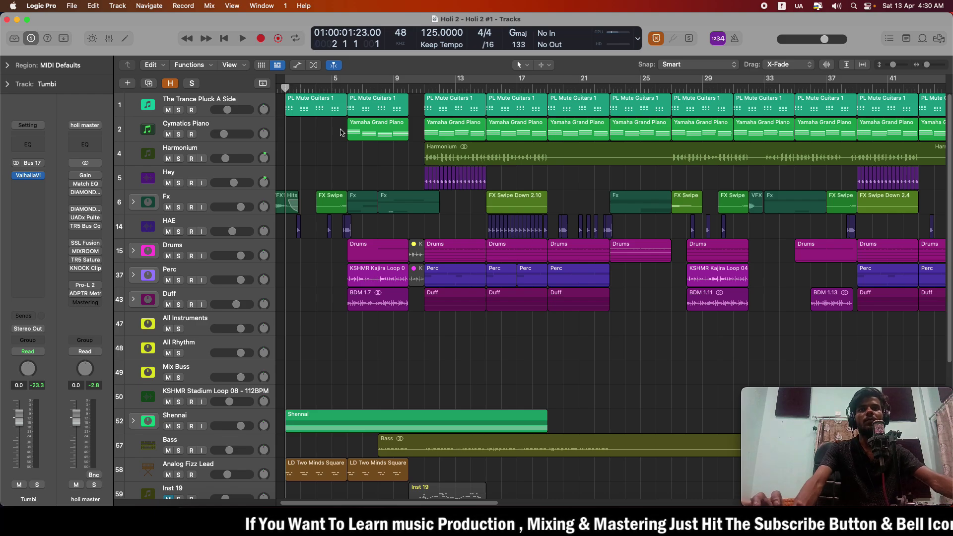
Set the playhead at bar 11 and create a cycle range from bar 11 to bar 15.
scroll(347, 124, down, 5)
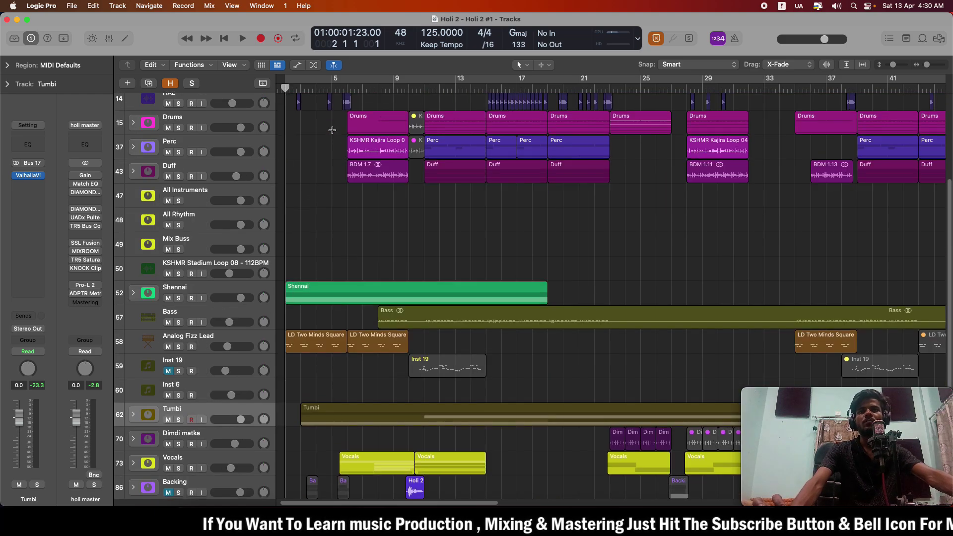
scroll(439, 116, up, 5)
click(429, 88)
scroll(442, 103, up, 5)
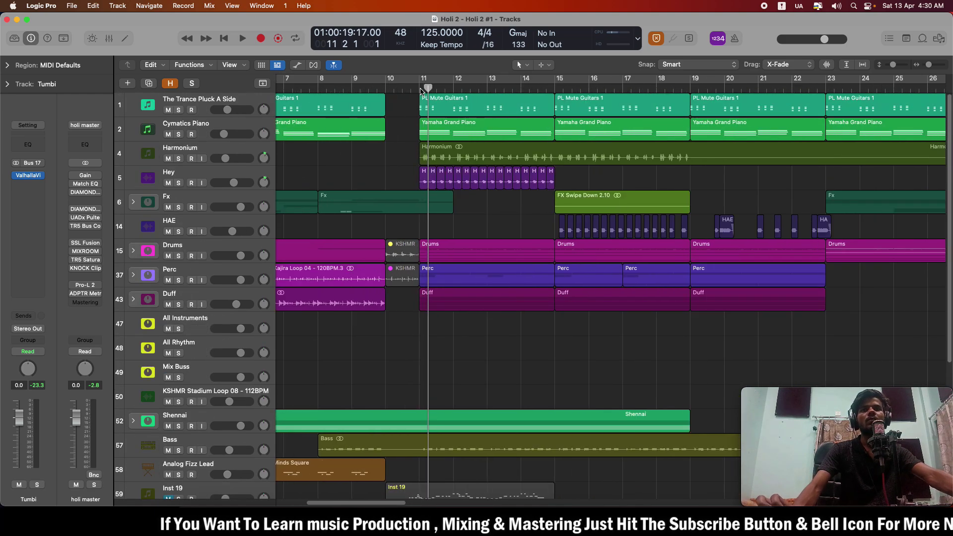
click(421, 88)
scroll(445, 119, up, 1)
drag(426, 85, 574, 86)
scroll(228, 205, down, 2)
Solo the Drums track stack and expand it to show its subtracks.
click(155, 208)
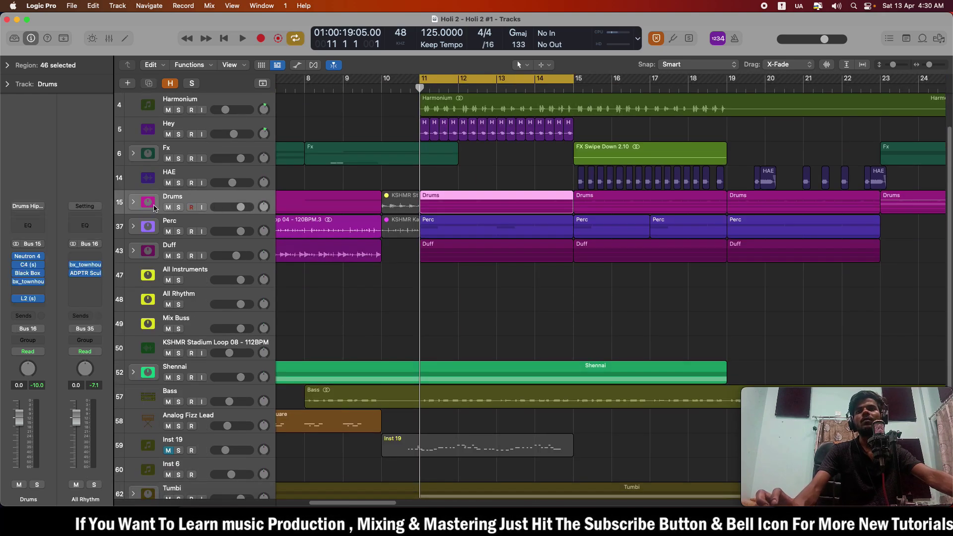
click(178, 208)
click(133, 202)
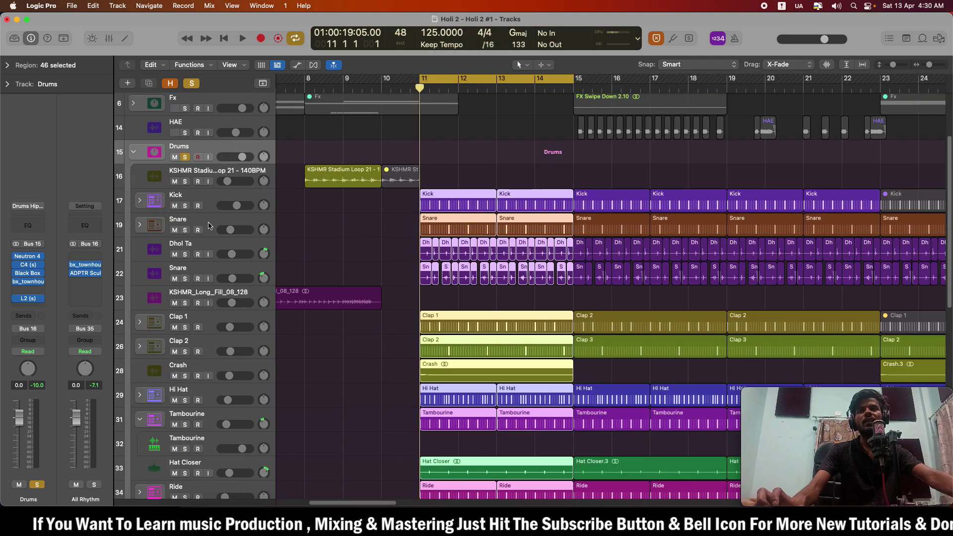
Bypass the insert plug-ins on the Drums channel and on its All Rhythm output bus.
click(16, 256)
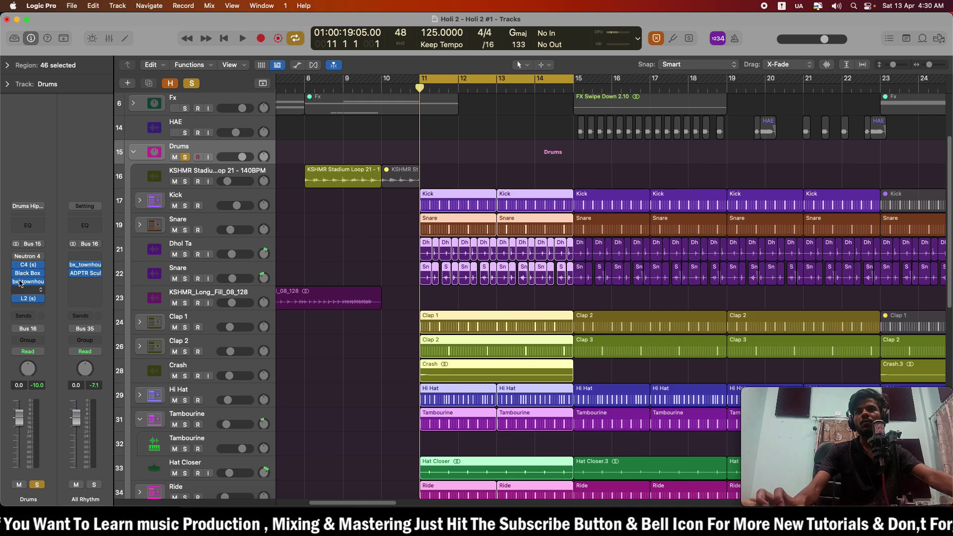
click(17, 265)
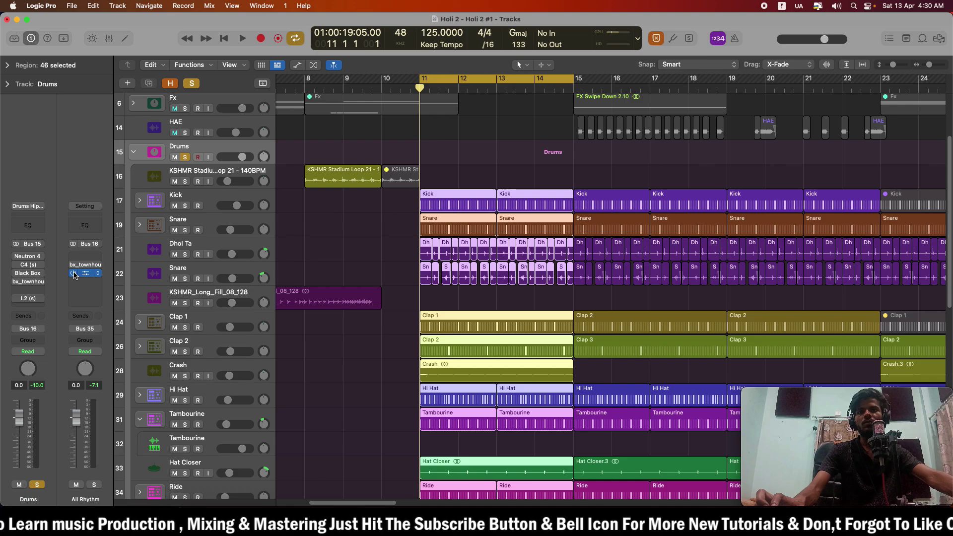
Replace the Drums stack solo with a solo on the Kick track and play the cycled section.
scroll(425, 194, down, 1)
click(202, 144)
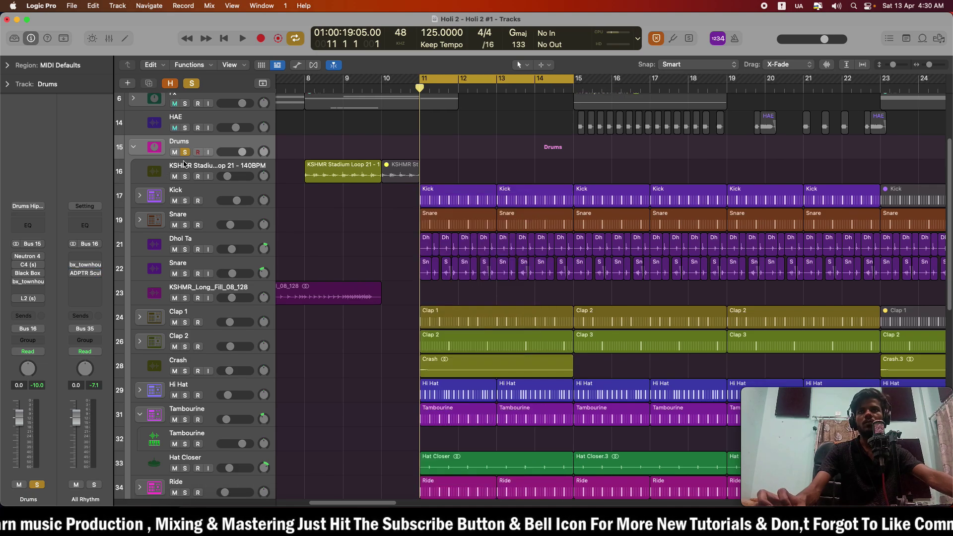
click(214, 190)
click(181, 222)
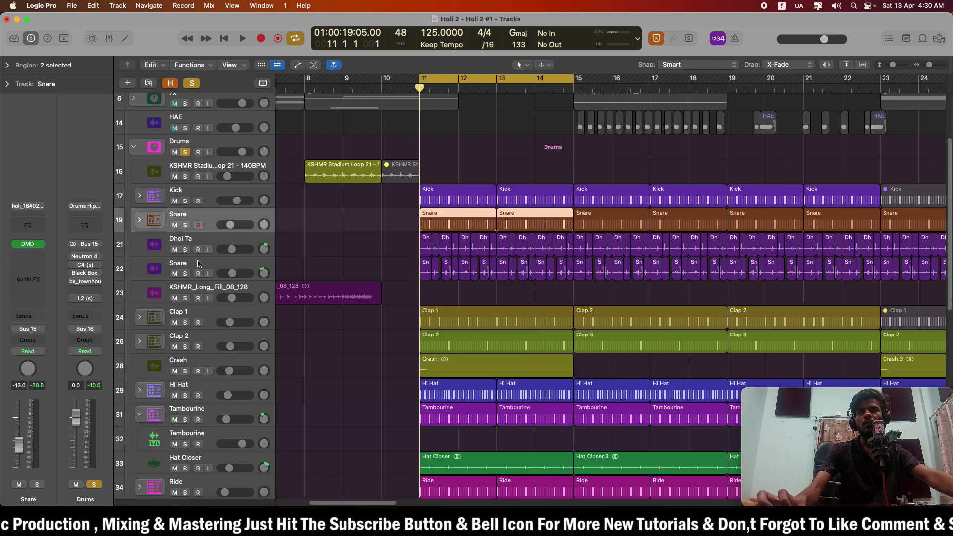
click(221, 194)
click(188, 152)
click(184, 200)
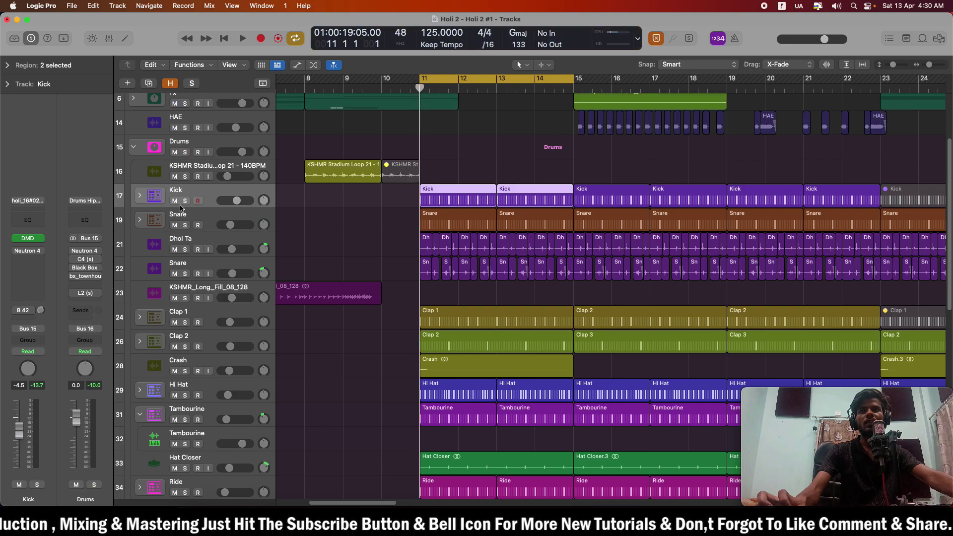
key(space)
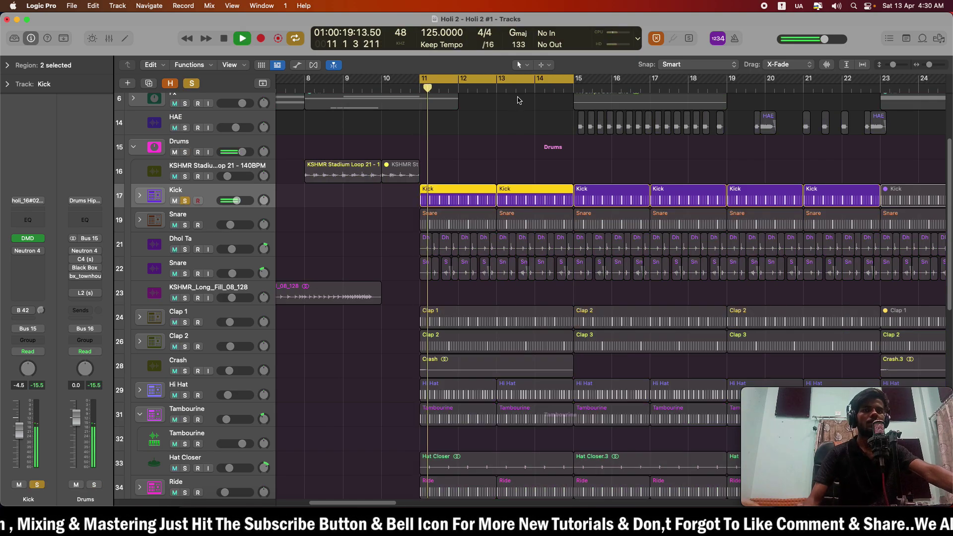
View the Neutron 4 Transient Shaper on the Kick channel, stopping playback and closing its window.
scroll(497, 109, down, 5)
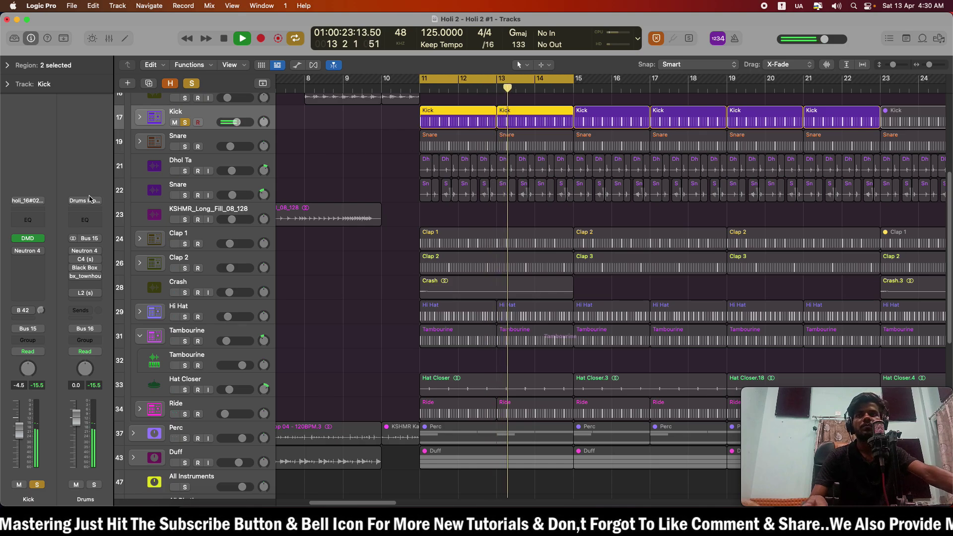
click(28, 250)
key(space)
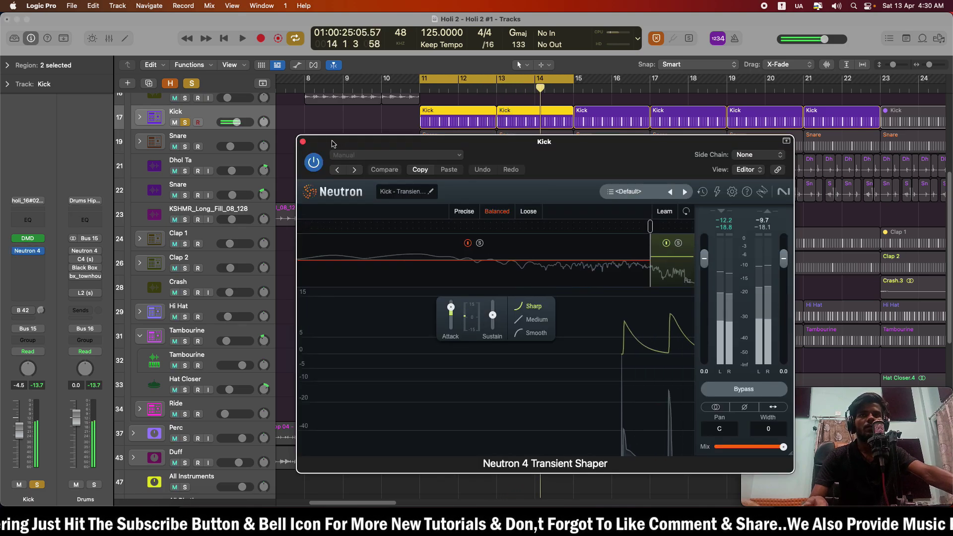
click(302, 142)
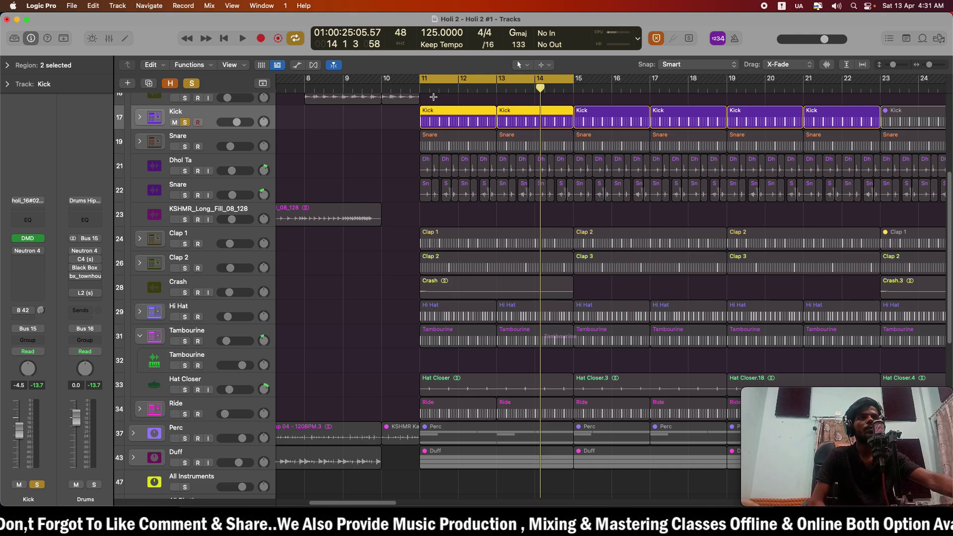
click(906, 41)
click(760, 123)
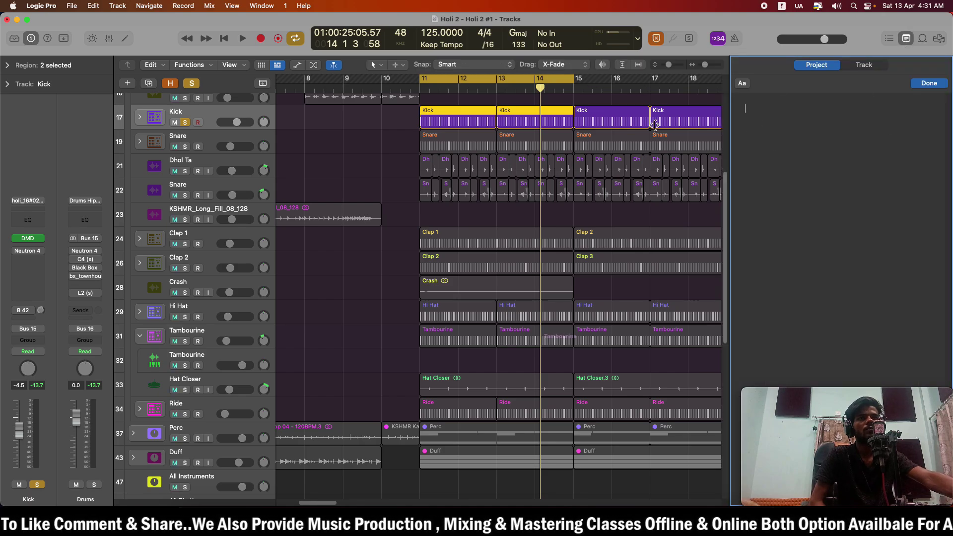
click(907, 40)
Play the soloed Kick from bar 11 with its Neutron 4 Transient Shaper bypassed, and stop playback.
scroll(430, 198, up, 5)
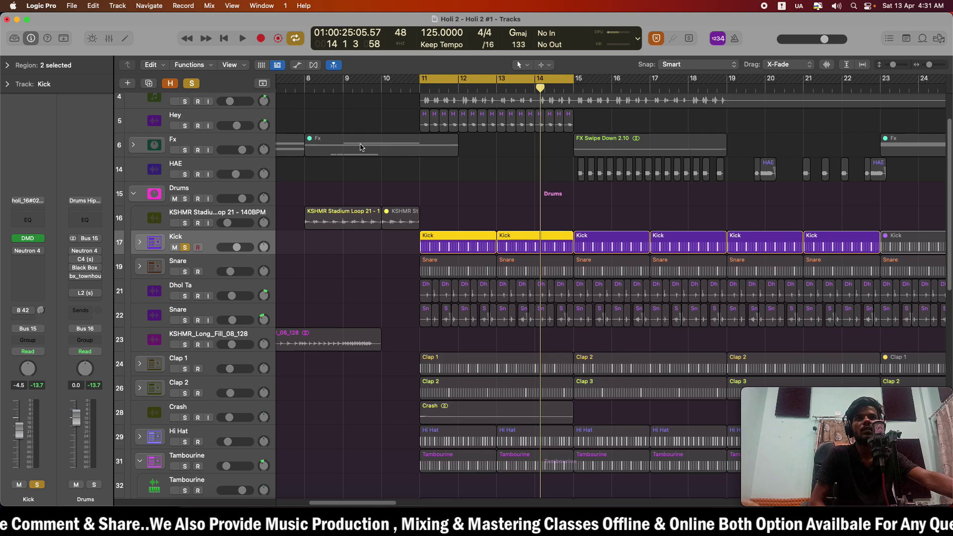
key(Return)
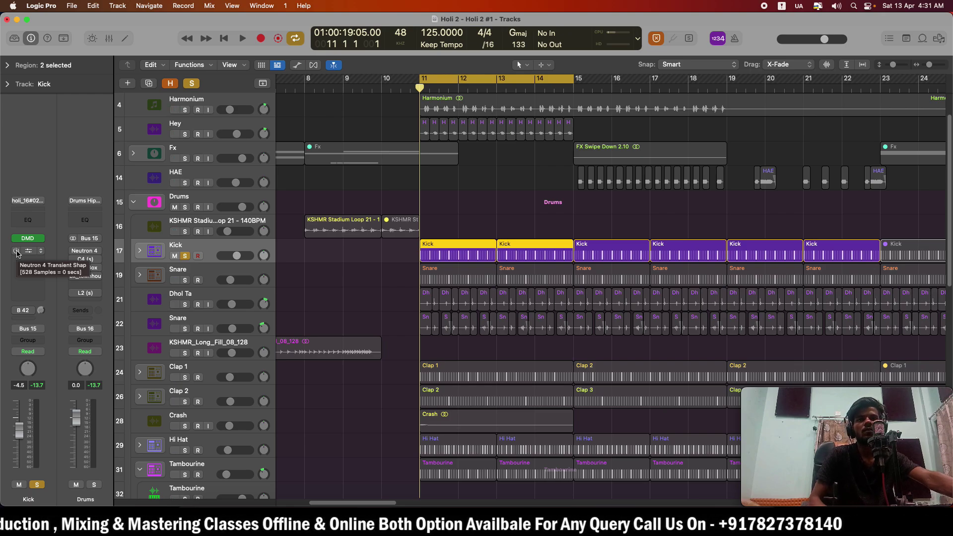
click(352, 252)
key(space)
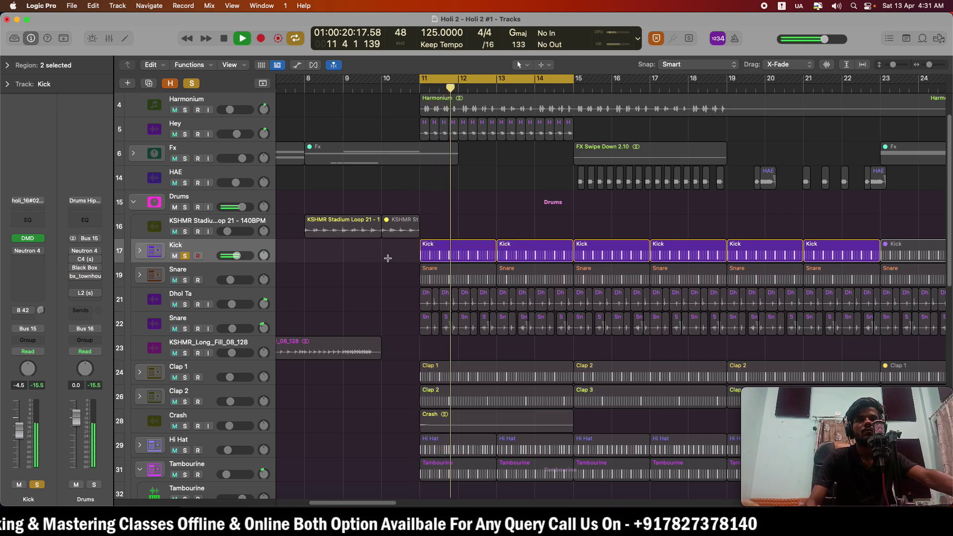
key(space)
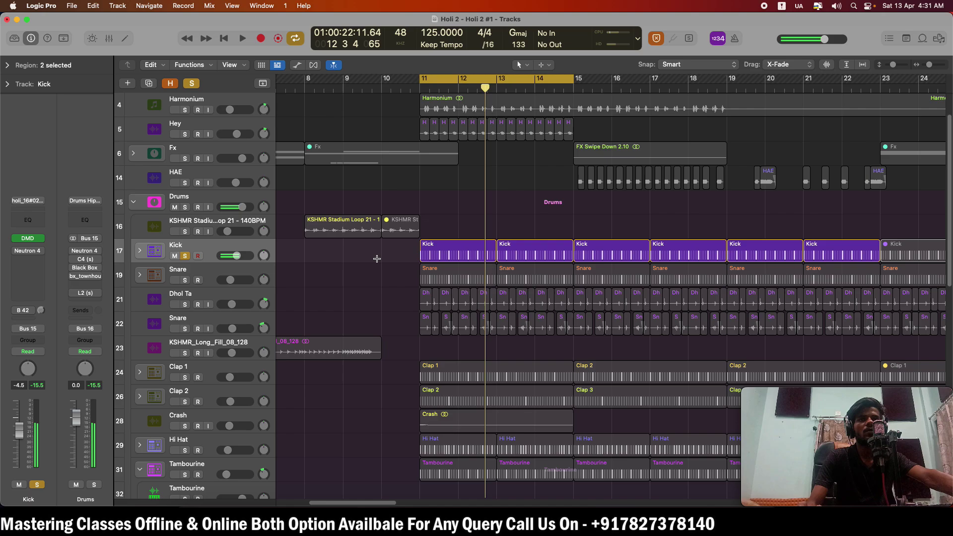
Turn on the Kick's Neutron 4 plug-in, listen to the loop and display the Transient Shaper's window.
click(18, 252)
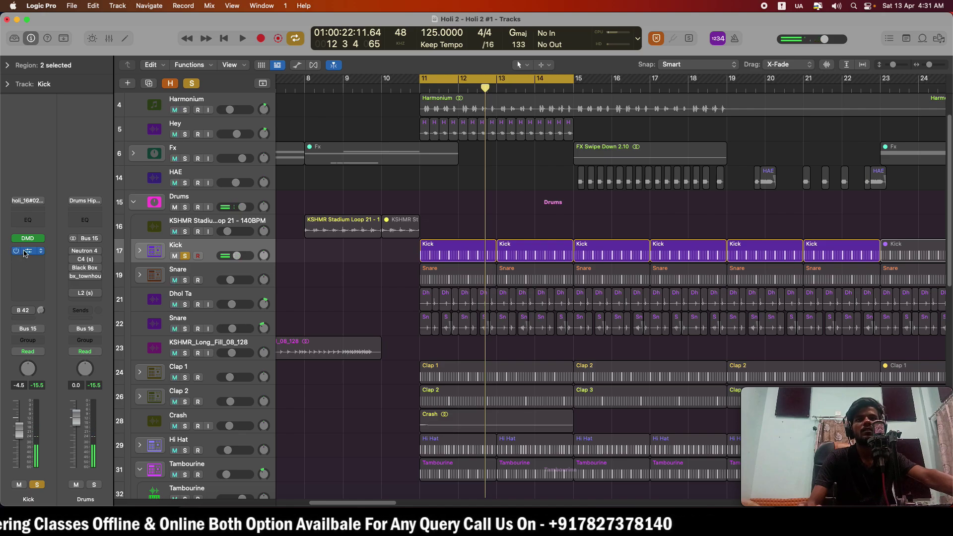
key(space)
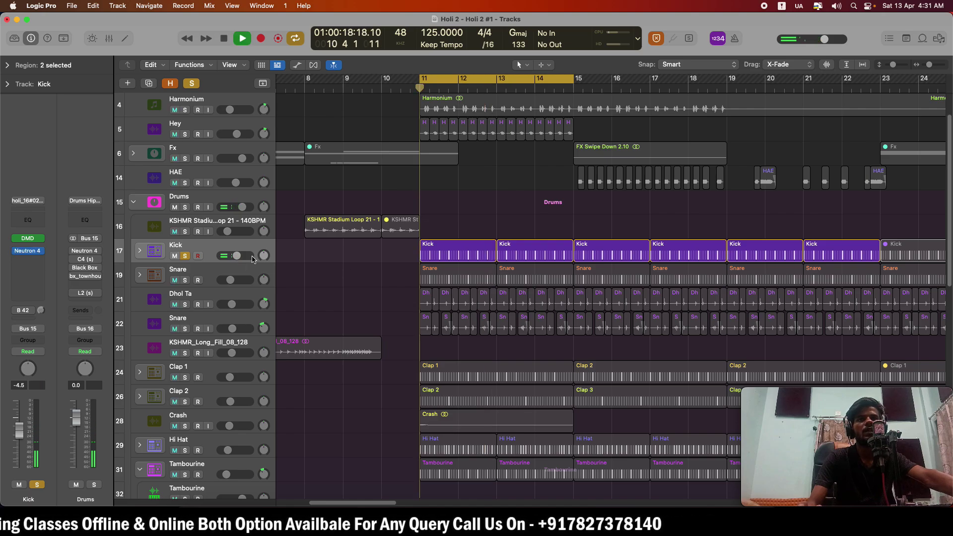
click(28, 252)
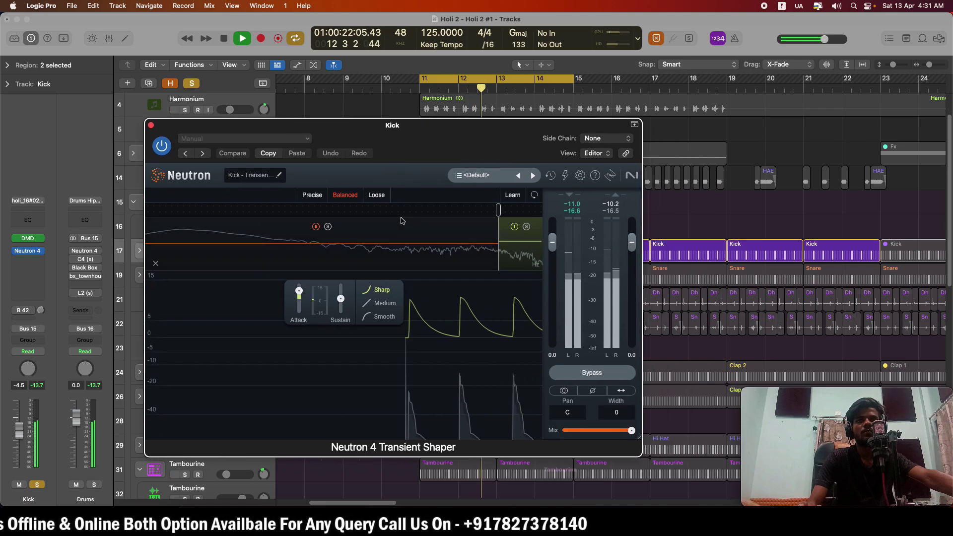
key(space)
Compare the Kick with the Transient Shaper bypassed and active by toggling Neutron's bypass during playback.
click(592, 374)
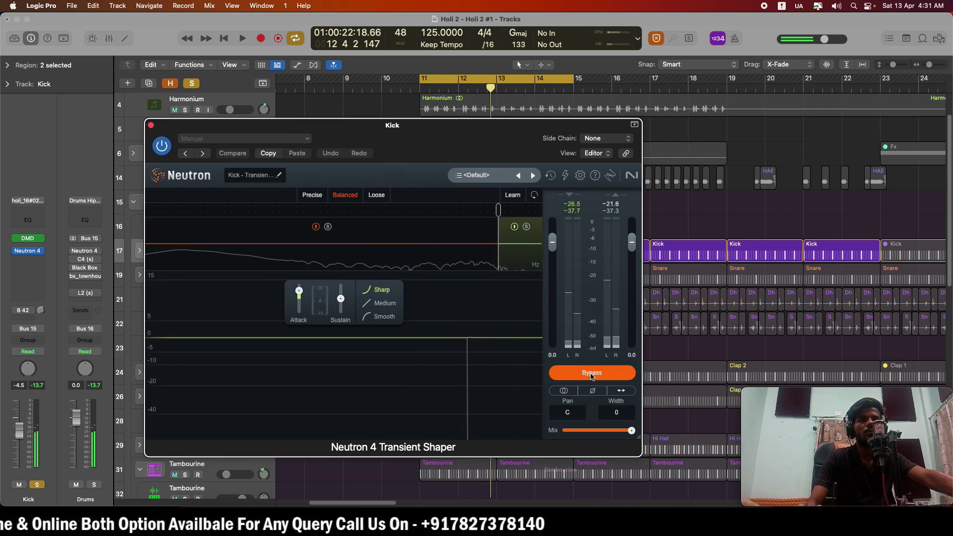
key(space)
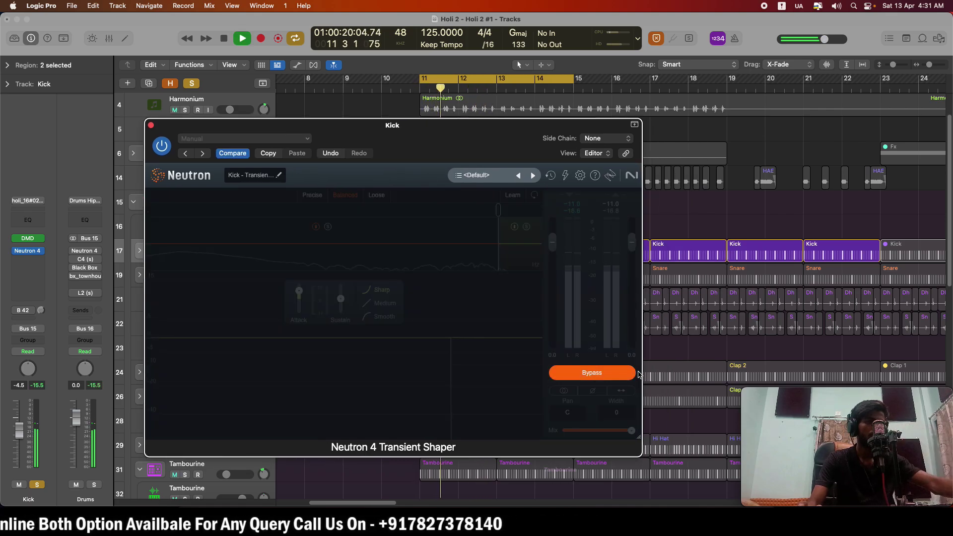
click(628, 373)
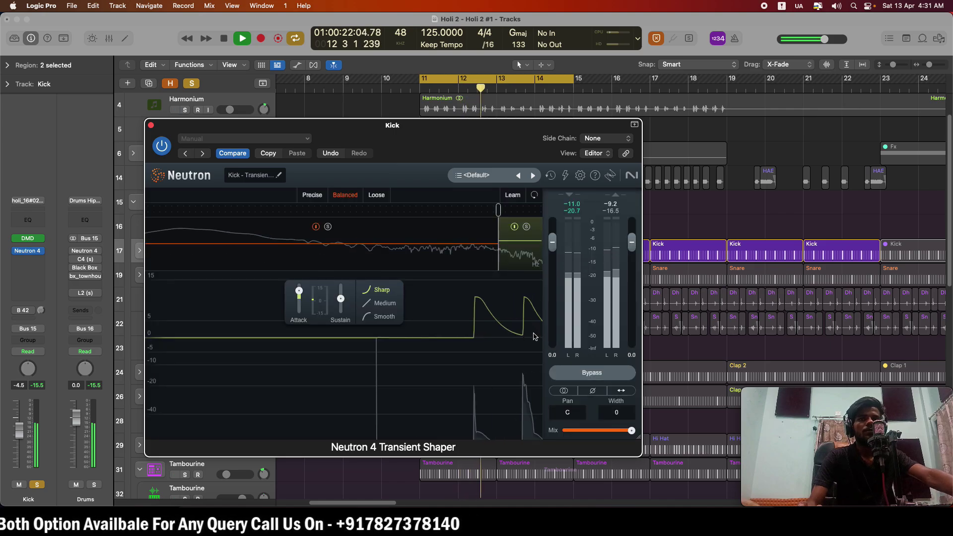
key(space)
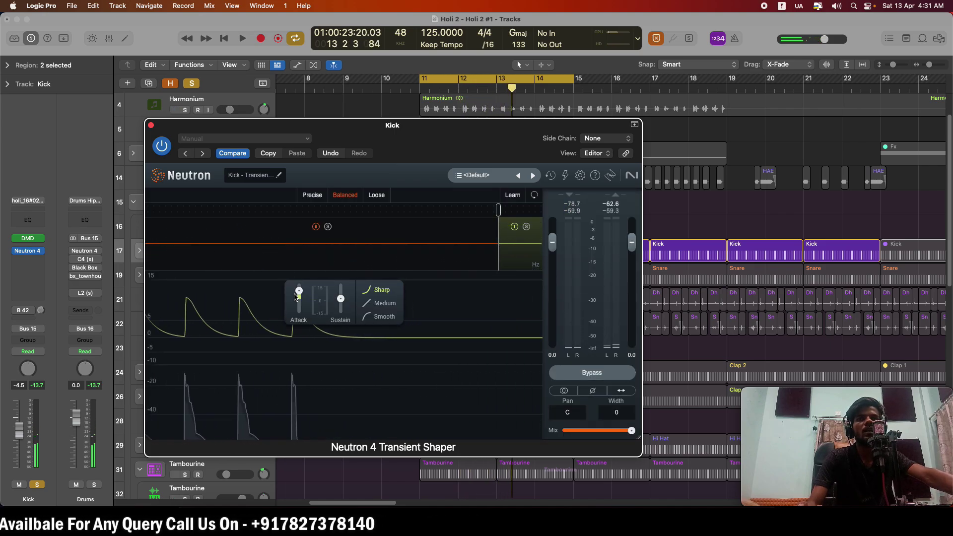
Examine the attack and sustain settings of the Transient Shaper's low and high bands, closing the plug-in window.
click(421, 245)
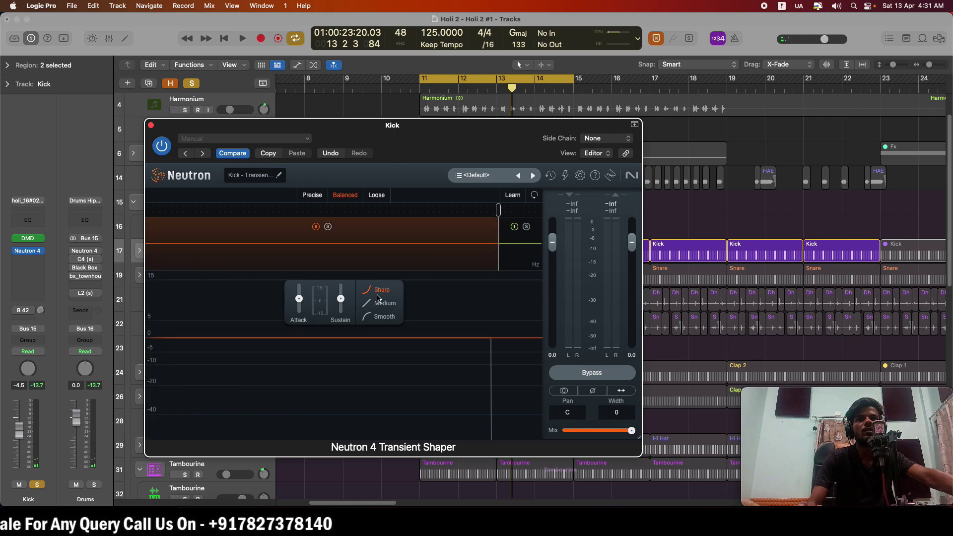
click(528, 240)
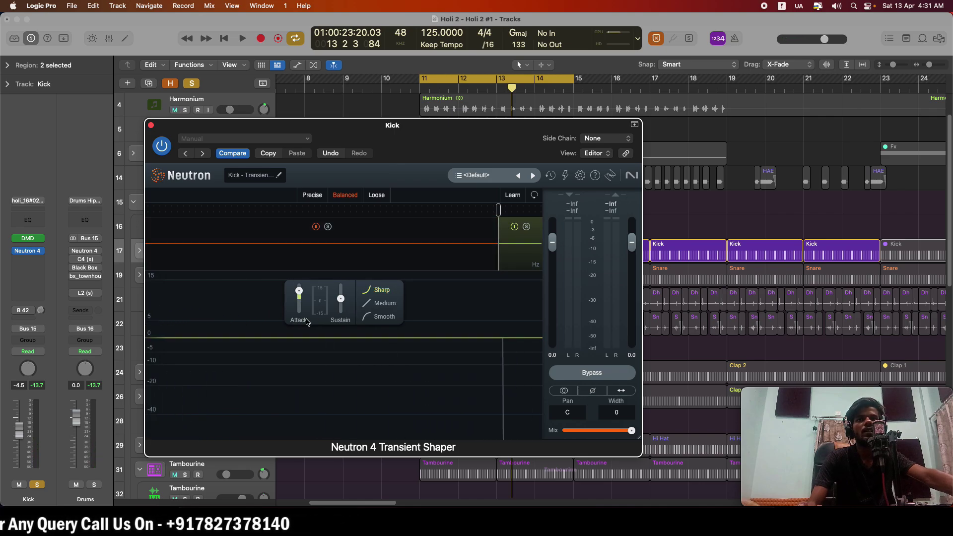
click(151, 126)
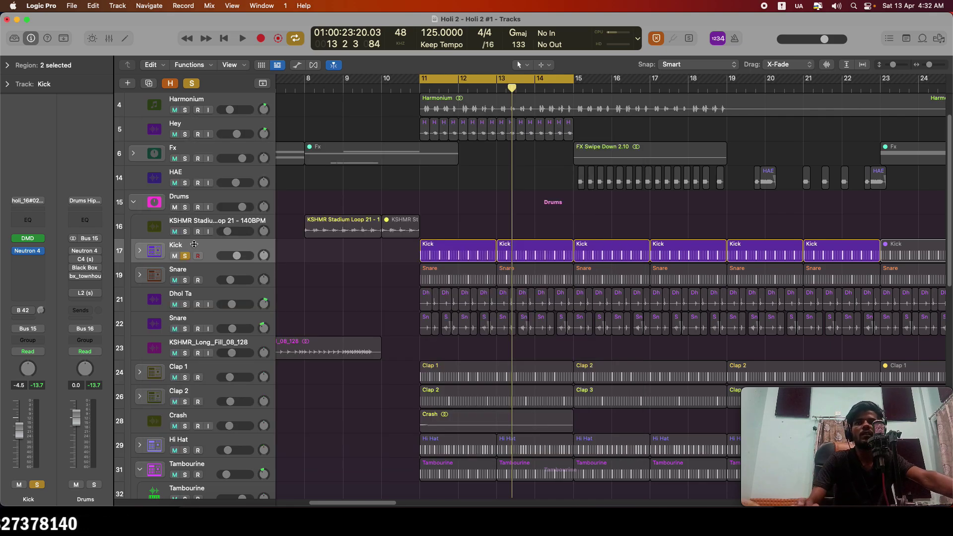
Add both Snare tracks and the Dhol Ta track to the soloed Kick, playing the loop from bar 11.
click(217, 272)
scroll(347, 269, down, 6)
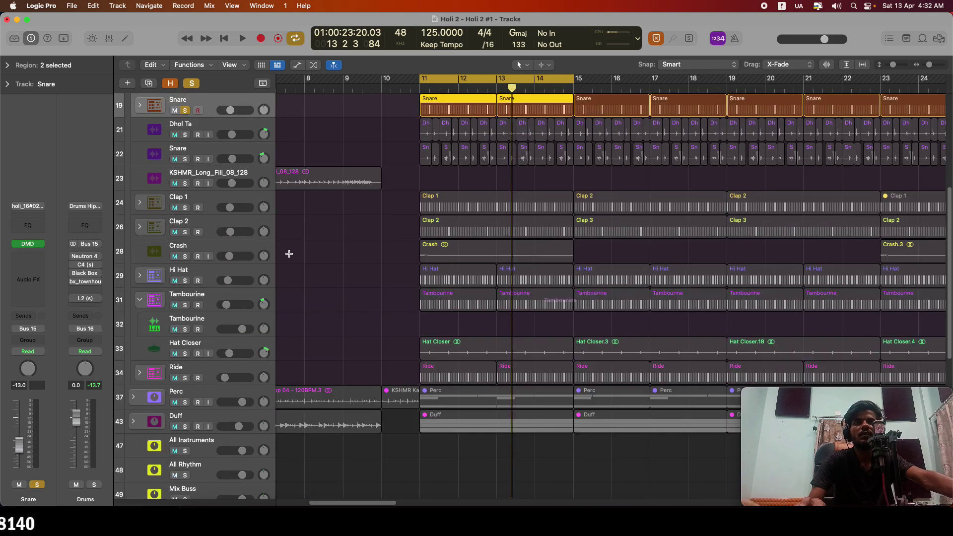
scroll(303, 240, up, 3)
key(Return)
click(181, 253)
key(space)
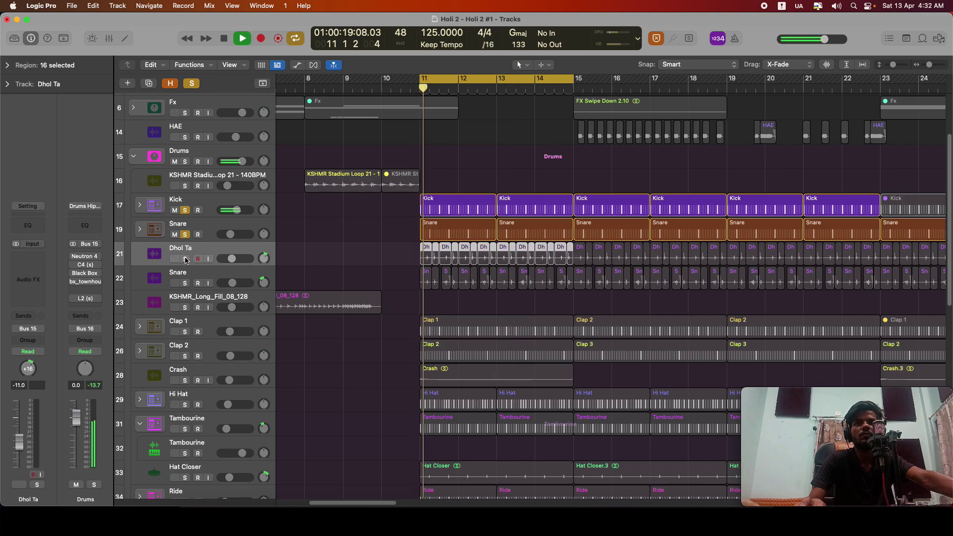
key(space)
click(187, 274)
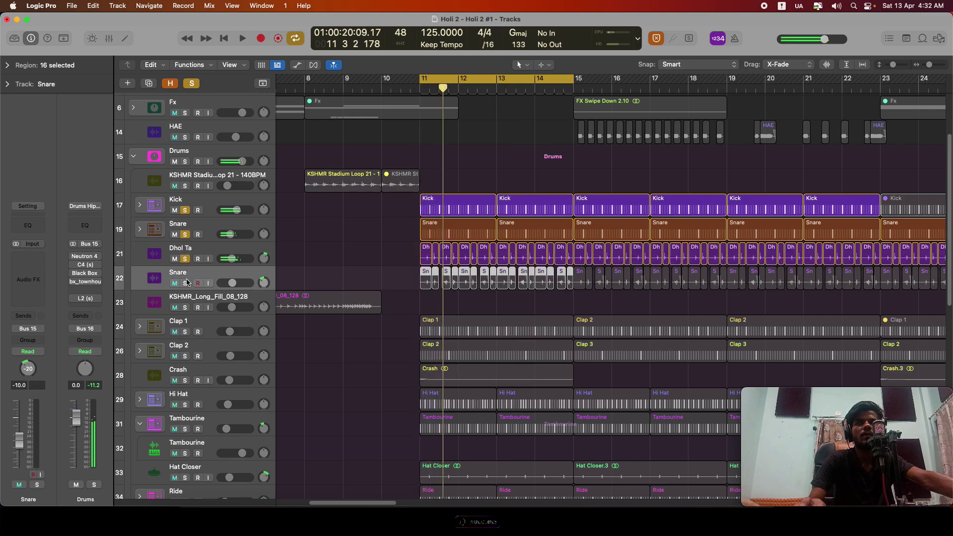
click(219, 251)
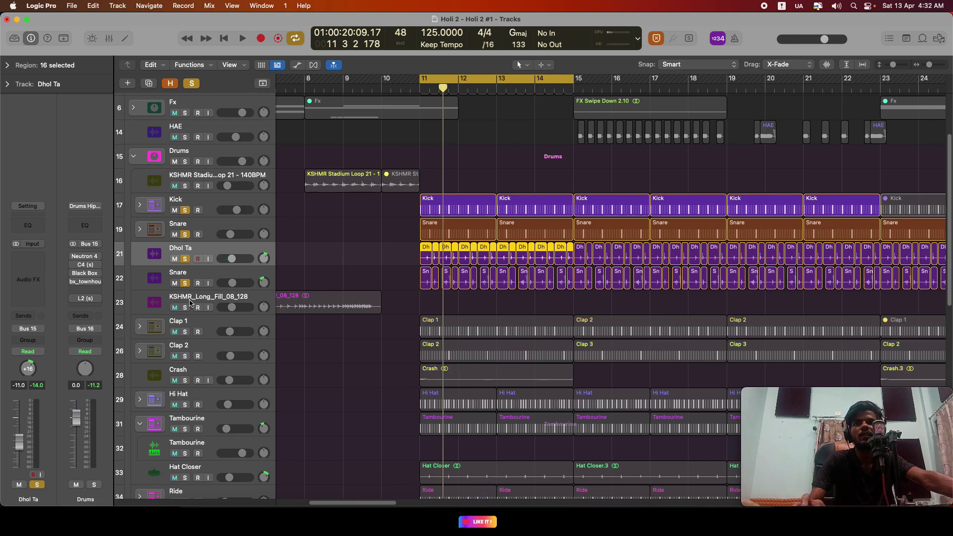
Add the Clap 1, Clap 2, Crash and Hi Hat tracks to the soloed drum tracks.
click(181, 334)
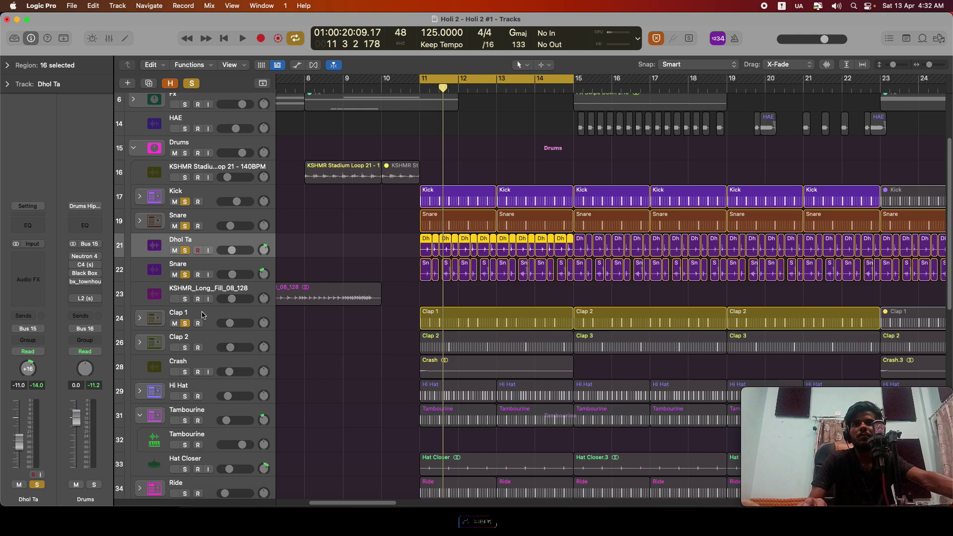
scroll(202, 317, down, 3)
click(211, 297)
click(185, 303)
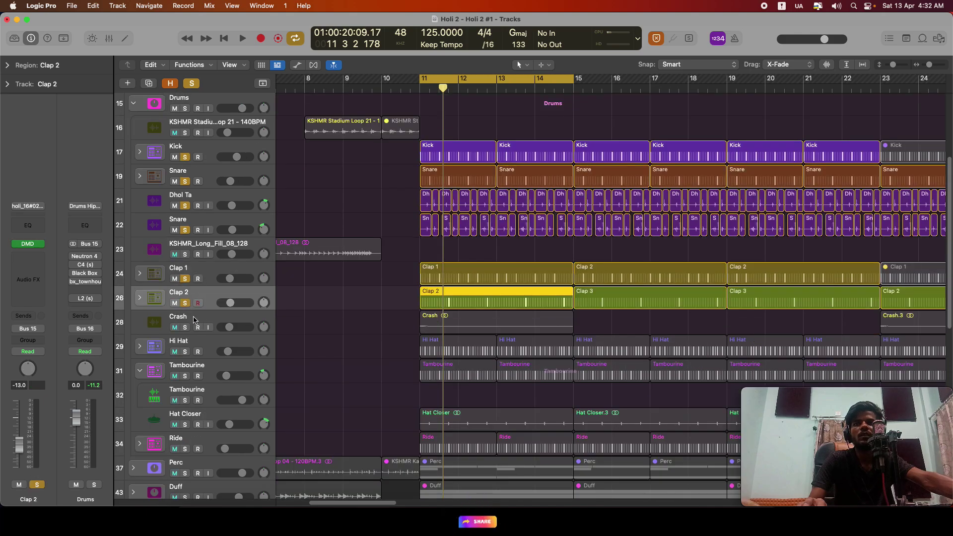
click(211, 320)
click(184, 328)
click(186, 342)
click(185, 351)
scroll(184, 351, down, 3)
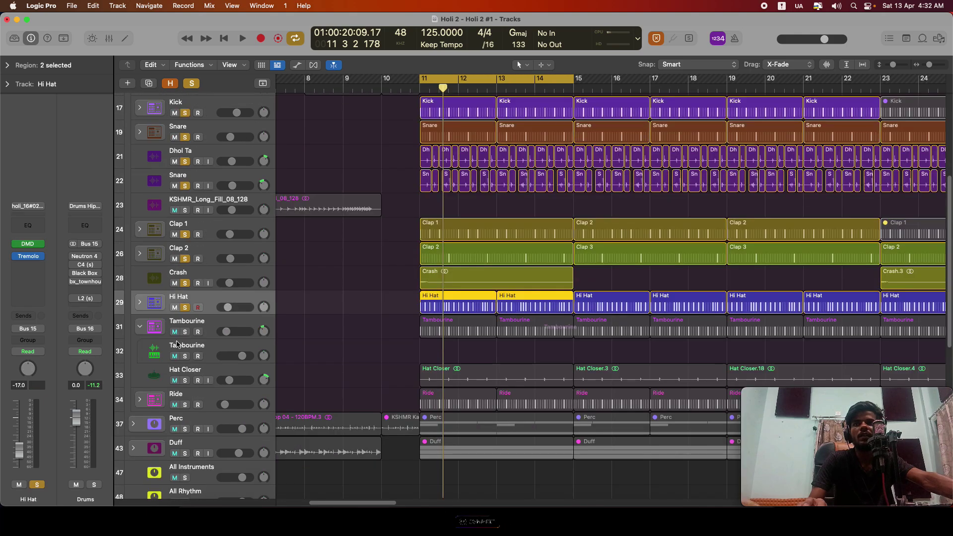
Display the Hi Hat's Tremolo settings, clear the other solos and audition the Hi Hat alone, closing the plug-in window.
click(31, 257)
click(198, 84)
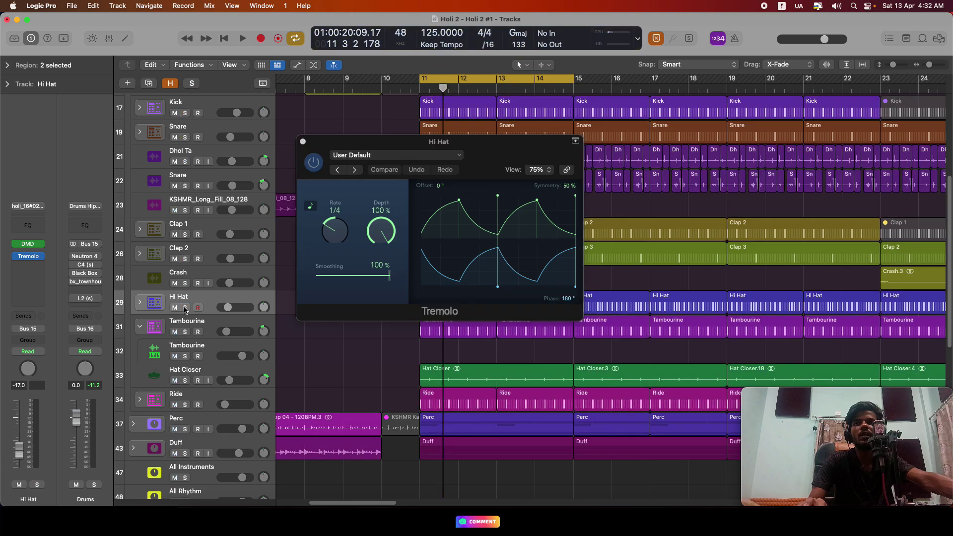
click(185, 308)
key(space)
drag(485, 145, 522, 148)
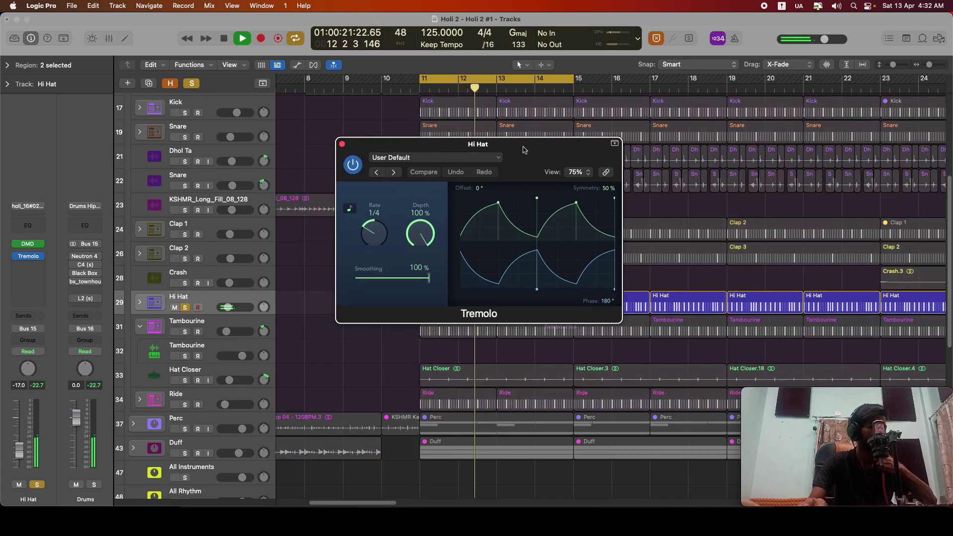
key(space)
click(342, 144)
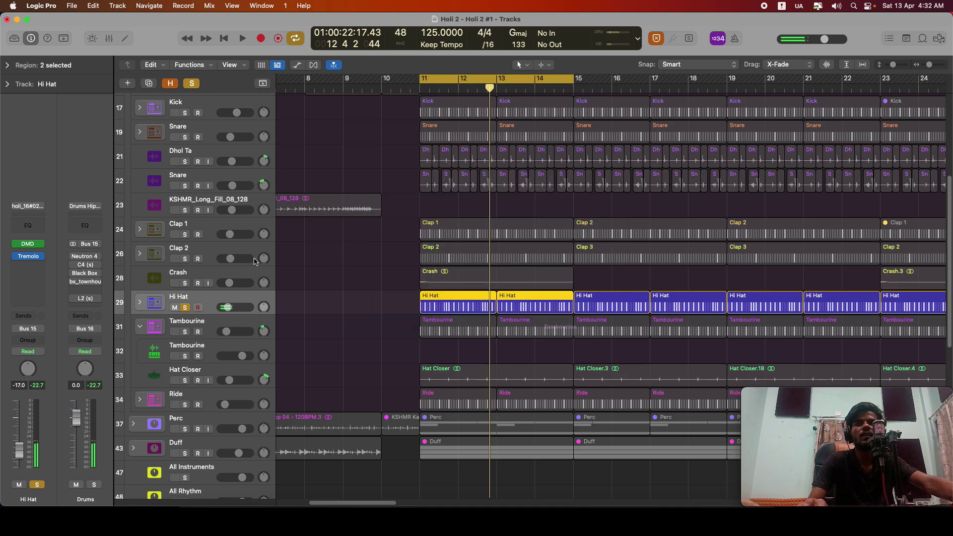
click(28, 260)
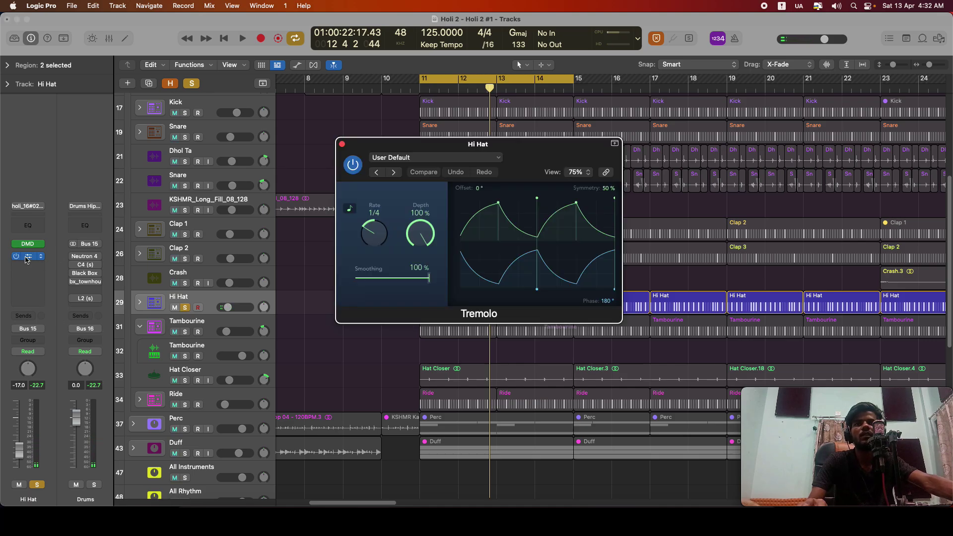
click(27, 260)
Solo the Tambourine in place of the Hi Hat and listen to it in the loop.
click(185, 331)
click(185, 307)
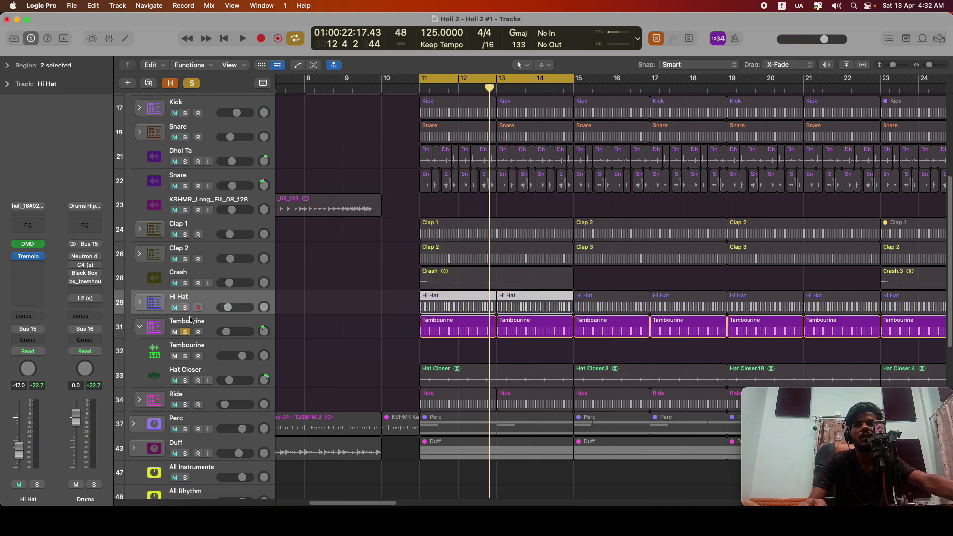
click(189, 323)
scroll(240, 313, down, 2)
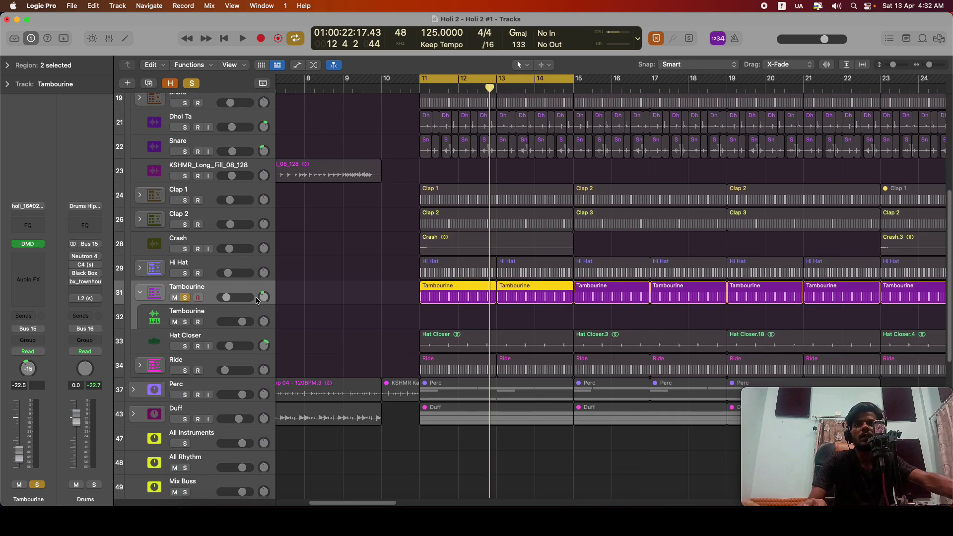
key(space)
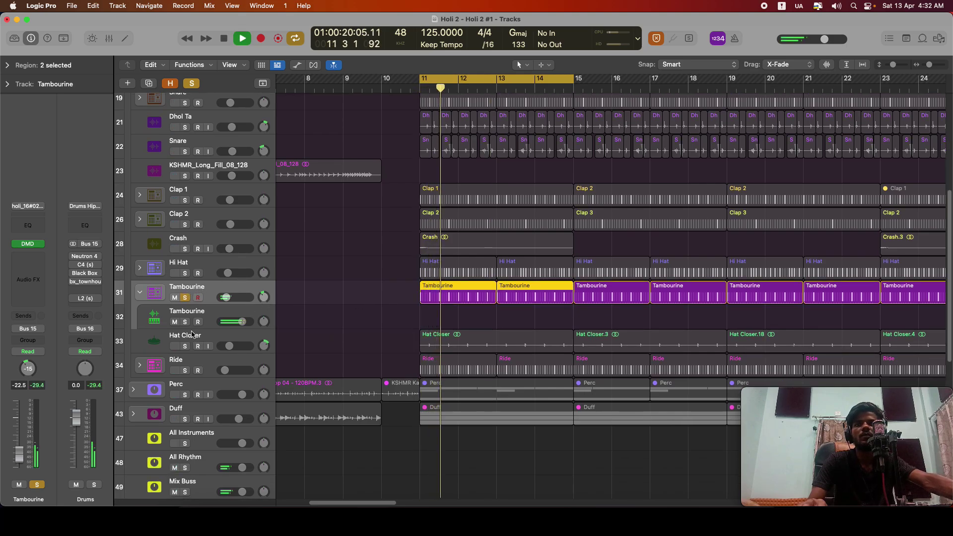
key(space)
Switch the solo from the Tambourine to the Hat Closer track and play the loop.
click(185, 346)
click(185, 298)
key(space)
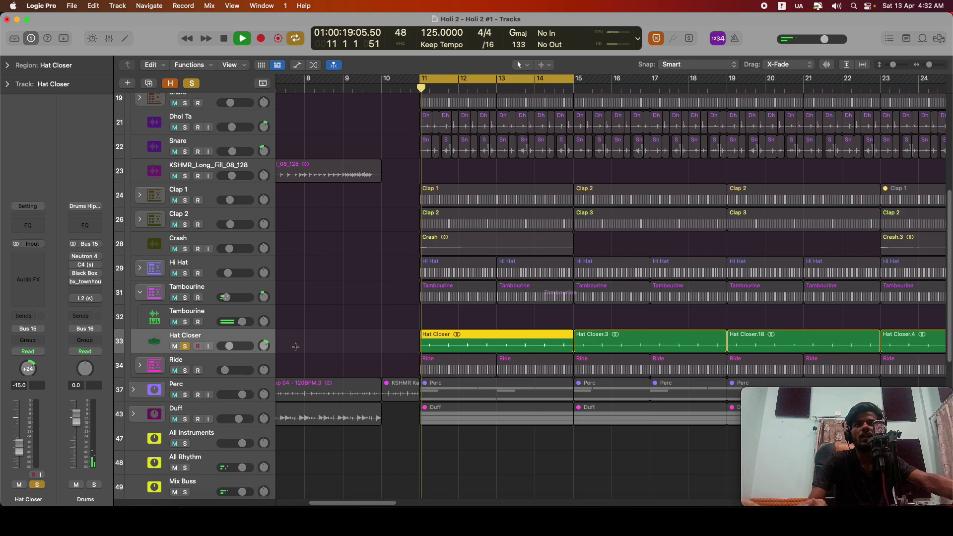
scroll(190, 357, down, 1)
key(space)
Solo the Ride instead of the Hat Closer, audition it in the loop and clear its solo.
click(186, 364)
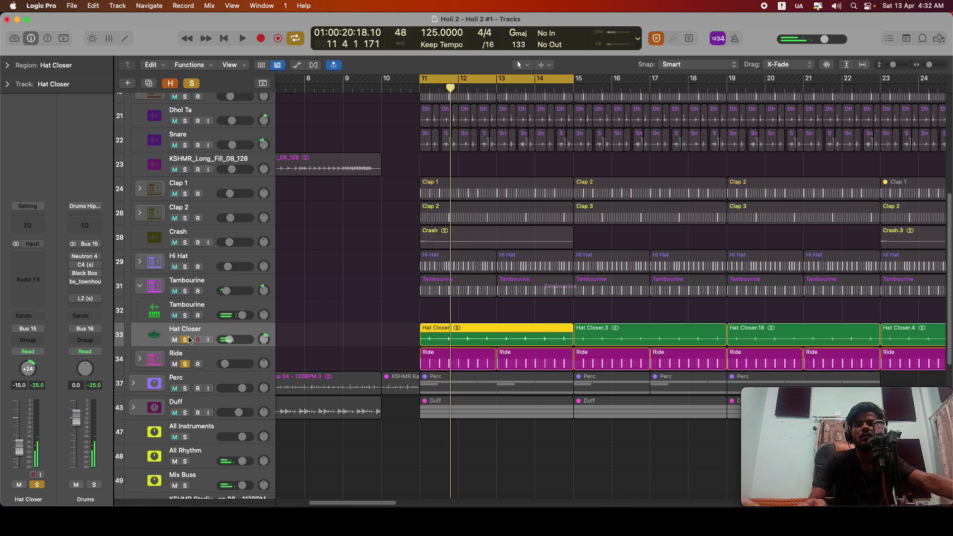
click(187, 339)
click(198, 357)
key(space)
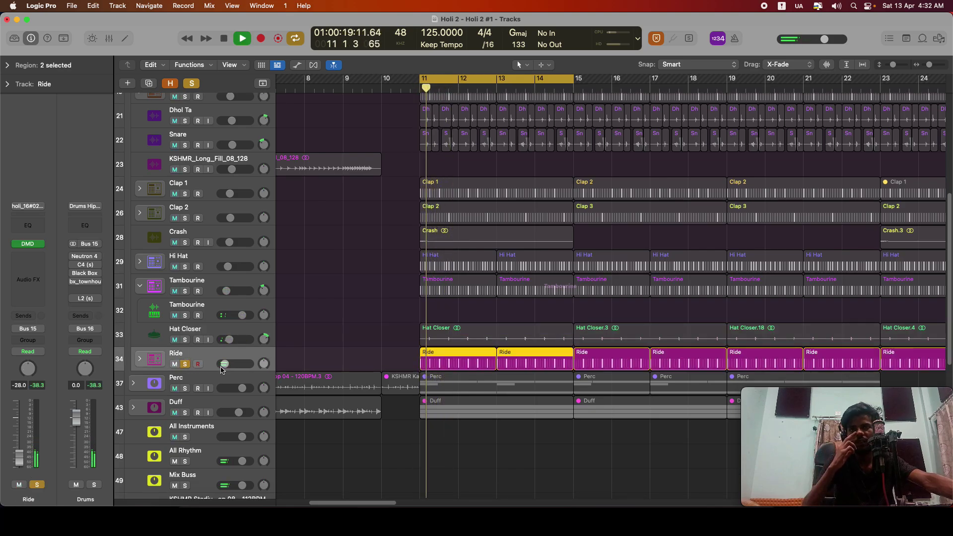
key(space)
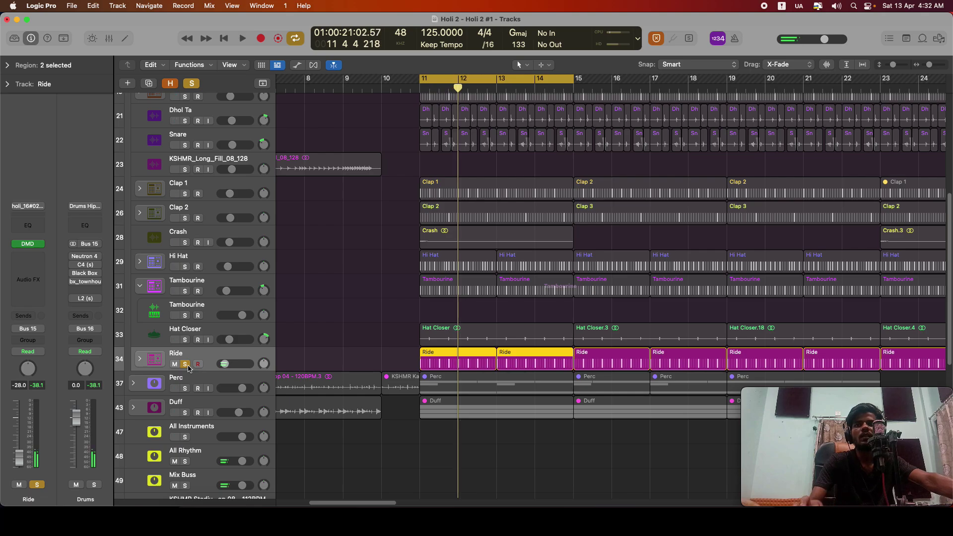
click(185, 364)
Place the playhead at bar 8, solo the KSHMR Stadium Loop 21 track and turn off cycle mode.
scroll(199, 298, up, 5)
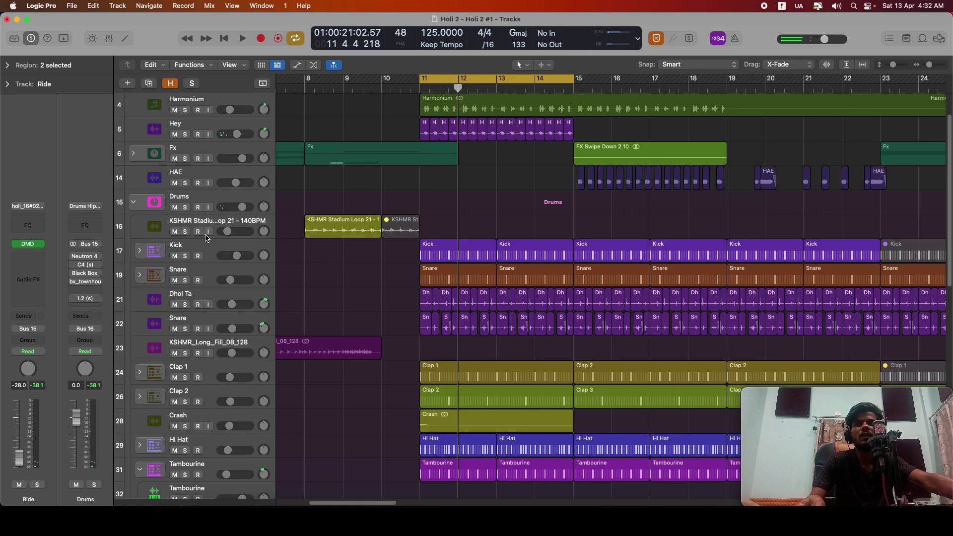
click(198, 244)
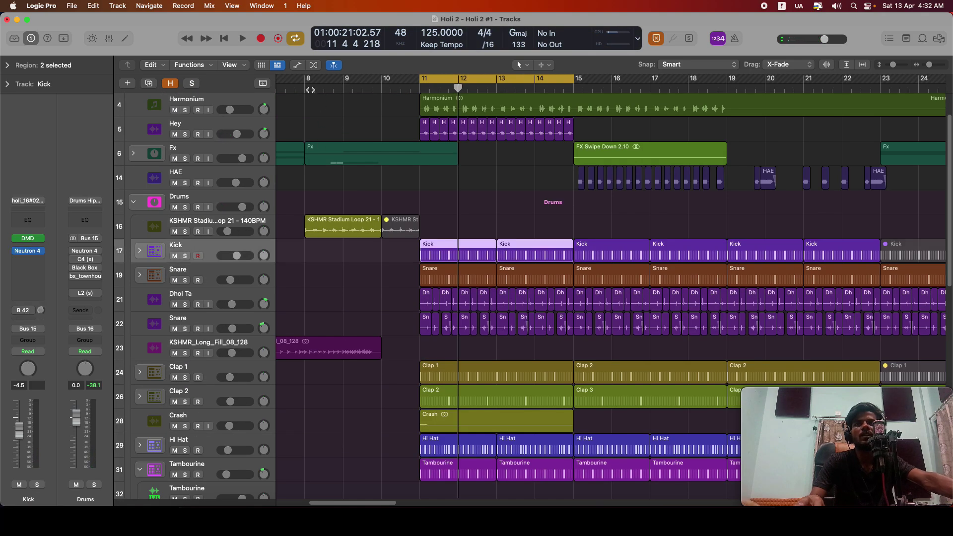
click(297, 90)
click(303, 90)
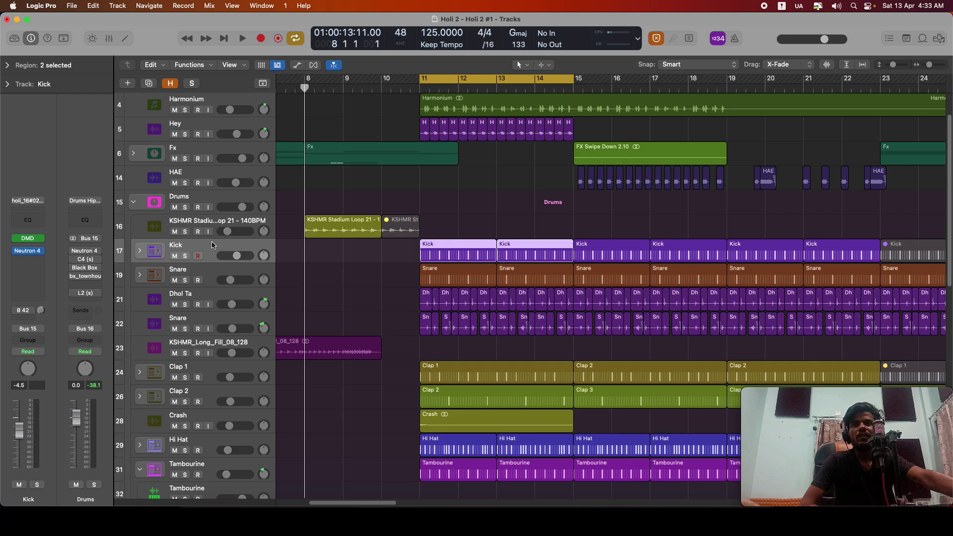
click(220, 225)
key(s)
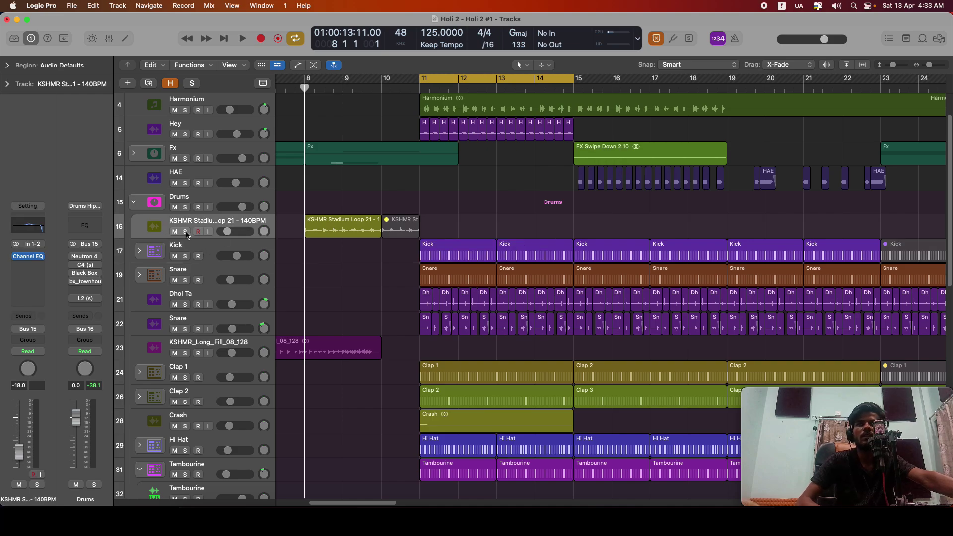
key(c)
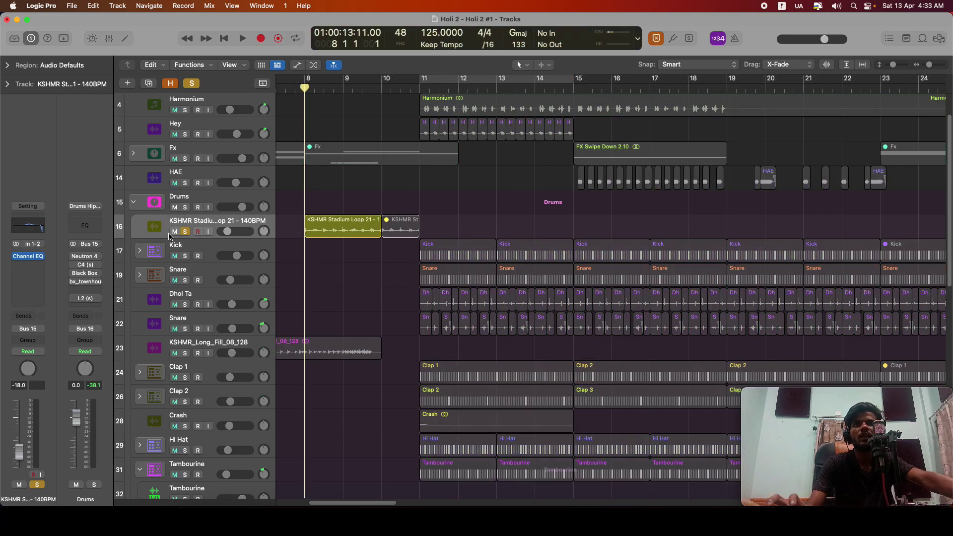
Compare the Stadium Loop from bar 8 with its Channel EQ bypassed and active, closing the EQ window.
click(28, 256)
drag(687, 156, 604, 156)
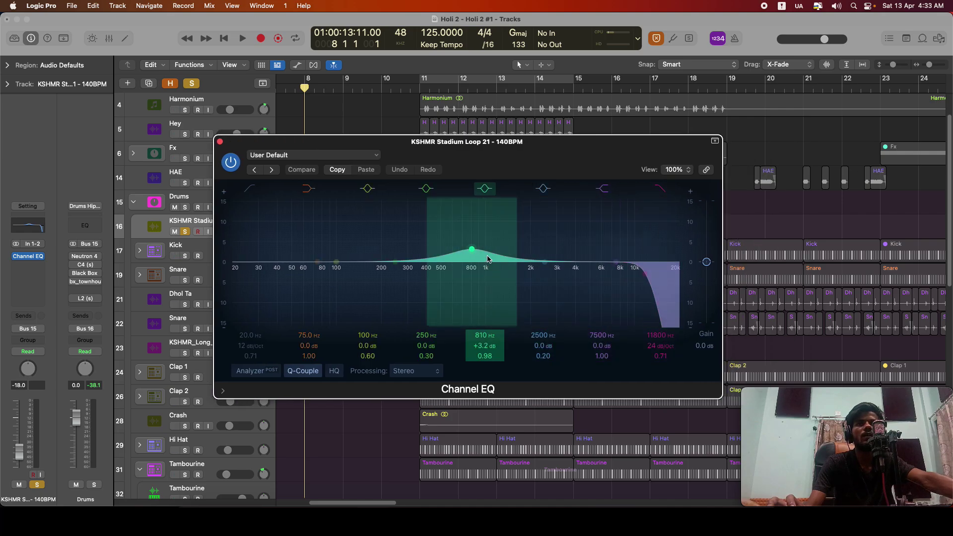
click(232, 163)
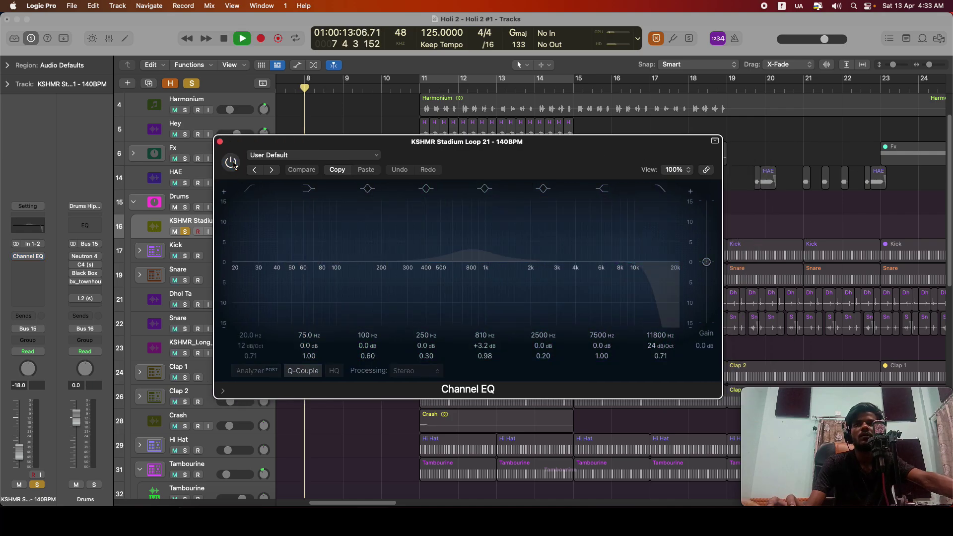
key(space)
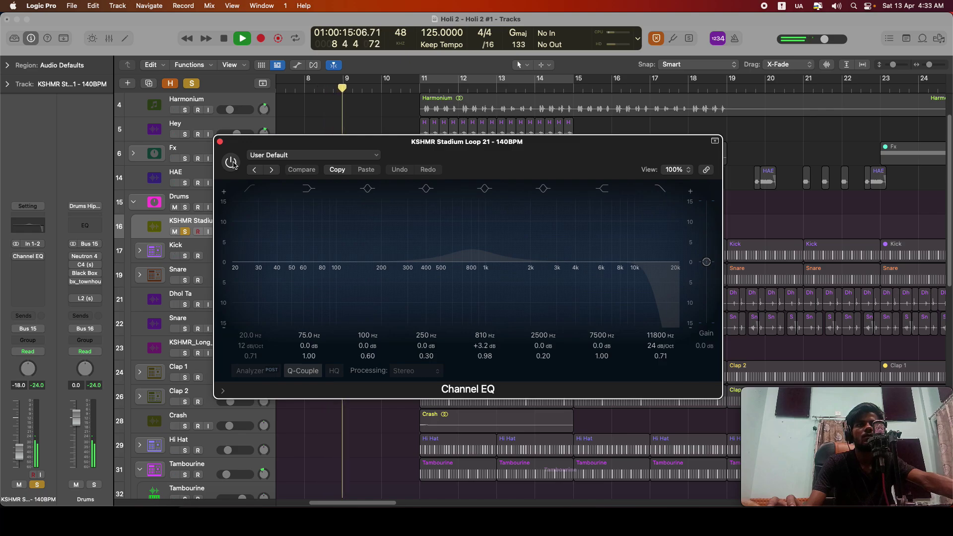
click(231, 163)
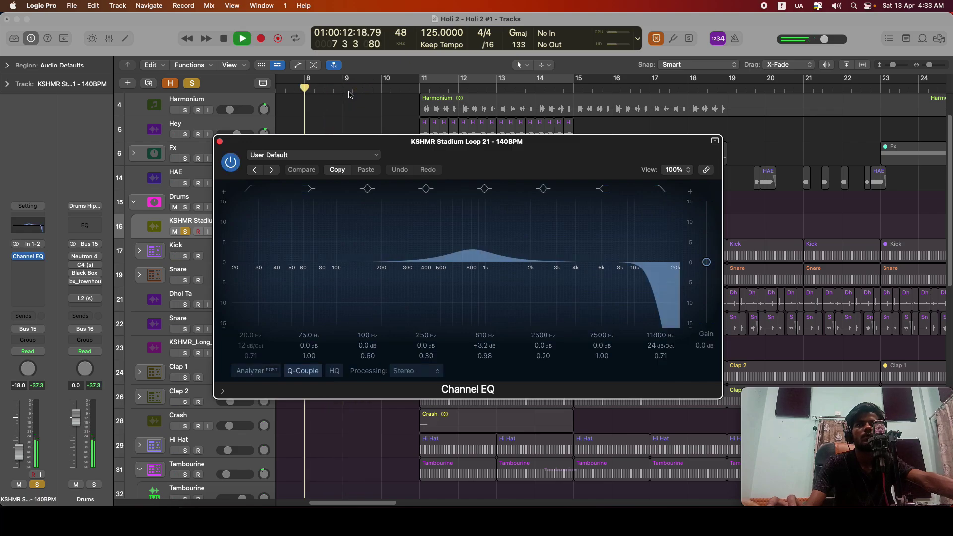
click(305, 89)
click(236, 162)
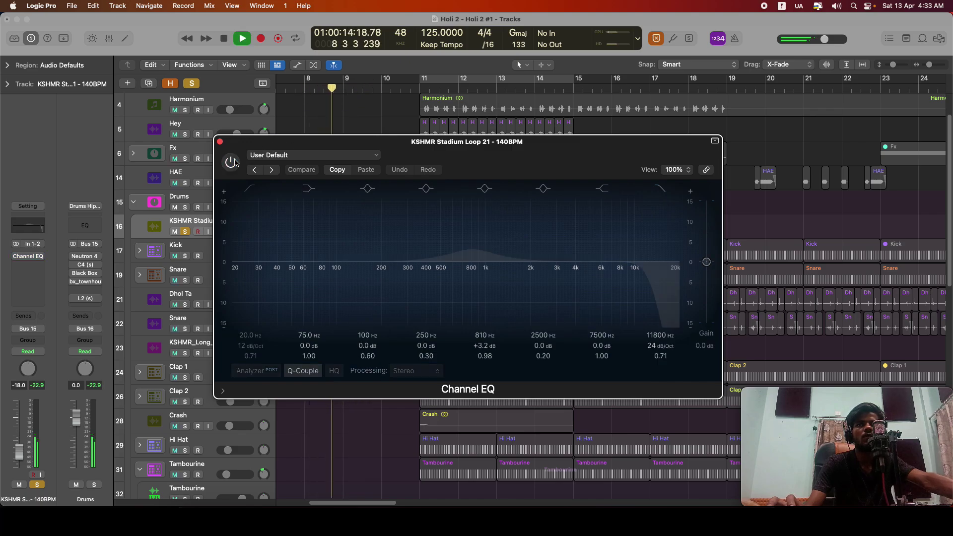
click(235, 162)
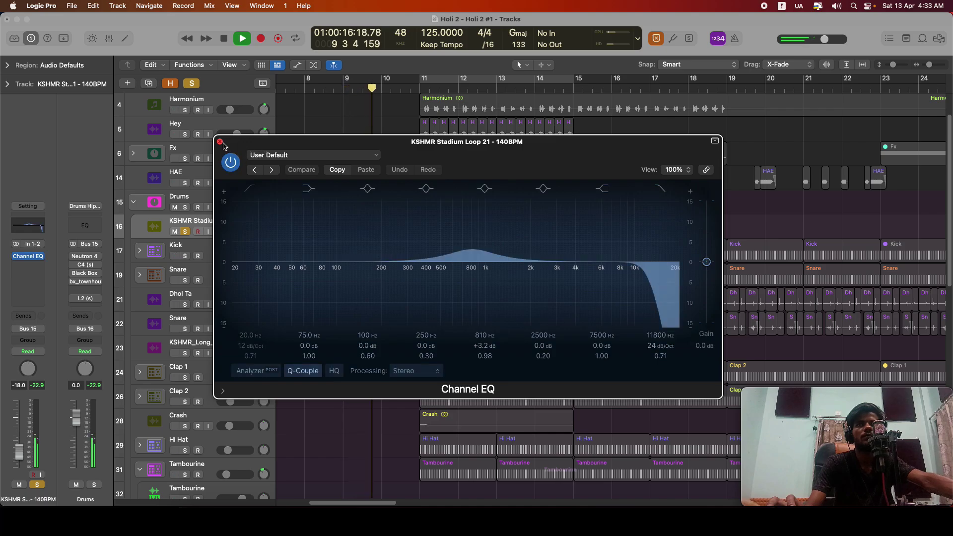
click(221, 143)
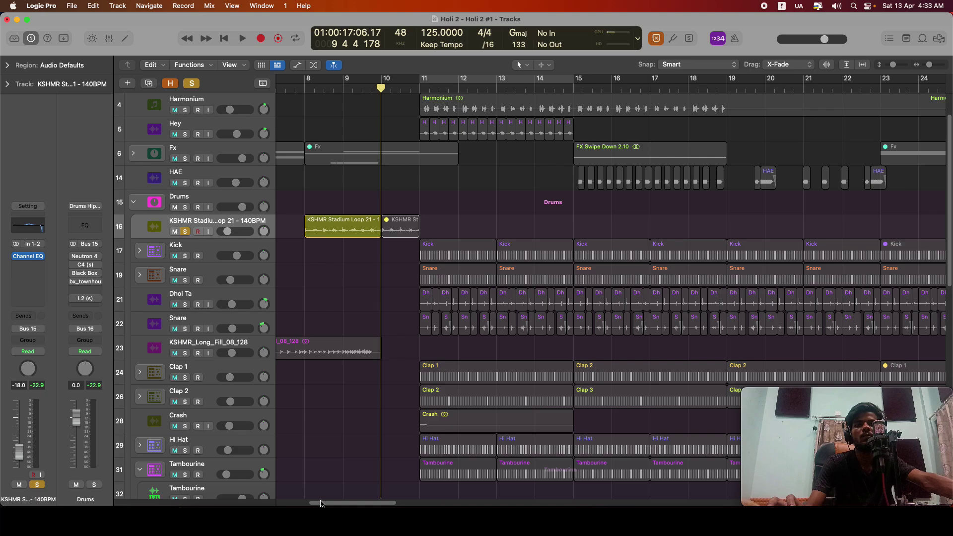
Solo the KSHMR_Long_Fill_08_128 track together with the Stadium Loop and play both from bar 8.
drag(322, 503, 311, 503)
key(space)
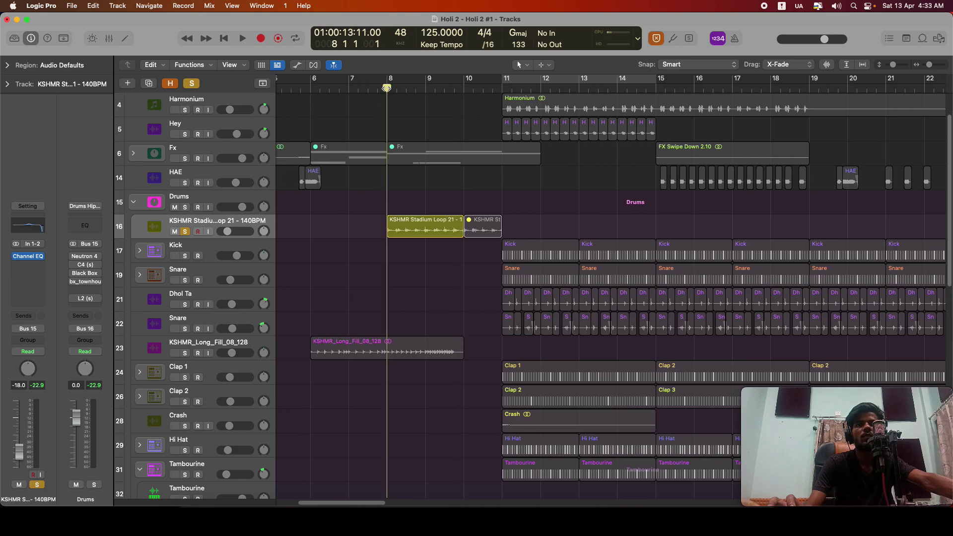
click(196, 346)
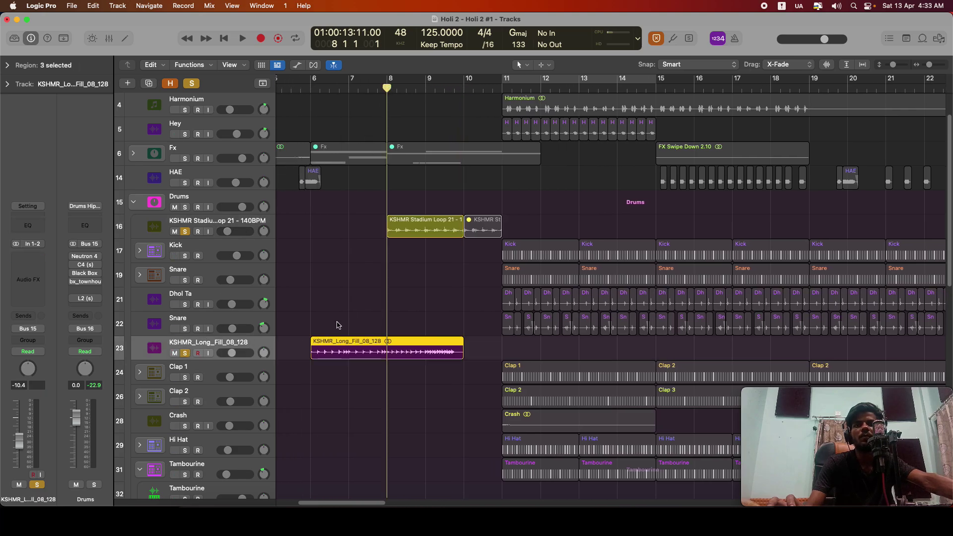
key(space)
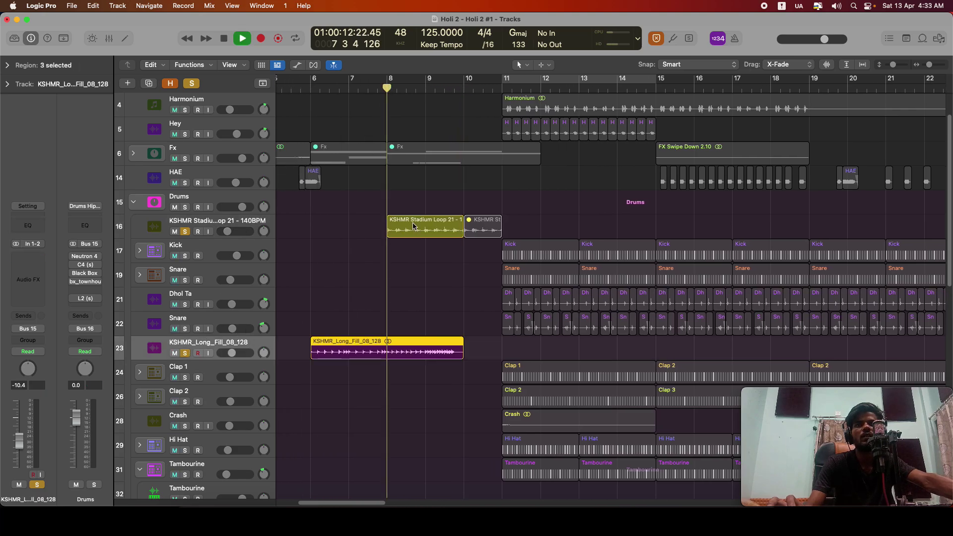
click(185, 232)
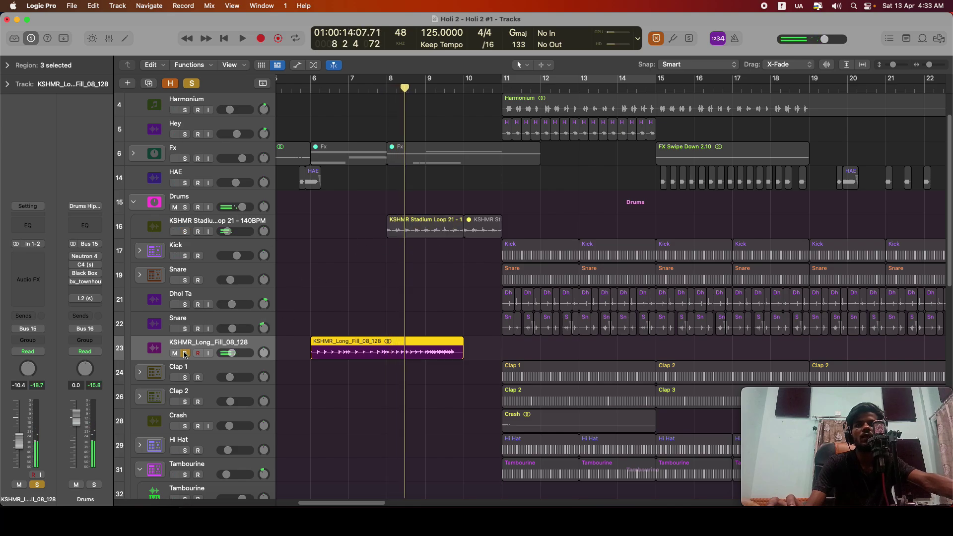
click(186, 232)
Play the soloed Stadium Loop and Long Fill with the loop's Channel EQ bypassed, and again with it re-enabled and its window closed.
click(158, 230)
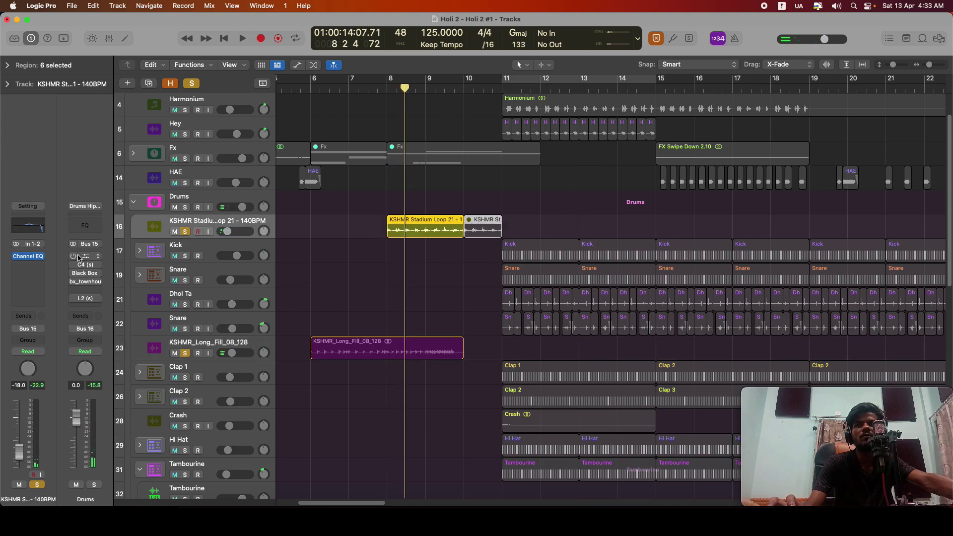
click(32, 257)
click(229, 163)
key(space)
drag(253, 156, 533, 143)
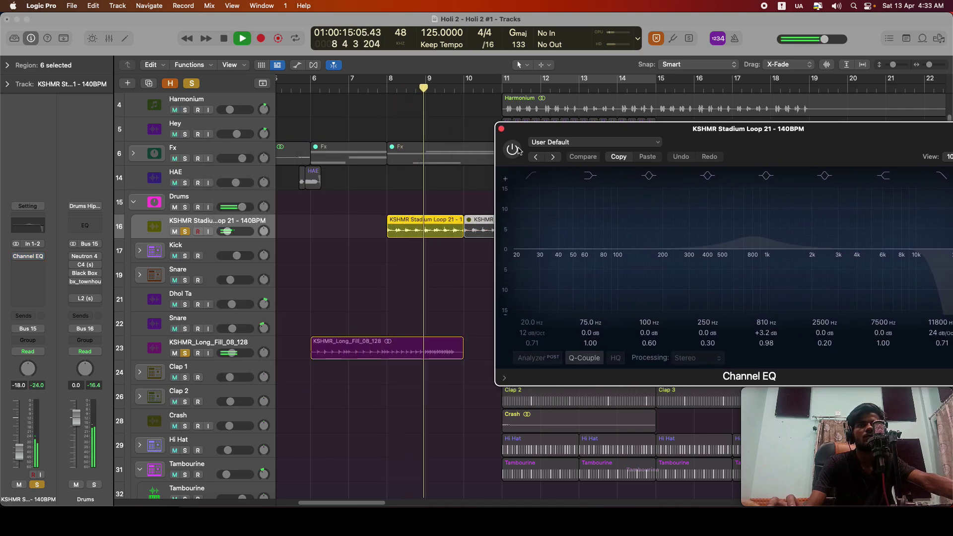
key(space)
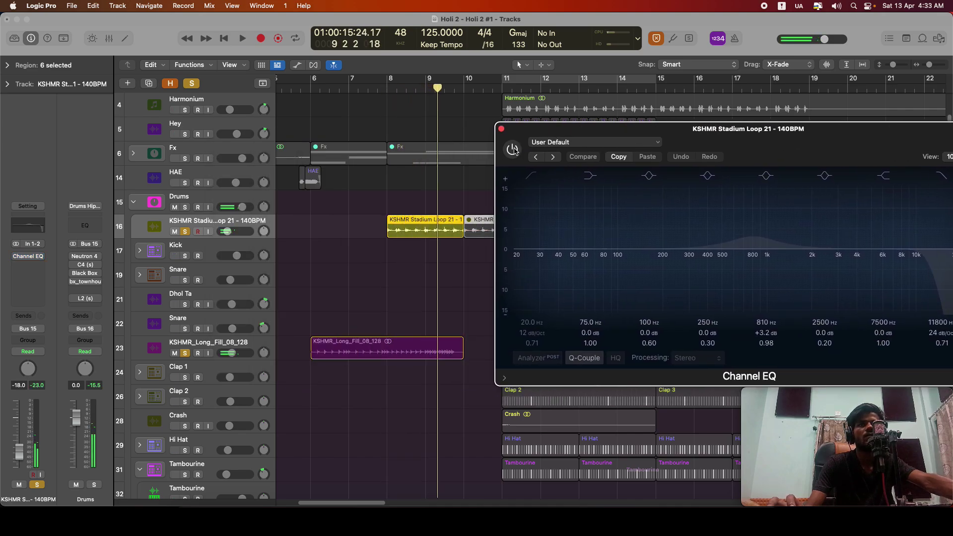
click(513, 149)
drag(521, 132, 422, 140)
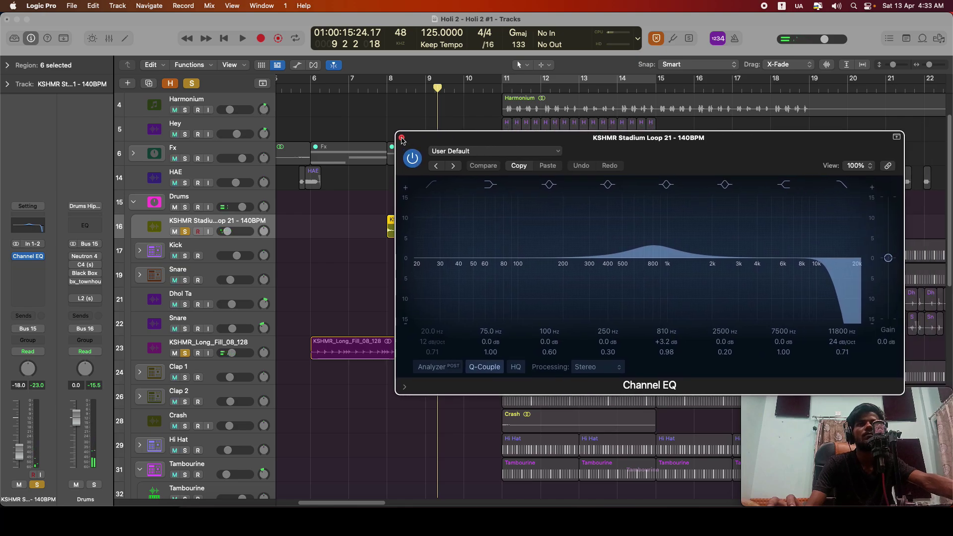
click(402, 138)
key(space)
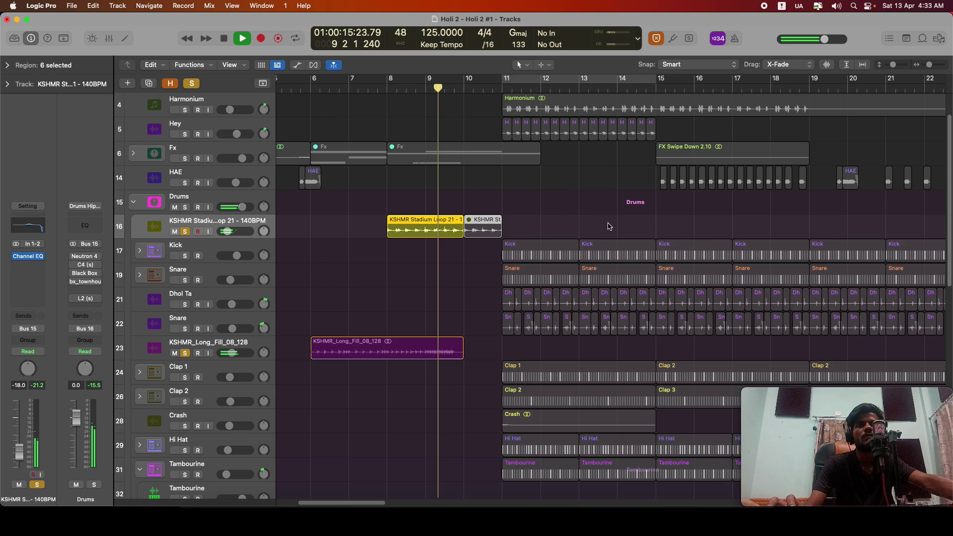
Stop playback and unsolo both the KSHMR Stadium Loop 21 and KSHMR_Long_Fill_08_128 tracks.
key(space)
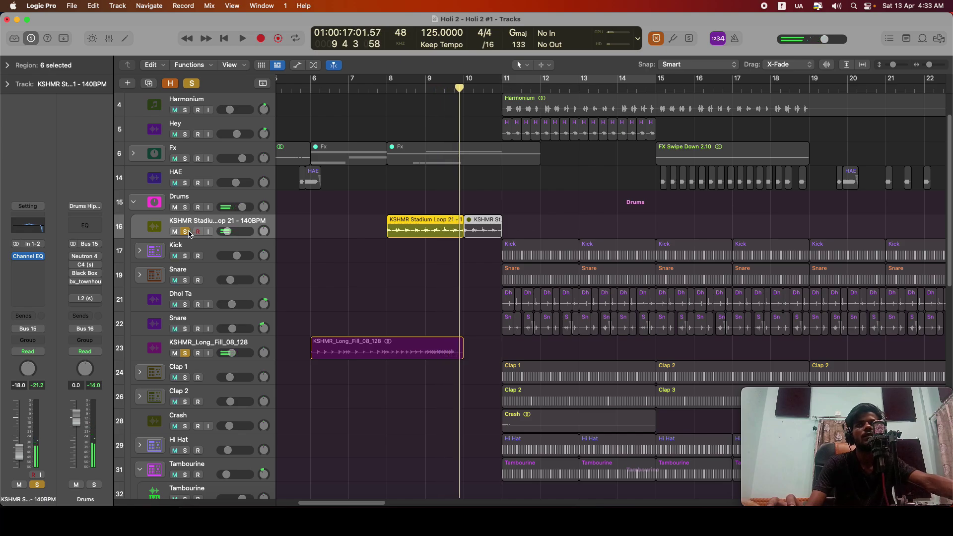
click(185, 231)
click(184, 353)
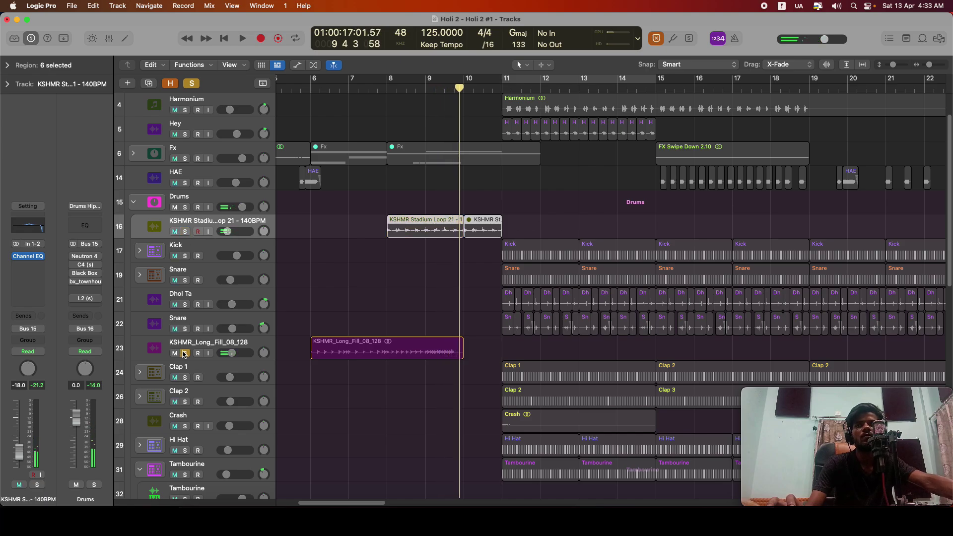
Collapse the Drums track stack, solo it and set the cycle range from bar 11 to bar 15.
click(133, 203)
click(173, 209)
click(179, 208)
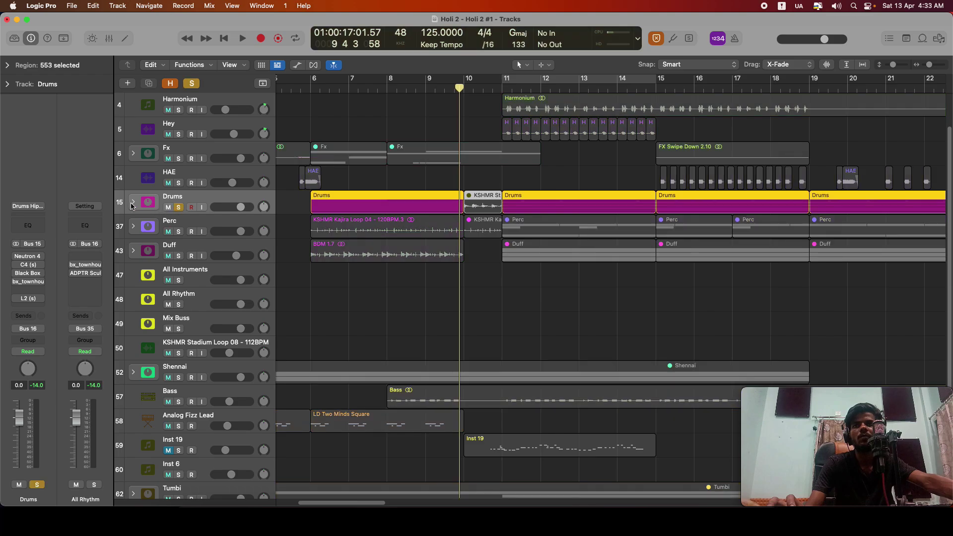
drag(503, 88, 657, 90)
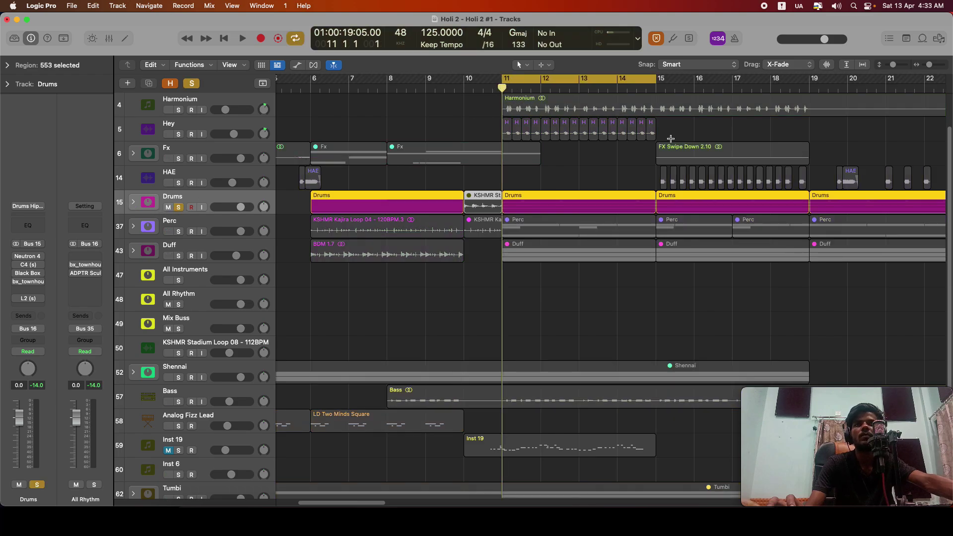
View the Drums stack's Neutron 4 Transient Shaper and close its window.
click(28, 256)
drag(578, 157, 561, 157)
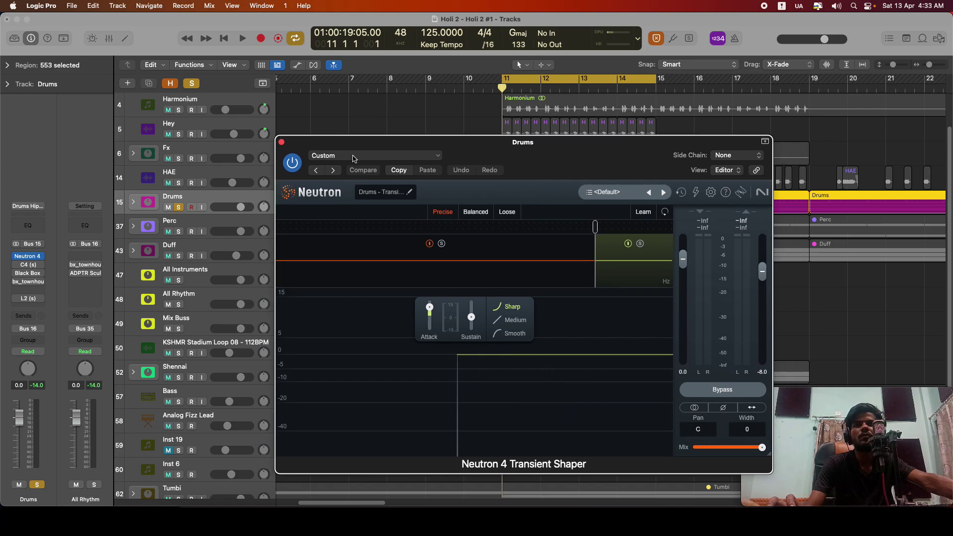
click(281, 142)
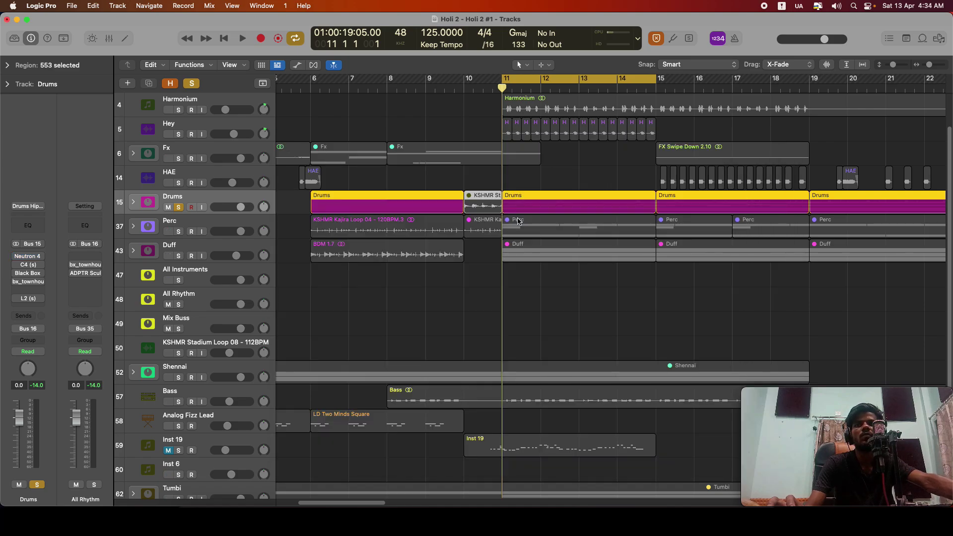
Play the soloed Drums stack from bar 11 with all its plug-ins bypassed, stop and return the playhead to bar 11.
key(space)
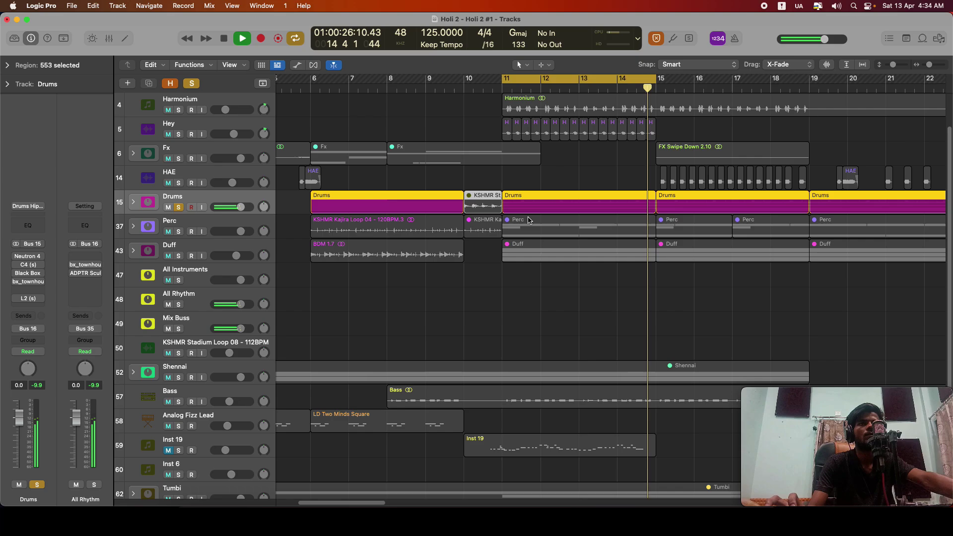
key(space)
click(502, 92)
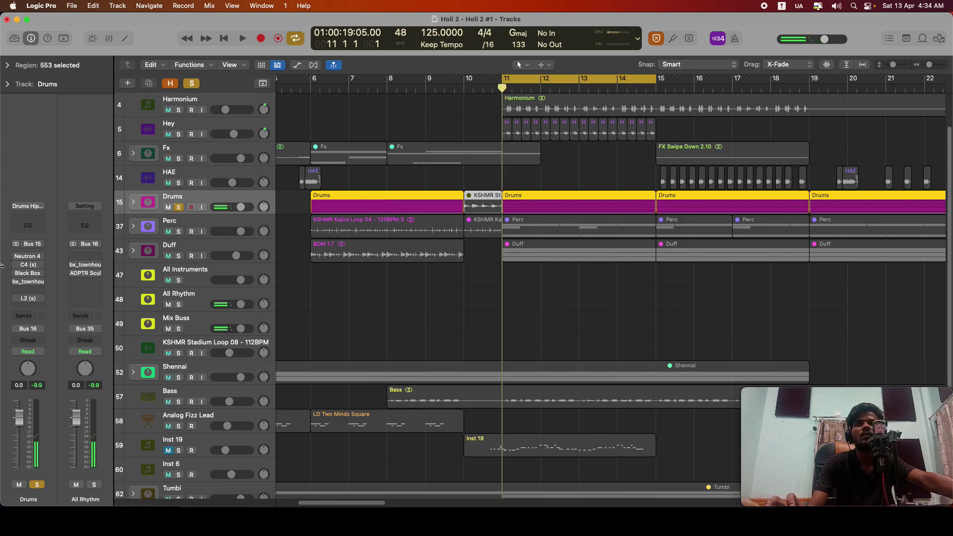
Compare the cycled Drums stack with its whole plug-in chain active and bypassed, stop, and leave every insert bypassed.
drag(16, 257, 14, 298)
key(space)
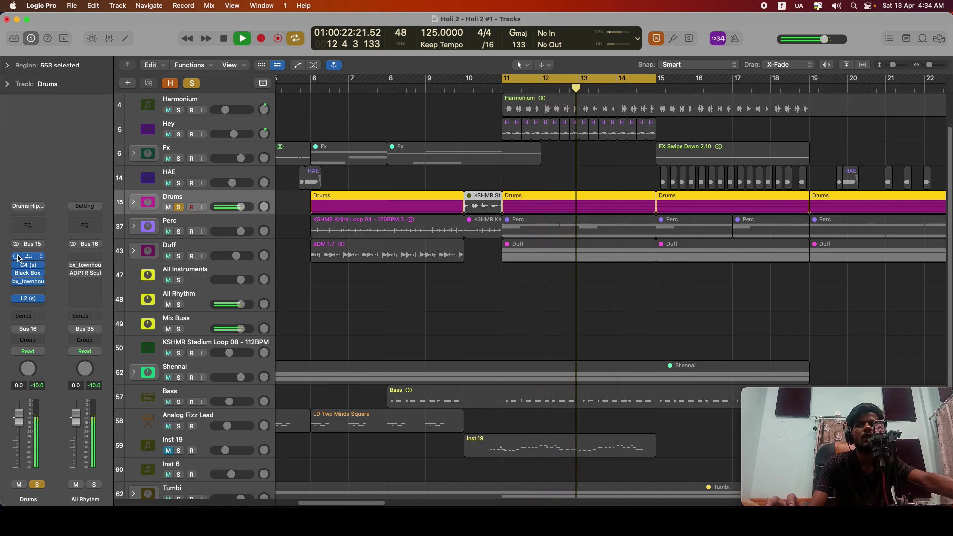
drag(17, 257, 17, 300)
drag(17, 257, 17, 301)
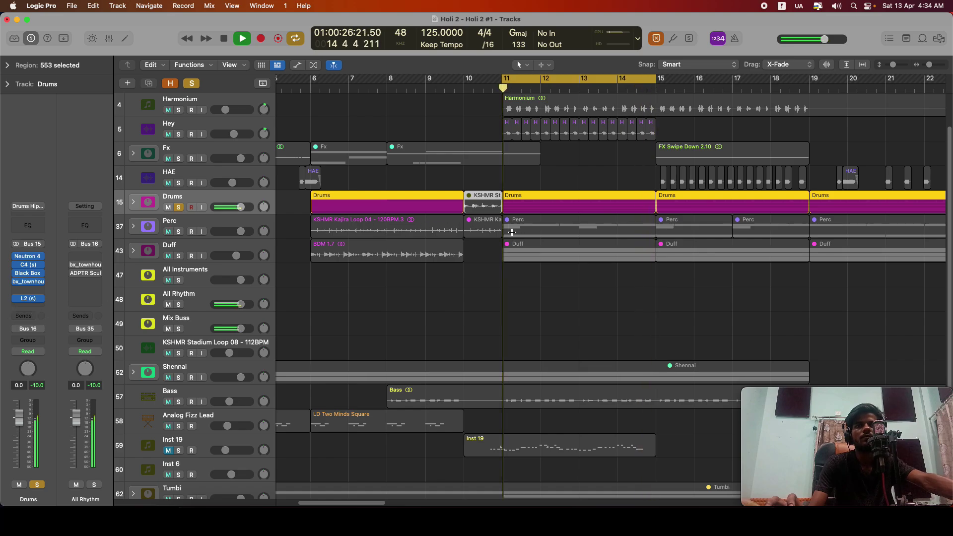
key(space)
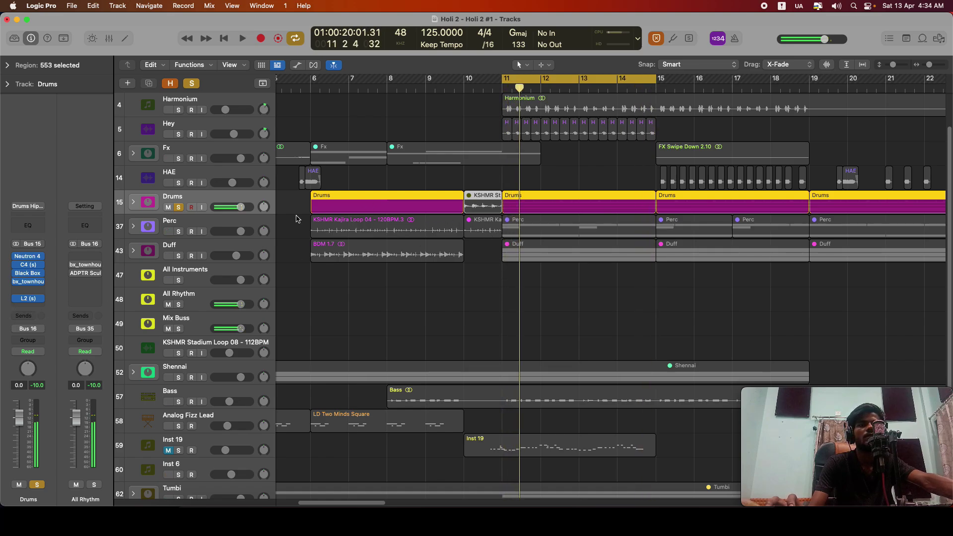
drag(17, 257, 17, 299)
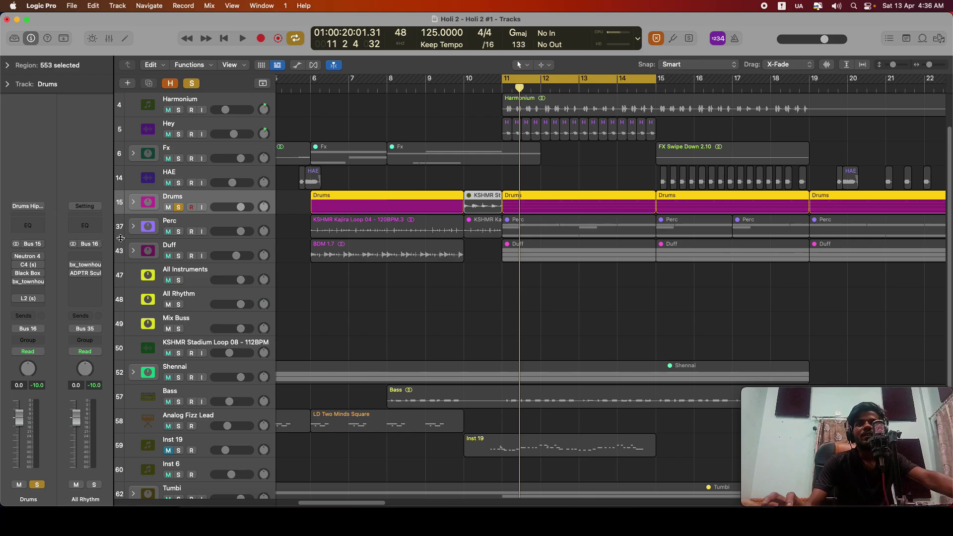
Activate only Neutron 4 on the Drums stack, open its Transient Shaper and select the low band.
click(18, 259)
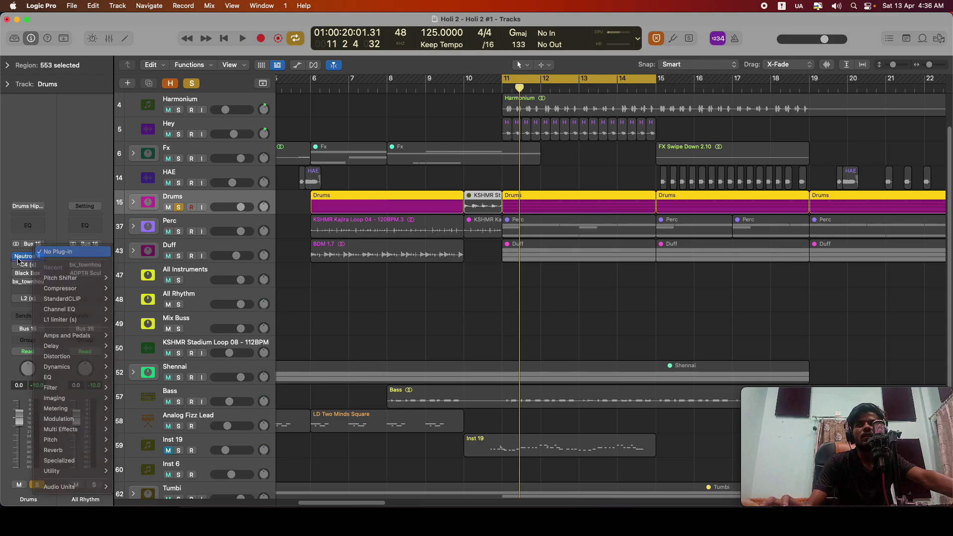
click(18, 259)
click(23, 257)
drag(528, 167, 476, 149)
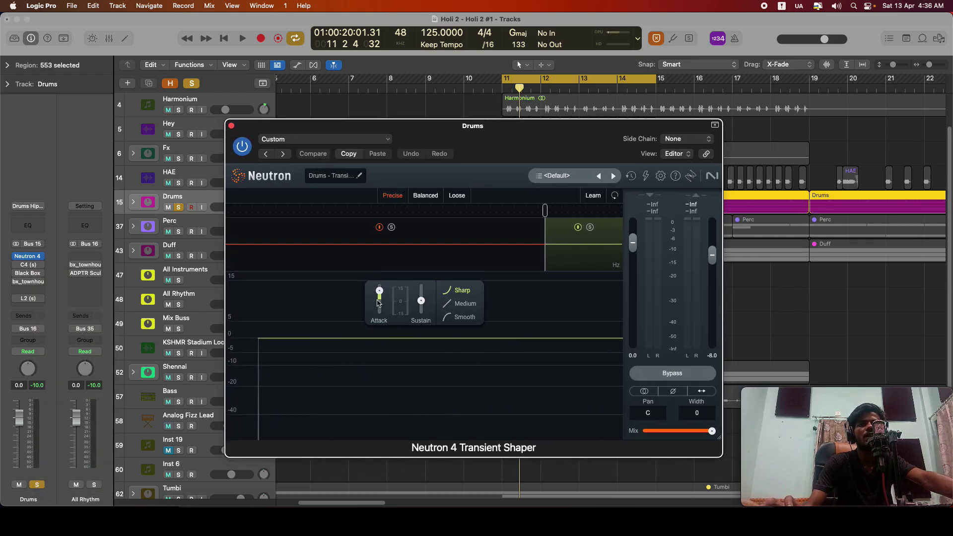
click(416, 266)
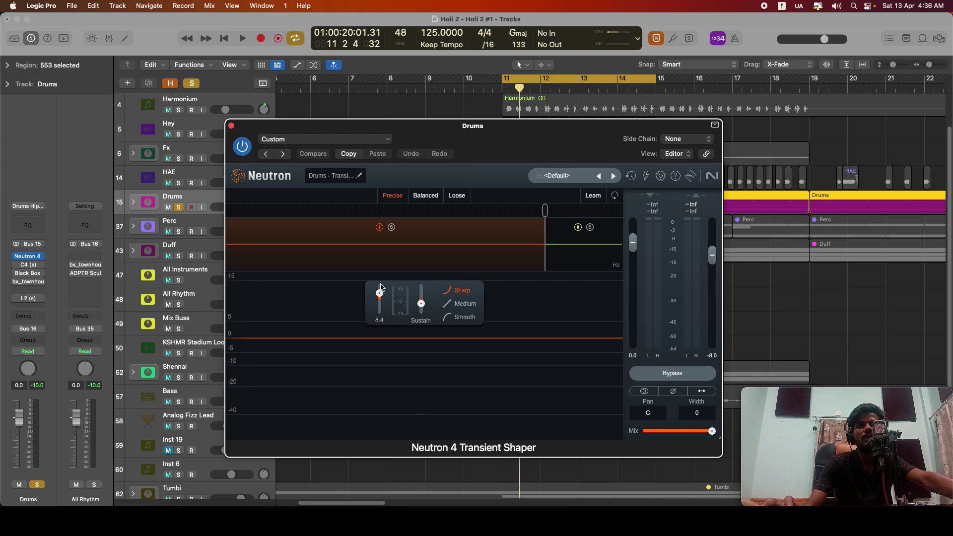
Play the Drums with the Transient Shaper's low band bypassed and switched back on, stop and close Neutron.
click(379, 227)
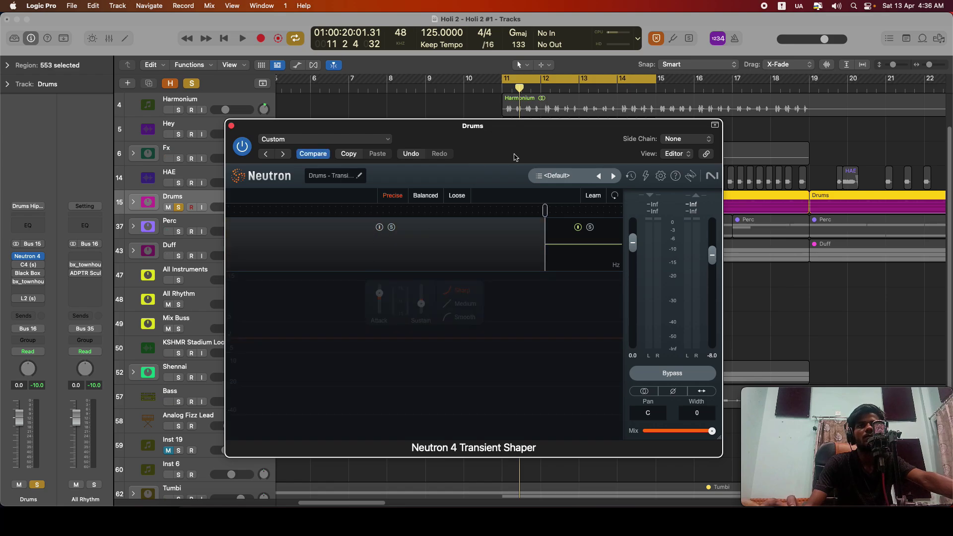
key(space)
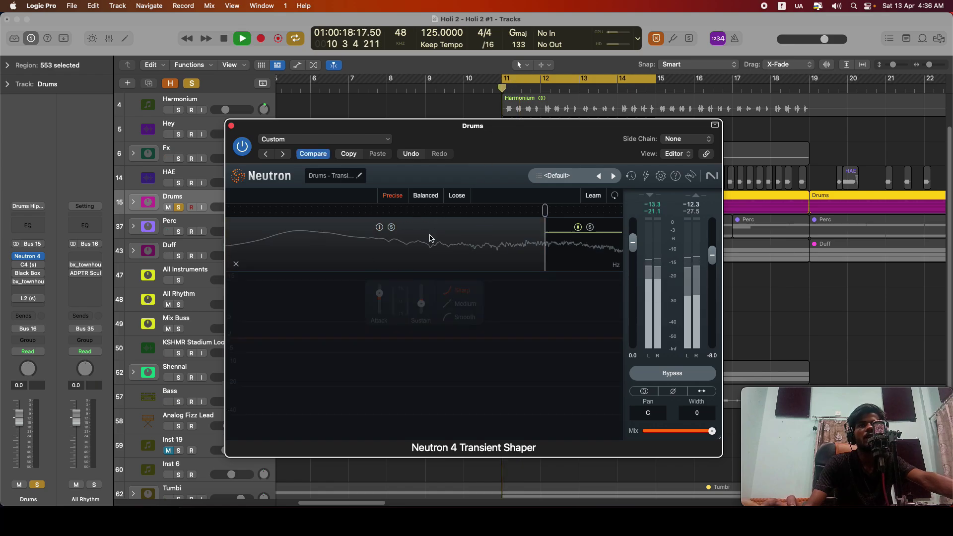
click(379, 227)
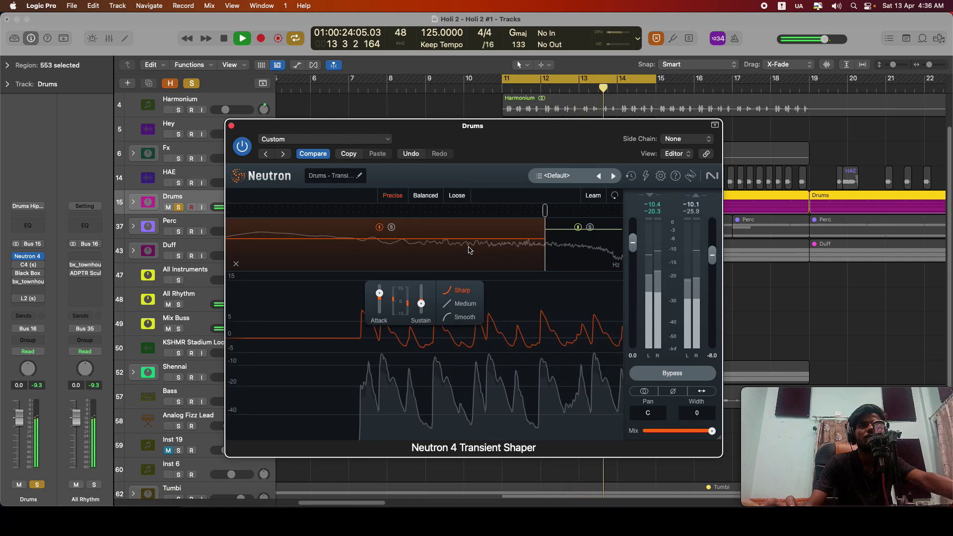
key(space)
click(231, 127)
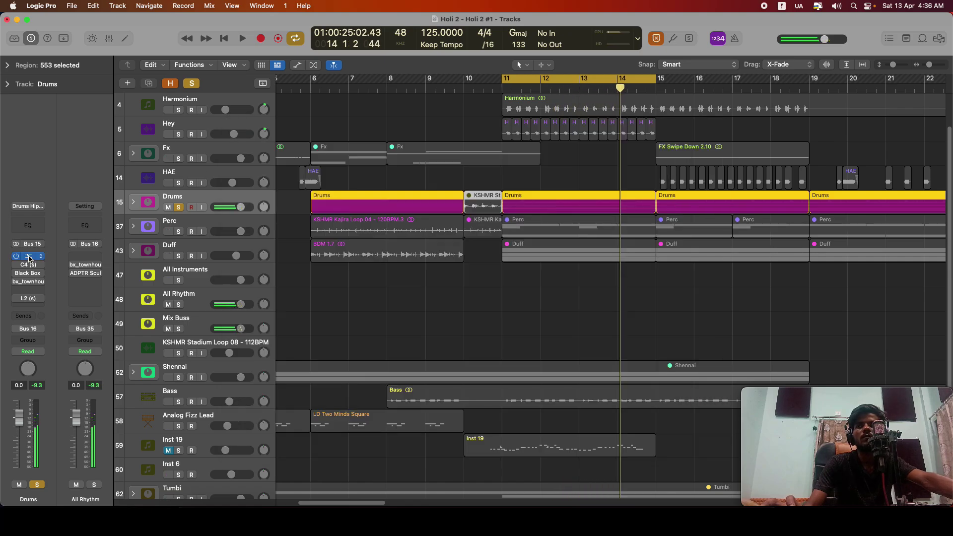
Activate the C4 multiband processor on the Drums stack, play the cycled section through it and close its window.
click(27, 265)
drag(476, 152, 511, 151)
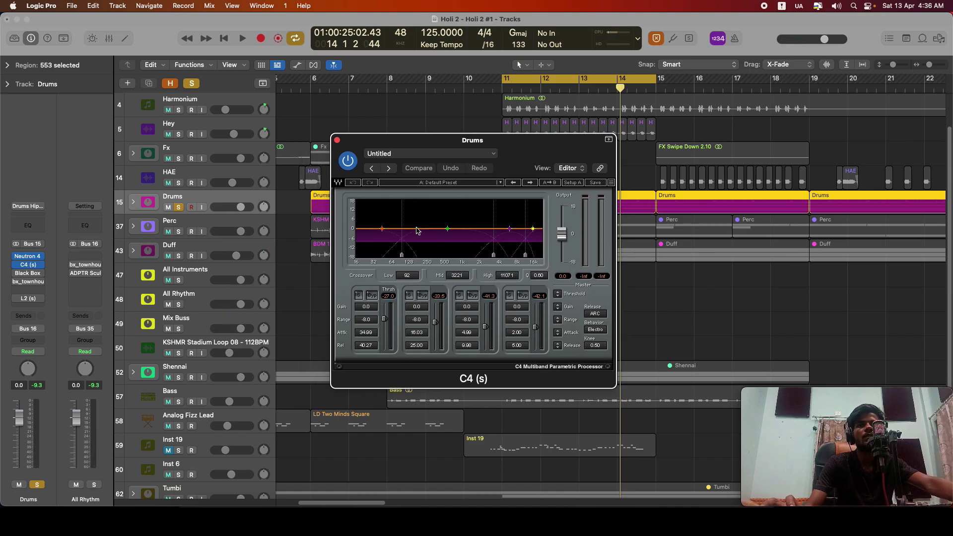
key(space)
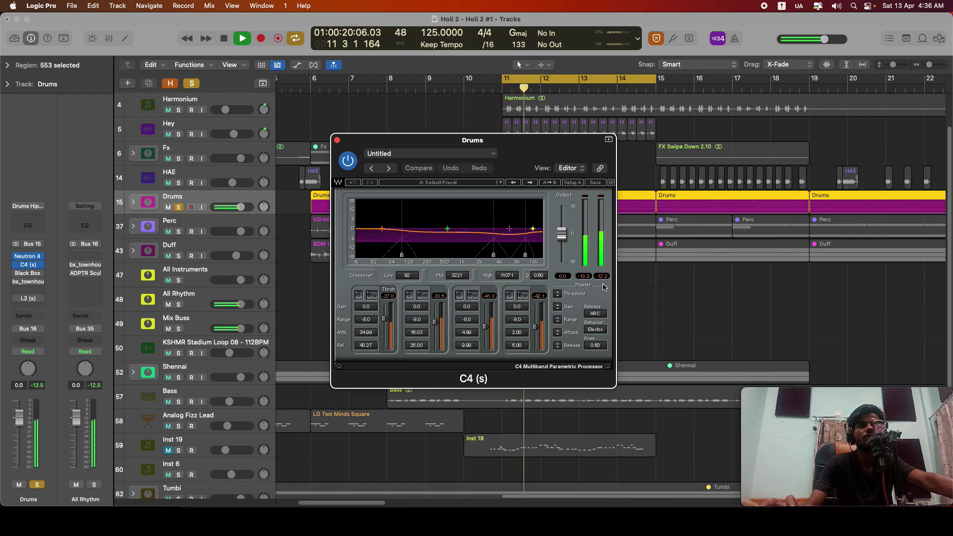
key(space)
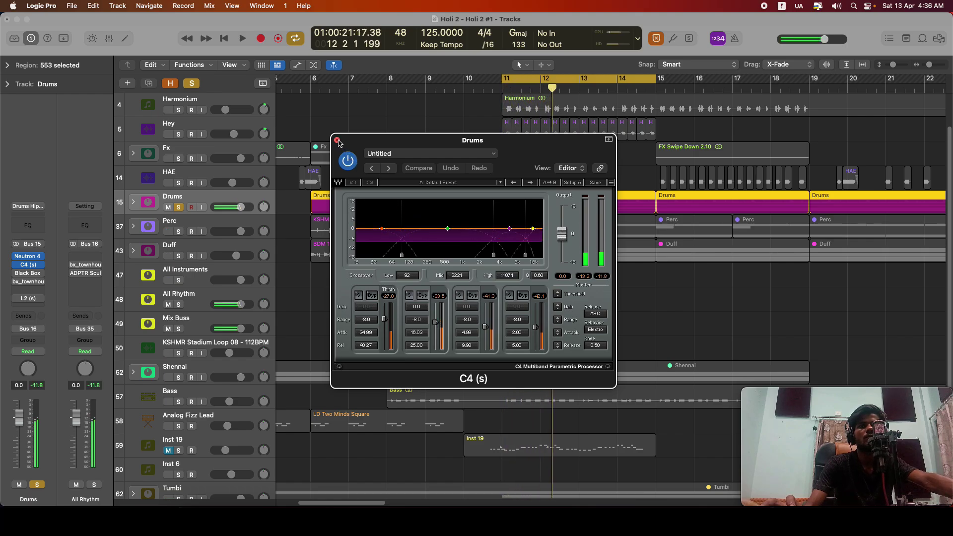
click(337, 141)
Activate the Black Box HG-2 on the Drums stack and open its window to review the 13 Drum Bus 2 settings.
click(27, 274)
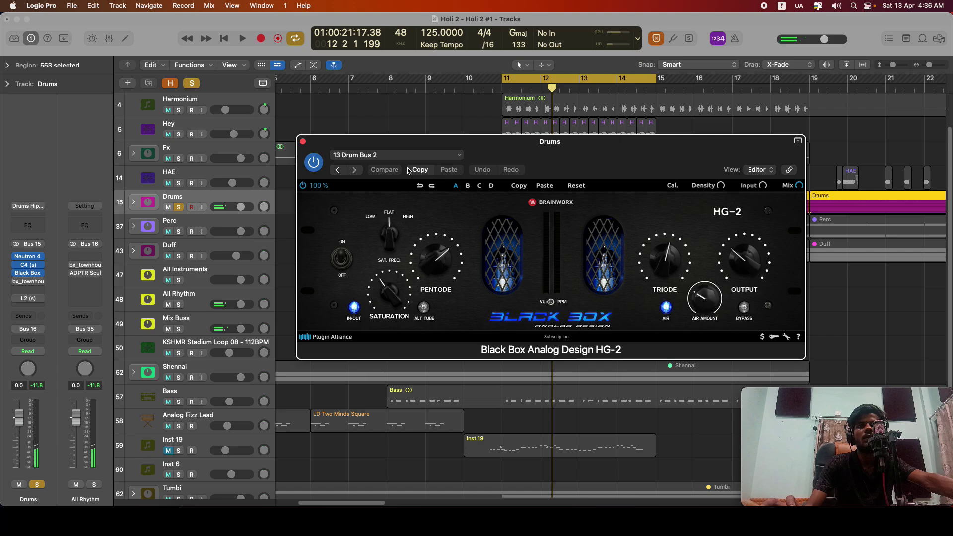
drag(541, 163, 513, 167)
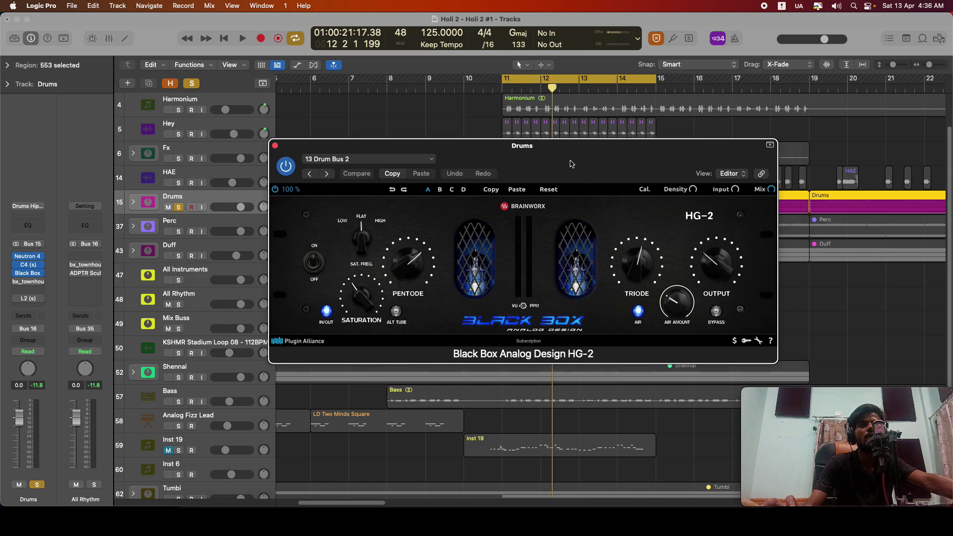
drag(530, 163, 528, 162)
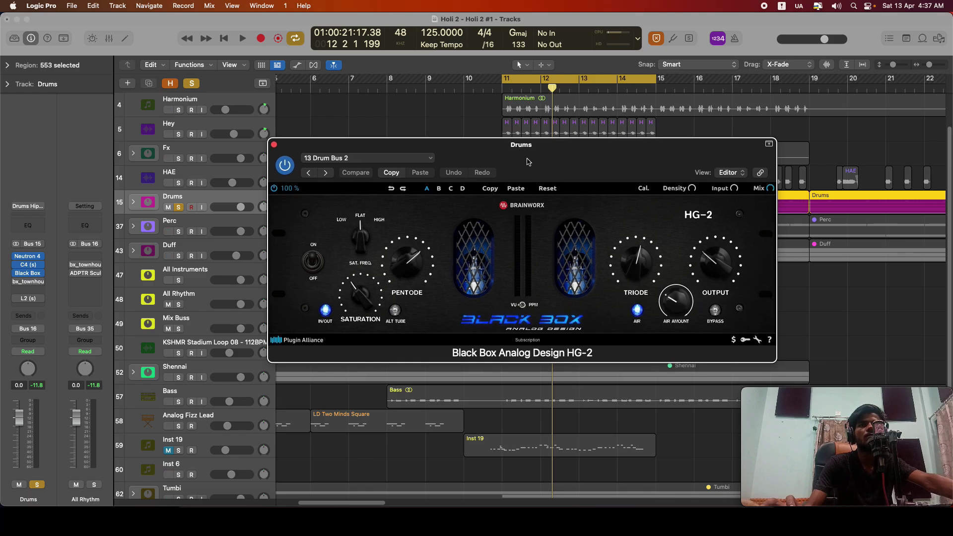
drag(528, 162, 524, 163)
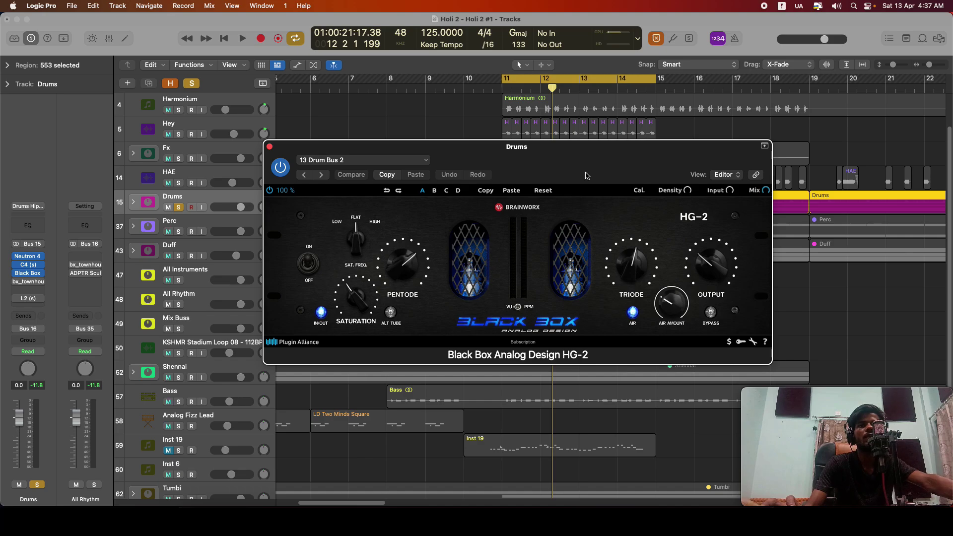
Play the cycled Drums with the Black Box HG-2 bypassed and active again, stop and close its window.
key(space)
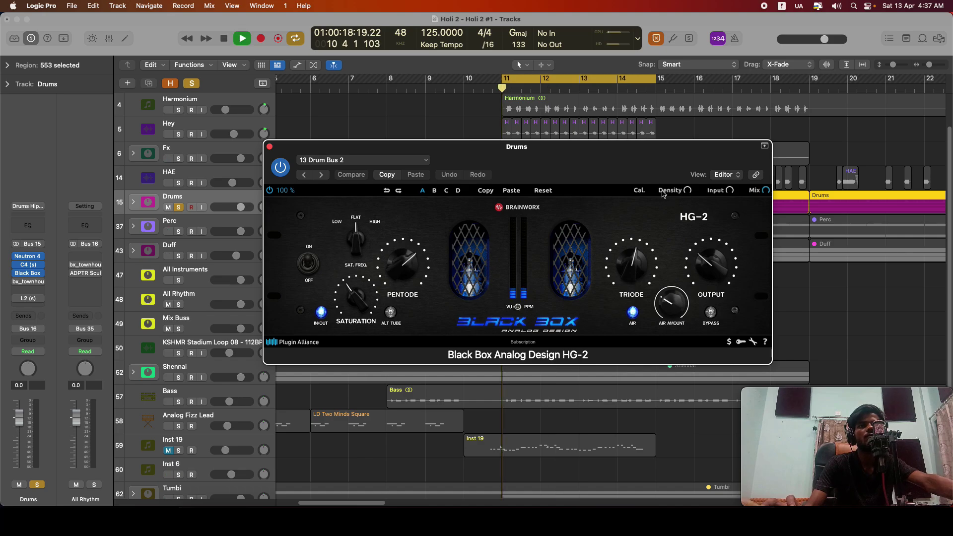
click(711, 312)
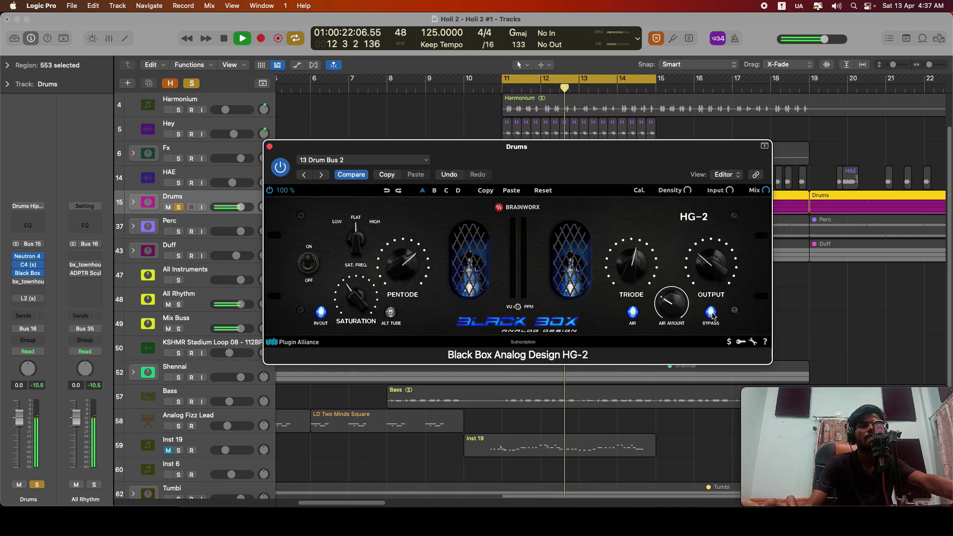
click(710, 312)
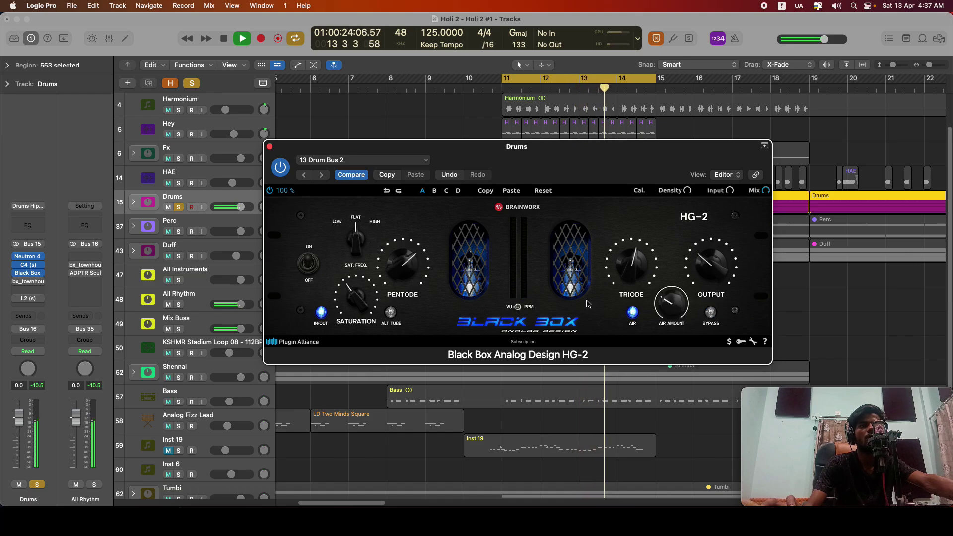
key(space)
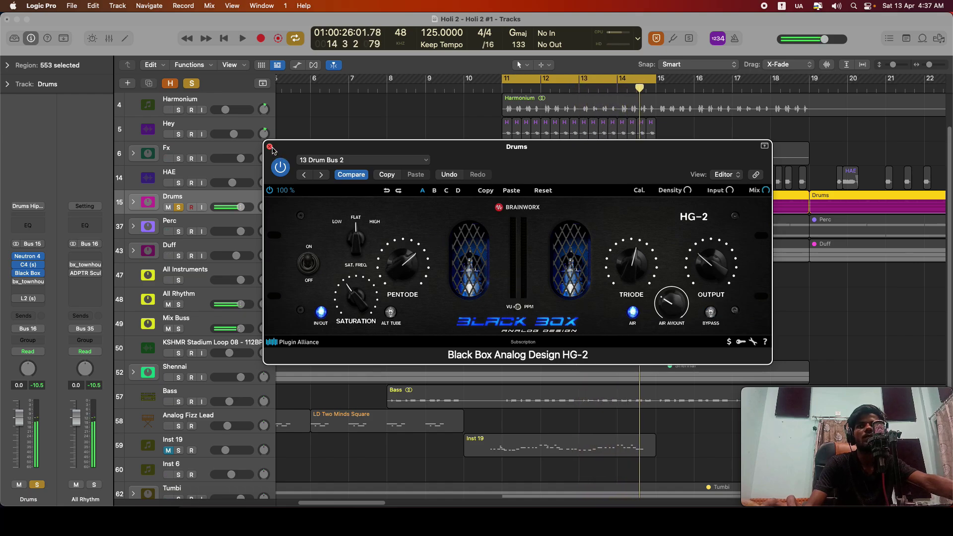
click(269, 147)
Activate the bx_townhouse Buss Compressor on the Drums stack and open its window to review the settings.
click(24, 282)
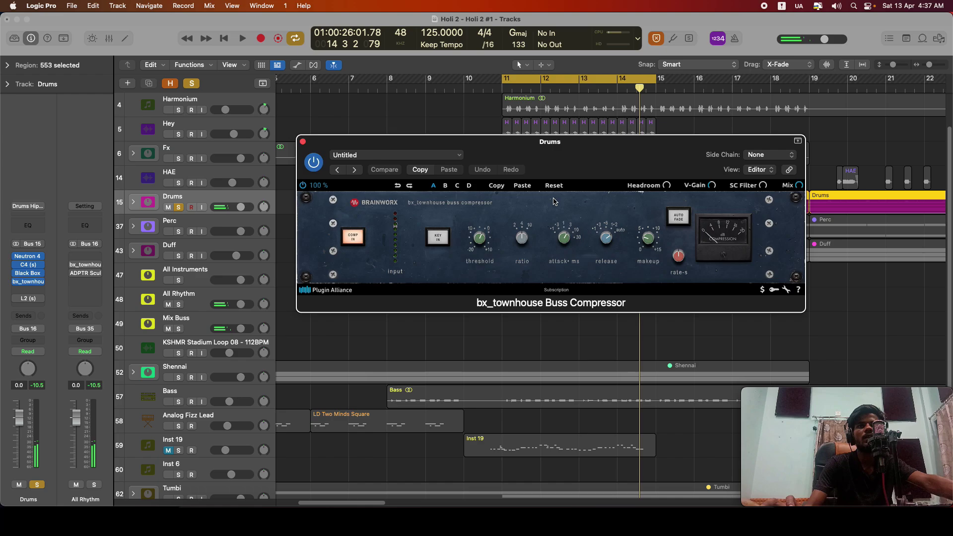
drag(602, 159, 544, 202)
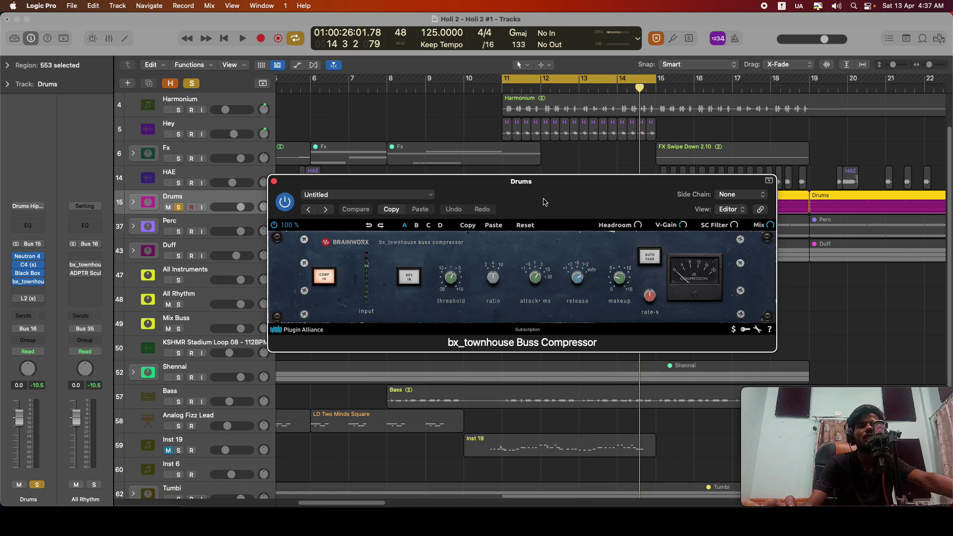
drag(545, 201, 557, 220)
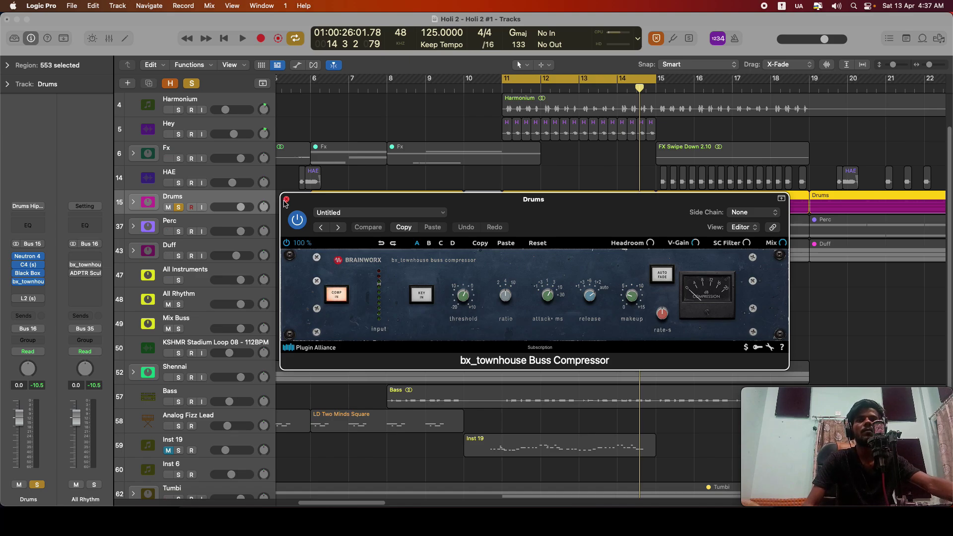
Play the cycled Drums with the bx_townhouse Buss Compressor bypassed and active again, stop and close its window.
click(336, 294)
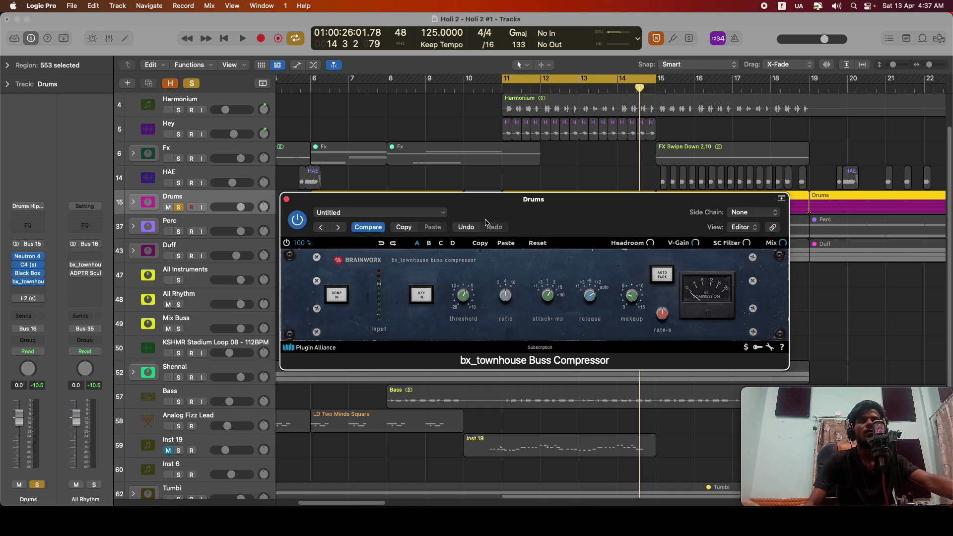
key(space)
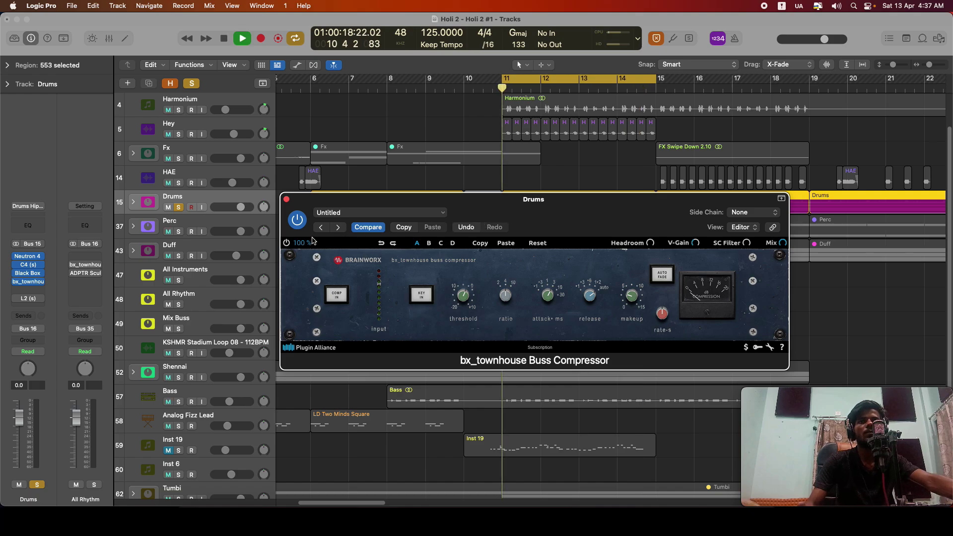
click(287, 243)
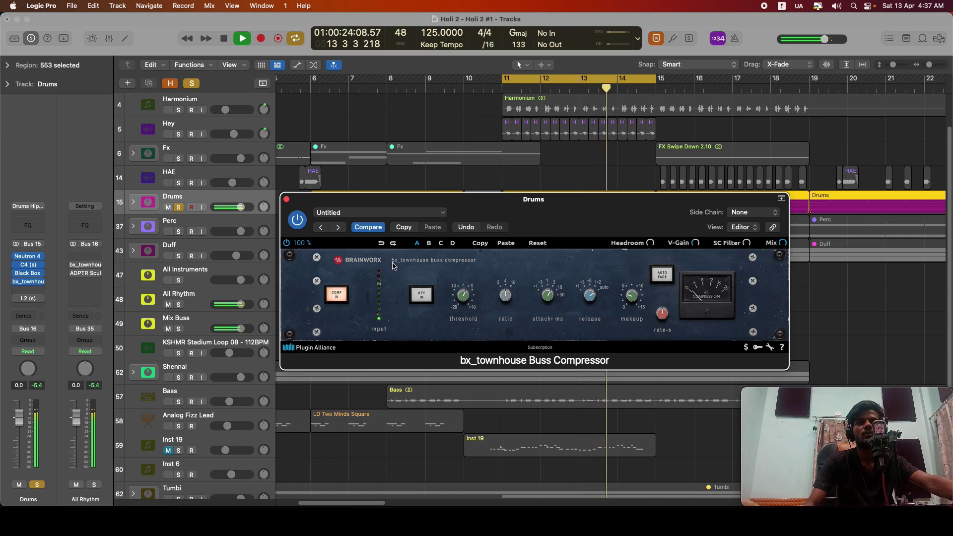
key(space)
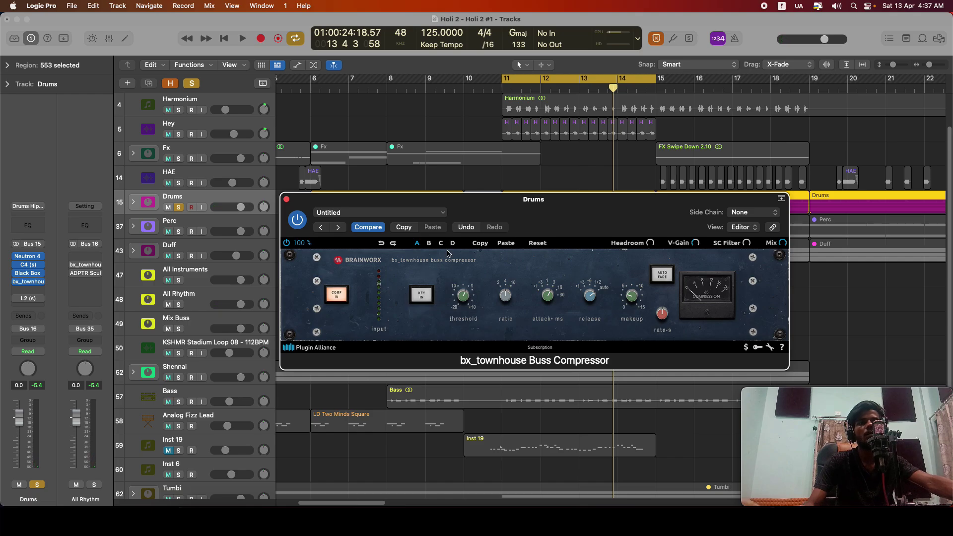
click(287, 199)
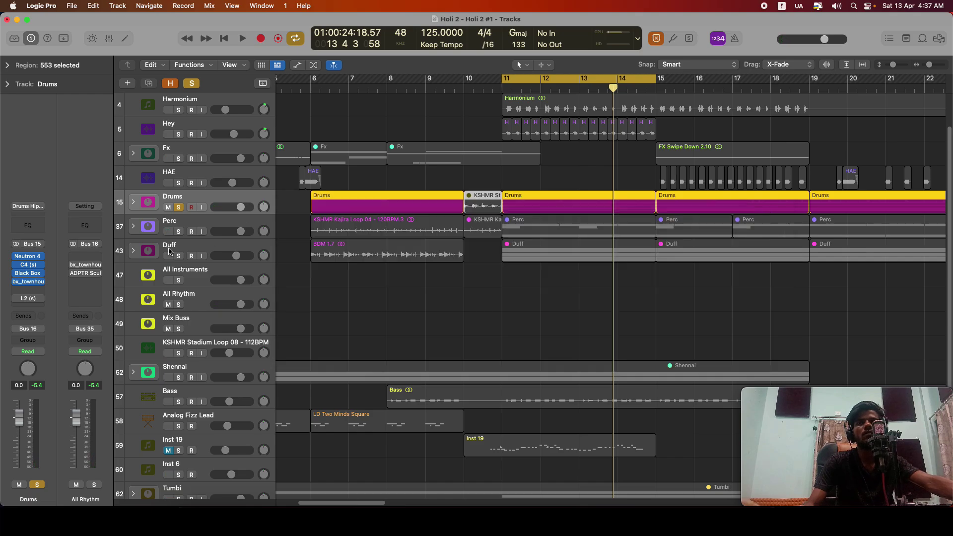
Activate the L2 limiter on the Drums stack with its window open and play the cycled section through it.
click(26, 300)
drag(472, 157, 488, 163)
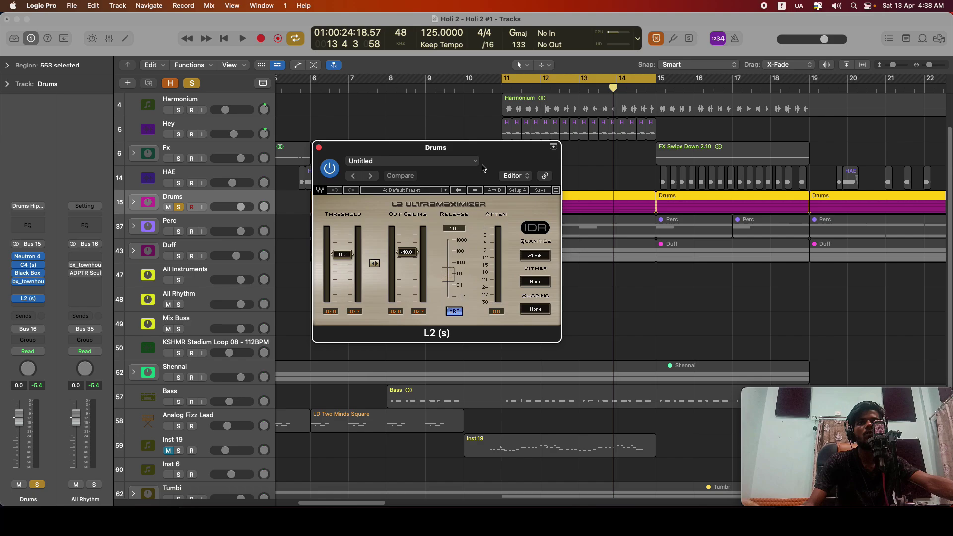
key(space)
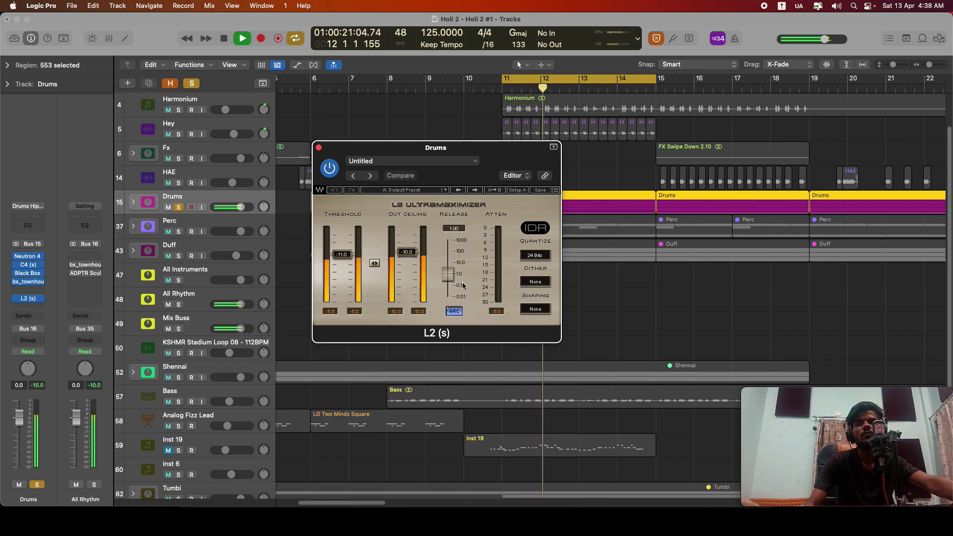
key(space)
Bypass the L2 on the Drums stack, clear the channel's peak level and play the cycled section without limiting.
click(329, 168)
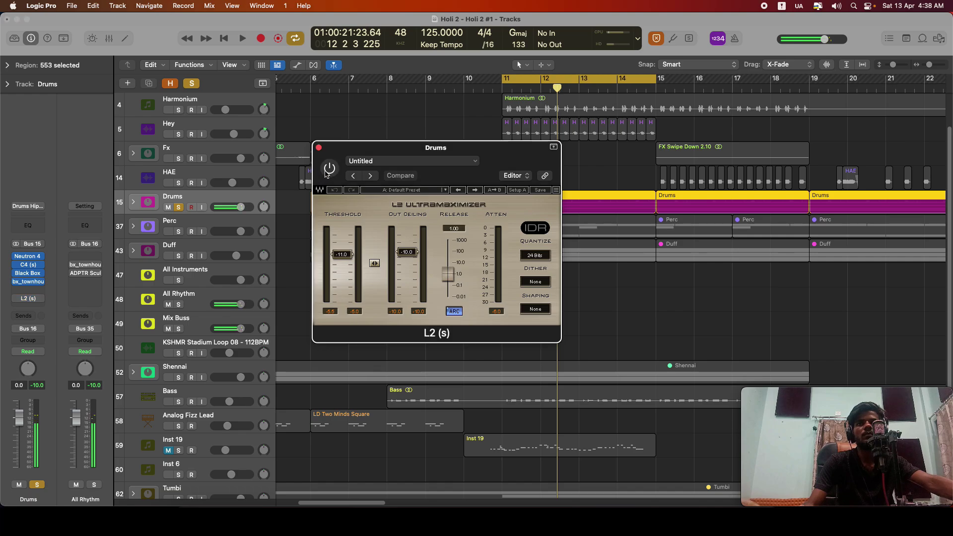
click(42, 387)
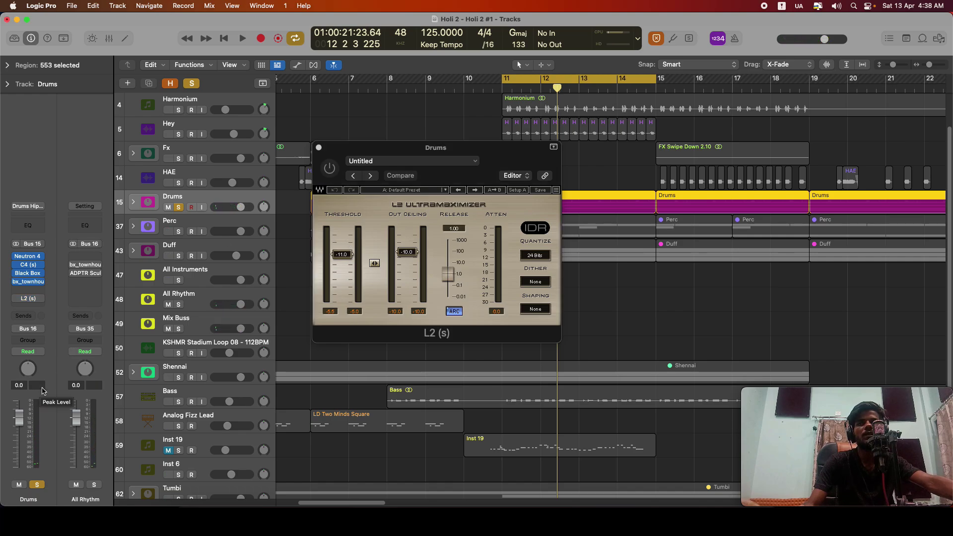
key(space)
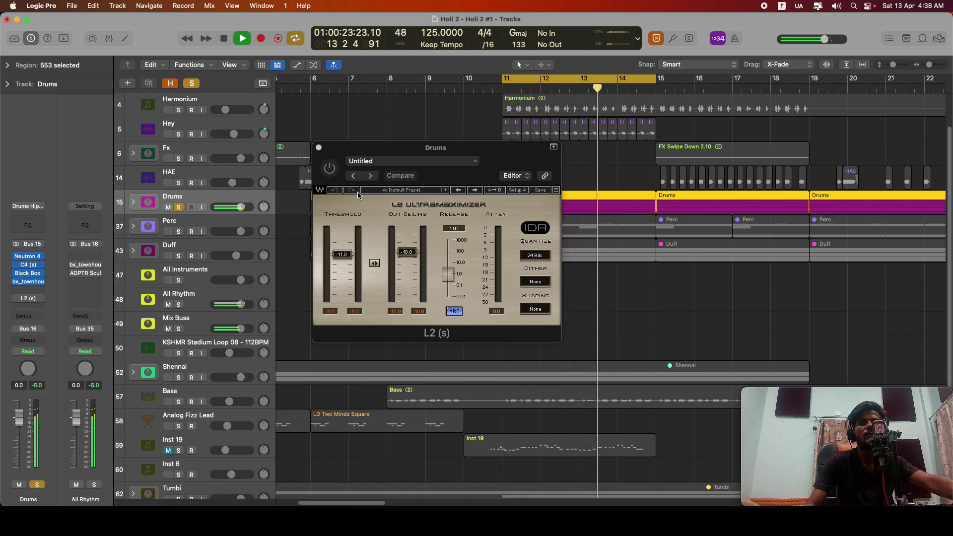
key(space)
Switch the Drums L2 back on, play the cycled section to check the peak level, stop and close its window.
click(330, 169)
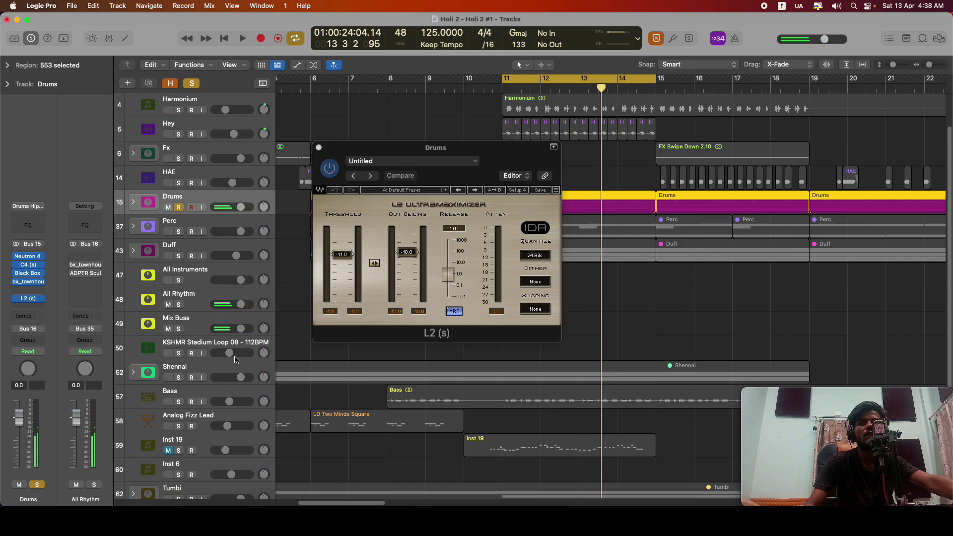
key(space)
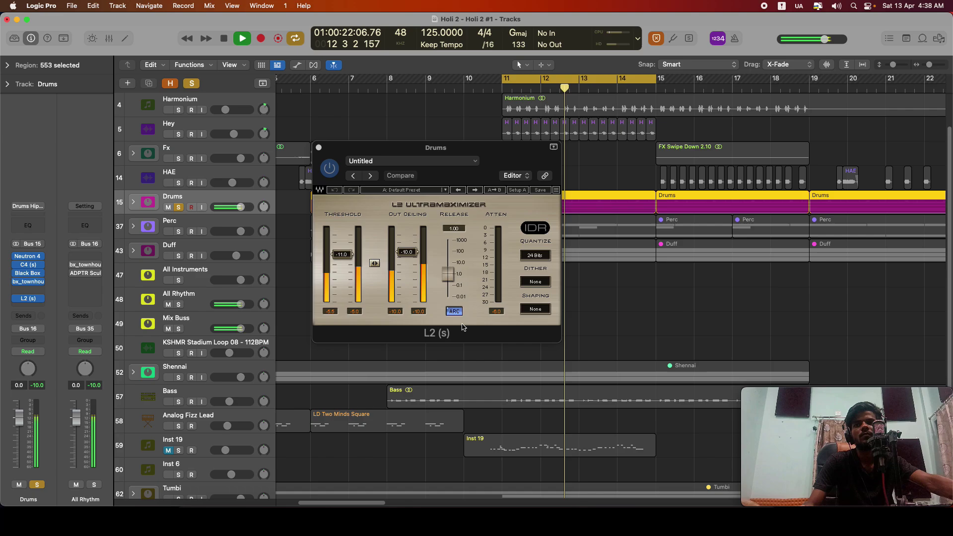
key(space)
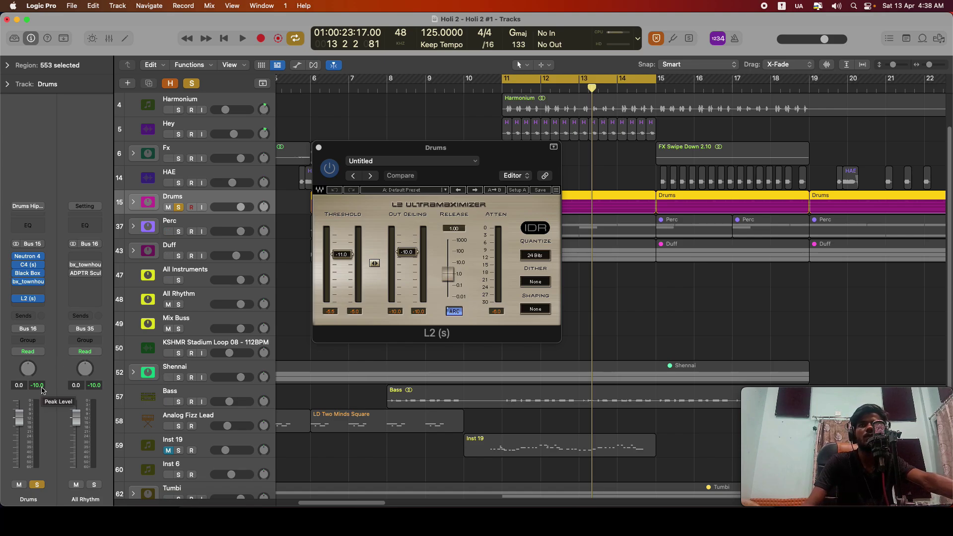
click(318, 147)
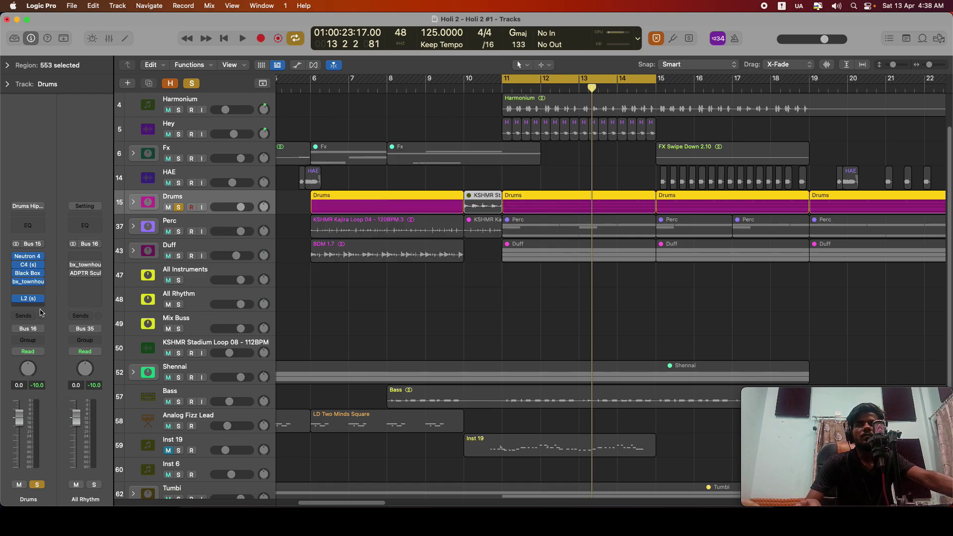
Recheck the L2 slot on the Drums stack, leaving it active, and clear the channel's peak level.
click(29, 299)
click(29, 300)
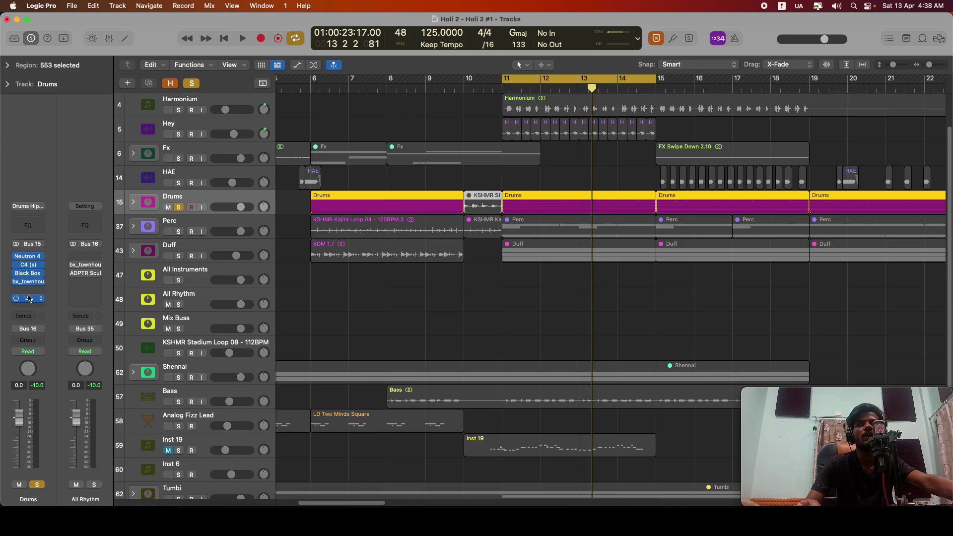
click(41, 387)
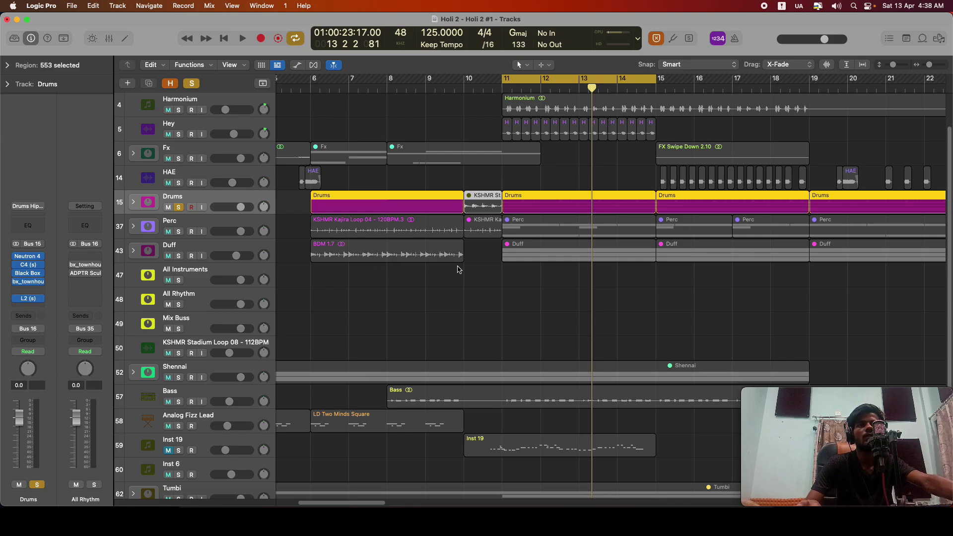
Solo the Perc stack in place of the Drums and expand it to show its subtracks.
click(488, 270)
scroll(542, 270, down, 5)
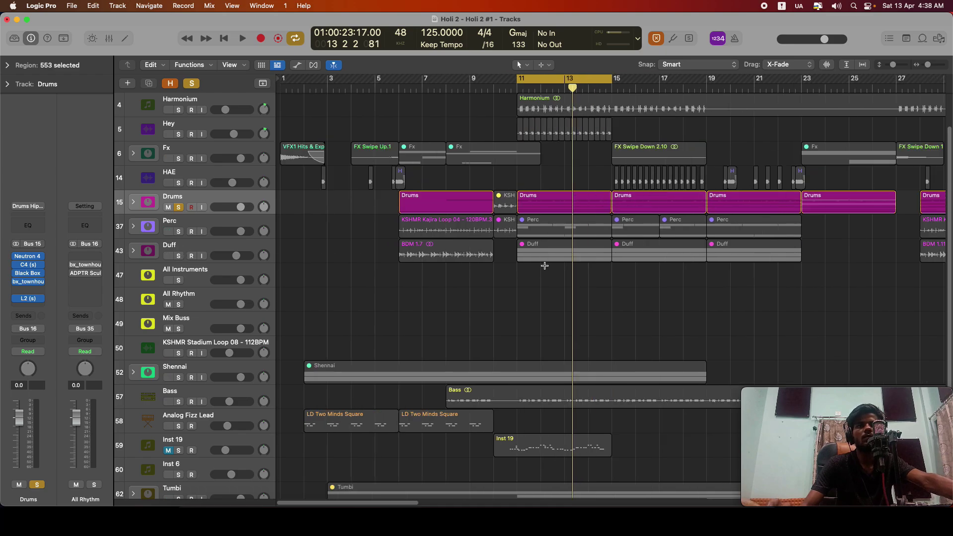
scroll(584, 274, up, 2)
click(178, 232)
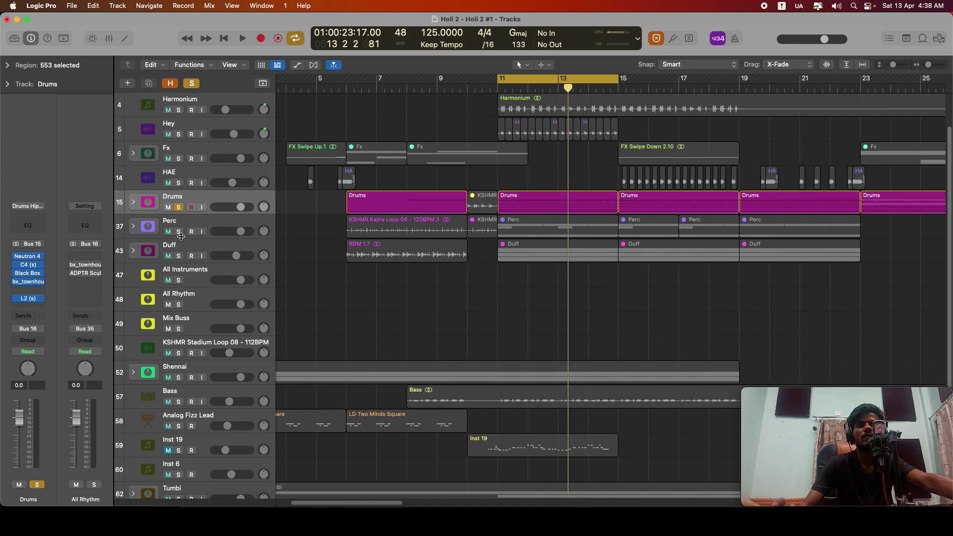
click(173, 223)
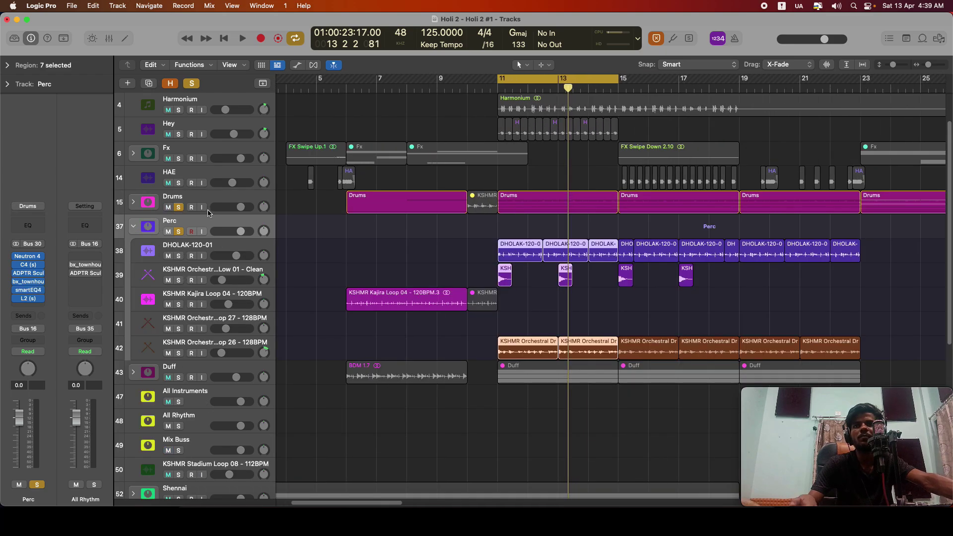
click(184, 208)
Select and solo the DHOLAK-120-01 track, bypass its ShaperBox, Channel EQ and Clariphonic plug-ins, and play the cycled section.
click(191, 248)
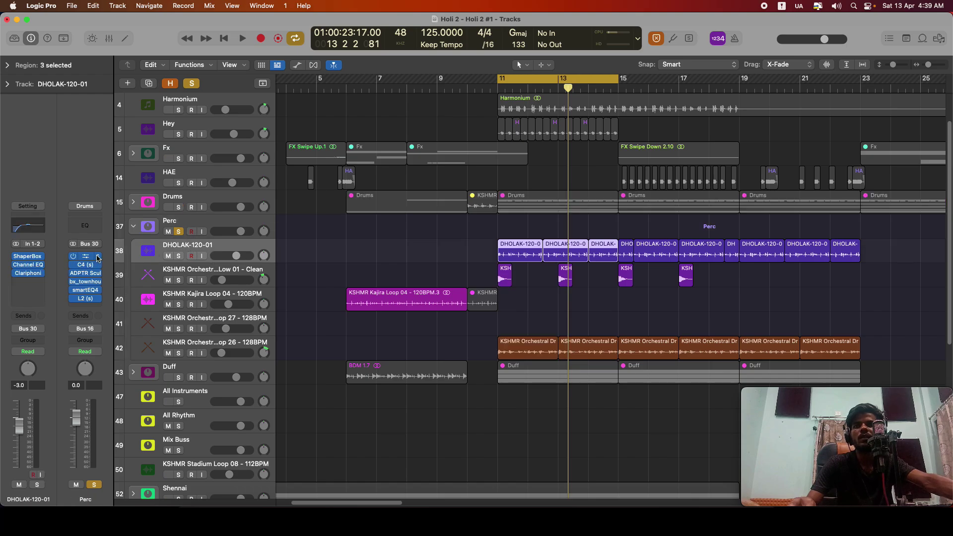
click(26, 257)
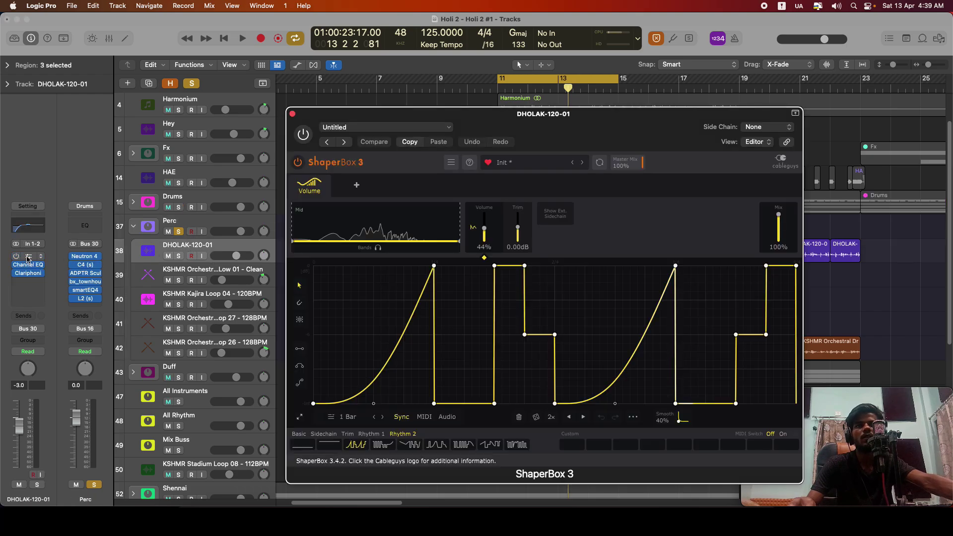
click(25, 257)
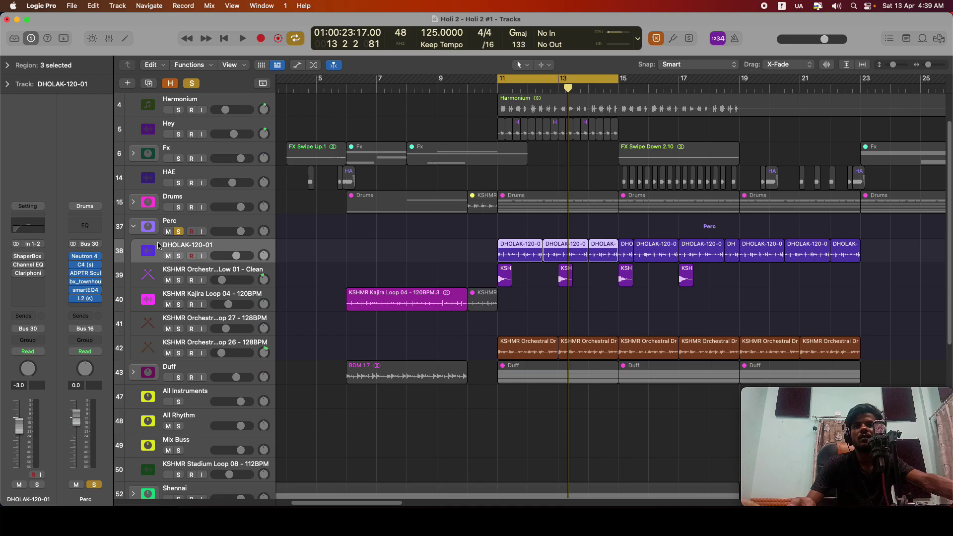
click(179, 255)
key(space)
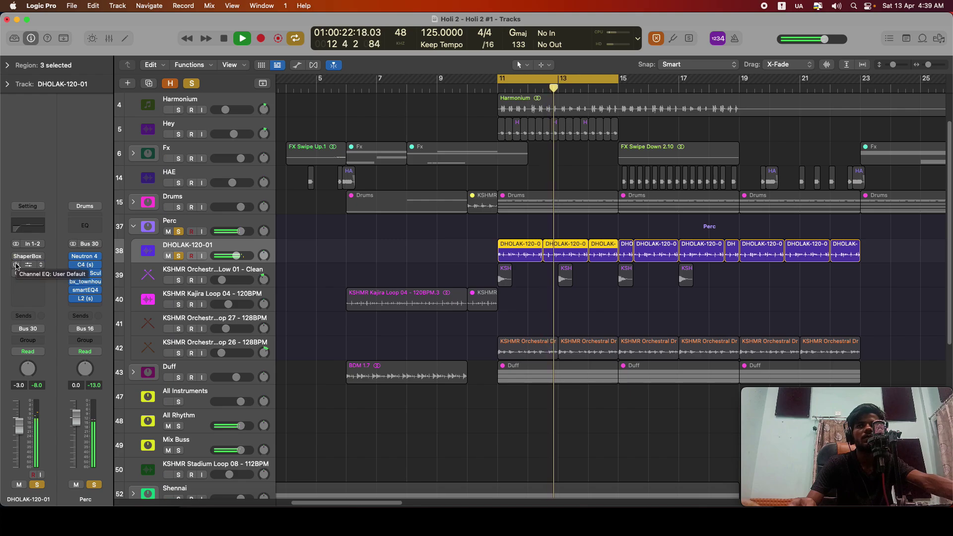
Switch the dholak's Clariphonic and Channel EQ back on during playback with ShaperBox still bypassed, then stop.
click(20, 273)
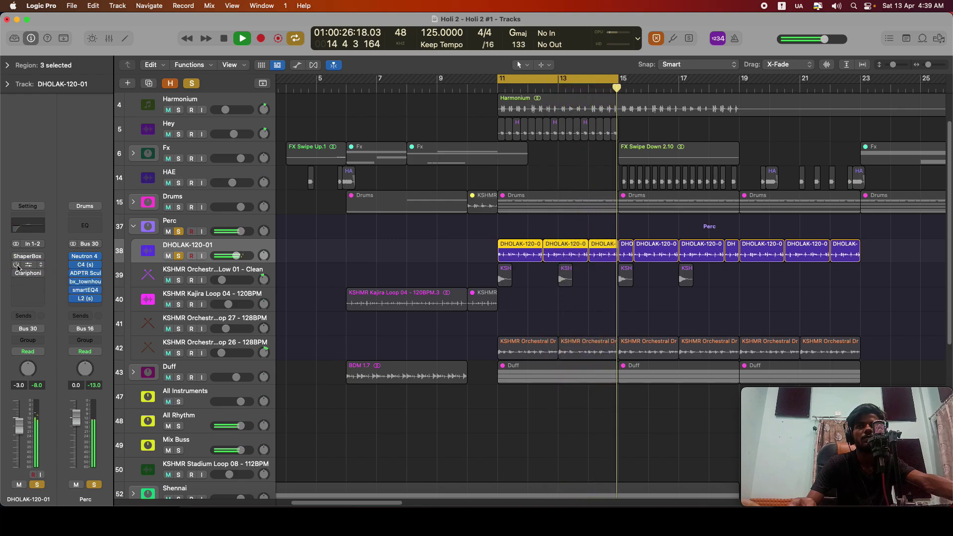
click(16, 265)
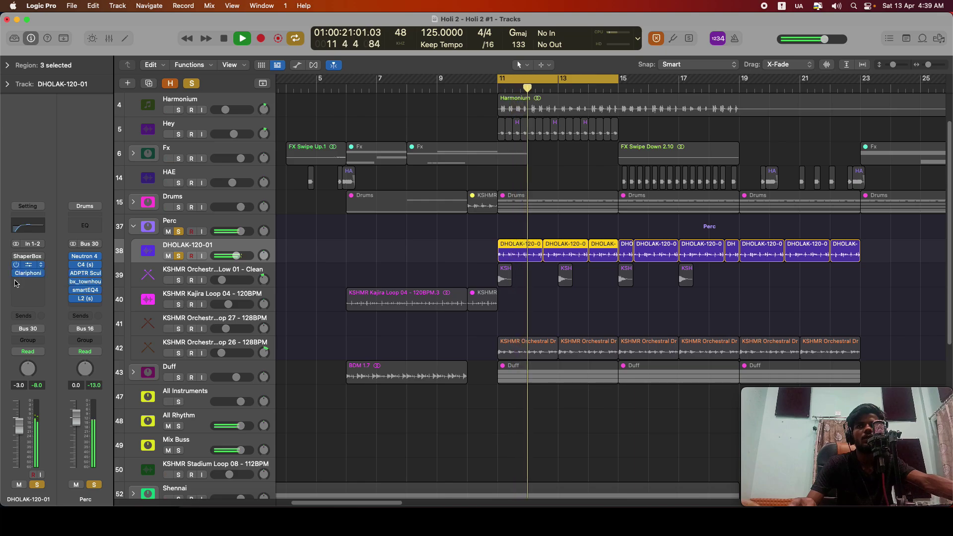
key(space)
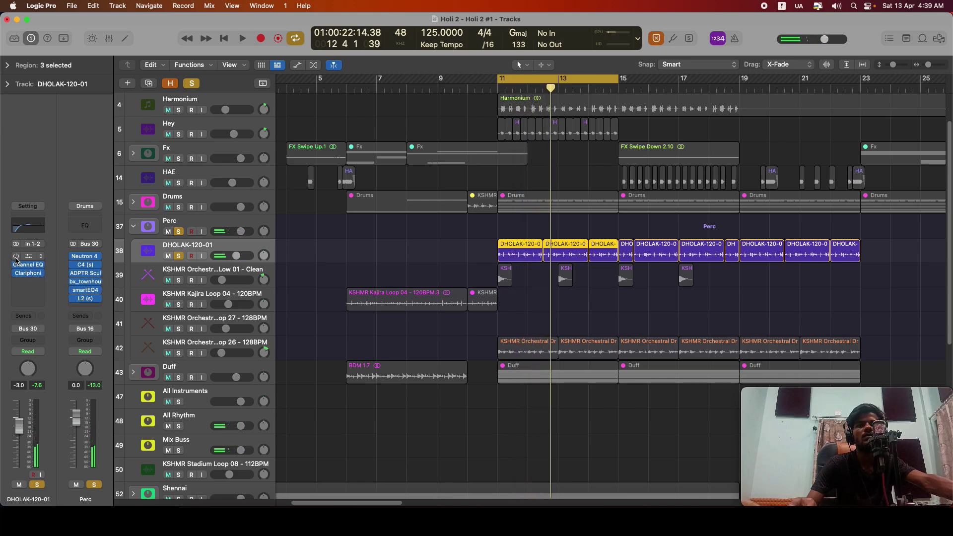
click(16, 257)
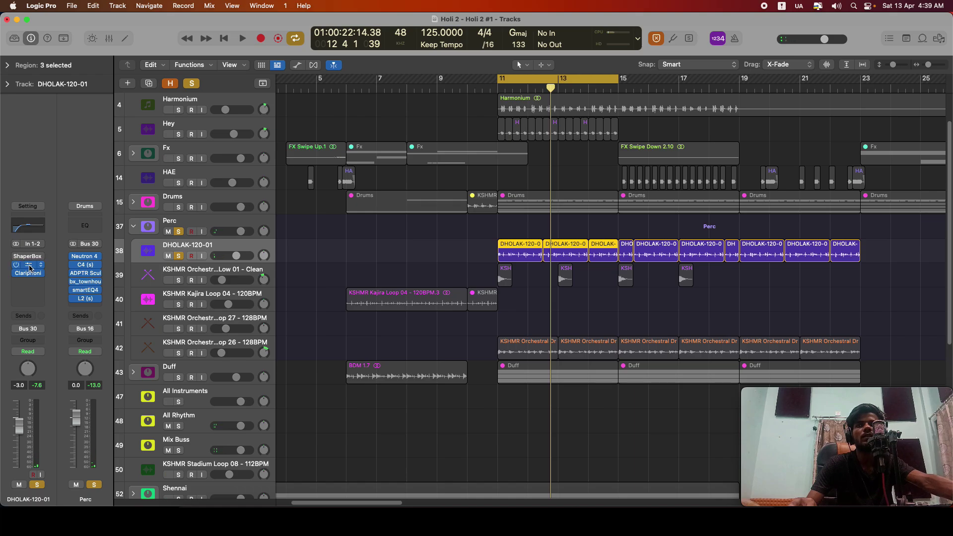
Open the dholak's Channel EQ and examine its low cut and midrange boosts.
click(29, 268)
drag(598, 168, 522, 164)
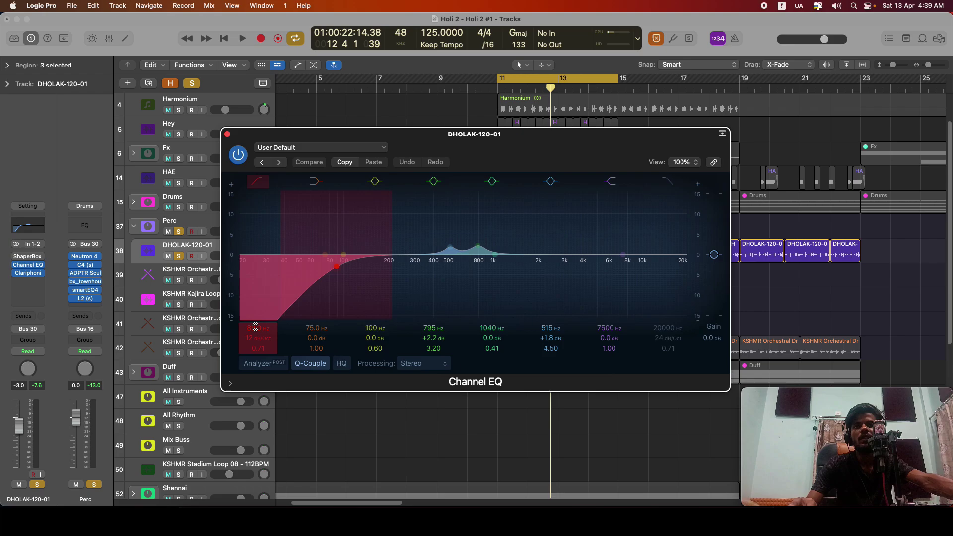
drag(242, 146, 293, 140)
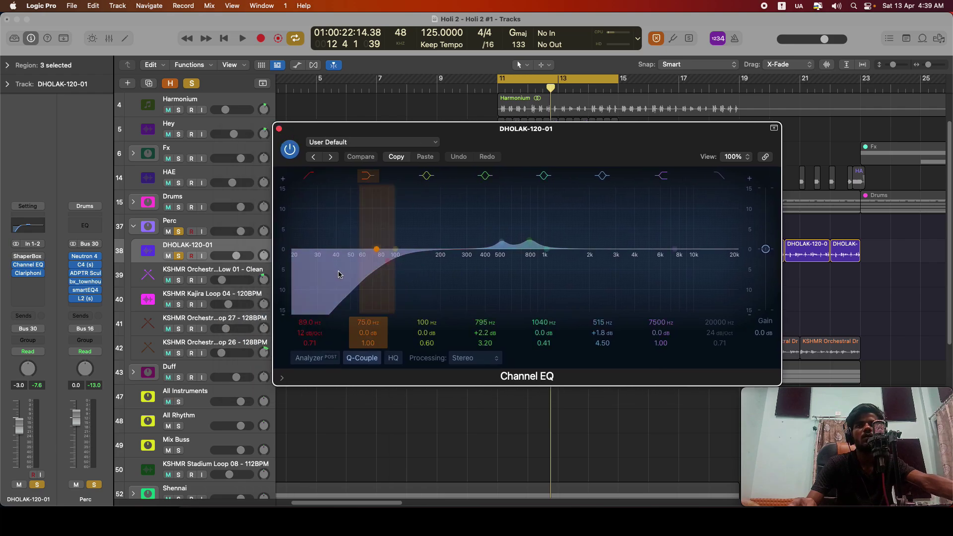
drag(568, 123, 521, 201)
scroll(522, 197, down, 4)
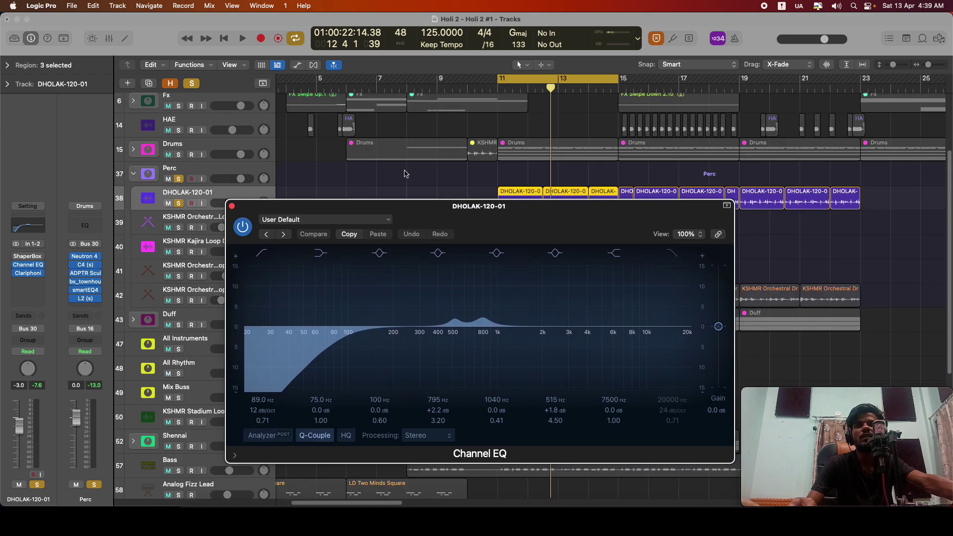
Activate ShaperBox on the DHOLAK-120-01 track, play the cycled section with it, stop and close the Channel EQ window.
click(16, 257)
drag(361, 203, 427, 206)
key(space)
scroll(496, 188, down, 4)
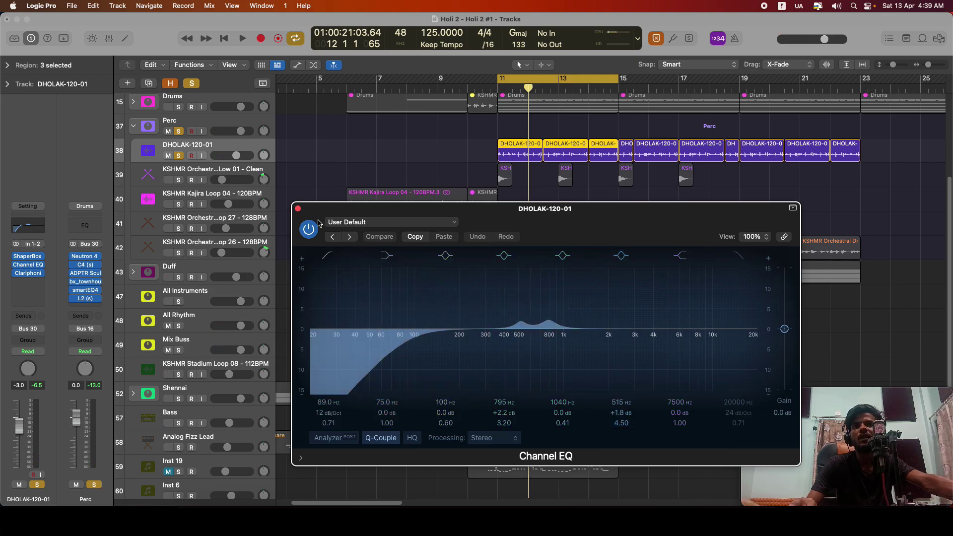
click(299, 209)
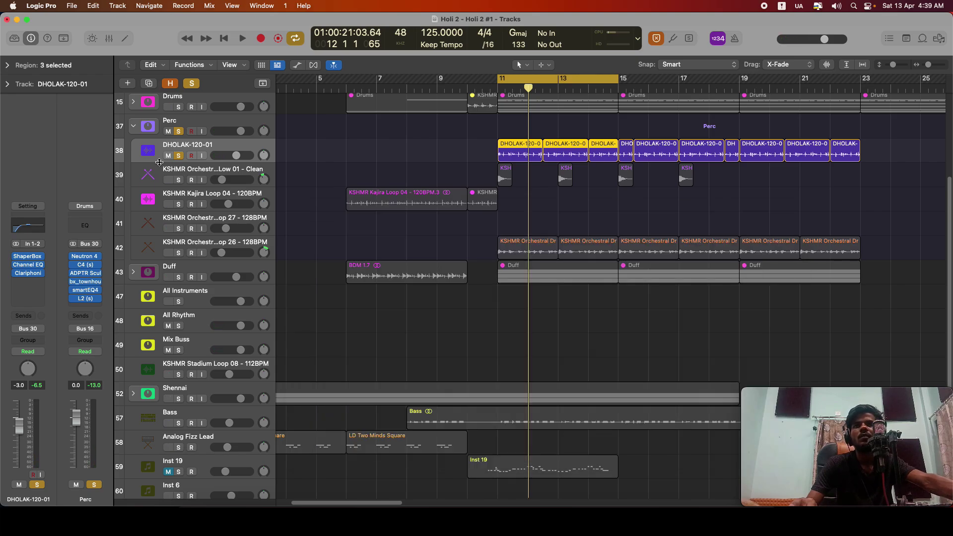
Open Clariphonic DSP MKII on the DHOLAK-120-01 track, examine its focus and clarity settings, and close it.
click(32, 272)
drag(566, 152, 461, 168)
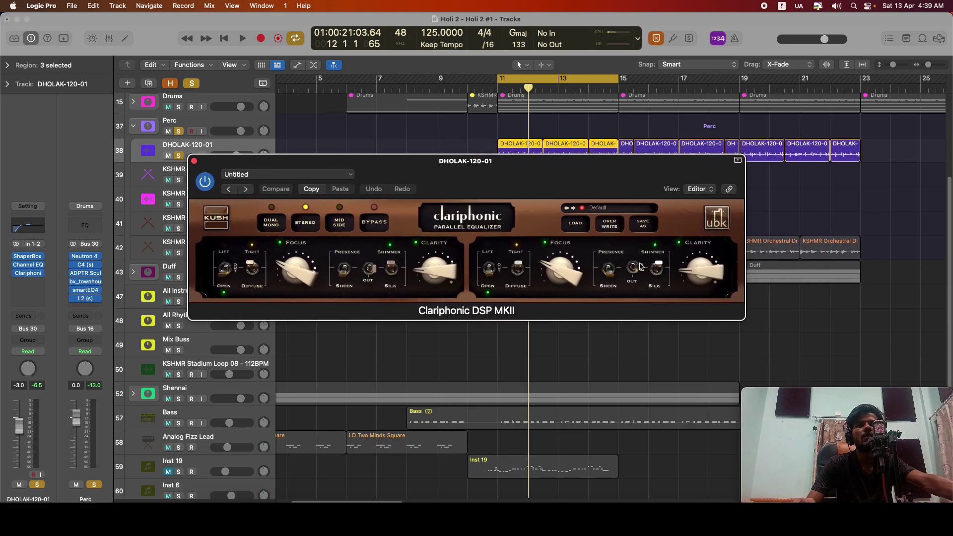
drag(261, 170, 322, 171)
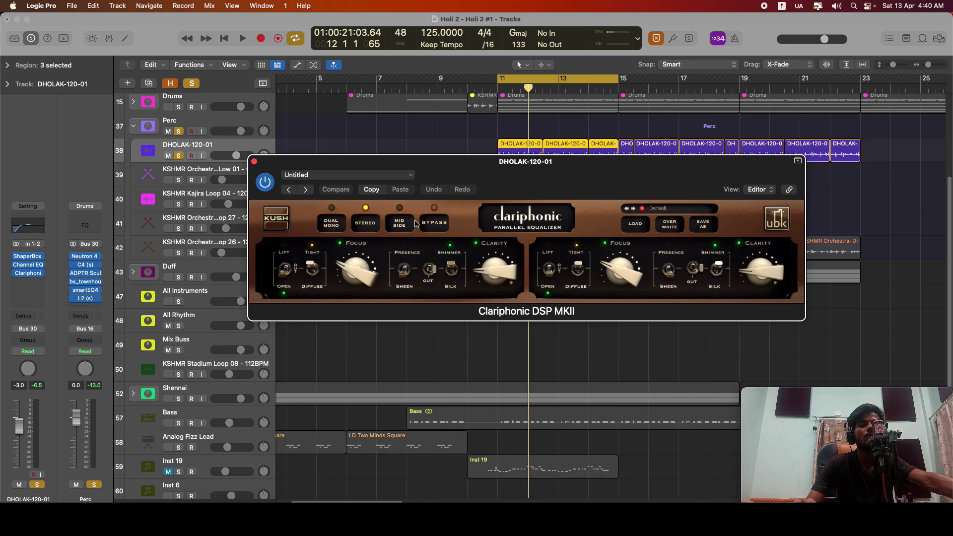
drag(535, 185, 518, 205)
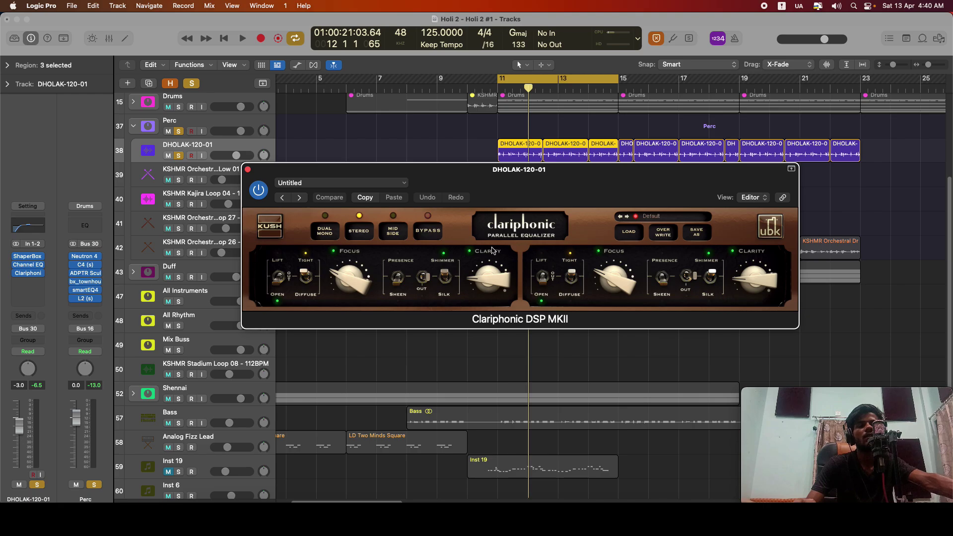
click(248, 170)
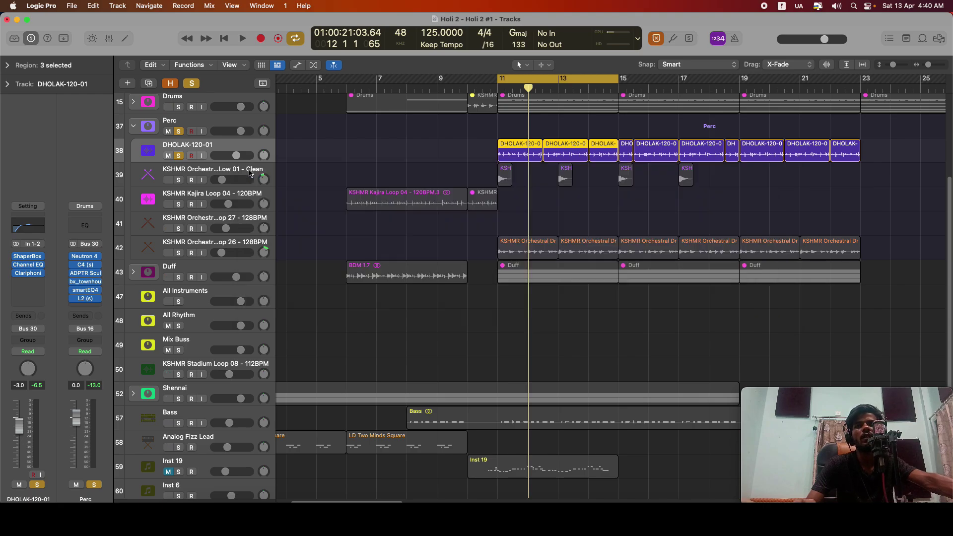
Compare the dholak with Clariphonic's internal bypass on and off during playback, then stop and close the plug-in window.
click(28, 273)
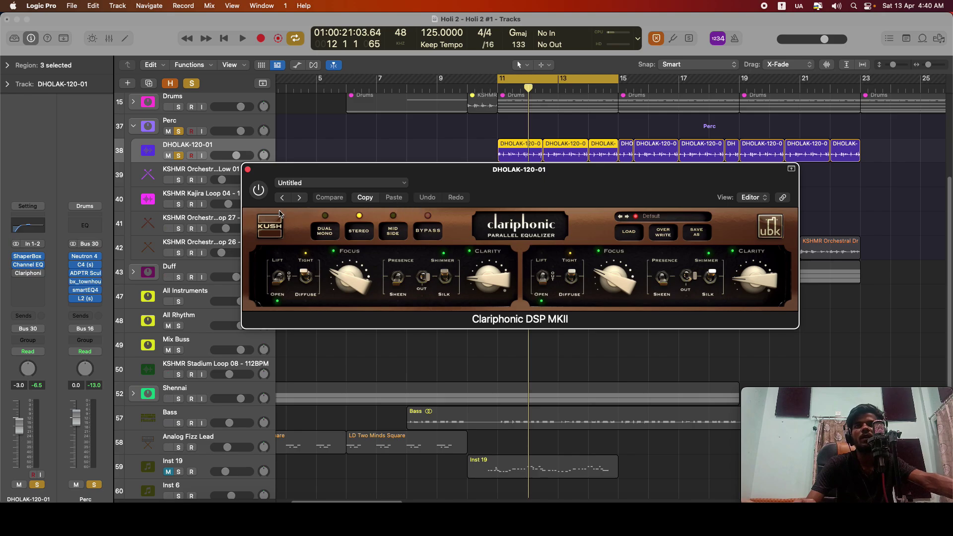
key(space)
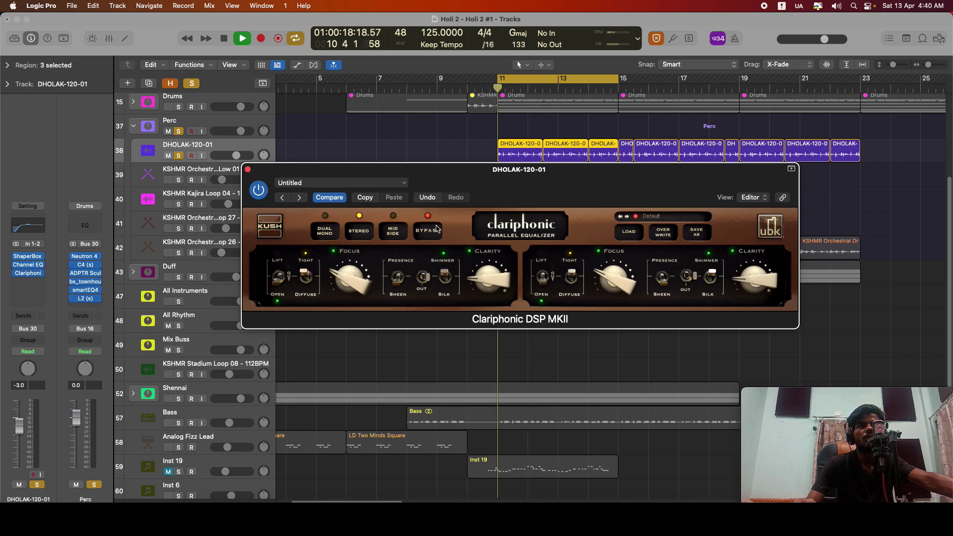
click(432, 234)
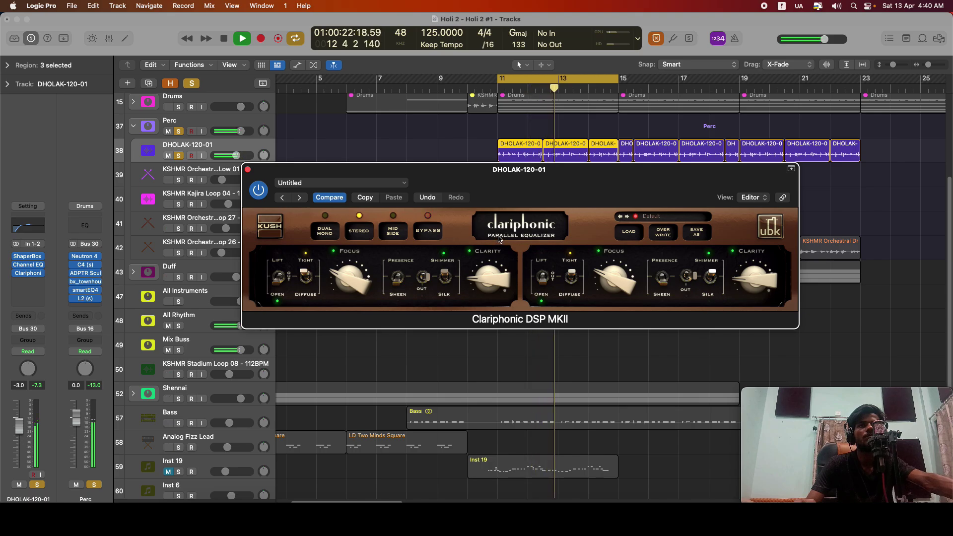
key(space)
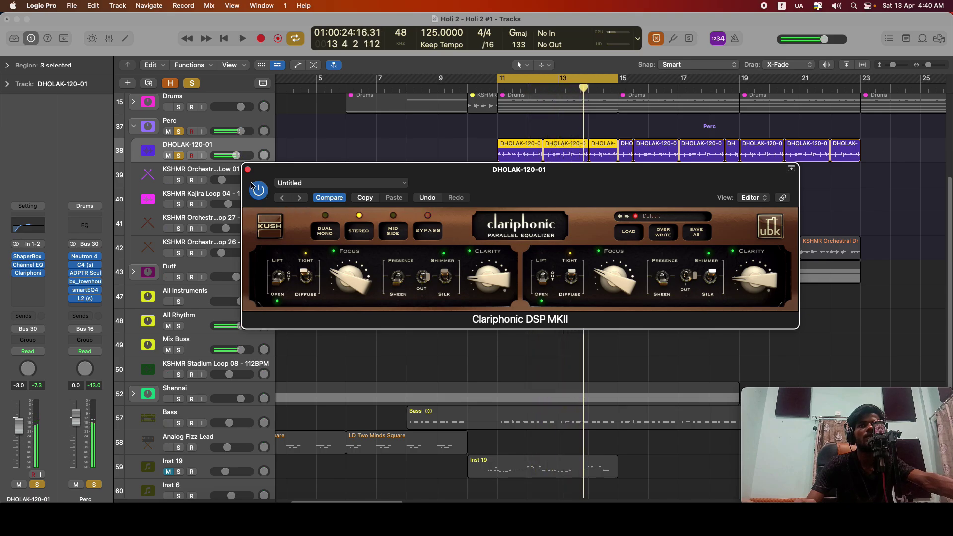
click(248, 170)
Unsolo the DHOLAK-120-01 and Perc tracks, and solo the KSHMR Orchestral Drum Low 01 - Clean track.
click(178, 156)
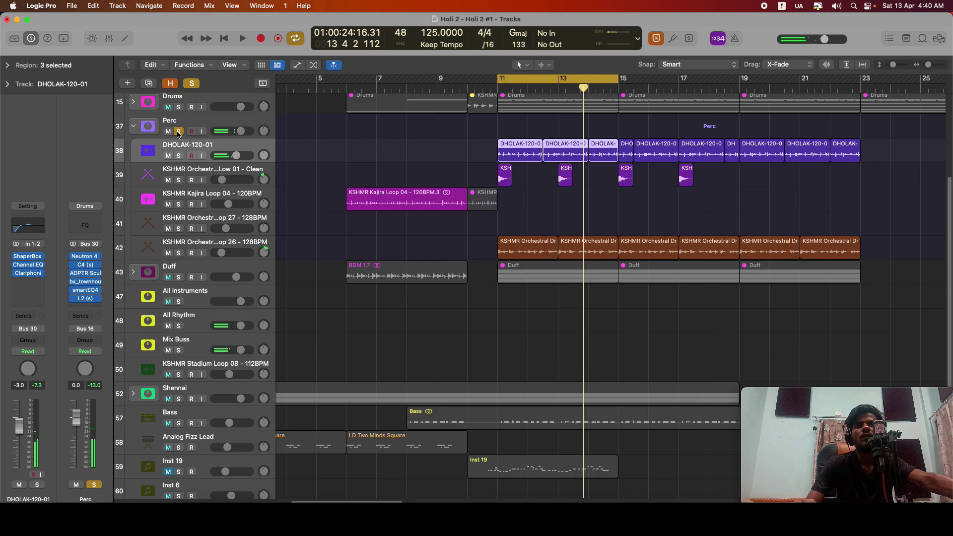
click(177, 171)
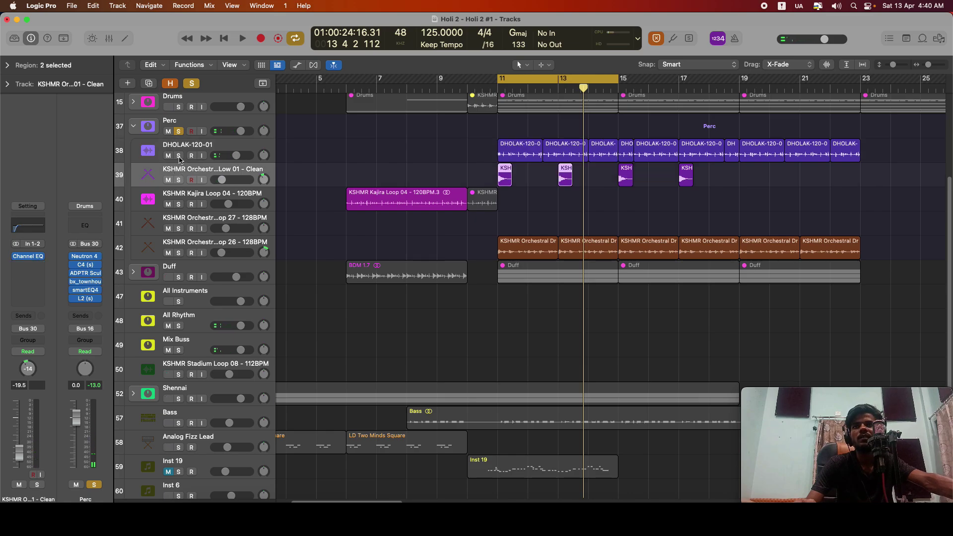
click(179, 132)
click(178, 180)
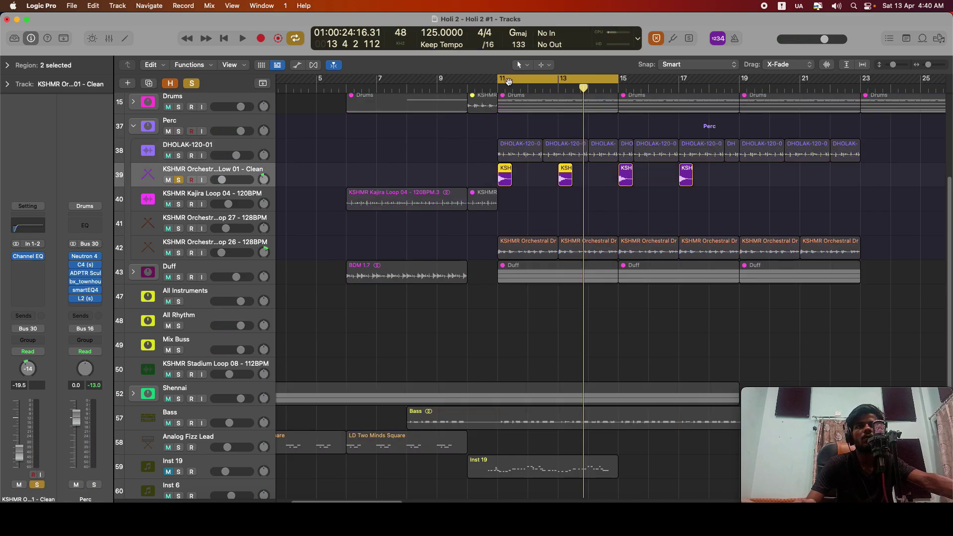
Play the soloed Orchestral Drum Low 01 track briefly and check the low cut in its Channel EQ.
key(space)
click(29, 257)
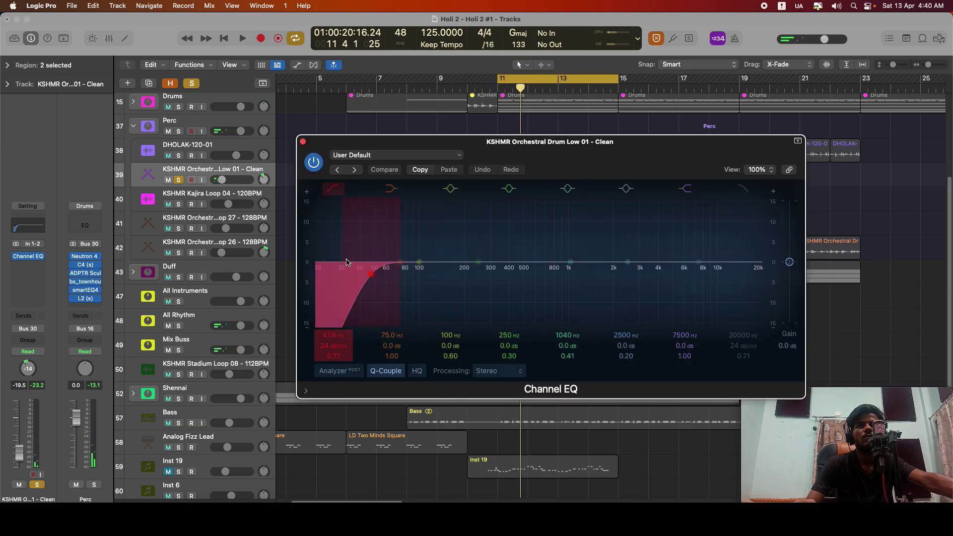
click(302, 142)
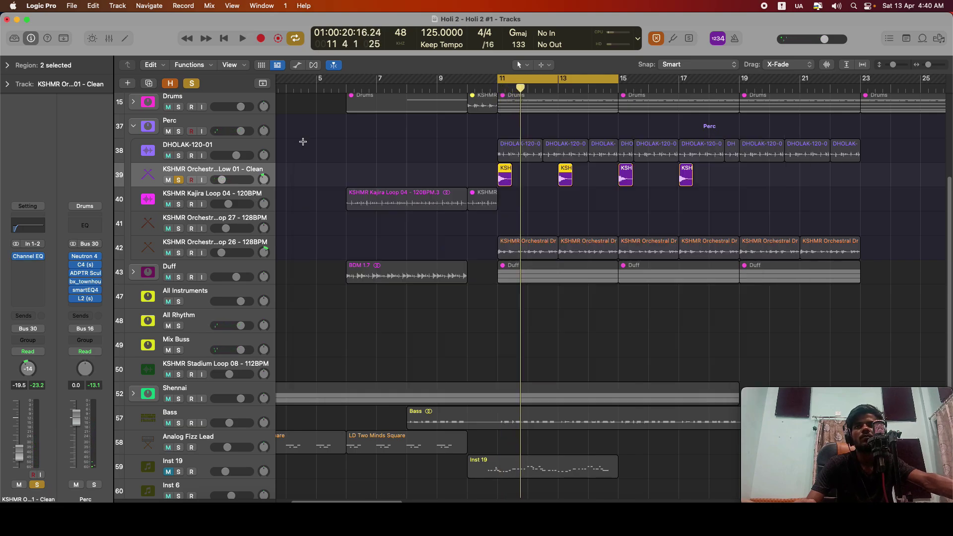
Unsolo Orchestral Drum Low 01, solo KSHMR Orchestral Drum Loop 26 - 128BPM and place the playhead at bar 11.
click(179, 205)
click(179, 204)
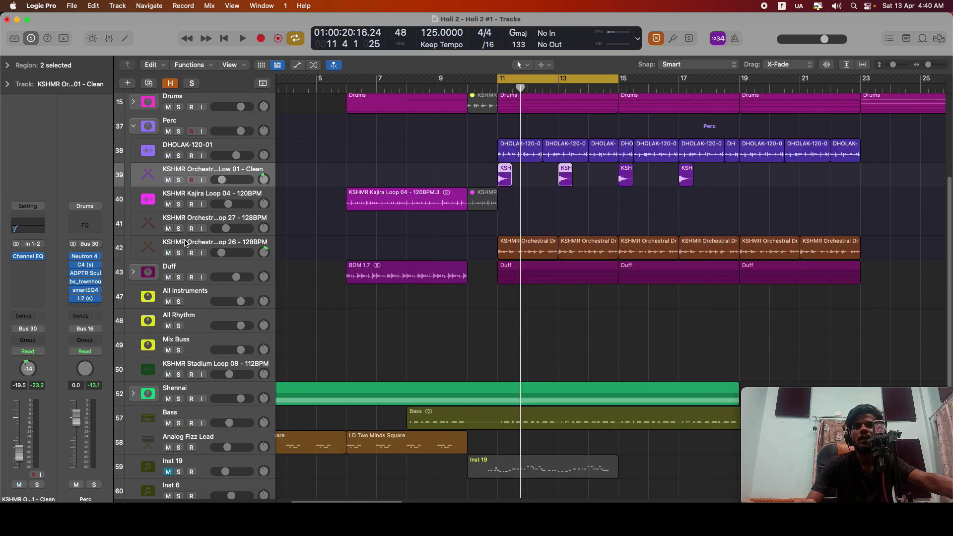
click(179, 253)
click(499, 87)
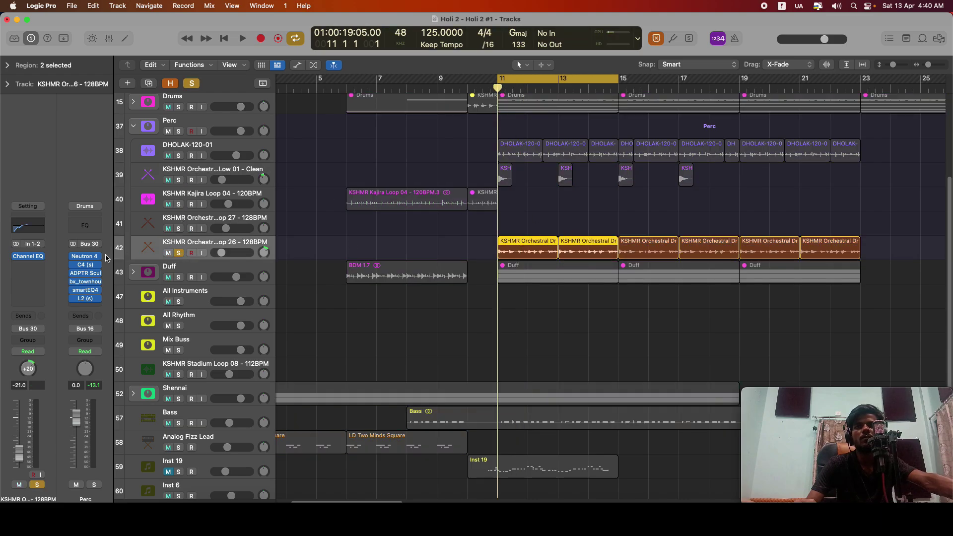
Play Orchestral Drum Loop 26 with its Channel EQ open, then stop, bypass the EQ and close its window.
key(space)
click(27, 256)
drag(496, 137, 400, 125)
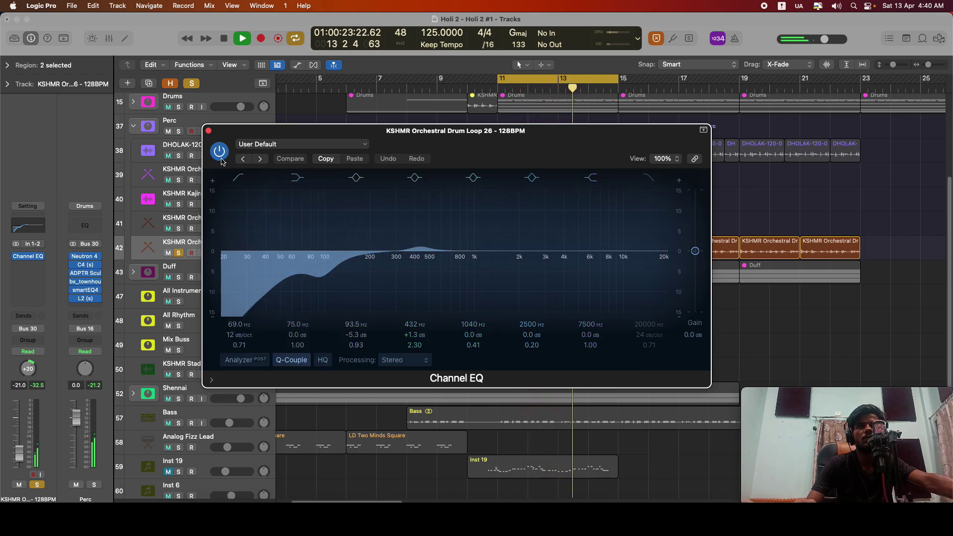
key(space)
click(208, 131)
Play the cycled section of Orchestral Drum Loop 26 with its Channel EQ bypassed, then stop and reactivate the EQ.
key(space)
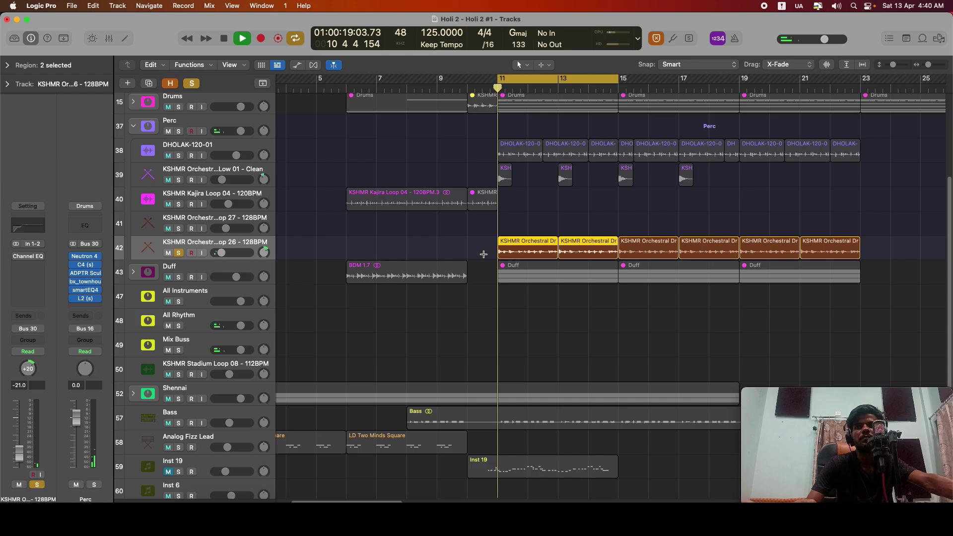
mouse_move(17, 257)
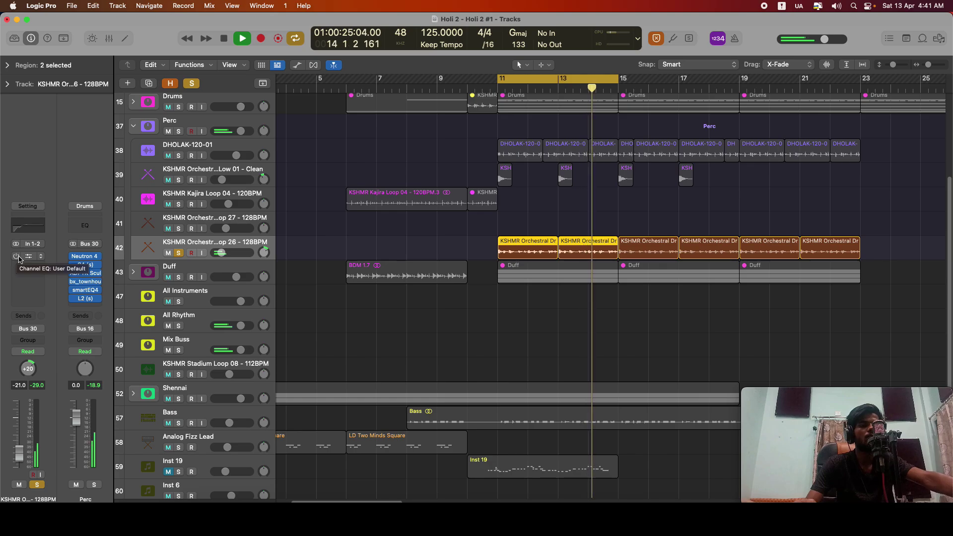
key(space)
Open Orchestral Drum Loop 26's Channel EQ and examine its low cut, low-frequency dip and midrange boost.
click(24, 258)
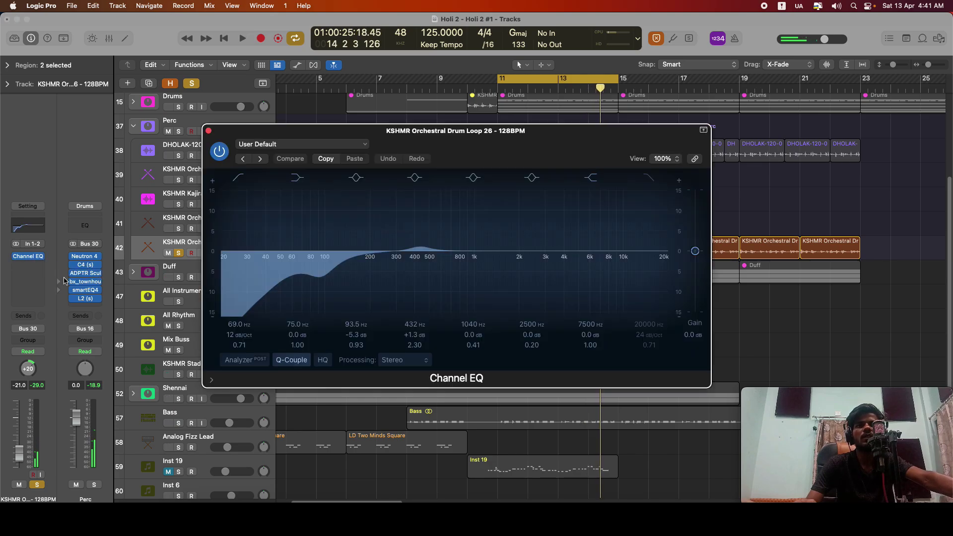
drag(452, 144, 451, 146)
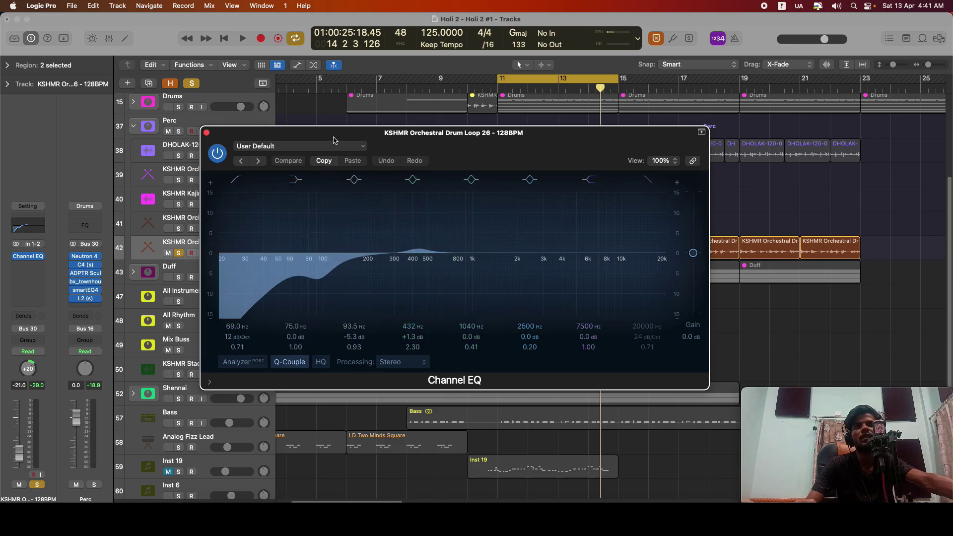
drag(334, 136, 374, 134)
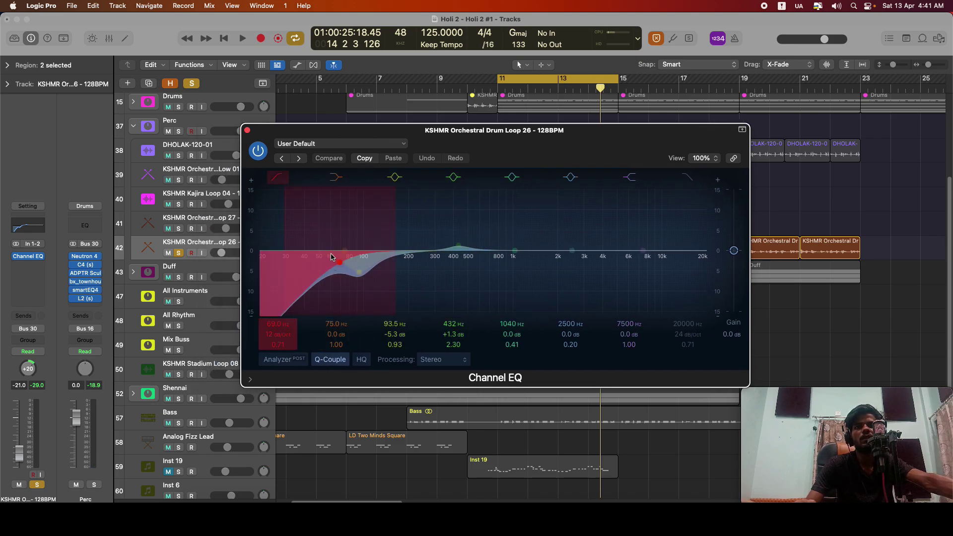
Disable Loop 26's low cut band, play the section, re-enable the band during playback, then close the EQ and stop.
click(278, 176)
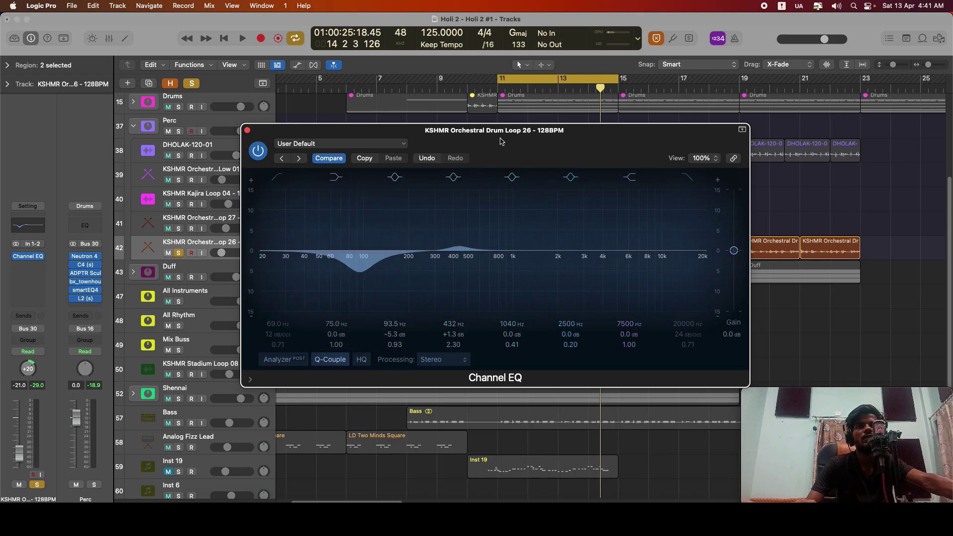
drag(432, 135, 426, 142)
key(space)
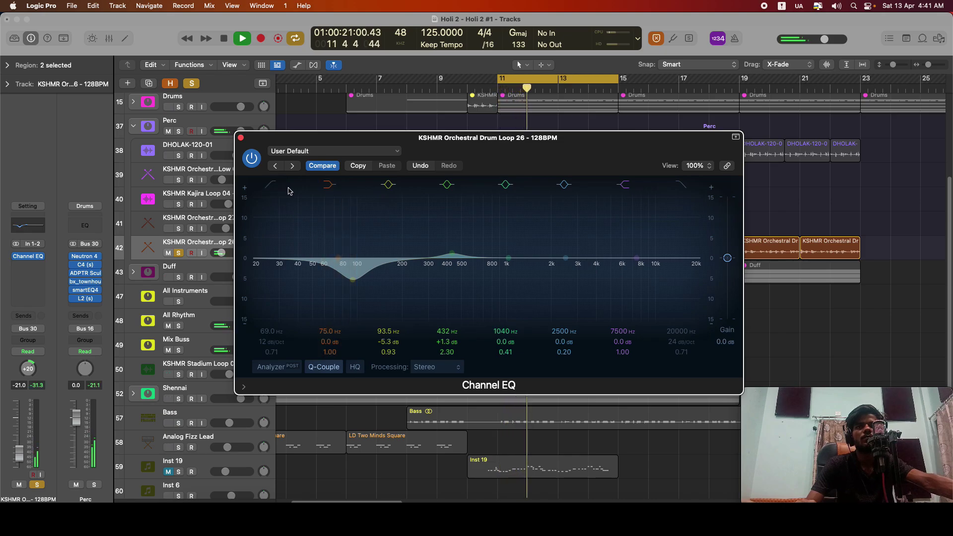
click(270, 185)
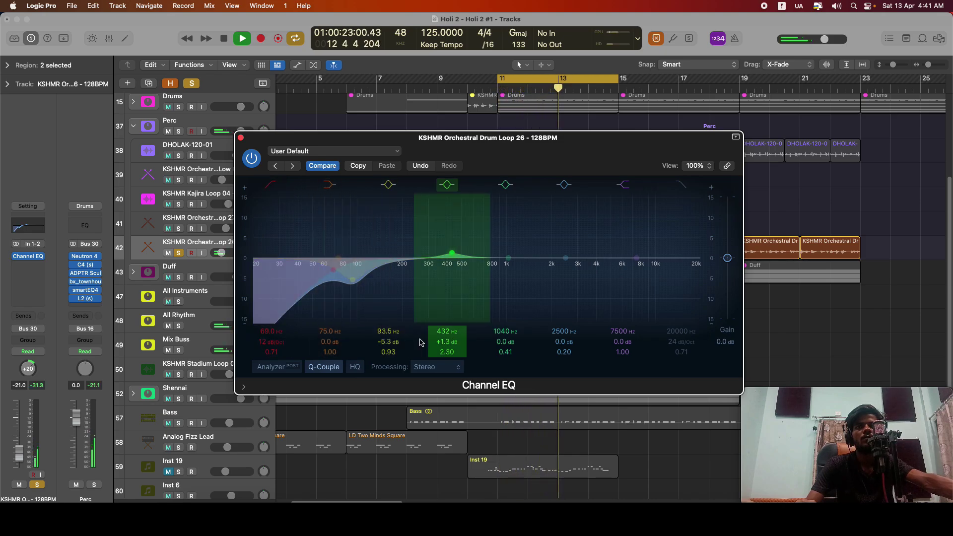
click(241, 138)
key(space)
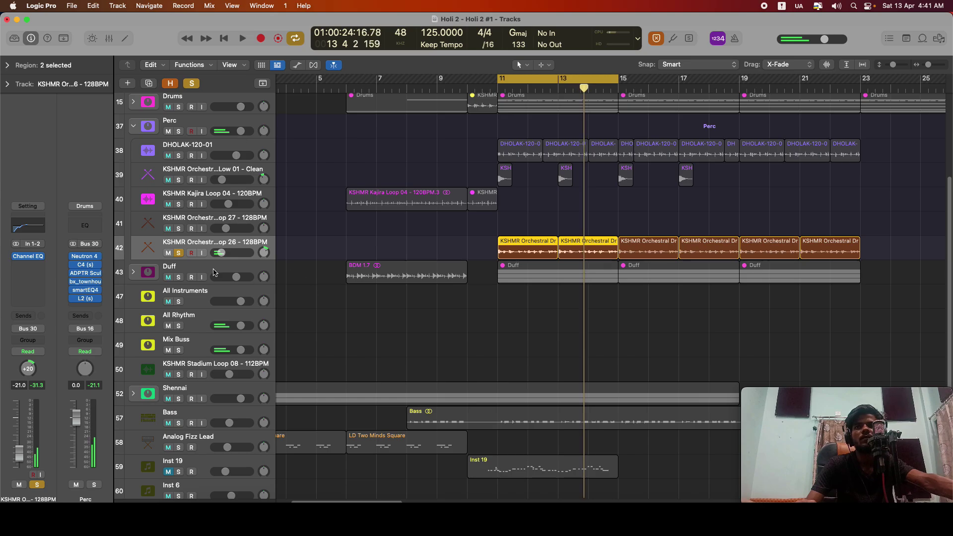
Select the Duff track stack, unsolo Orchestral Drum Loop 26 and expand the stack to show its subtracks.
click(184, 268)
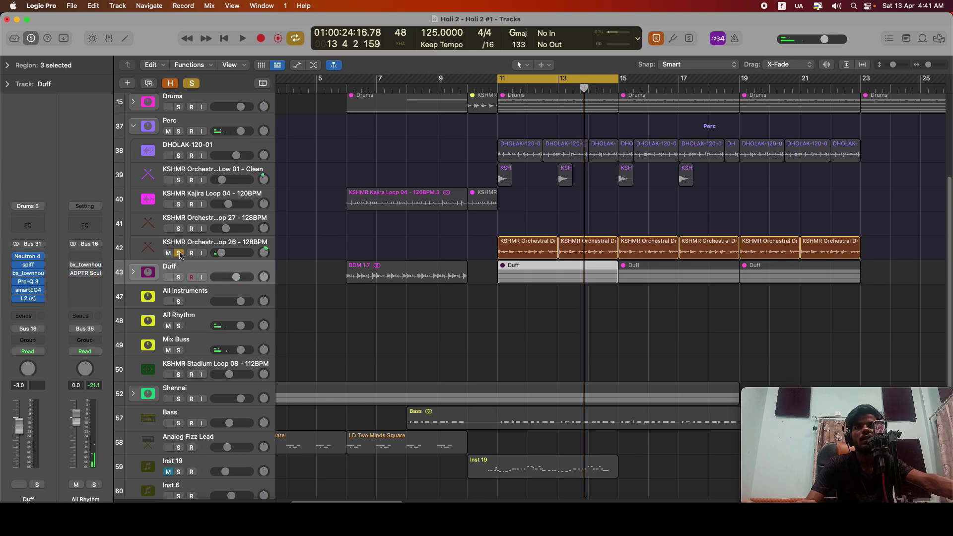
scroll(178, 248, down, 1)
click(133, 242)
scroll(221, 257, down, 1)
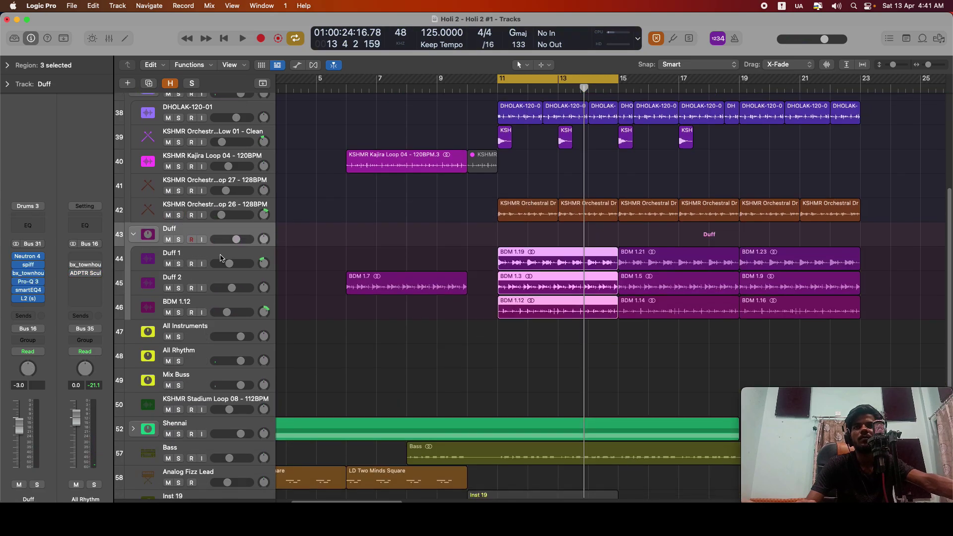
Select and solo the Duff 1 track with the playhead returned to bar 11.
click(170, 260)
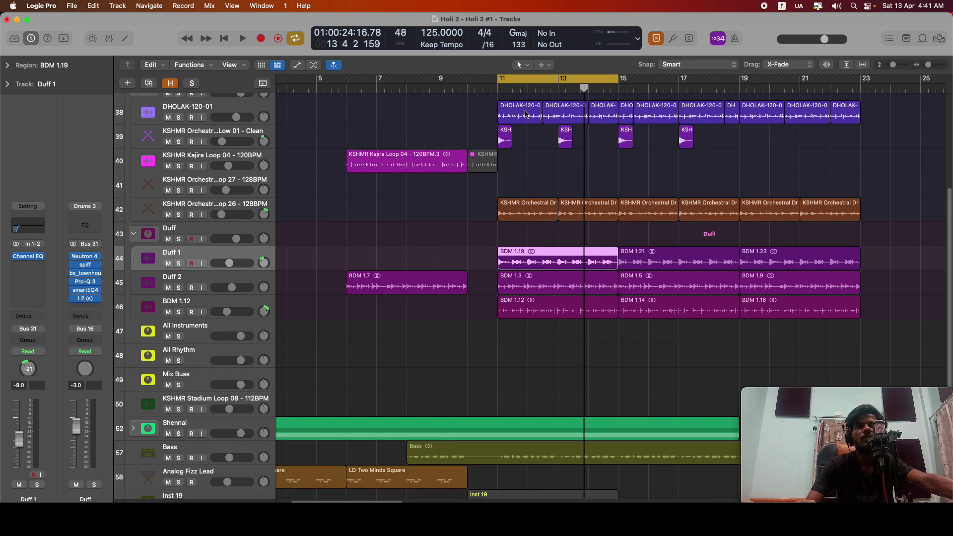
click(498, 88)
scroll(656, 194, up, 8)
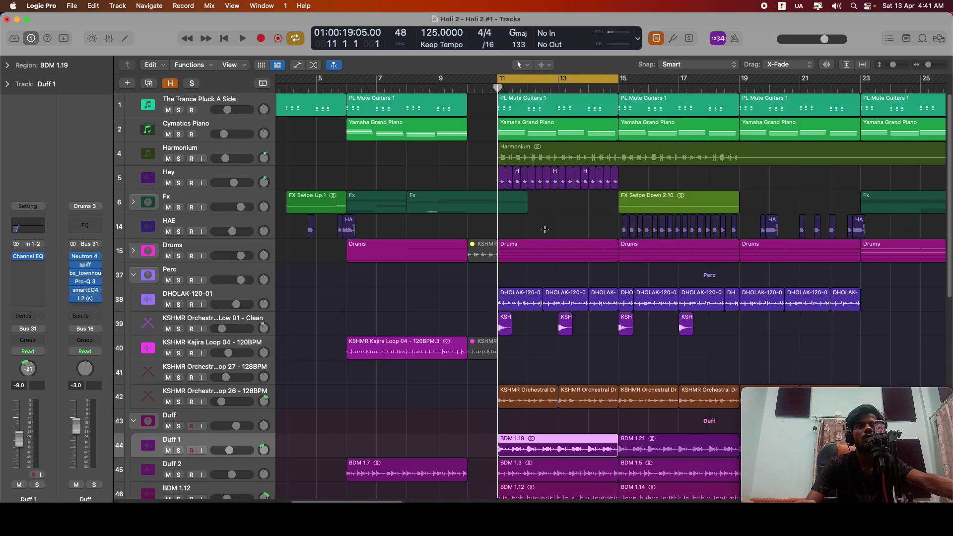
scroll(430, 226, down, 6)
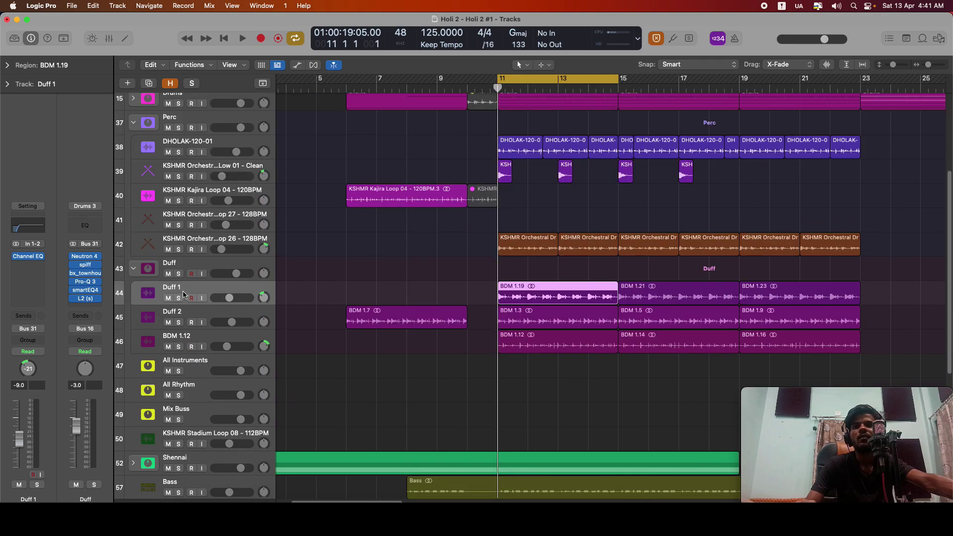
click(180, 297)
scroll(212, 268, down, 4)
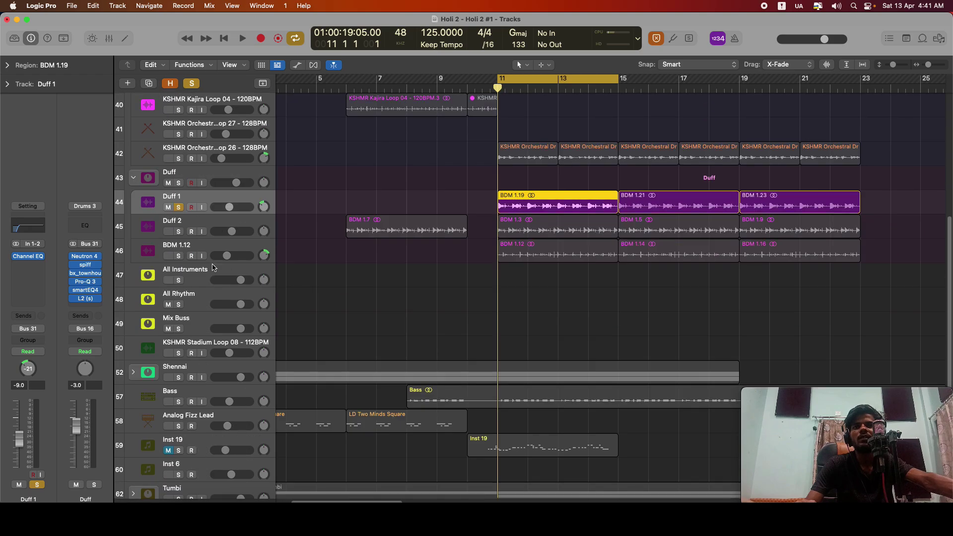
Check Duff 1's Channel EQ, close it, and play the soloed track in the cycled section before stopping.
click(26, 258)
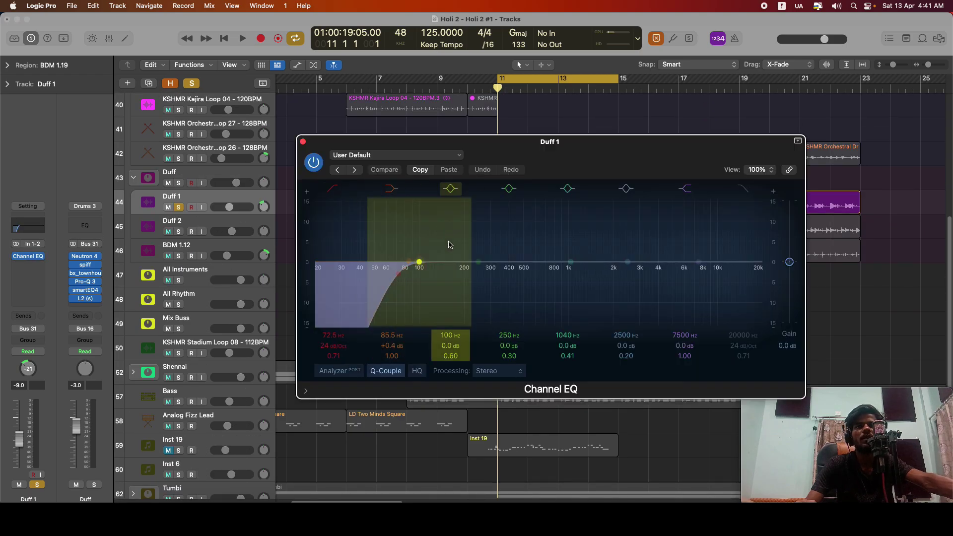
click(303, 143)
key(space)
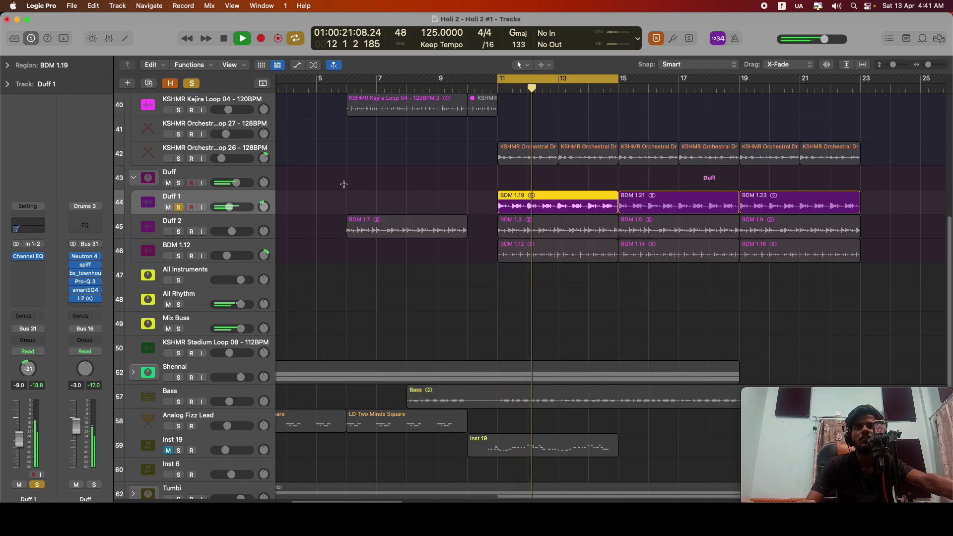
scroll(183, 219, up, 1)
key(space)
Unsolo the Duff 1 track and select the Duff 2 track.
key(s)
click(182, 227)
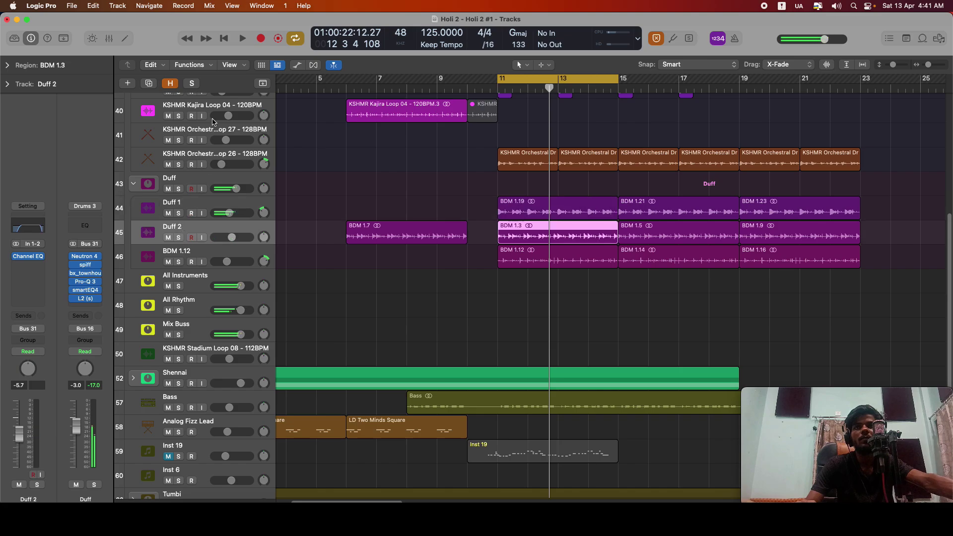
scroll(216, 127, up, 5)
scroll(216, 208, down, 5)
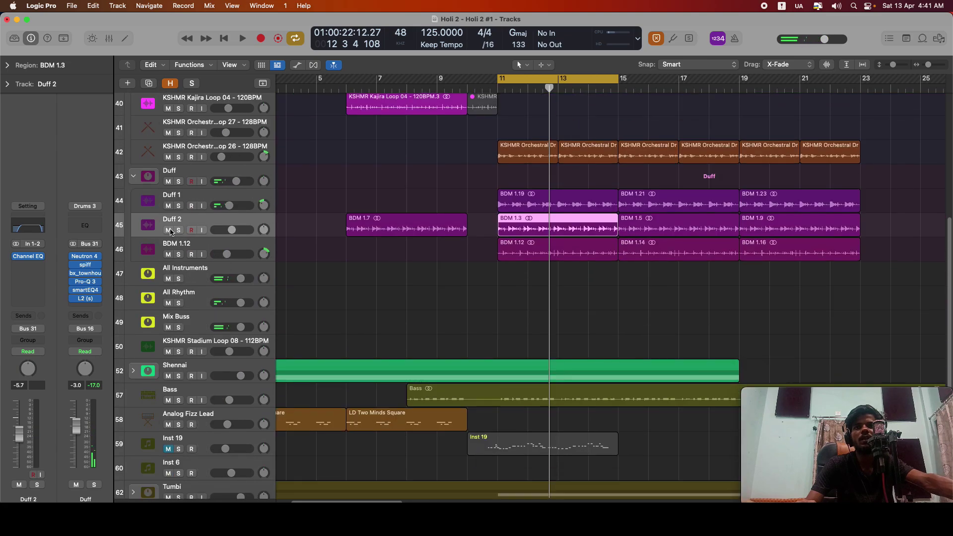
Solo the Duff 2 track and open its Channel EQ.
click(180, 231)
click(23, 258)
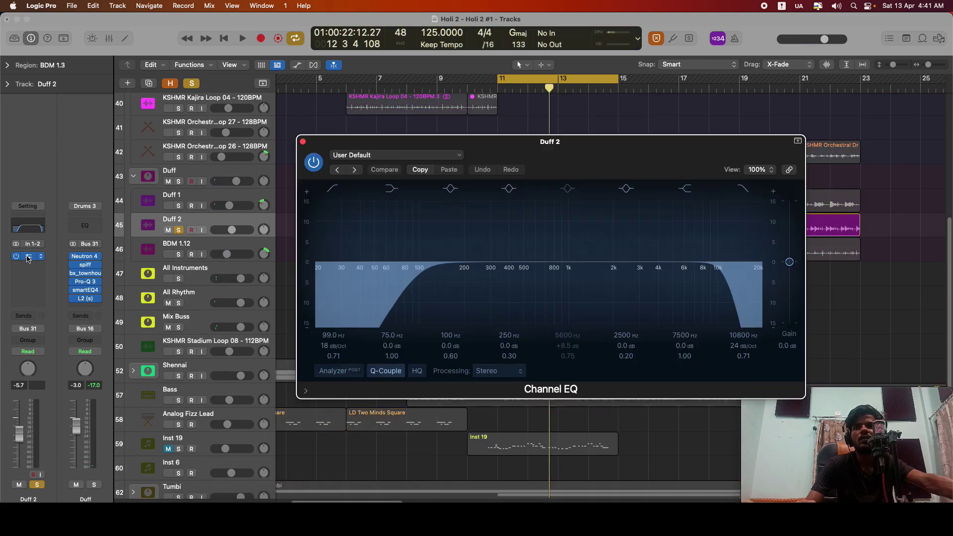
click(22, 258)
click(22, 258)
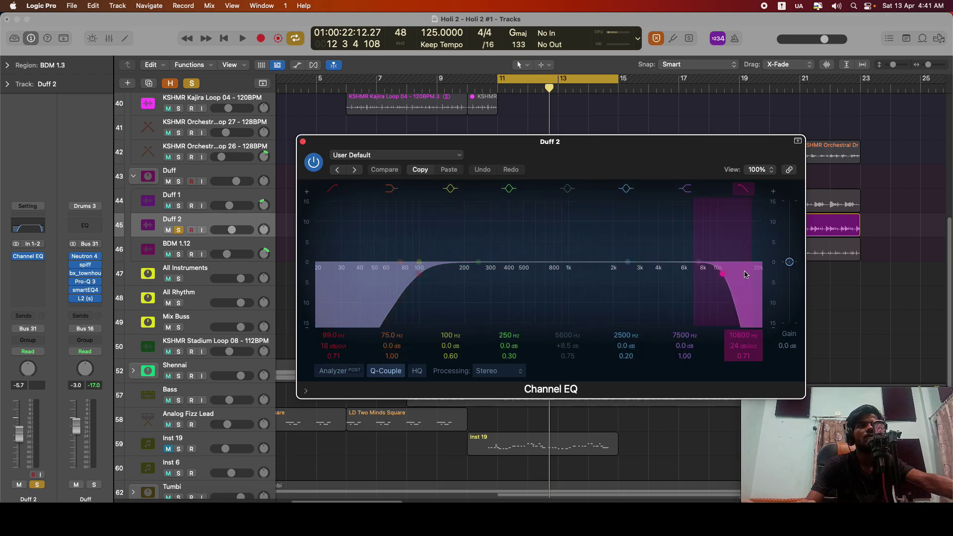
Play soloed Duff 2 with its Channel EQ bypassed, reactivate the EQ during playback and close the plug-in.
click(314, 162)
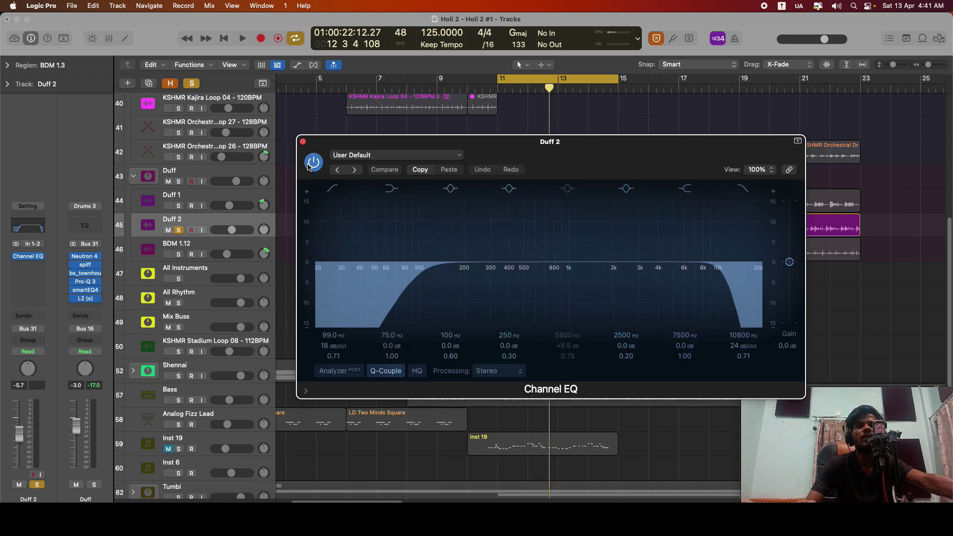
key(space)
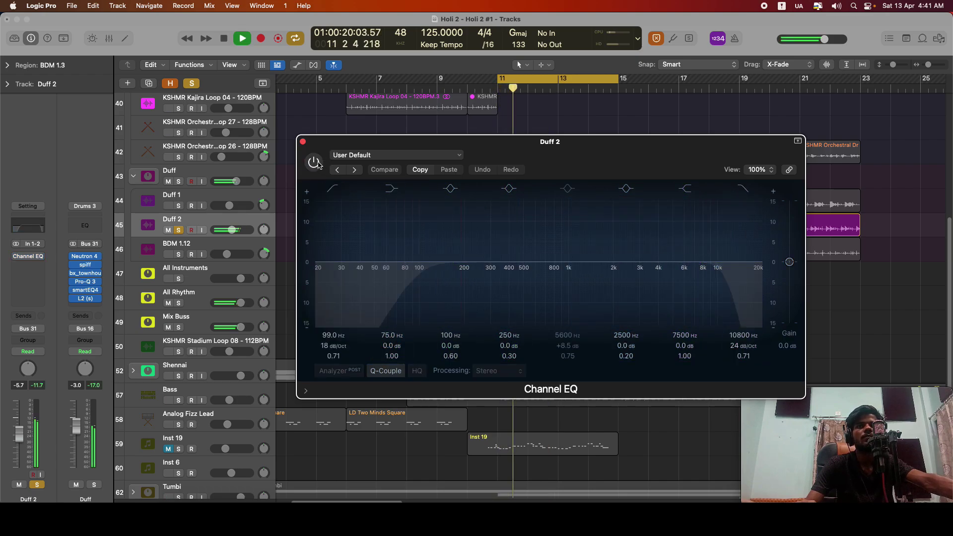
click(315, 163)
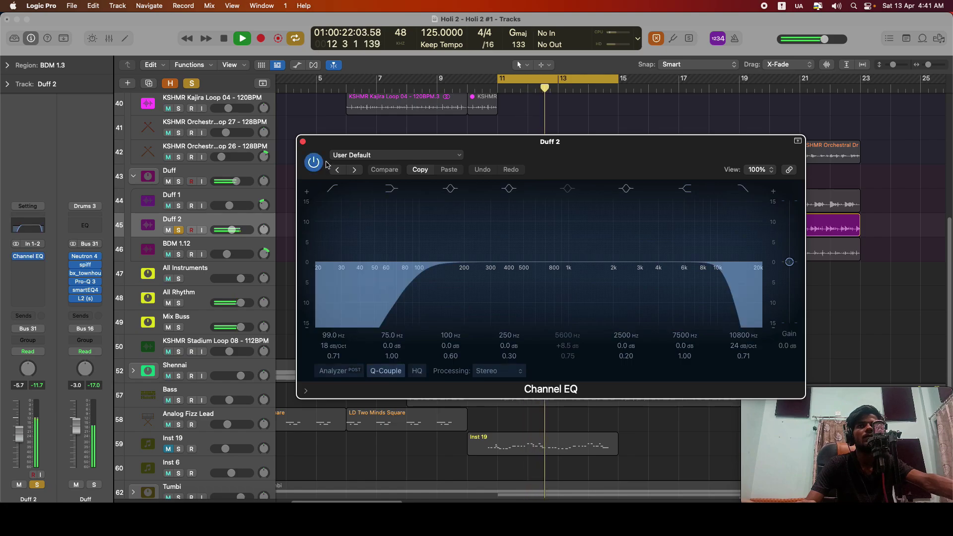
click(303, 142)
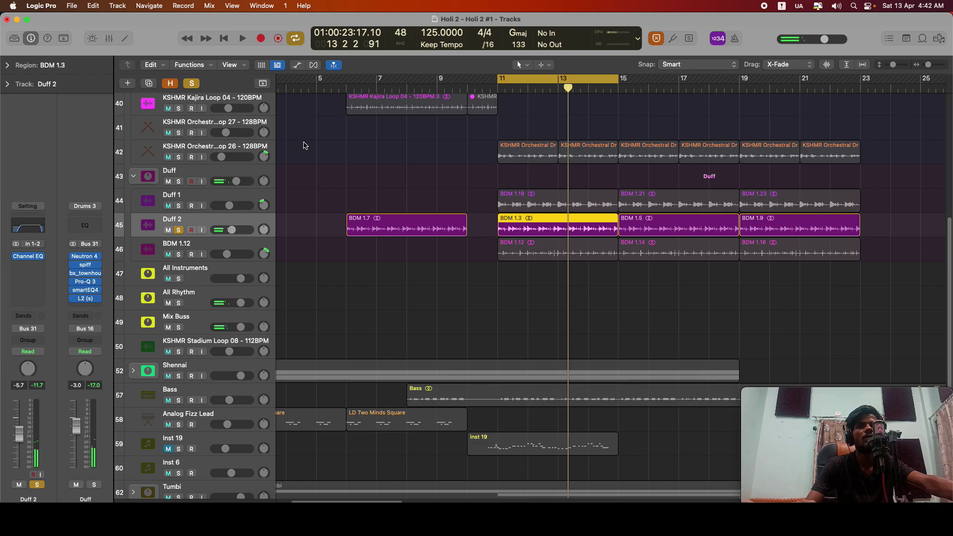
Reopen Duff 2's Channel EQ, repeat the bypassed-versus-active comparison during playback, and close it.
click(25, 261)
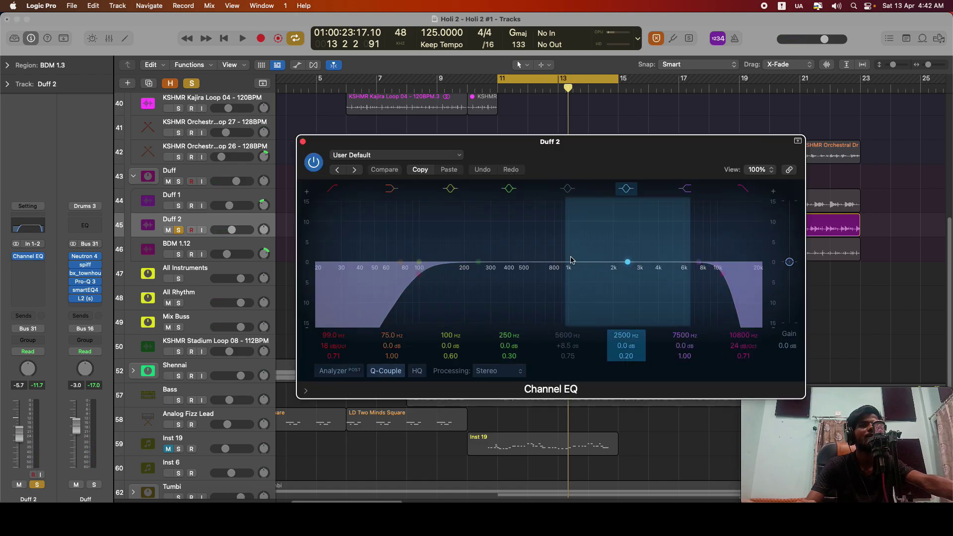
click(319, 167)
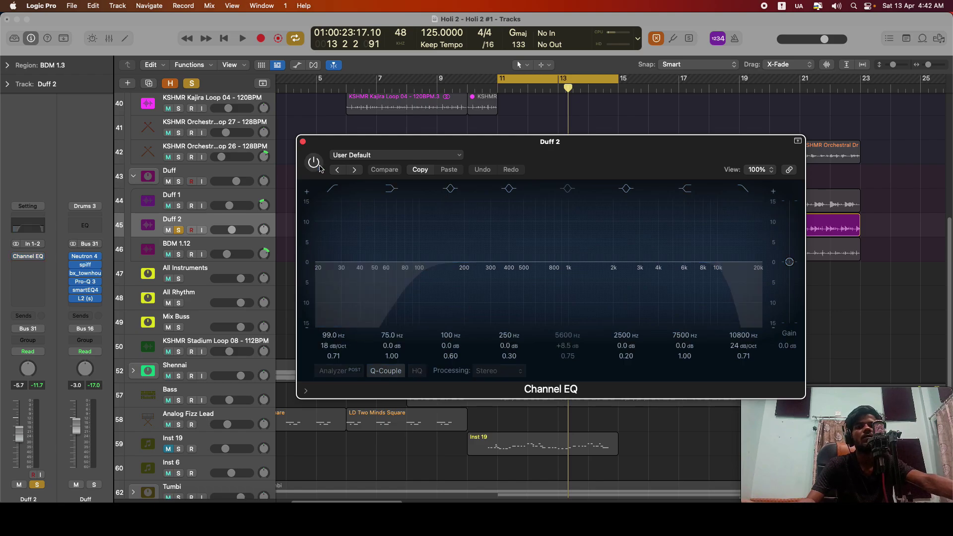
key(space)
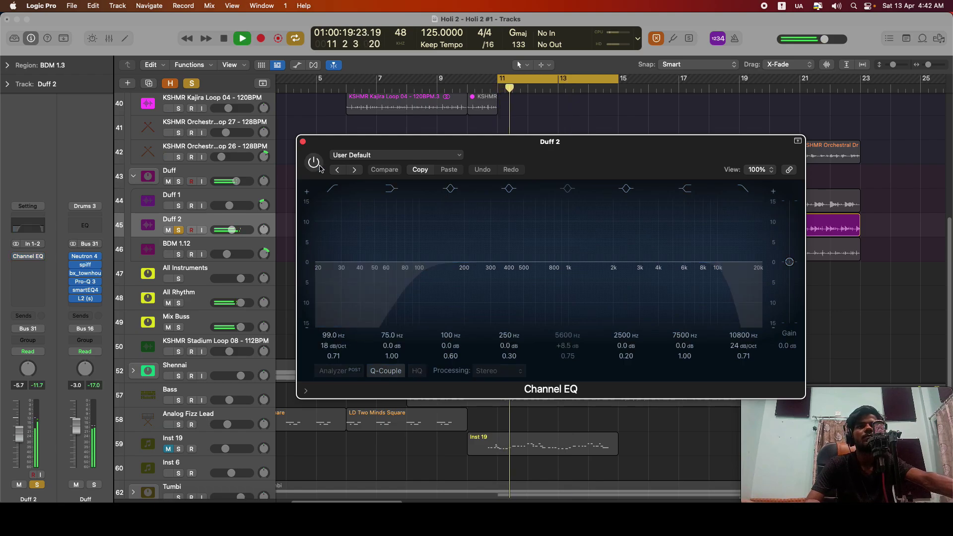
click(319, 168)
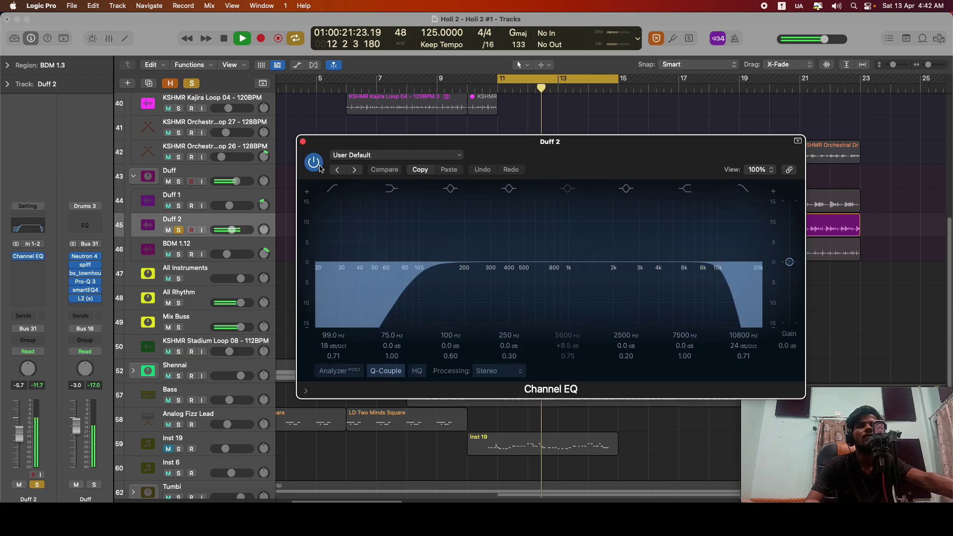
key(space)
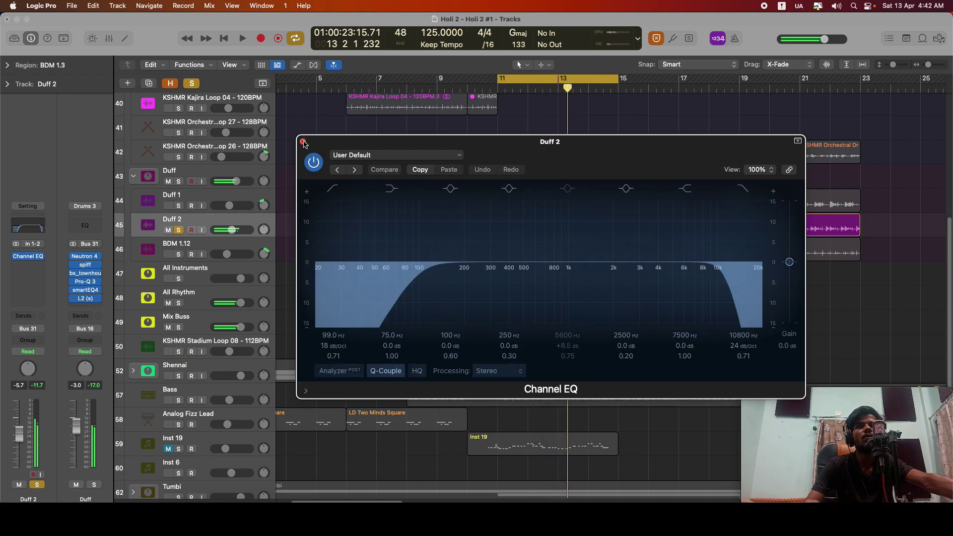
click(302, 141)
Switch the solo from Duff 2 to the BDM 1.12 track and open that track's Channel EQ.
click(179, 256)
click(178, 230)
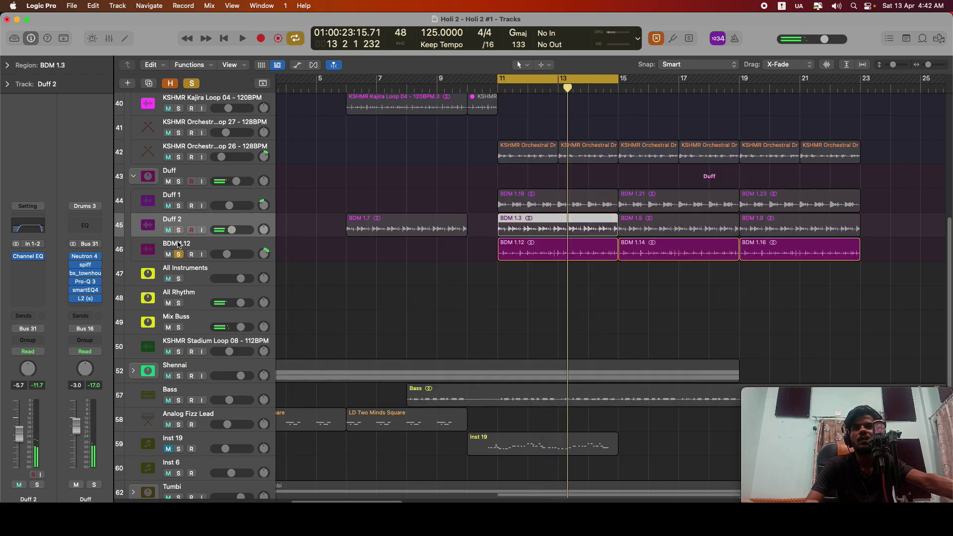
click(180, 247)
click(29, 258)
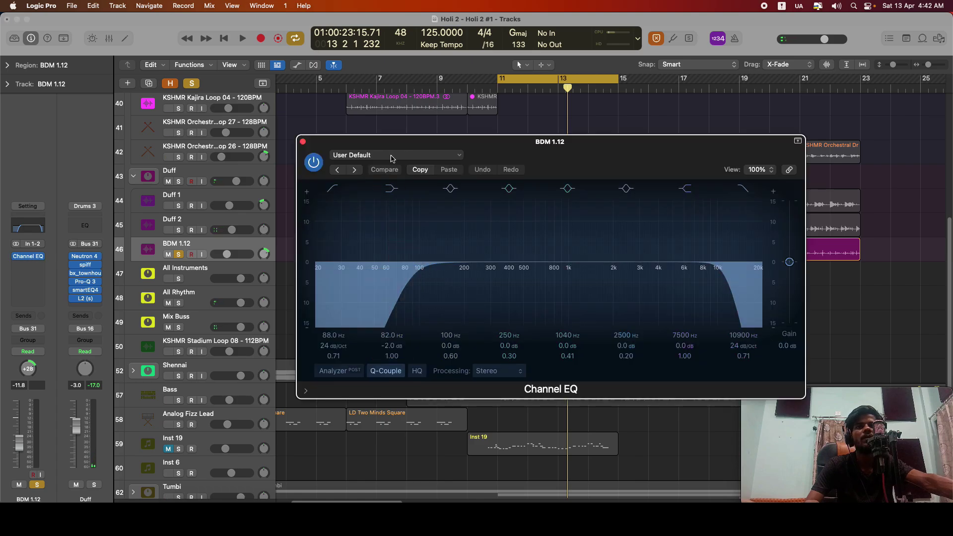
Play soloed BDM 1.12 with its Channel EQ bypassed and active, close the plug-in and stop playback.
key(space)
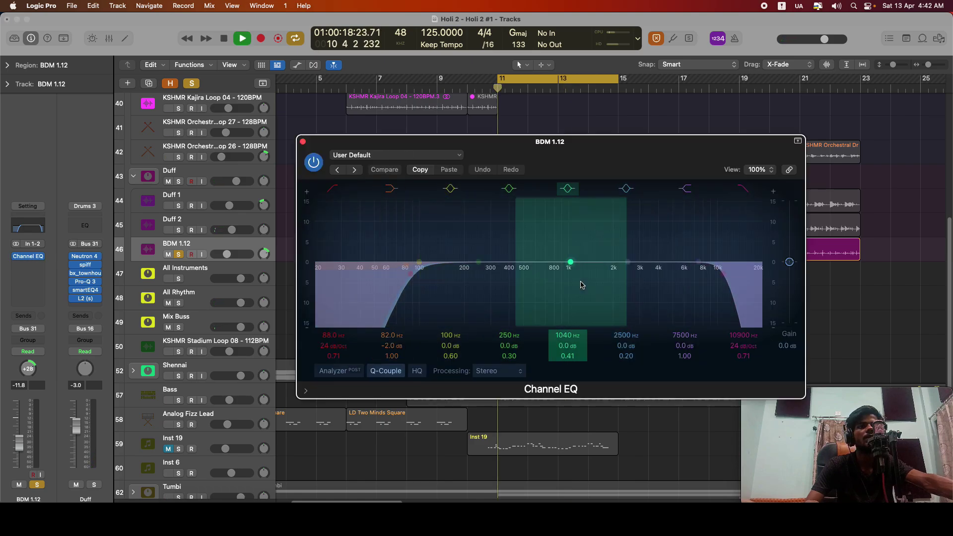
click(313, 162)
click(313, 162)
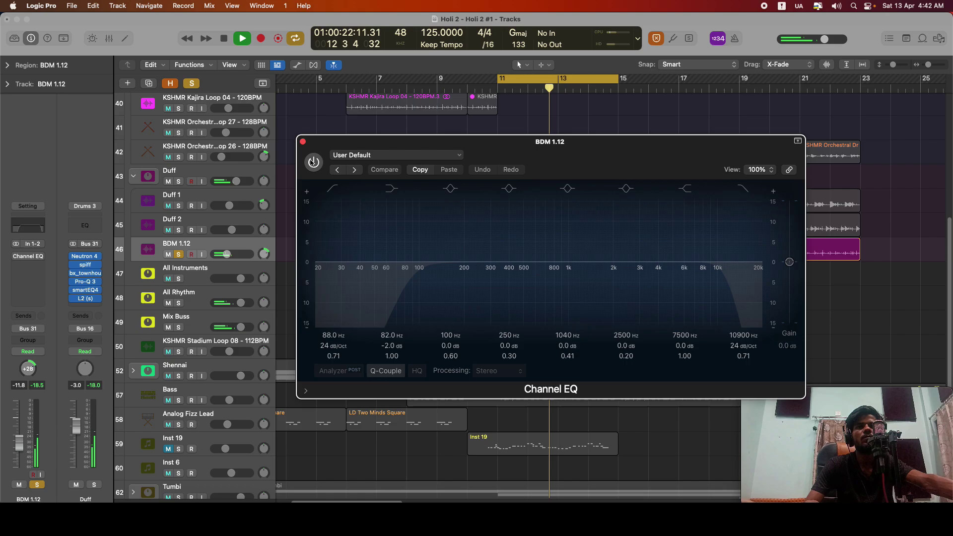
click(302, 140)
key(space)
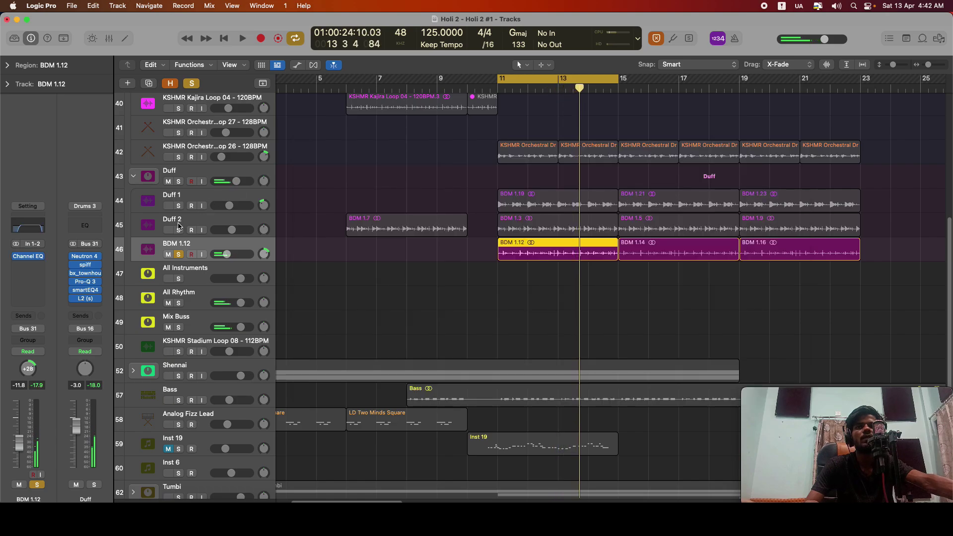
Unsolo BDM 1.12, solo the whole Duff stack instead, and collapse and select the stack.
click(178, 230)
click(178, 254)
click(179, 230)
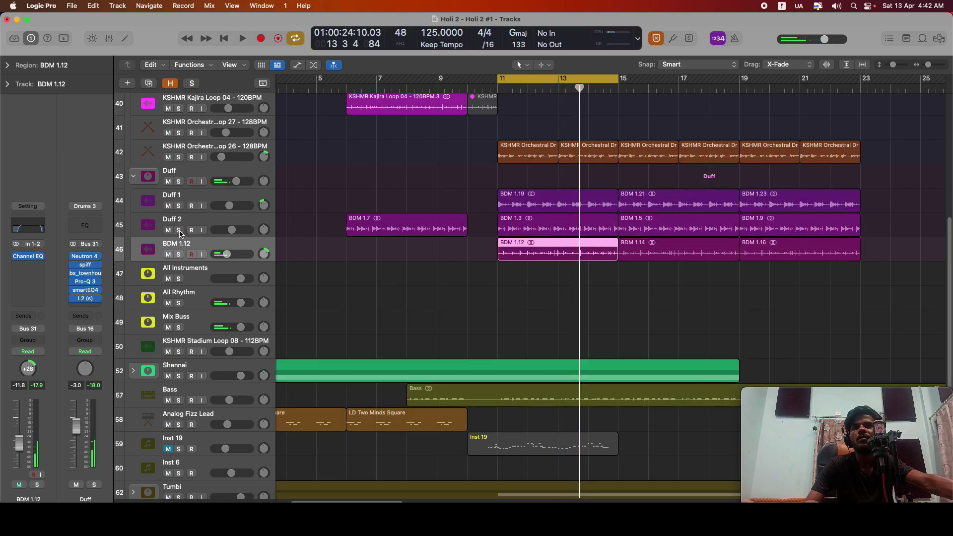
click(179, 182)
click(134, 176)
click(203, 175)
Play the soloed Duff stack in the cycled section and stop playback.
key(space)
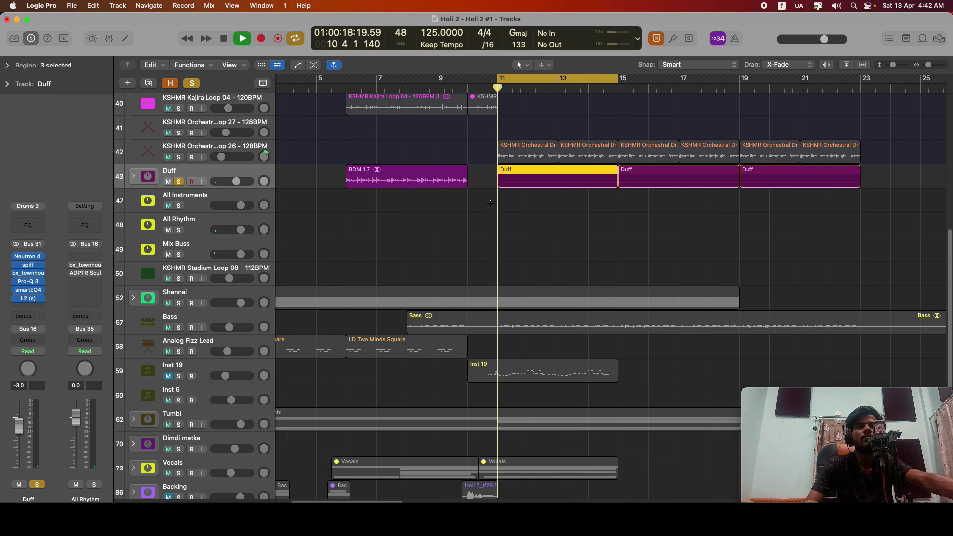
scroll(491, 204, up, 3)
mouse_move(18, 257)
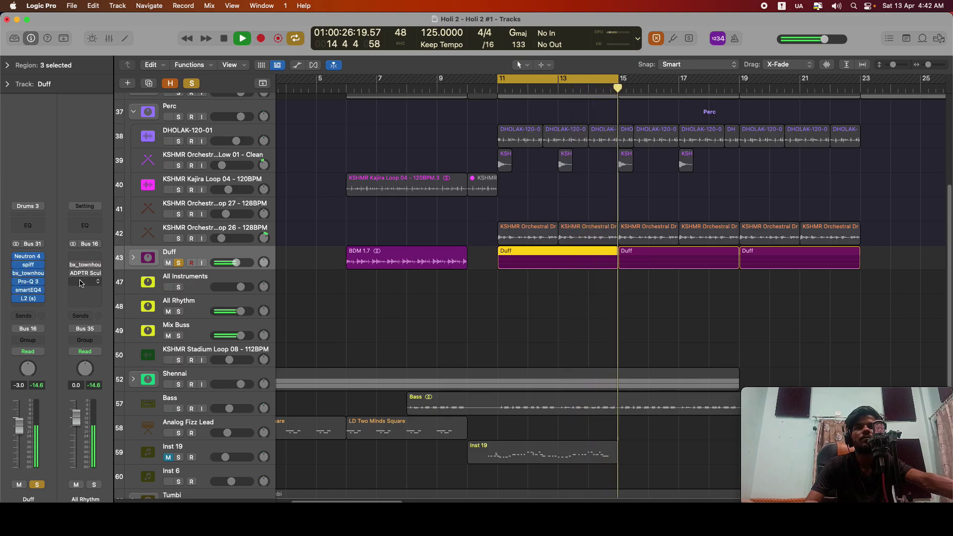
scroll(151, 323, up, 4)
key(space)
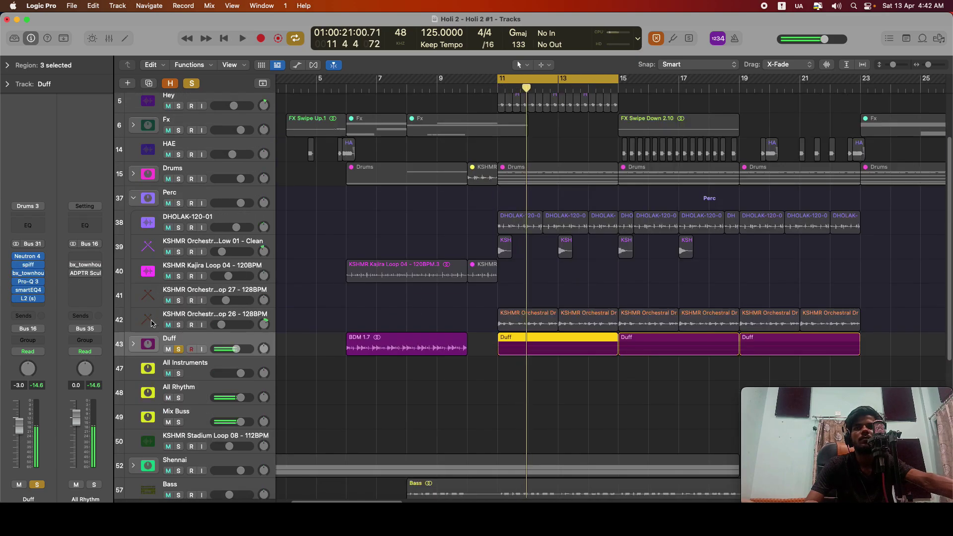
Open the Duff stack's Neutron 4 Transient Shaper and play the stack with the plug-in bypassed, reactivating it before stopping.
click(28, 257)
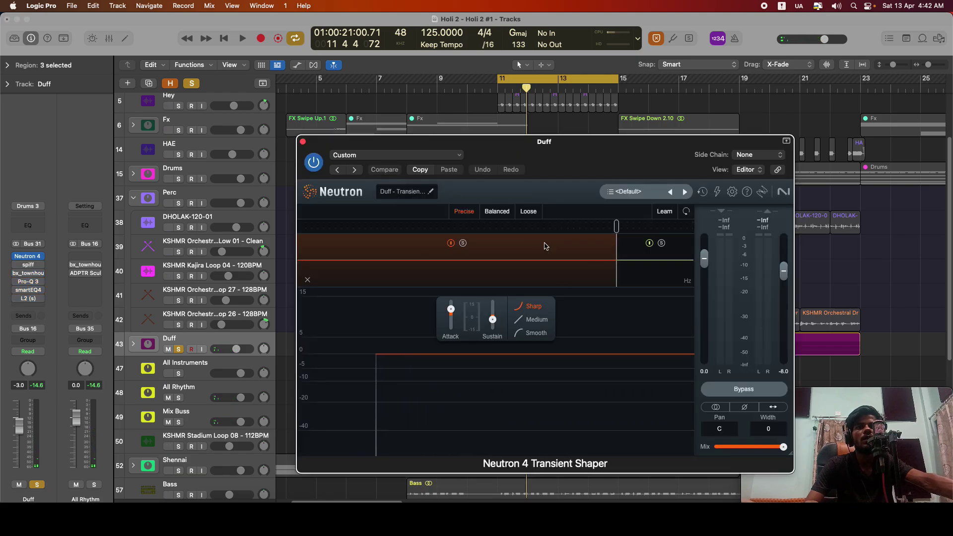
drag(544, 142, 472, 98)
click(678, 347)
key(space)
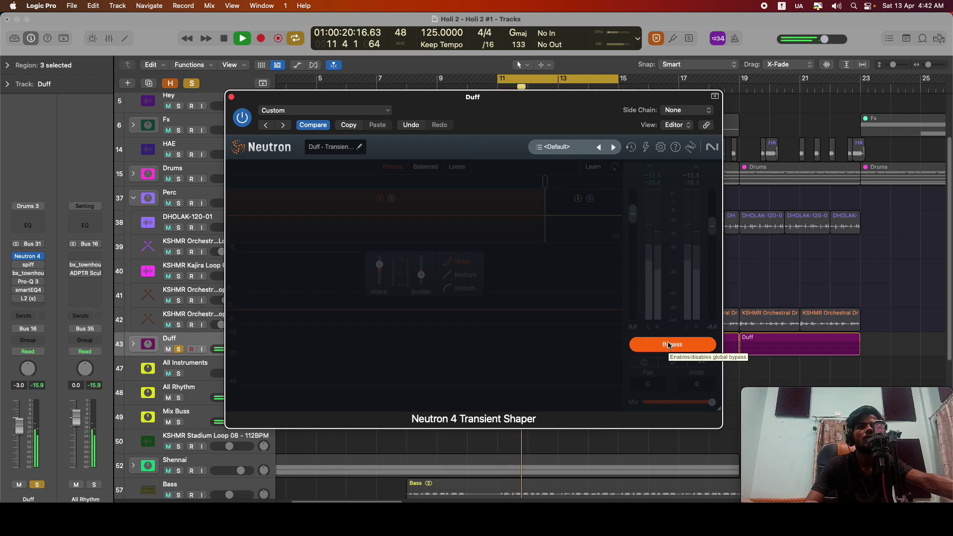
click(669, 345)
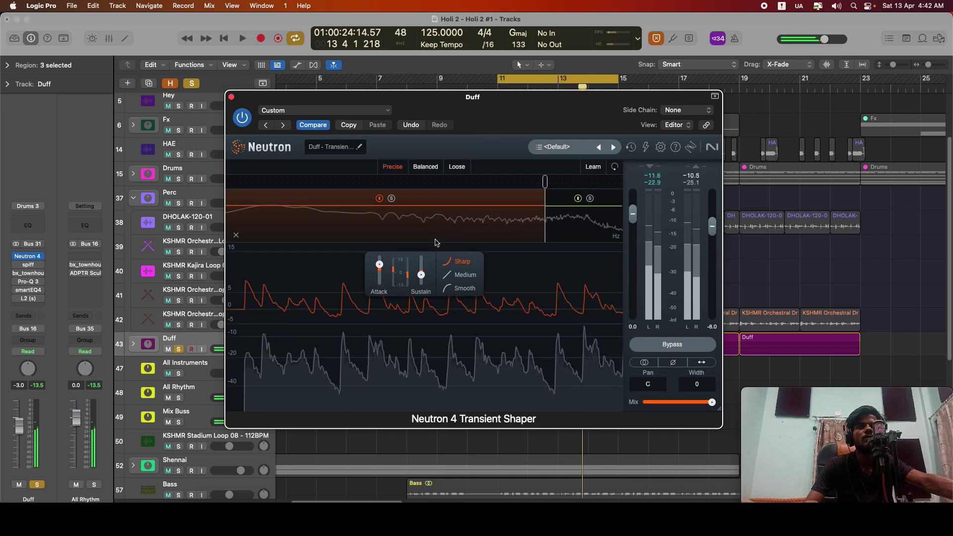
key(space)
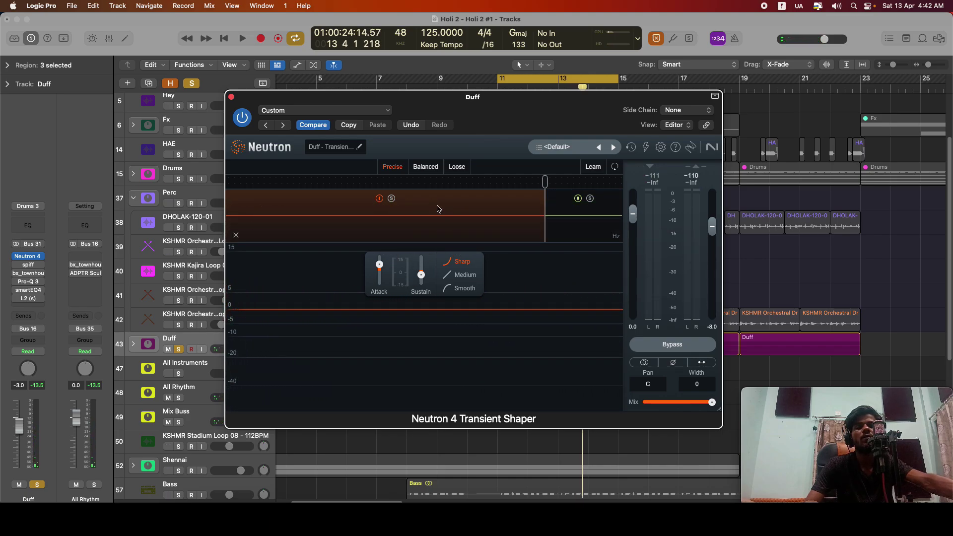
Inspect the Transient Shaper's high and low bands, replay the Duff stack with it bypassed and active, and close it.
click(615, 215)
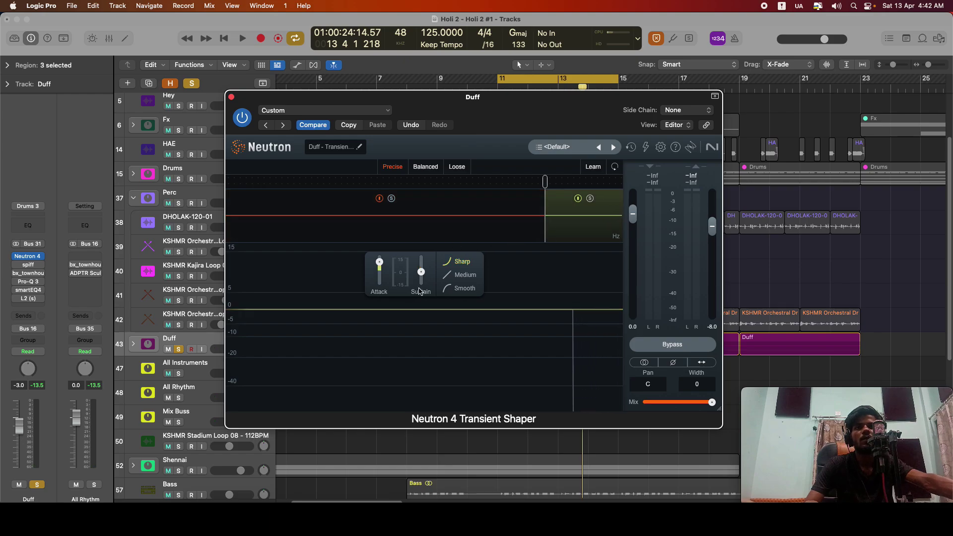
click(474, 217)
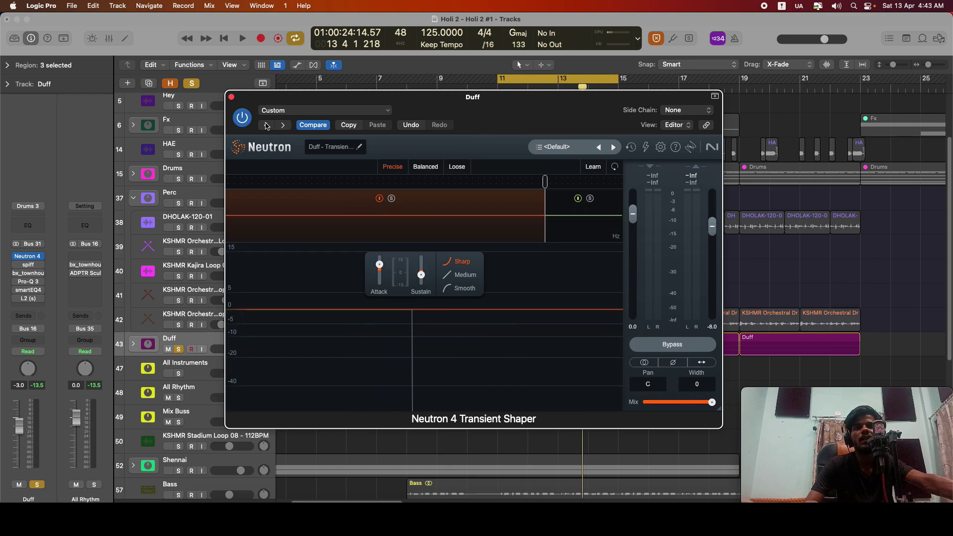
click(694, 347)
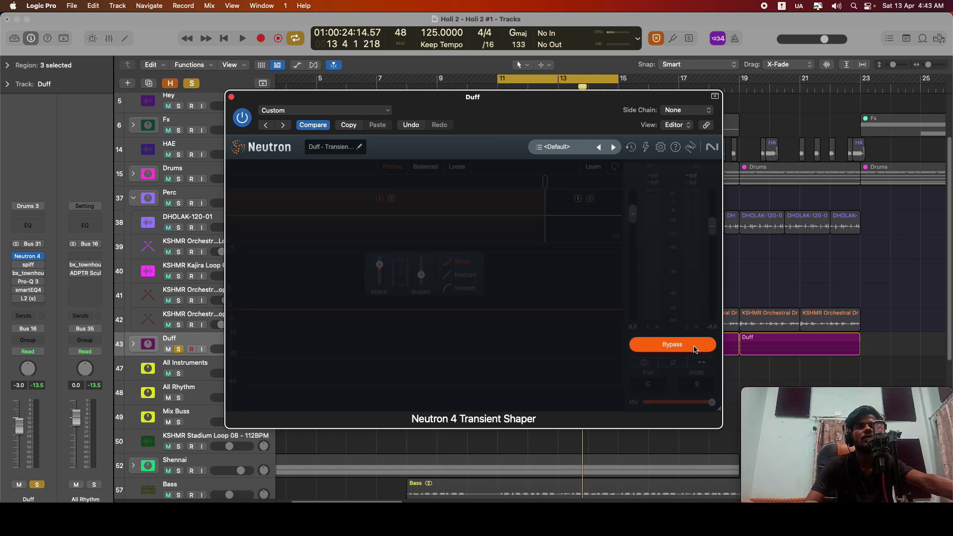
key(space)
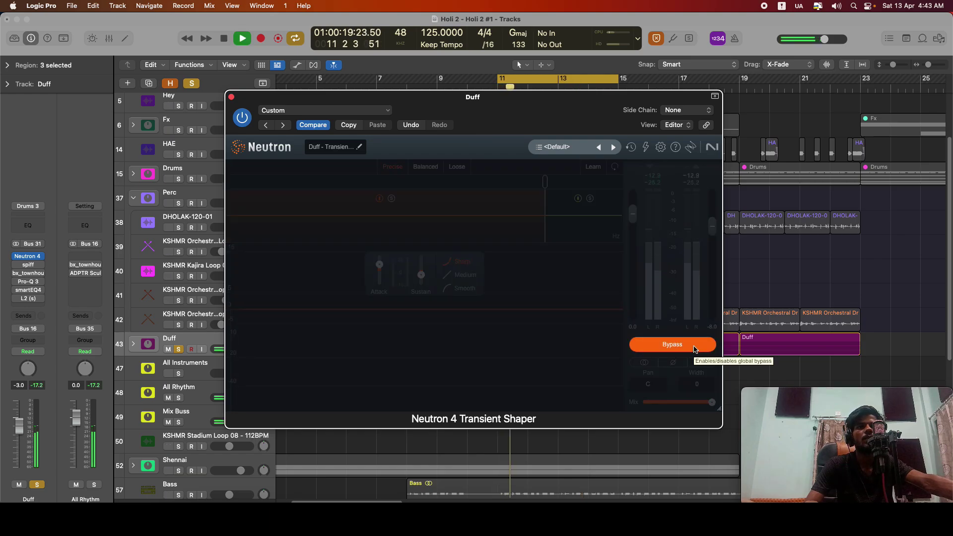
click(694, 346)
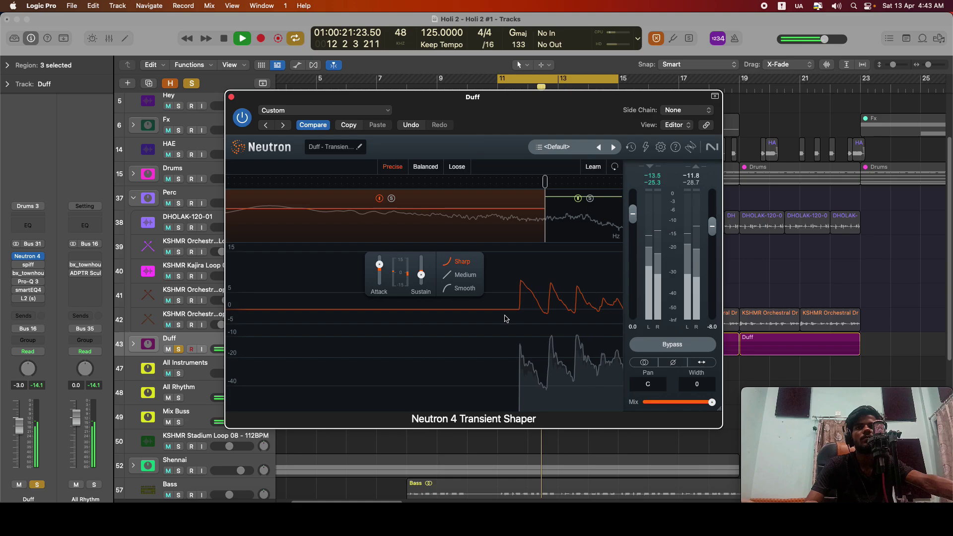
click(231, 97)
key(space)
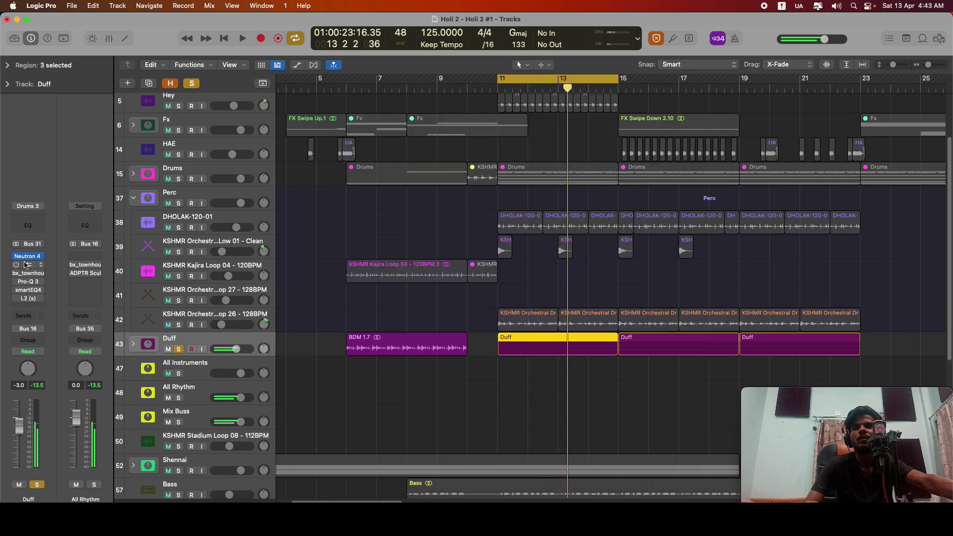
Open spiff on the Duff stack and play only its delta signal, turning delta off and stopping playback when done.
click(23, 266)
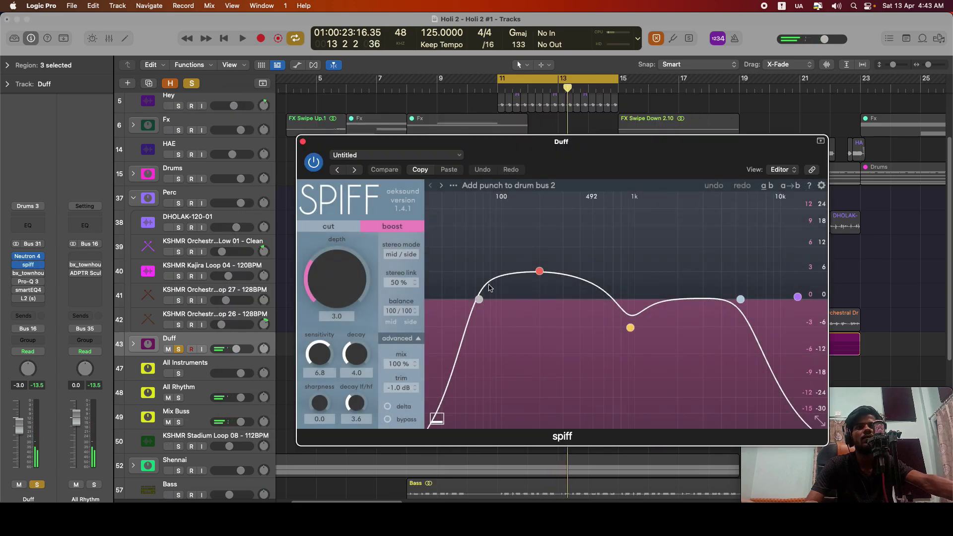
click(395, 410)
key(space)
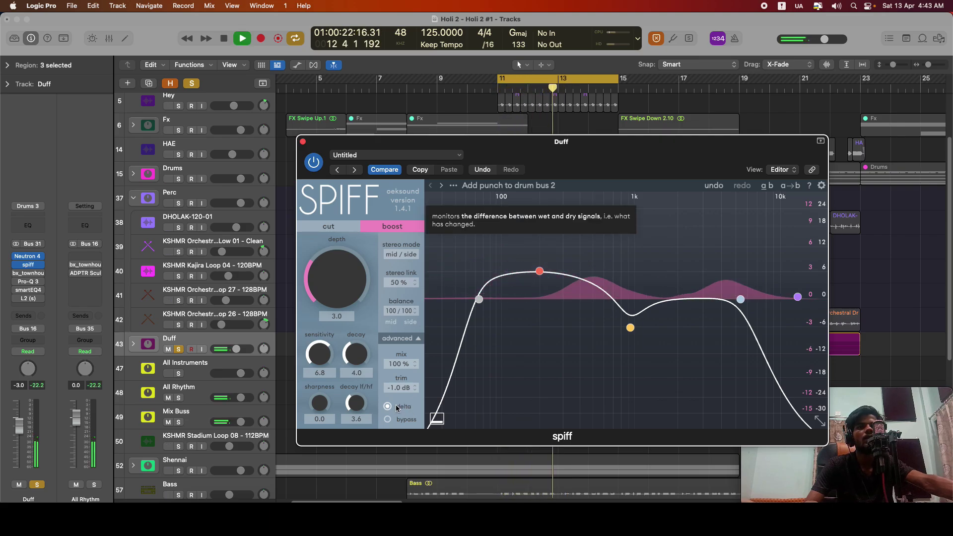
key(space)
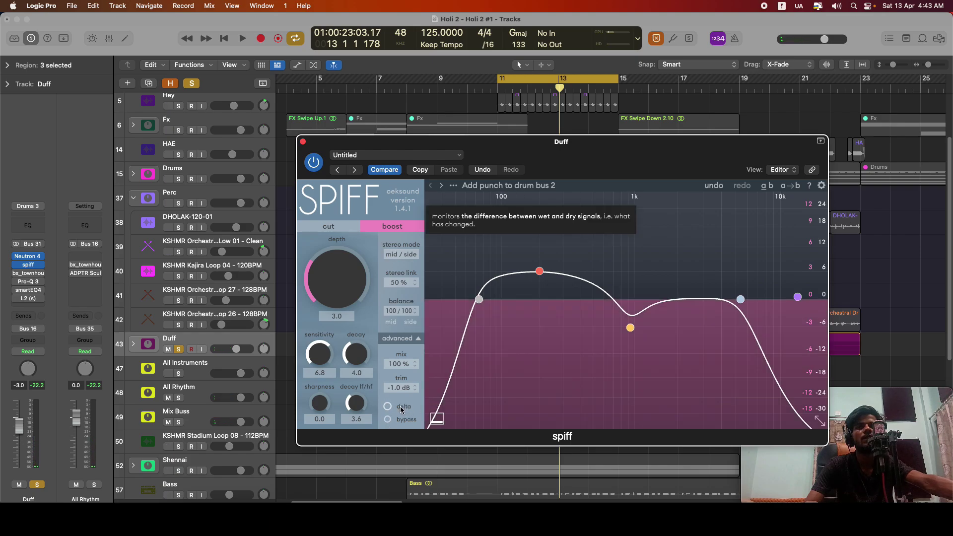
Play the Duff stack with spiff active and bypassed, reactivating it before stopping playback and closing the plug-in.
key(space)
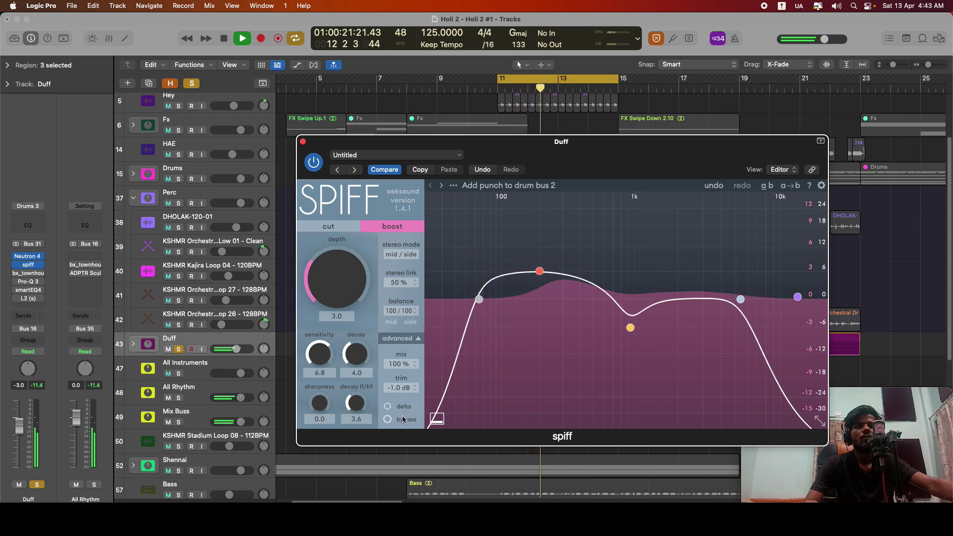
click(404, 420)
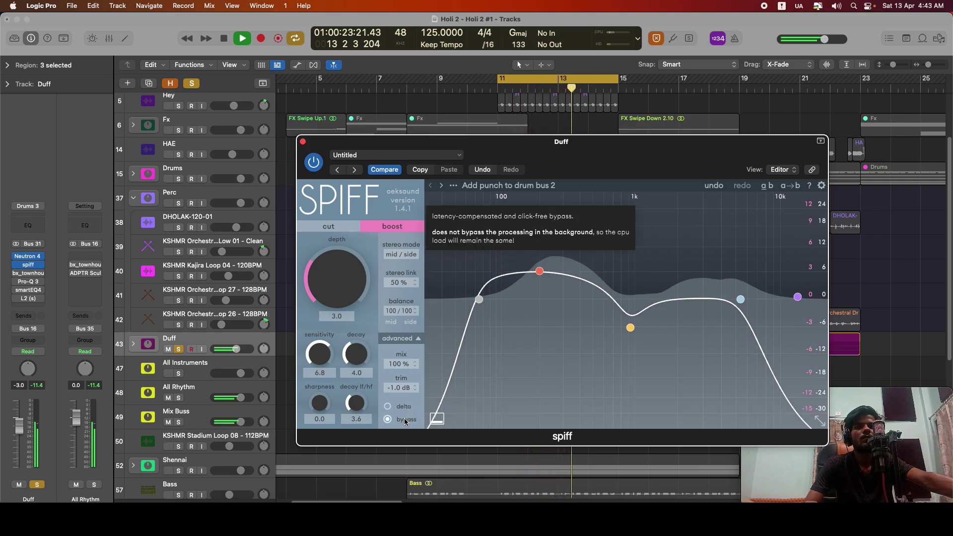
click(403, 420)
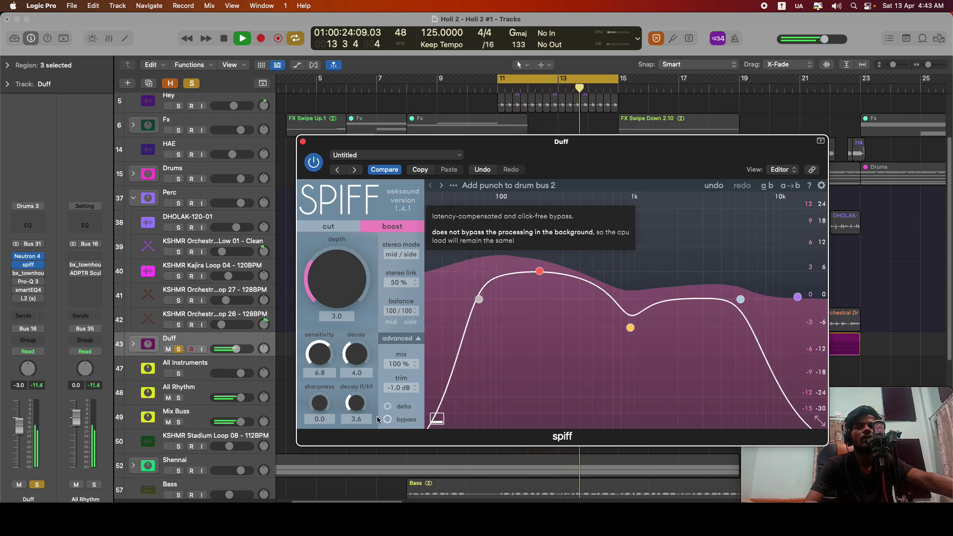
key(space)
click(303, 143)
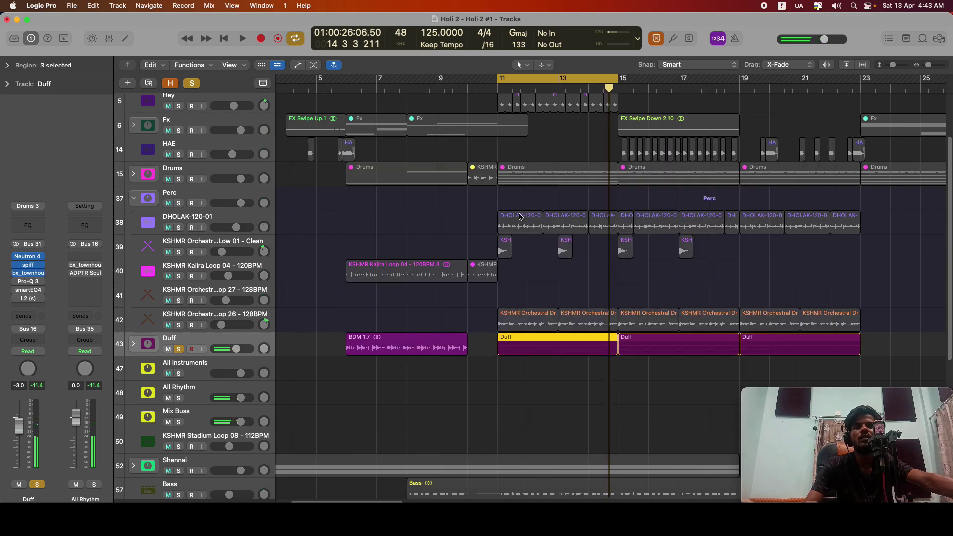
Activate and open the Duff stack's bx_townhouse Buss Compressor, play the stack through it twice, then close the plug-in and stop playback.
click(30, 274)
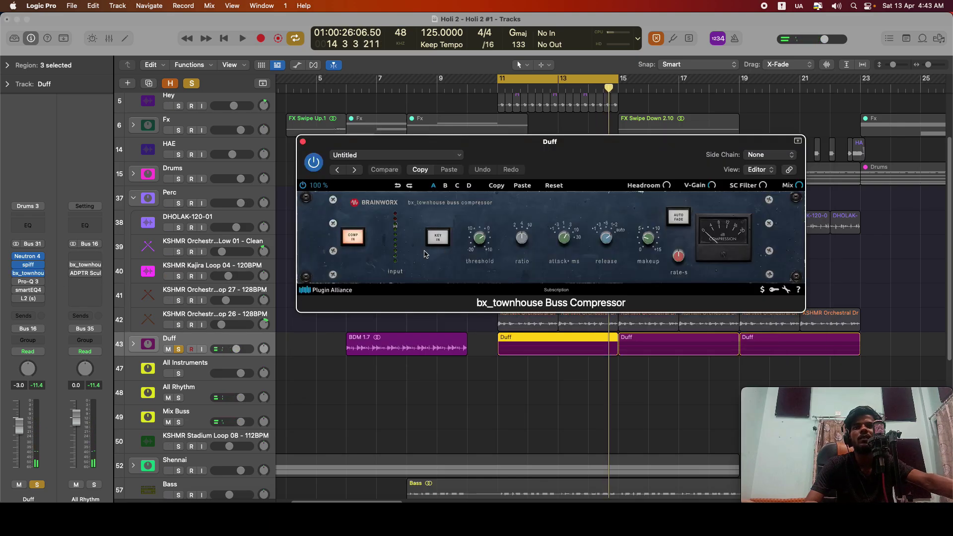
drag(551, 166, 546, 173)
key(space)
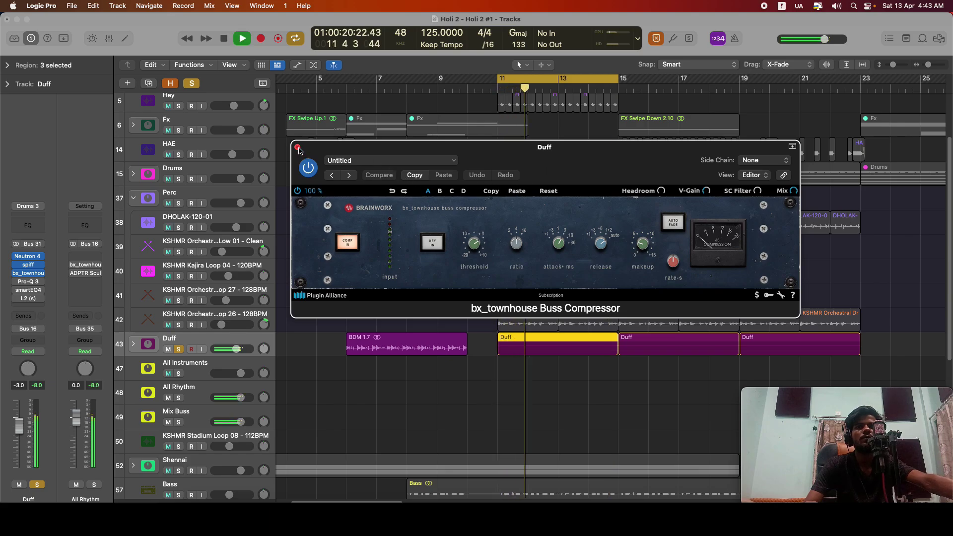
key(space)
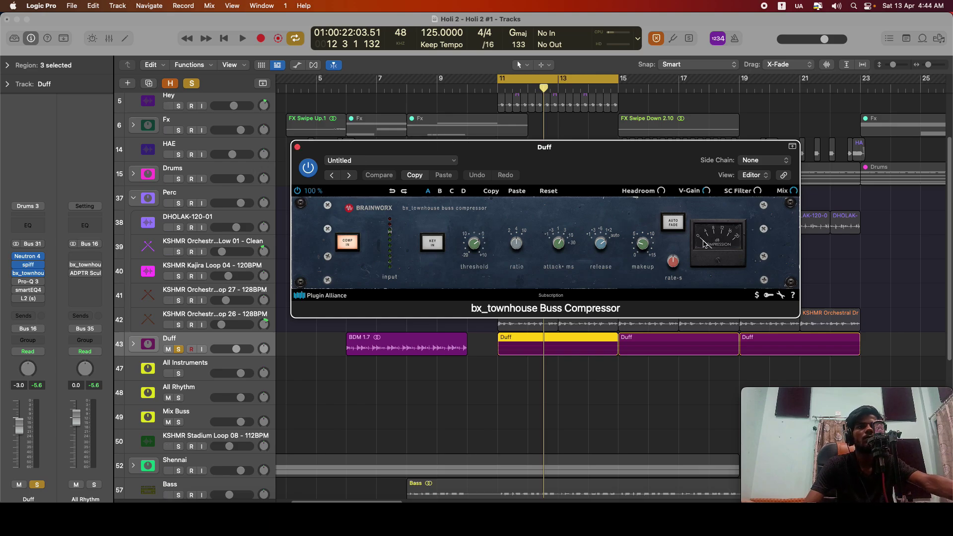
key(space)
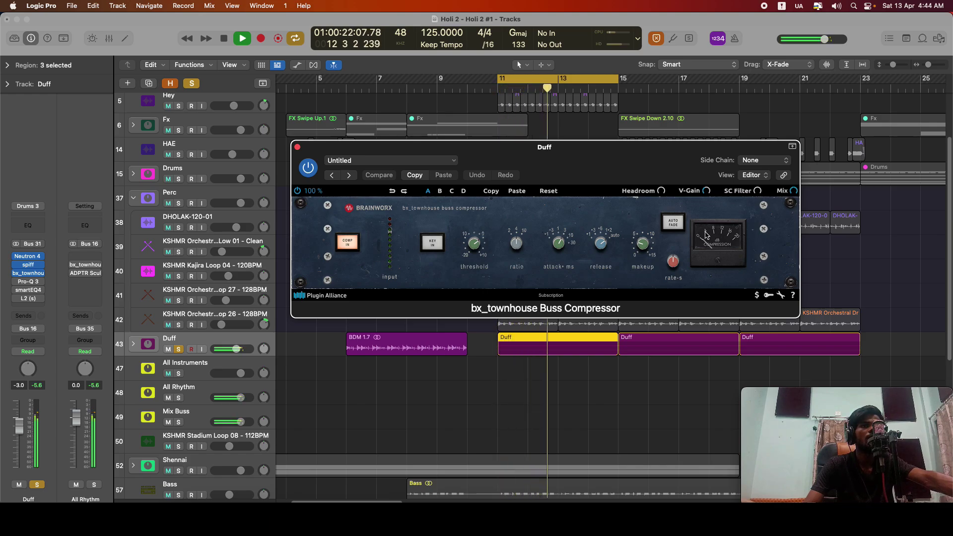
click(297, 147)
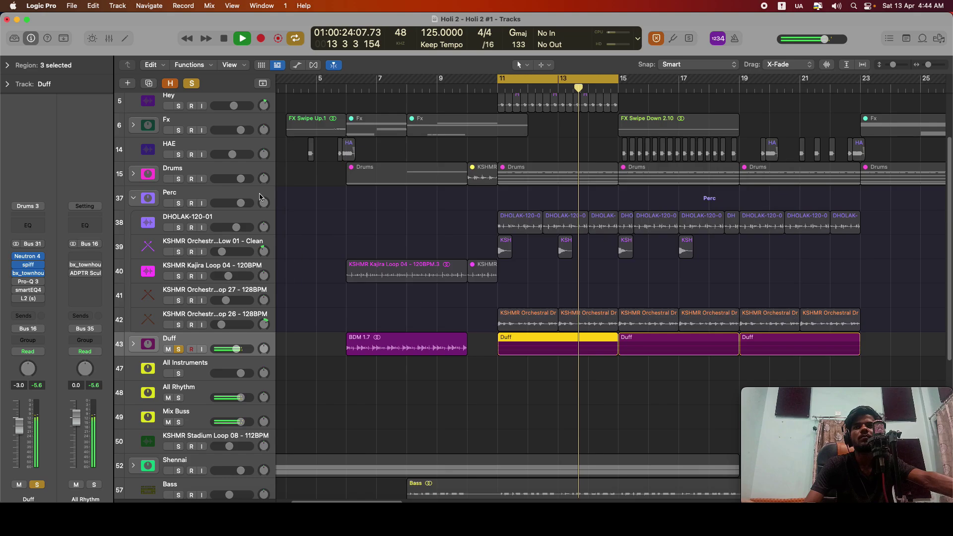
key(space)
Activate and open Pro-Q 3 on the Duff stack, inspect its high-frequency cut during playback, and close it before stopping.
click(29, 282)
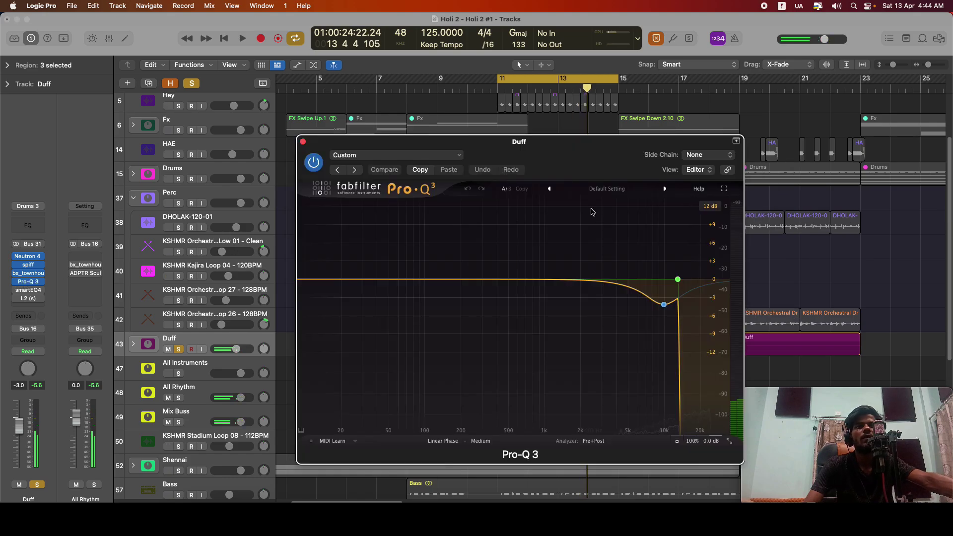
mouse_move(645, 301)
key(space)
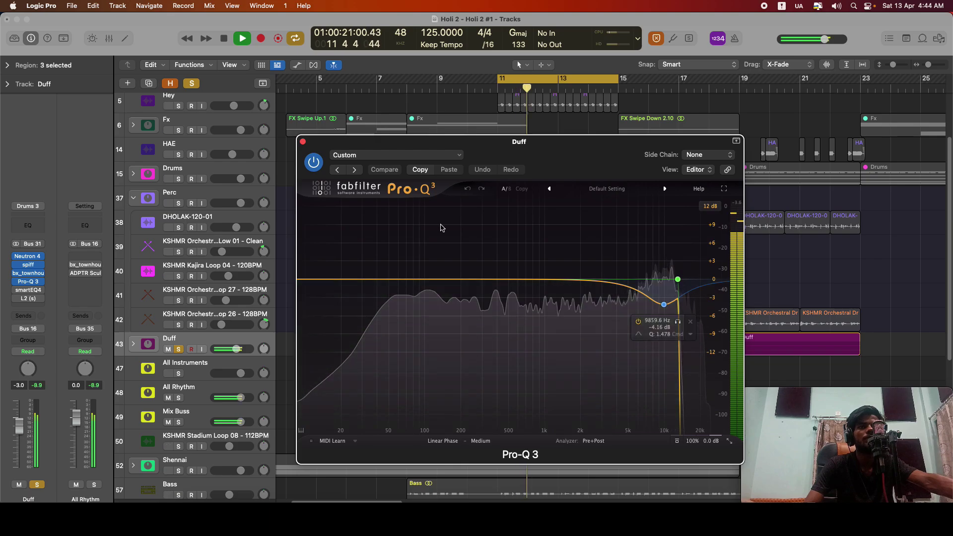
click(303, 142)
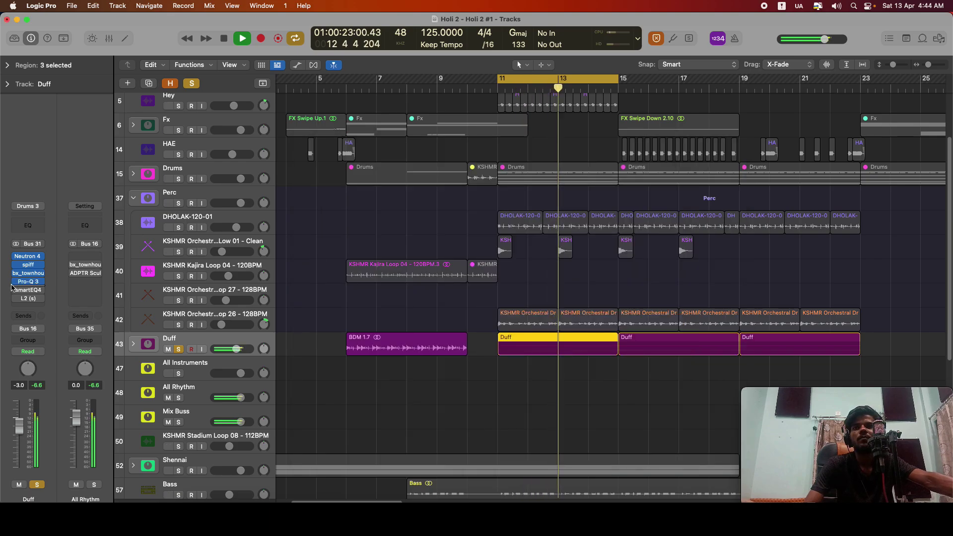
key(space)
Activate and open smart:EQ 4 on the Duff stack, play the stack with it bypassed and active, then close it and stop playback.
click(28, 290)
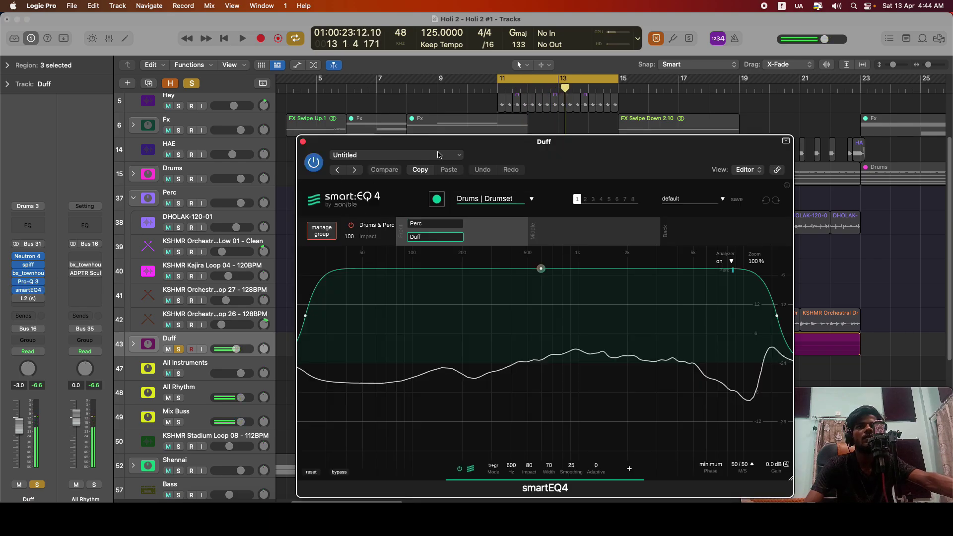
drag(541, 161, 536, 144)
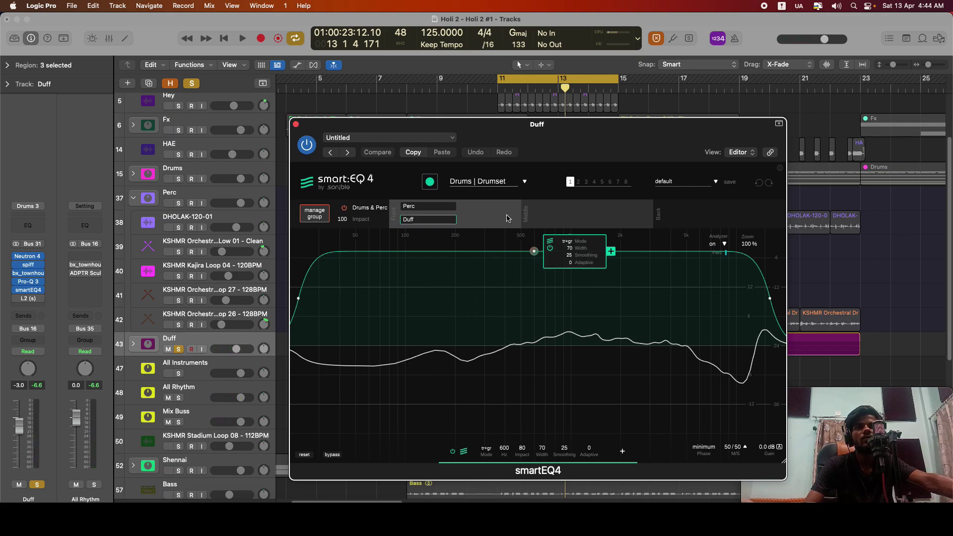
key(space)
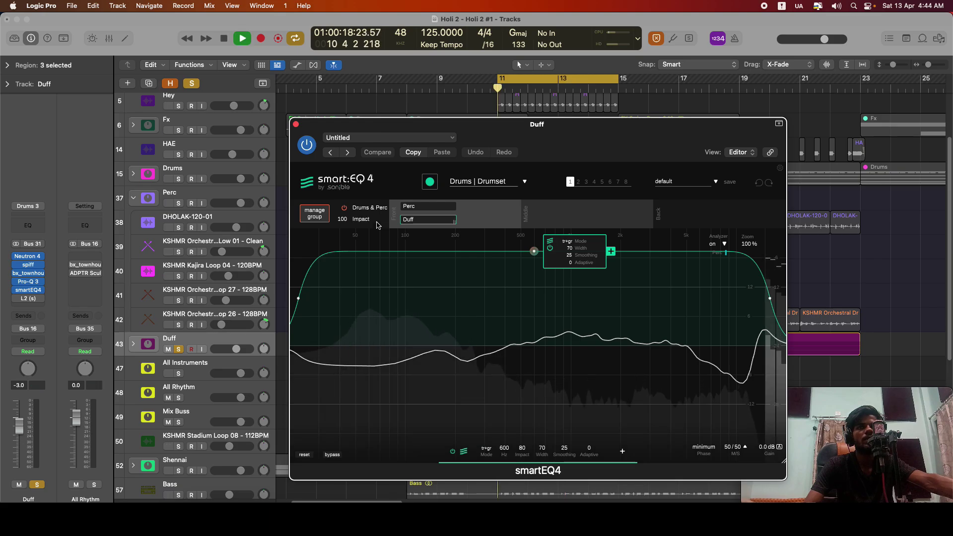
click(304, 147)
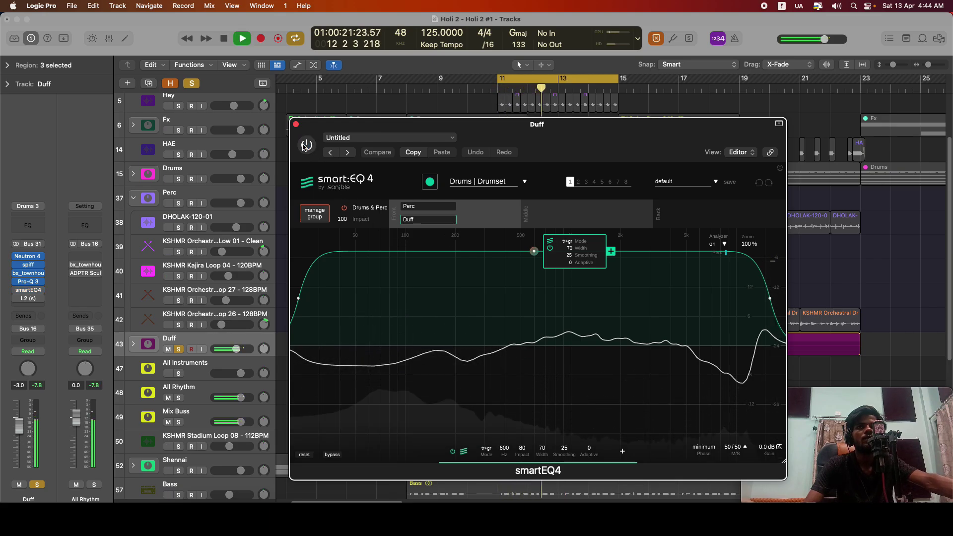
click(304, 147)
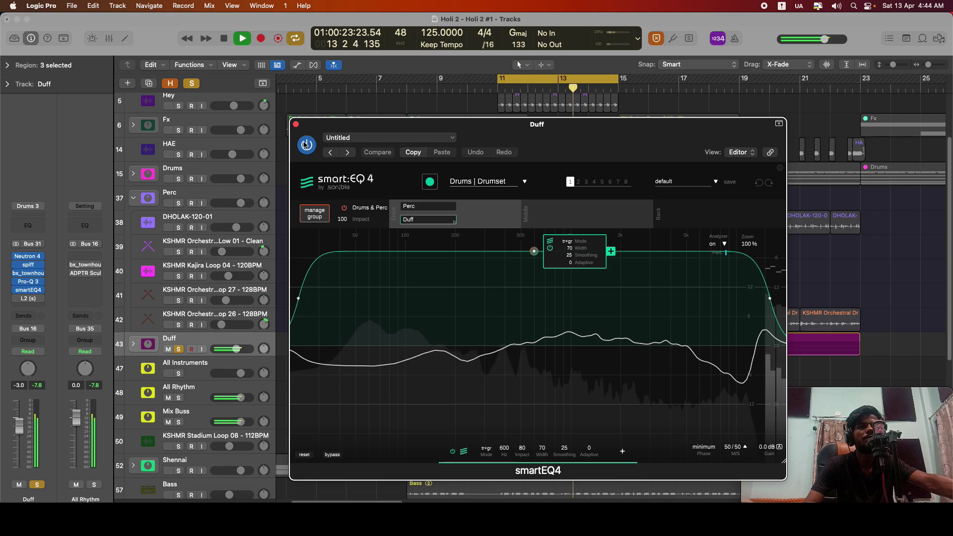
click(296, 124)
key(space)
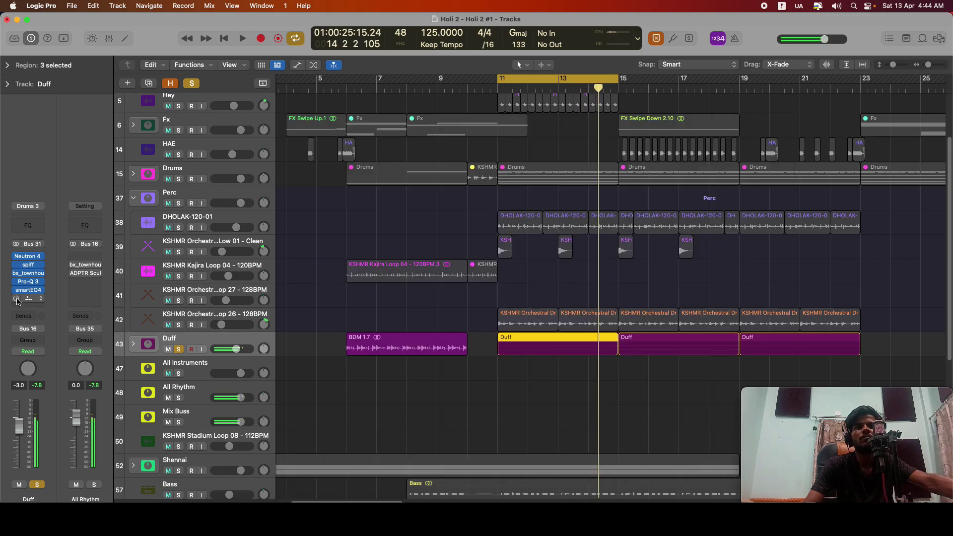
Activate and open L2 on the Duff stack, reset the peak reading, compare playback with it bypassed and active, then close it and stop.
click(28, 298)
drag(424, 147, 425, 149)
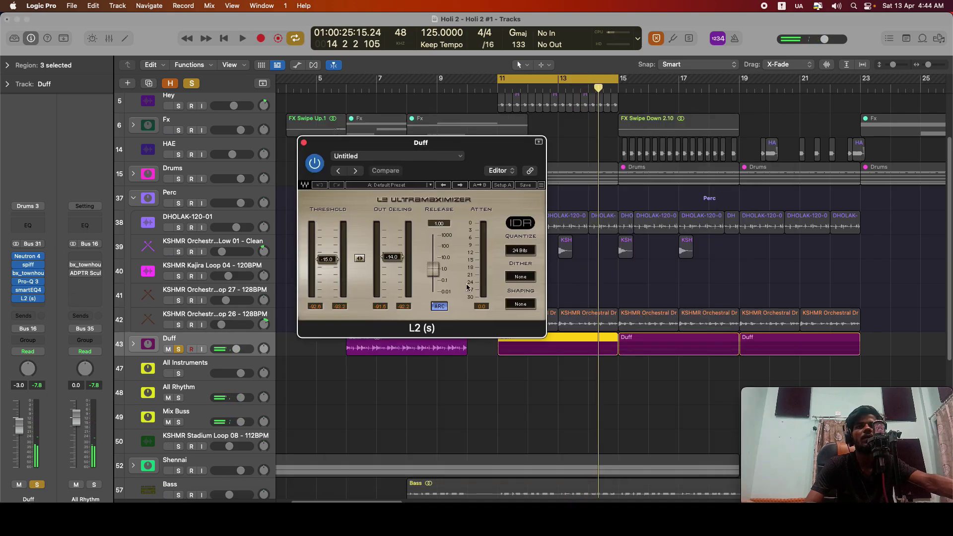
key(space)
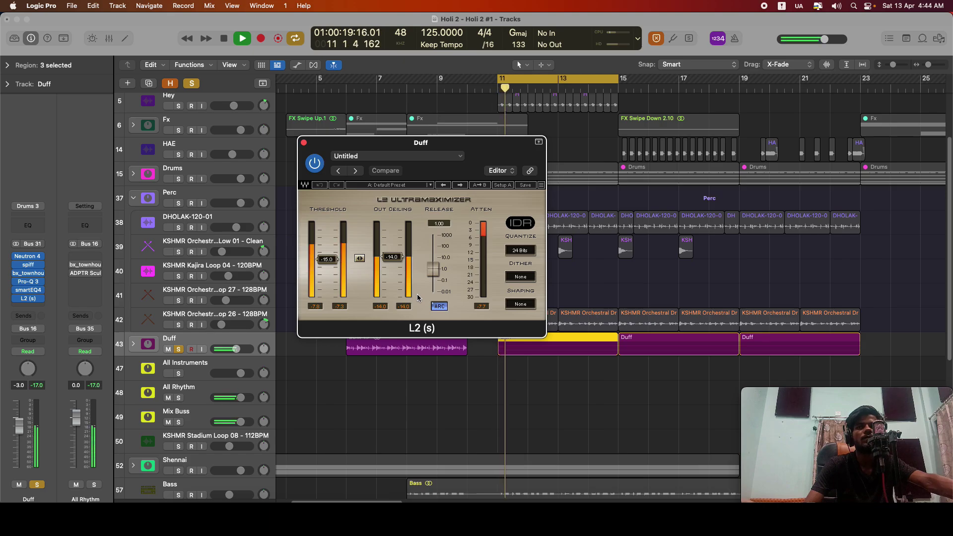
click(38, 386)
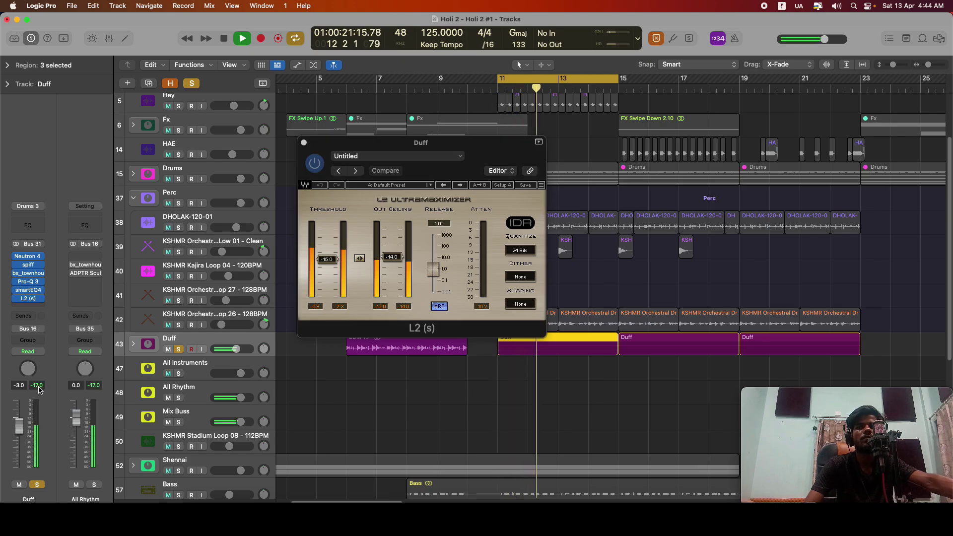
click(343, 268)
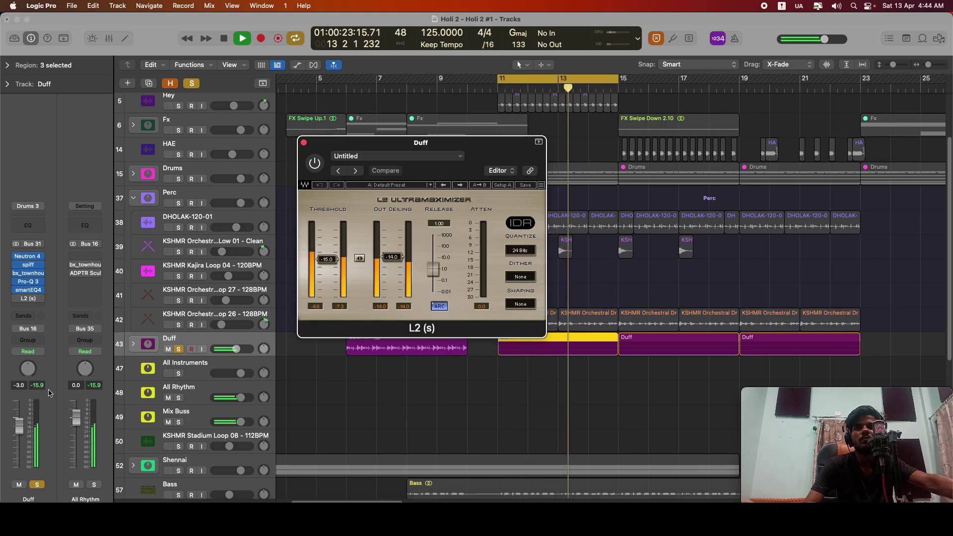
click(315, 162)
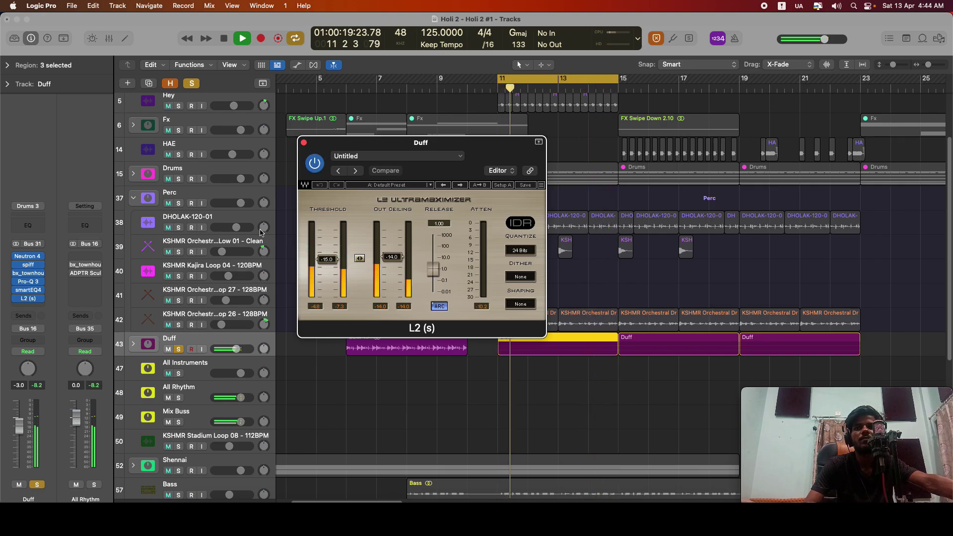
click(304, 143)
scroll(263, 347, up, 3)
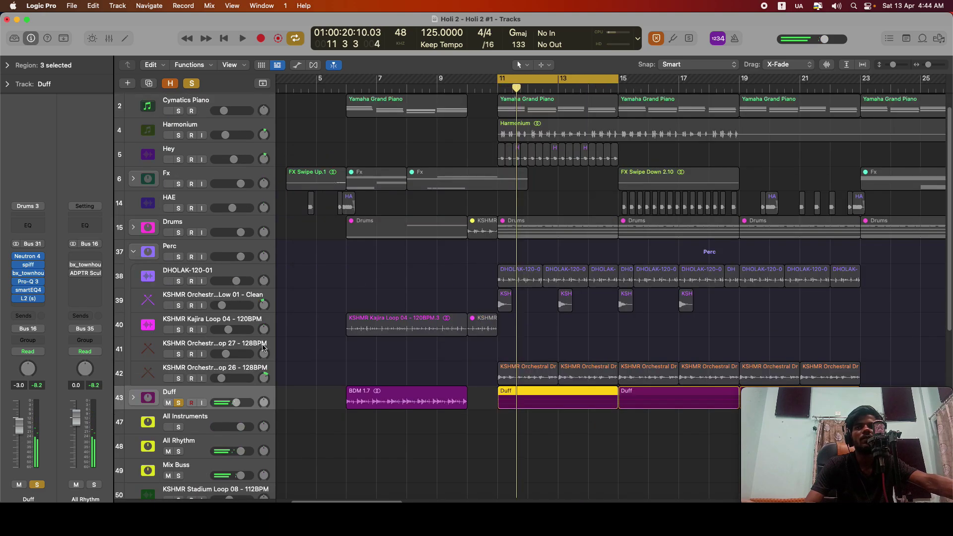
Unsolo the Duff stack, collapse the Perc stack, and select and solo Perc.
click(179, 402)
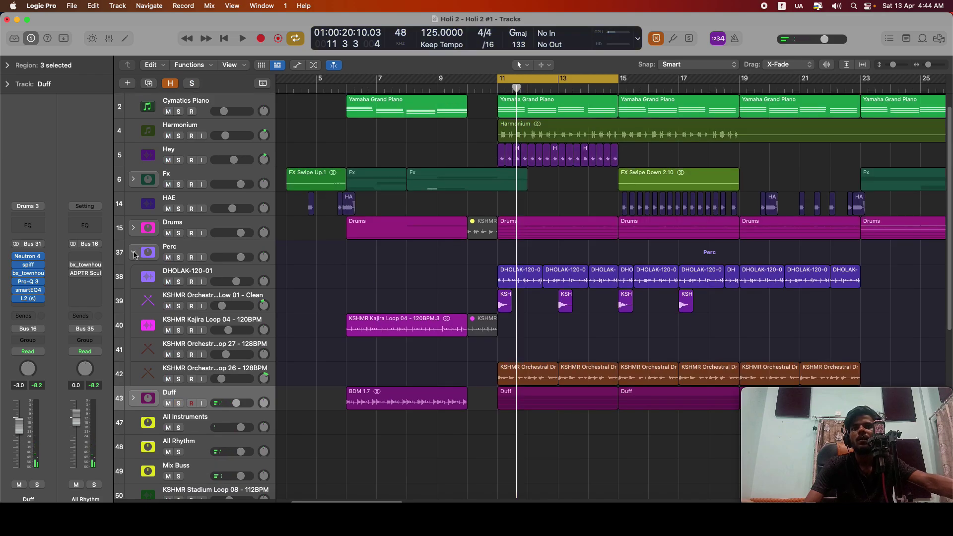
click(134, 253)
click(157, 261)
key(s)
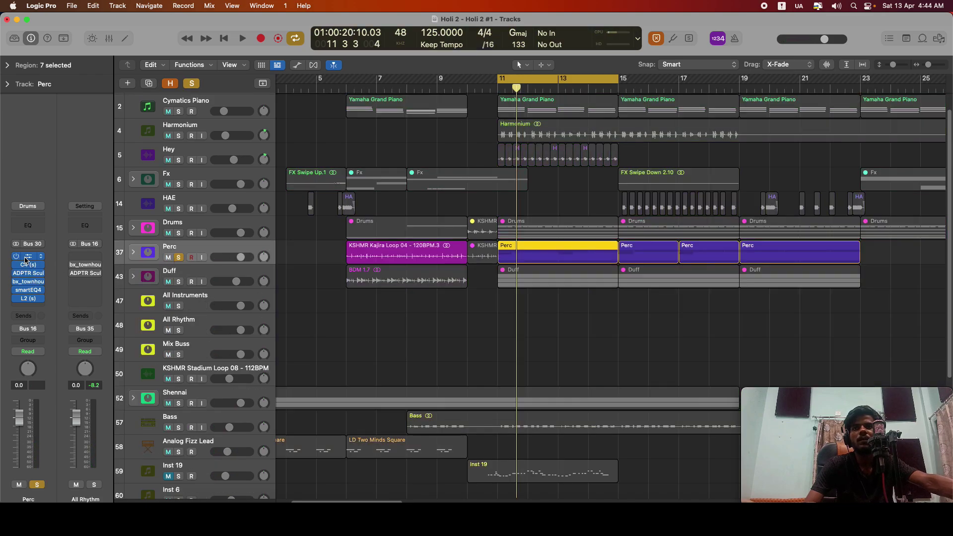
click(174, 272)
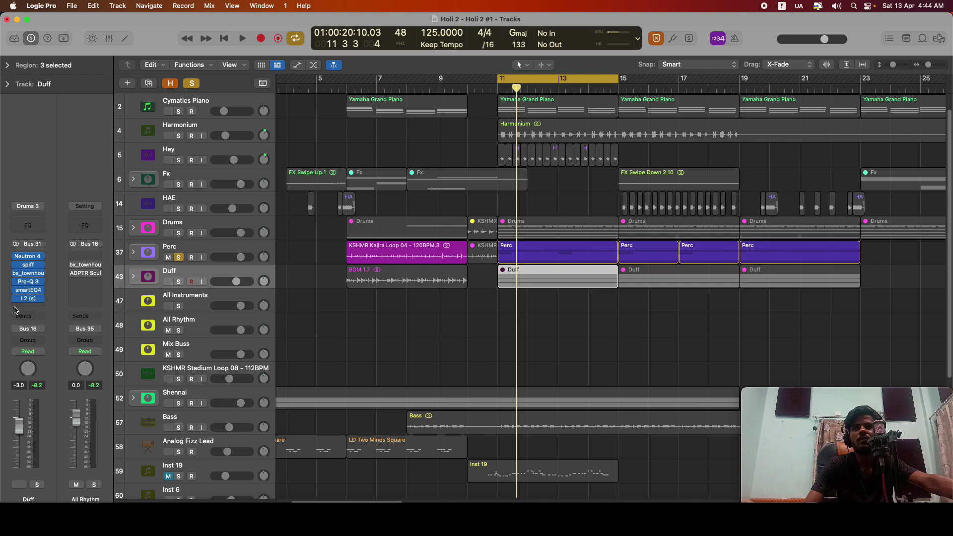
click(176, 259)
click(178, 281)
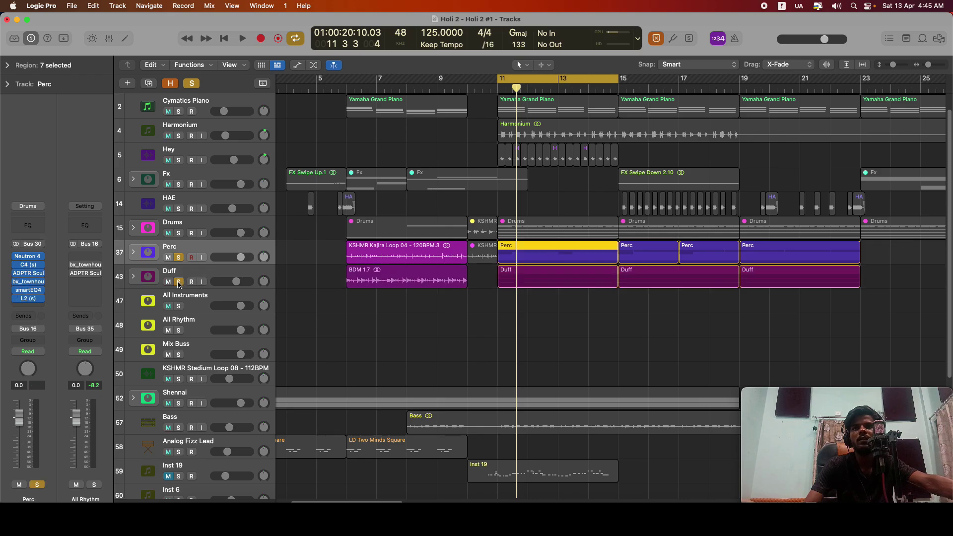
click(179, 282)
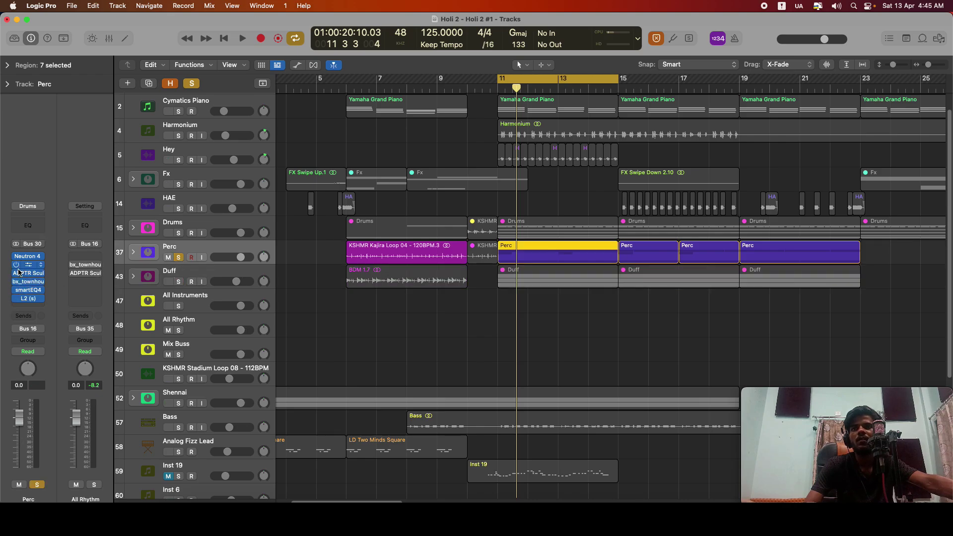
Bypass the Perc stack's plug-ins after Neutron 4, open its Transient Shaper and inspect the high and low bands during playback.
click(27, 257)
key(space)
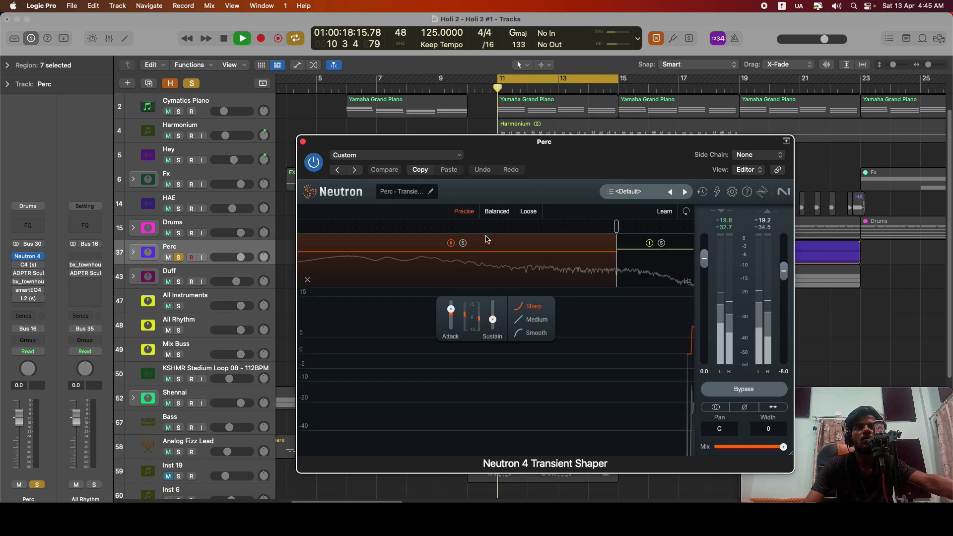
click(675, 267)
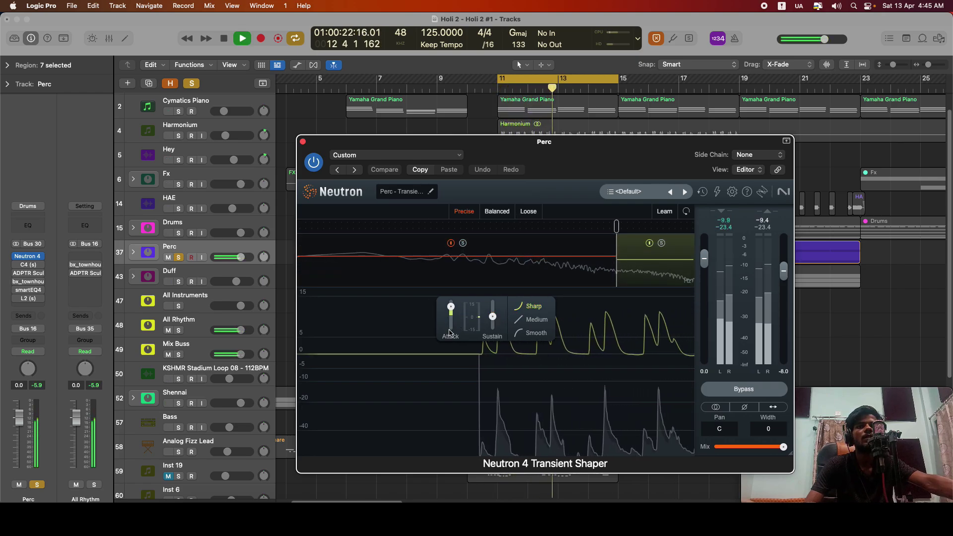
click(450, 283)
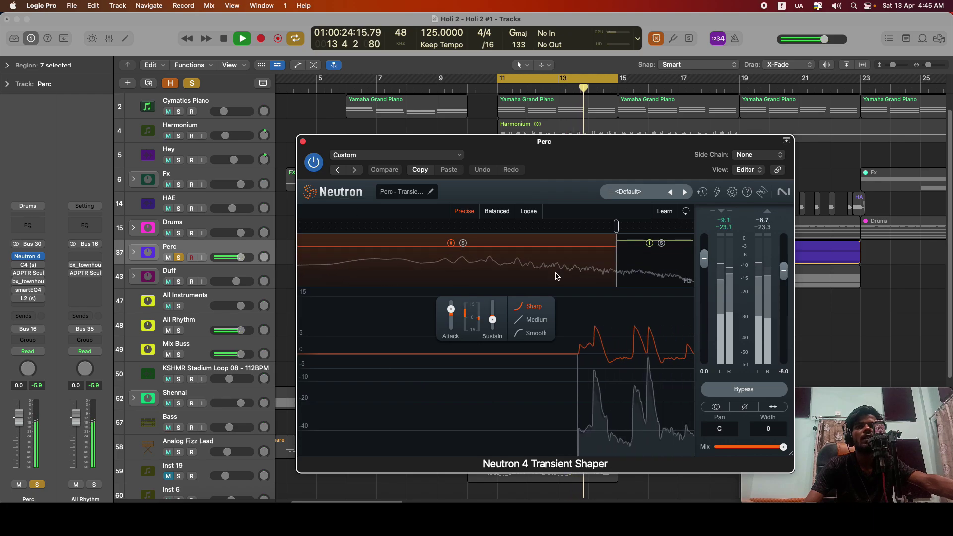
Compare the playing Perc stack with the Transient Shaper bypassed and active, then close the plug-in.
click(738, 389)
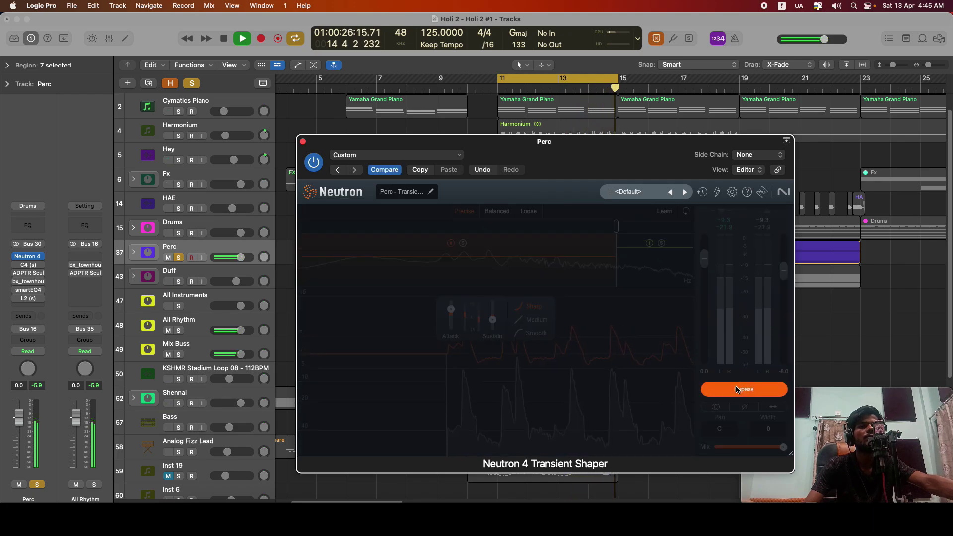
click(738, 389)
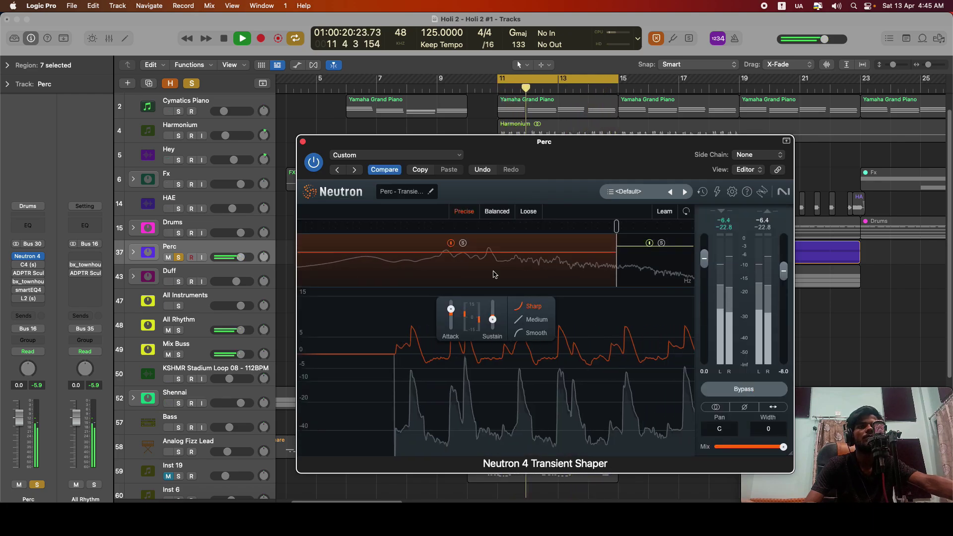
click(302, 142)
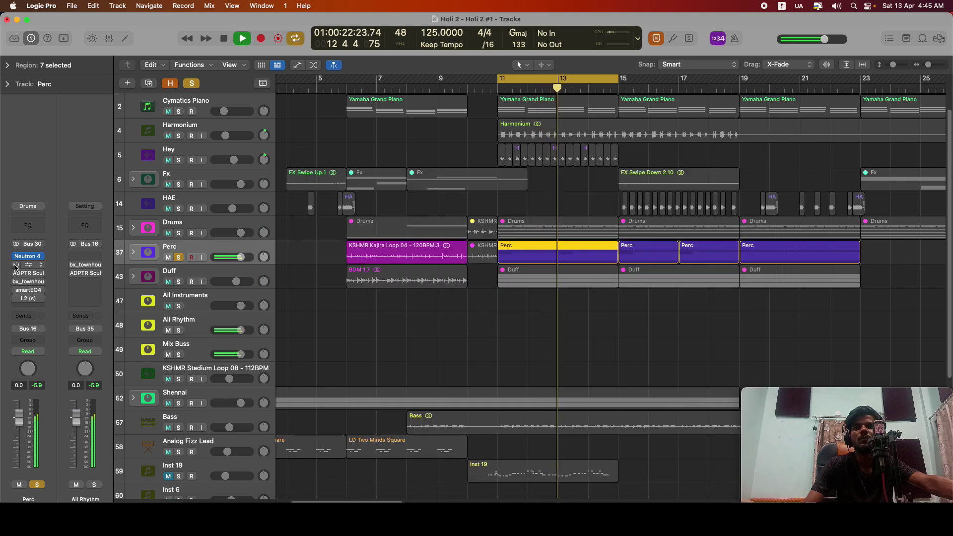
Stop playback, activate and open C4 on the Perc stack, audition the loop with its multiband compression, then close the plug-in.
key(space)
click(28, 265)
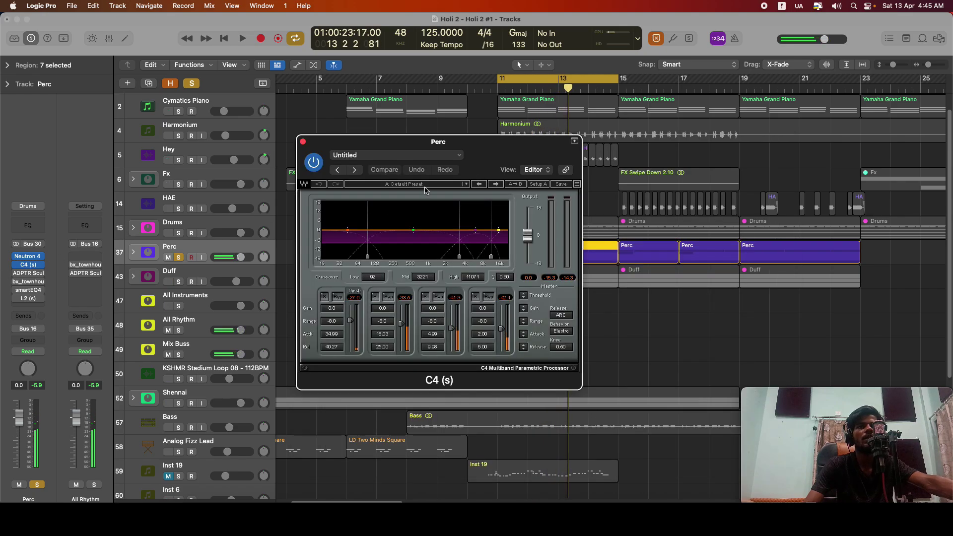
key(space)
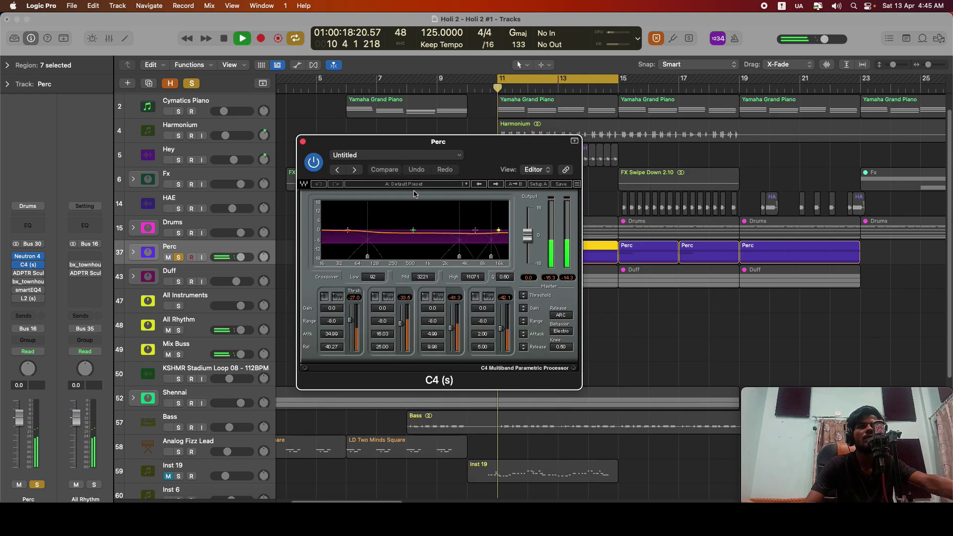
click(303, 143)
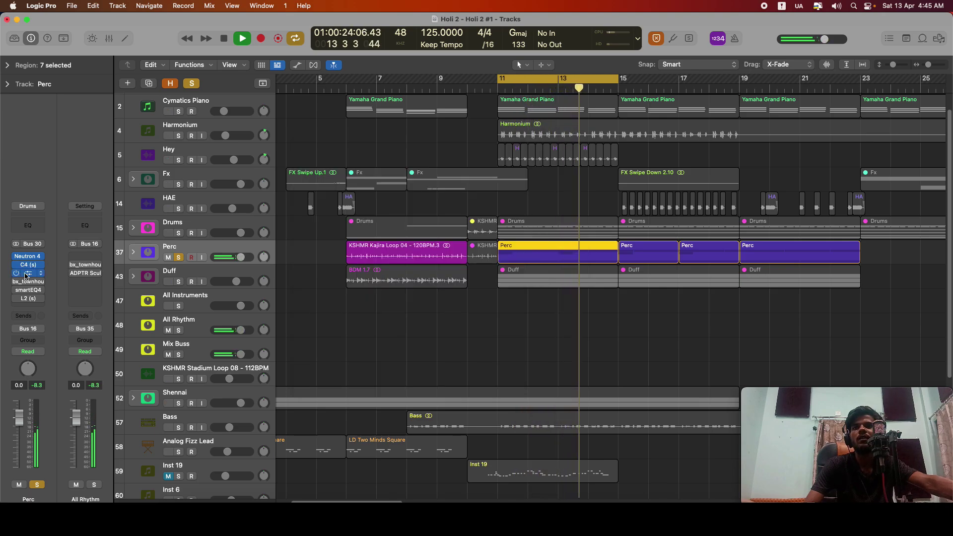
Activate and open ADPTR Sculpt on the Perc stack, inspect its compression sections, stop playback and close it.
click(28, 273)
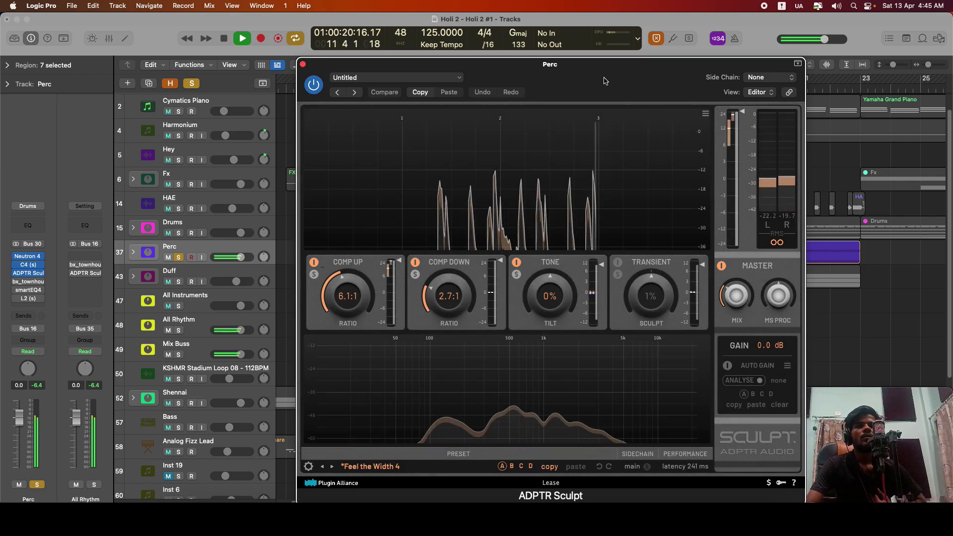
key(space)
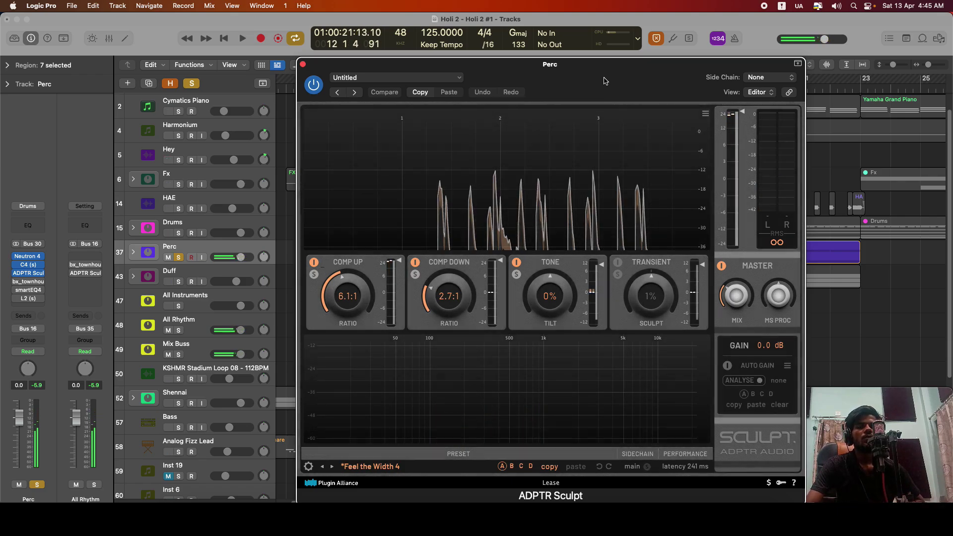
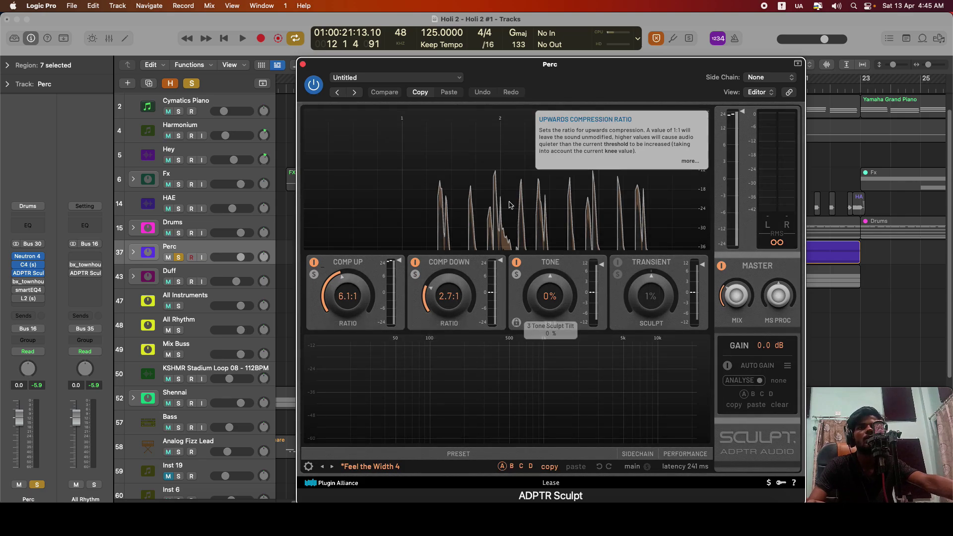
click(303, 64)
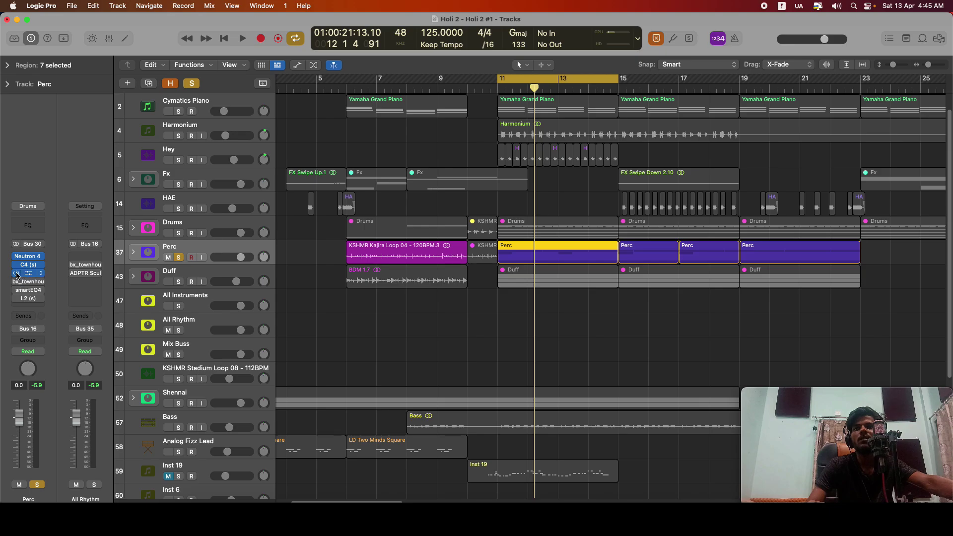
Reopen ADPTR Sculpt and compare the playing Perc stack with it bypassed and active, then close it and stop.
click(29, 274)
key(space)
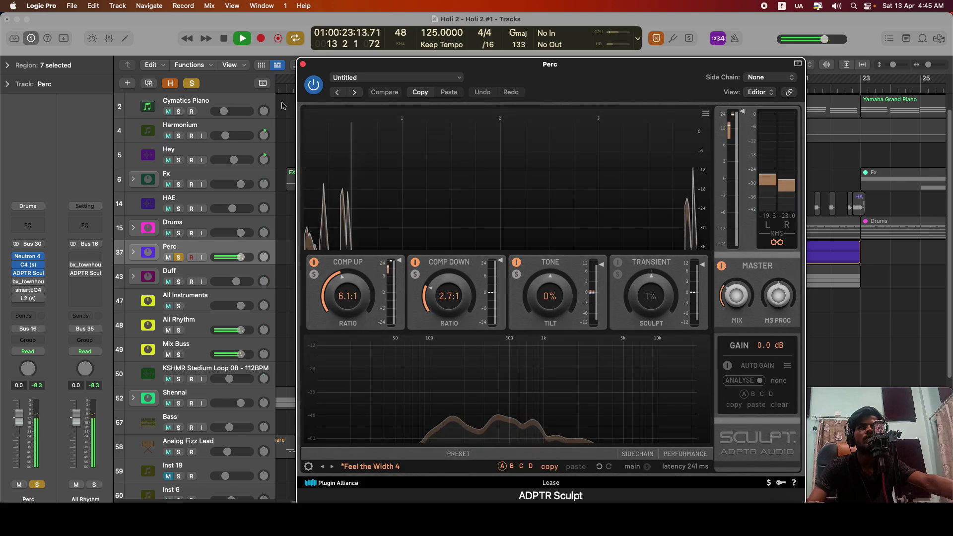
click(316, 92)
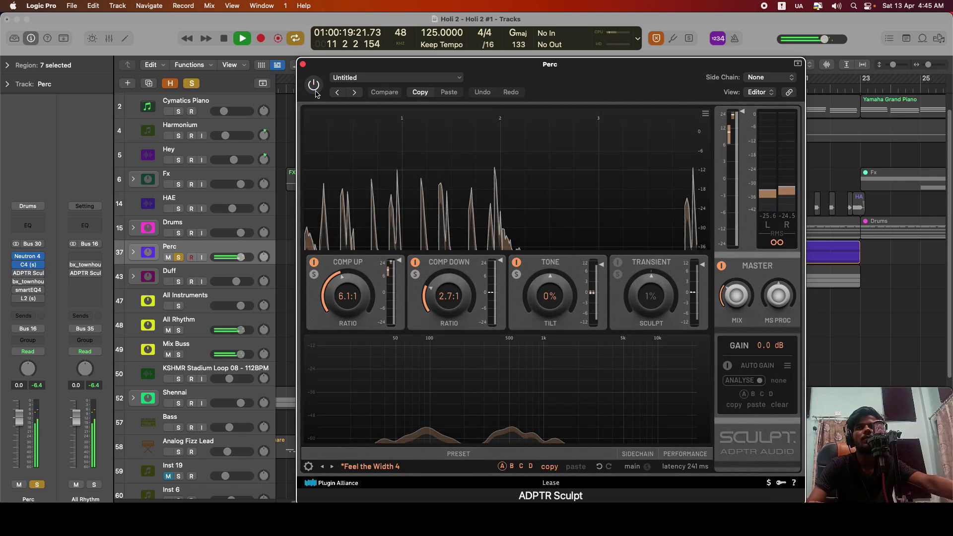
click(316, 92)
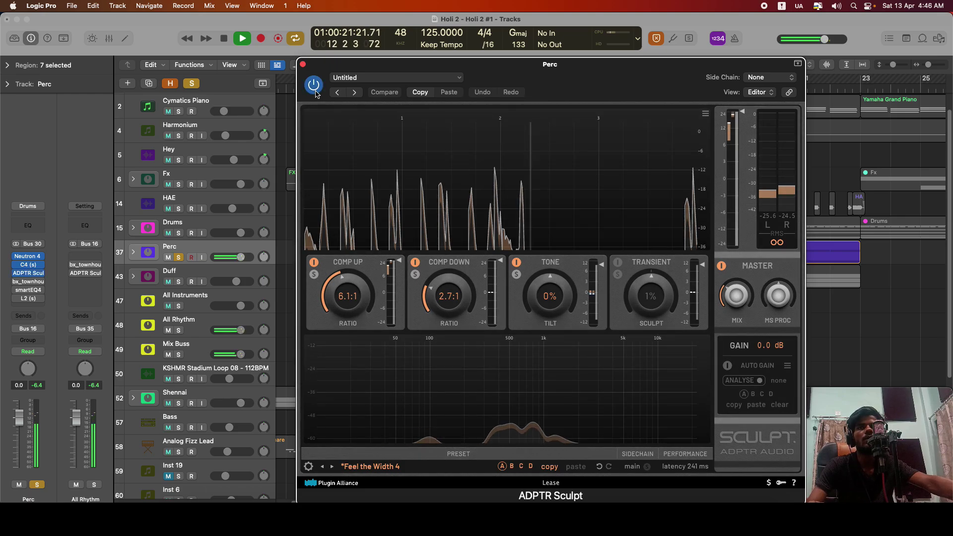
click(303, 65)
key(space)
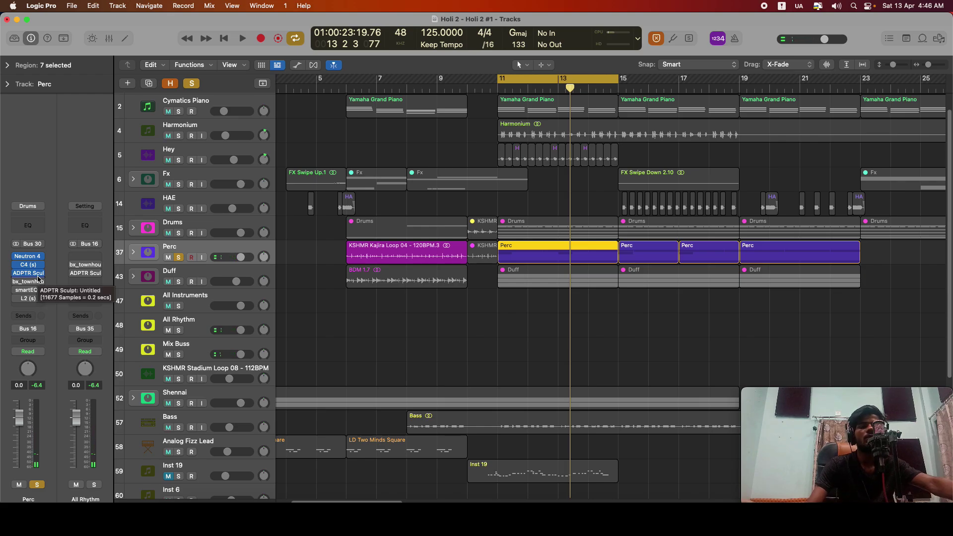
Activate and open the bx_townhouse Buss Compressor on the Perc stack, audition it during playback, then stop and close it.
click(25, 282)
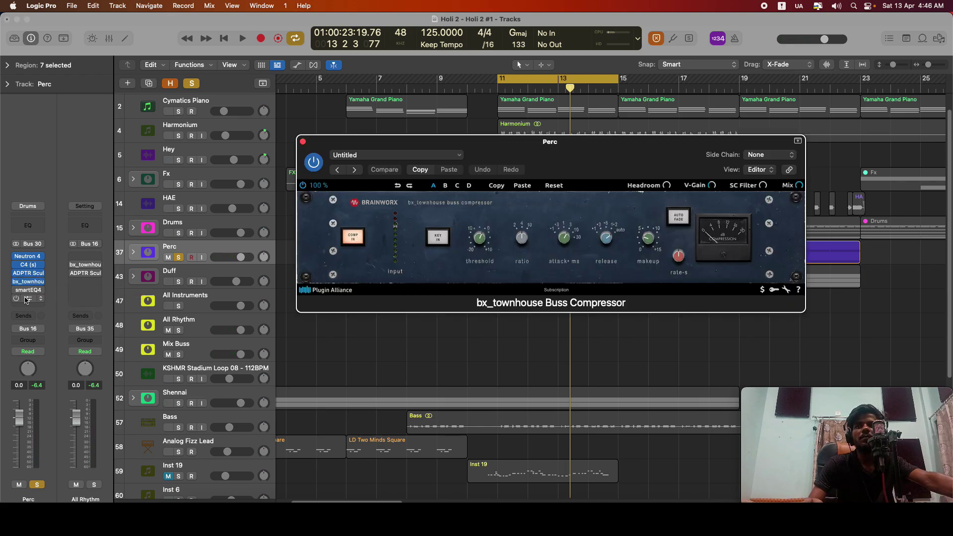
key(space)
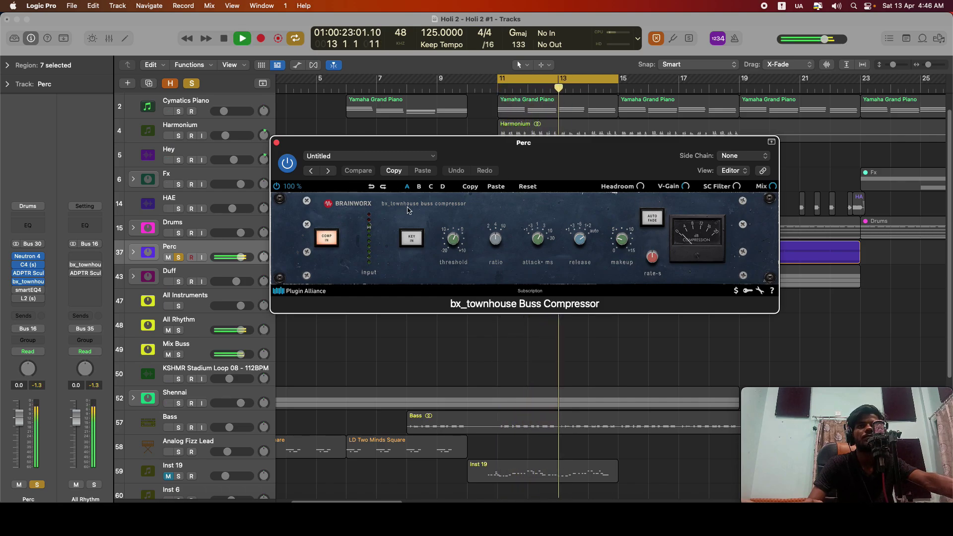
key(space)
click(277, 142)
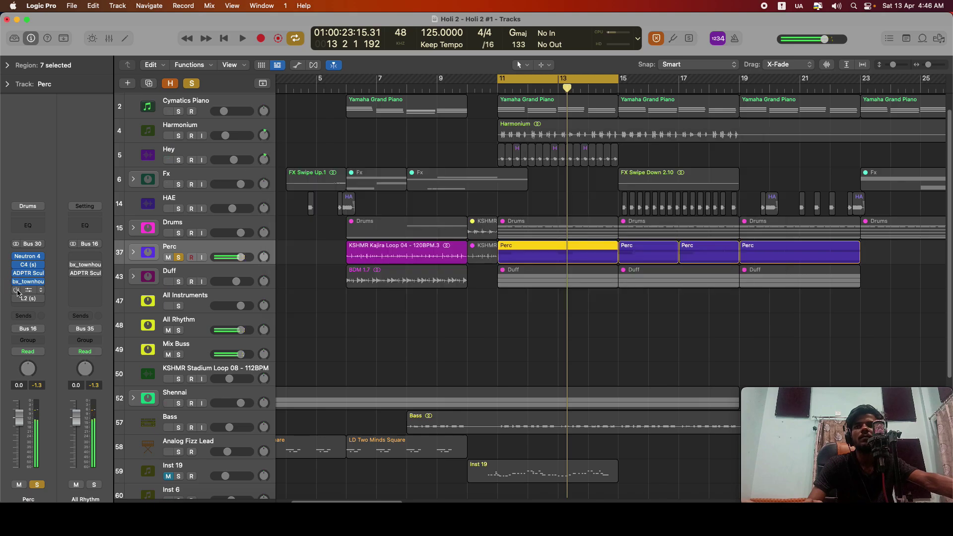
Activate and open smartEQ4 on the Perc stack, compare playback with it bypassed and active, then stop and close it.
click(28, 290)
drag(544, 153, 467, 133)
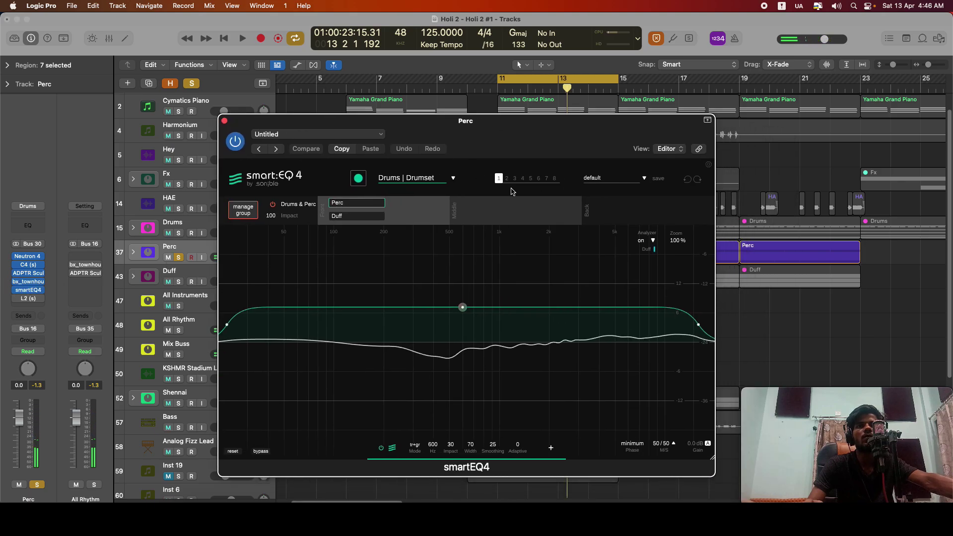
key(space)
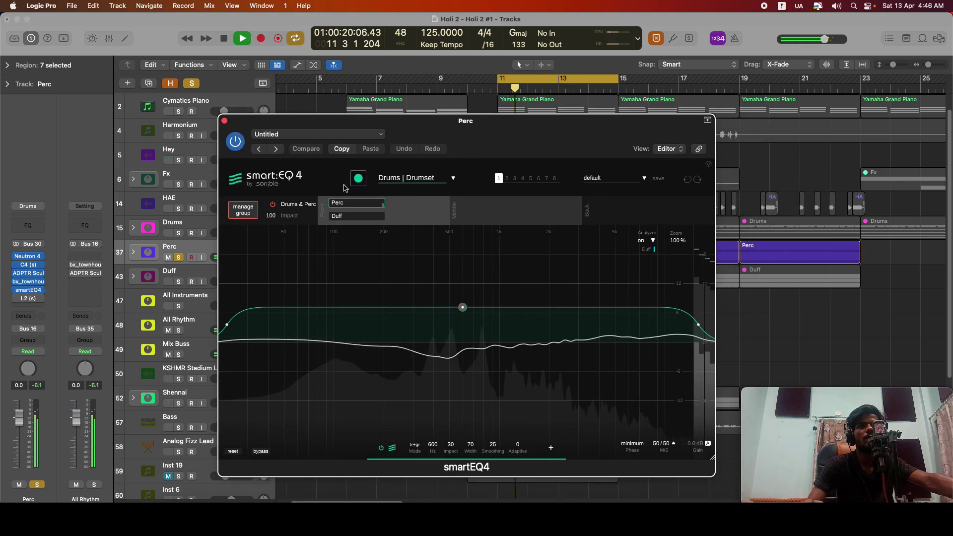
click(235, 143)
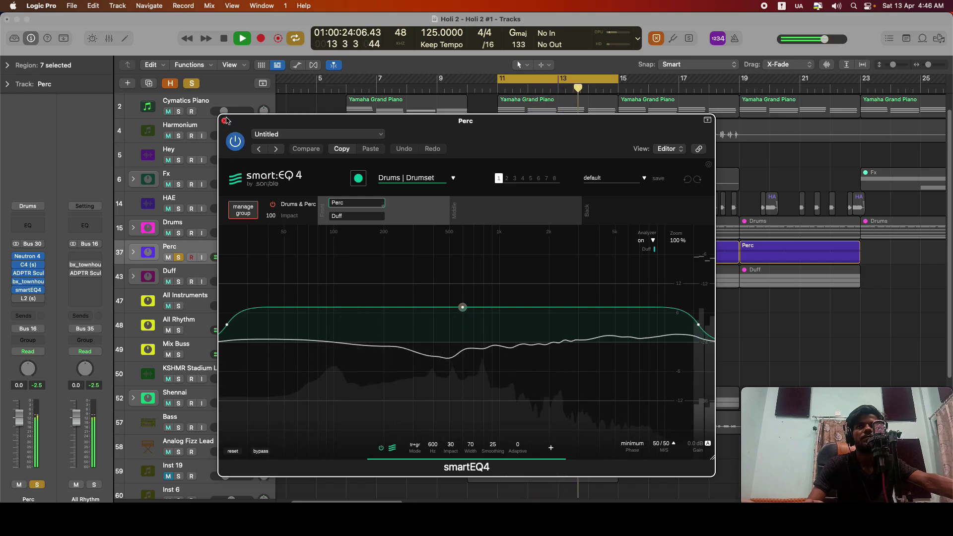
click(28, 290)
key(space)
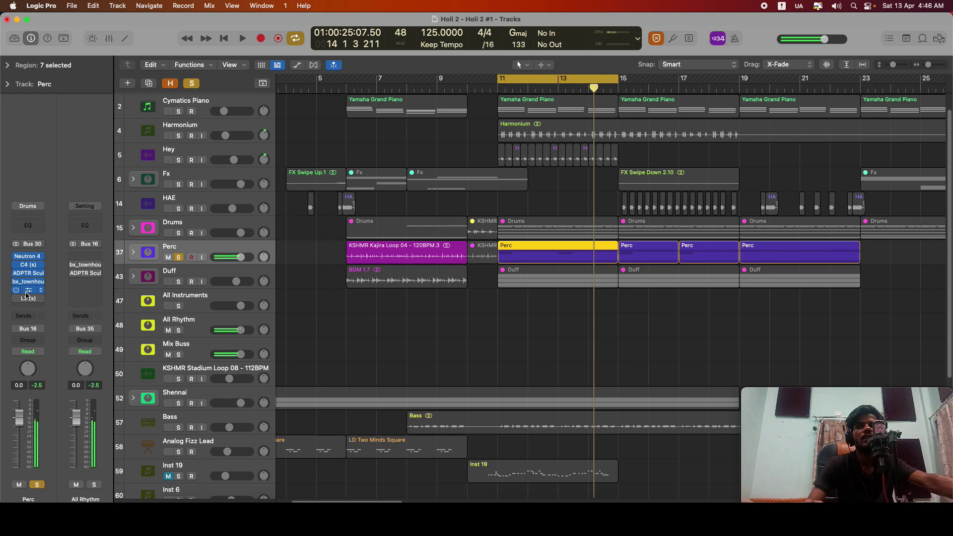
click(28, 290)
click(224, 121)
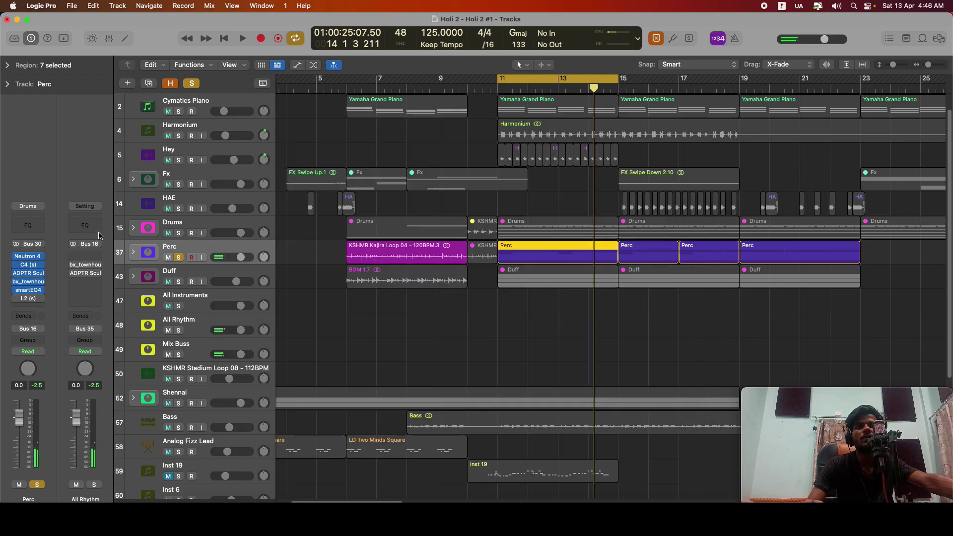
Play the Perc stack without L2, then activate and open L2, audition the limited sound and stop playback.
key(space)
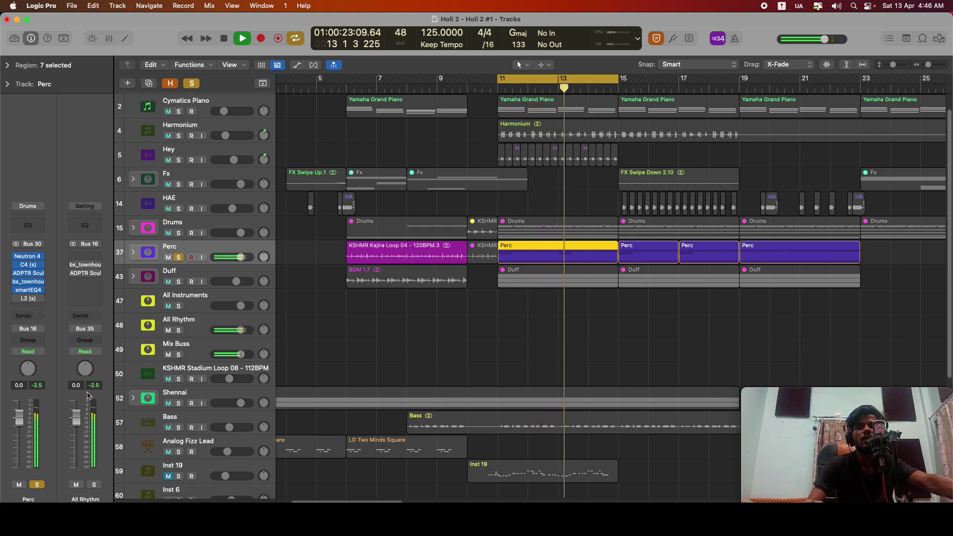
key(space)
click(27, 300)
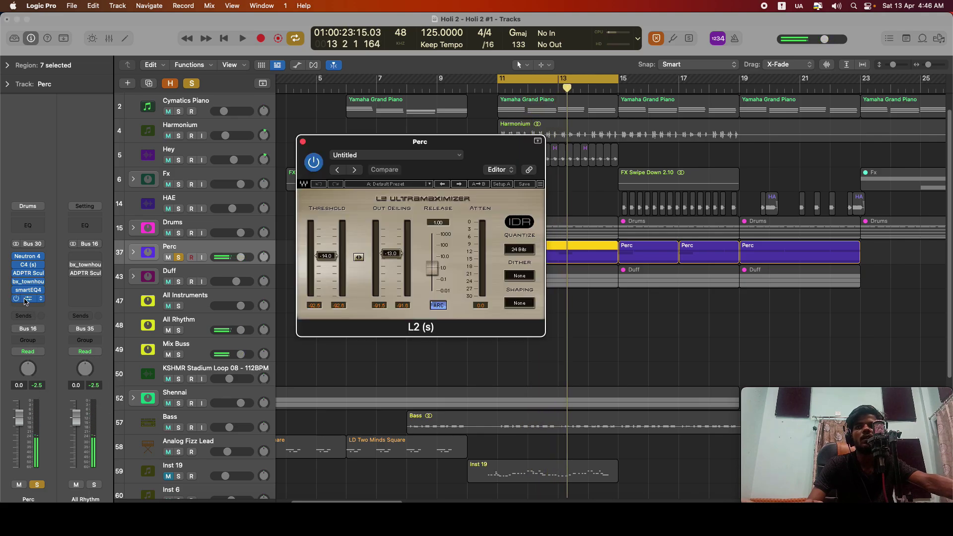
key(space)
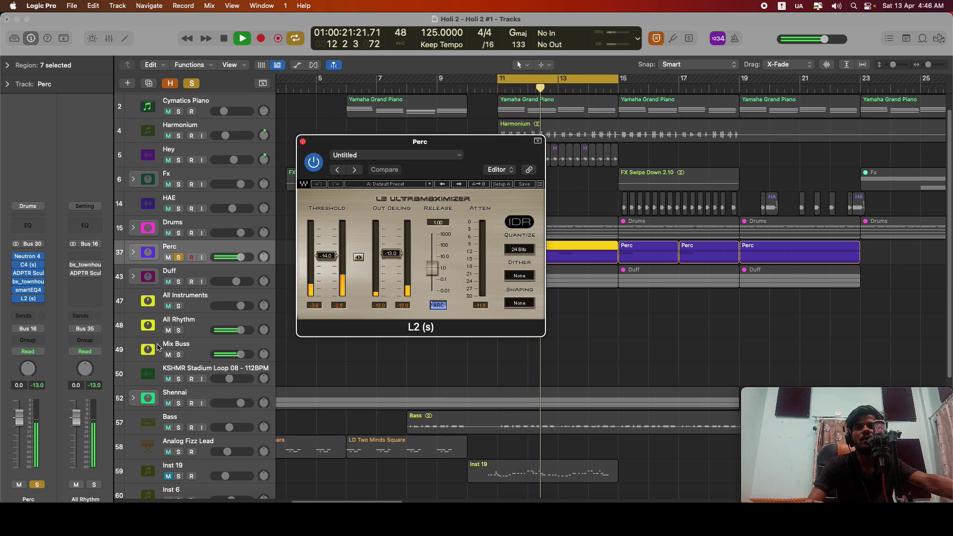
key(space)
Replace the Perc-only solo with the Drums, Perc and Duff stacks soloed together, and select the Drums stack.
click(179, 259)
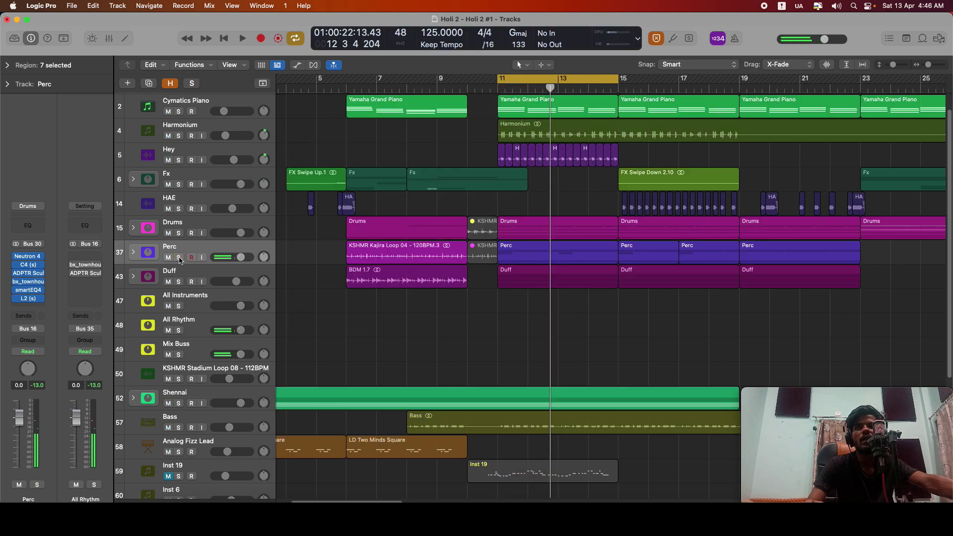
drag(180, 233, 179, 282)
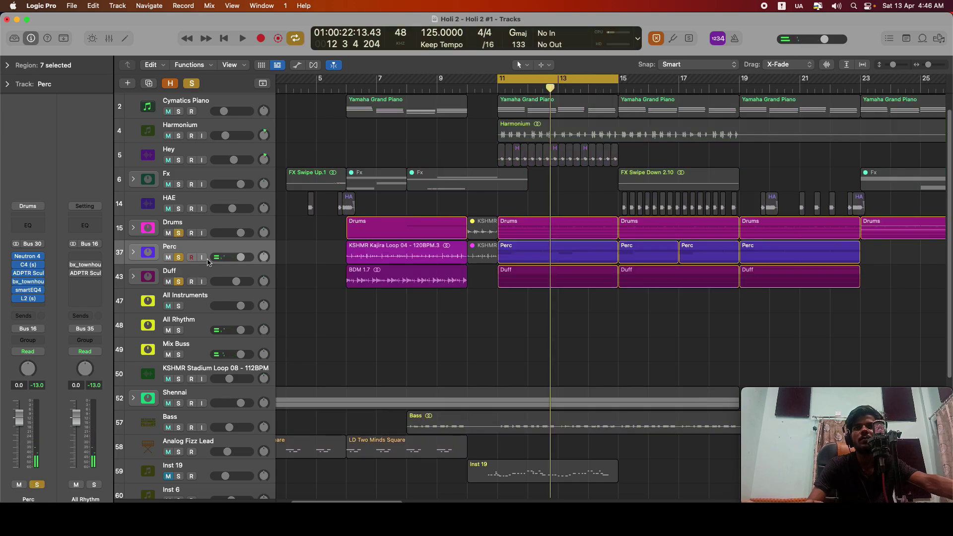
click(222, 234)
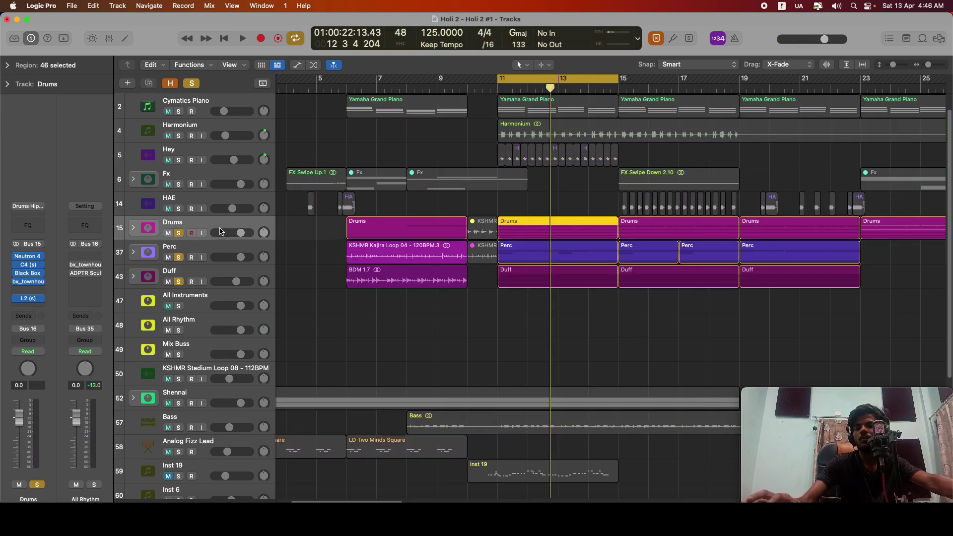
Show the mixer and select the Drums, Perc and Duff channel strips together.
key(x)
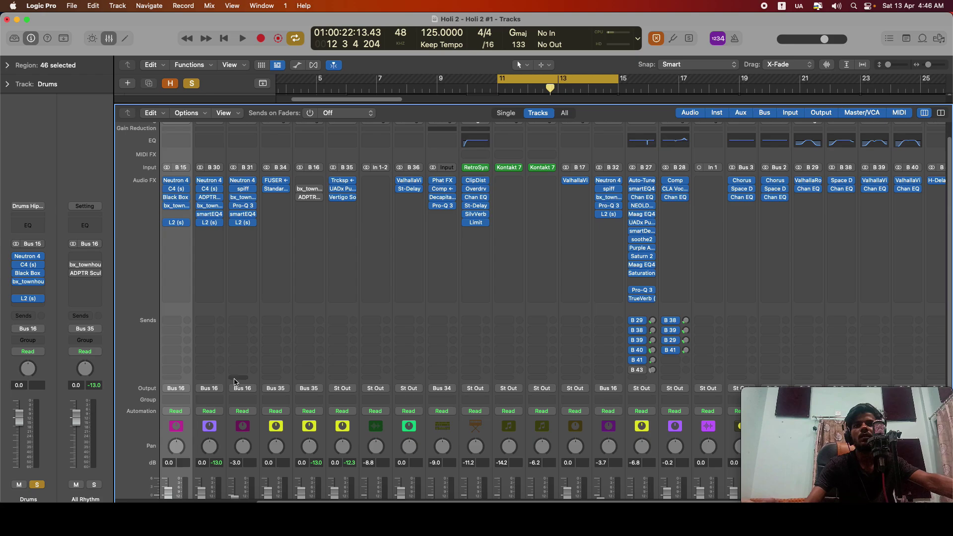
scroll(235, 381, down, 5)
drag(253, 459, 186, 462)
scroll(188, 447, up, 6)
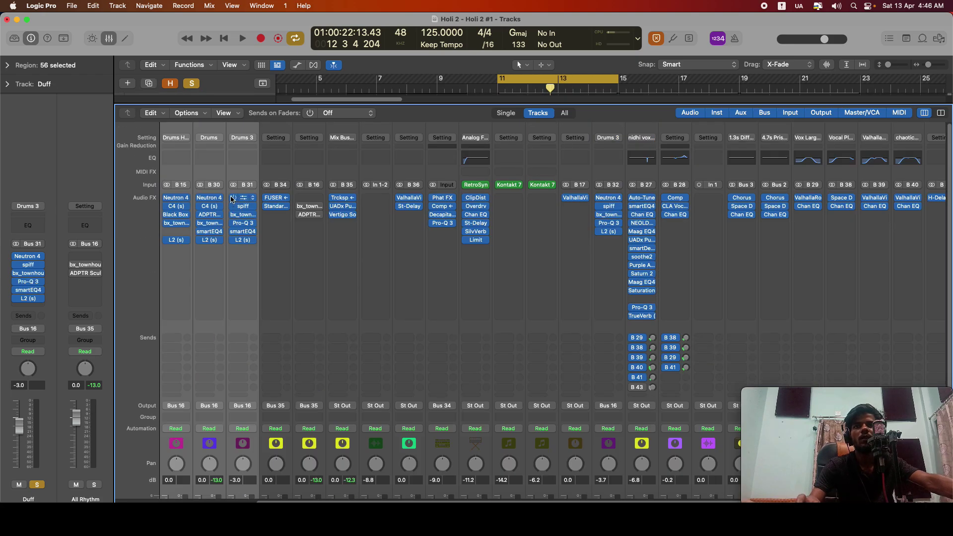
Compare the soloed Drums, Perc and Duff stacks during playback with all their plug-ins bypassed and active, then stop.
drag(232, 198, 229, 241)
key(space)
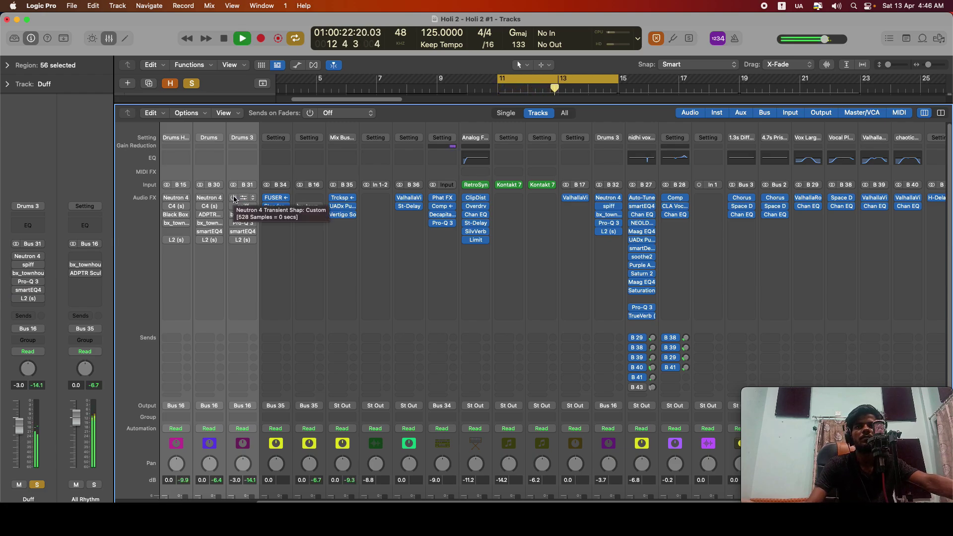
drag(234, 199, 231, 243)
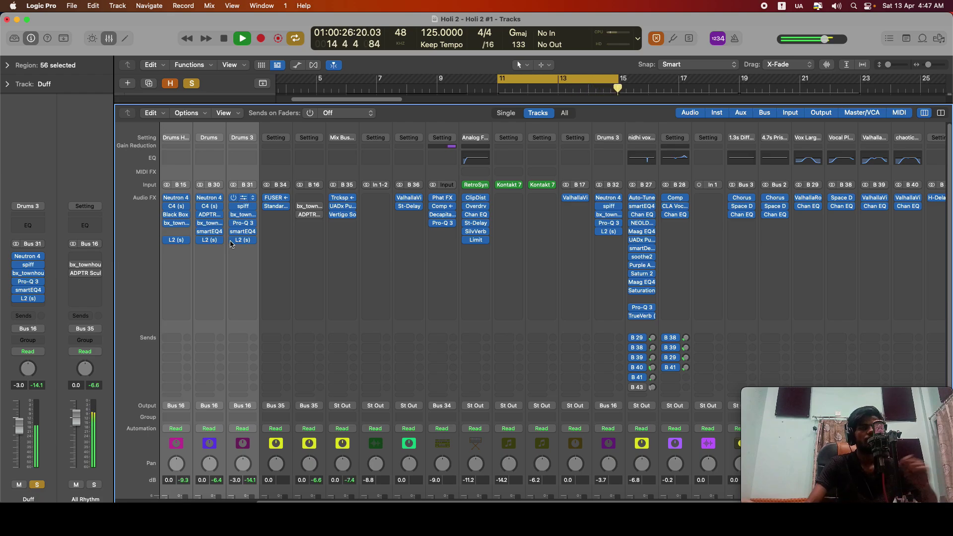
drag(234, 199, 234, 240)
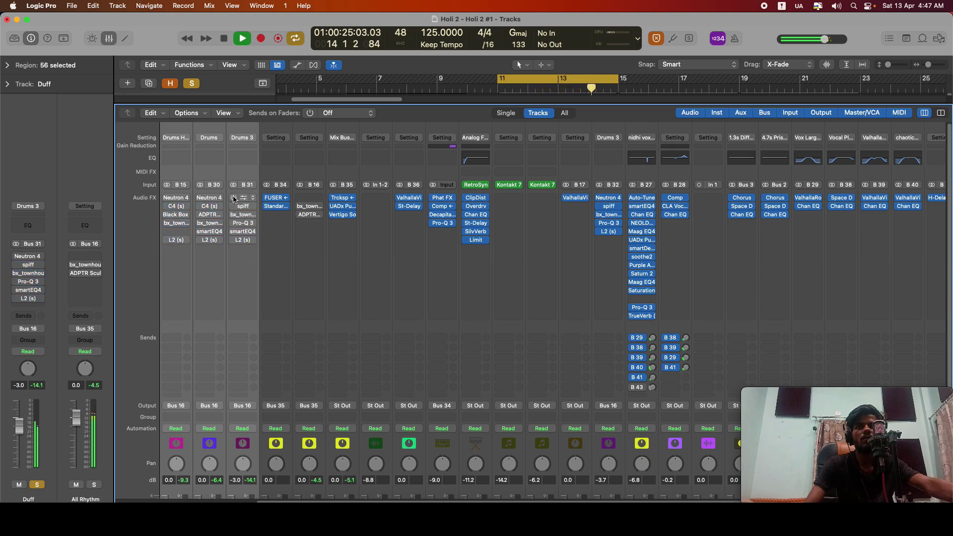
drag(235, 199, 236, 250)
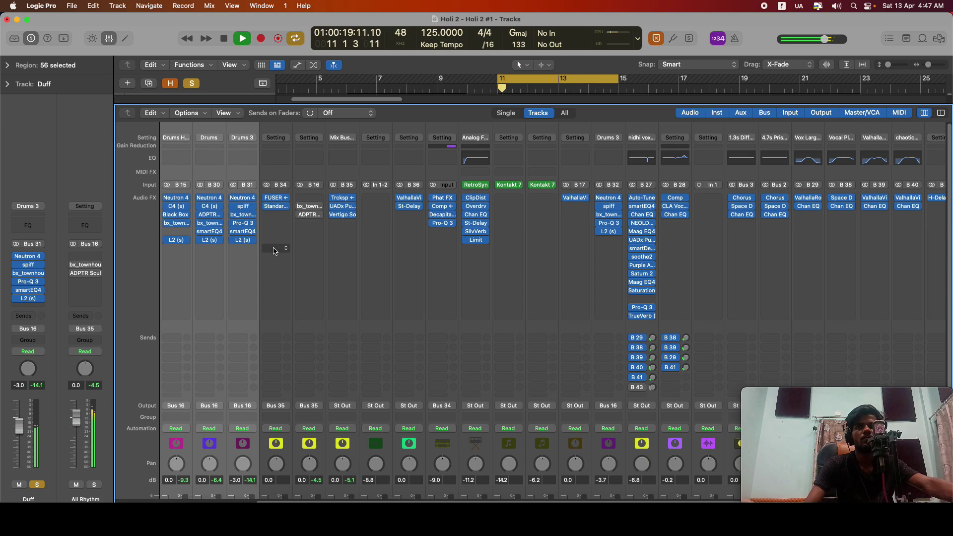
key(space)
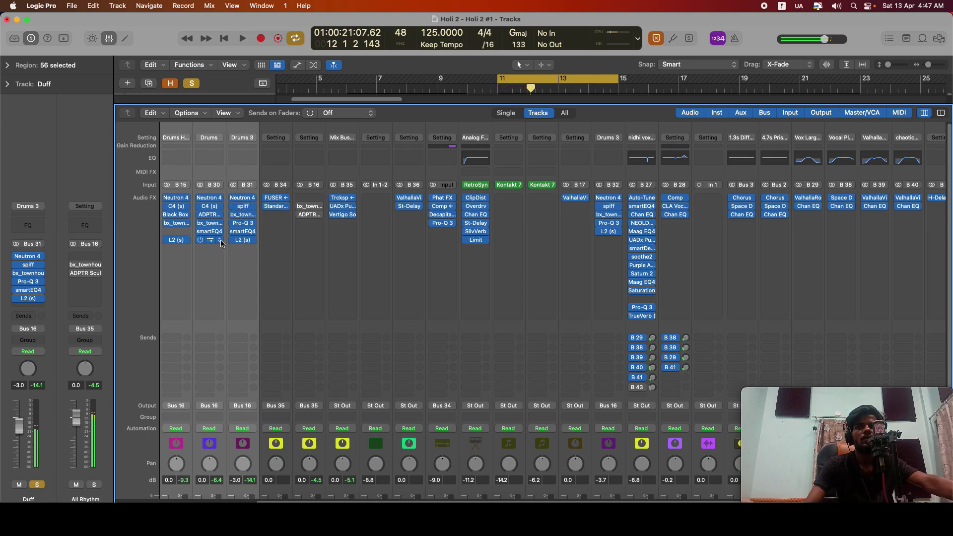
Hide the mixer, turn off cycle mode, and solo The Trance Pluck A Side track along with the rhythm stacks.
click(110, 39)
scroll(448, 206, up, 4)
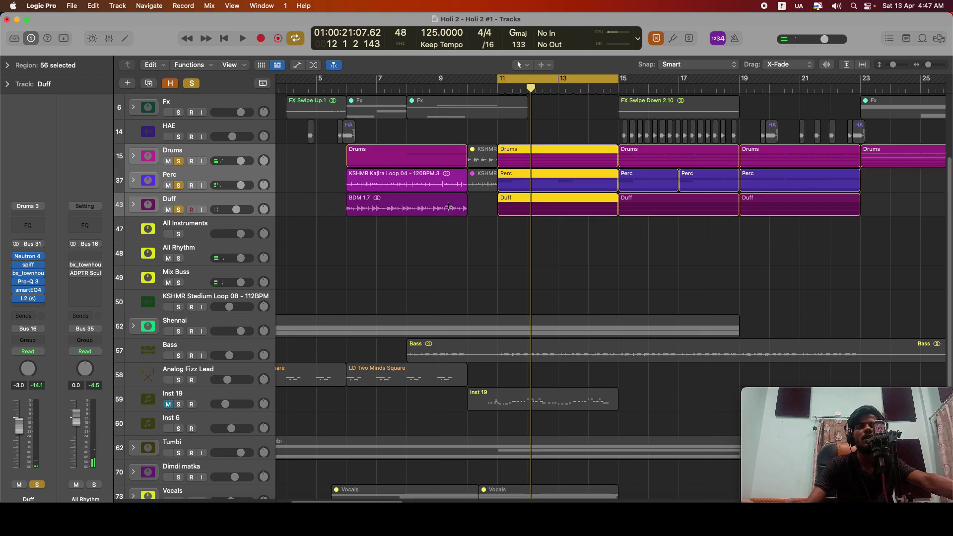
scroll(448, 206, up, 3)
key(c)
scroll(346, 224, up, 2)
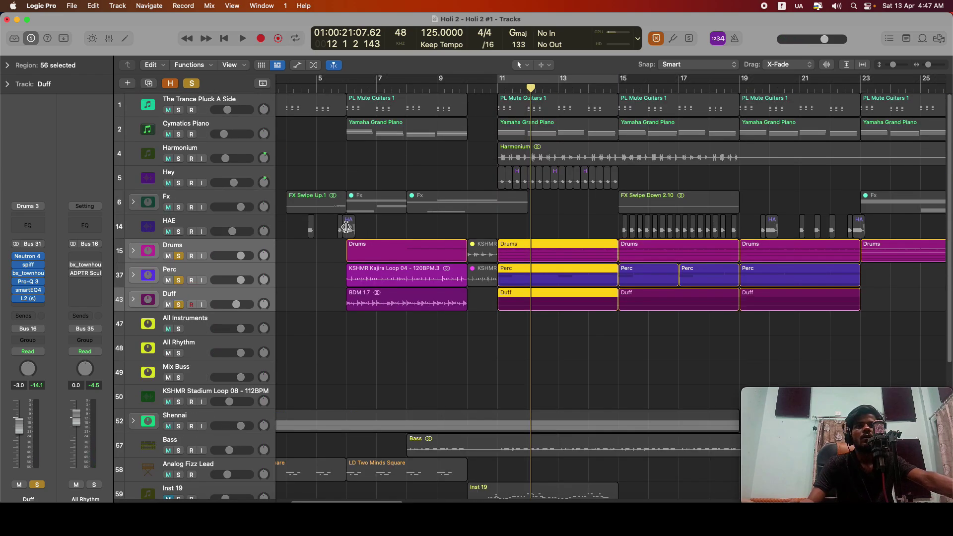
click(178, 110)
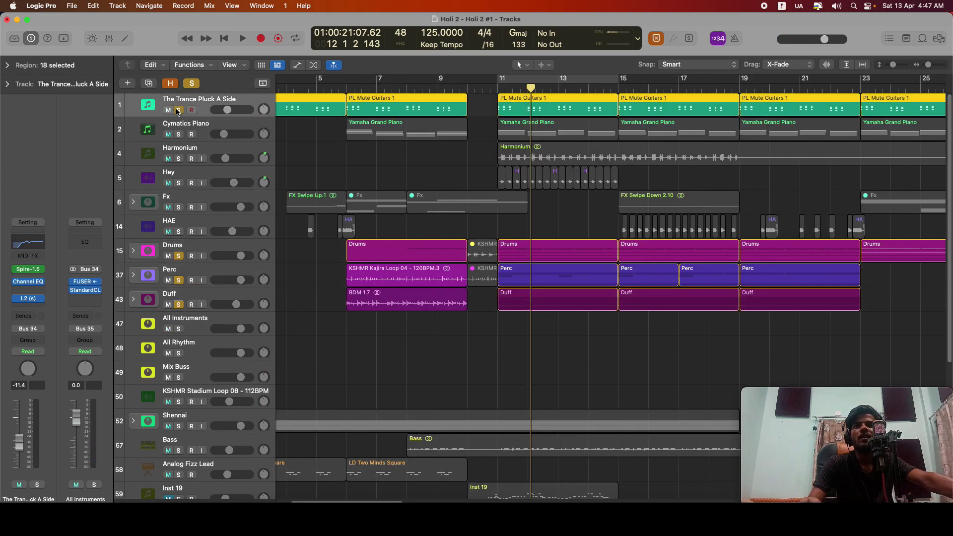
Turn on cycle mode for bars 11 to 15 and unsolo Drums, Perc and Duff, leaving only The Trance Pluck A Side soloed.
click(517, 84)
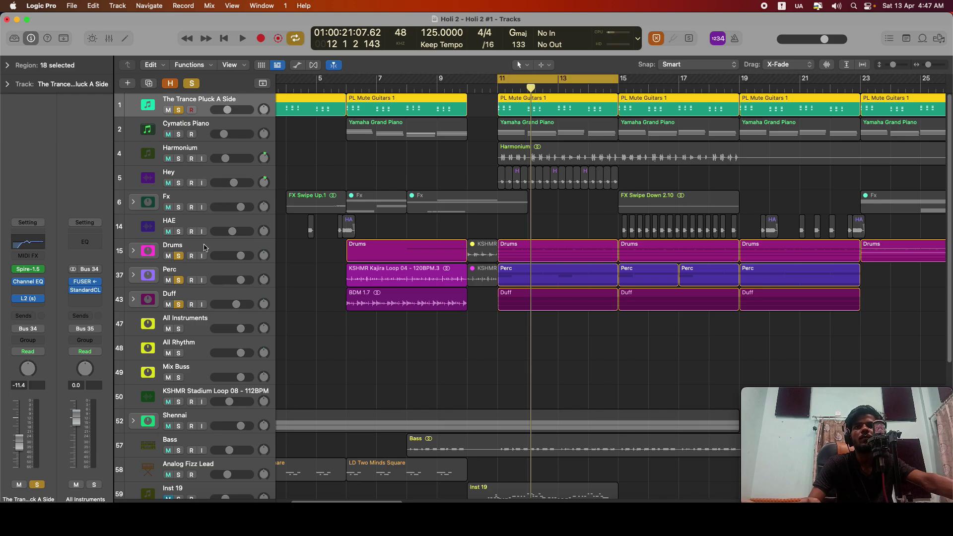
drag(183, 255, 176, 311)
click(213, 107)
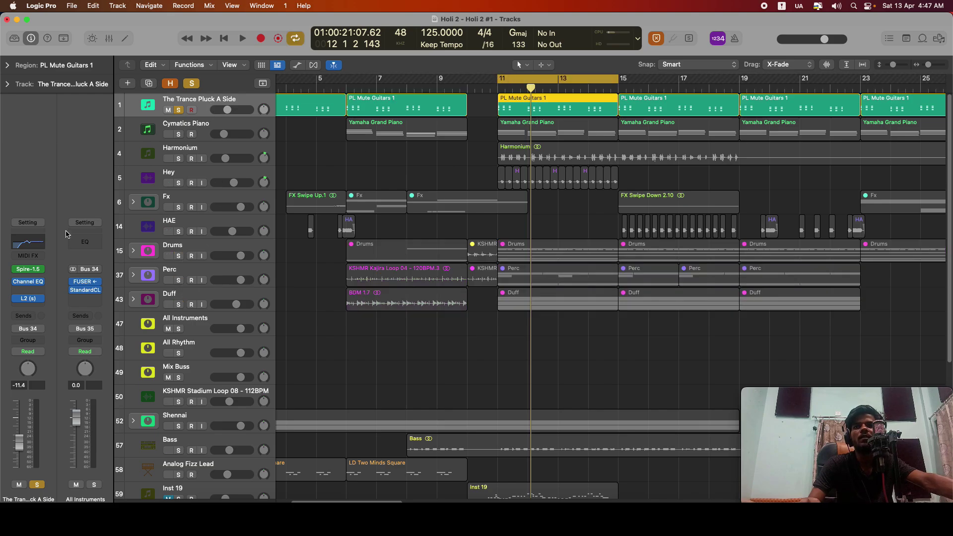
Bypass The Trance Pluck A Side's Channel EQ and L2, then reactivate and inspect the Channel EQ during playback.
click(24, 281)
click(18, 284)
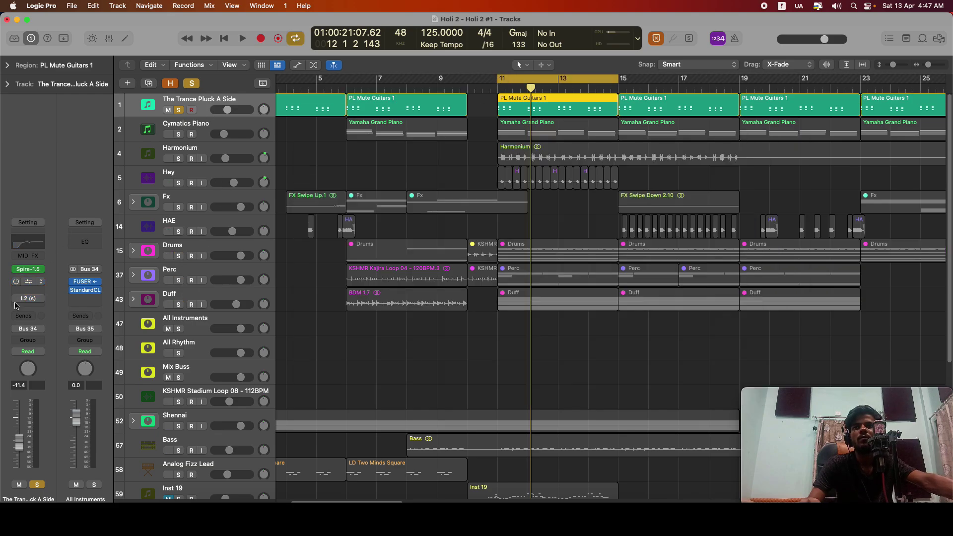
key(space)
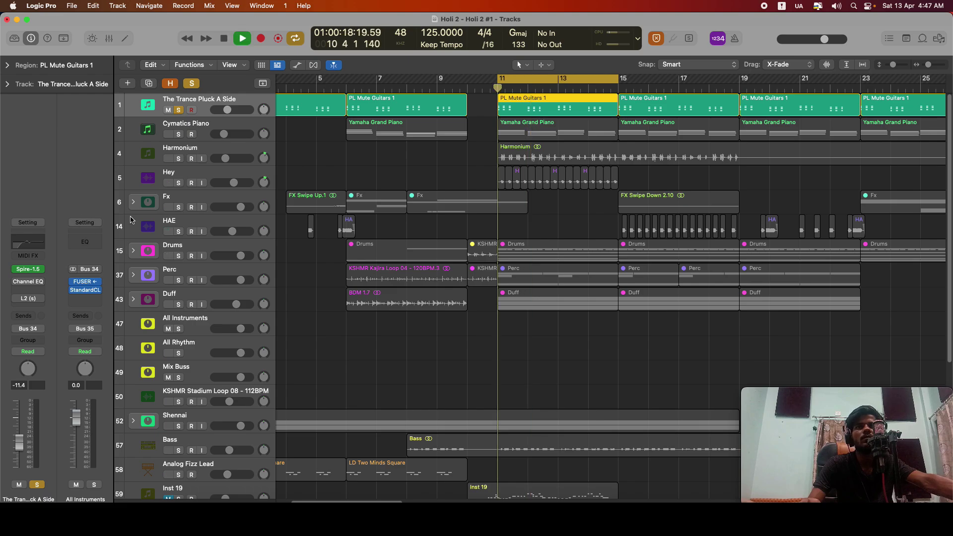
click(24, 281)
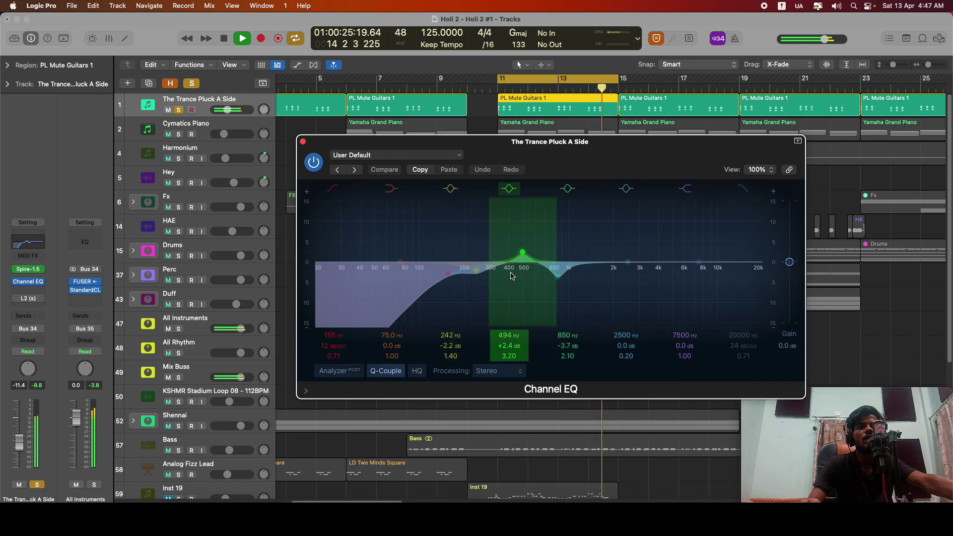
click(303, 142)
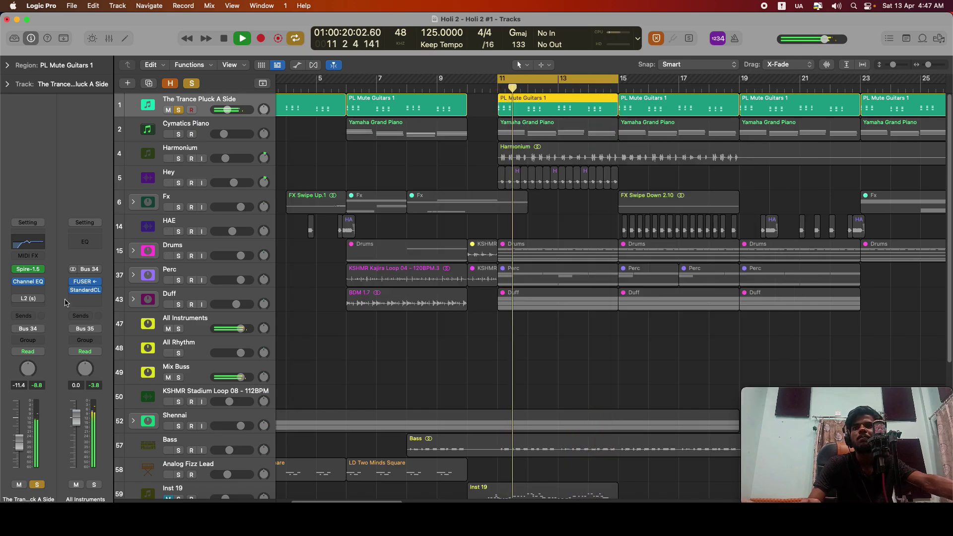
key(space)
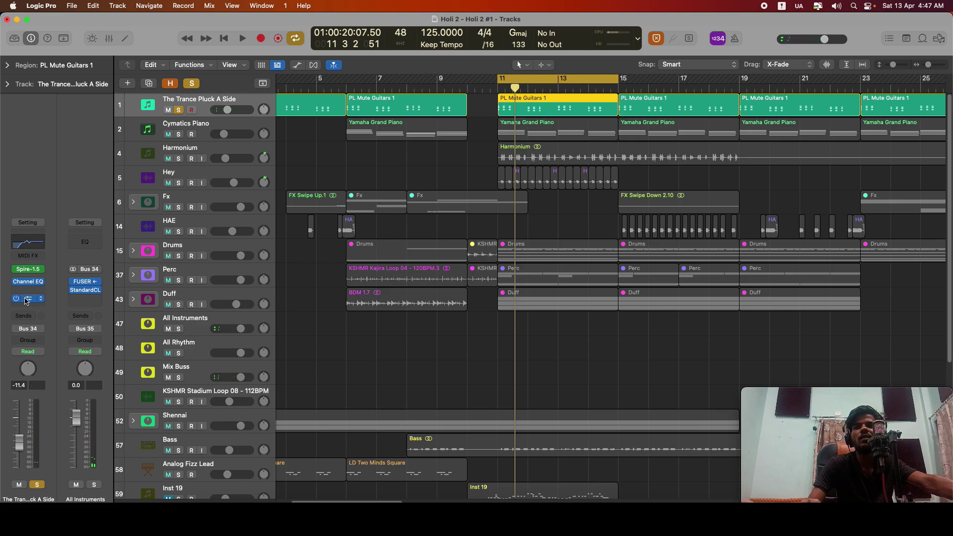
Compare The Trance Pluck A Side with its L2 limiter bypassed and active during playback, and inspect the limiter's settings.
key(space)
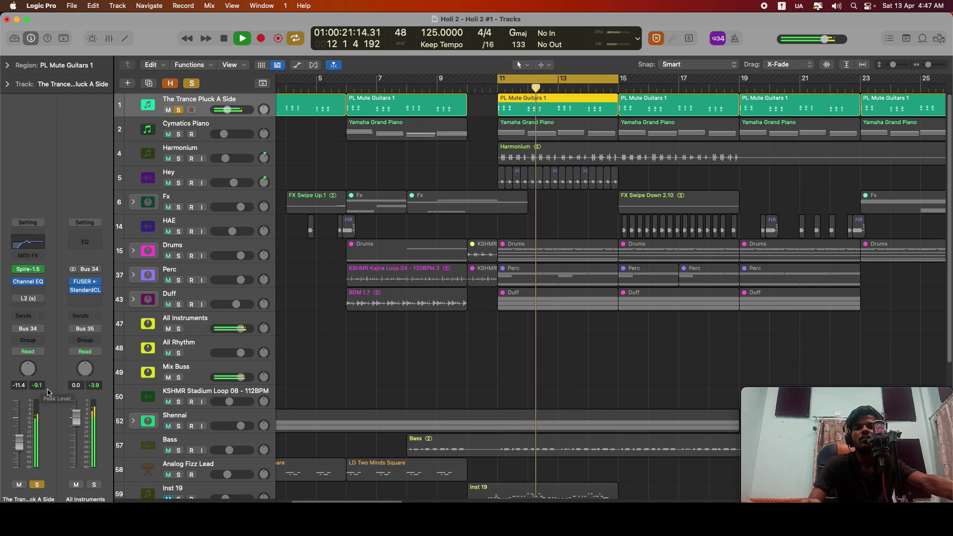
key(space)
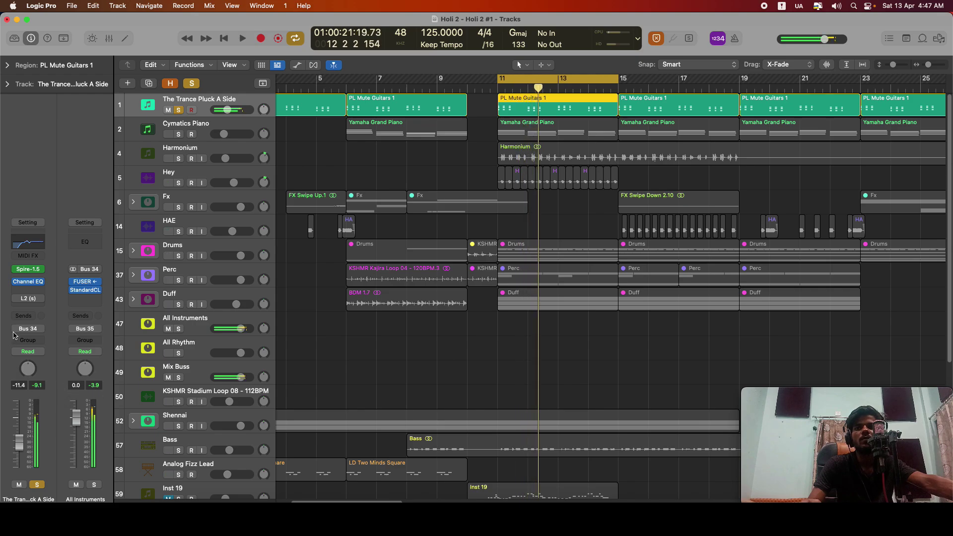
key(space)
click(27, 299)
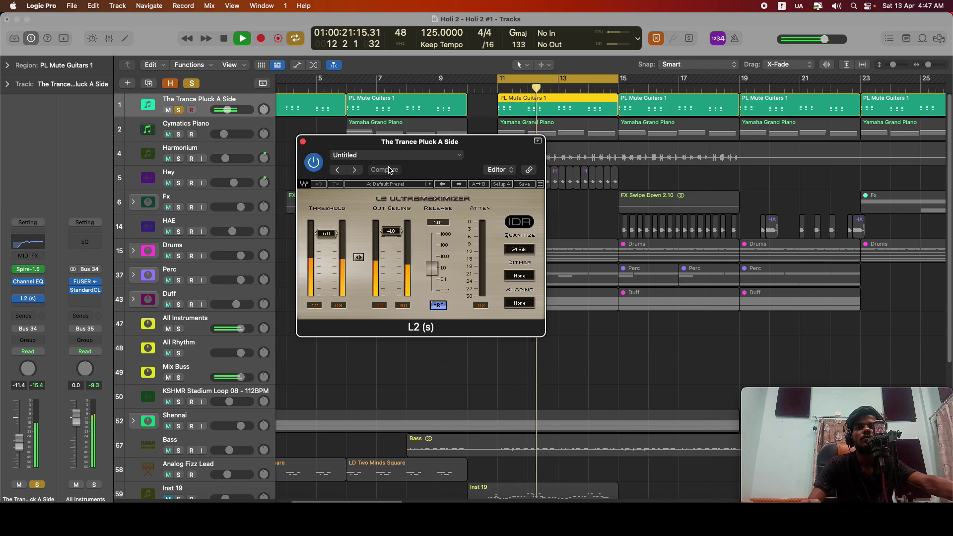
key(space)
click(302, 142)
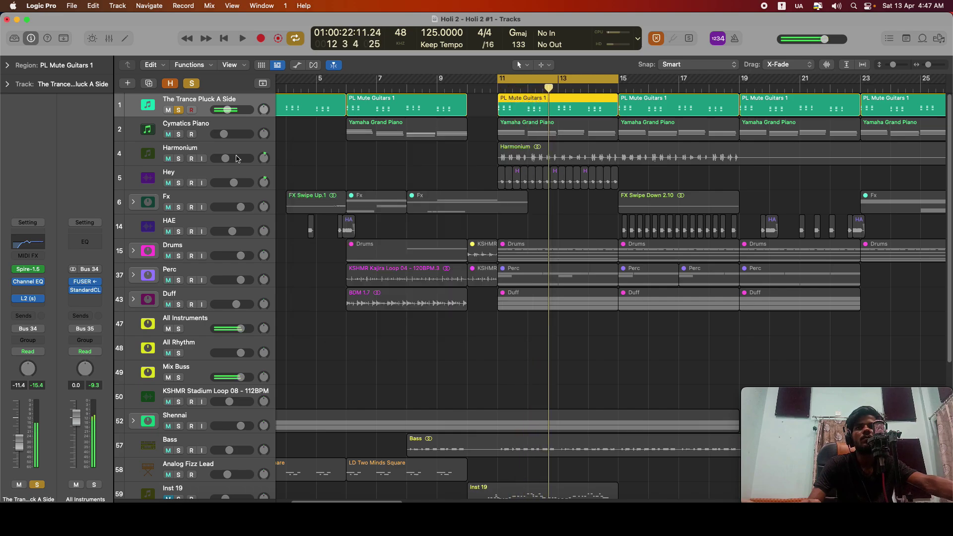
Switch the solo from The Trance Pluck A Side to the Cymatics Piano track and open its Multipressor.
click(175, 134)
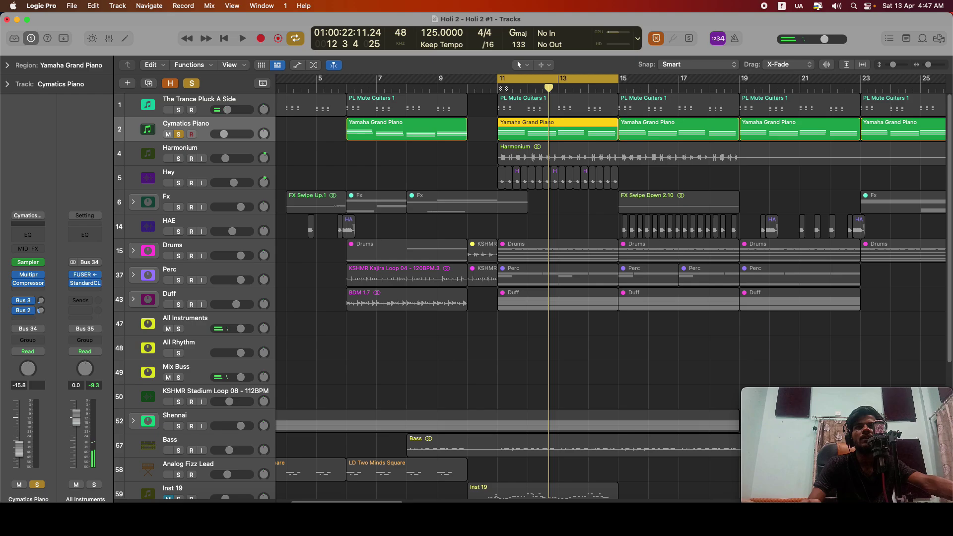
key(space)
click(31, 276)
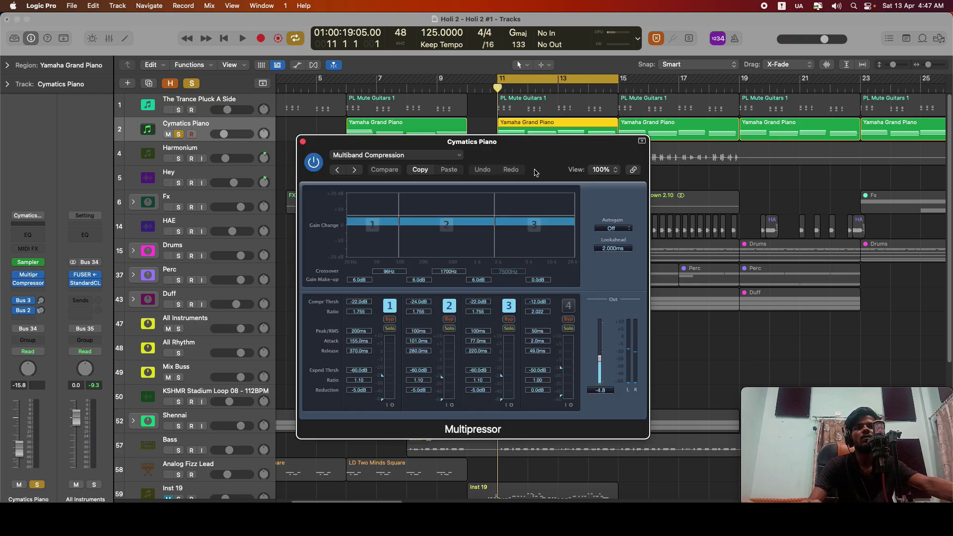
Compare the Cymatics Piano with its Multipressor active and bypassed during playback, then close the plug-in and stop.
key(space)
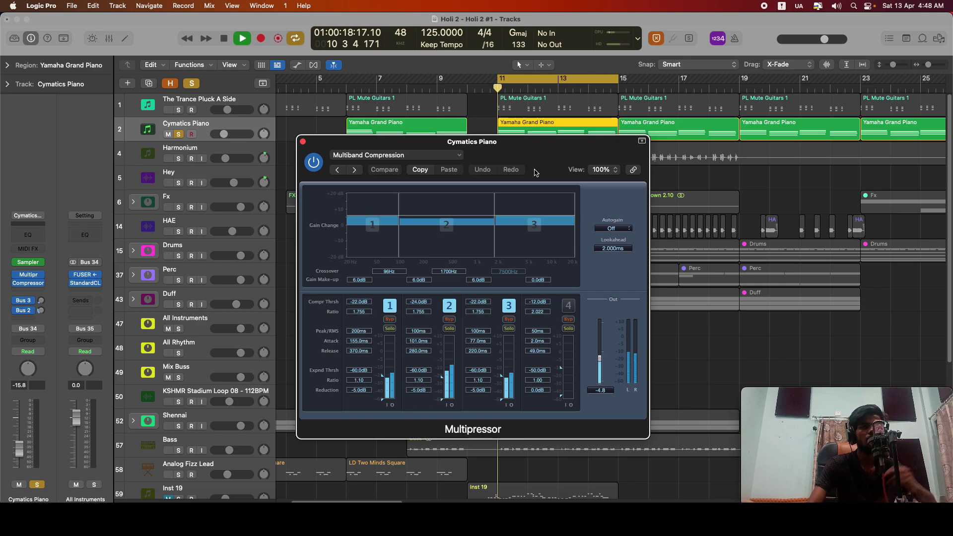
click(16, 274)
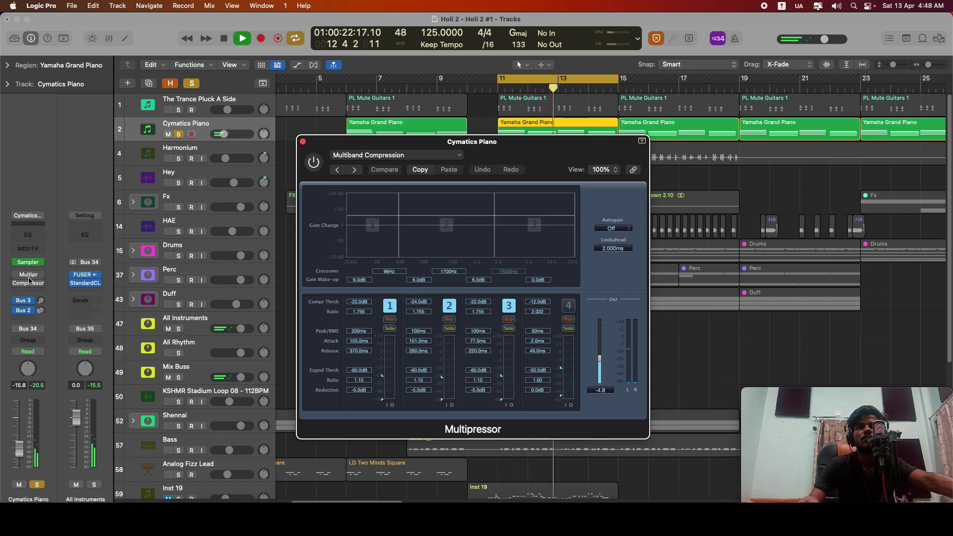
click(16, 274)
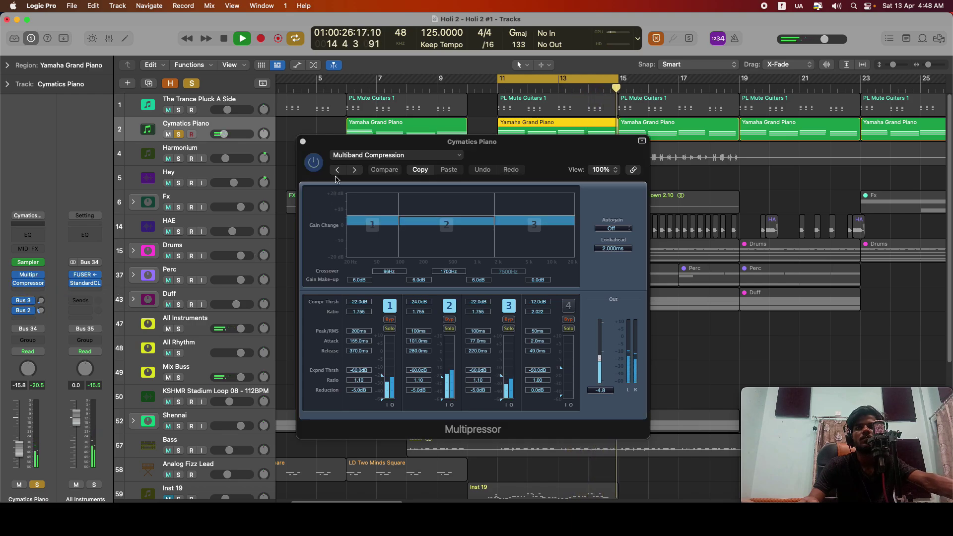
click(303, 142)
key(space)
Inspect the Cymatics Piano's Compressor settings while playing the track, then stop and close the plug-in.
click(29, 284)
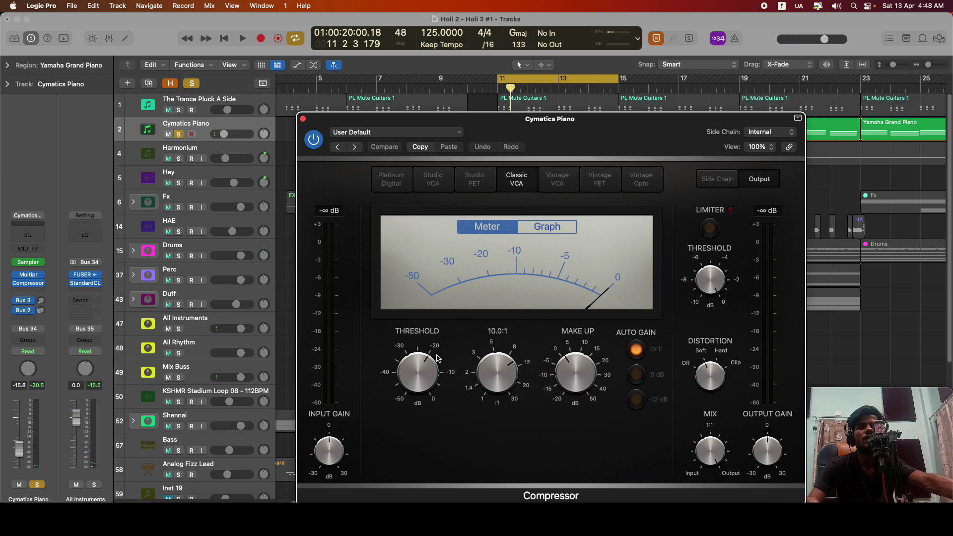
key(space)
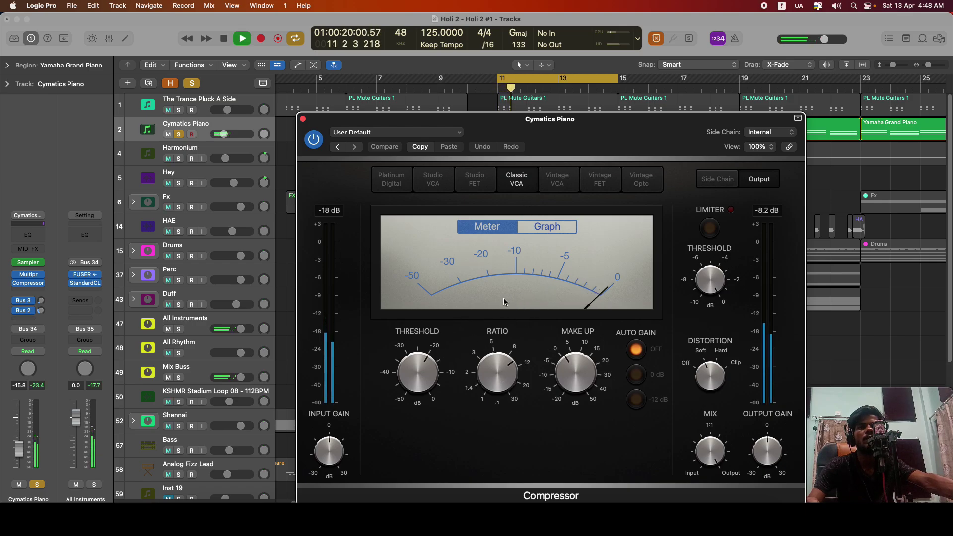
key(space)
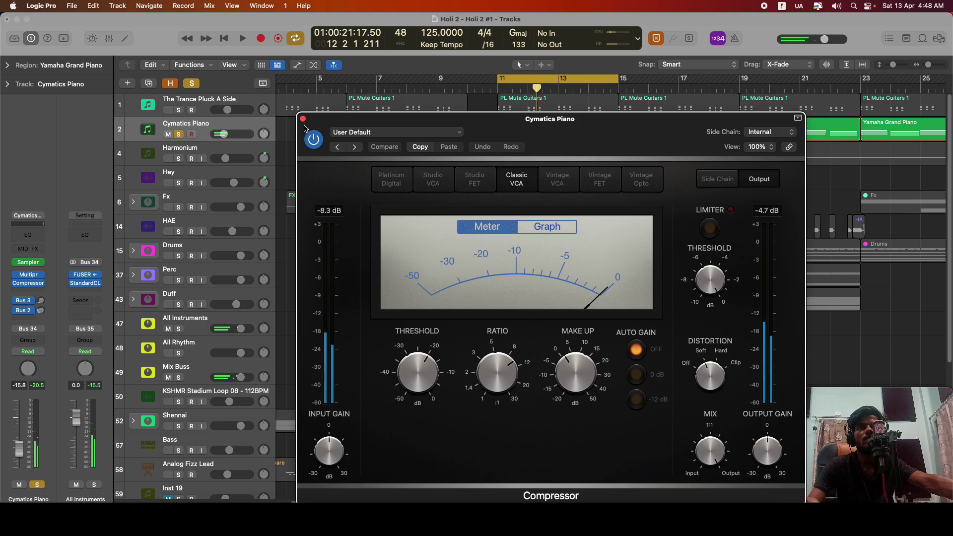
click(303, 119)
Unsolo the Cymatics Piano, then select and solo the Harmonium track.
click(177, 134)
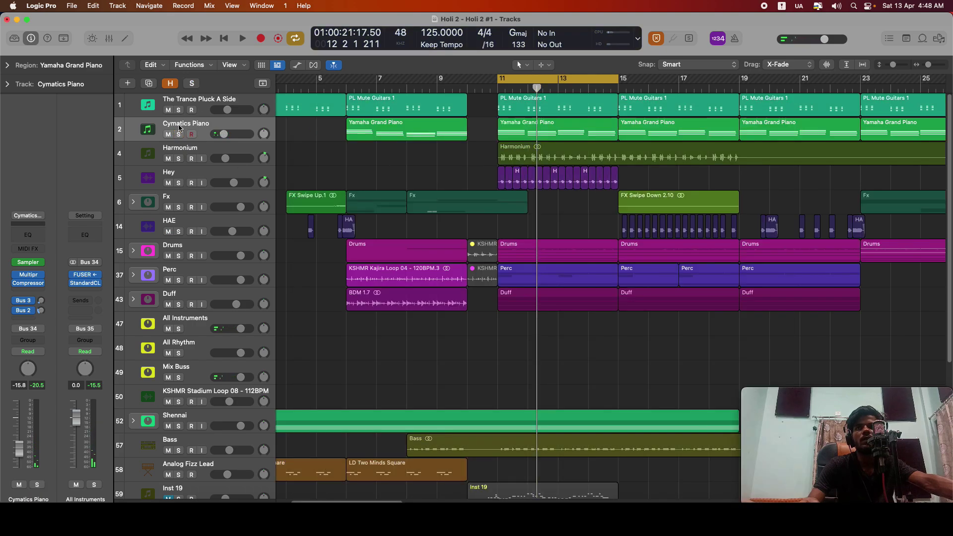
click(198, 149)
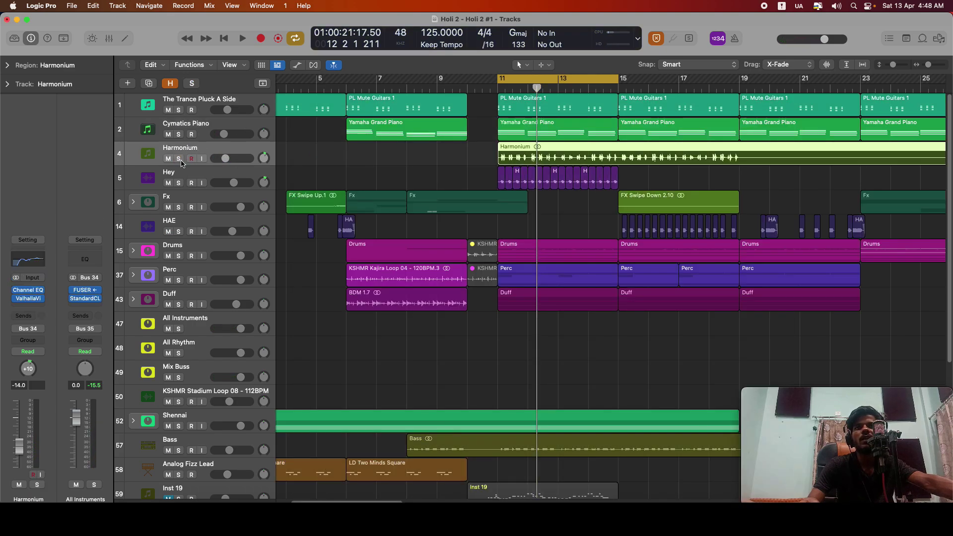
click(179, 159)
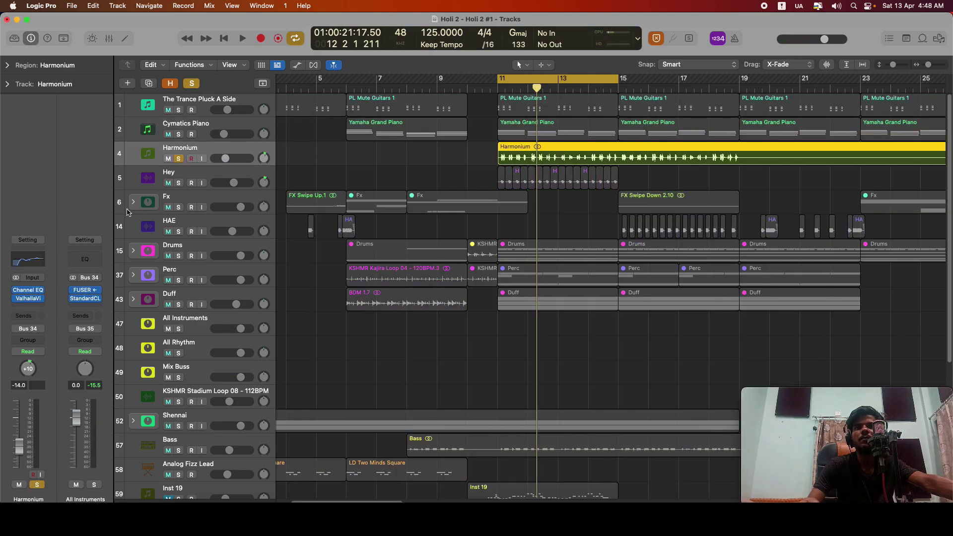
Compare the Harmonium with its Channel EQ bypassed and active during playback while its reverb is bypassed, then close the EQ and stop.
click(28, 292)
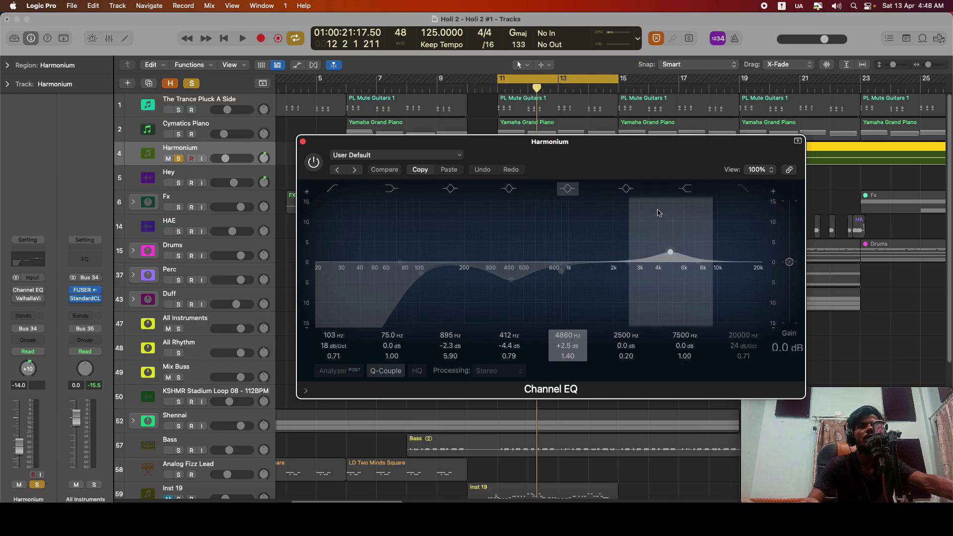
key(space)
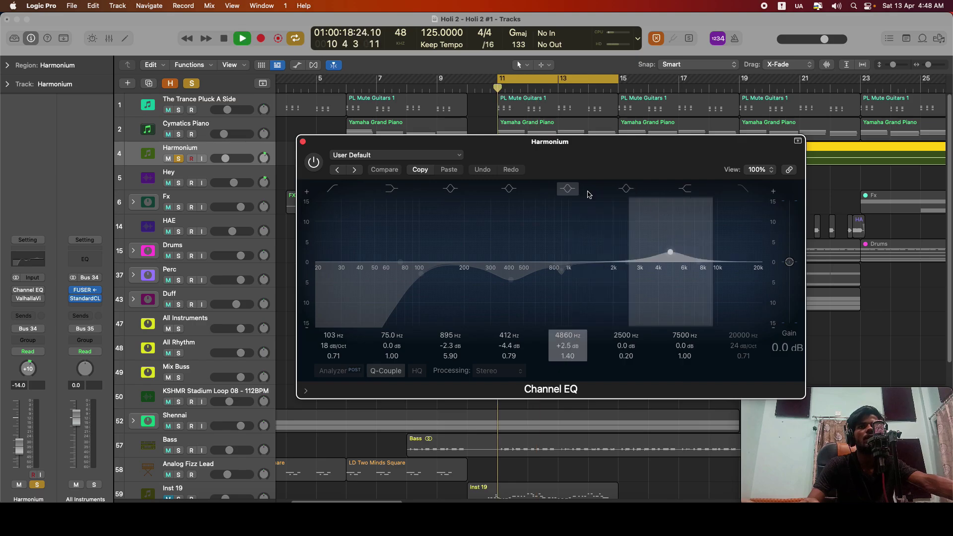
click(312, 163)
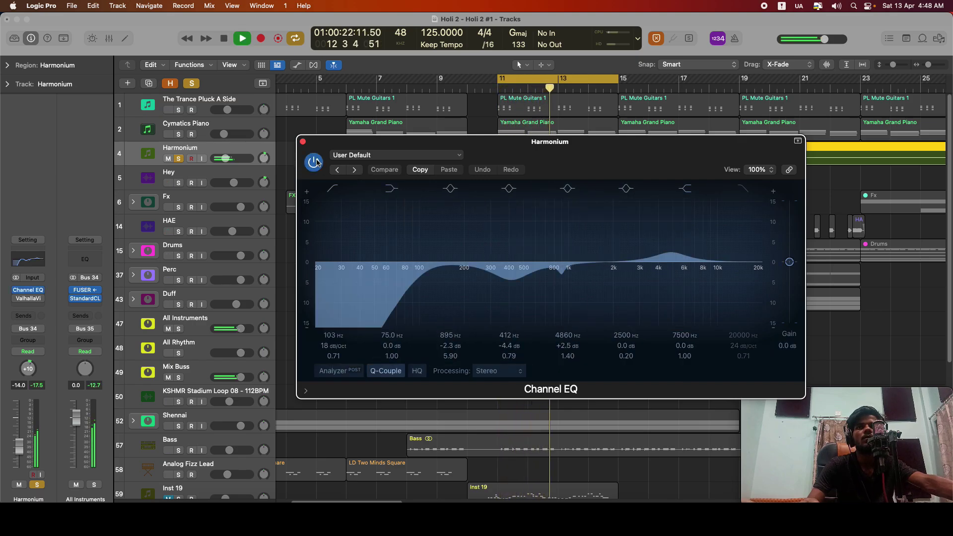
click(314, 162)
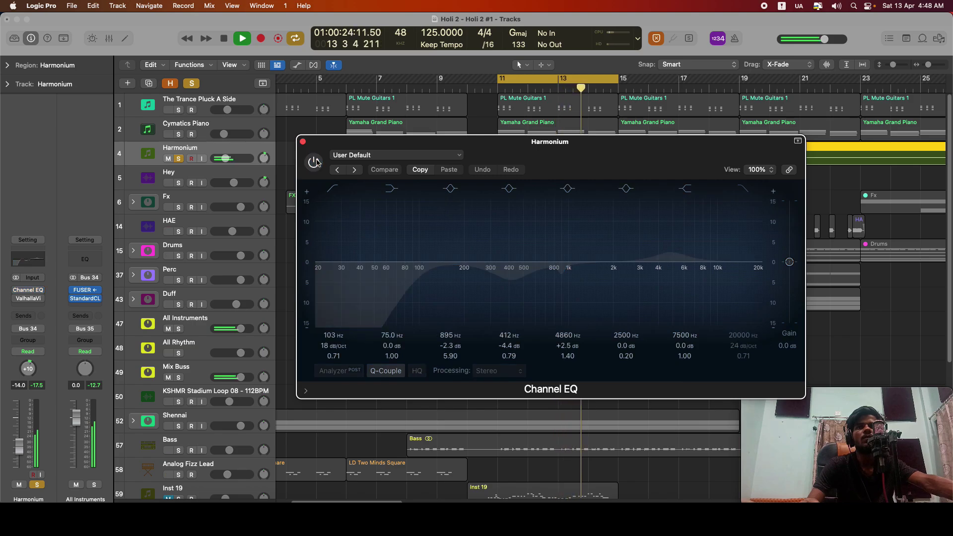
click(314, 162)
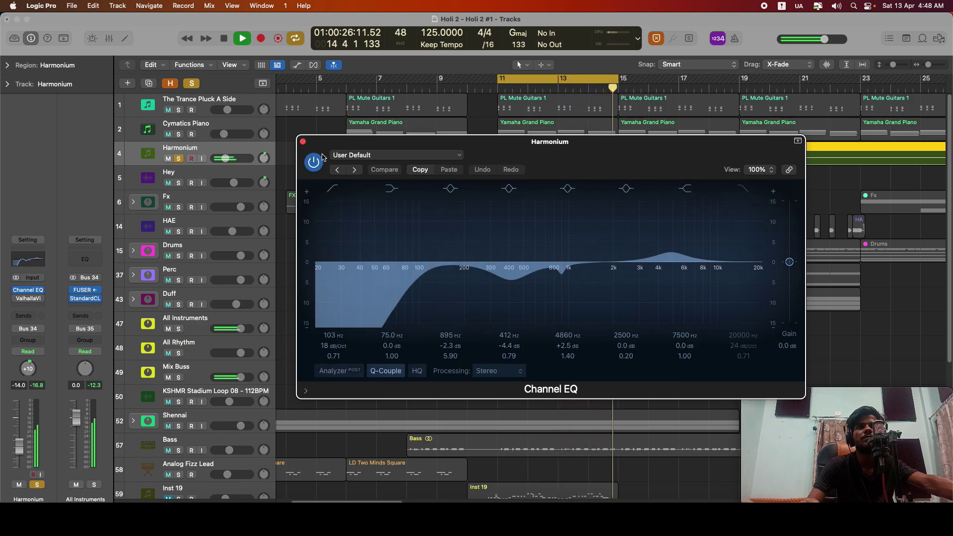
click(303, 141)
key(space)
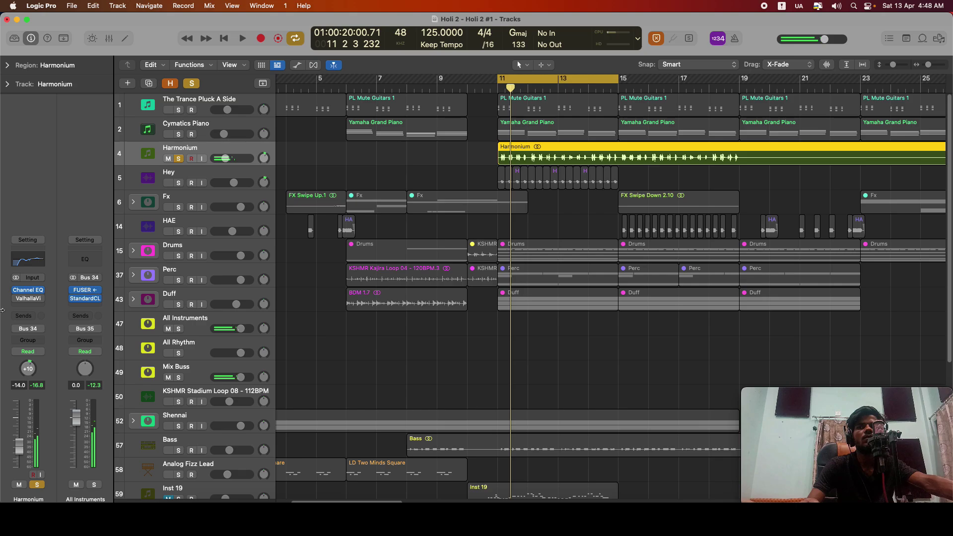
Compare the Harmonium with its ValhallaVintageVerb active and bypassed during playback, then close the reverb and stop.
click(31, 298)
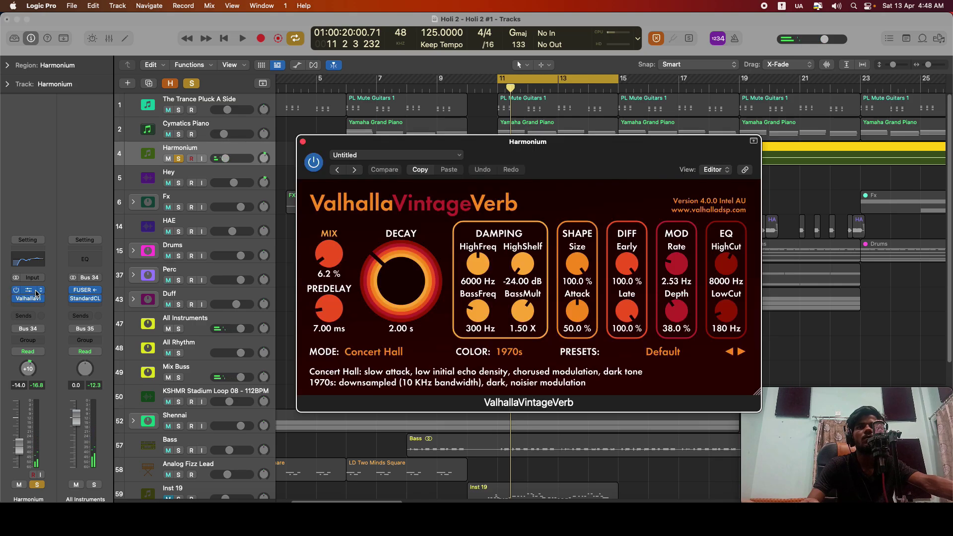
drag(319, 146, 314, 155)
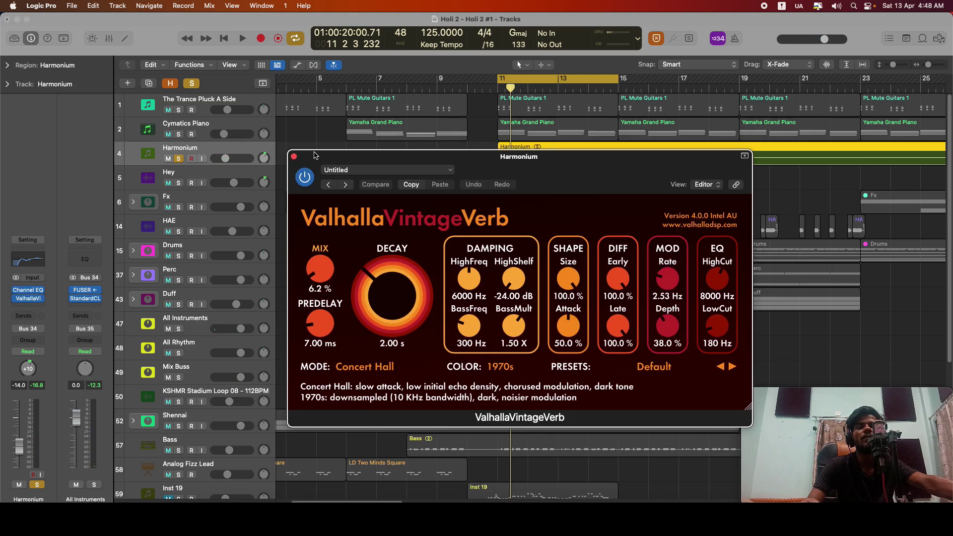
key(space)
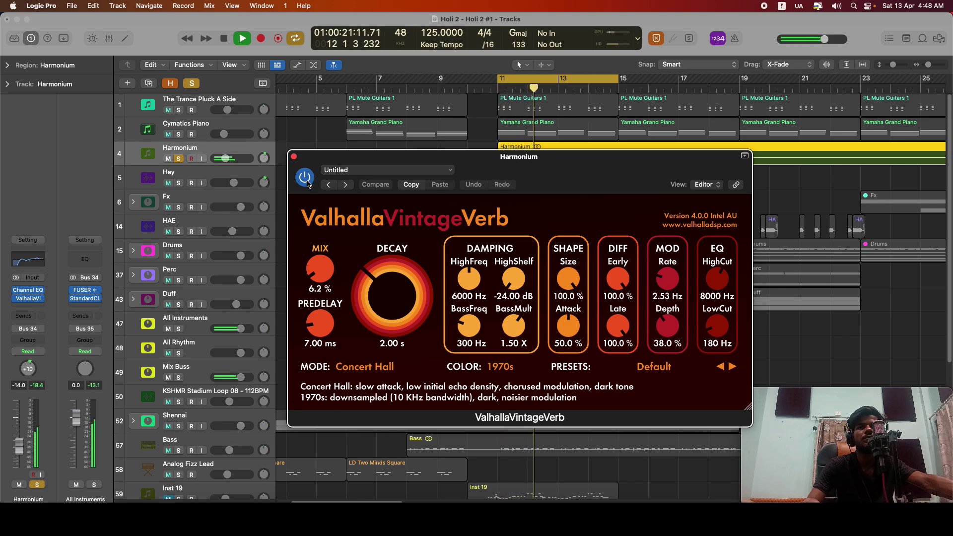
click(307, 181)
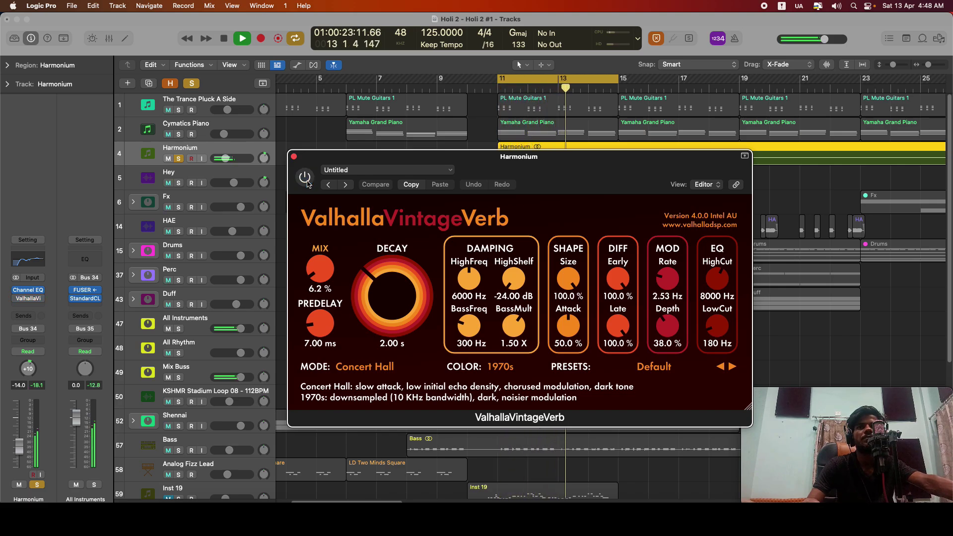
key(space)
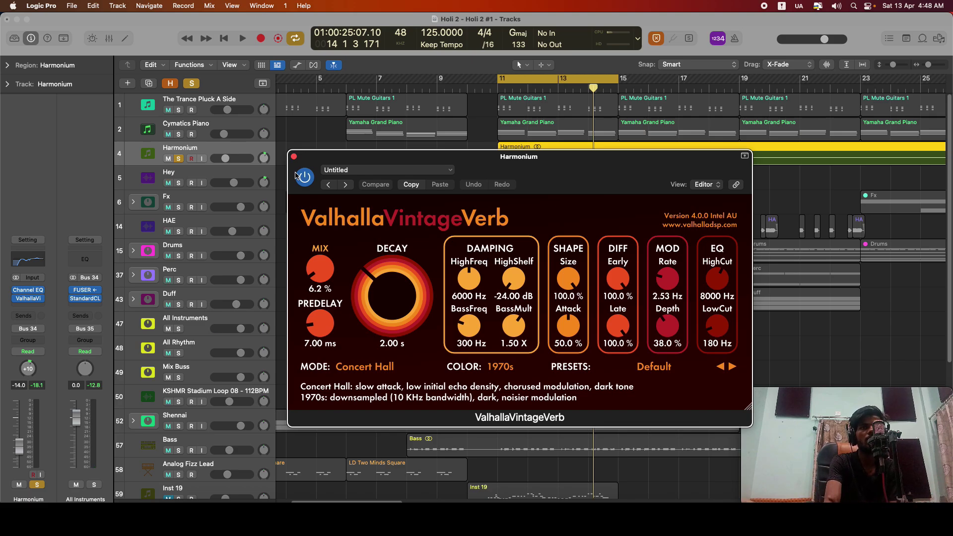
key(space)
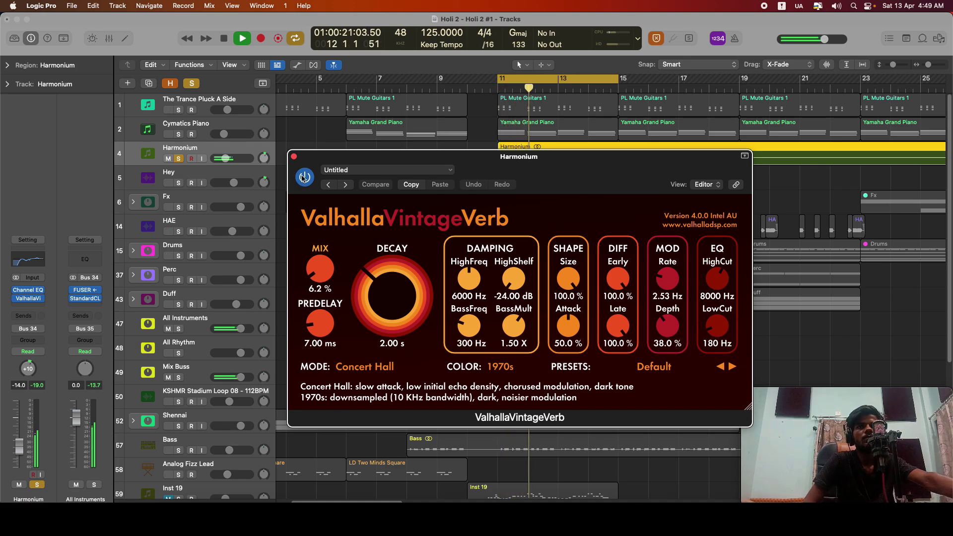
click(303, 178)
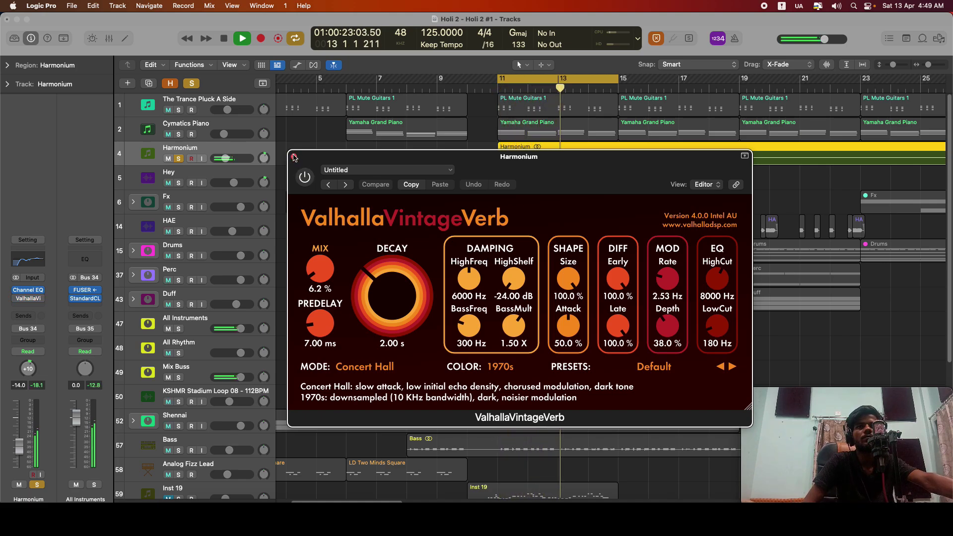
click(303, 177)
click(294, 157)
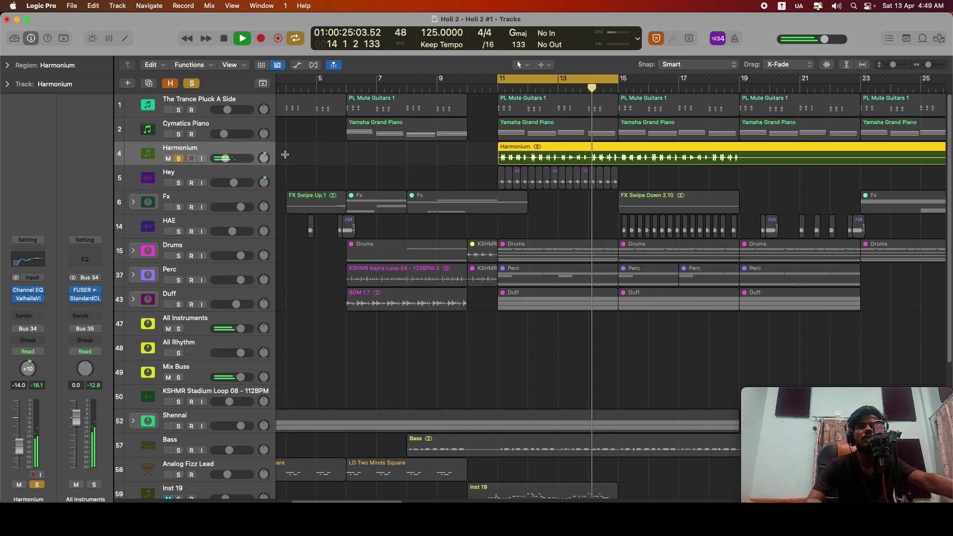
key(space)
Unsolo the Harmonium, then select and solo the Hey track.
click(179, 159)
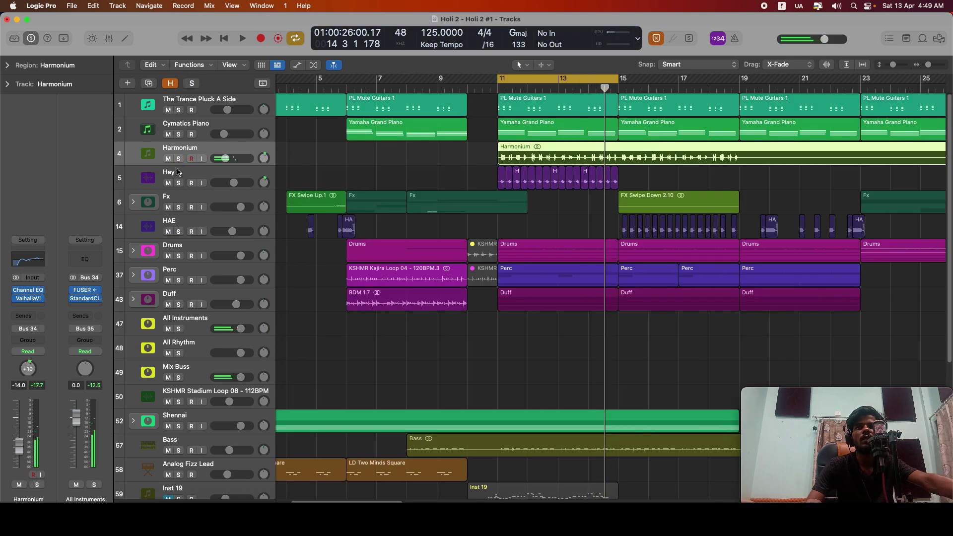
click(179, 172)
click(178, 183)
Inspect the Hey track's Channel EQ curve during playback, then close the EQ and stop.
click(28, 175)
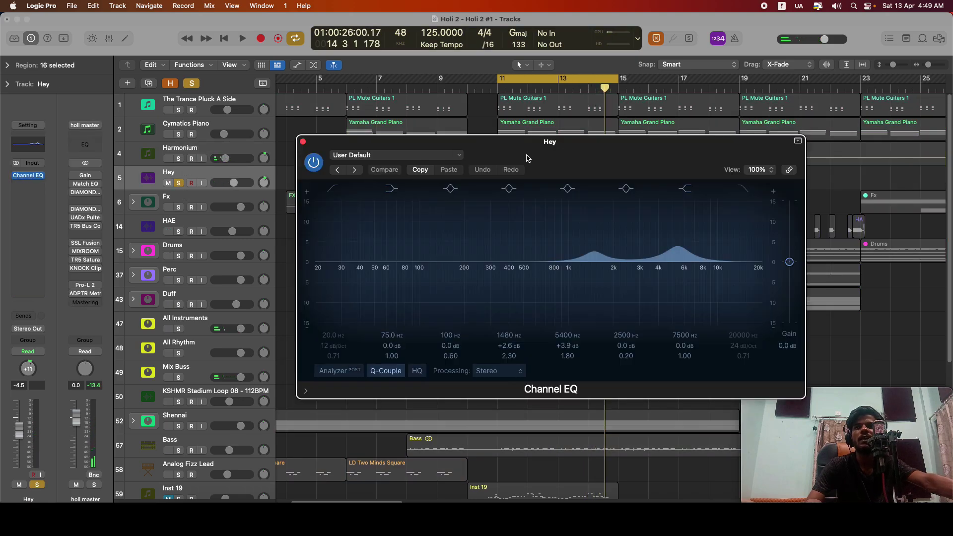
key(space)
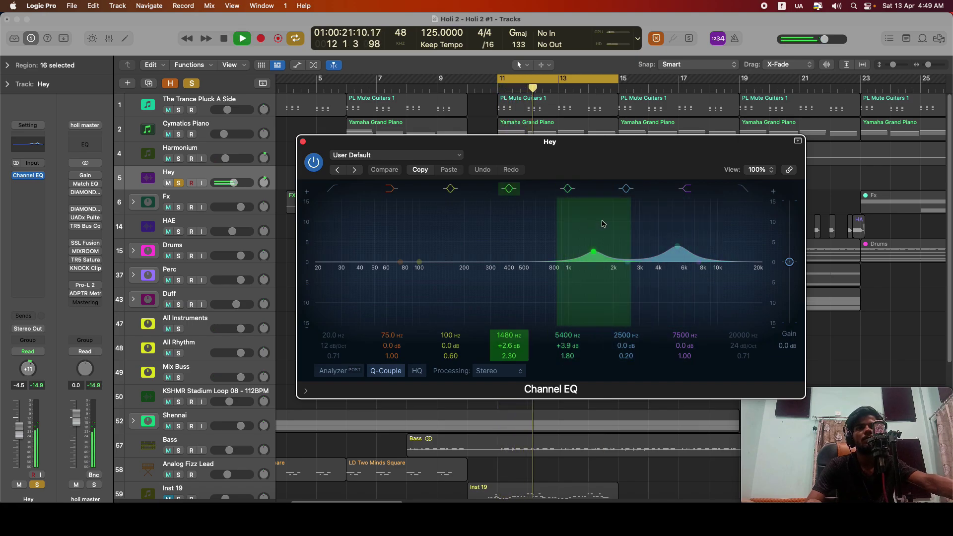
click(303, 142)
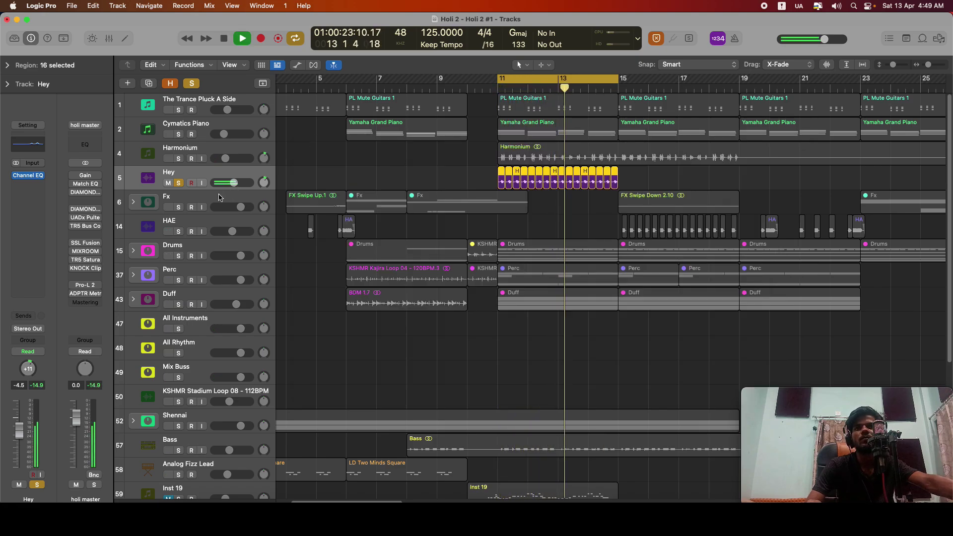
key(space)
Unsolo the Hey track, then select and solo the Bass track.
key(s)
scroll(365, 223, down, 2)
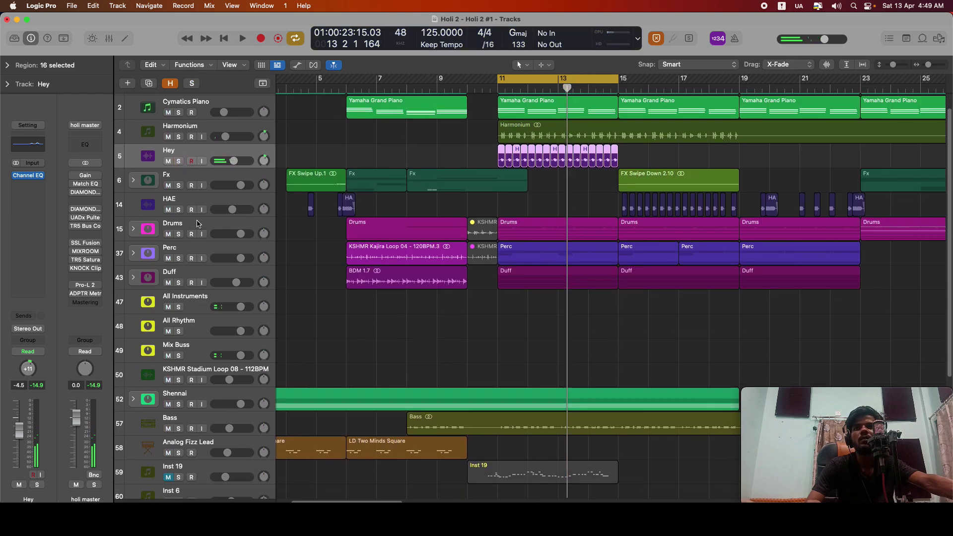
click(214, 221)
scroll(221, 207, up, 2)
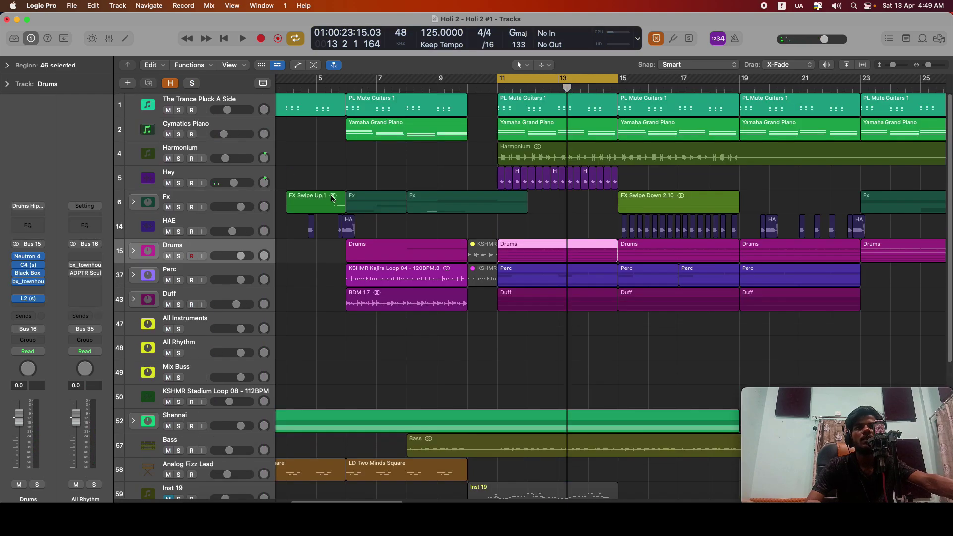
scroll(453, 236, down, 8)
click(185, 241)
key(s)
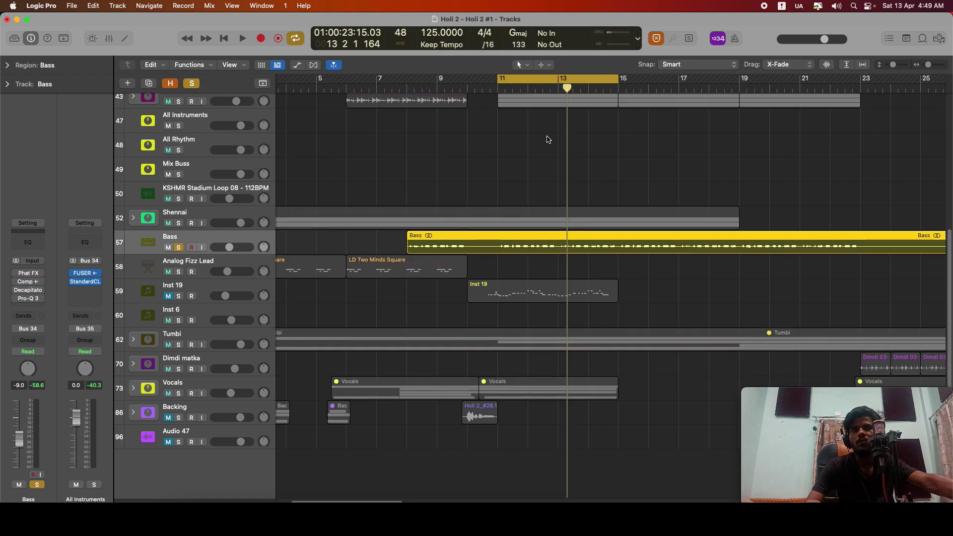
Play the soloed Bass with all of its plug-ins bypassed, then stop.
key(space)
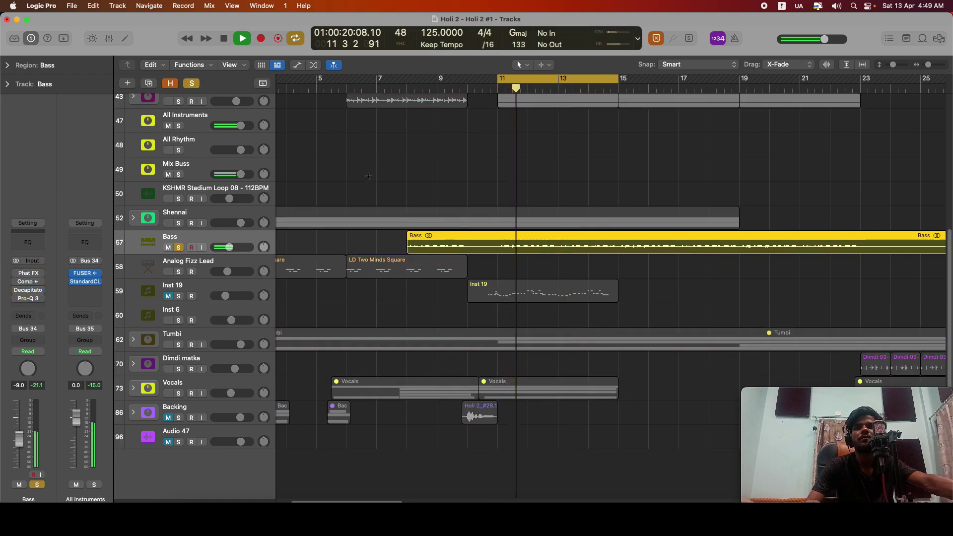
mouse_move(74, 275)
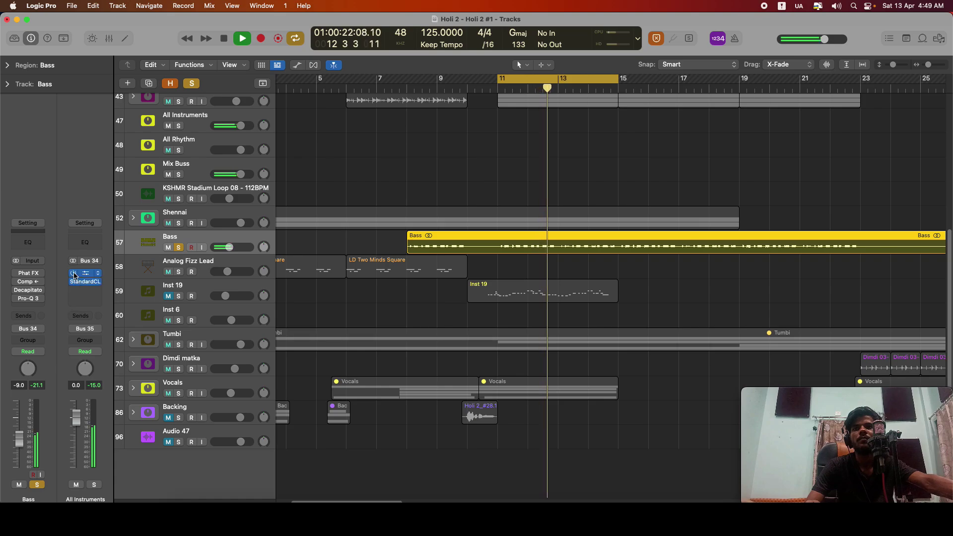
mouse_move(21, 277)
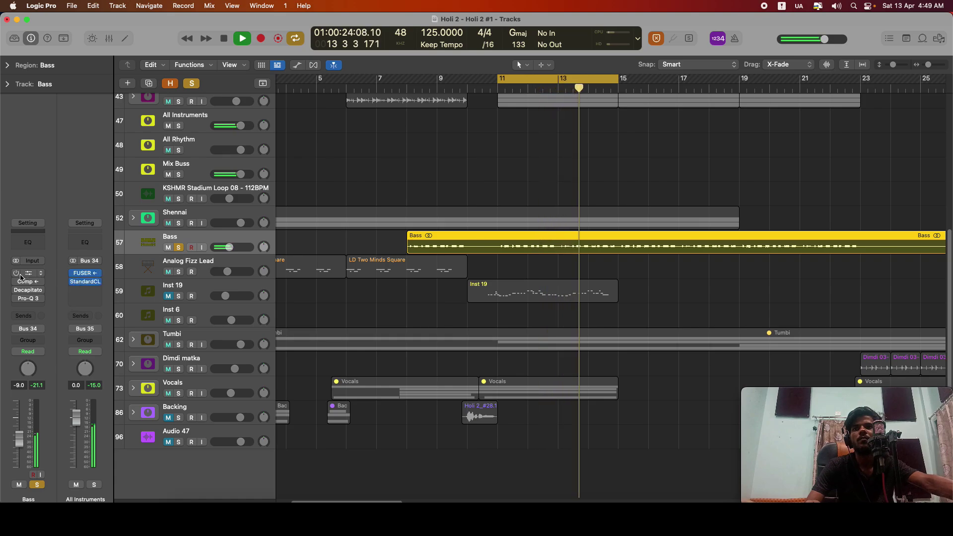
key(space)
Activate Phat FX on the Bass and review its settings during playback, then close it.
click(19, 274)
click(39, 273)
click(12, 279)
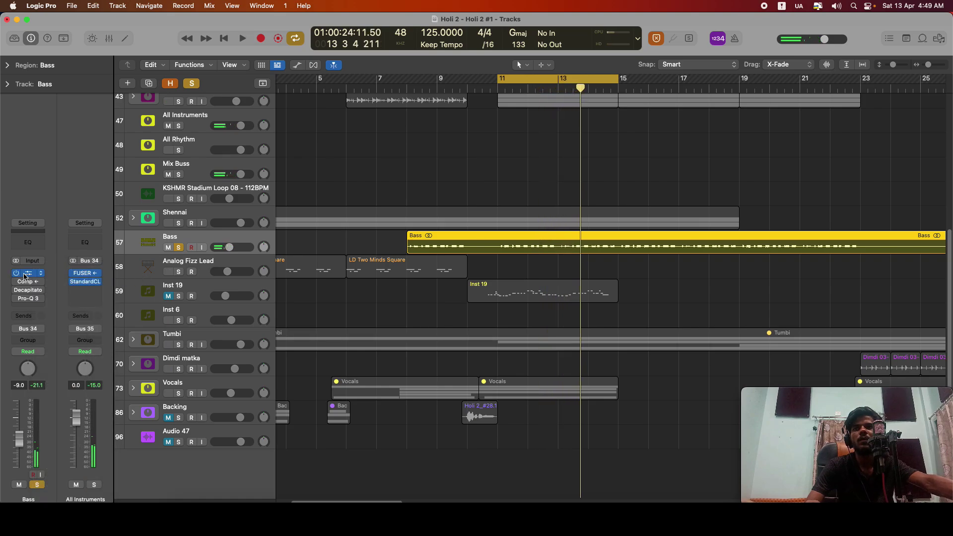
click(24, 276)
key(space)
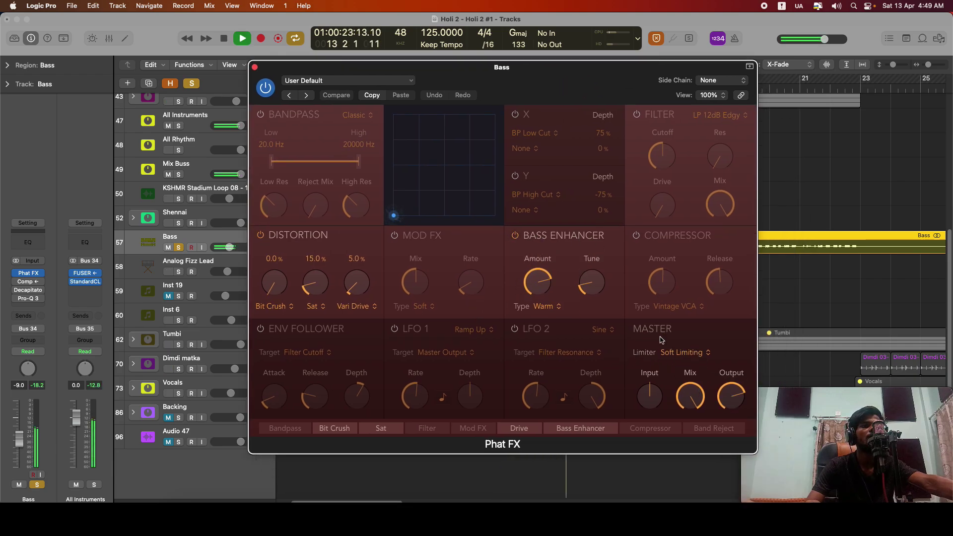
click(255, 67)
Activate the Bass's Compressor and Decapitator in turn, reviewing each during playback, then stop and close the plug-in.
click(24, 282)
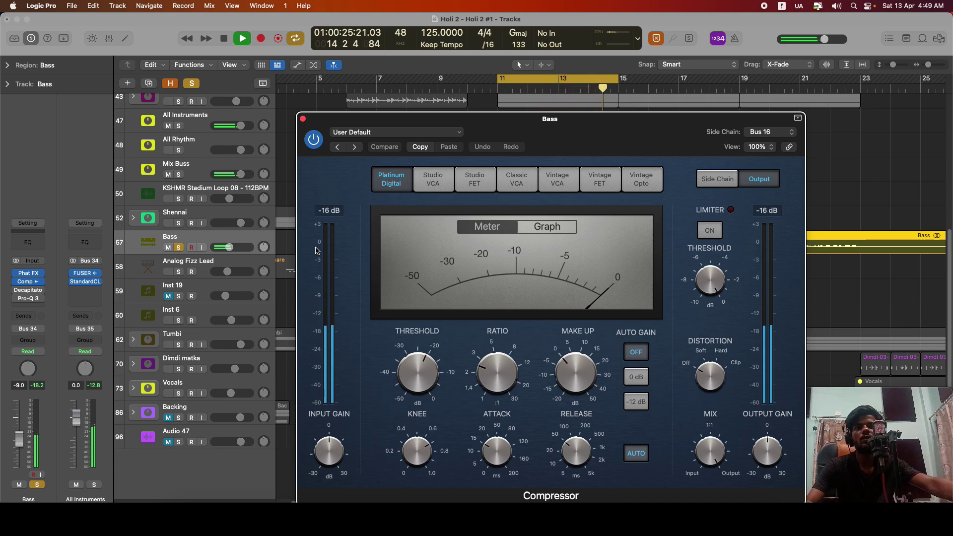
click(303, 119)
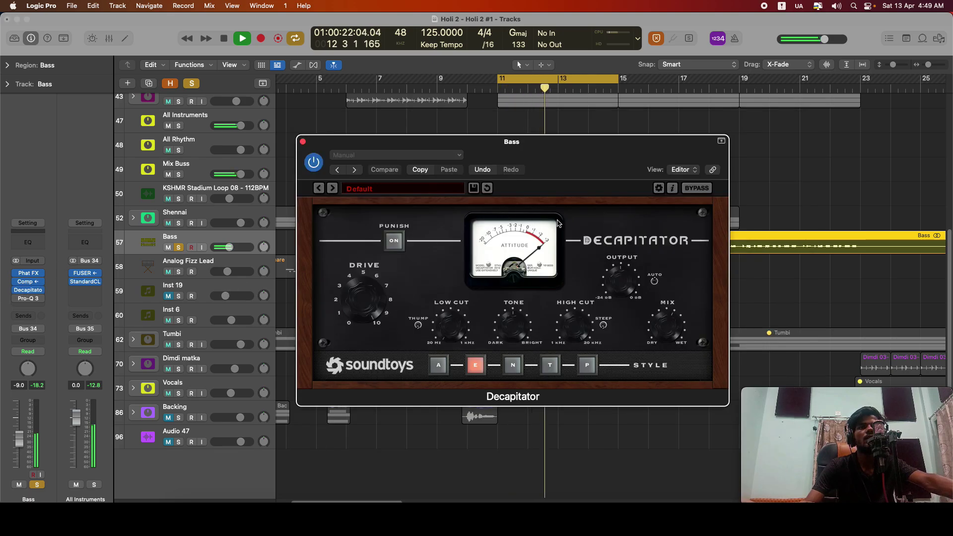
key(space)
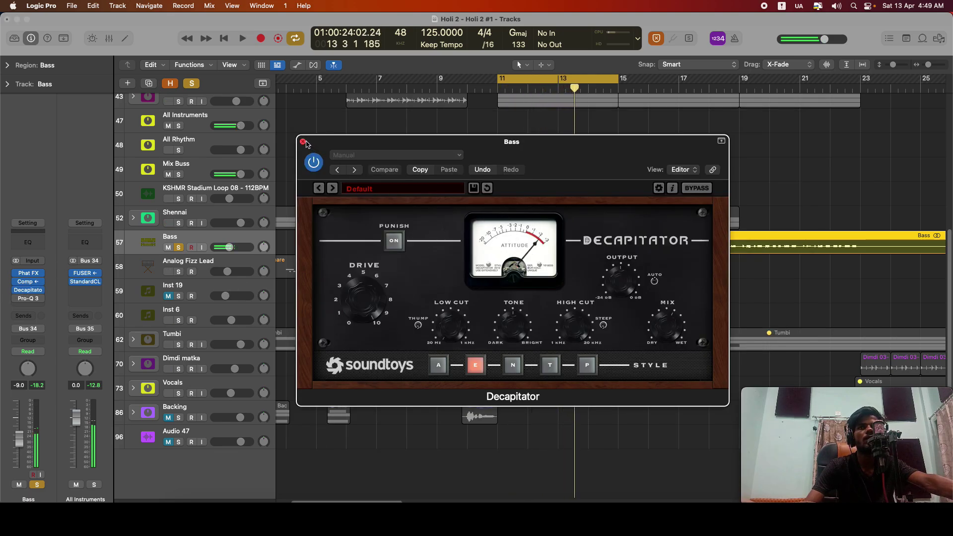
click(304, 142)
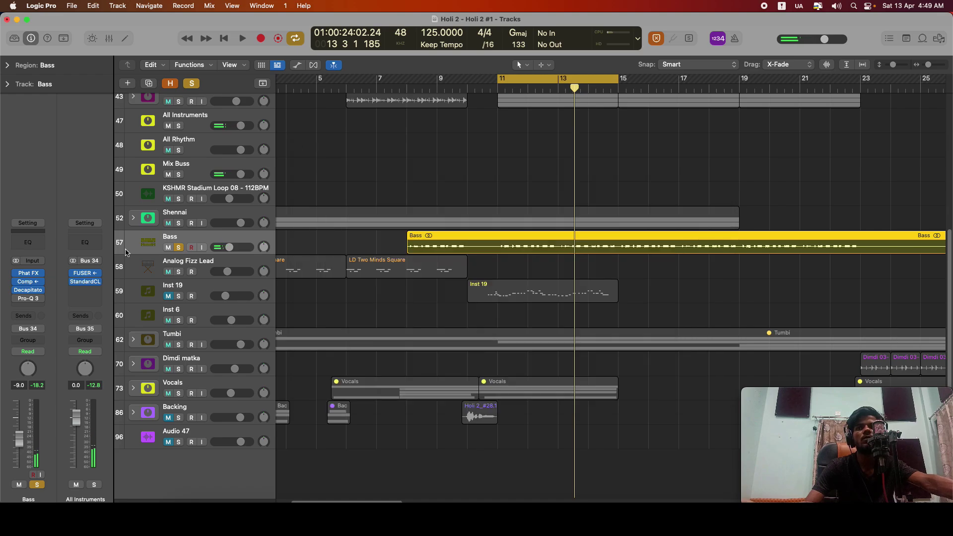
Activate Pro-Q 3 on the Bass, audition its 37.506 Hz Brickwall band, then close it and stop after more playback.
click(28, 298)
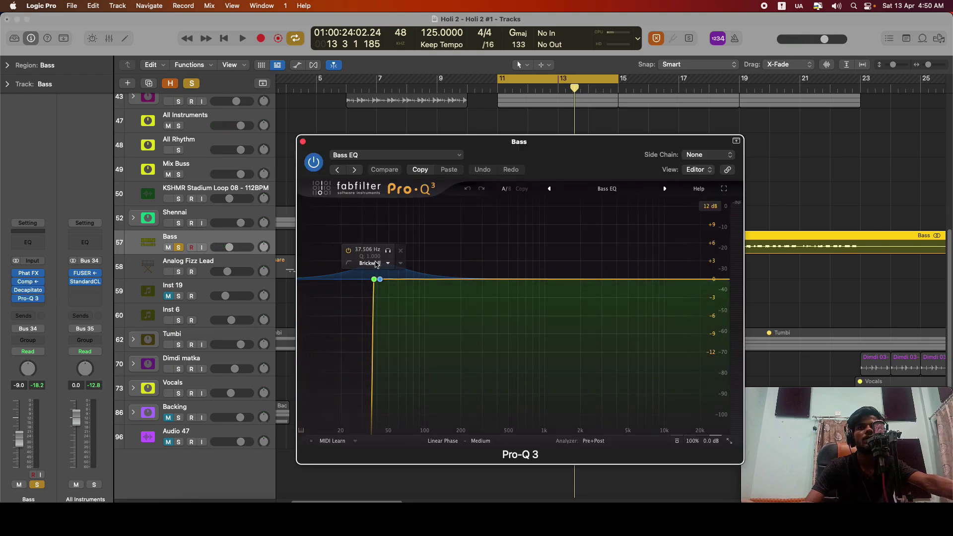
click(388, 252)
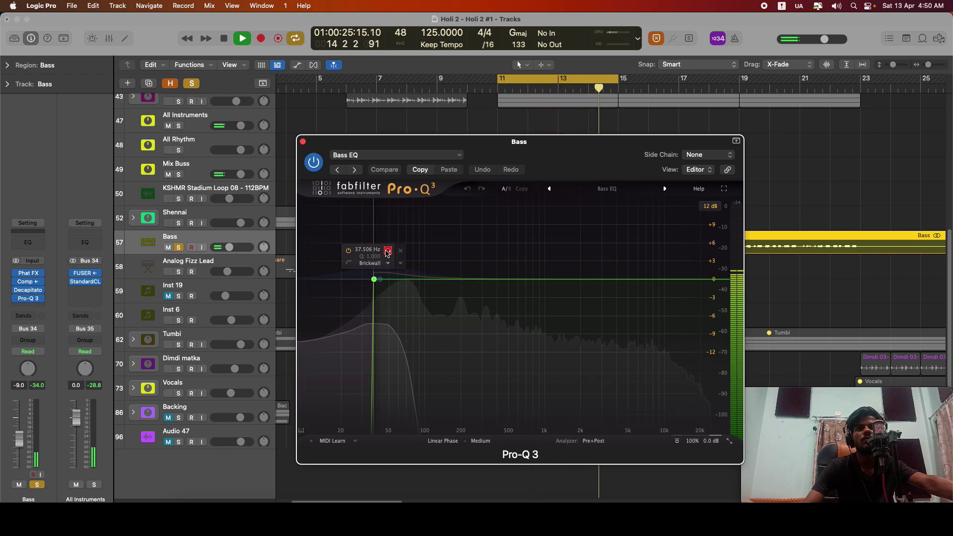
click(303, 142)
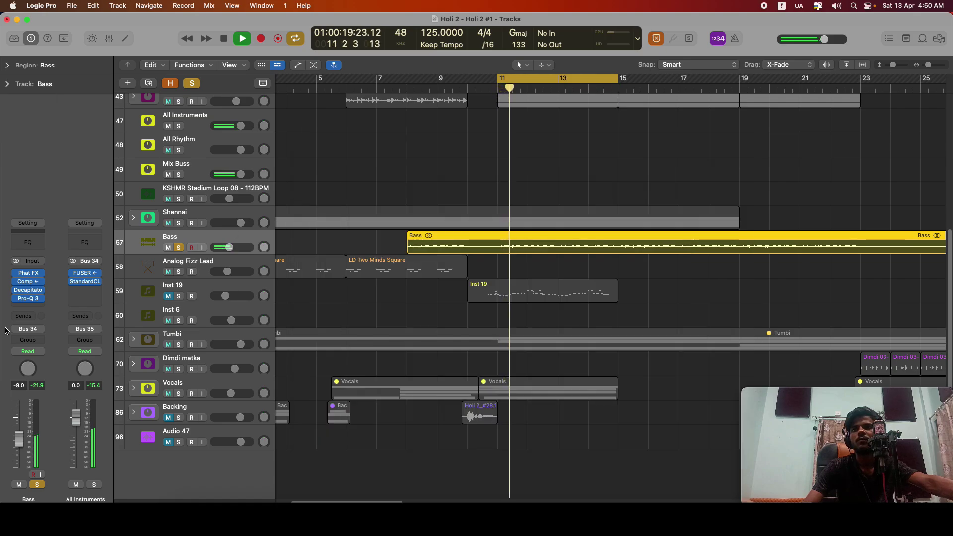
click(28, 290)
click(304, 142)
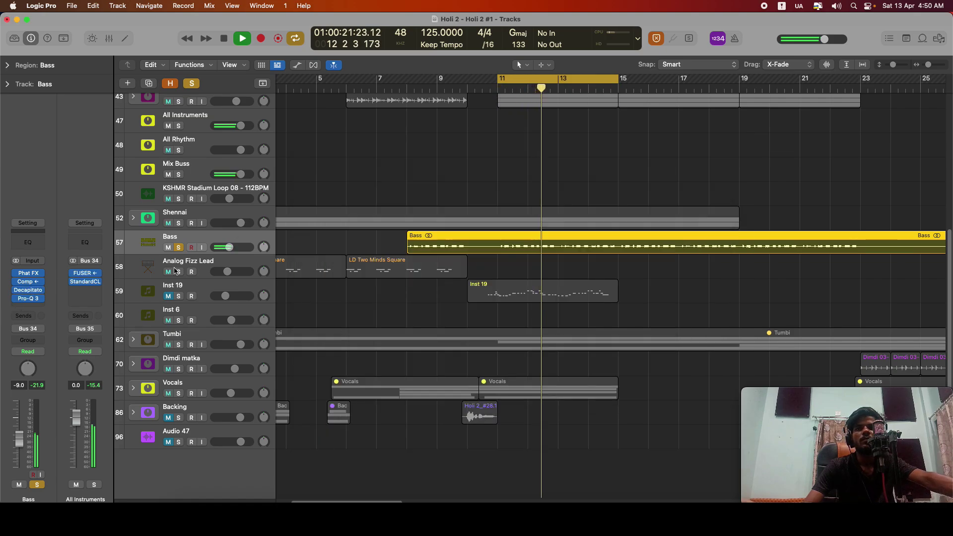
key(space)
Unsolo the Bass and select the Tumbi track group.
click(179, 247)
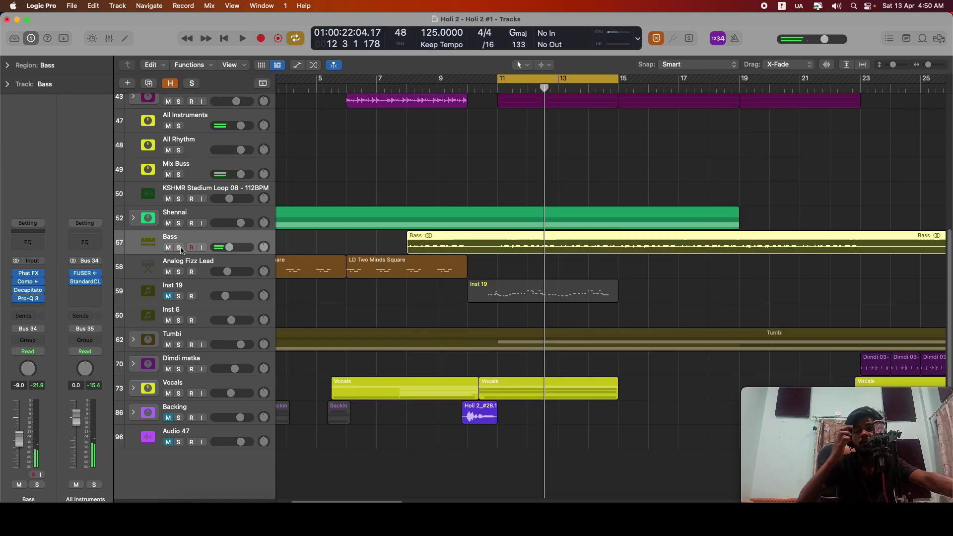
scroll(334, 287, up, 1)
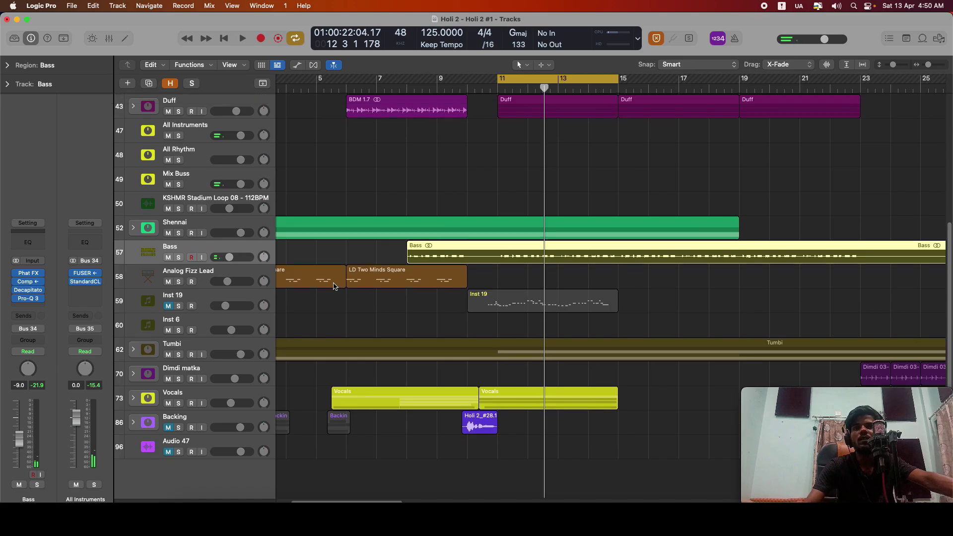
click(211, 300)
click(162, 353)
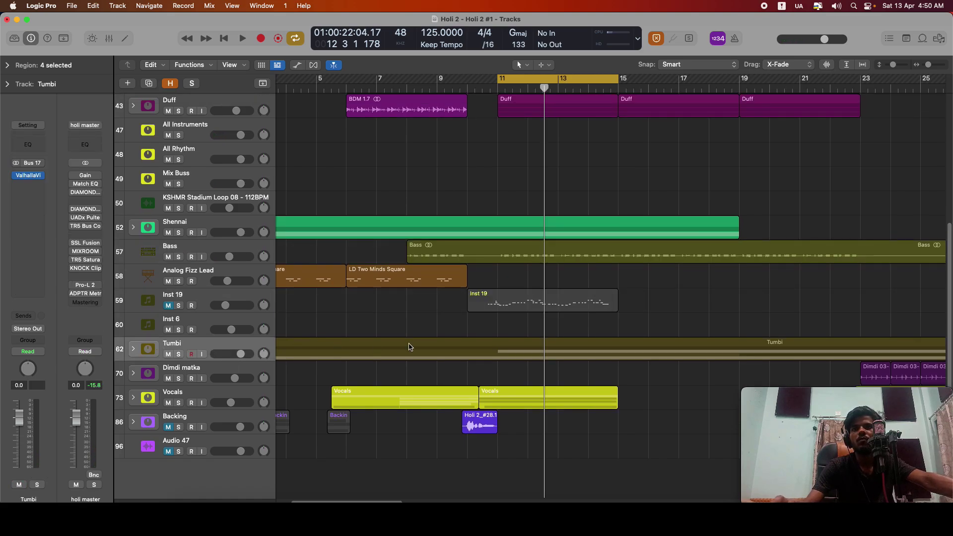
Solo the Bass together with the Drums, Perc and Duff groups and play the looped section.
key(super+Left)
key(super+Left)
key(super+Left)
key(super+Left)
key(super+Left)
key(super+Left)
key(super+Left)
scroll(332, 309, up, 4)
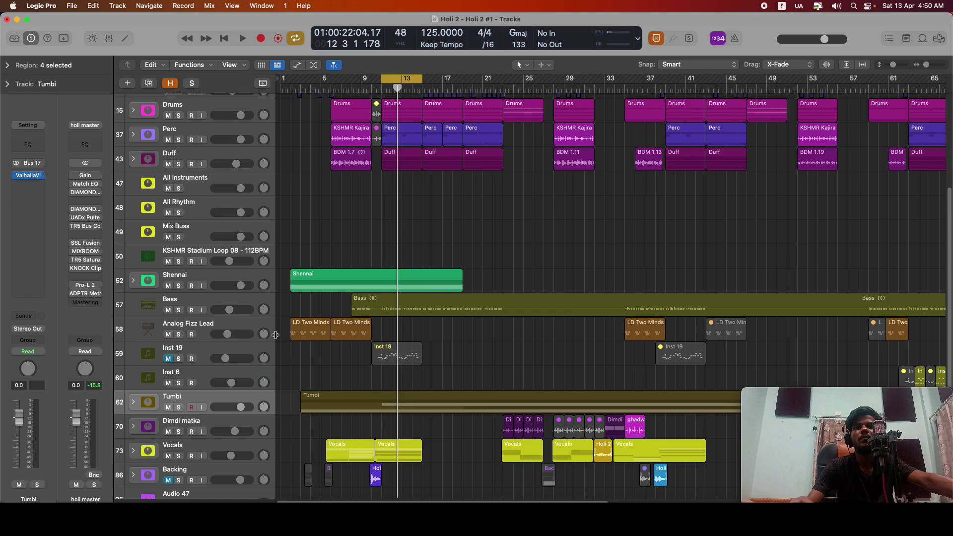
click(178, 309)
scroll(209, 242, up, 5)
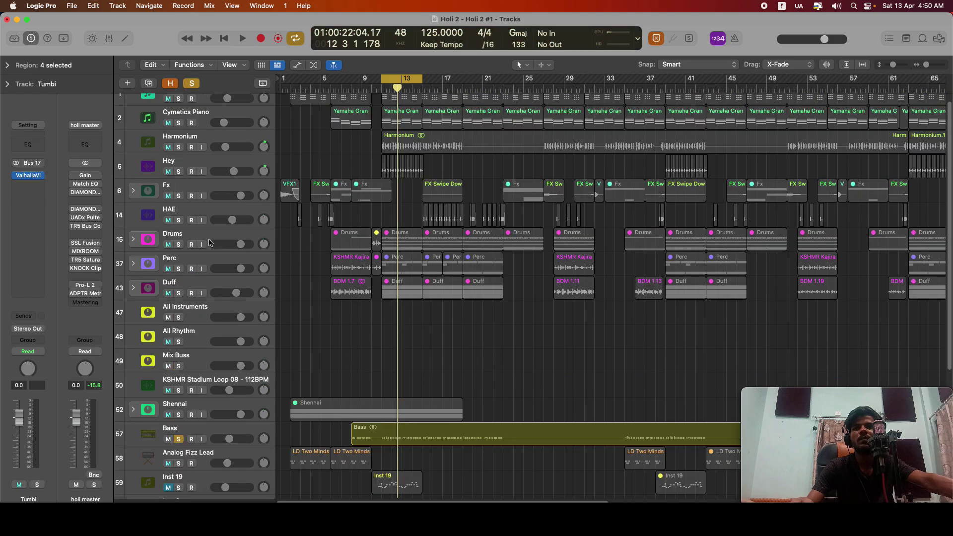
click(178, 244)
click(178, 269)
click(178, 293)
key(space)
scroll(493, 184, down, 2)
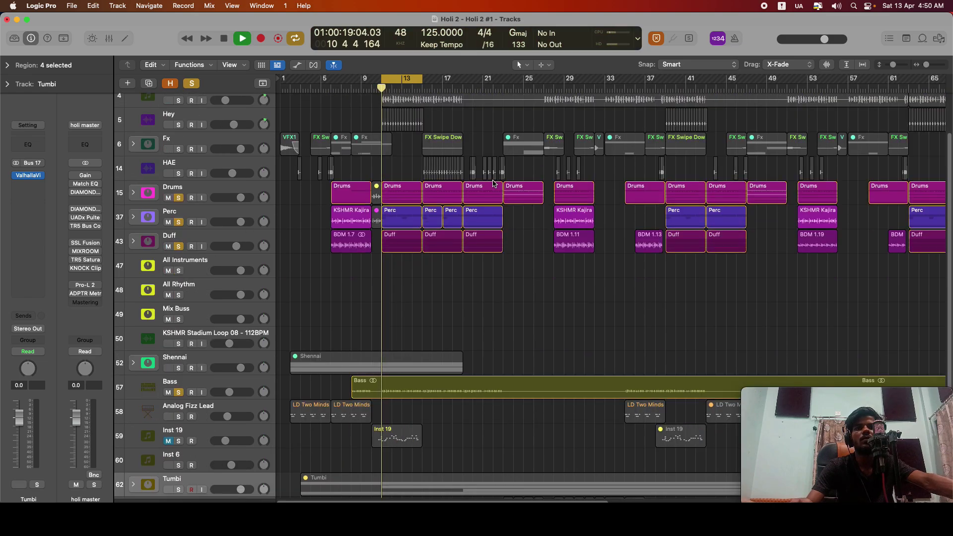
scroll(493, 183, down, 5)
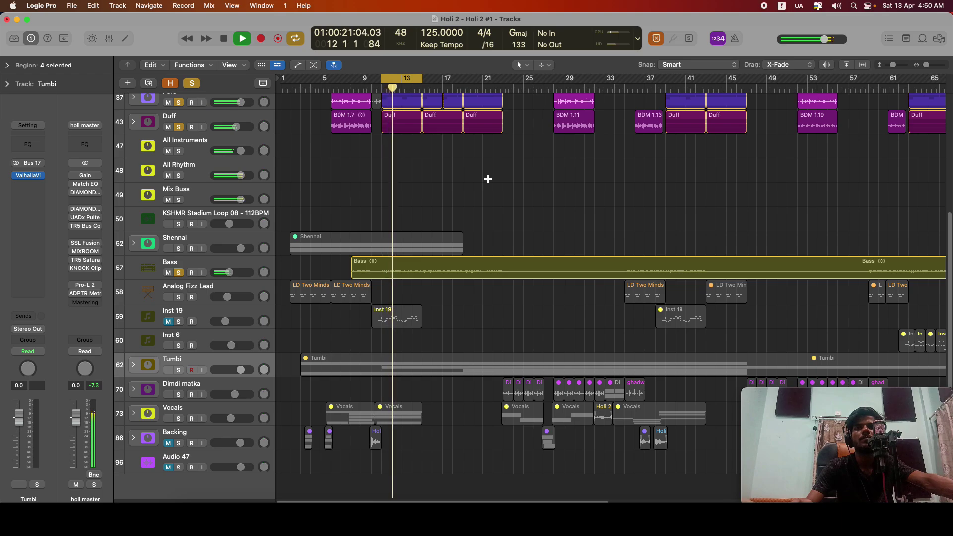
Select the Bass track and bypass its Phat FX, Compressor, Decapitator and Pro-Q 3 plug-ins during playback, then stop.
click(234, 263)
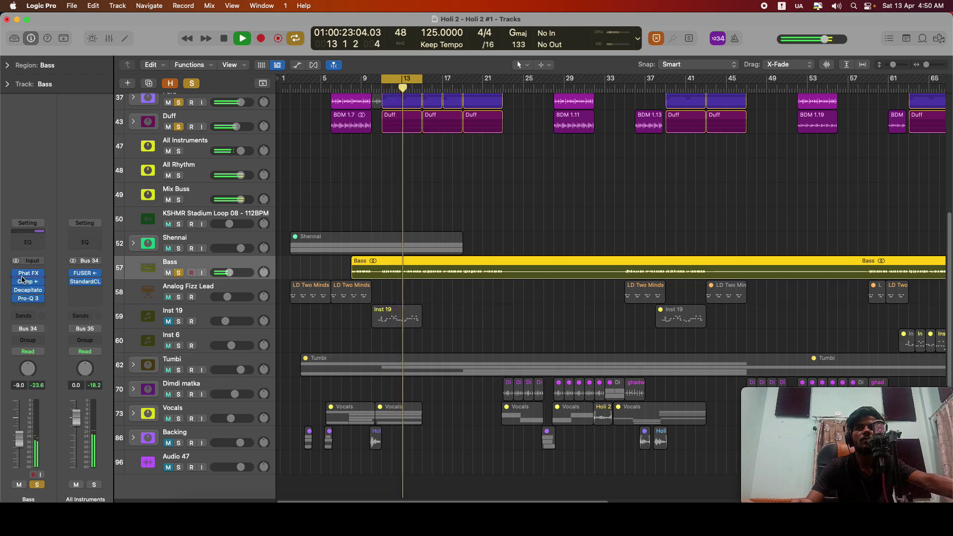
drag(15, 273, 18, 299)
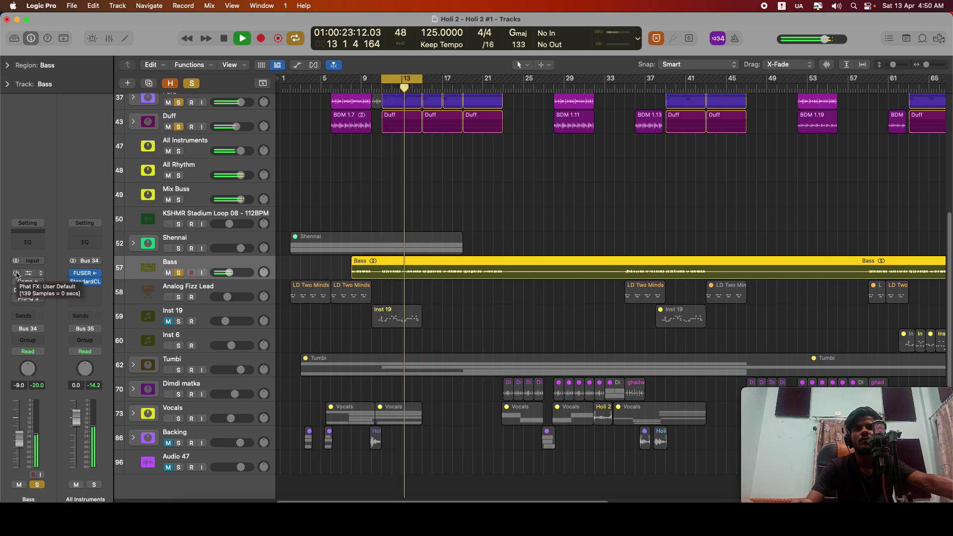
key(space)
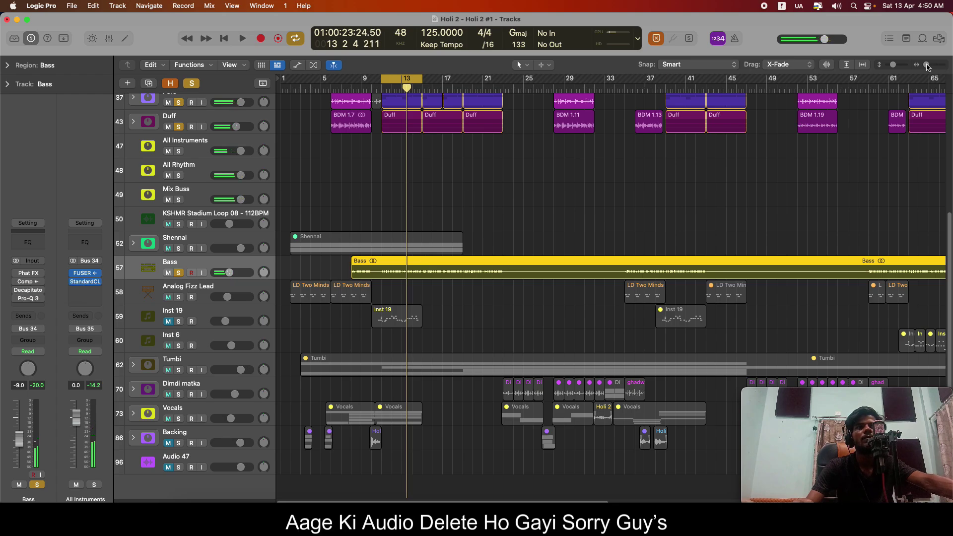
Play the loop from bar 11 with the Bass plug-ins bypassed, re-enable all four during playback, then stop.
drag(927, 67, 932, 68)
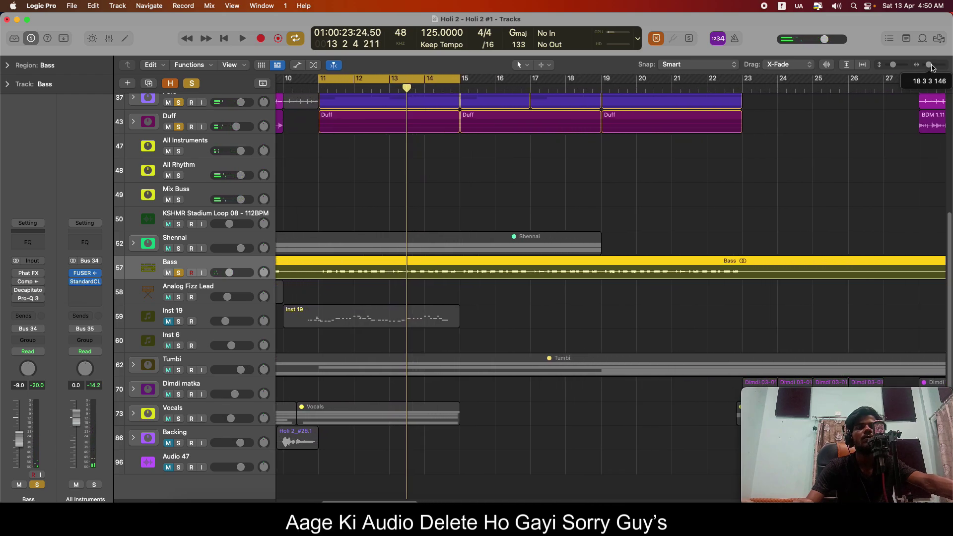
click(320, 91)
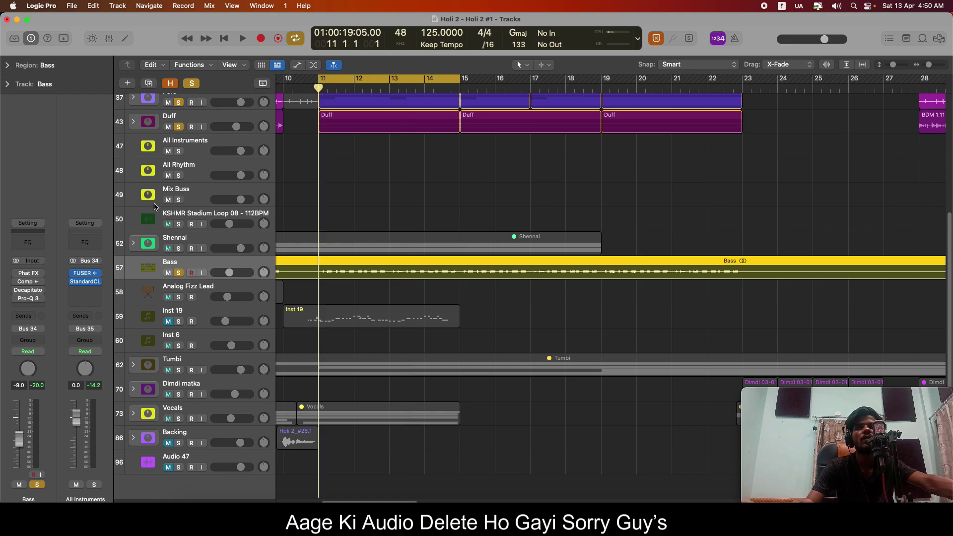
key(space)
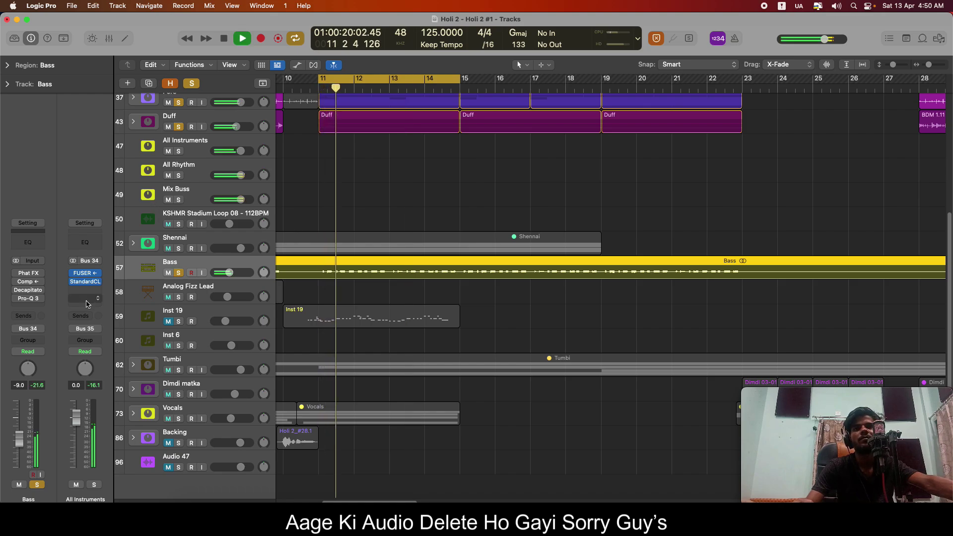
mouse_move(15, 273)
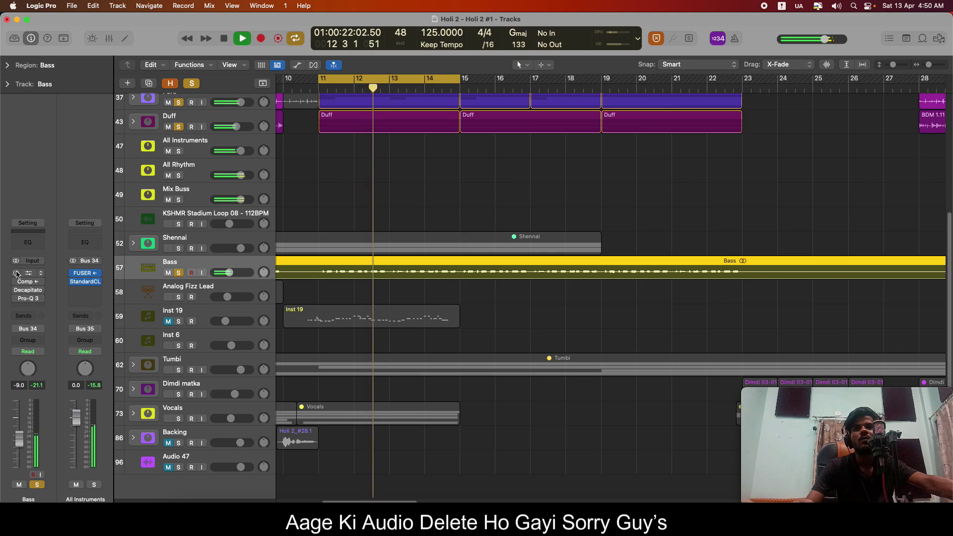
drag(16, 274, 16, 306)
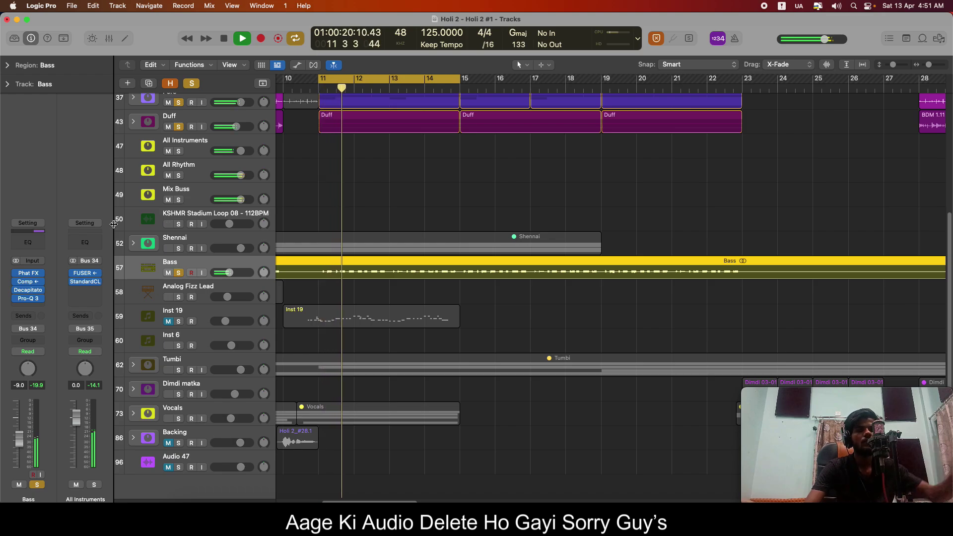
key(space)
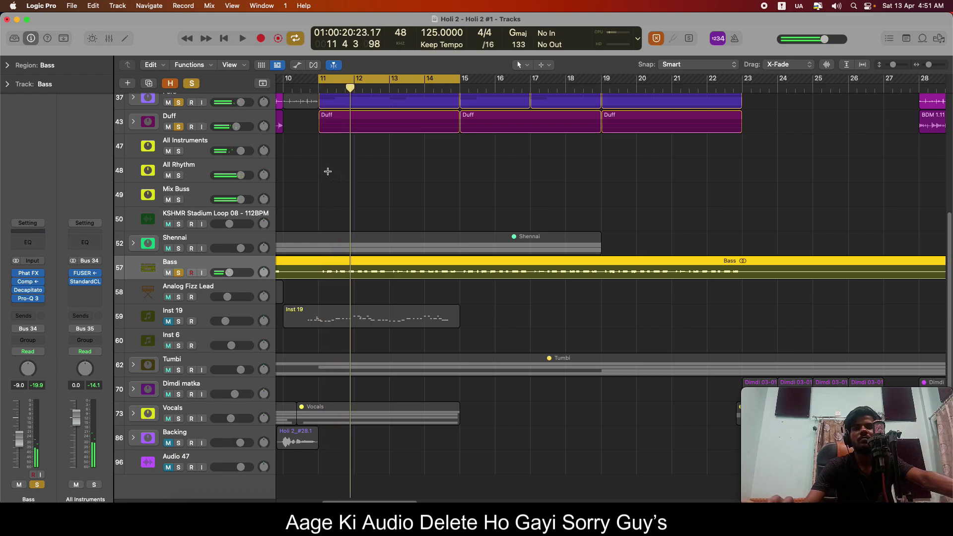
Return the playhead to bar 11 and replay the Bass and rhythm groups with the Bass plug-ins active, then stop.
scroll(367, 175, down, 5)
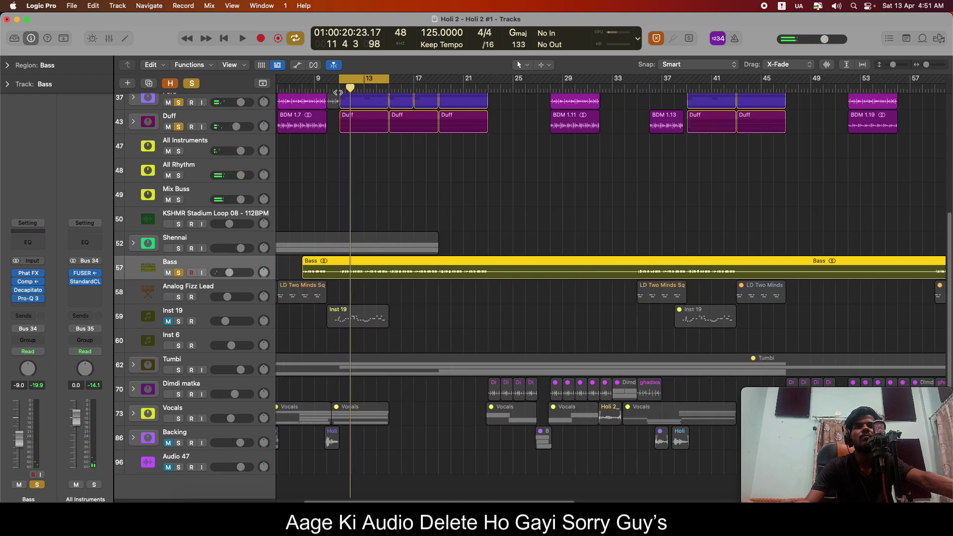
click(338, 92)
scroll(343, 189, up, 5)
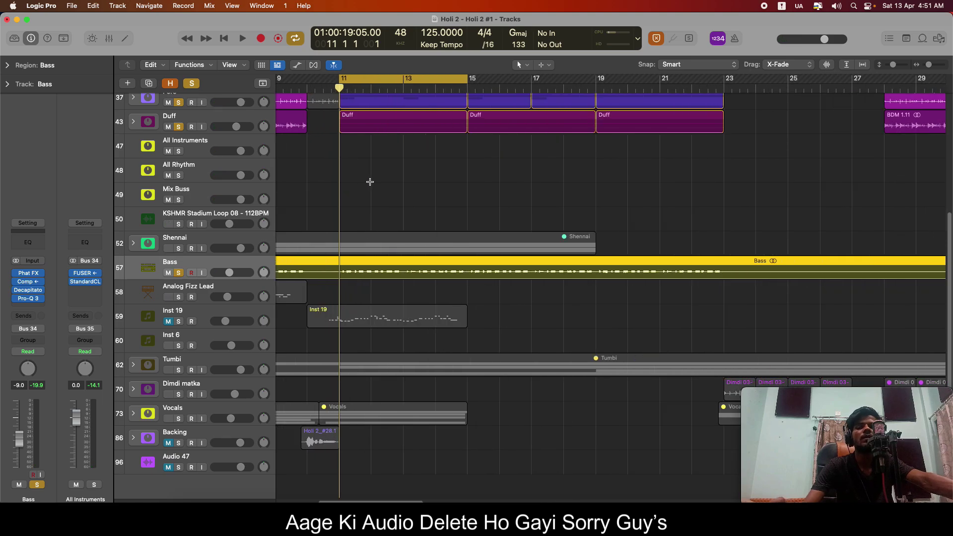
scroll(397, 248, down, 2)
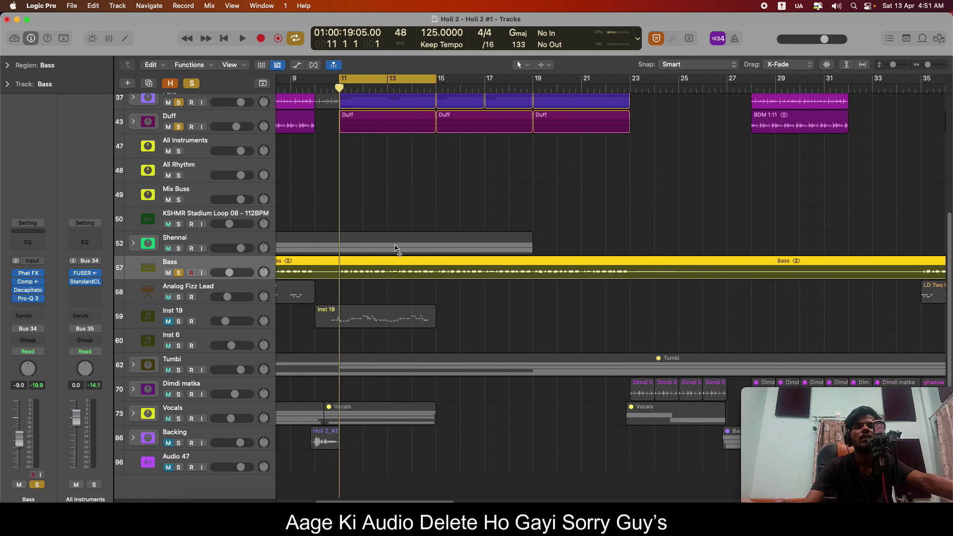
scroll(396, 248, down, 2)
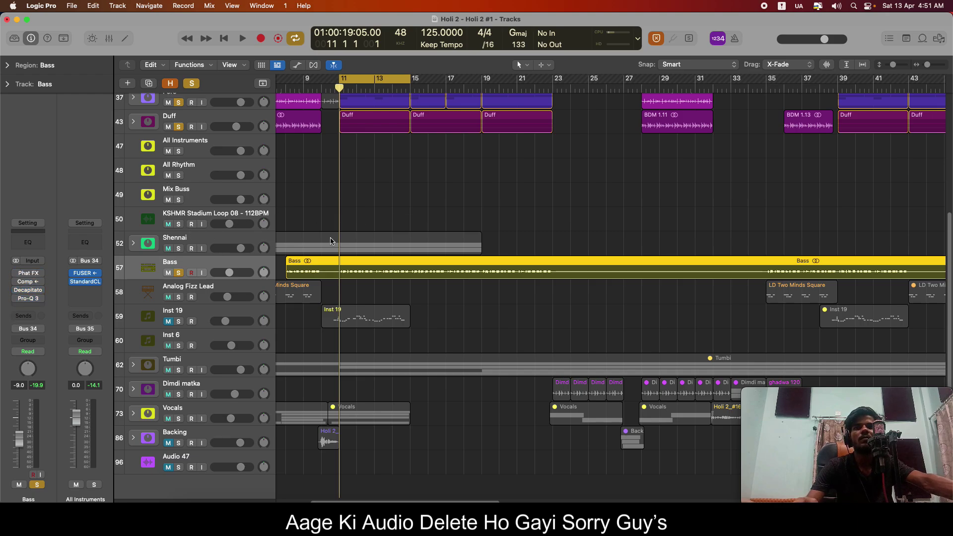
key(space)
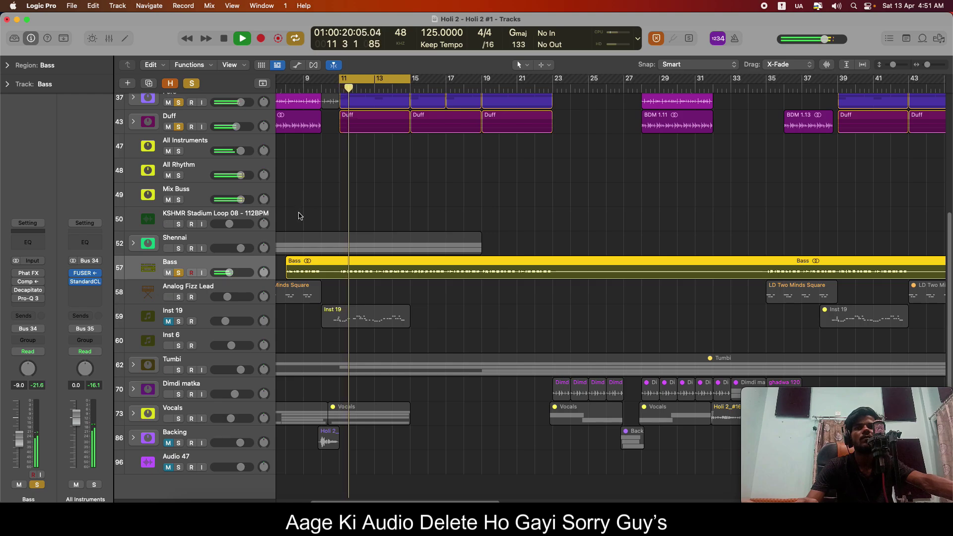
key(space)
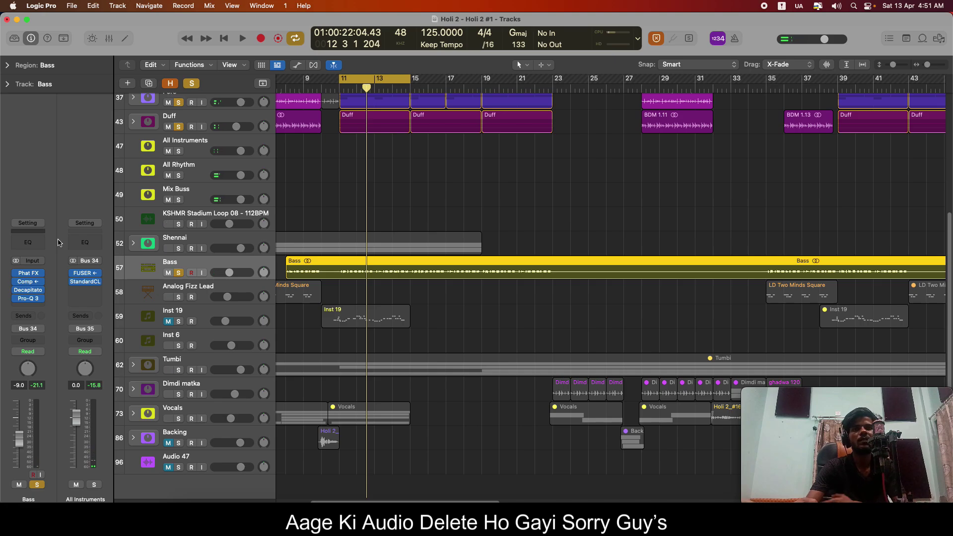
Solo The Trance Pluck, Cymatics Piano, Harmonium and Hey tracks alongside the rhythm groups and Bass, and play from bar 11.
scroll(122, 238, up, 6)
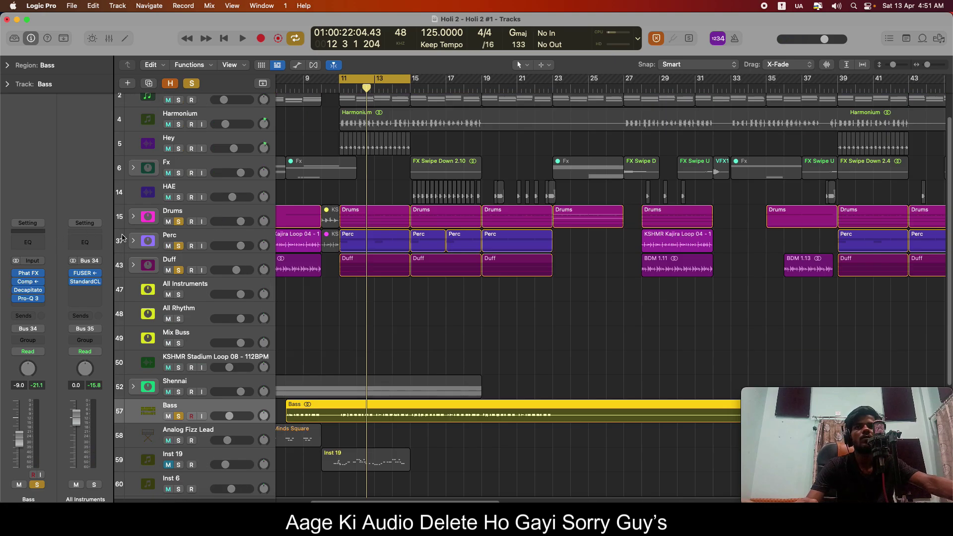
scroll(123, 239, up, 2)
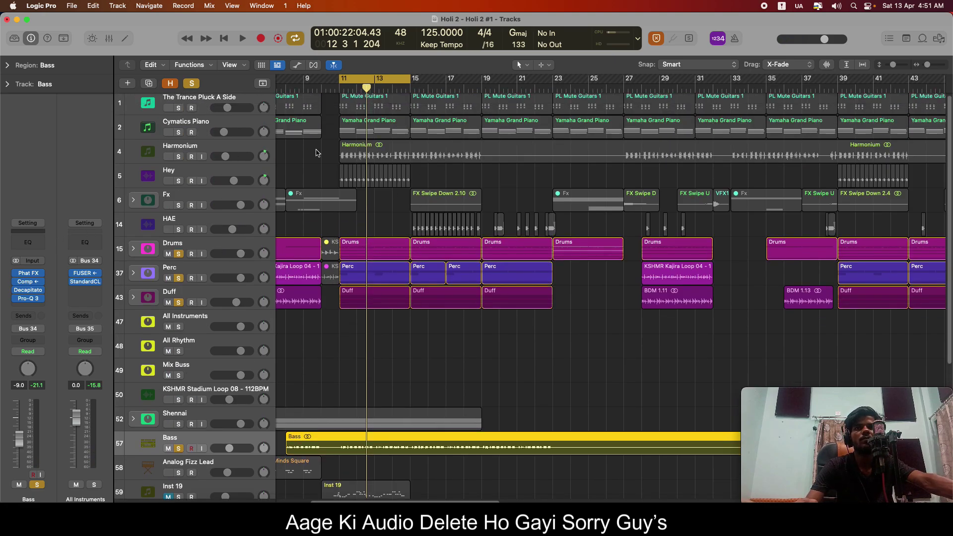
scroll(429, 242, up, 1)
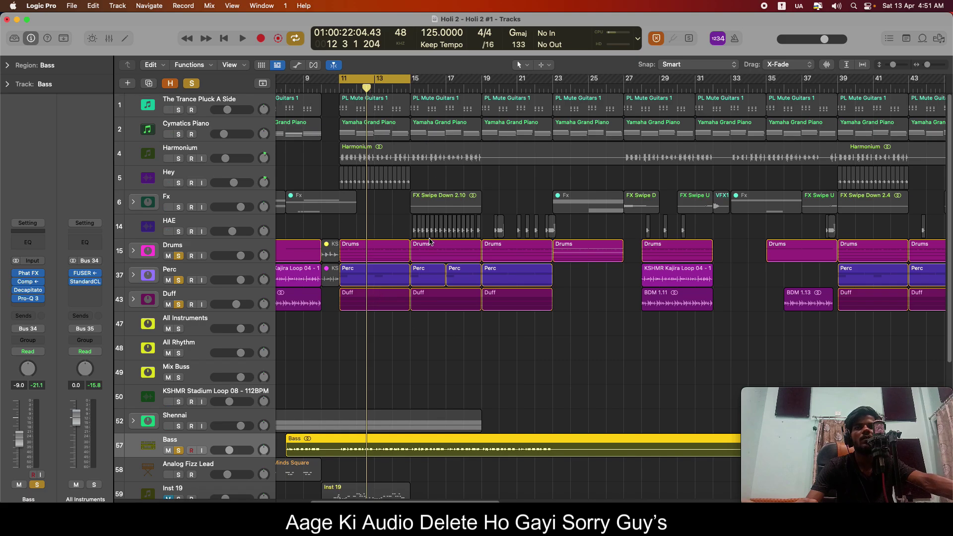
click(396, 221)
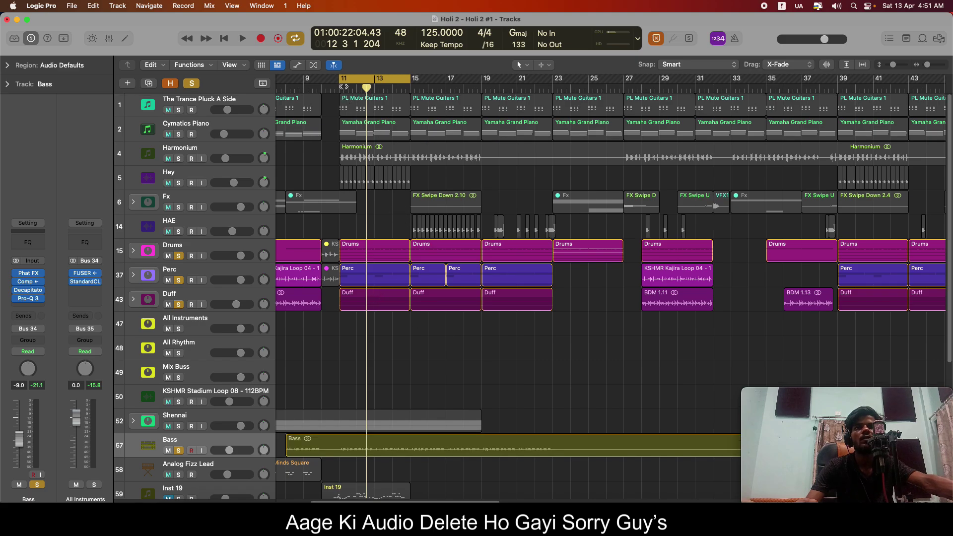
click(341, 87)
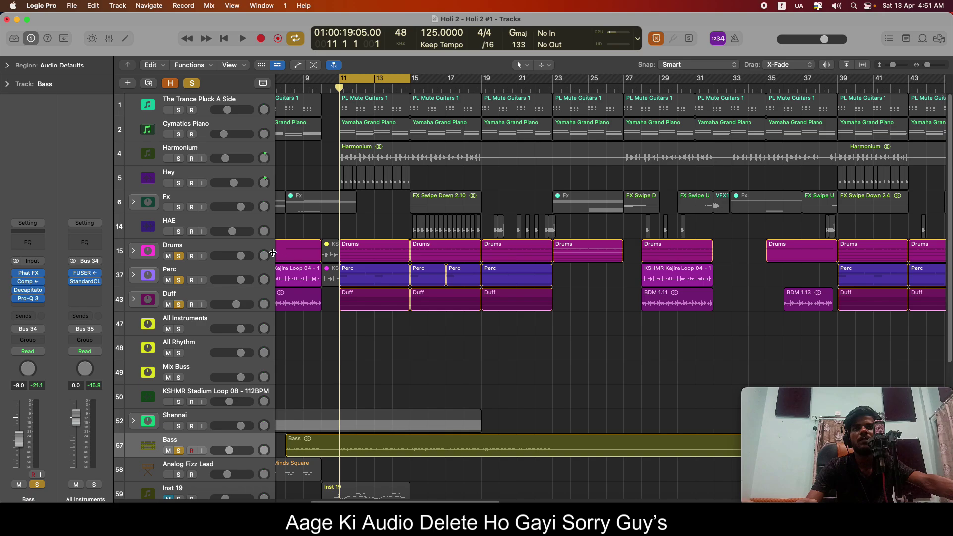
click(177, 188)
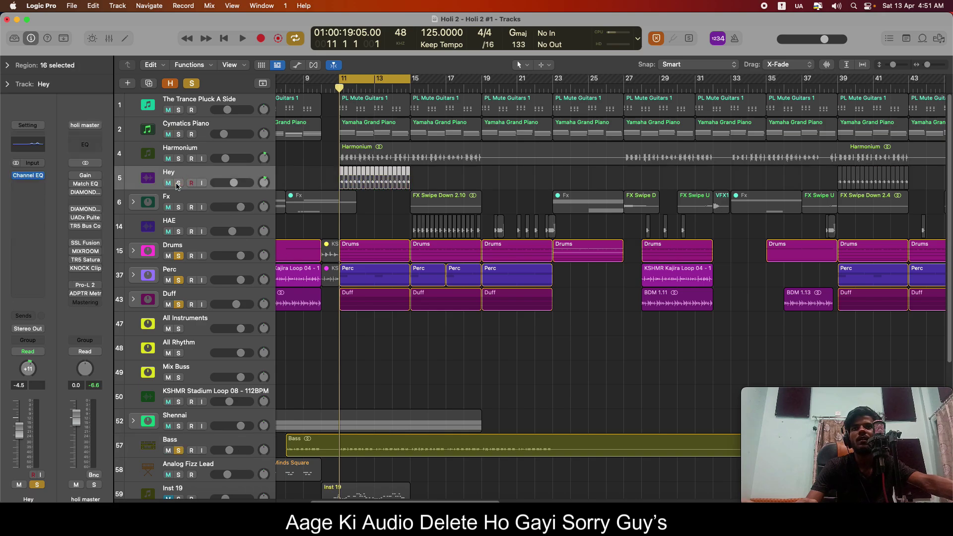
drag(180, 110, 173, 192)
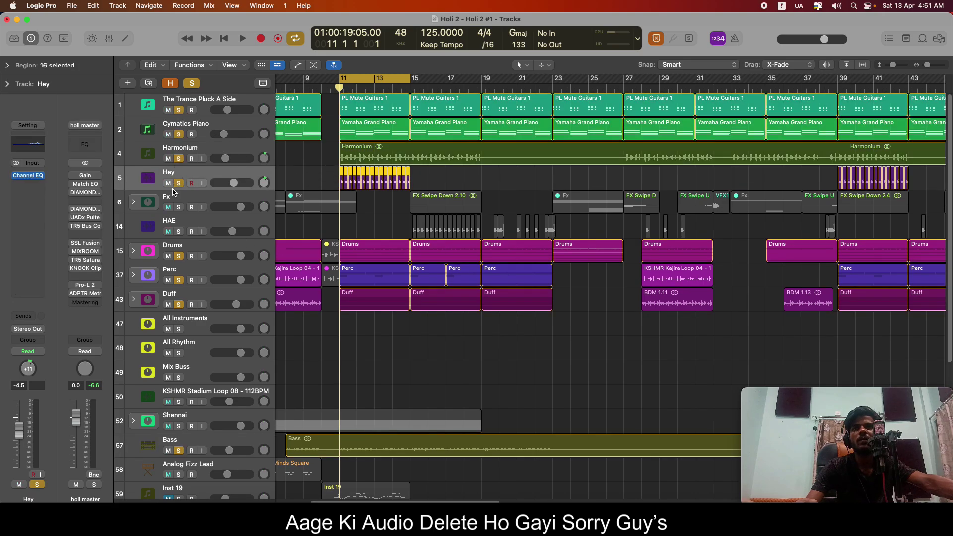
key(space)
Select the Tumbi group during playback, expand it to show its individual tracks, and stop playback.
scroll(464, 249, down, 3)
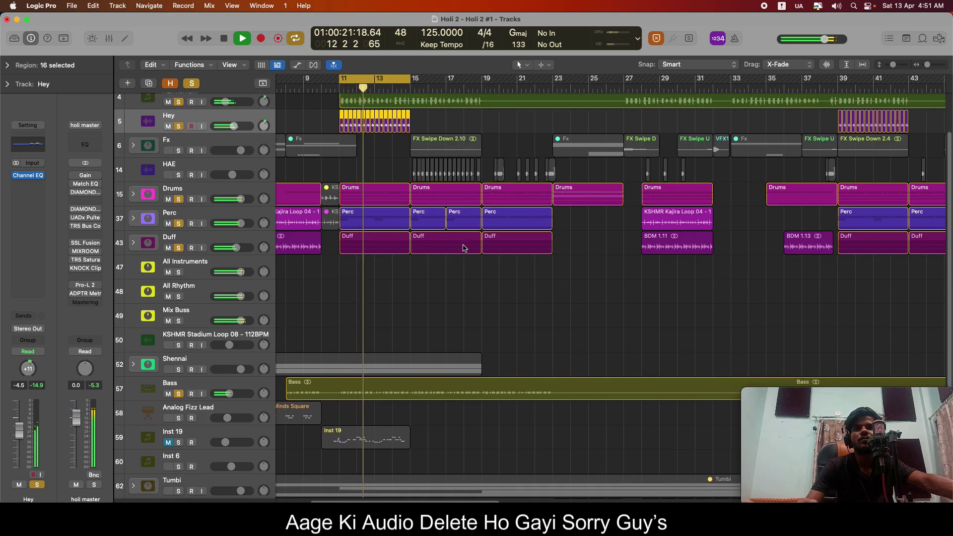
scroll(465, 248, down, 5)
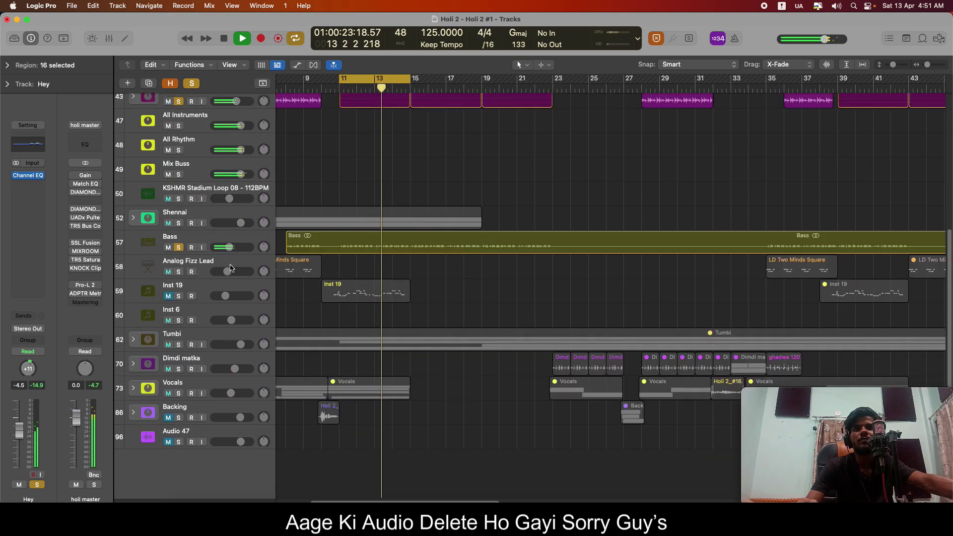
click(139, 340)
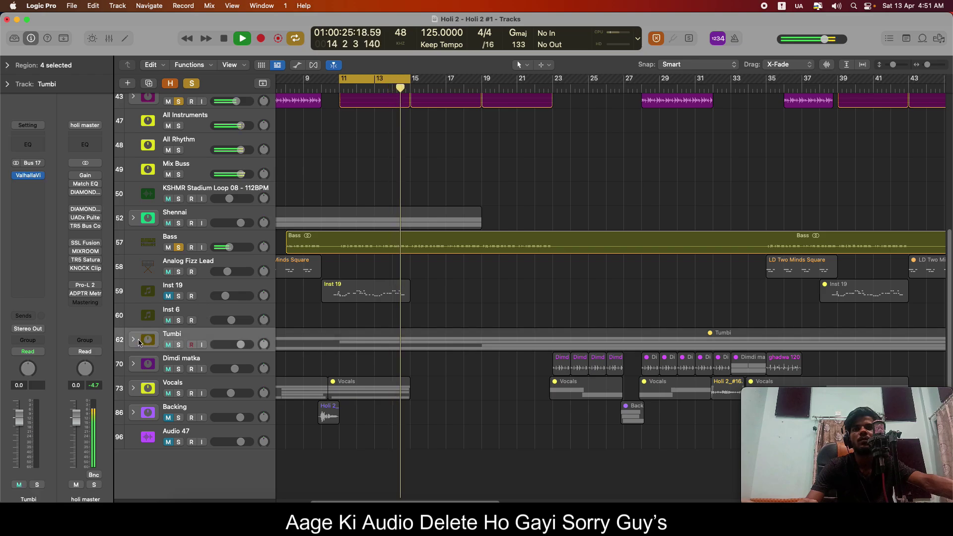
click(134, 339)
scroll(318, 333, down, 3)
key(space)
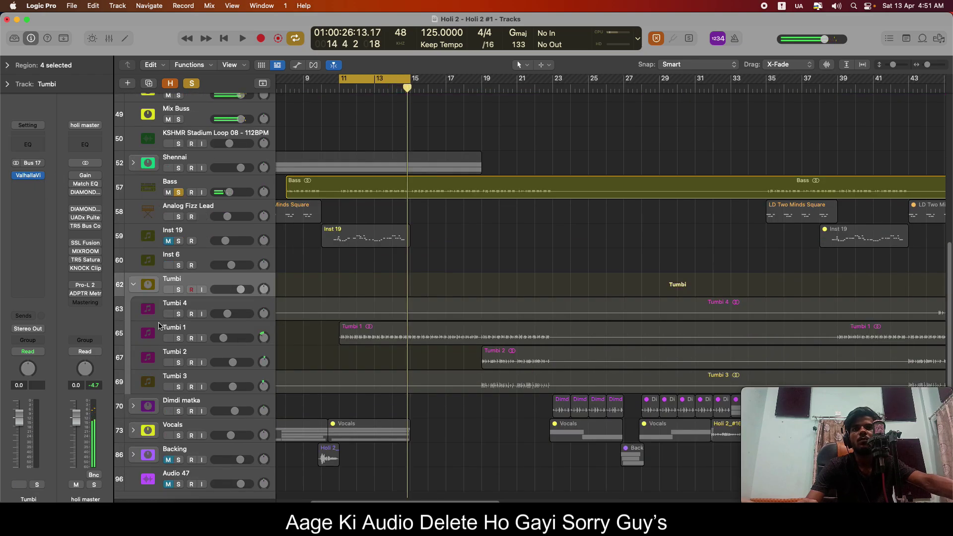
Add the Tumbi 1 track to the solo, review its Channel EQ settings, and close the plug-in.
click(180, 340)
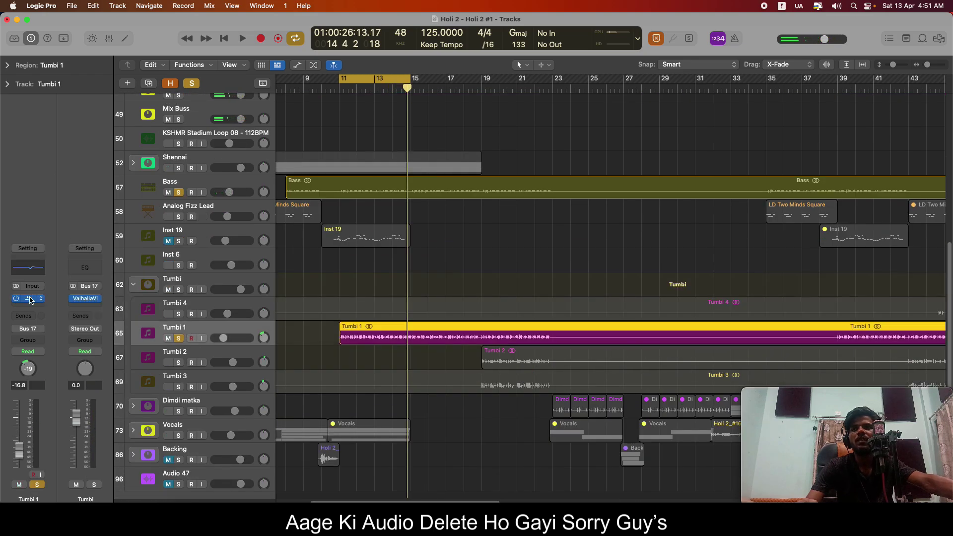
click(30, 300)
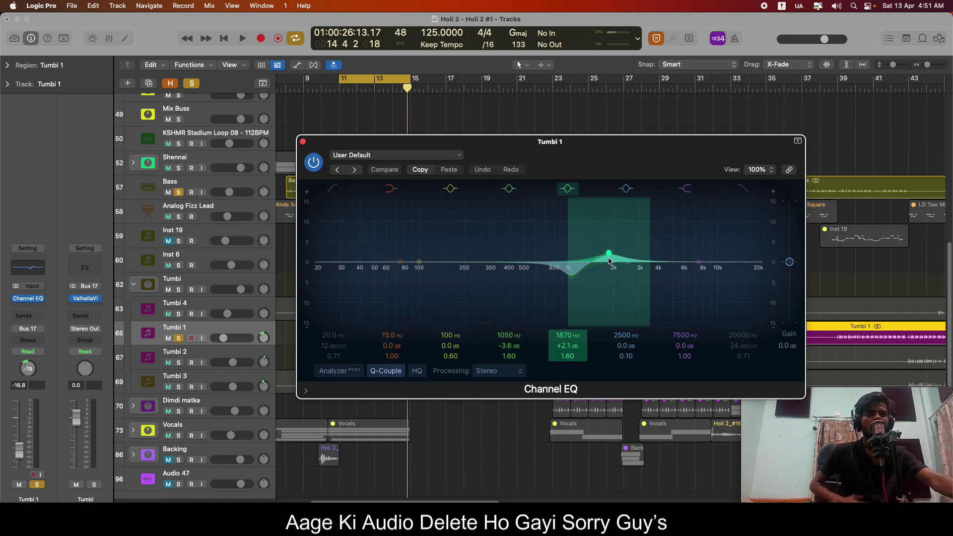
click(302, 142)
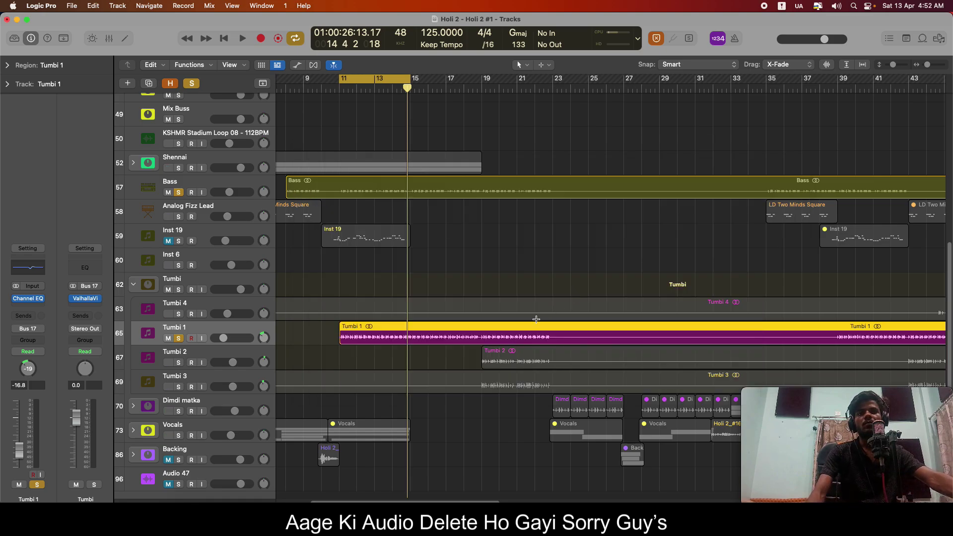
Play the looped section with Tumbi 1 in the mix, then stop and unsolo Tumbi 1.
key(space)
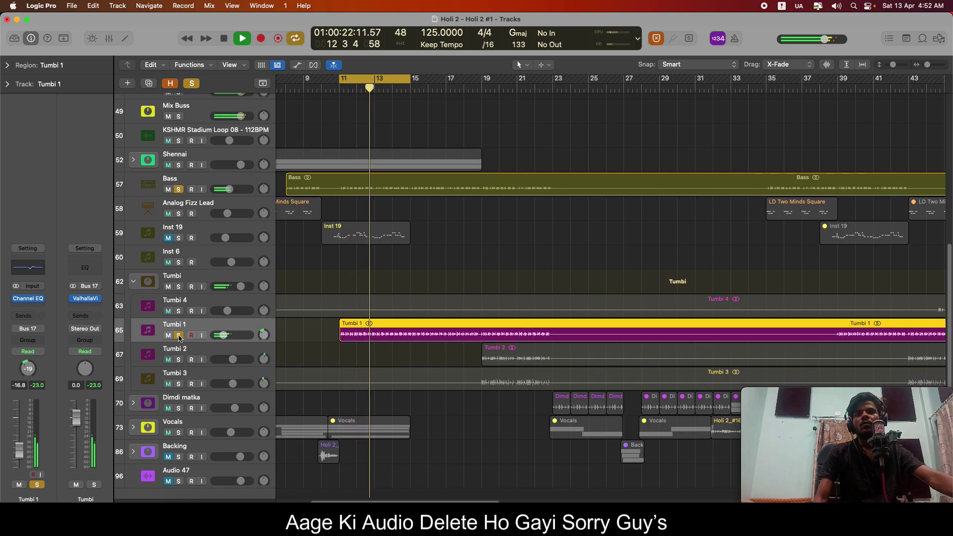
key(space)
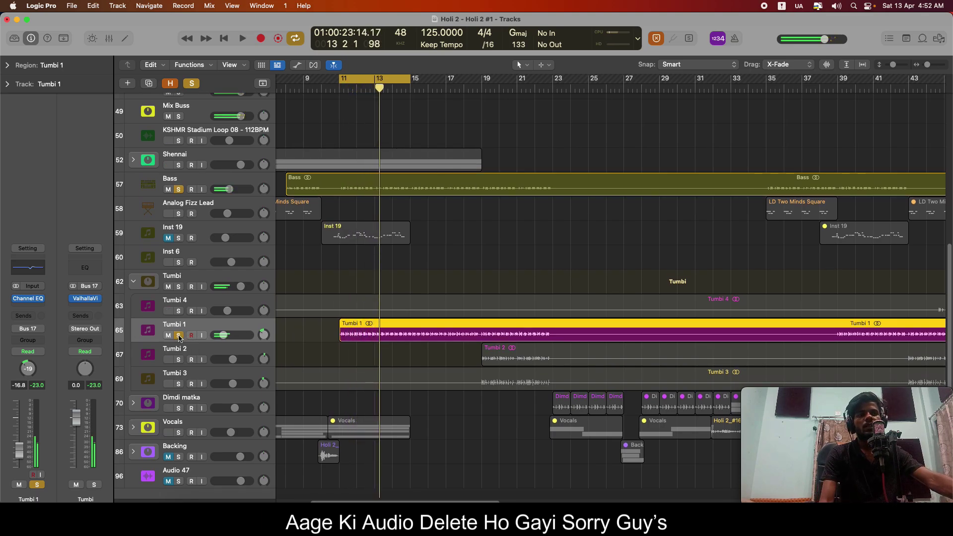
click(179, 335)
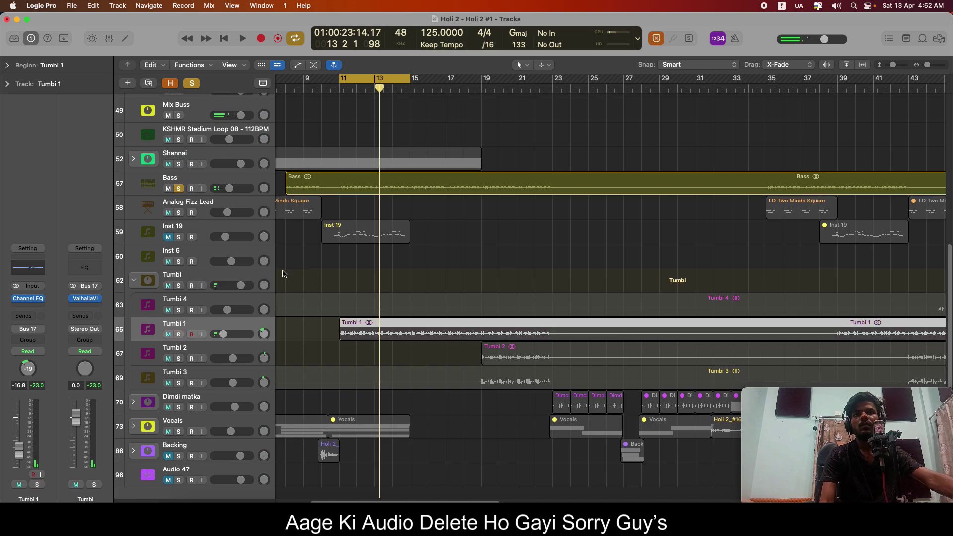
Clear all active solos and solo only the Tumbi group.
scroll(186, 378, down, 2)
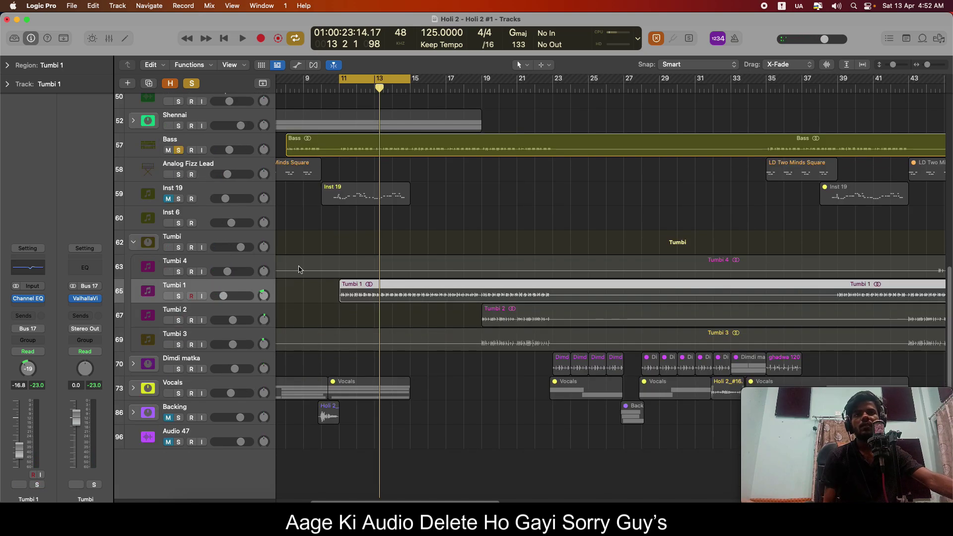
click(201, 241)
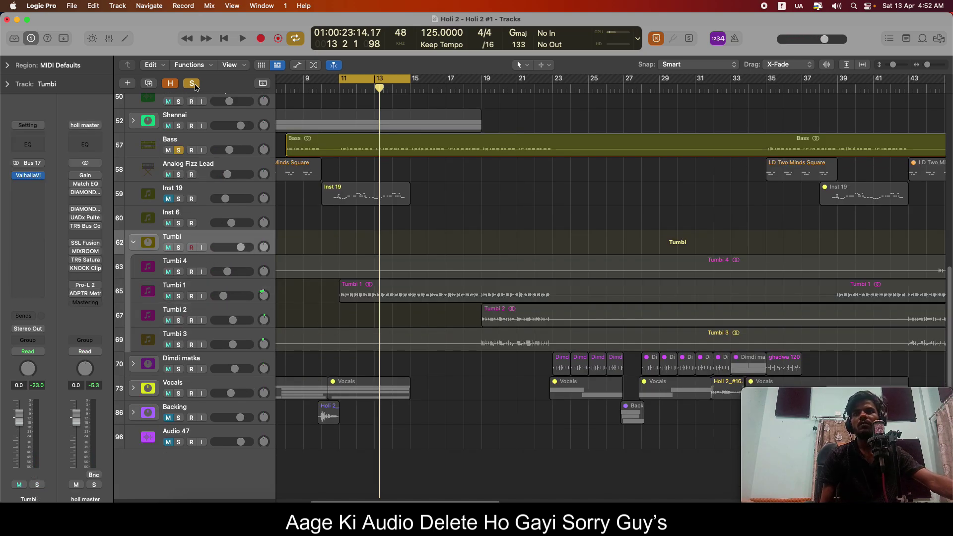
click(194, 84)
click(179, 247)
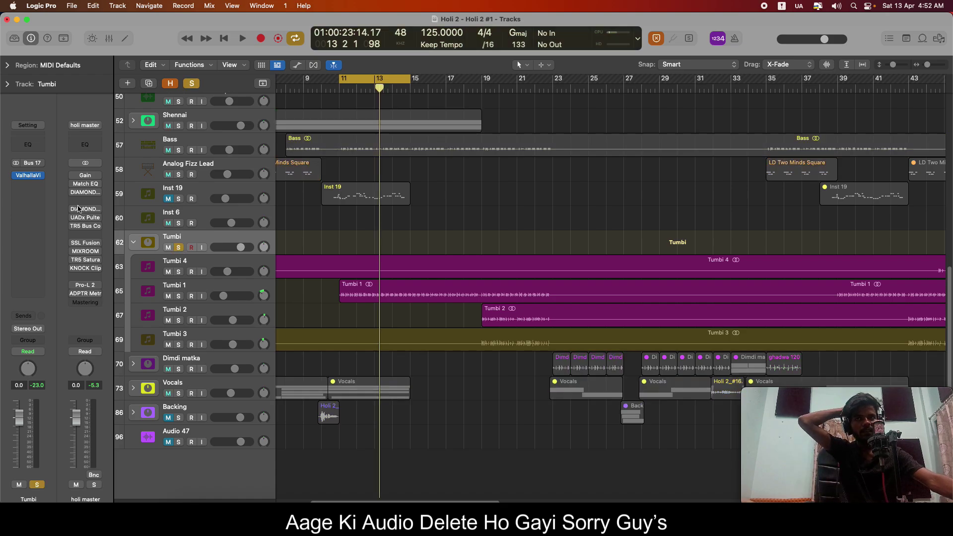
Open the ValhallaVintageVerb plug-in on the Tumbi group to review its reverb settings.
click(38, 176)
click(29, 176)
click(30, 176)
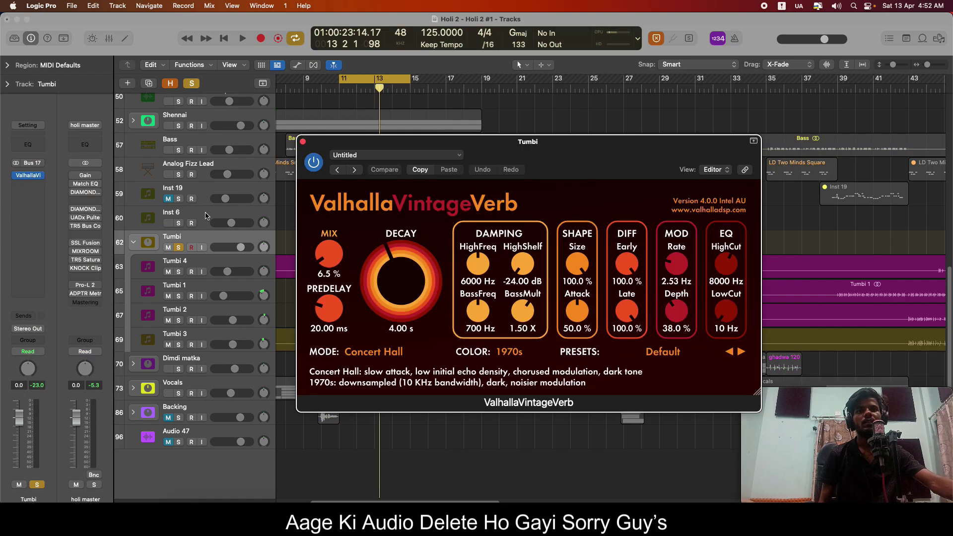
Play the soloed Tumbi stack to compare it with ValhallaVintageVerb bypassed and enabled, and close the plug-in.
drag(353, 153, 606, 120)
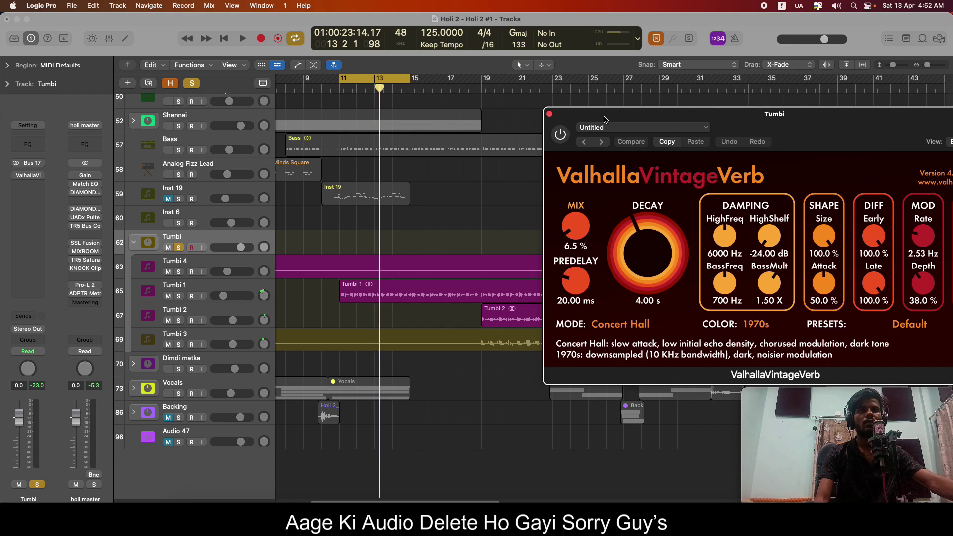
click(455, 174)
key(space)
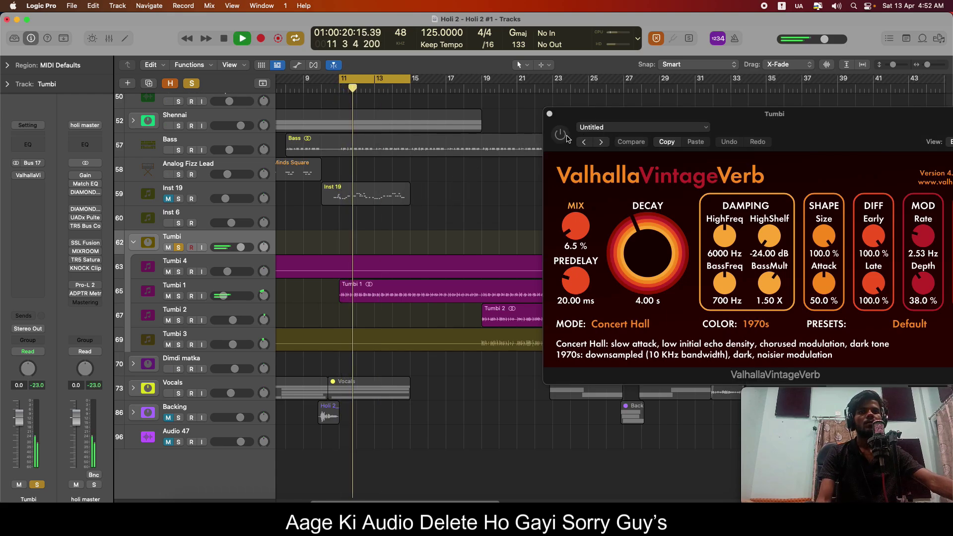
click(564, 138)
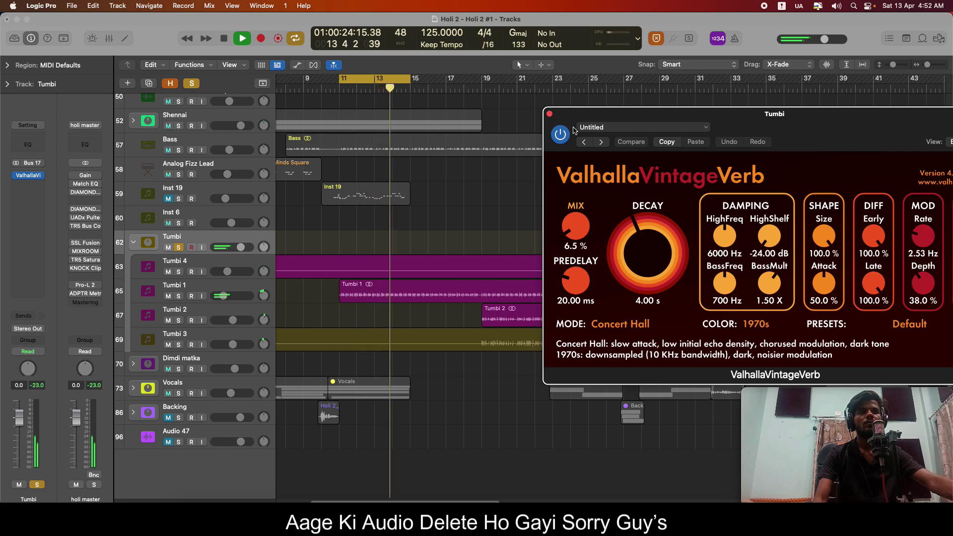
key(space)
click(549, 114)
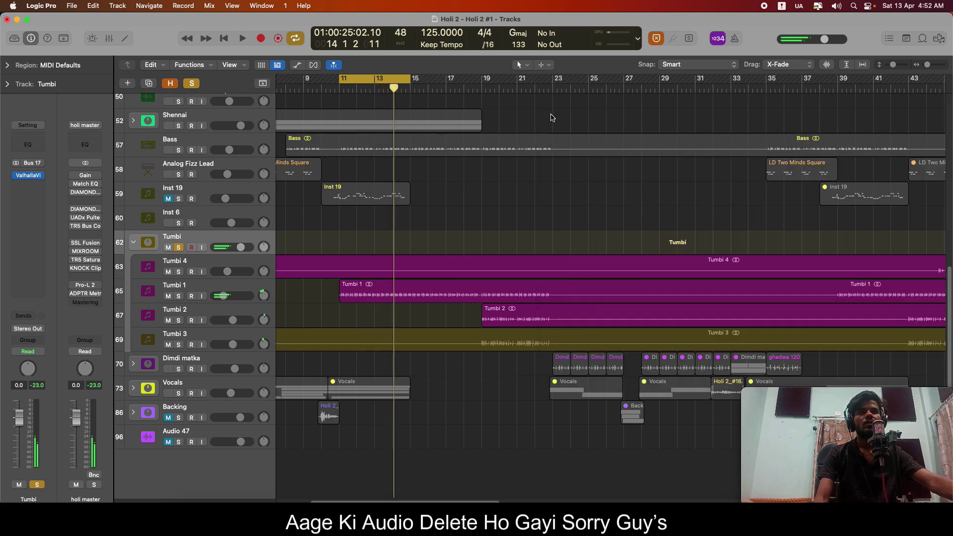
Unsolo and collapse the Tumbi track stack, and switch off cycle playback.
click(178, 248)
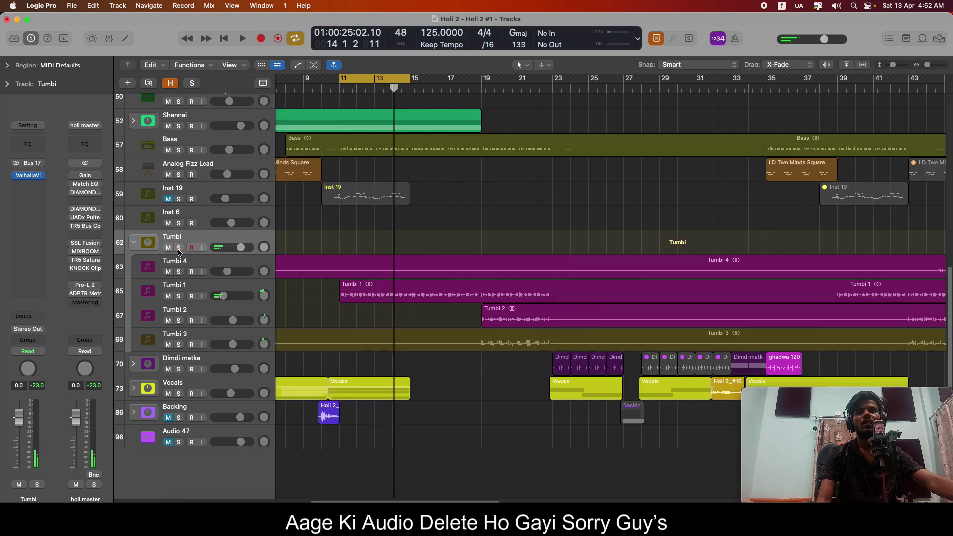
click(135, 243)
scroll(539, 288, down, 5)
key(c)
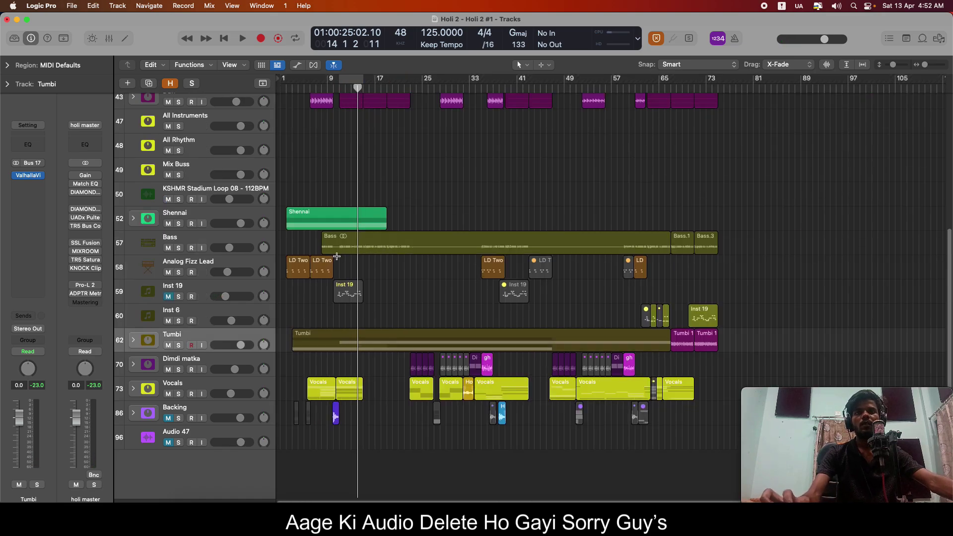
Solo the Analog Fizz Lead track and play it from bar 2.
scroll(357, 271, up, 5)
scroll(357, 271, down, 5)
click(292, 87)
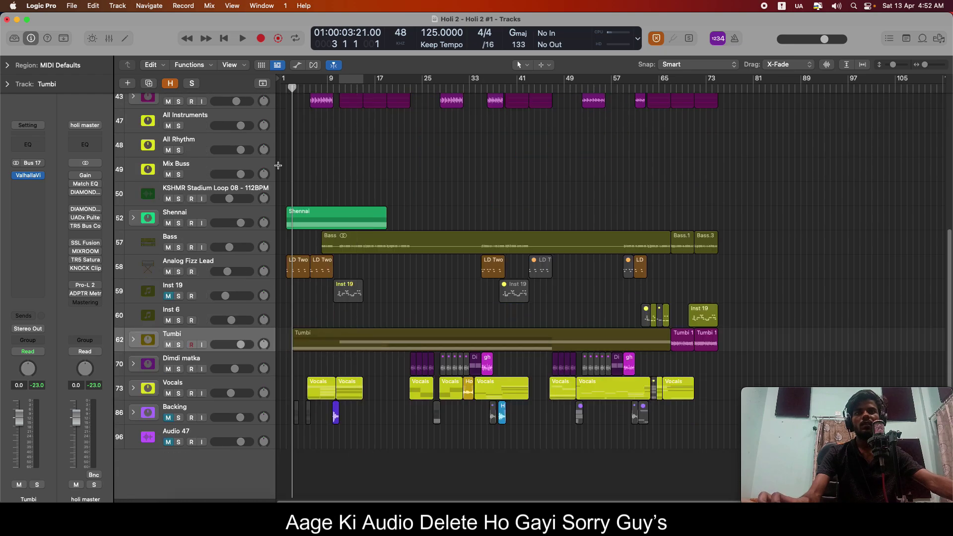
scroll(284, 115, up, 5)
mouse_move(284, 90)
mouse_down()
mouse_move(234, 89)
mouse_move(292, 104)
mouse_up()
click(178, 271)
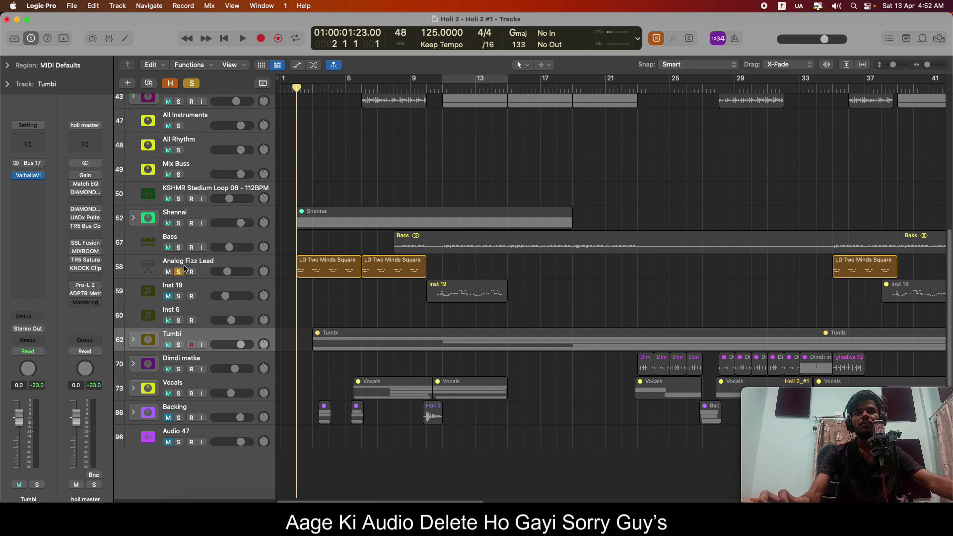
key(space)
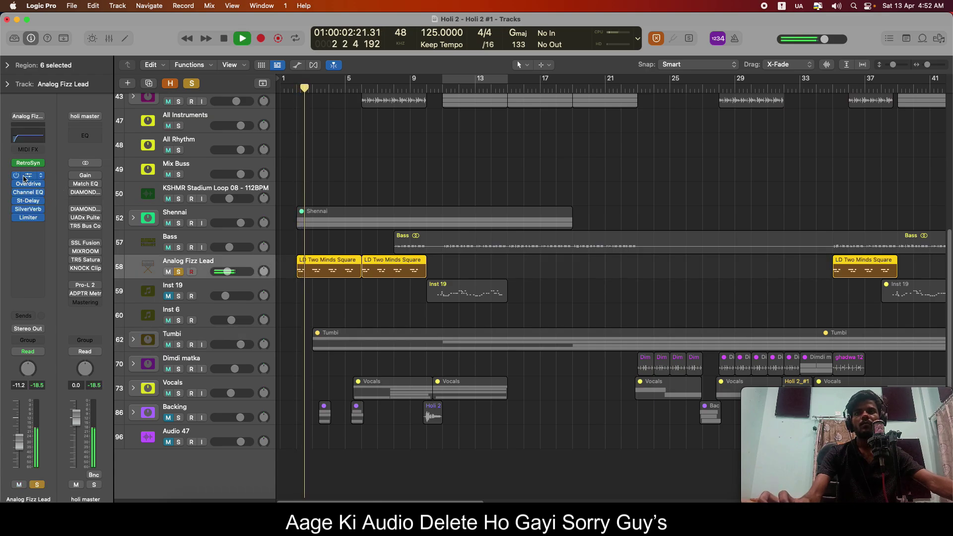
key(space)
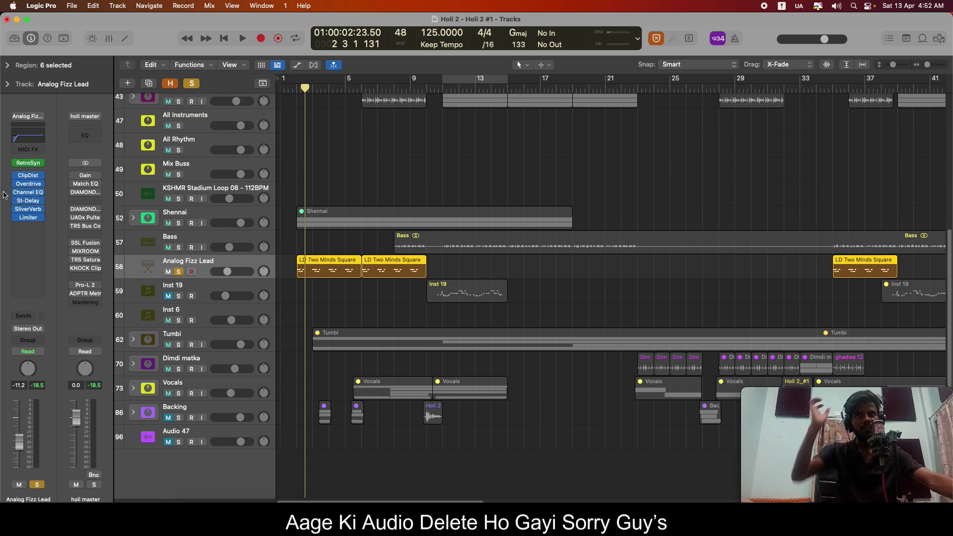
Compare Analog Fizz Lead with its effect plug-ins bypassed and enabled during playback, and unsolo the track.
key(space)
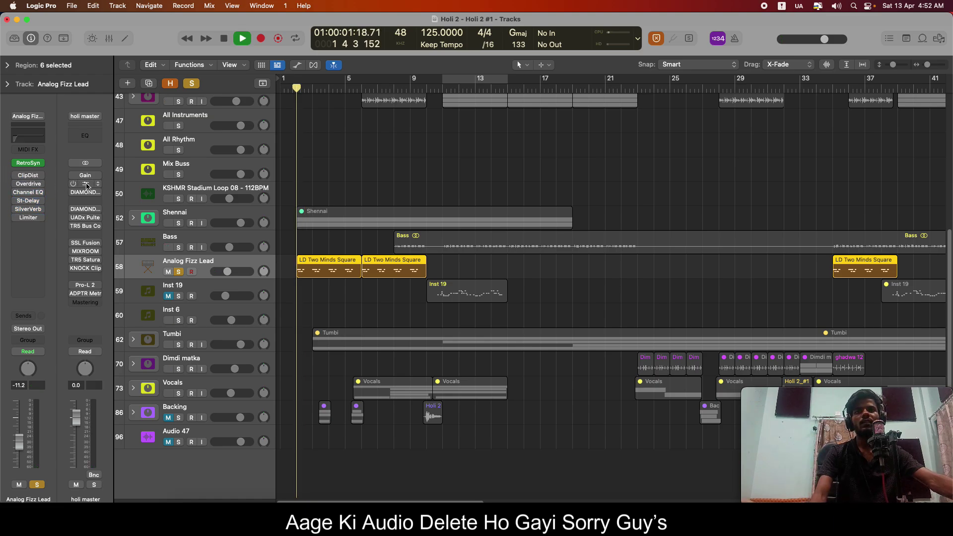
key(space)
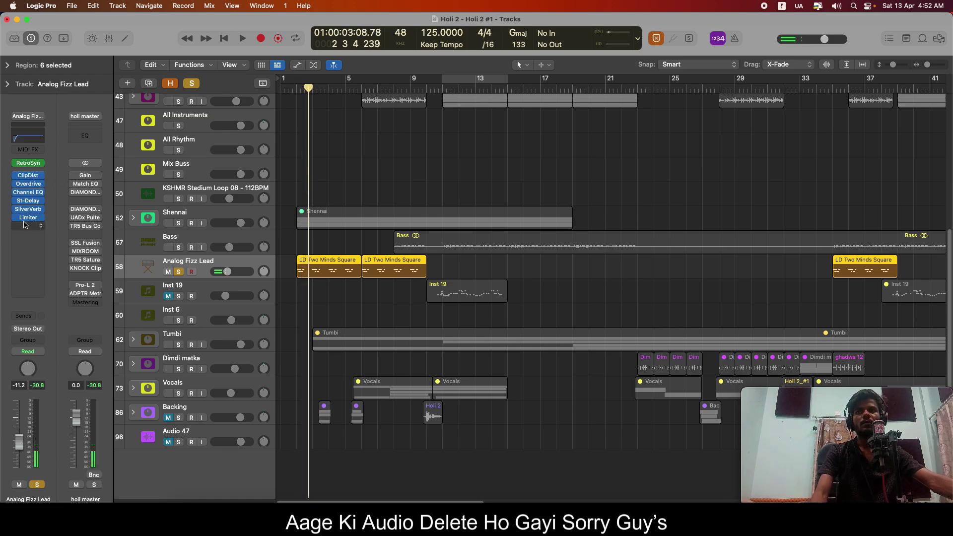
key(space)
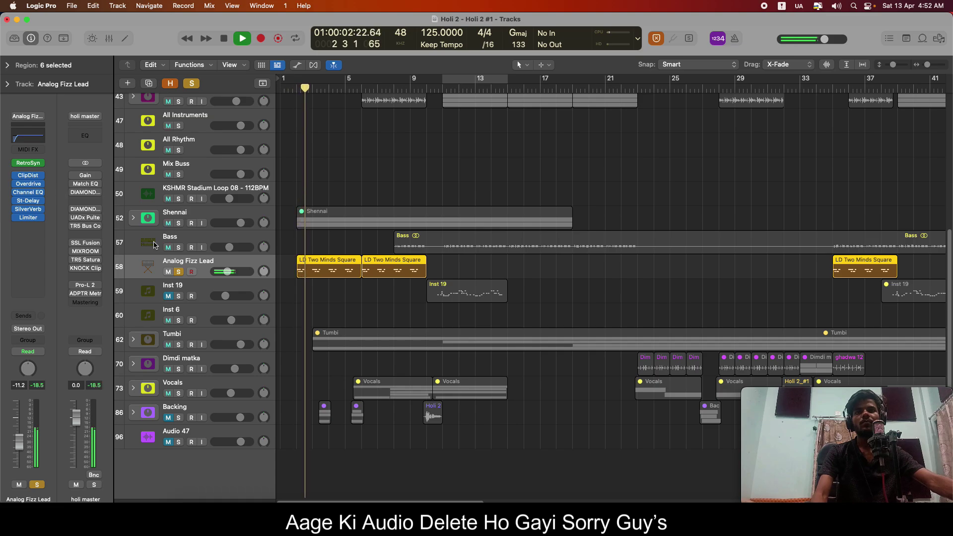
key(space)
key(s)
Expand the Shennai track stack to show its two subtracks, and solo the whole stack.
scroll(251, 227, up, 2)
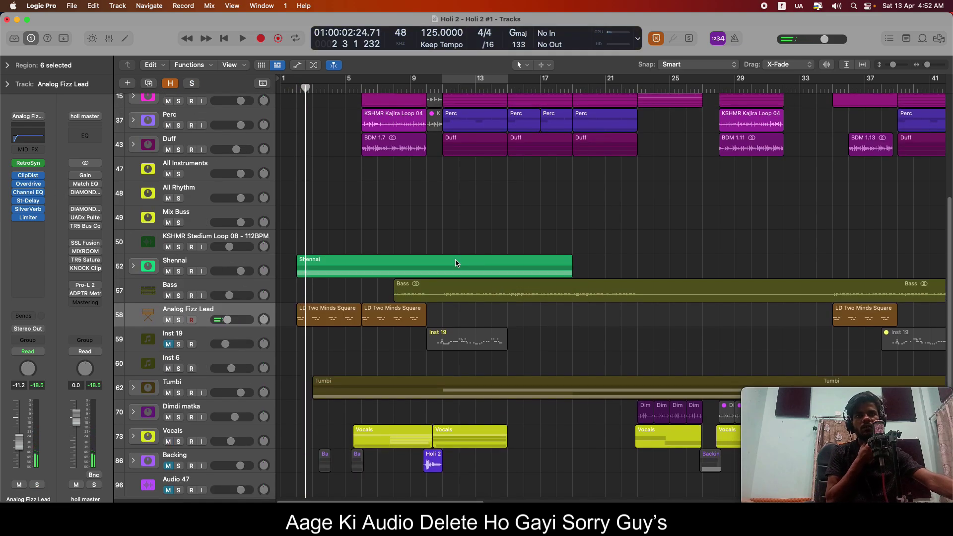
click(203, 265)
click(249, 311)
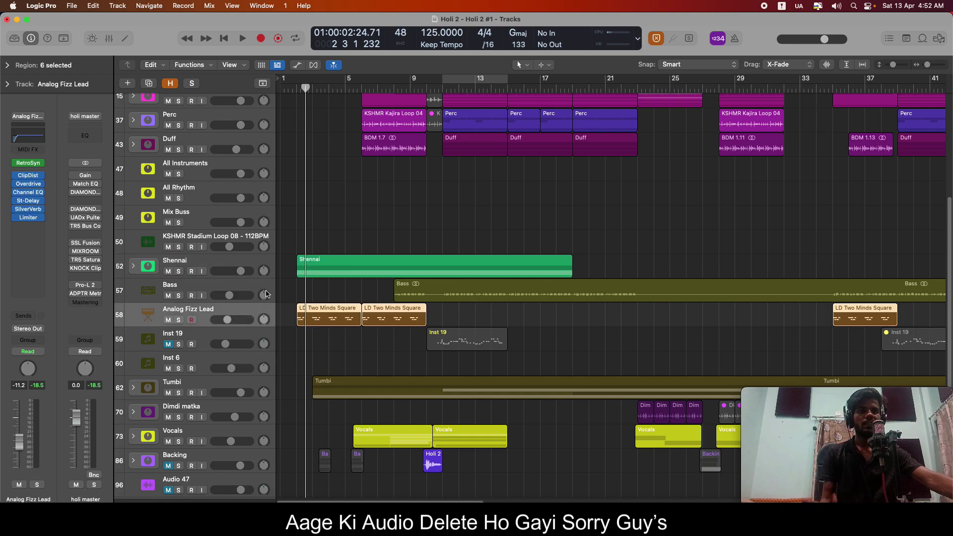
scroll(324, 290, up, 1)
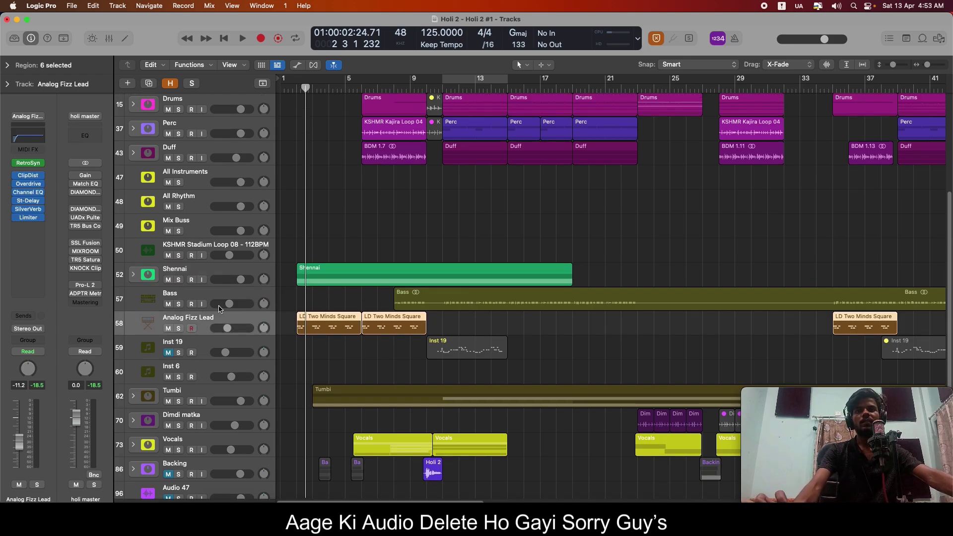
click(183, 279)
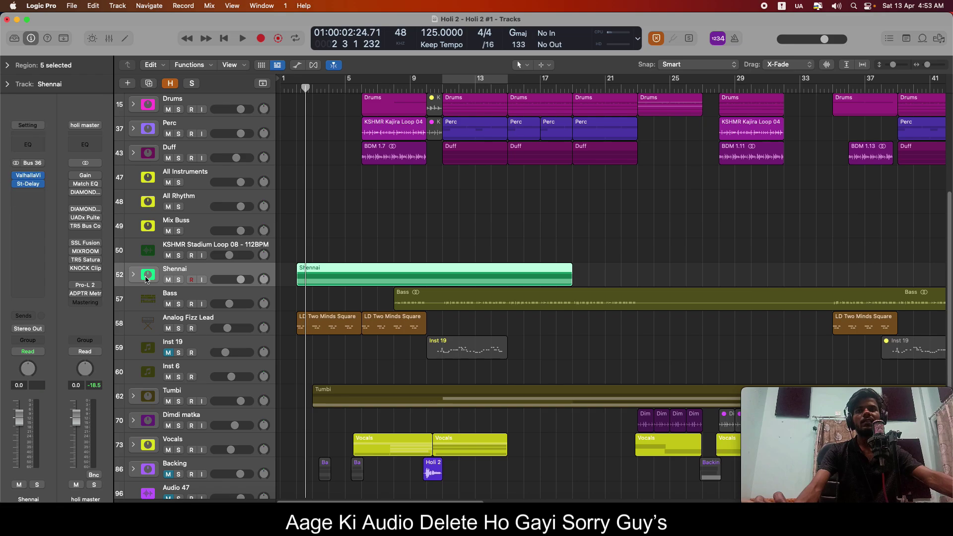
click(133, 274)
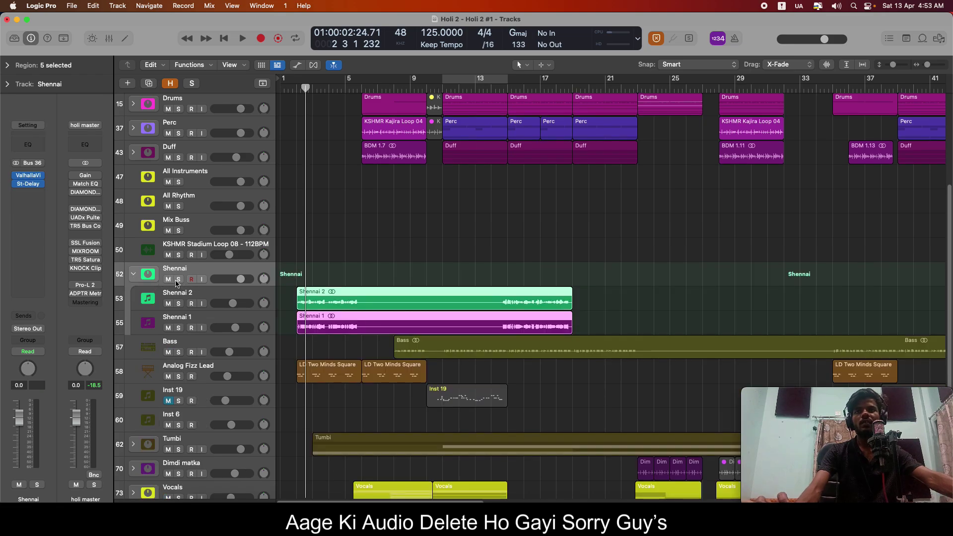
click(178, 279)
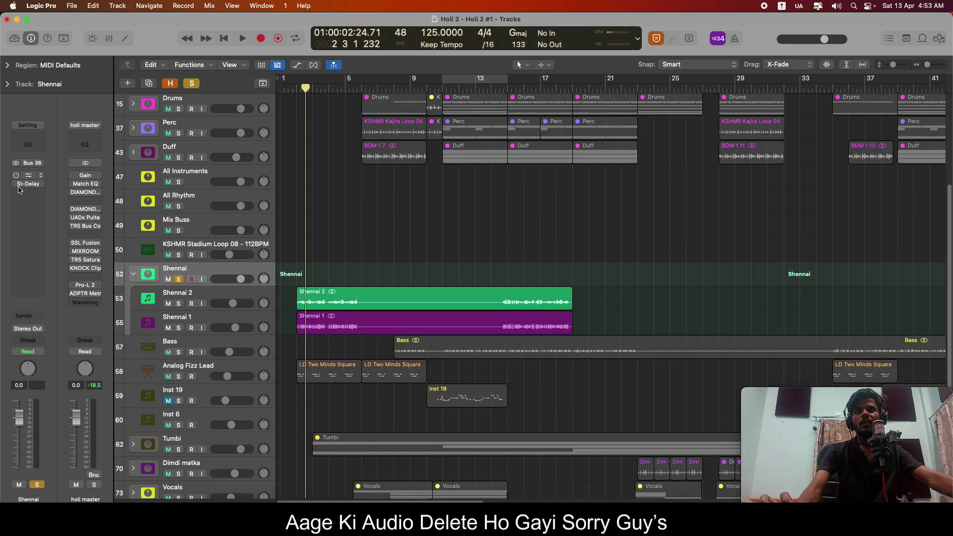
Check the channel strips of Shennai 2 and Shennai 1, and play the stack with its reverb and delay bypassed.
click(218, 299)
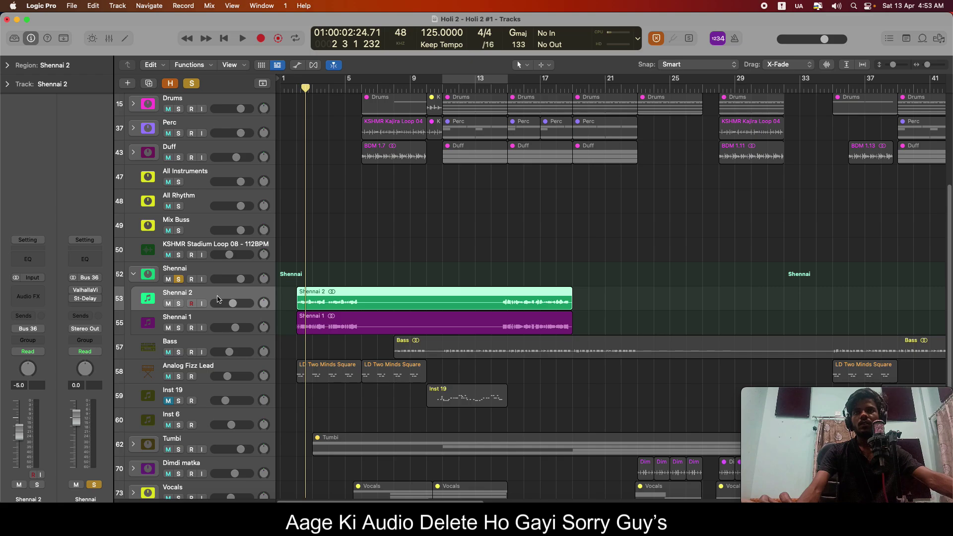
click(212, 320)
click(213, 295)
click(208, 270)
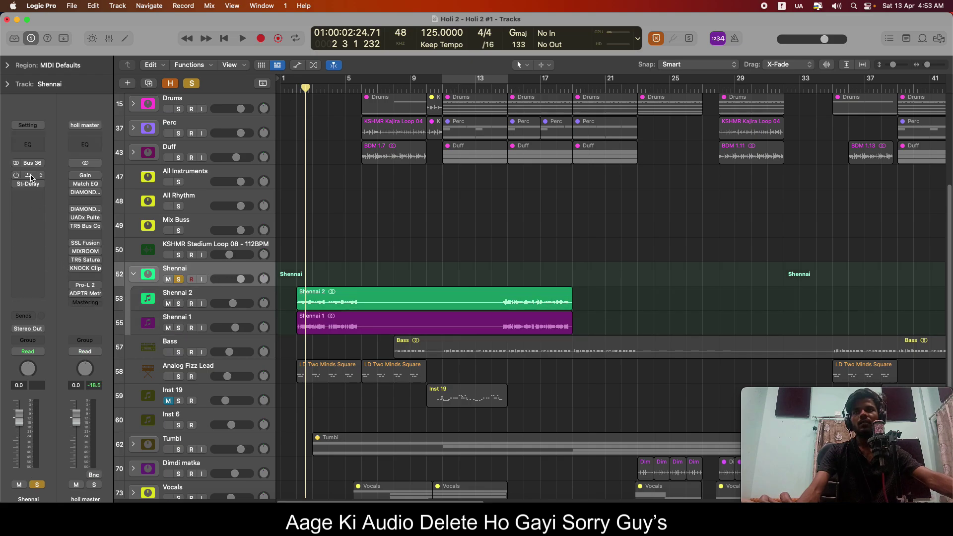
key(space)
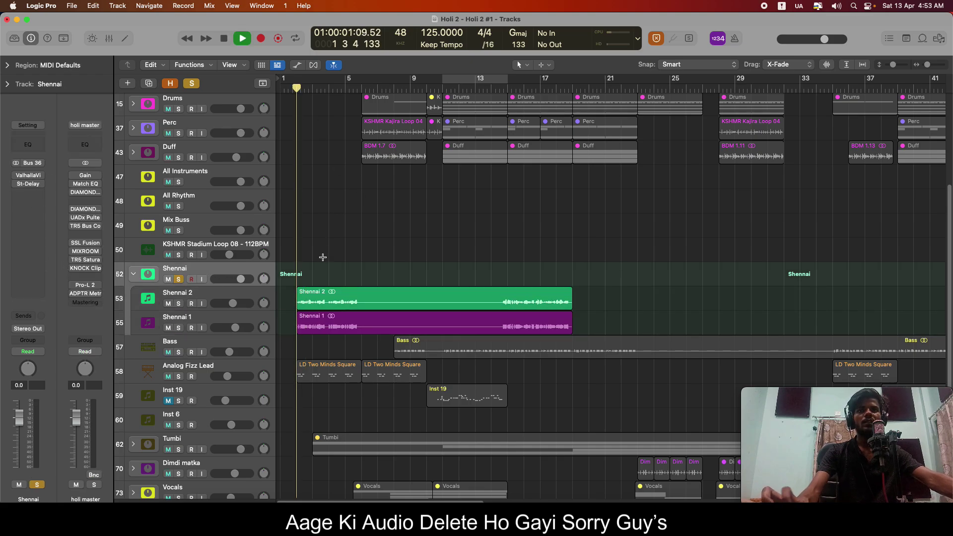
key(super+Right)
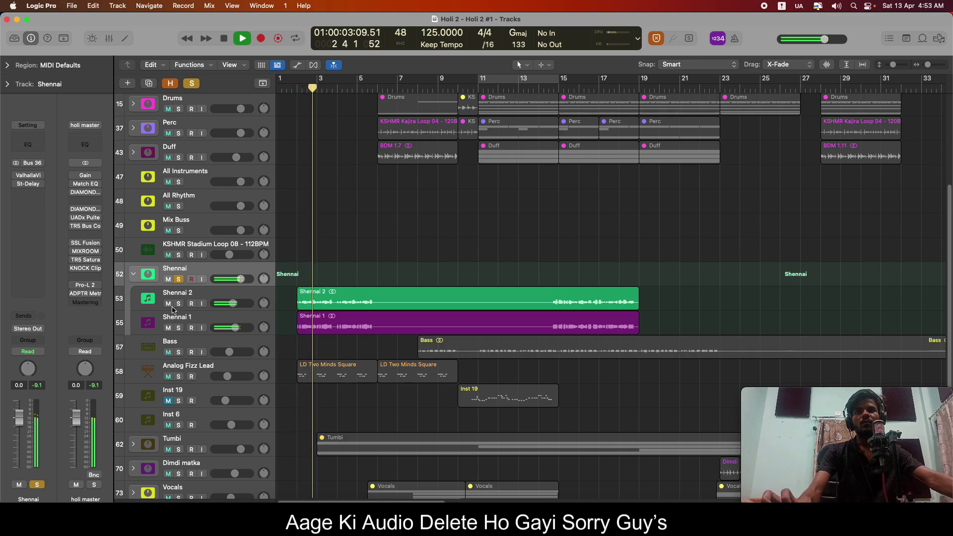
Mute Shennai 2 and play Shennai 1 alone.
click(168, 304)
key(space)
click(187, 316)
key(space)
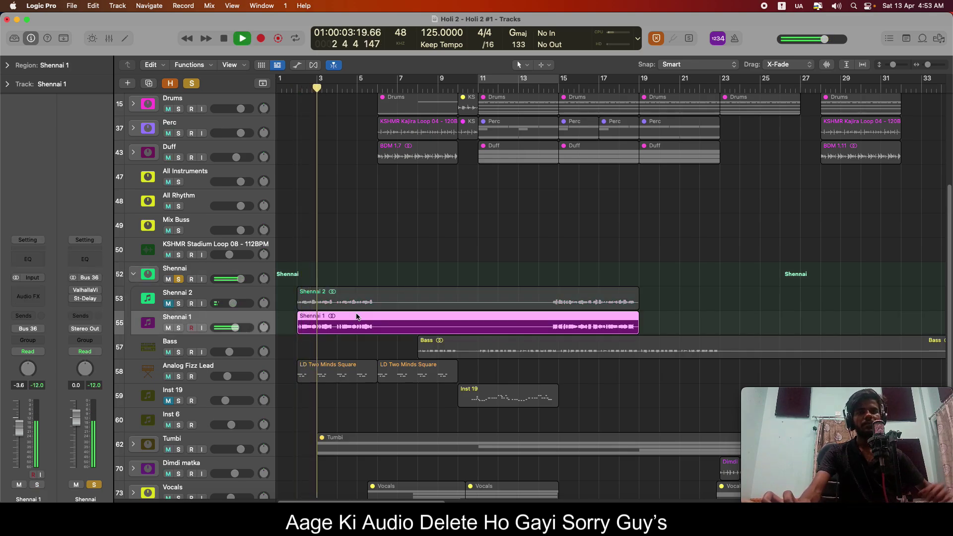
key(space)
Unmute Shennai 2, mute Shennai 1, and play Shennai 2 alone.
click(168, 304)
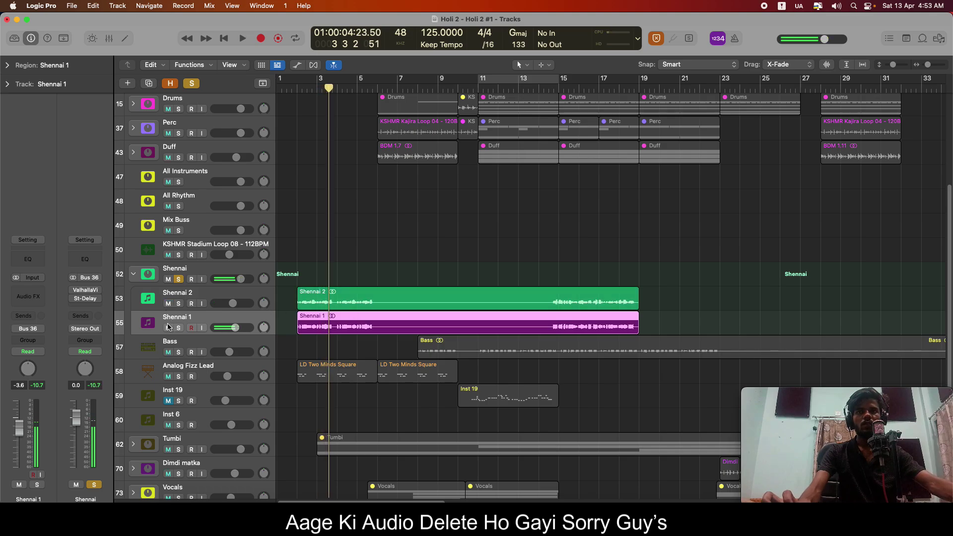
click(167, 328)
key(space)
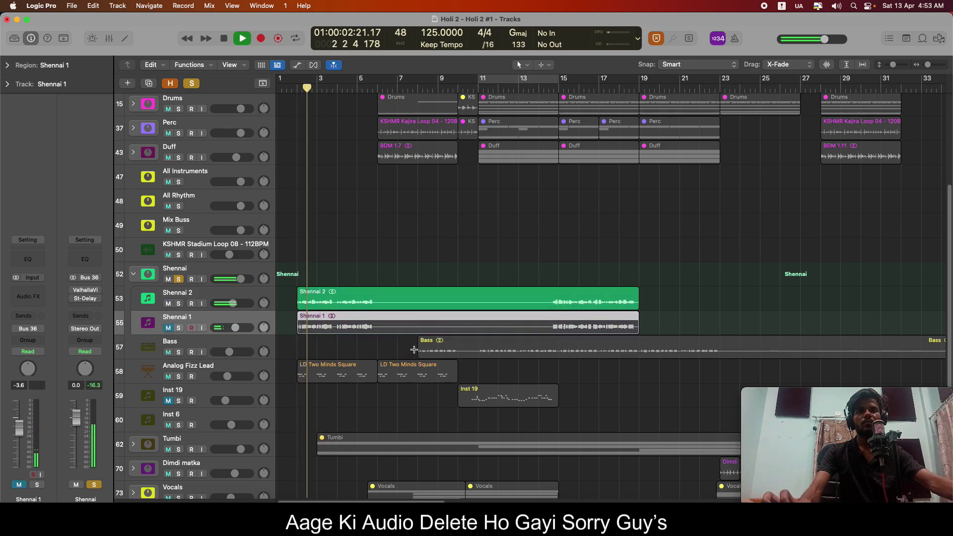
key(space)
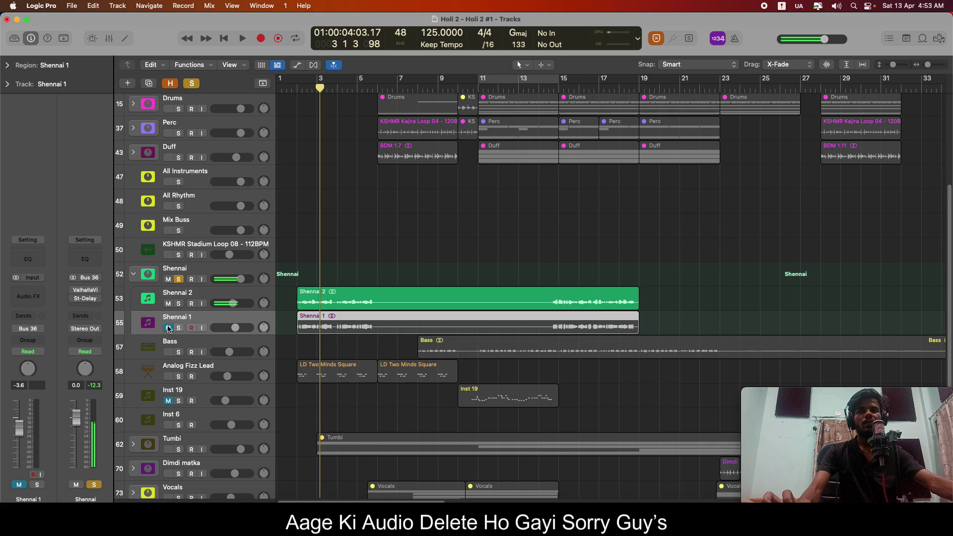
Unmute Shennai 1 and play both Shennai tracks together.
click(168, 328)
click(187, 298)
key(shift+space)
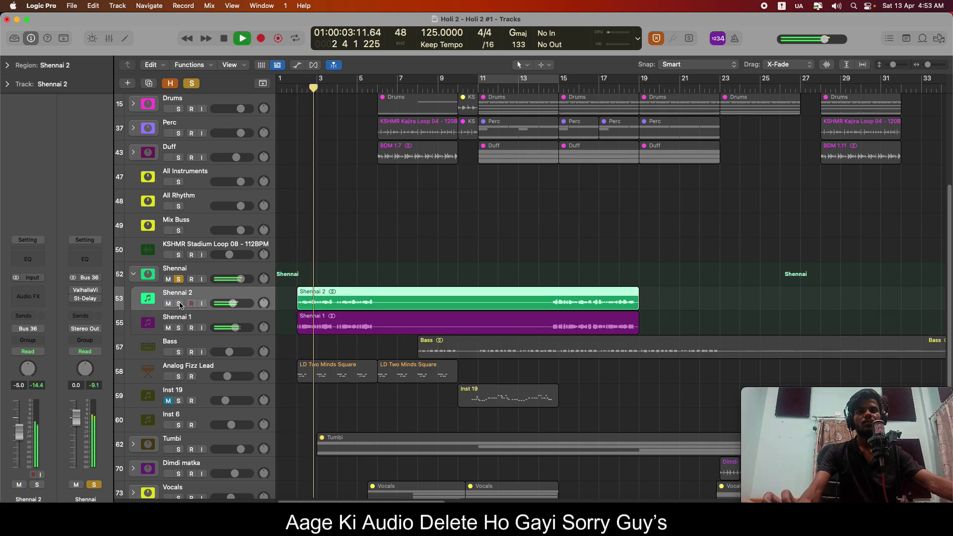
key(space)
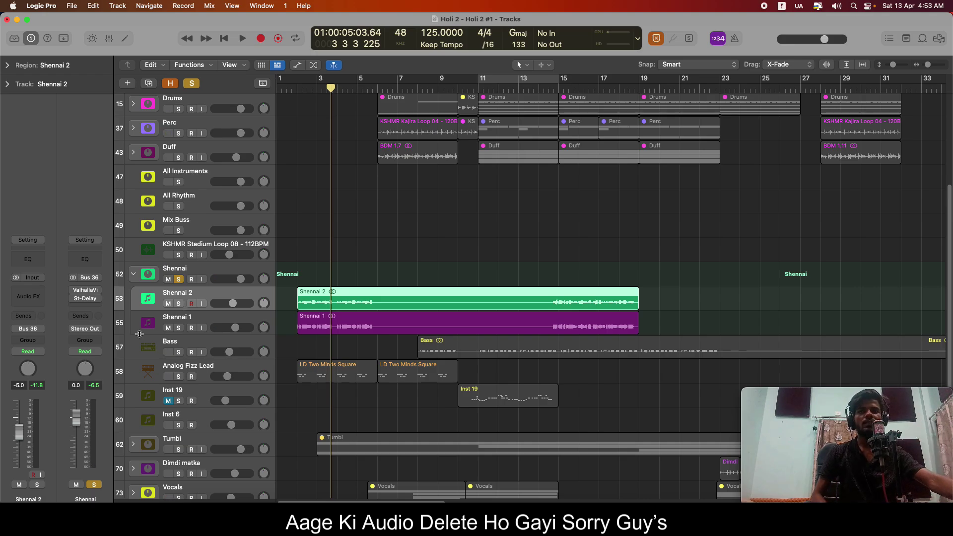
Compare the channel strips of the Shennai stack and its two subtracks, ending on the stack's strip.
click(189, 272)
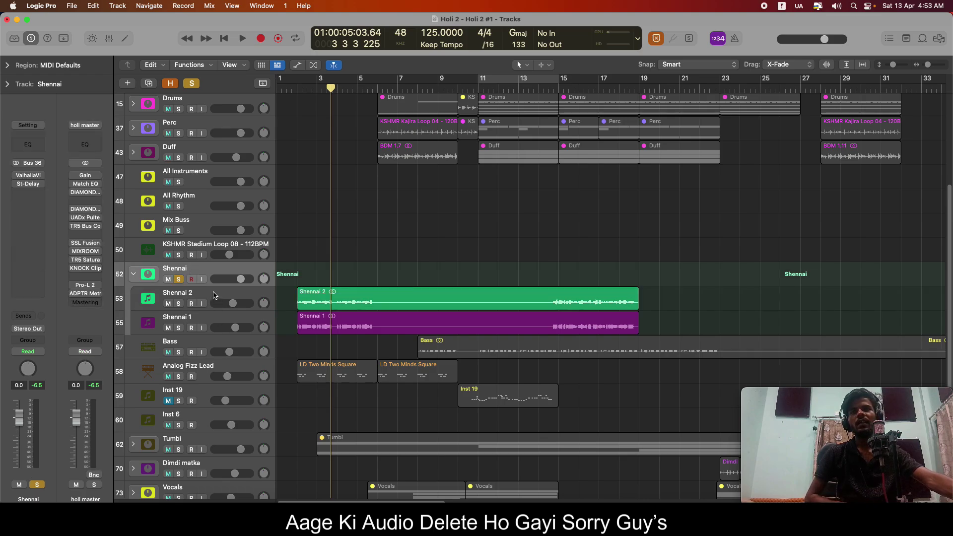
click(214, 295)
click(195, 319)
click(196, 294)
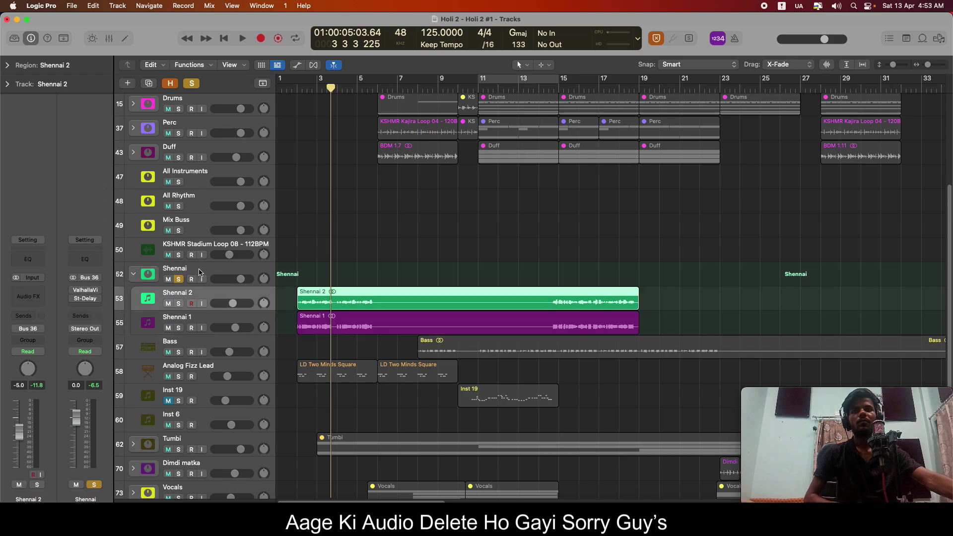
click(199, 272)
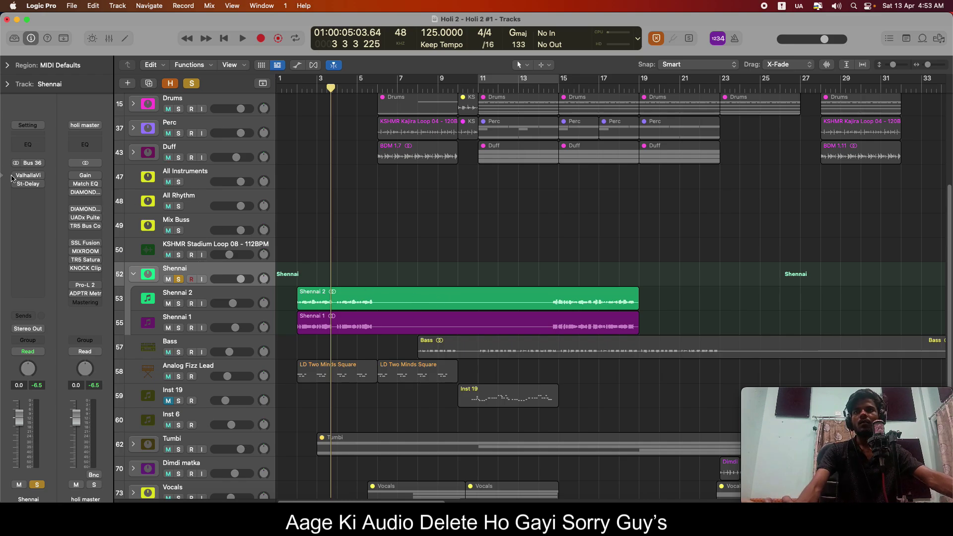
Re-enable ValhallaVintageVerb and Stereo Delay on the Shennai stack, and view each plug-in's settings.
click(28, 178)
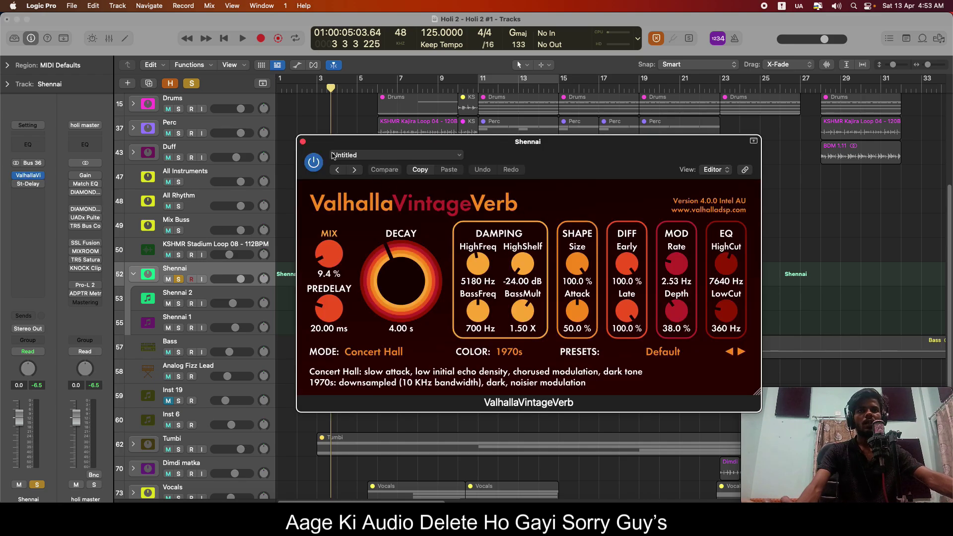
click(303, 142)
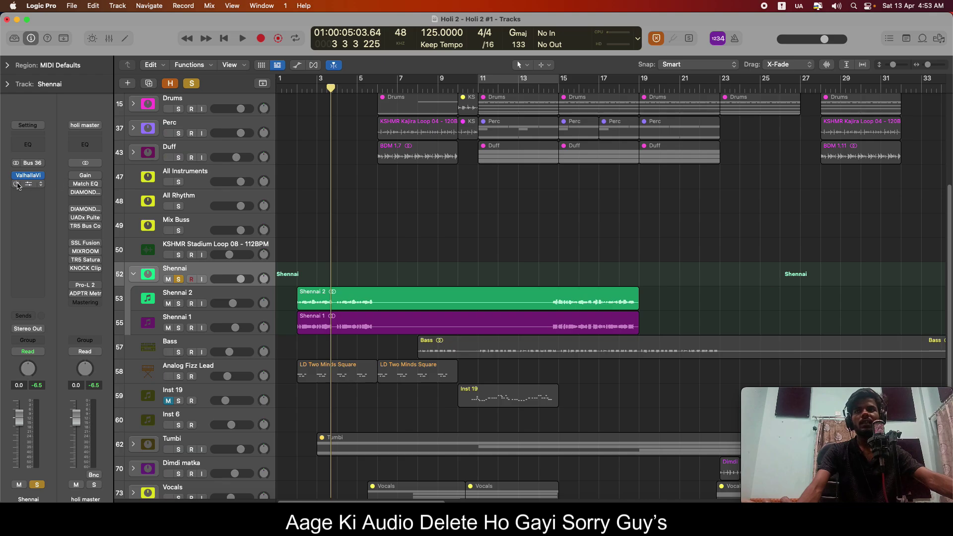
click(47, 183)
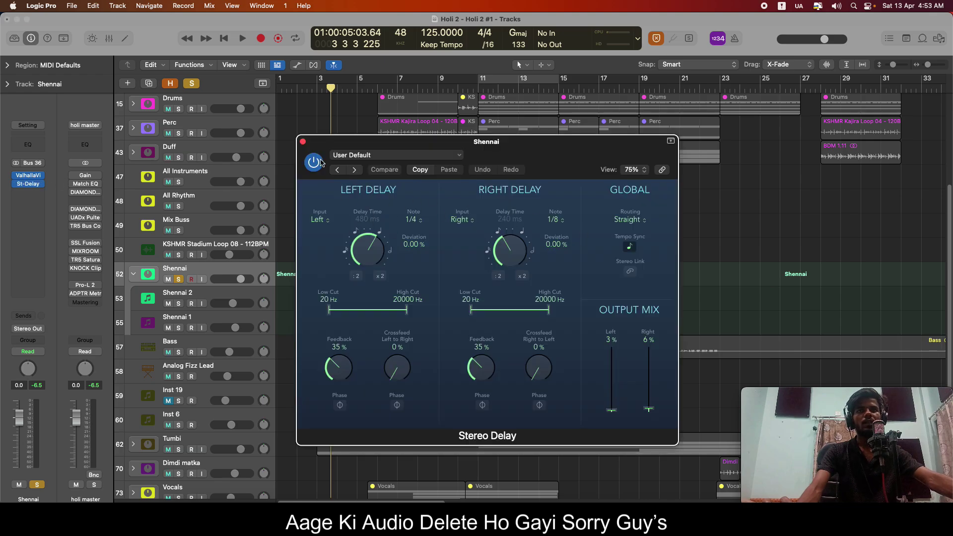
Play the Shennai stack with its plug-ins bypassed, then re-enable ValhallaVintageVerb and Stereo Delay to compare the sound.
click(303, 142)
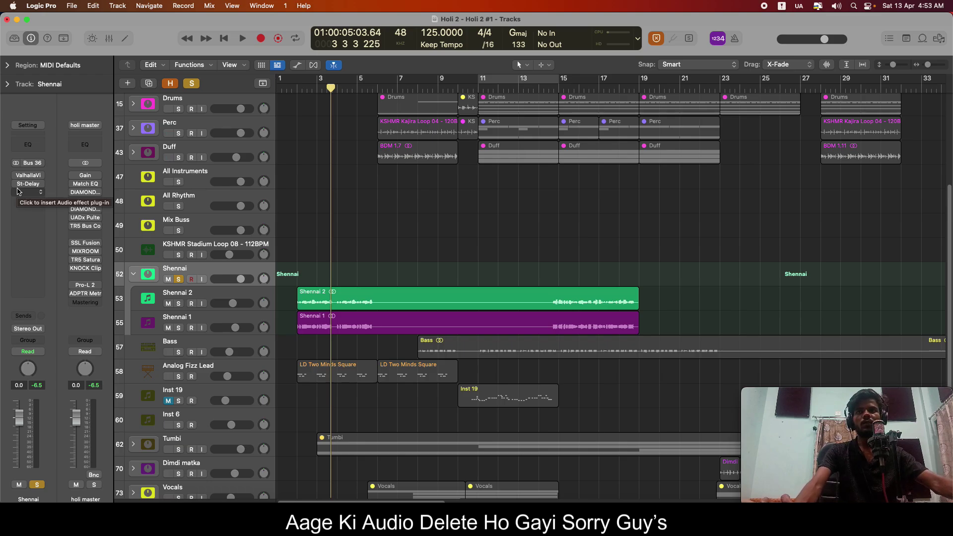
key(space)
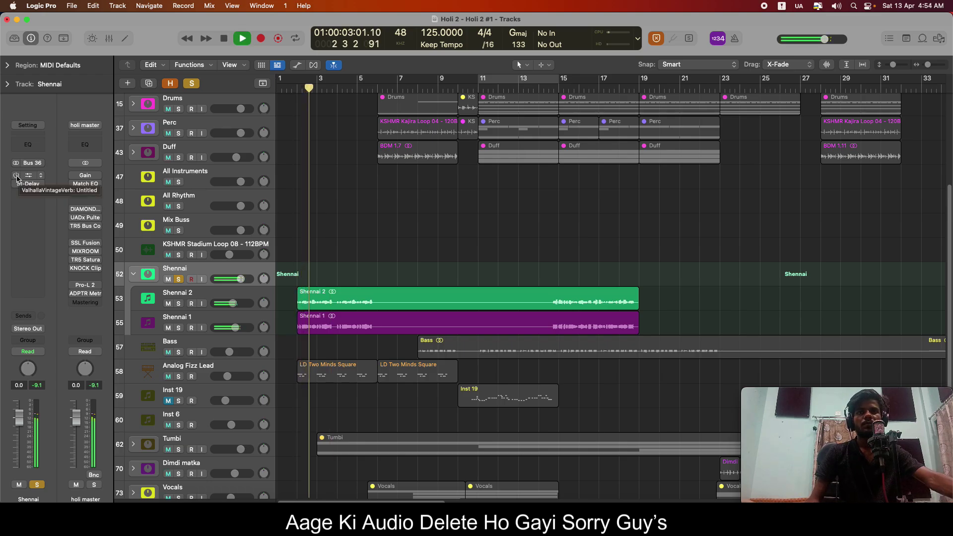
drag(17, 177, 17, 184)
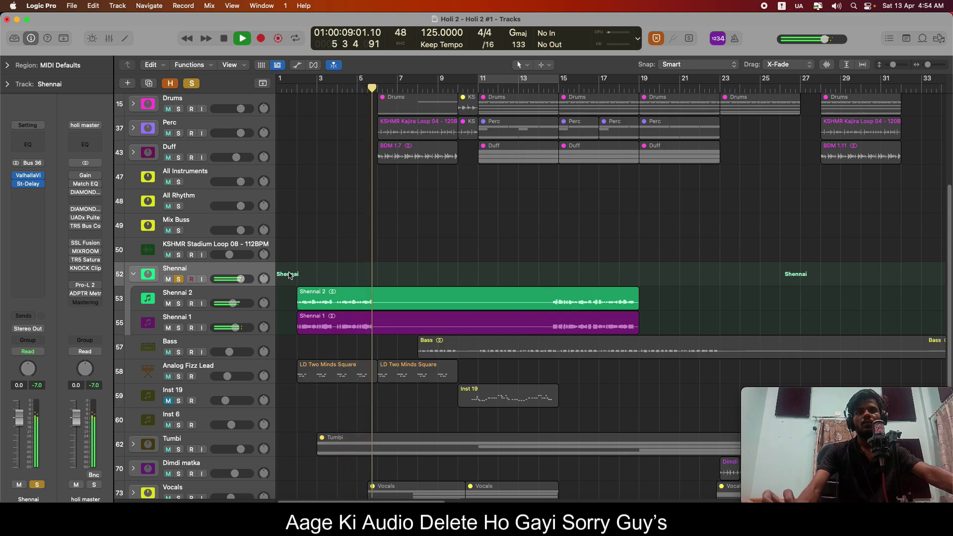
key(space)
Unsolo and collapse the Shennai stack, and return the playhead to the start of the project.
click(178, 279)
click(133, 274)
scroll(315, 242, up, 5)
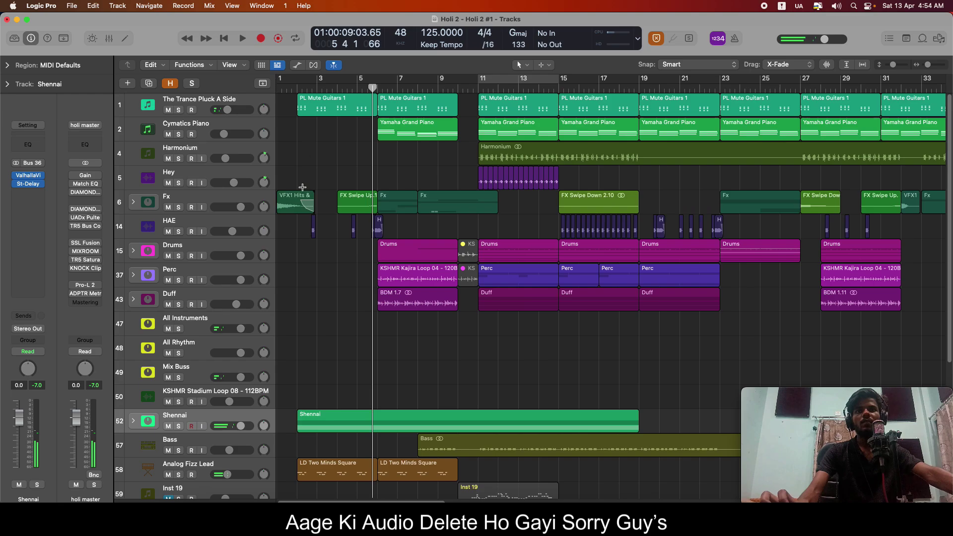
click(298, 89)
key(super+Left)
click(275, 89)
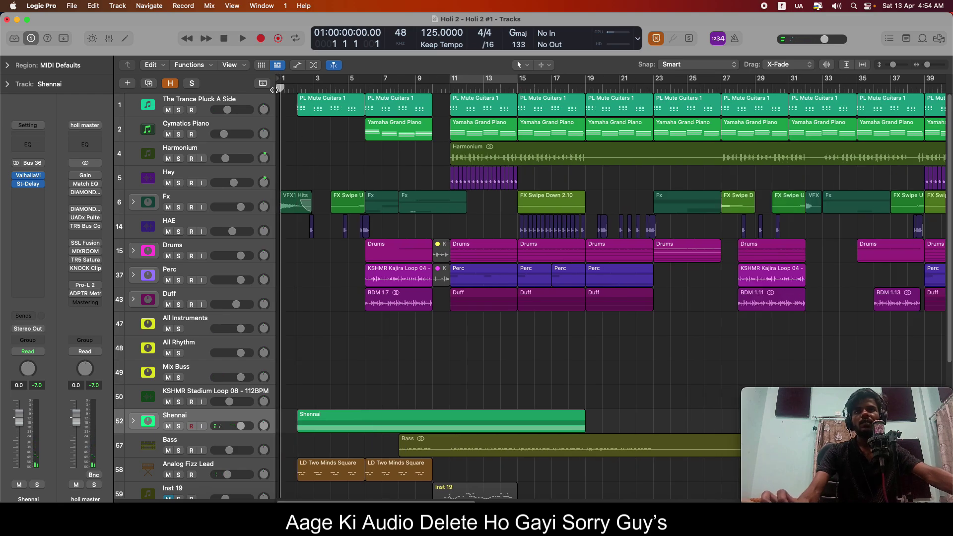
Expand the Fx stack and view the Channel EQ settings on the VFX1 Hits & Explode 48 track.
click(192, 199)
click(133, 202)
scroll(224, 306, down, 1)
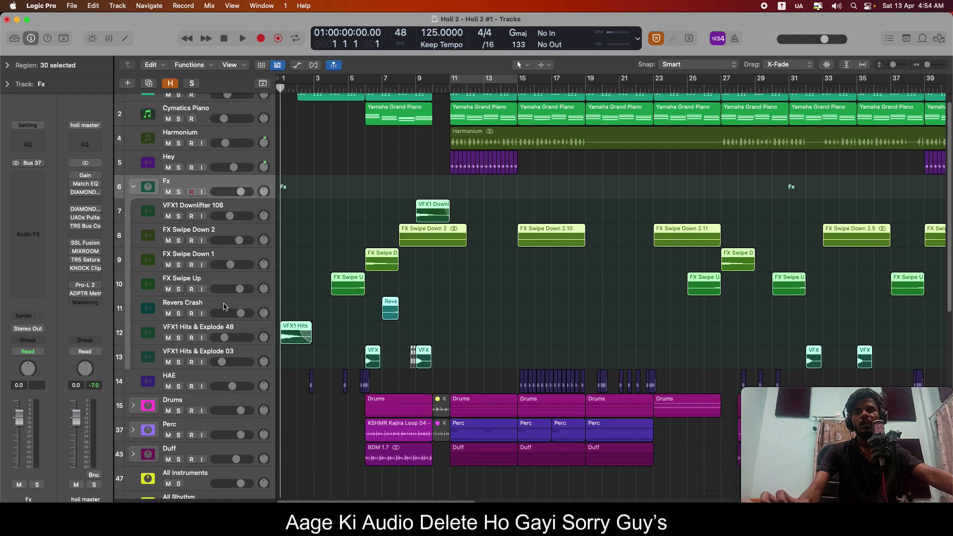
click(212, 328)
click(26, 299)
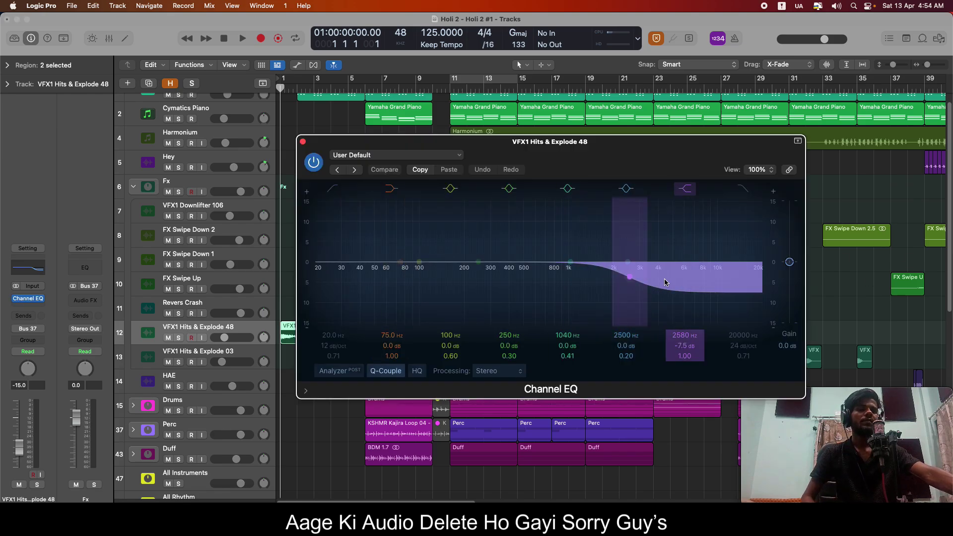
click(302, 142)
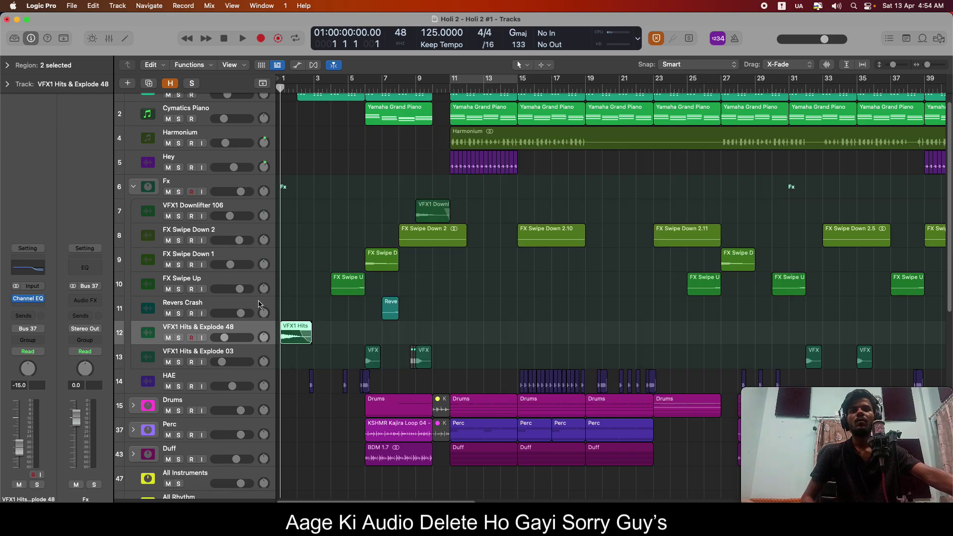
Check the channel strips of the upper Fx subtracks and view the Channel EQ on FX Swipe Down 2.
click(250, 305)
key(Up)
key(Up)
key(Up)
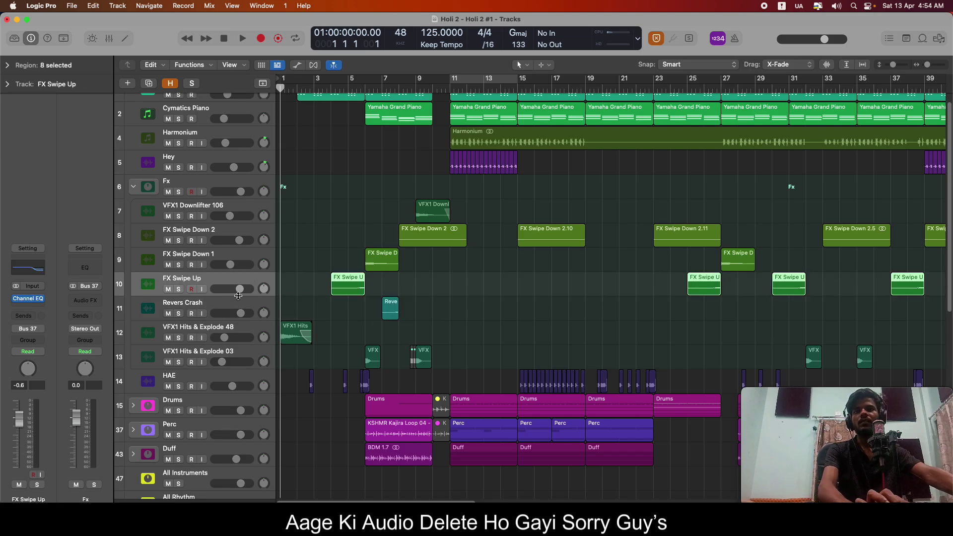
click(23, 300)
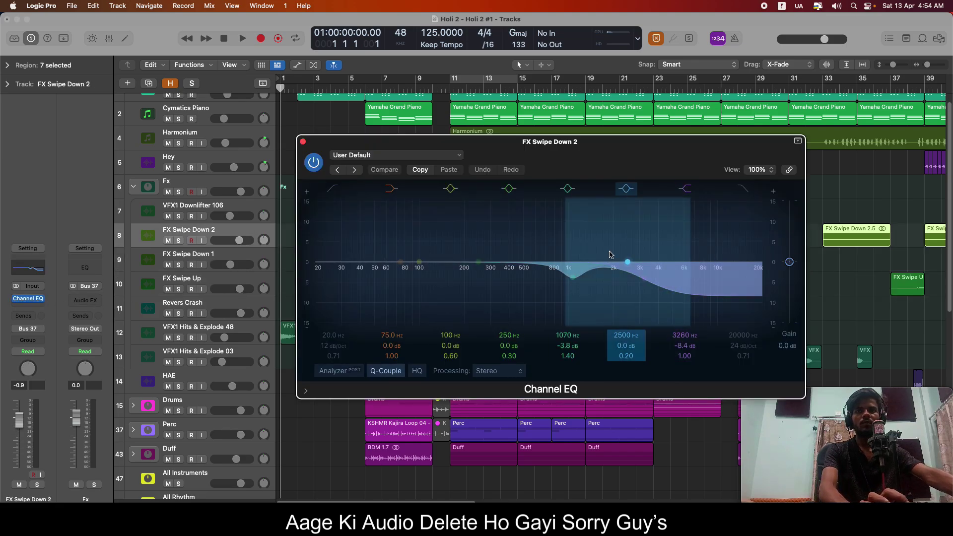
key(Up)
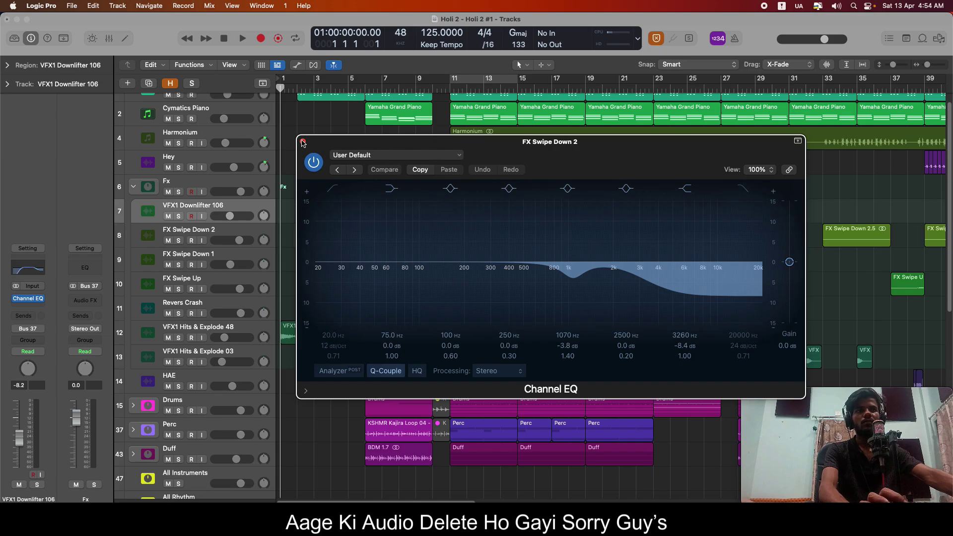
key(Down)
key(Down)
key(Down)
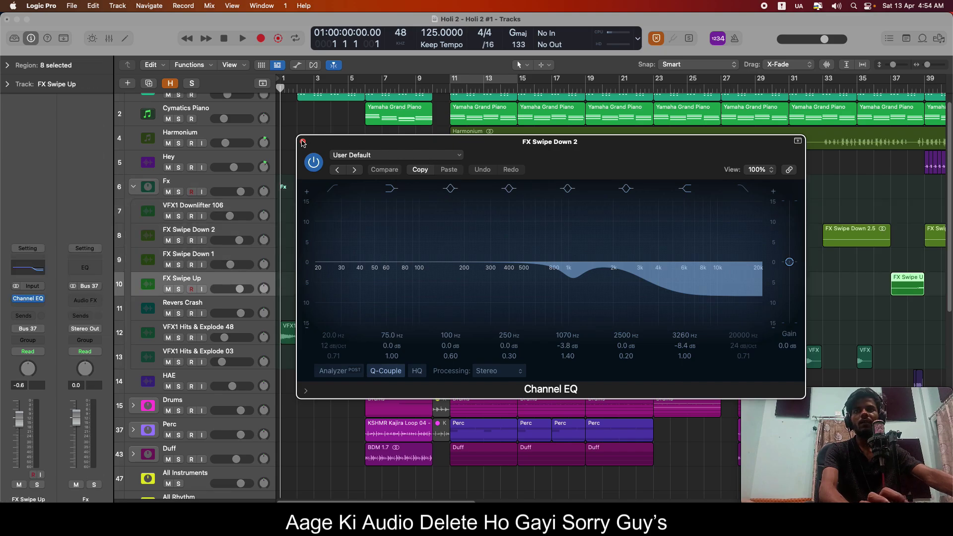
click(303, 142)
Check the remaining Fx subtracks down to HAE, then collapse the Fx stack and select it.
key(Down)
key(Down)
key(Down)
key(Down)
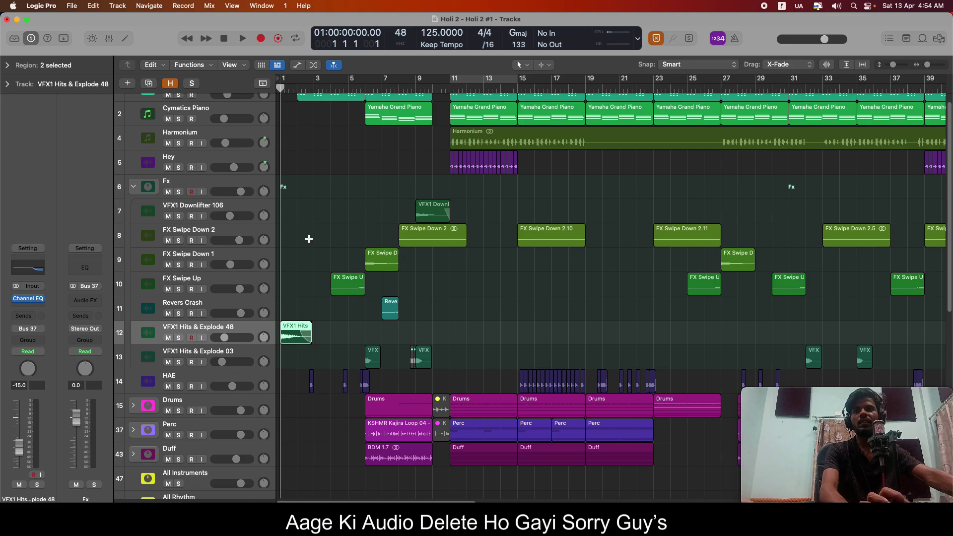
key(Up)
key(Down)
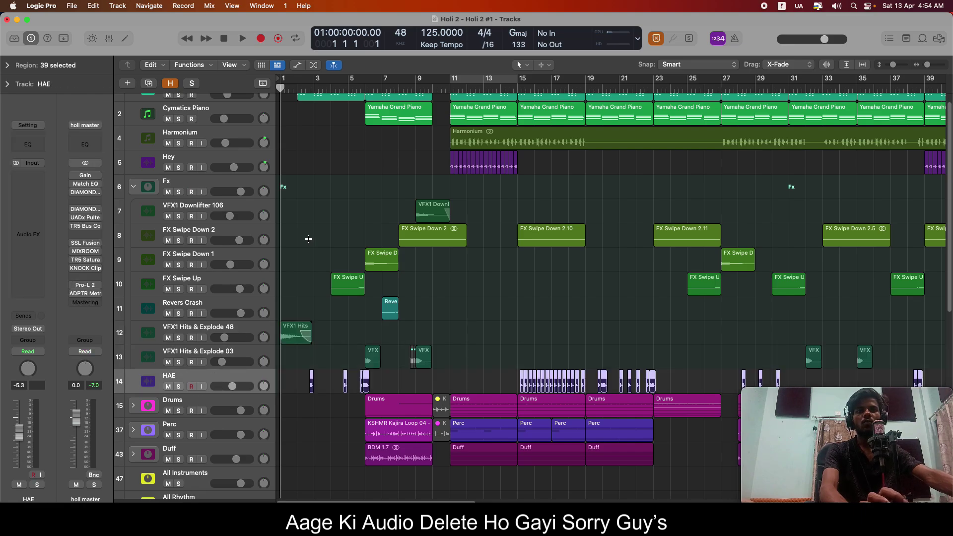
click(135, 187)
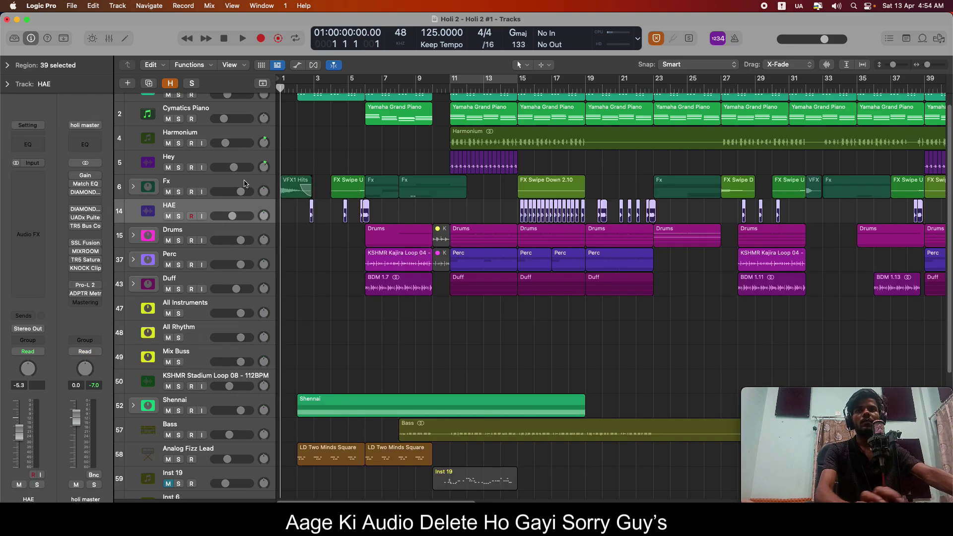
key(Up)
scroll(480, 181, down, 4)
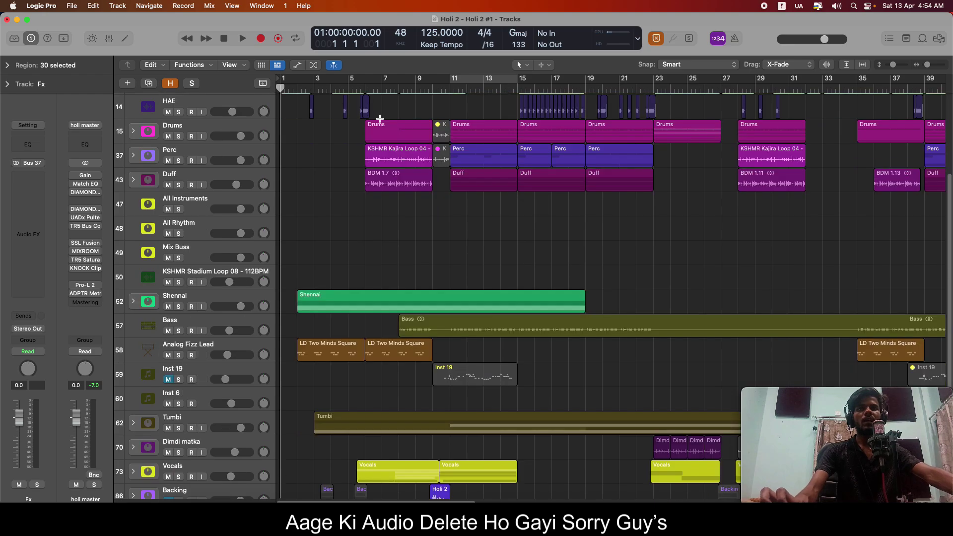
Look over the whole arrangement and place the playhead at bar 15.
click(369, 88)
scroll(495, 177, down, 5)
scroll(306, 311, down, 3)
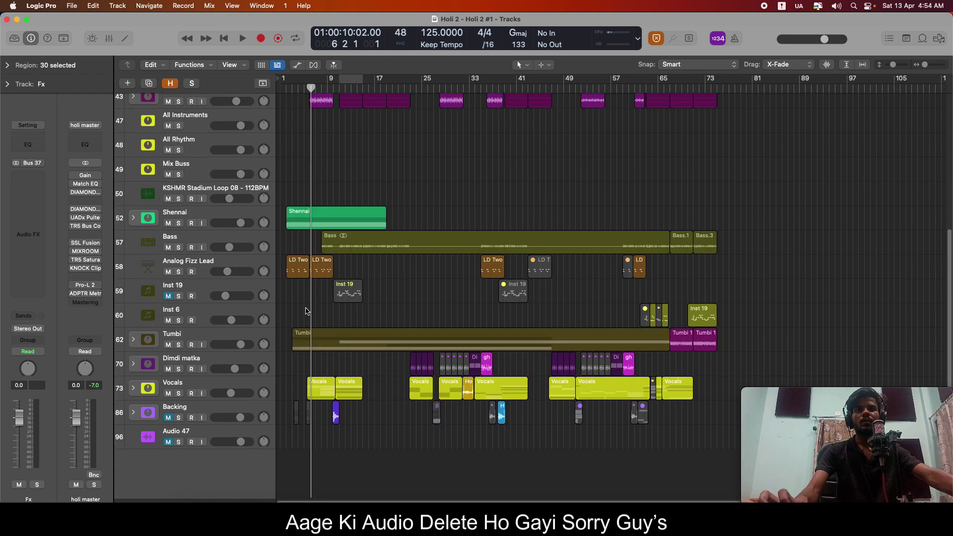
scroll(345, 220, up, 7)
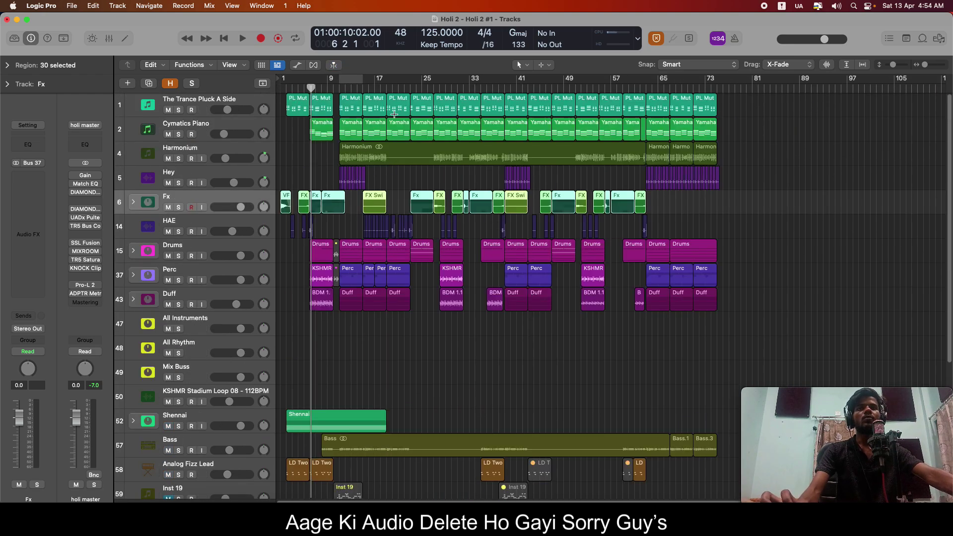
mouse_move(373, 88)
mouse_down()
mouse_move(382, 86)
mouse_move(364, 87)
mouse_up()
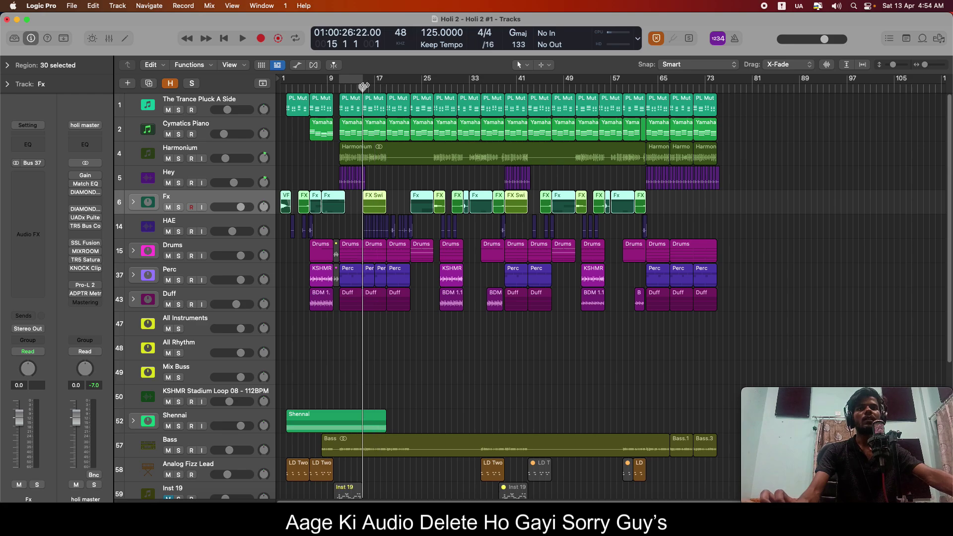
Play the full mix from bar 15 and survey the tracks from Harmonium down to Audio 47.
scroll(369, 184, up, 2)
scroll(374, 325, down, 5)
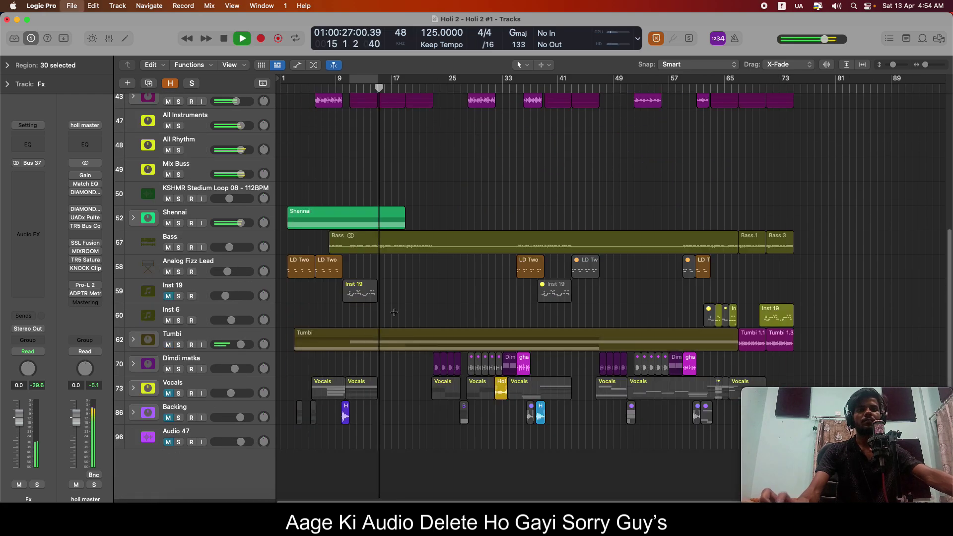
scroll(346, 293, up, 3)
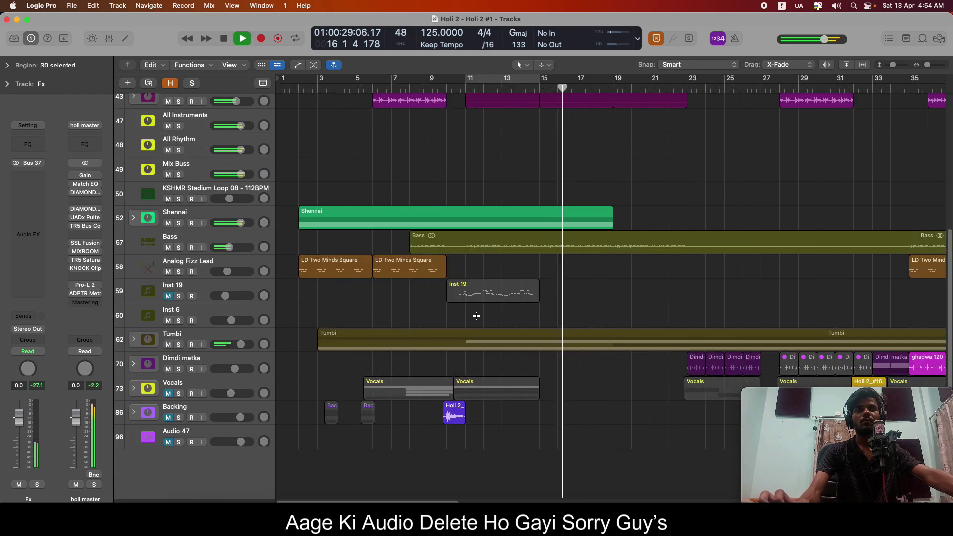
scroll(502, 316, up, 3)
scroll(571, 298, up, 3)
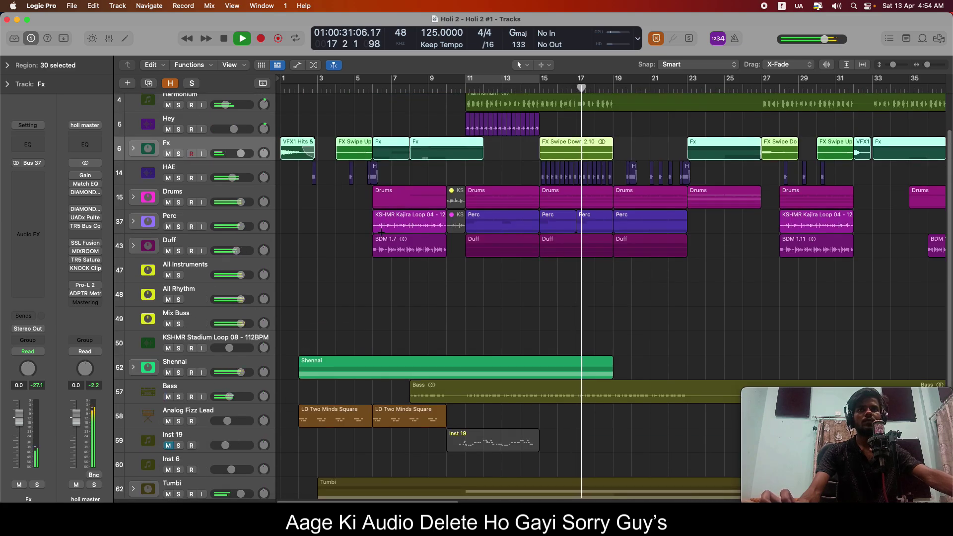
scroll(623, 293, down, 5)
scroll(623, 293, down, 1)
scroll(398, 333, down, 4)
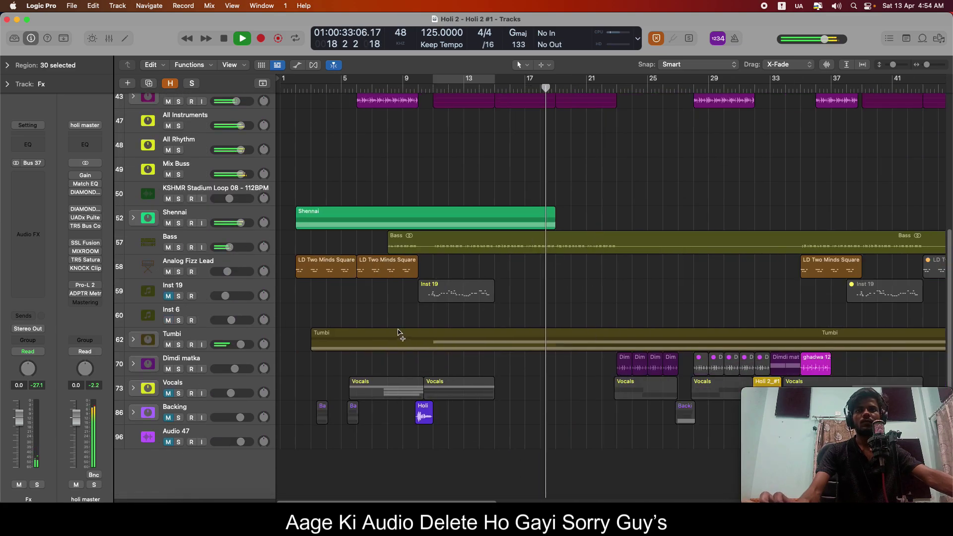
scroll(472, 313, up, 1)
Expand the Tumbi stack during playback, compare its subtracks' channel strips, then collapse it and stop playback.
click(138, 346)
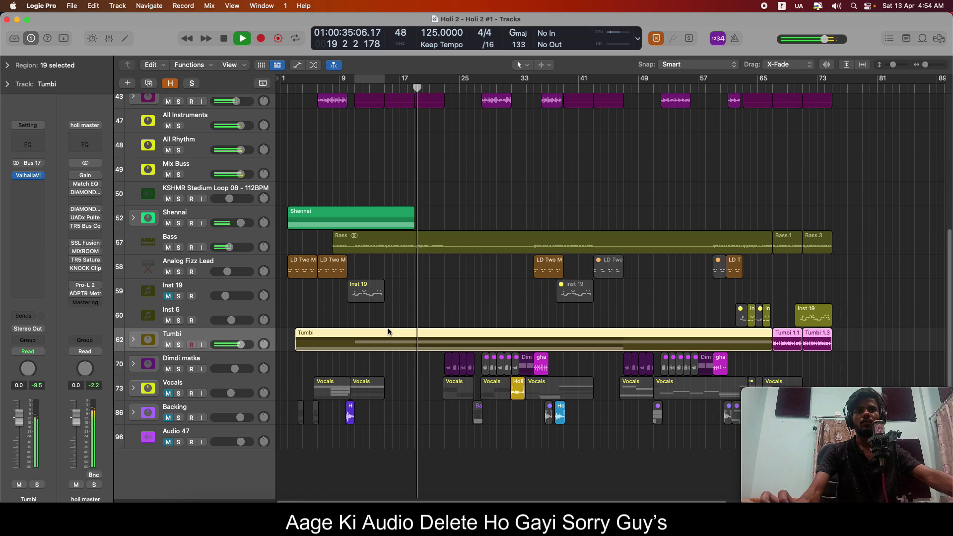
click(133, 340)
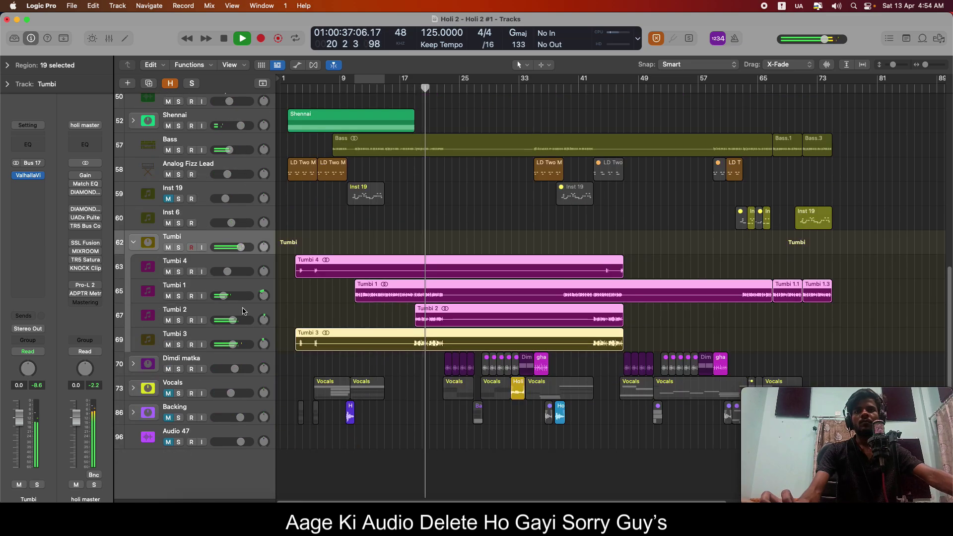
click(238, 327)
click(236, 336)
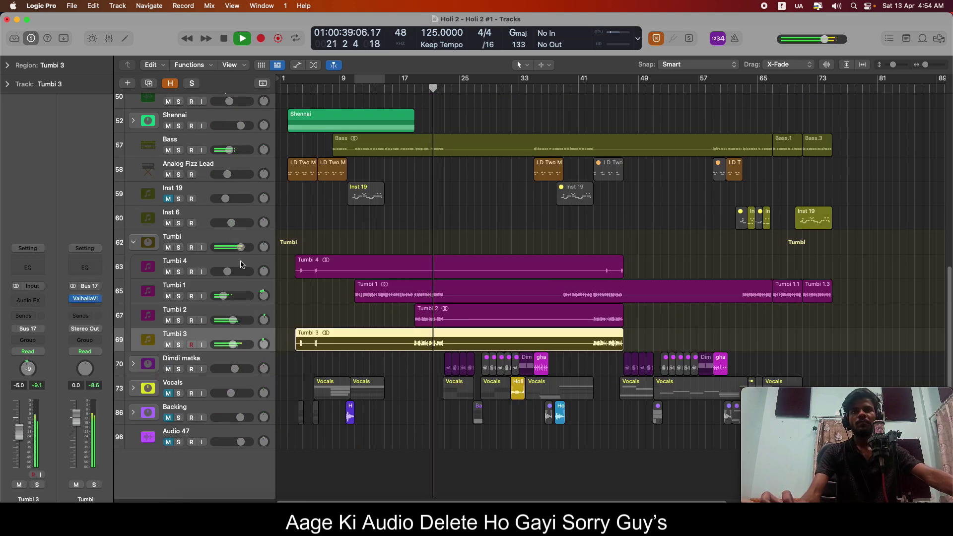
click(241, 268)
click(235, 288)
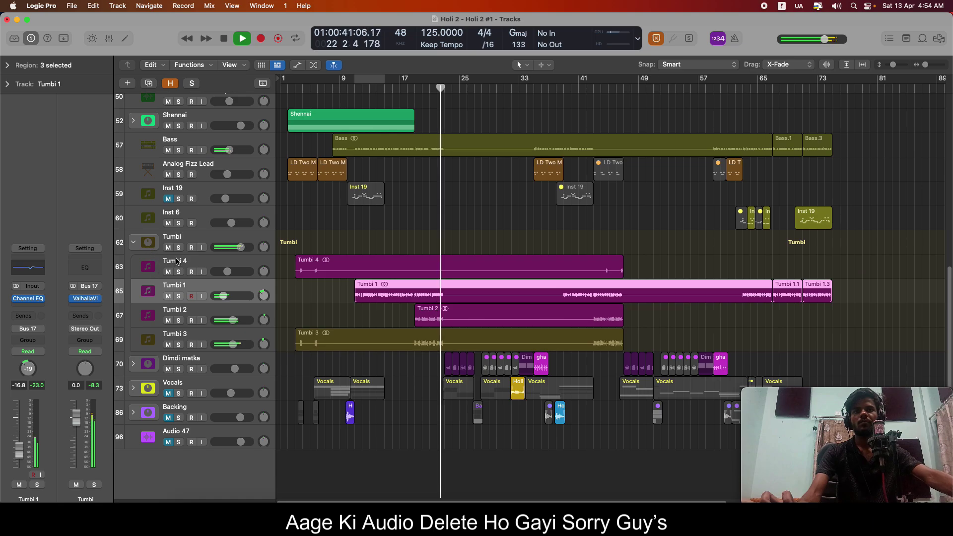
click(133, 242)
key(space)
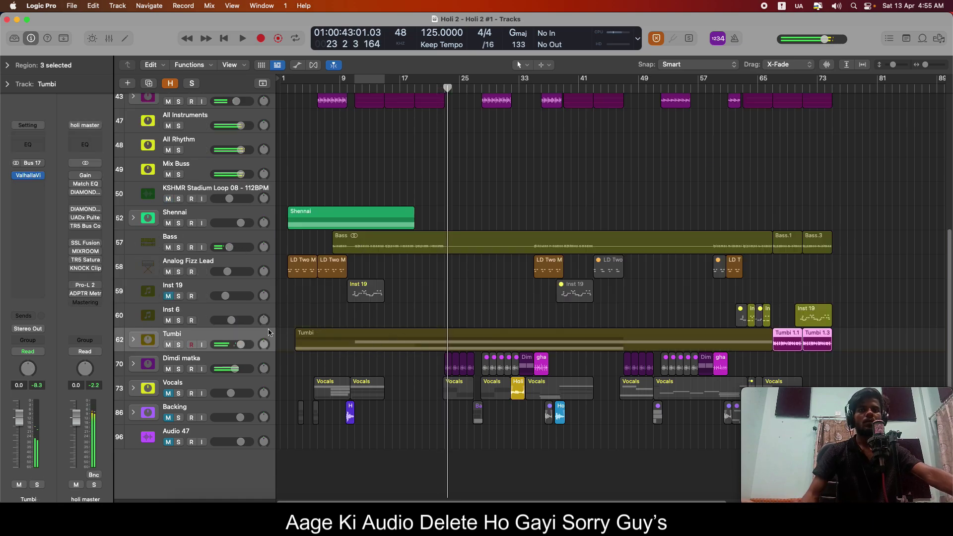
Expand the Dimdi matka stack, place the playhead at bar 23, and enlarge the timeline around its first regions.
click(231, 363)
click(133, 364)
scroll(475, 205, down, 2)
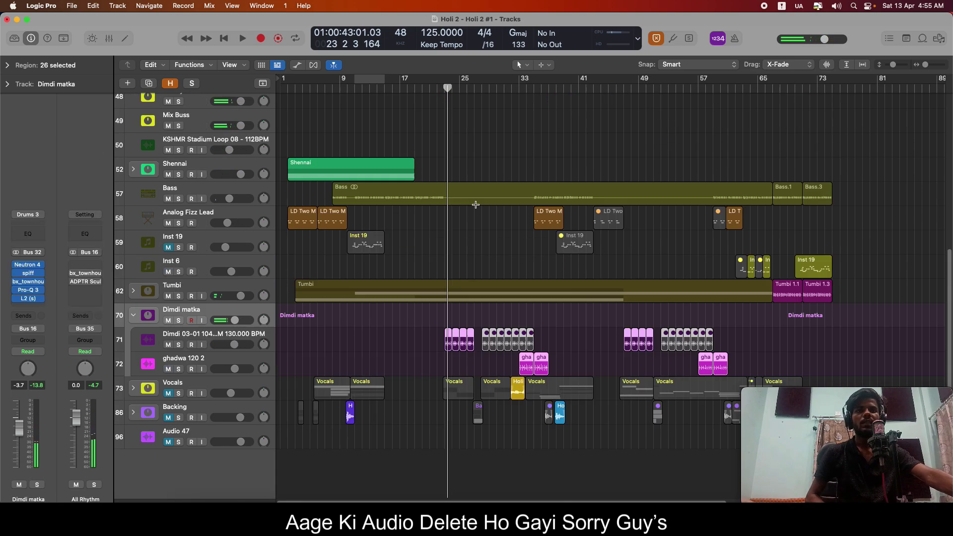
drag(448, 93, 445, 94)
key(super+Right)
key(super+Right)
key(super+Right)
key(super+Right)
key(super+Right)
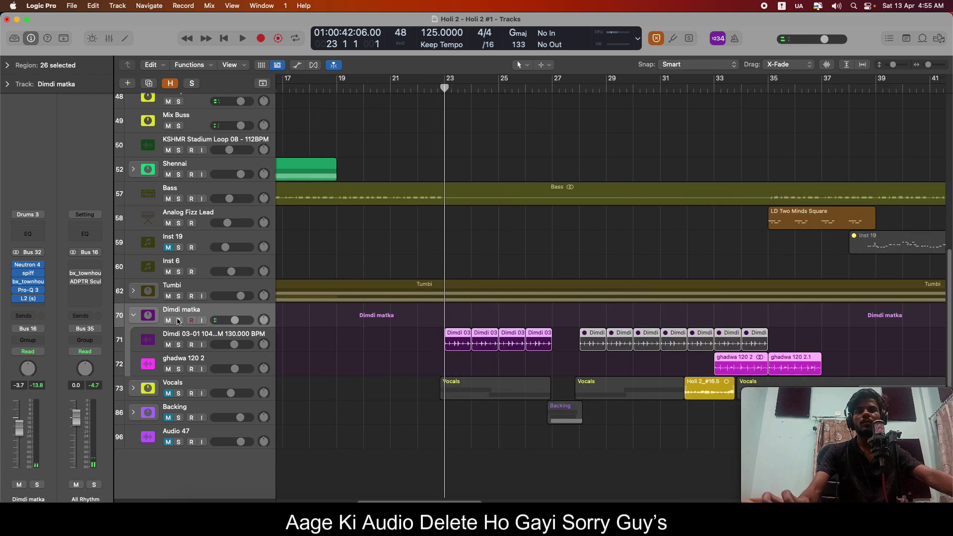
Compare the channel strips of the two Dimdi matka subtracks, then view both bands of the stack's Neutron 4 Transient Shaper.
click(183, 336)
click(228, 360)
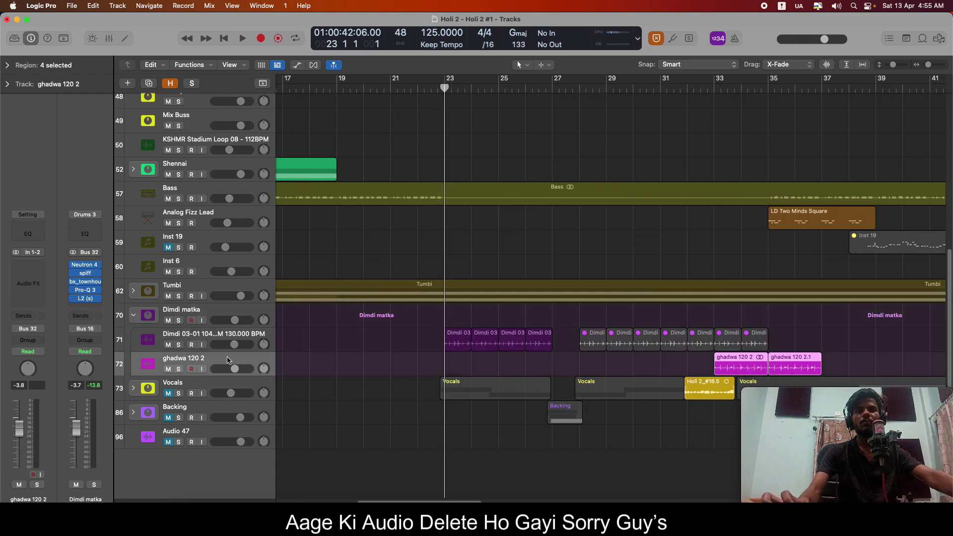
click(228, 315)
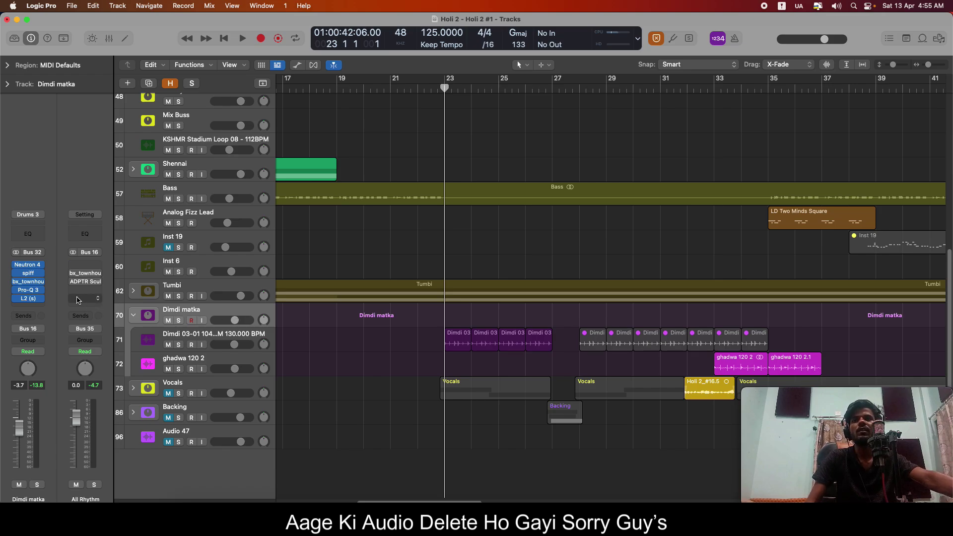
click(25, 271)
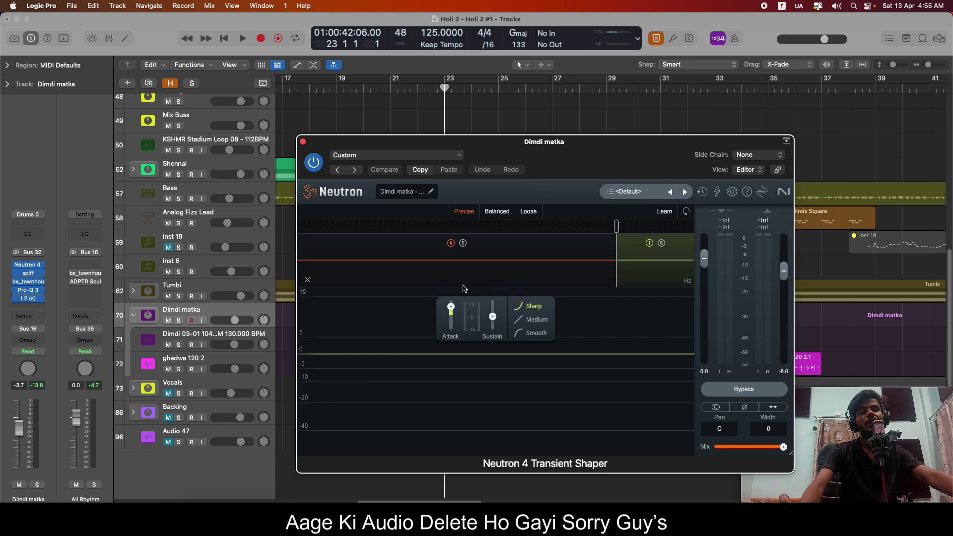
click(449, 274)
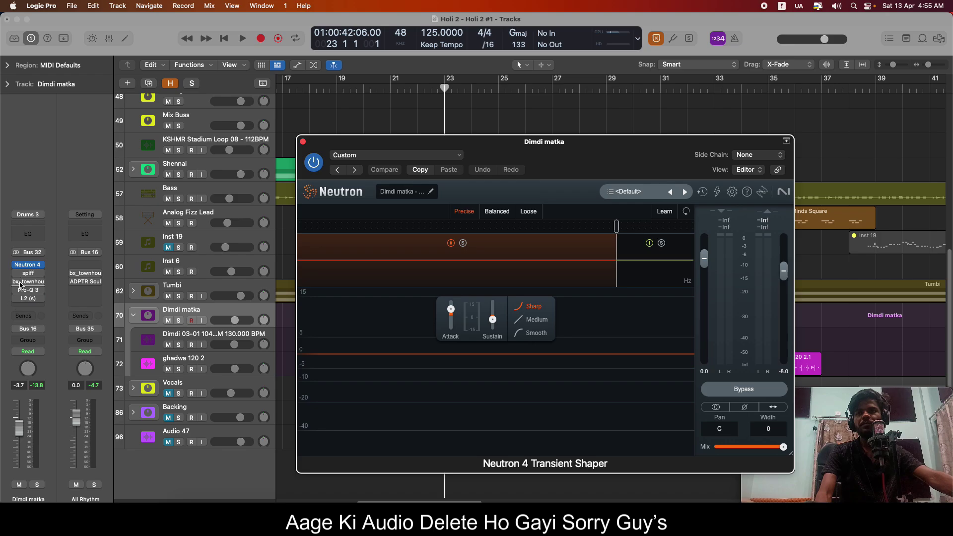
Bypass the Neutron 4 Transient Shaper on the Dimdi matka stack, solo the stack, and play it without effects.
click(16, 265)
click(179, 321)
key(space)
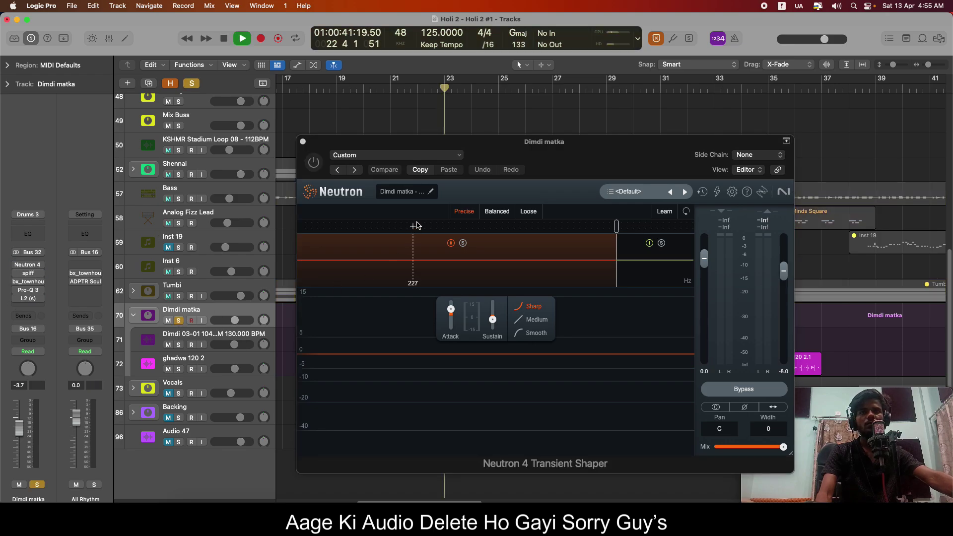
Compare the soloed Dimdi matka stack with all its insert effects enabled and bypassed during playback, leaving them enabled, and close Neutron 4.
drag(498, 154, 618, 134)
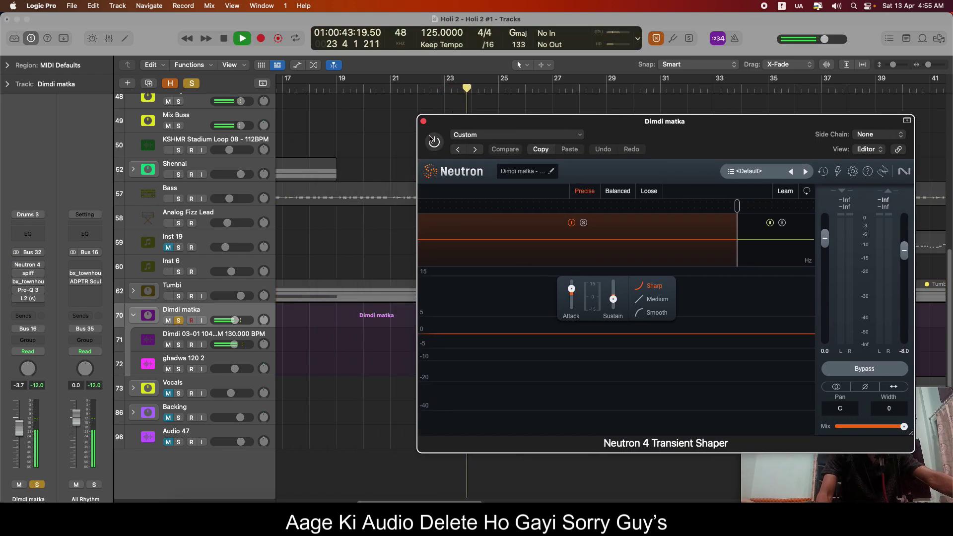
click(17, 266)
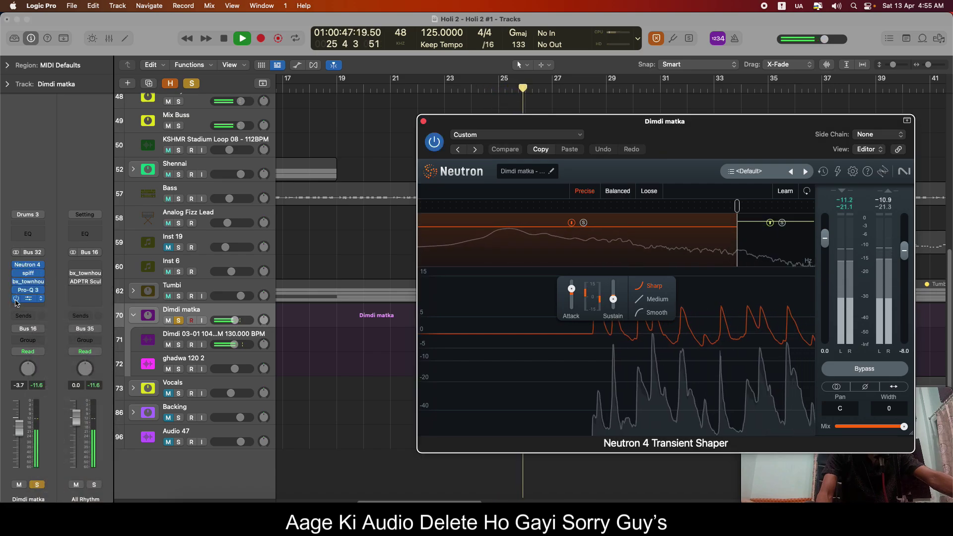
click(16, 265)
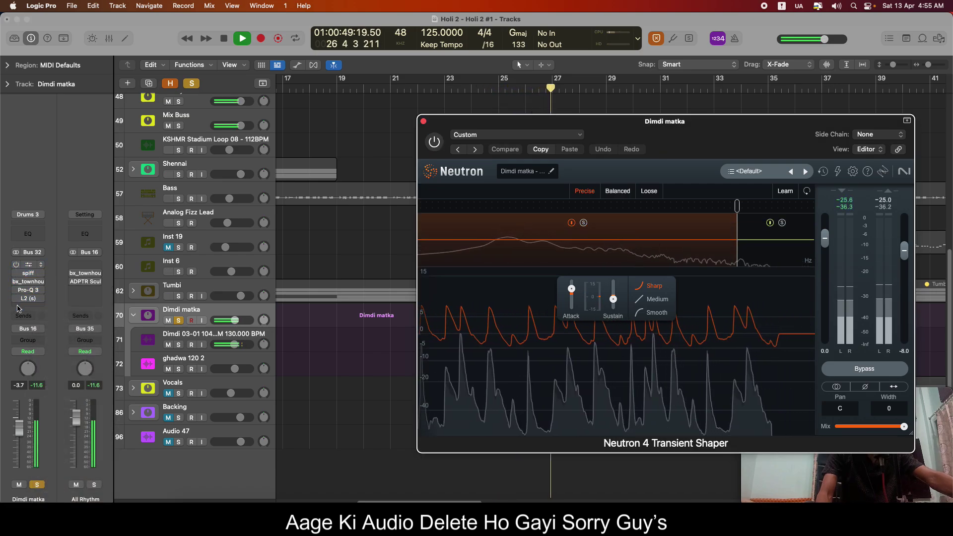
key(space)
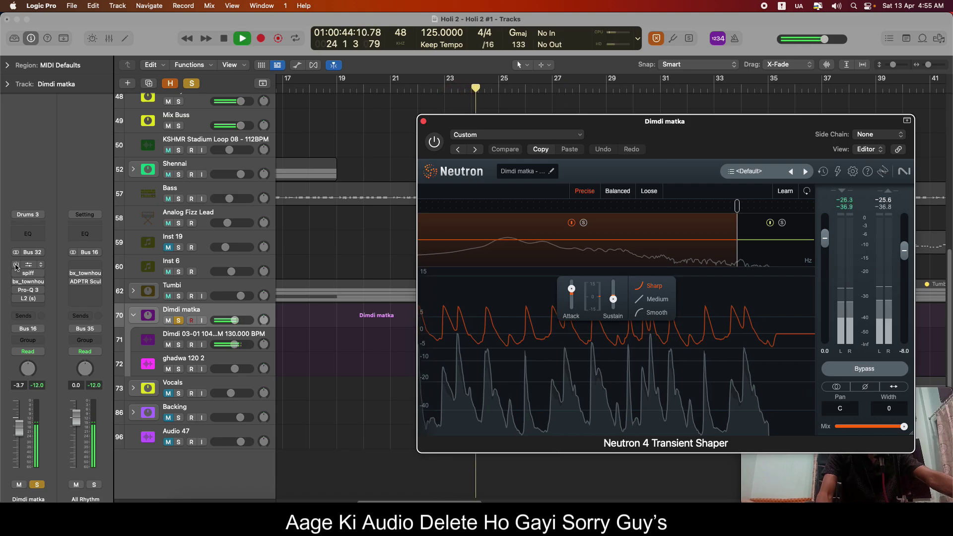
click(16, 265)
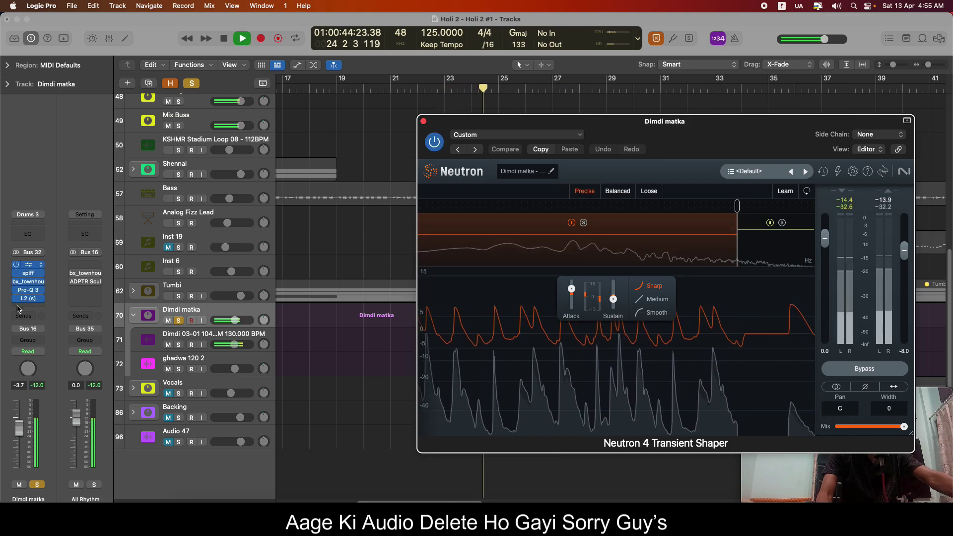
key(space)
click(423, 122)
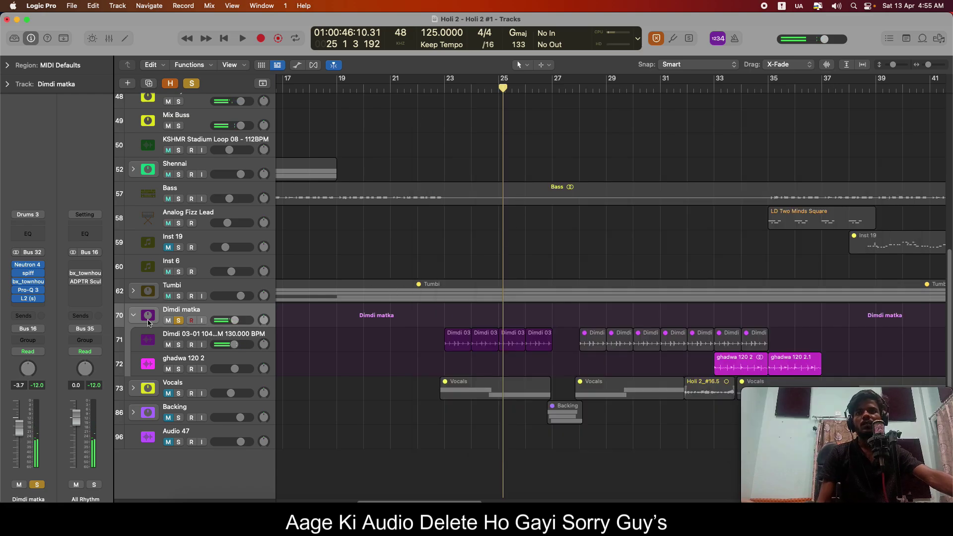
Isolate the Dimdi matka stack's Neutron 4 Transient Shaper by bypassing the other inserts, and compare its bypassed and active sound during playback.
click(28, 265)
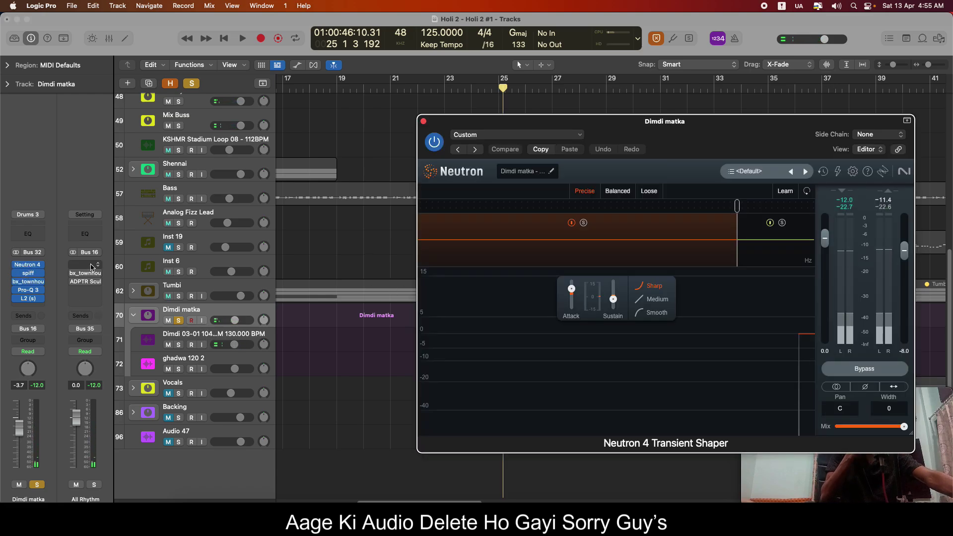
click(423, 122)
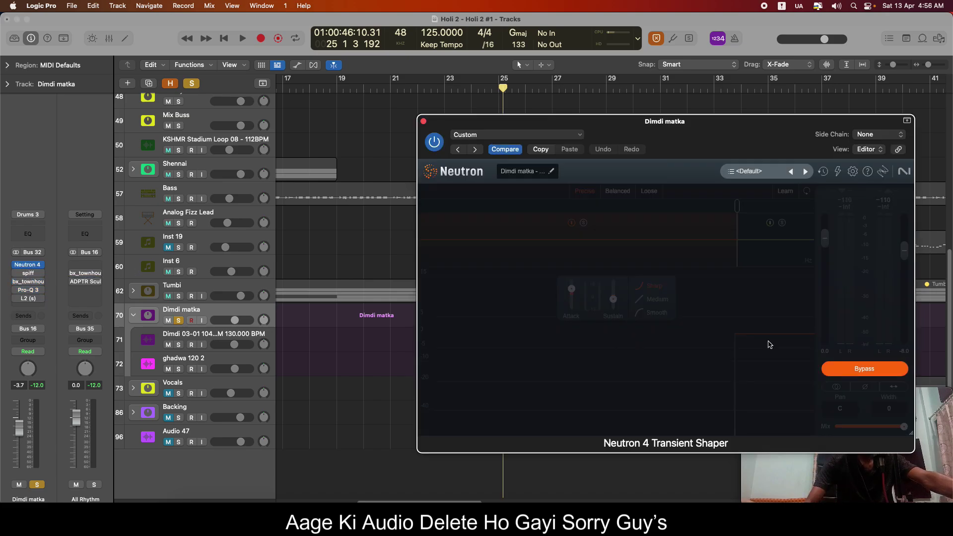
key(space)
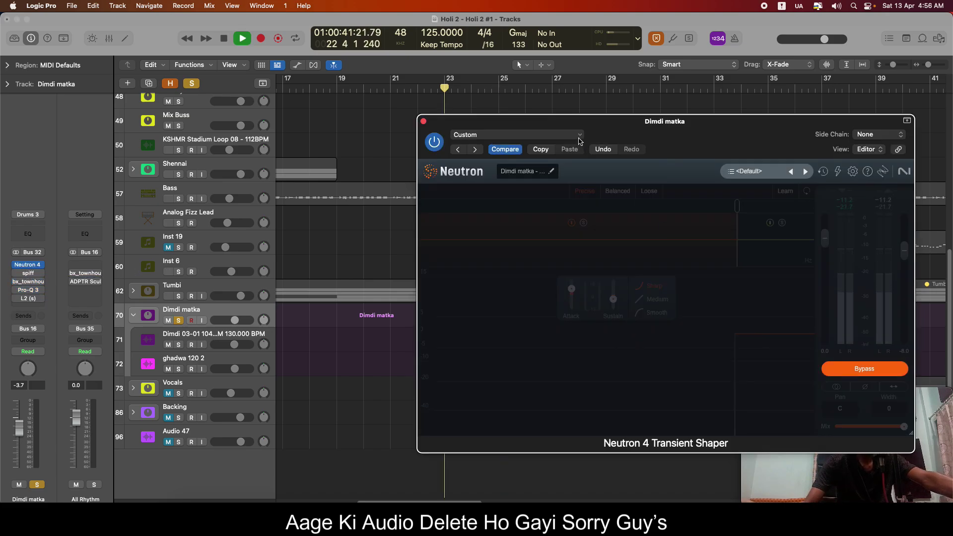
click(859, 370)
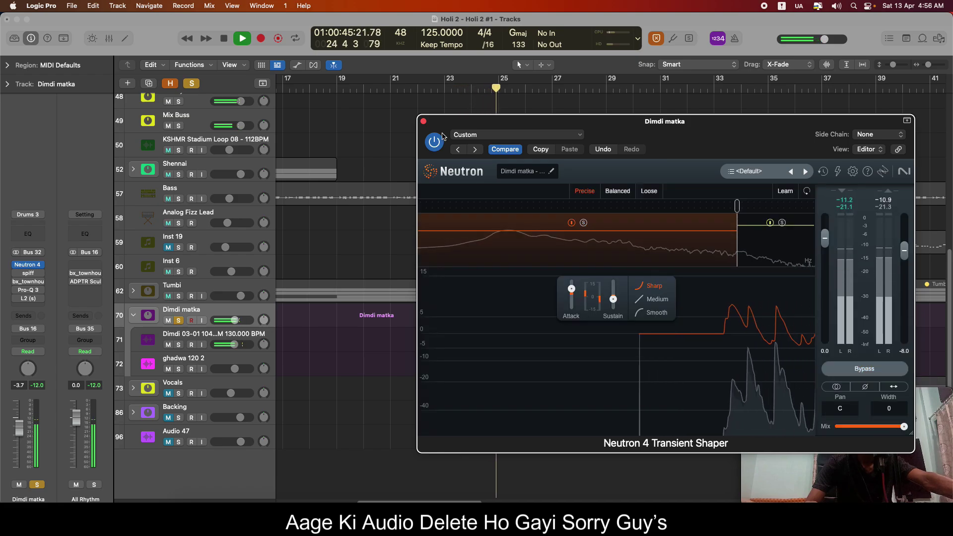
click(423, 122)
key(space)
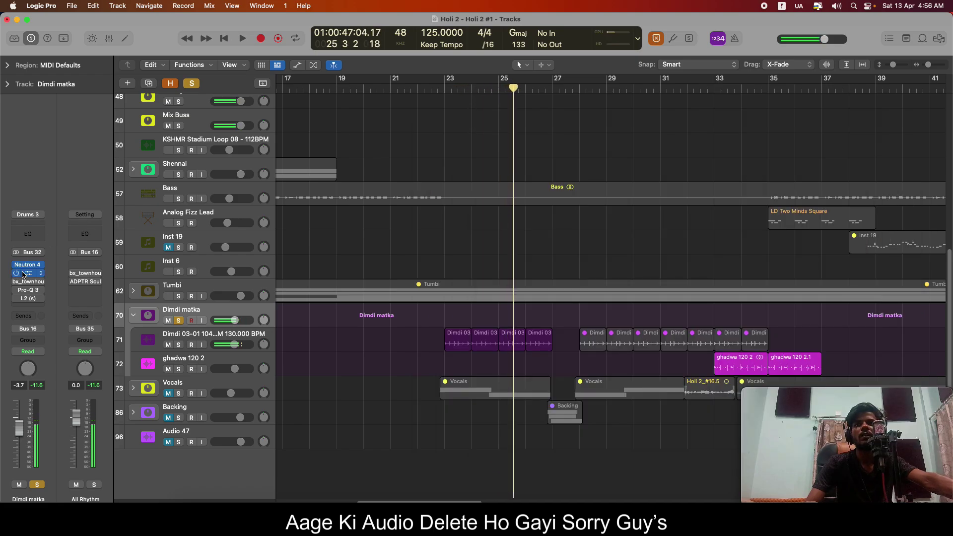
Enable spiff on the Dimdi matka stack, audition its delta signal during playback, then turn delta off and close the plug-in.
click(23, 273)
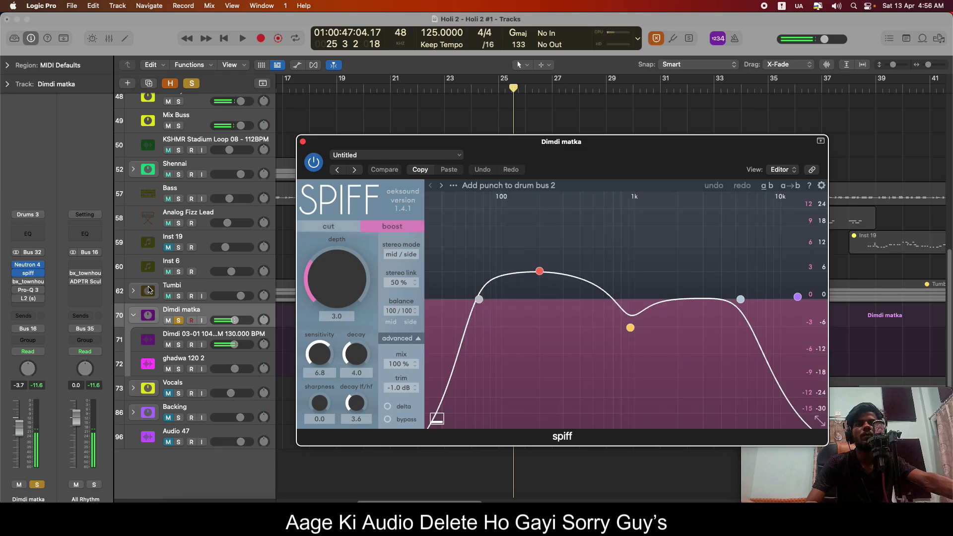
click(398, 407)
key(space)
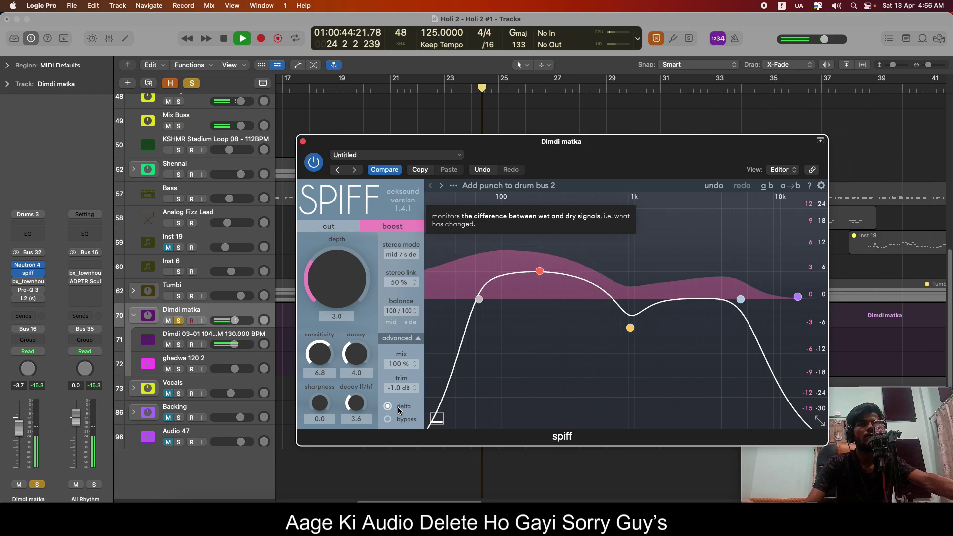
click(398, 409)
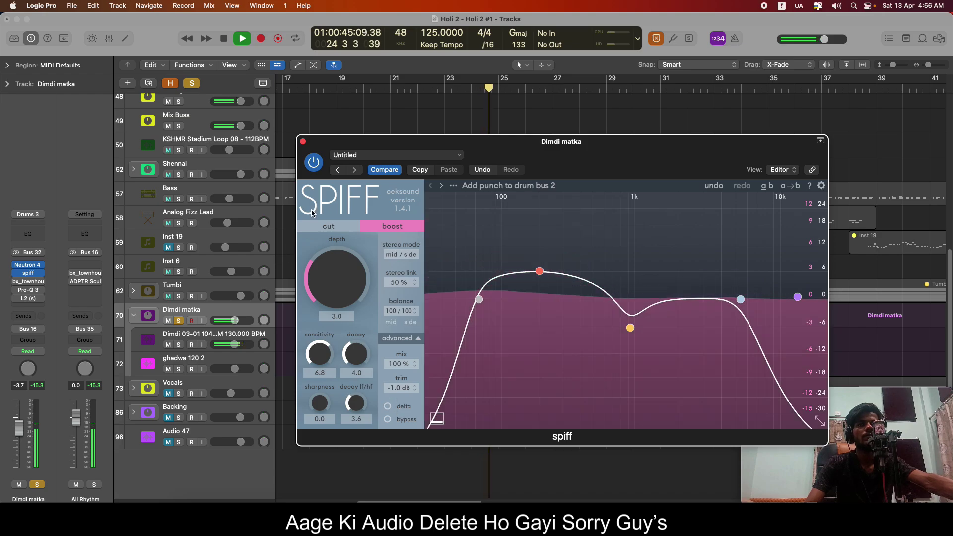
click(302, 142)
key(space)
Enable the bx_townhouse Buss Compressor on the Dimdi matka stack, play the stack through it, and close the plug-in.
click(28, 281)
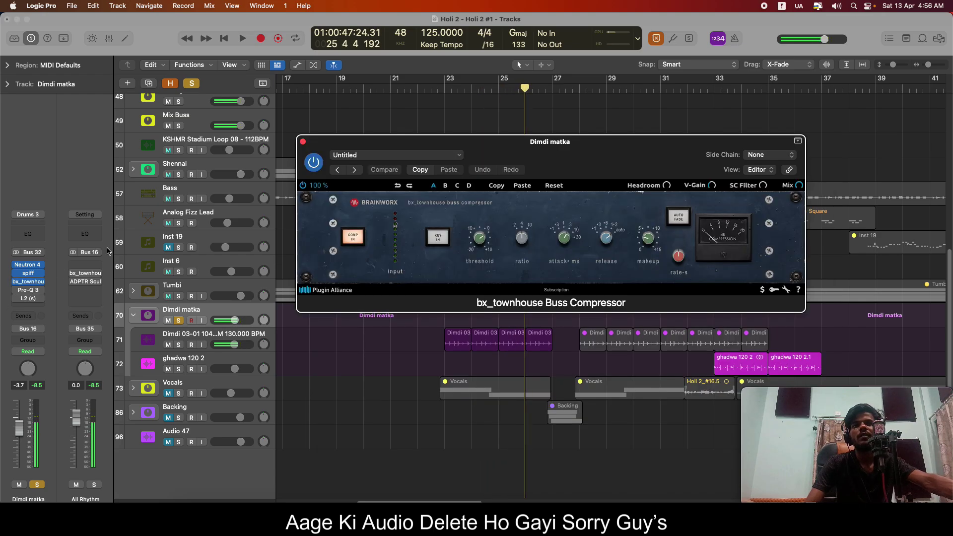
key(space)
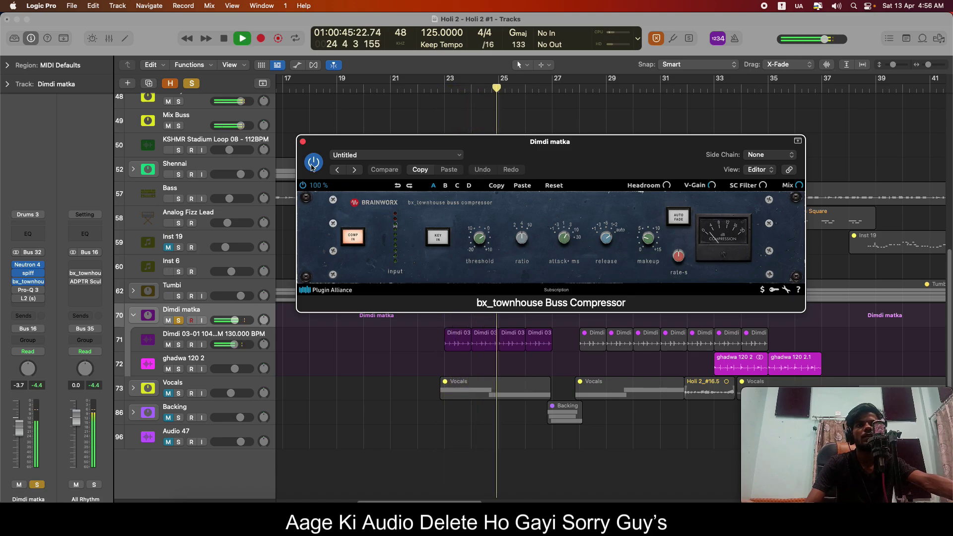
click(303, 142)
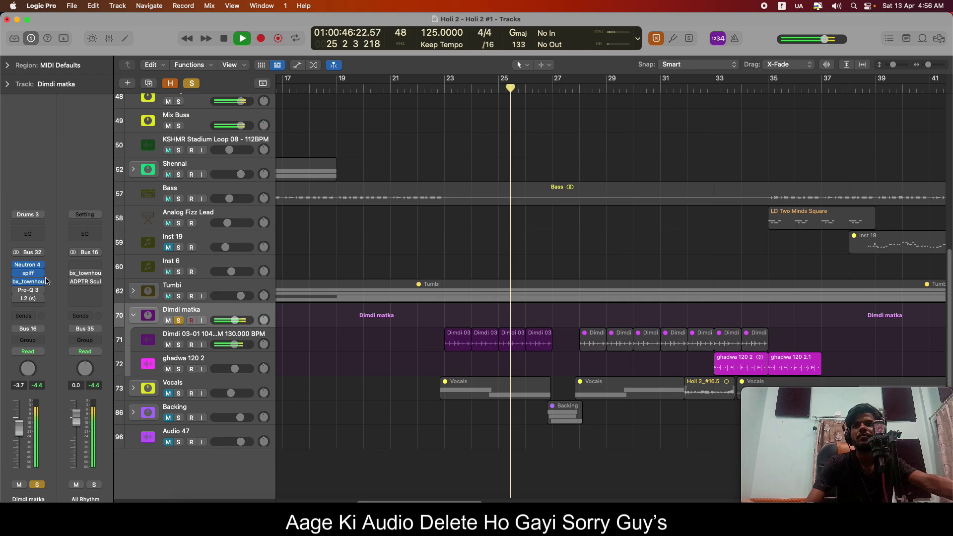
Enable and view Pro-Q 3 and the L2 limiter on the Dimdi matka stack during playback, then close them and stop.
click(23, 293)
key(space)
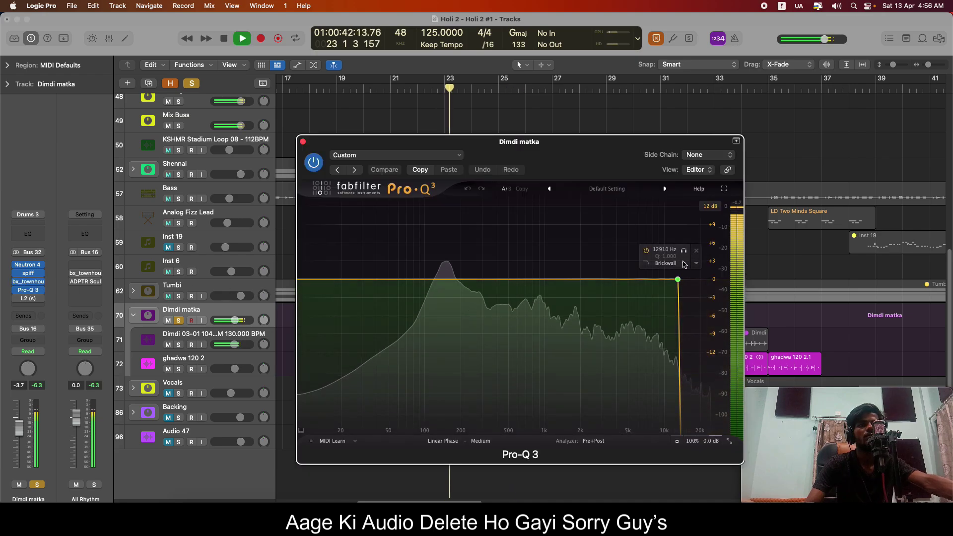
click(44, 290)
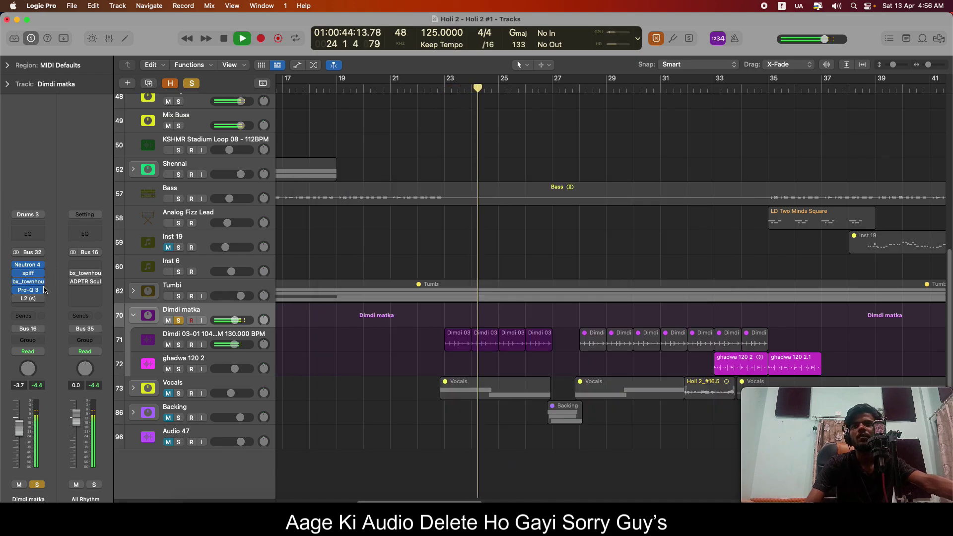
click(30, 298)
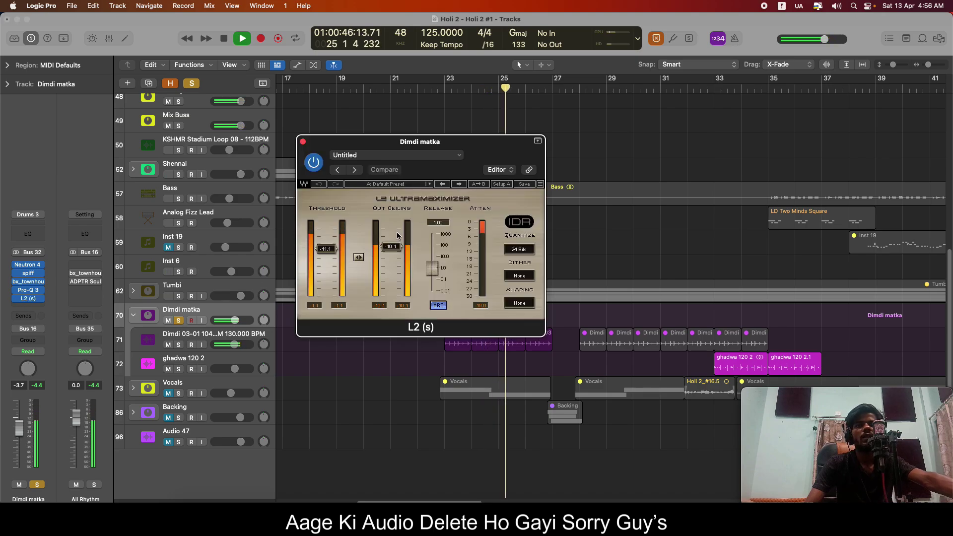
key(space)
key(super+w)
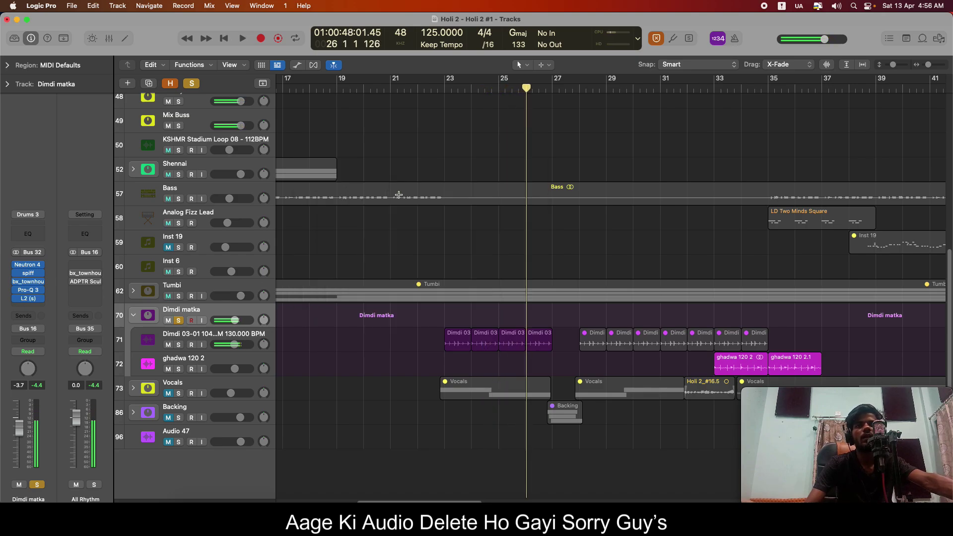
Cycle bar 33, audition the soloed Dimdi matka stack at its ghadwa region, then unsolo the stack.
click(717, 86)
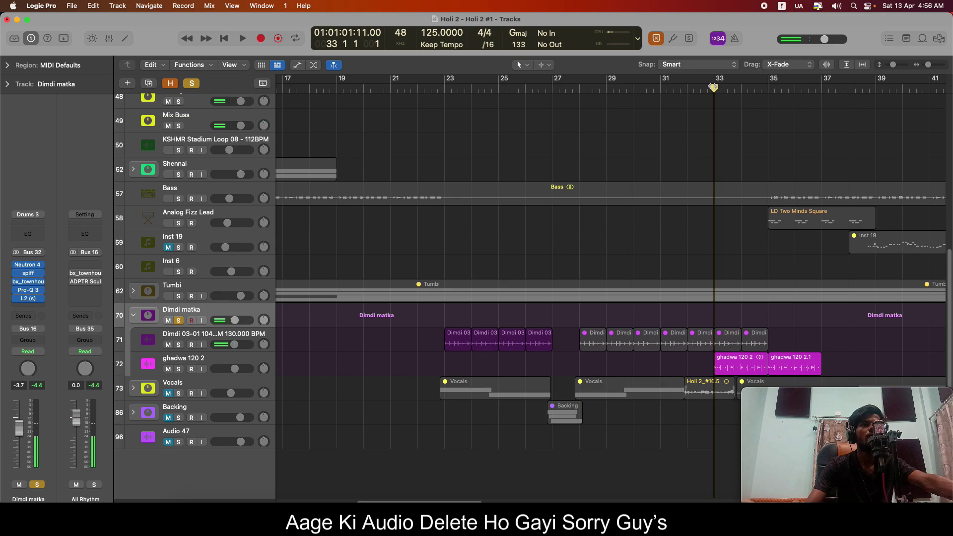
click(715, 78)
key(space)
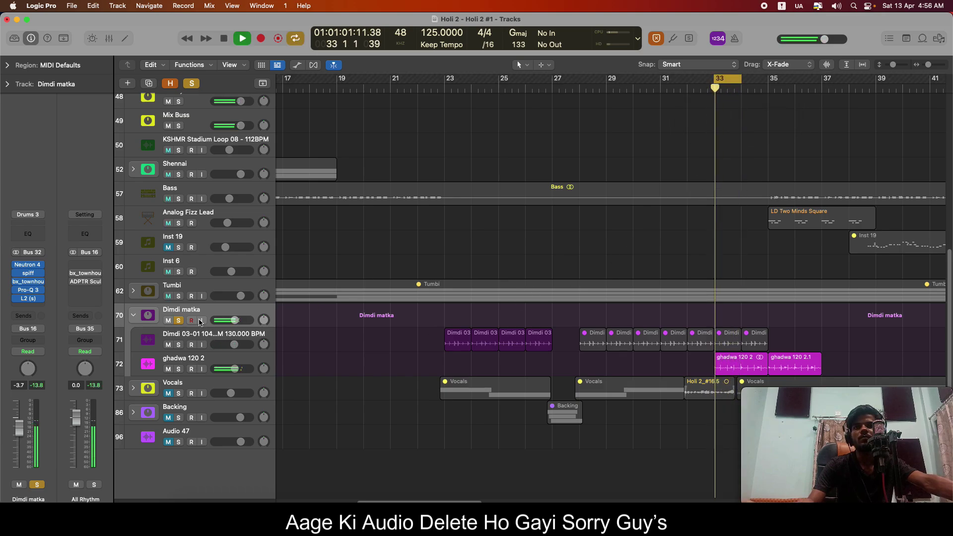
key(space)
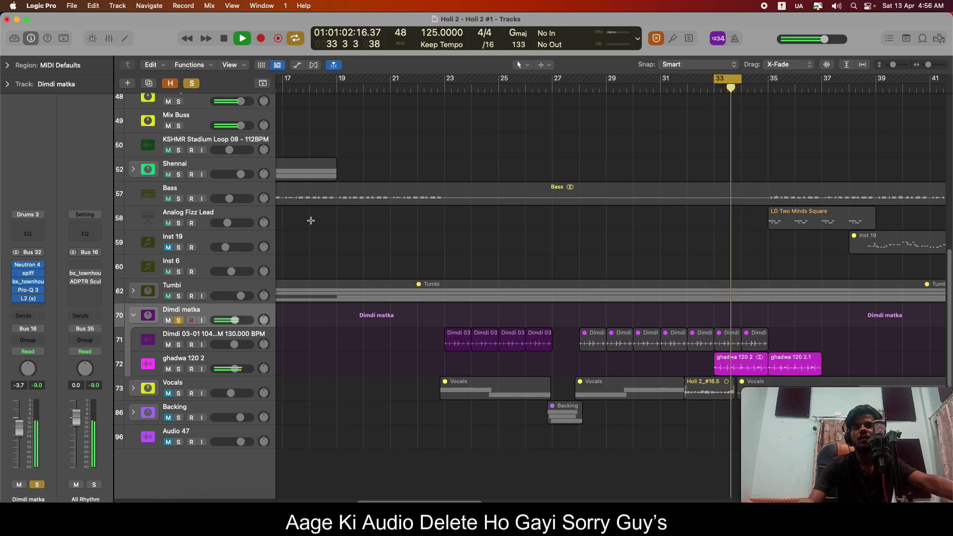
key(space)
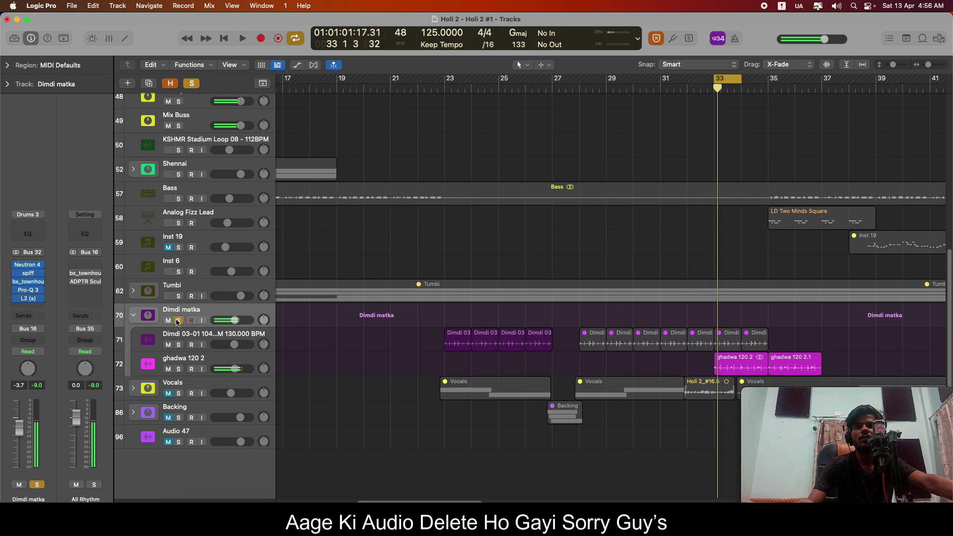
click(178, 321)
Solo the Drums, Perc and Duff stacks and set the cycle range from bar 19 to bar 23.
scroll(446, 139, up, 7)
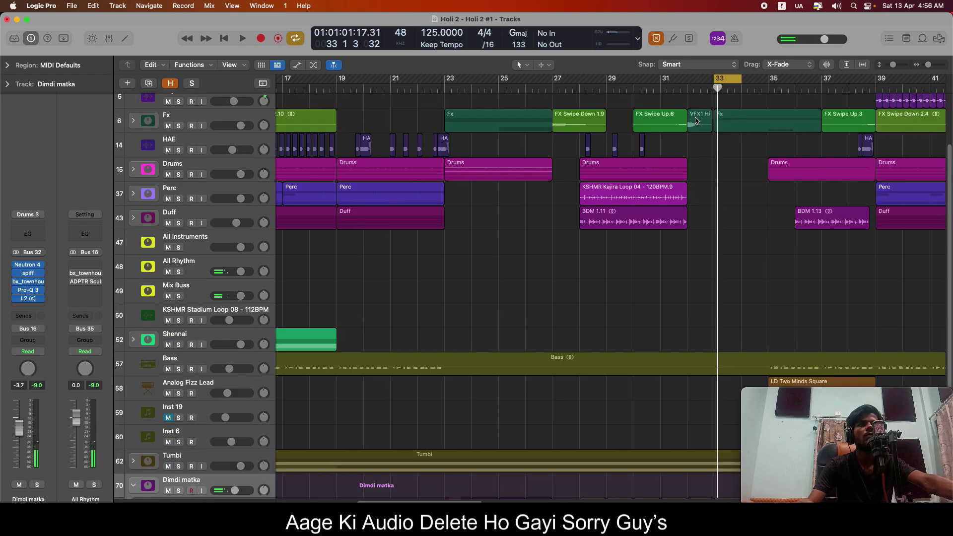
scroll(481, 188, up, 1)
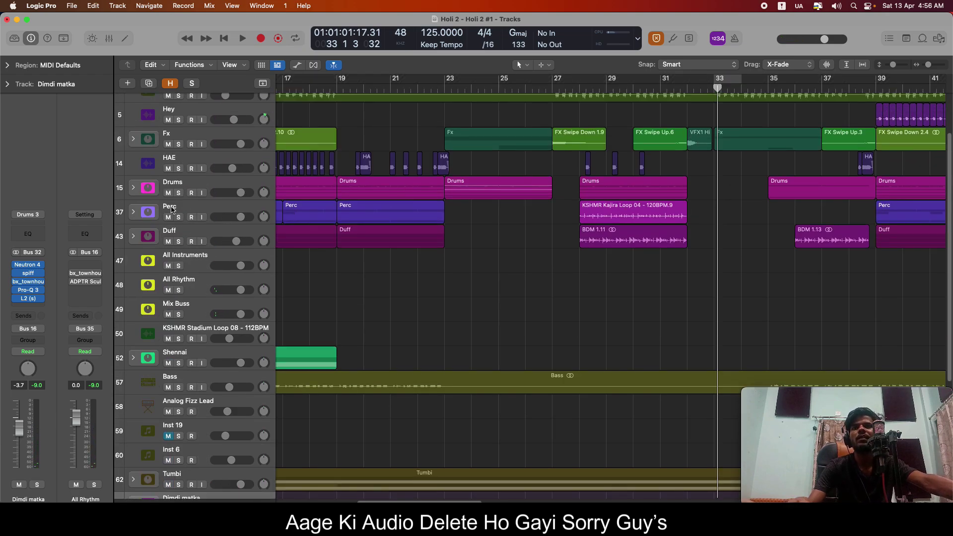
drag(180, 195, 178, 242)
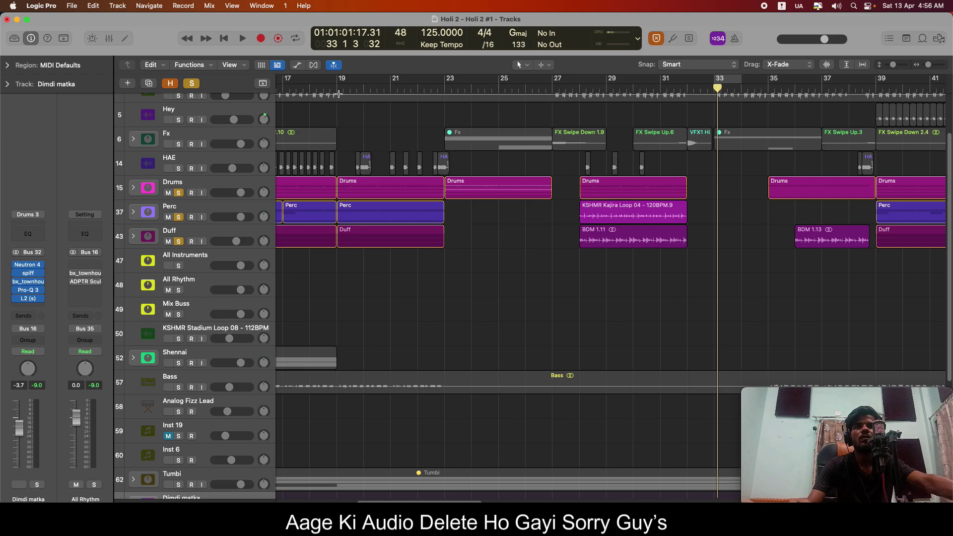
click(338, 94)
drag(338, 79, 443, 79)
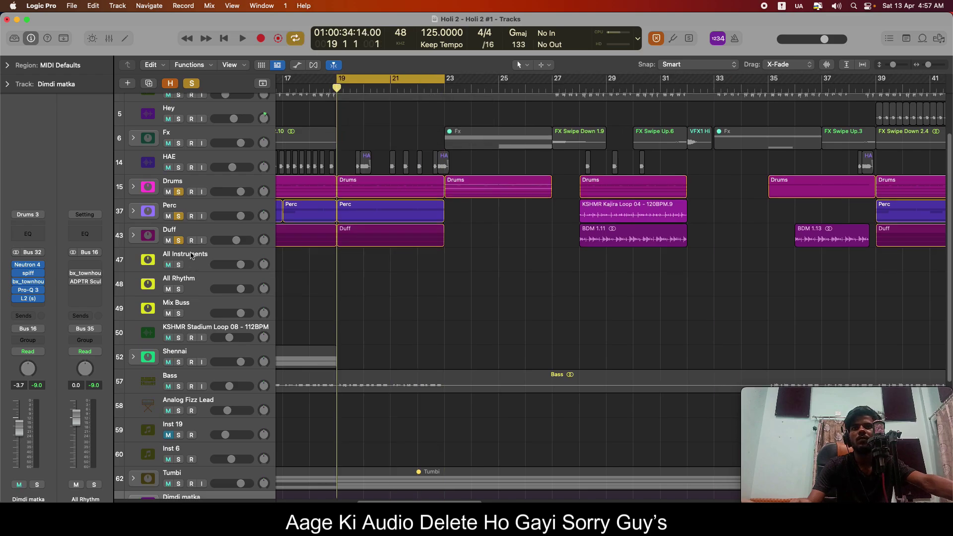
Compare the channel strips of the All Instruments, All Rhythm and Mix Buss tracks, ending on All Rhythm.
click(197, 267)
click(207, 284)
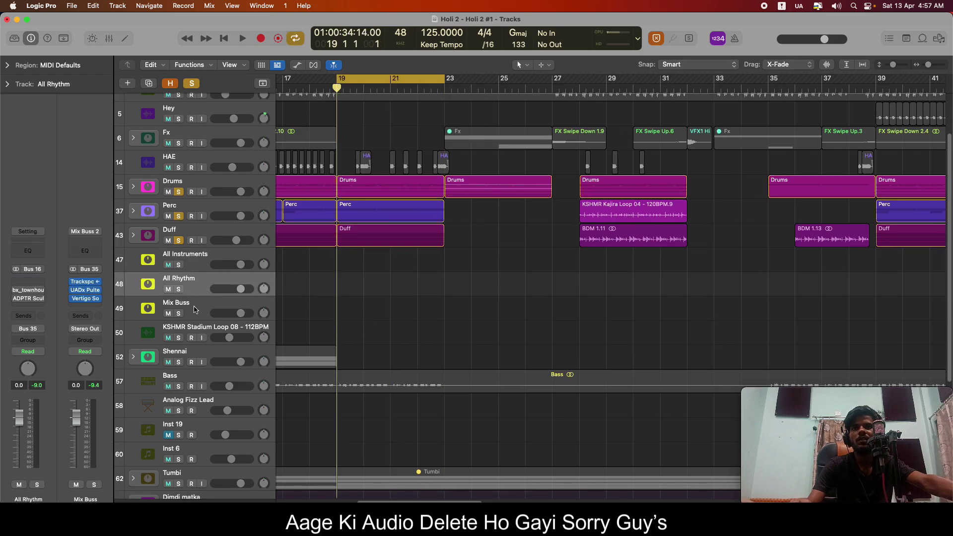
click(196, 308)
click(214, 286)
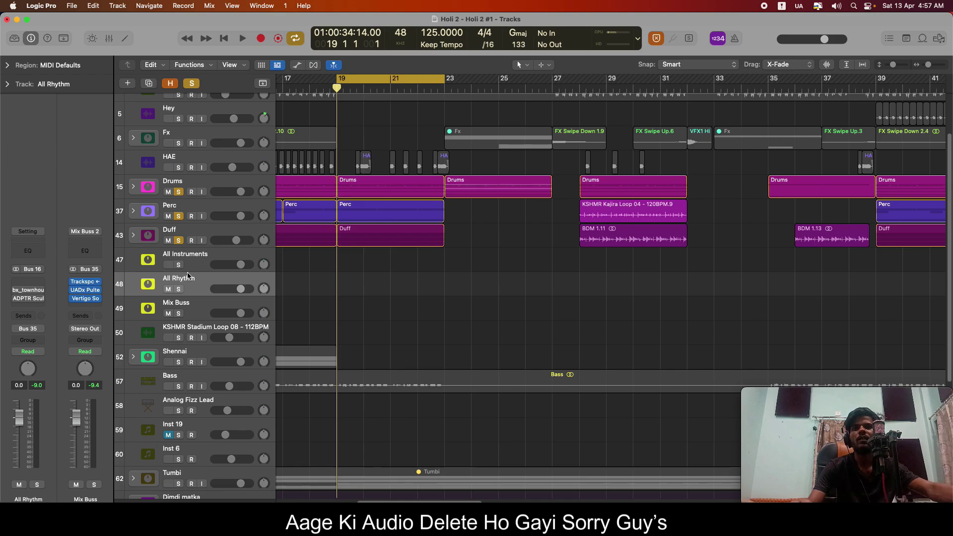
Enable and view the bx_townhouse Buss Compressor and ADPTR Sculpt on the All Rhythm bus, then close both plug-ins.
click(28, 291)
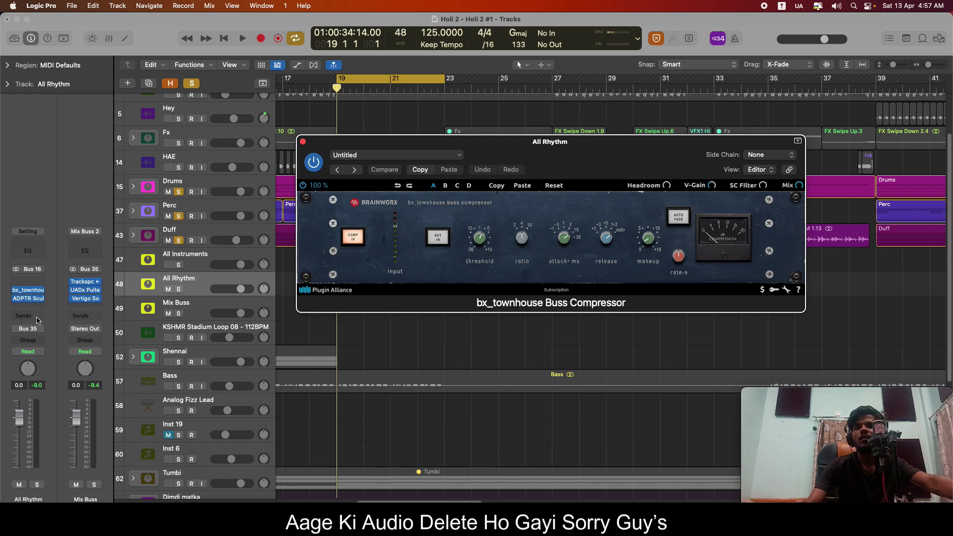
click(31, 299)
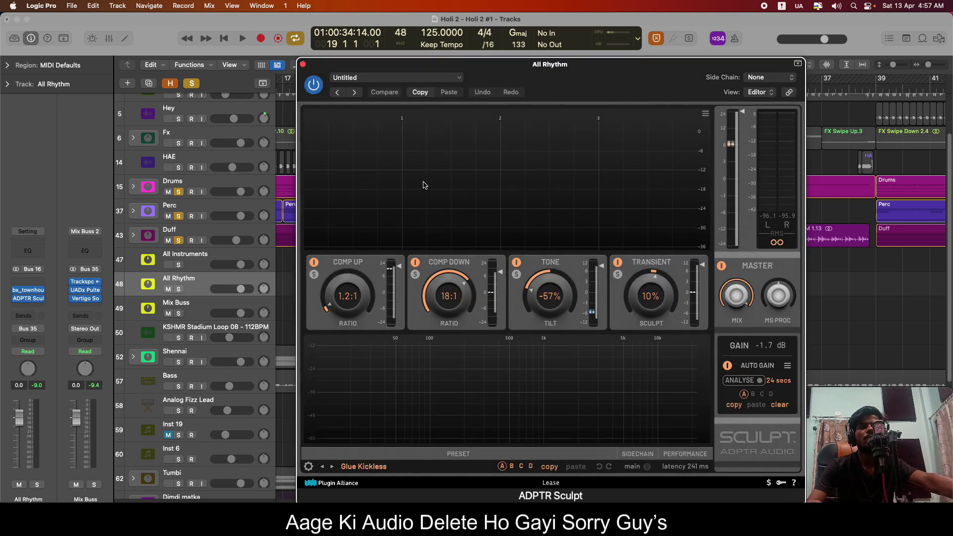
drag(312, 65, 323, 65)
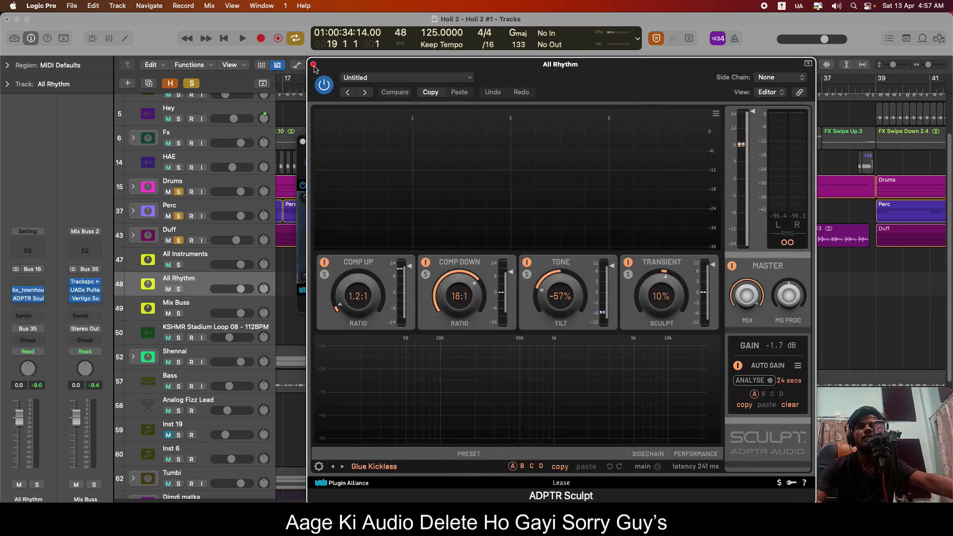
click(314, 65)
click(303, 142)
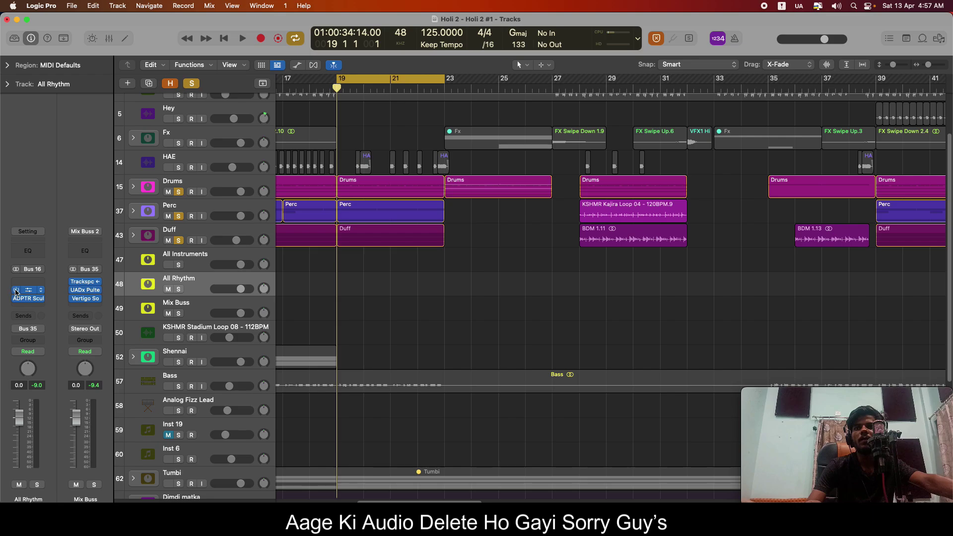
Play the cycled section and compare All Rhythm with its bx_townhouse Buss Compressor bypassed and enabled, then close the plug-in.
key(space)
scroll(15, 301, down, 3)
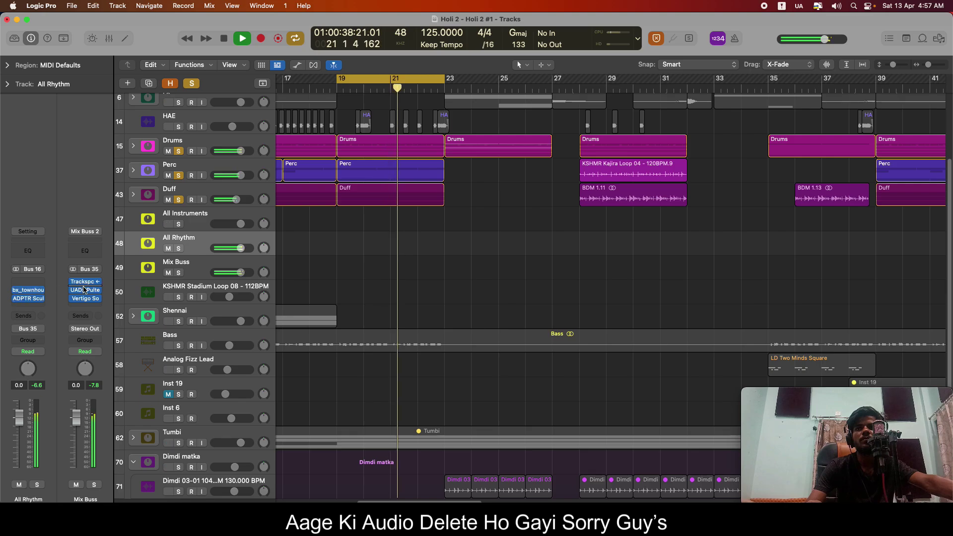
click(20, 290)
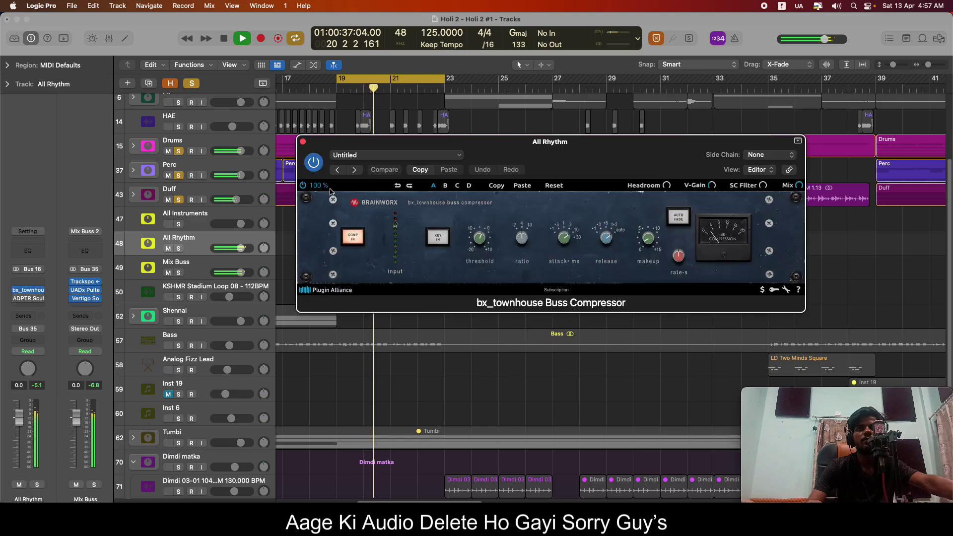
click(315, 163)
click(315, 162)
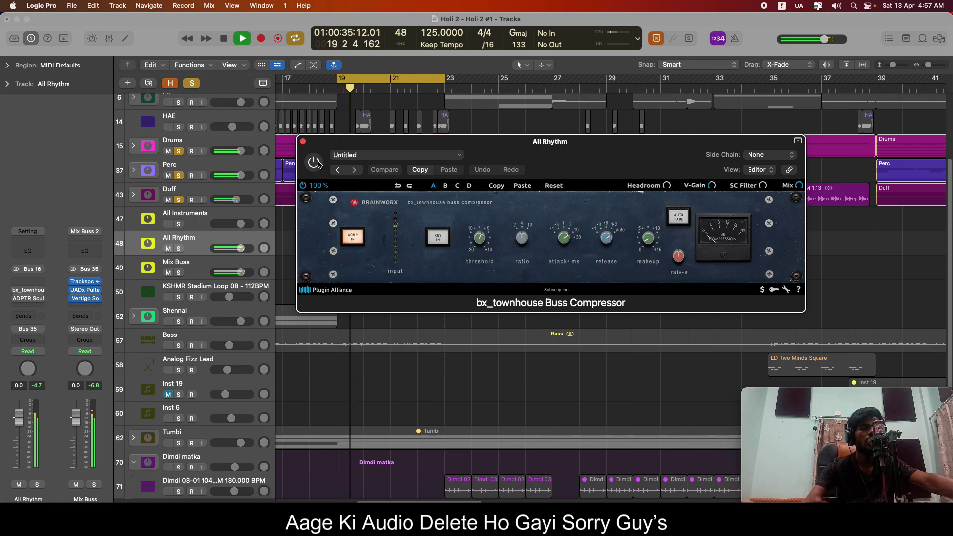
click(318, 164)
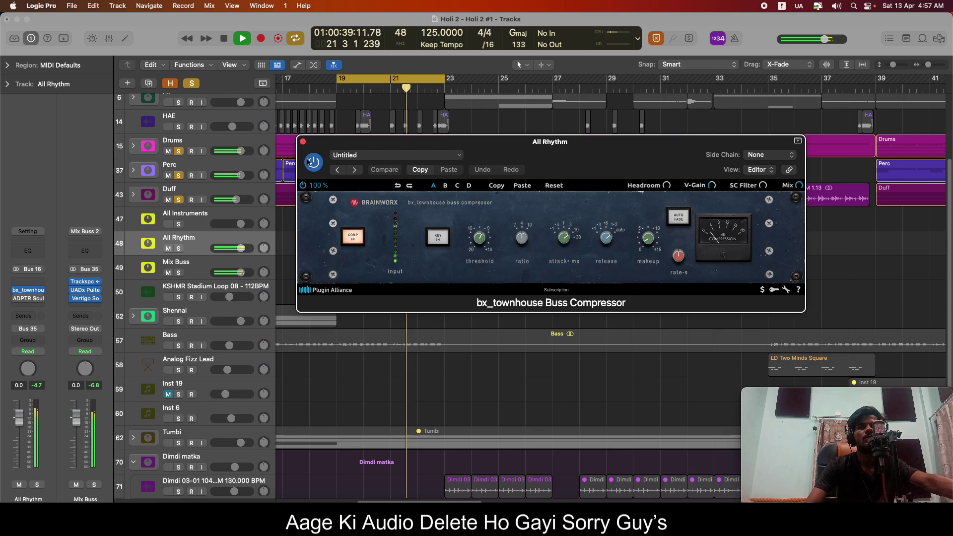
key(space)
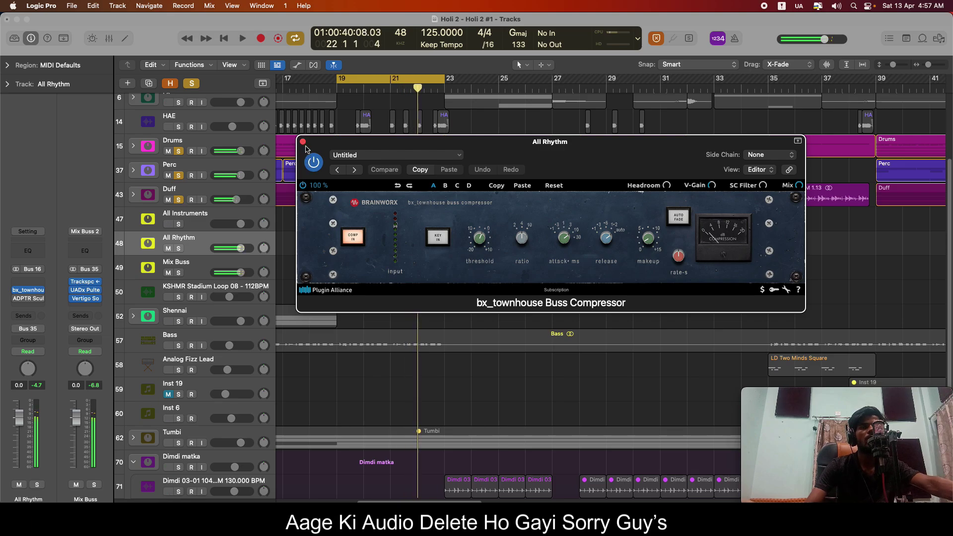
click(303, 143)
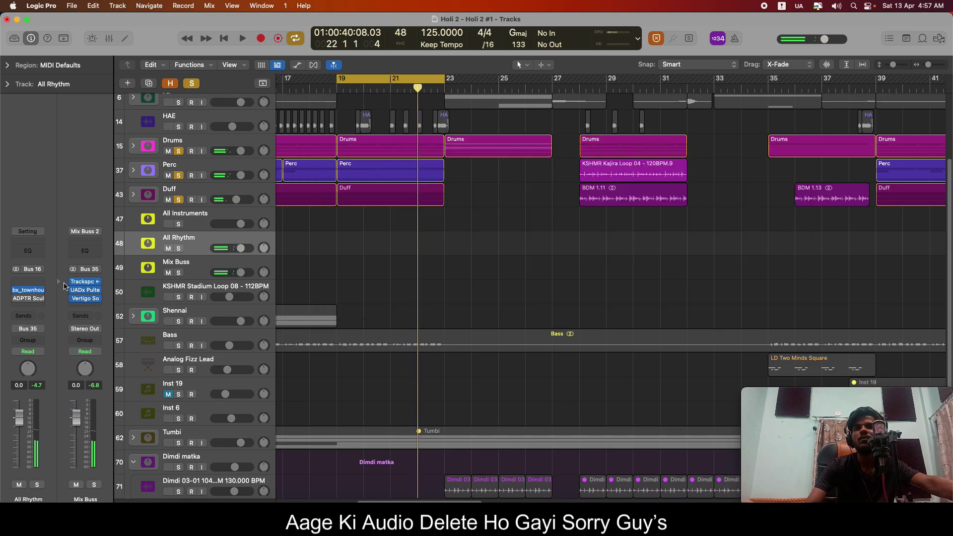
Enable and open ADPTR Sculpt on the All Rhythm bus and audition its Transient section in solo.
click(27, 300)
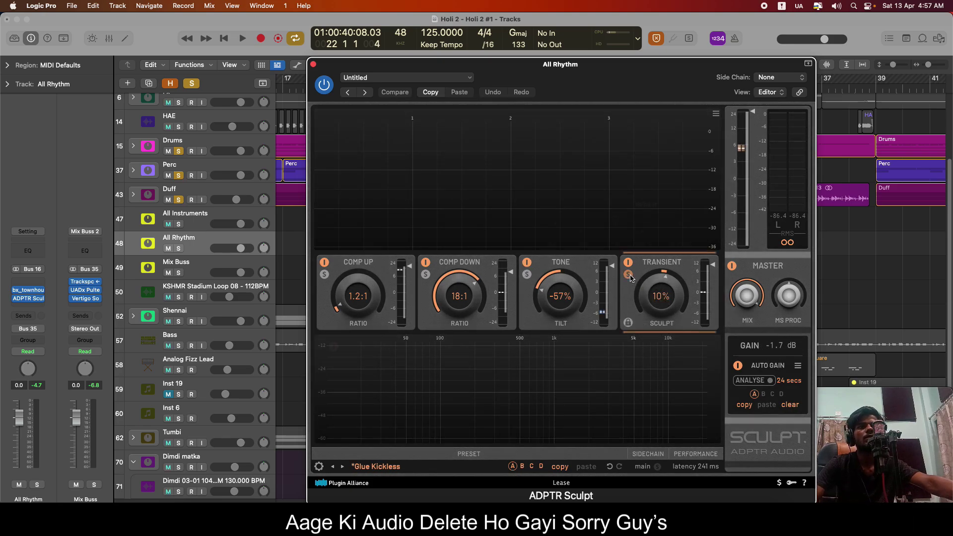
click(629, 274)
key(space)
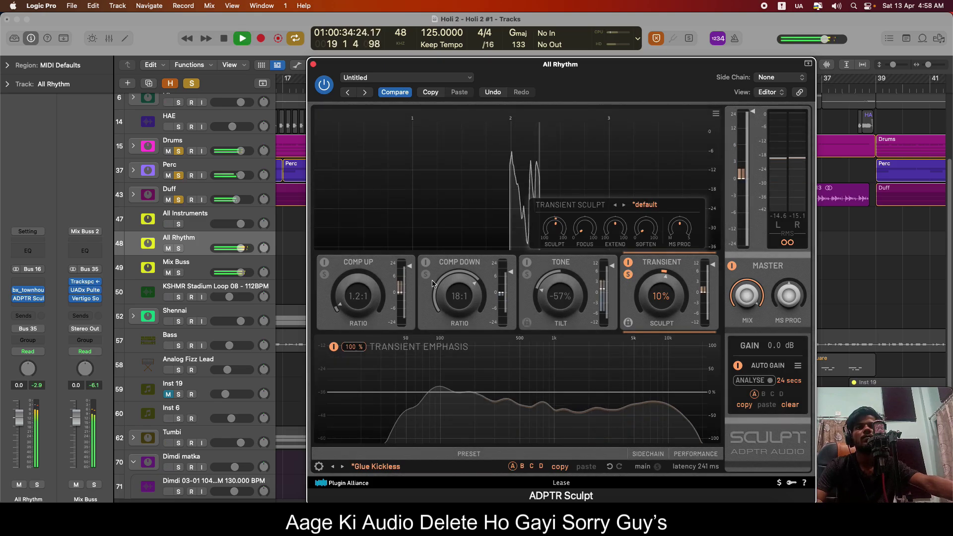
key(space)
Replace the individual track solos with a solo on All Rhythm and compare Sculpt's Transient section soloed and unsoloed during playback.
click(193, 85)
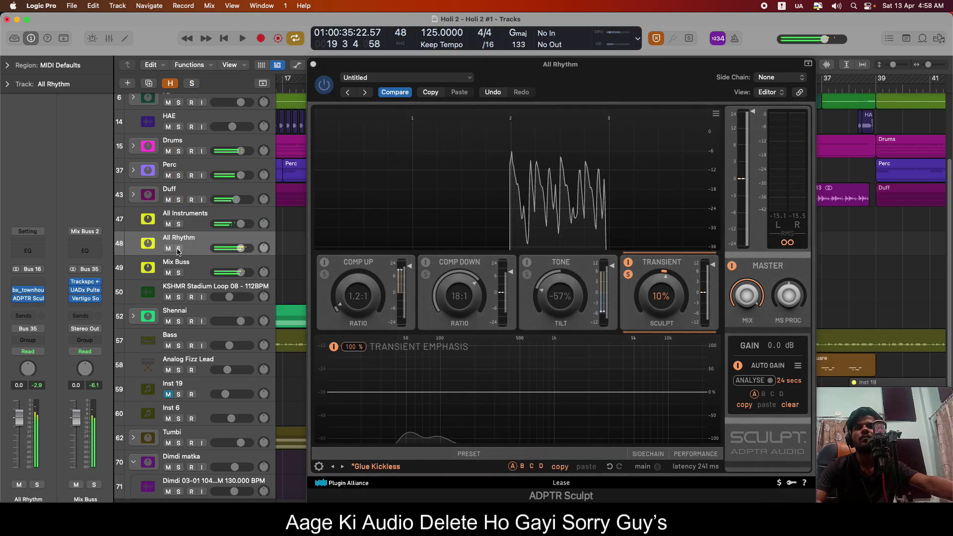
click(178, 249)
key(space)
mouse_move(628, 277)
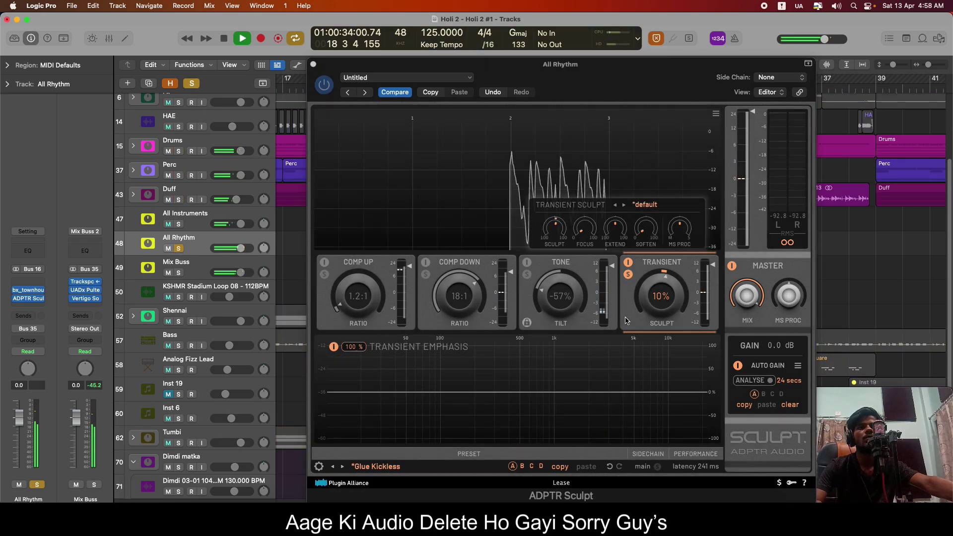
click(629, 275)
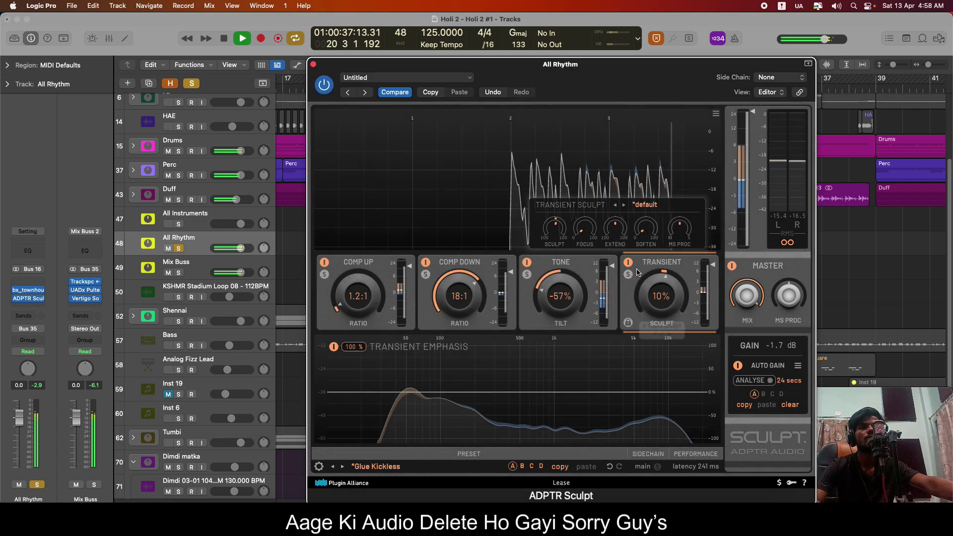
click(629, 275)
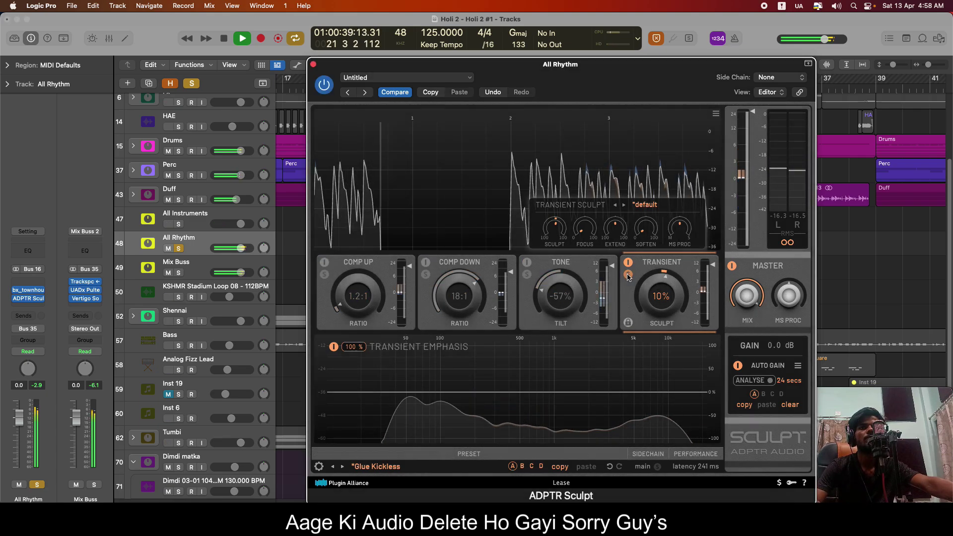
click(629, 275)
Compare All Rhythm with ADPTR Sculpt bypassed and enabled, then stop playback and close the plug-in.
click(325, 89)
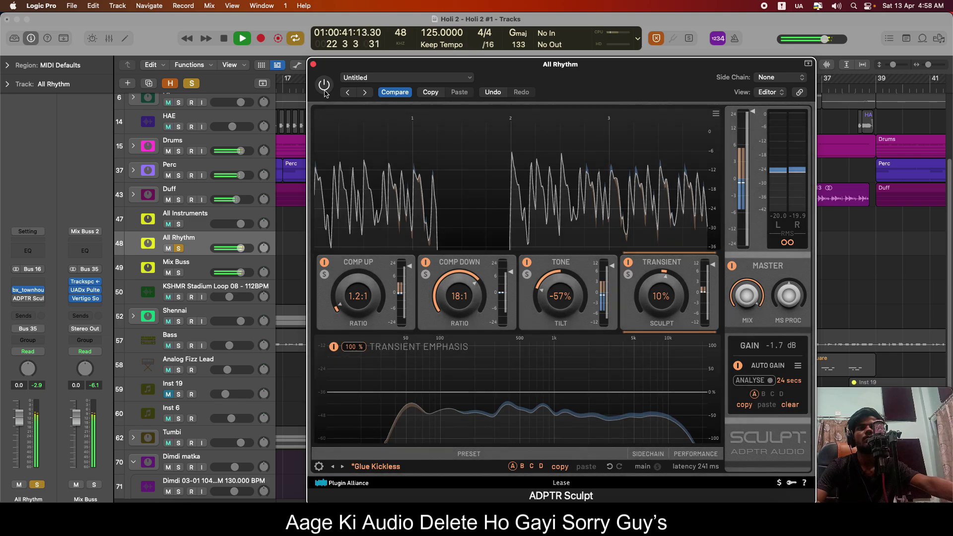
click(324, 87)
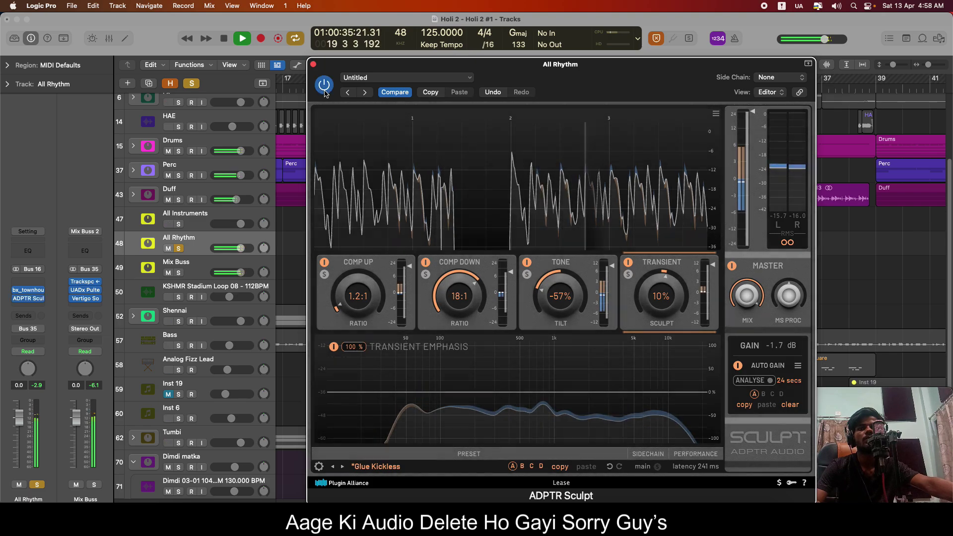
key(space)
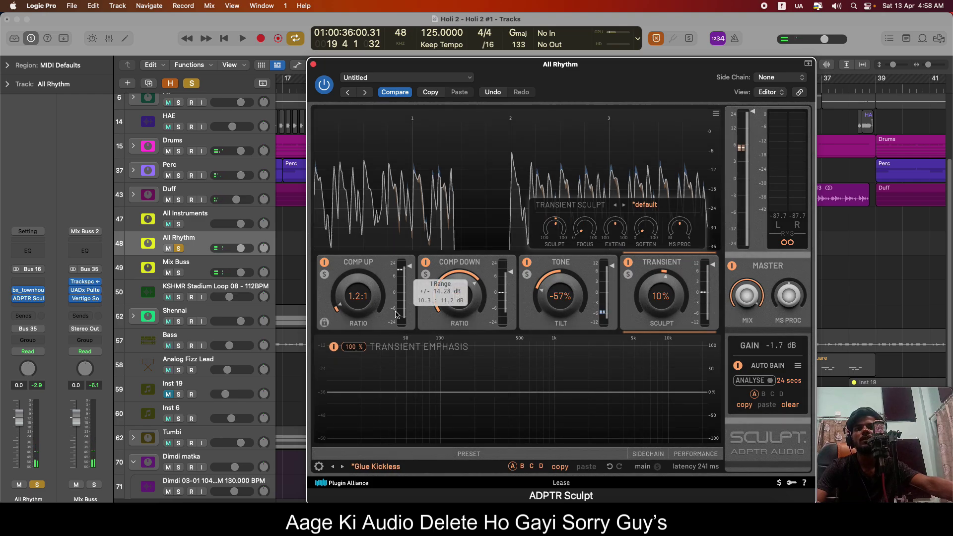
click(657, 467)
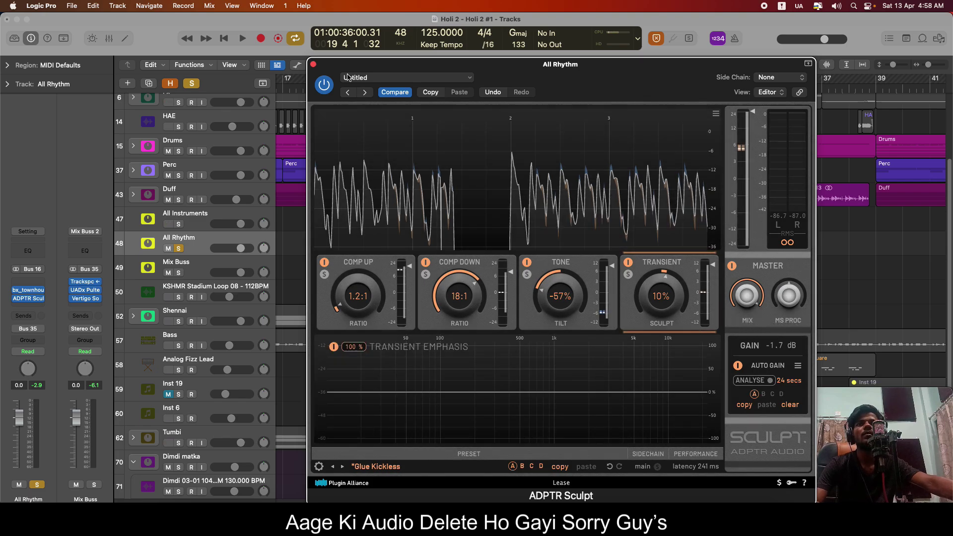
click(314, 64)
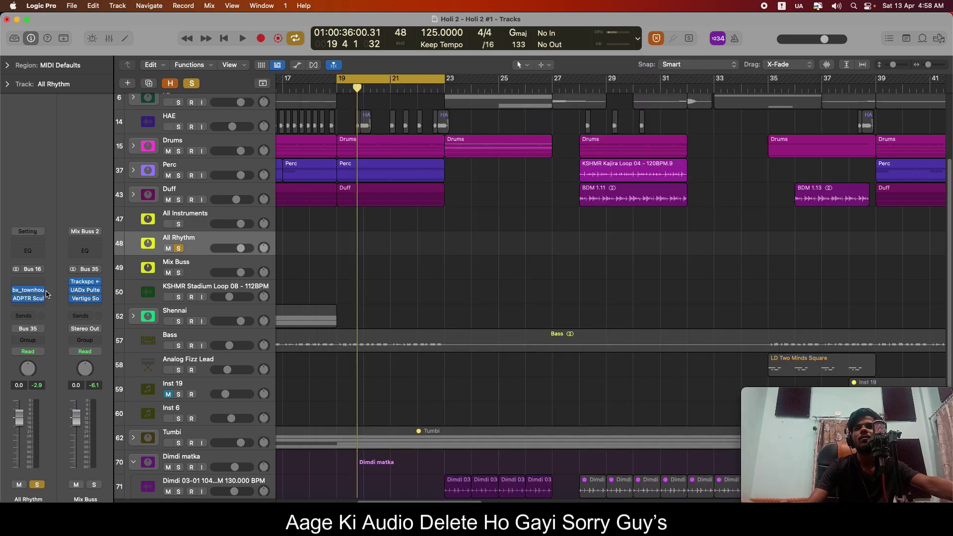
Move the solo from All Rhythm to the Mix Buss and play the cycled section.
click(179, 249)
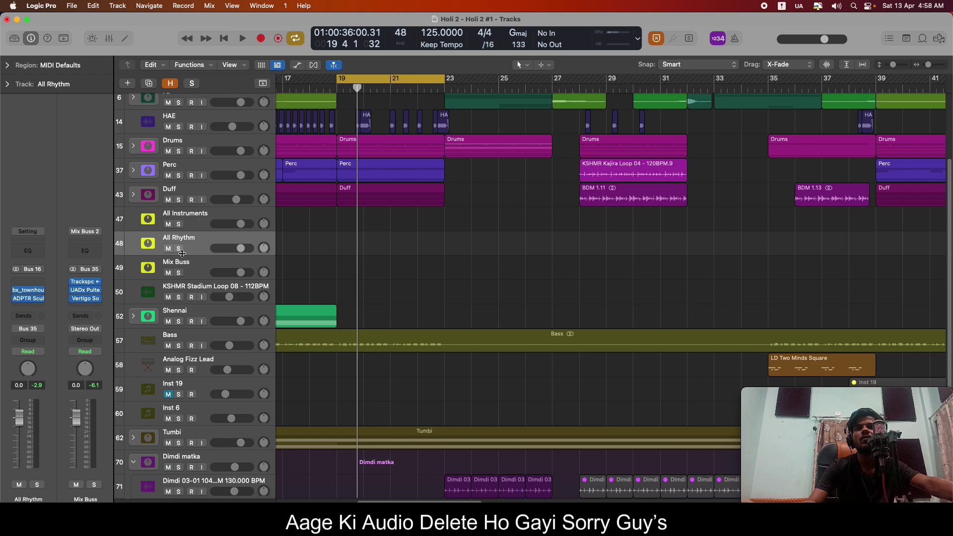
key(Down)
click(179, 273)
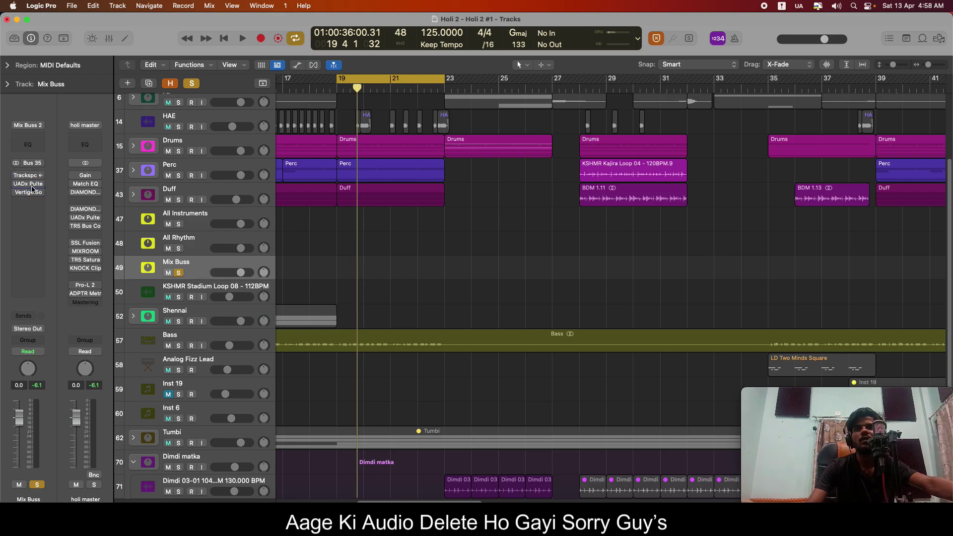
key(space)
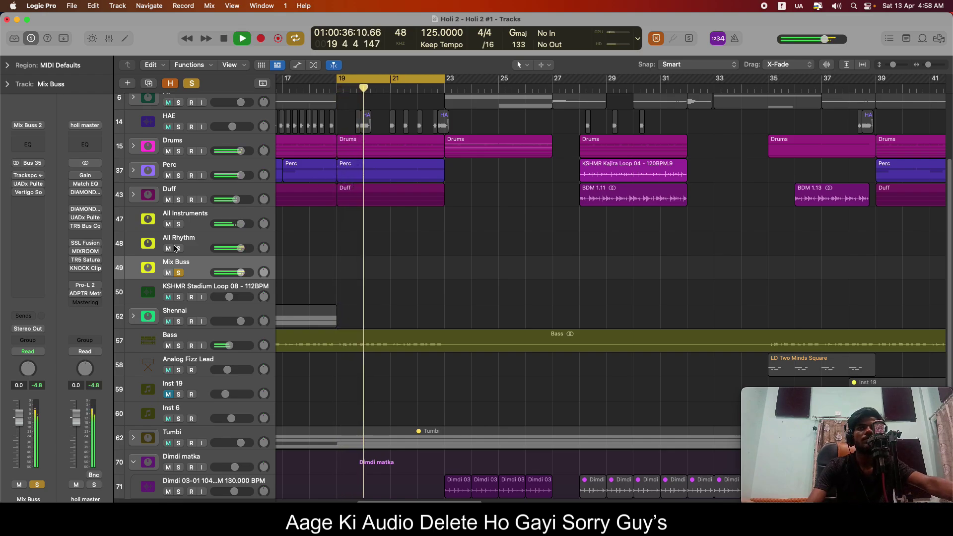
Compare the Mix Buss with its Trackspacer, UADx Pultec and Vertigo plug-ins switched on and off together, leaving all three enabled.
click(16, 176)
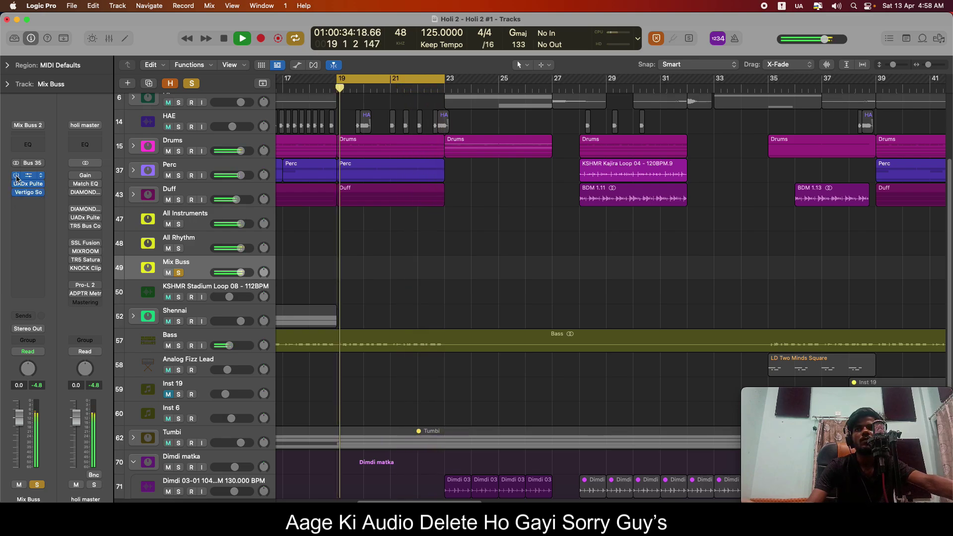
drag(16, 176, 18, 210)
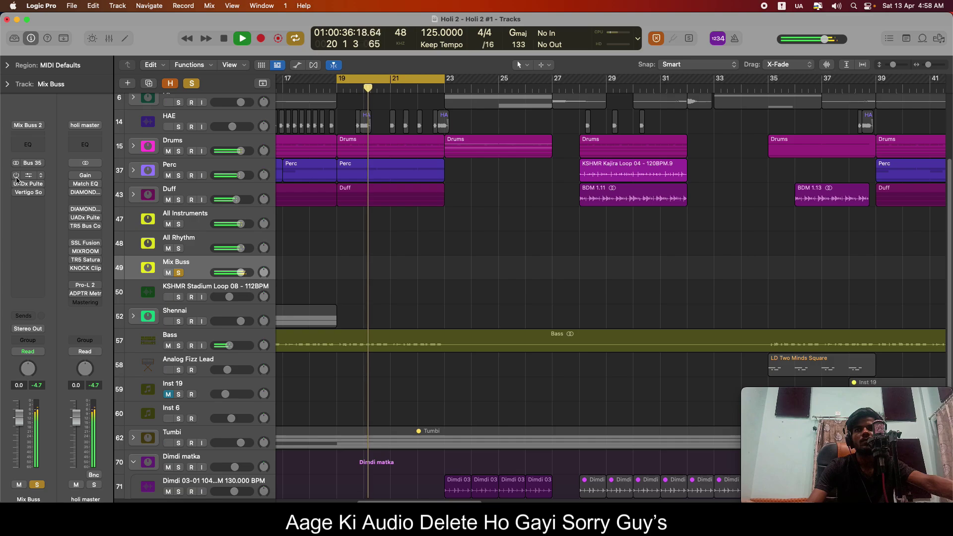
drag(17, 176, 17, 208)
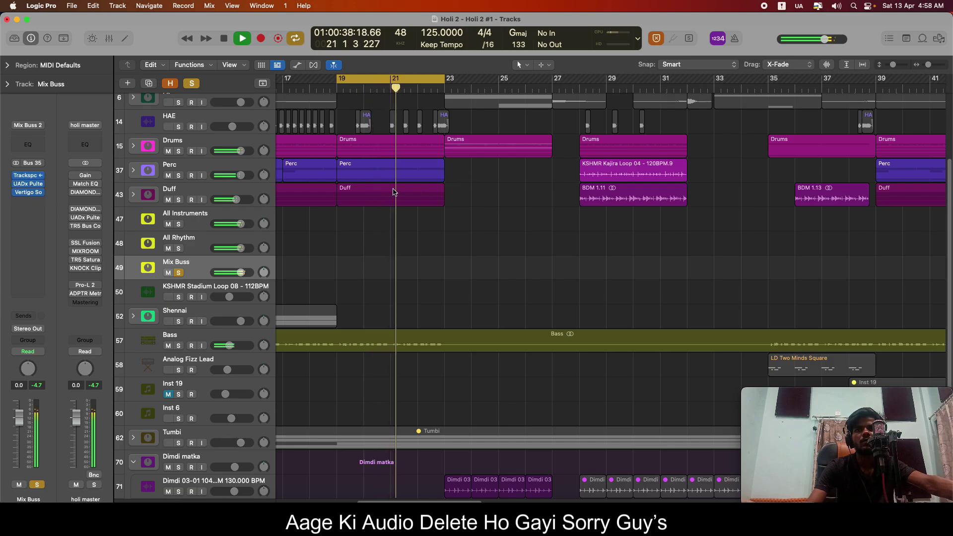
Stop playback and view the enabled Trackspacer 2.5 on the Mix Buss, then close it.
key(space)
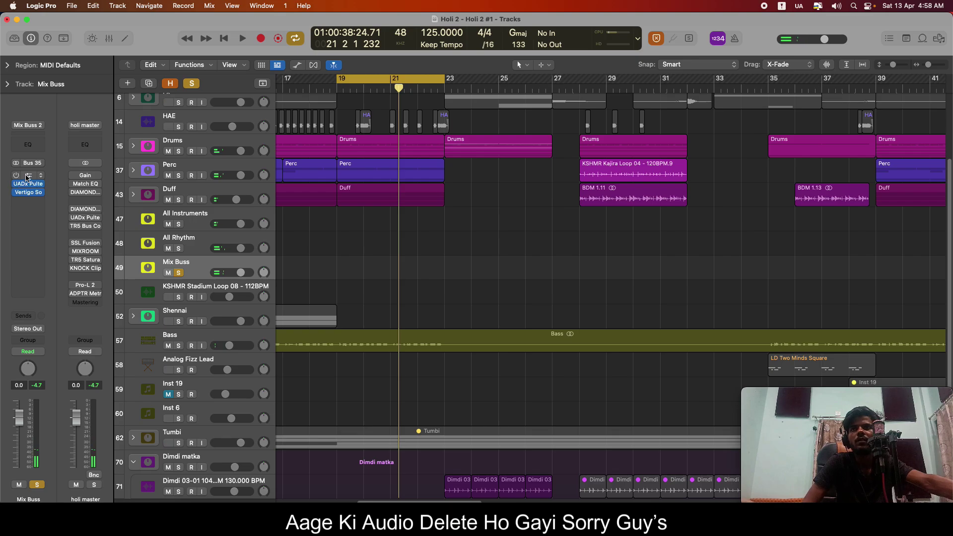
click(16, 178)
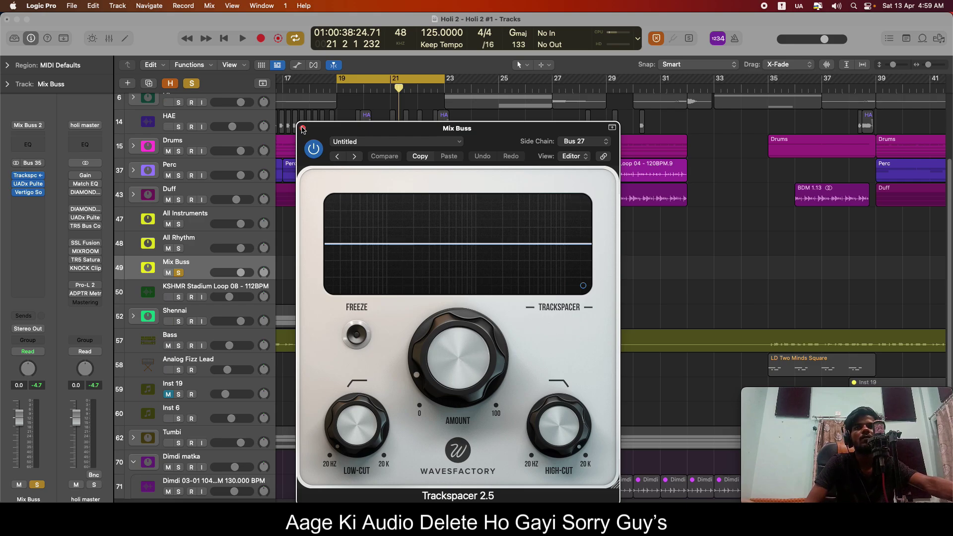
click(303, 129)
Compare the Mix Buss with the UADx Pultec MEQ-5 EQ switched off and on while Vertigo is bypassed, then close the EQ.
click(31, 185)
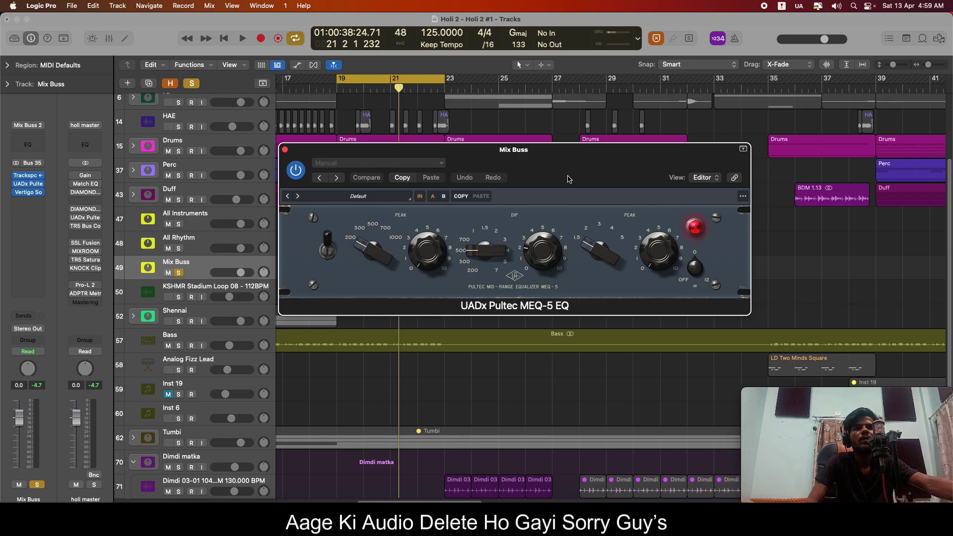
click(695, 229)
key(space)
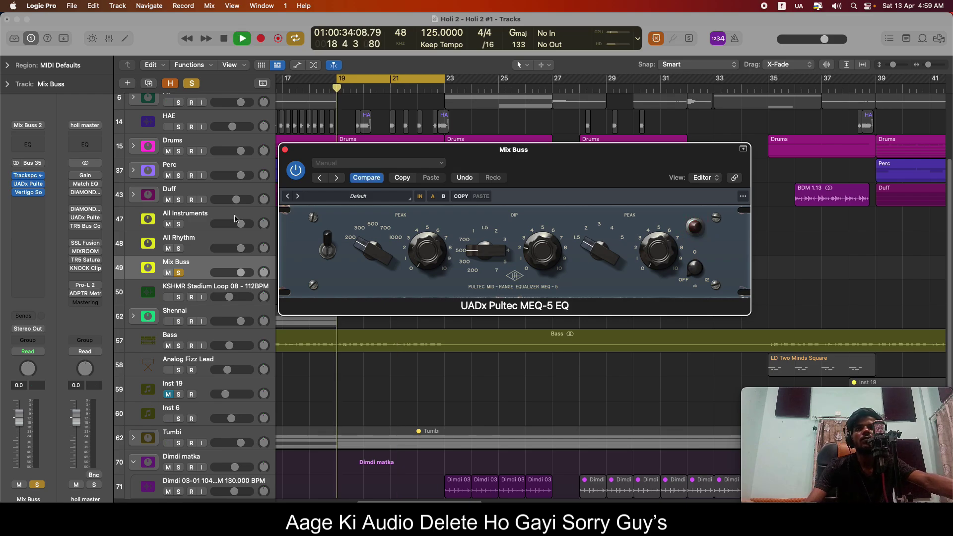
click(16, 192)
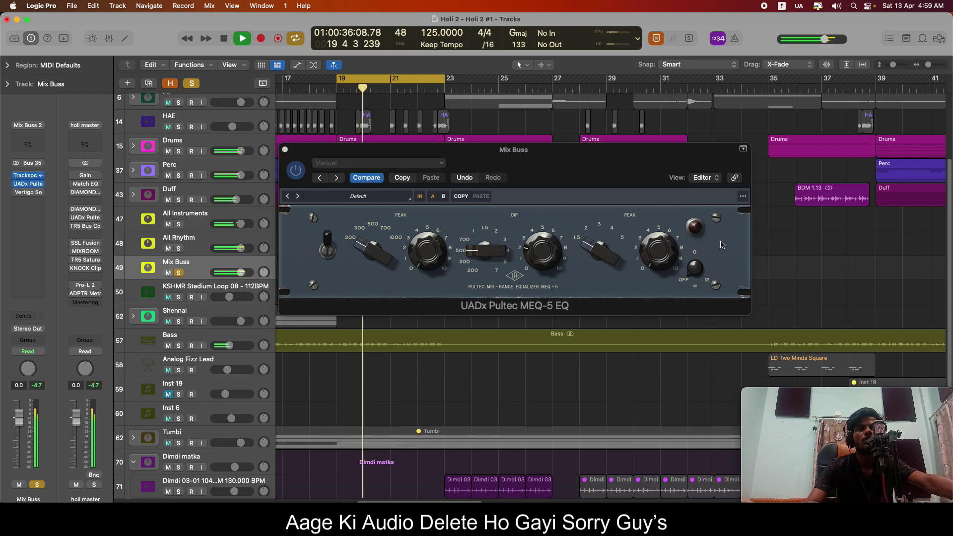
click(696, 229)
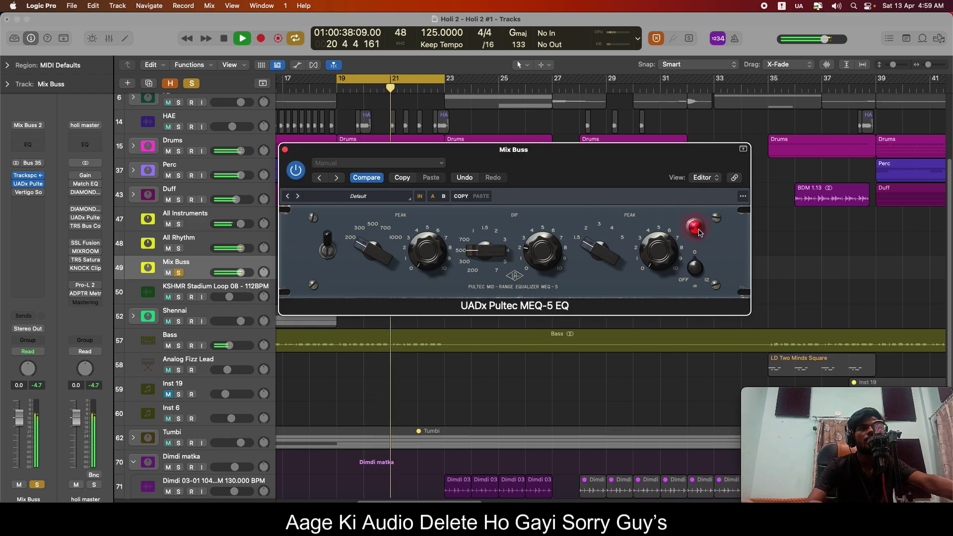
click(696, 228)
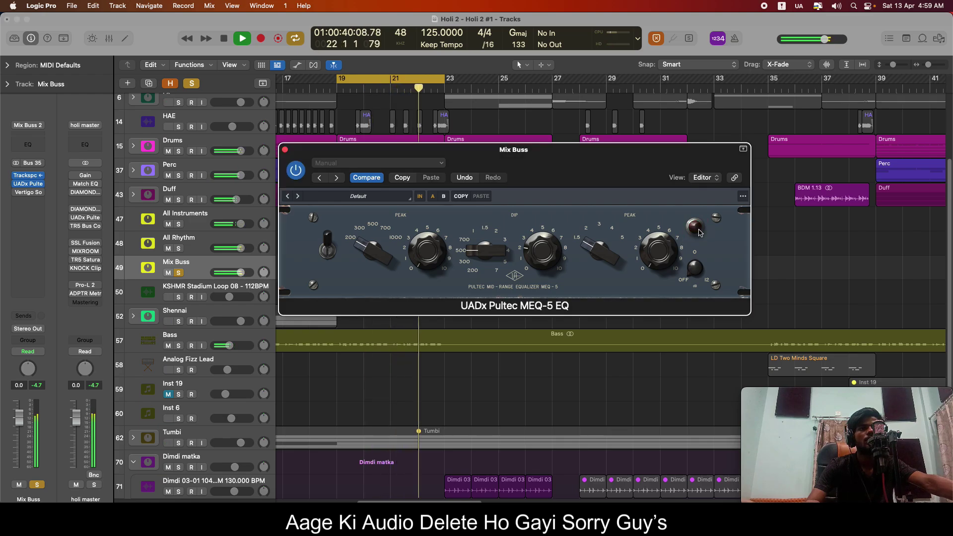
click(696, 228)
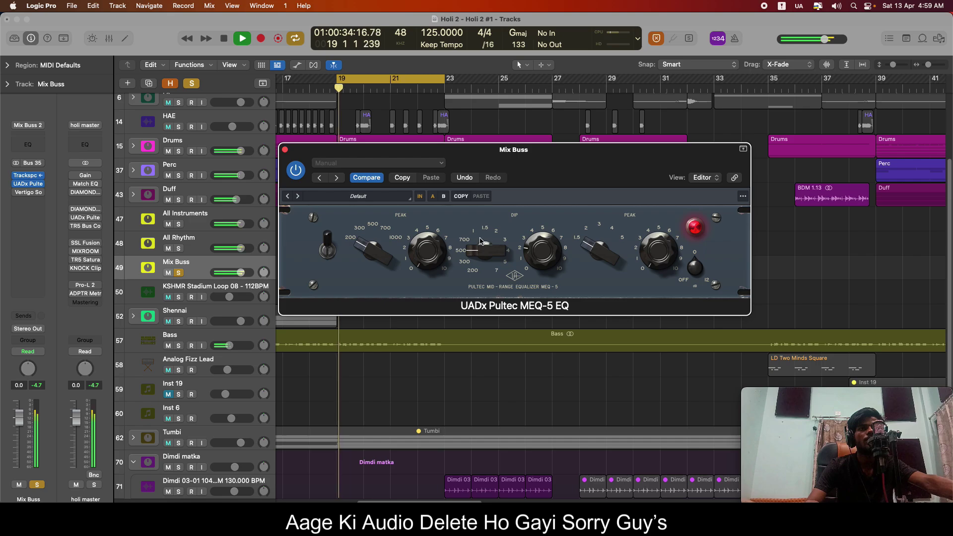
key(space)
click(285, 150)
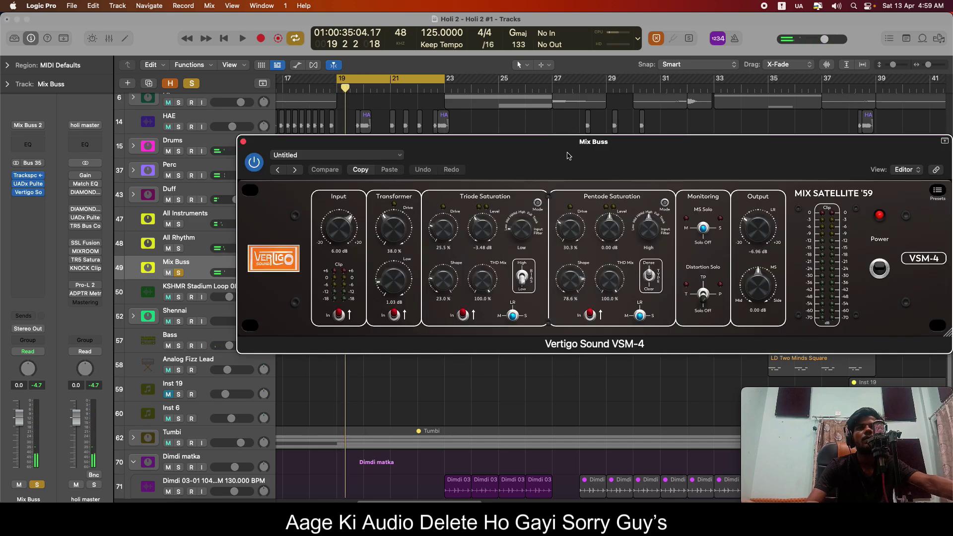
Compare the Mix Buss with the Vertigo VSM-4 powered off and on during playback, leaving it on.
drag(480, 152, 482, 114)
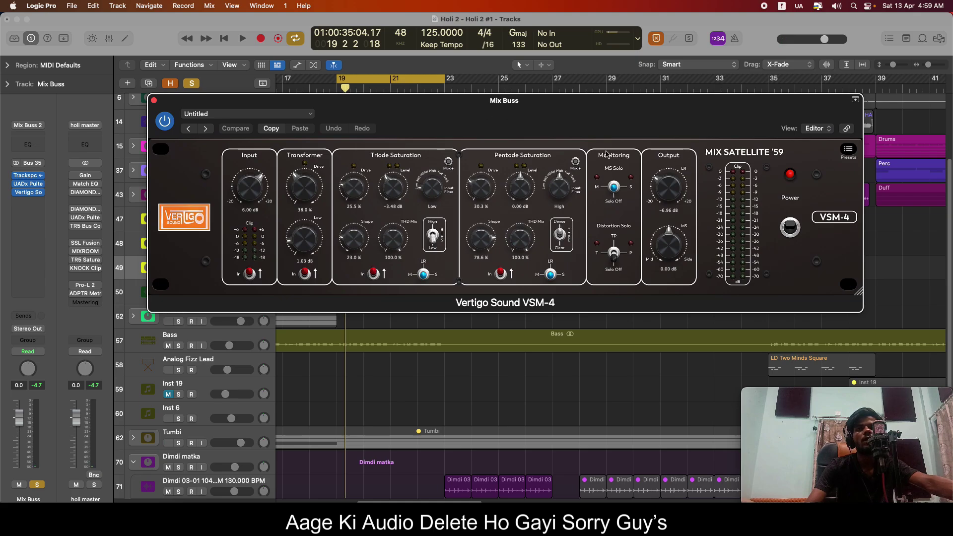
mouse_move(610, 120)
mouse_down()
mouse_move(592, 125)
mouse_move(611, 131)
mouse_up()
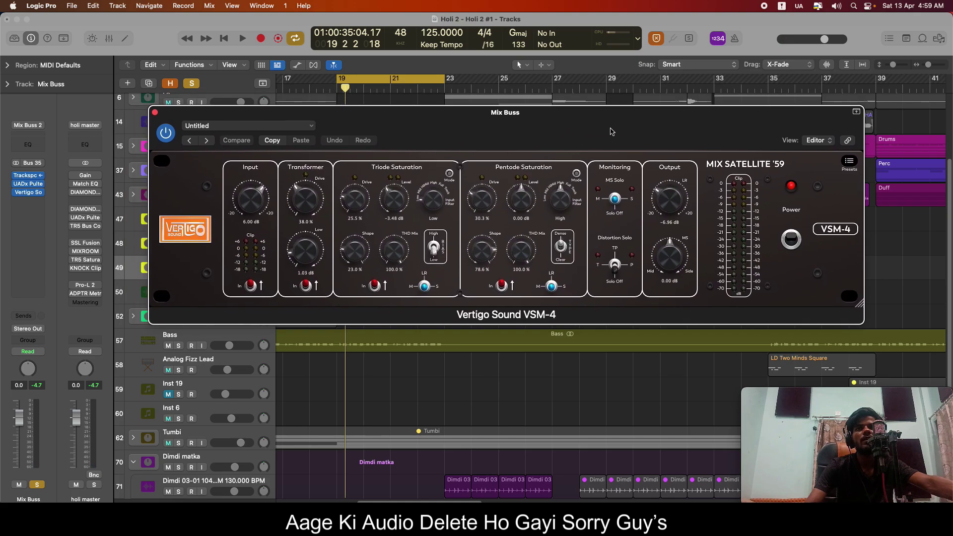
click(31, 38)
key(space)
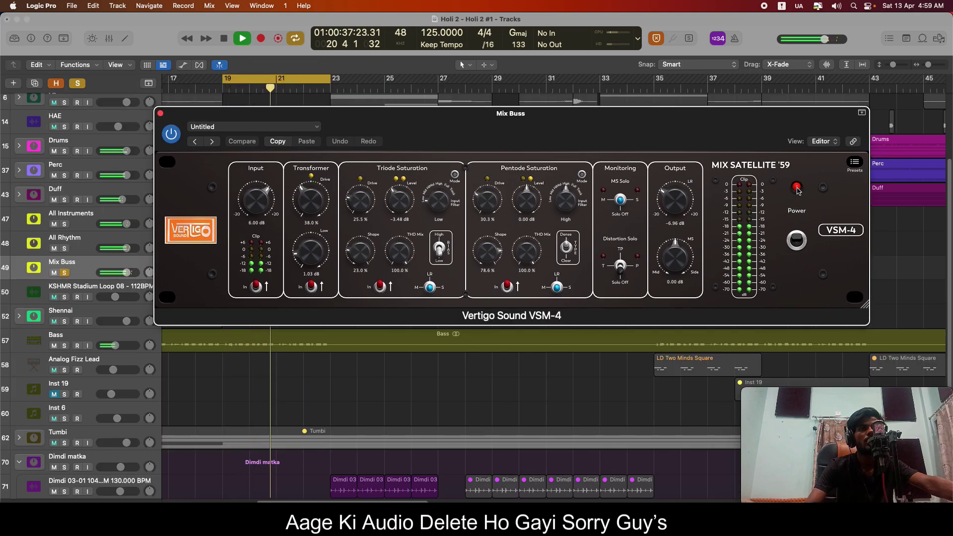
click(797, 188)
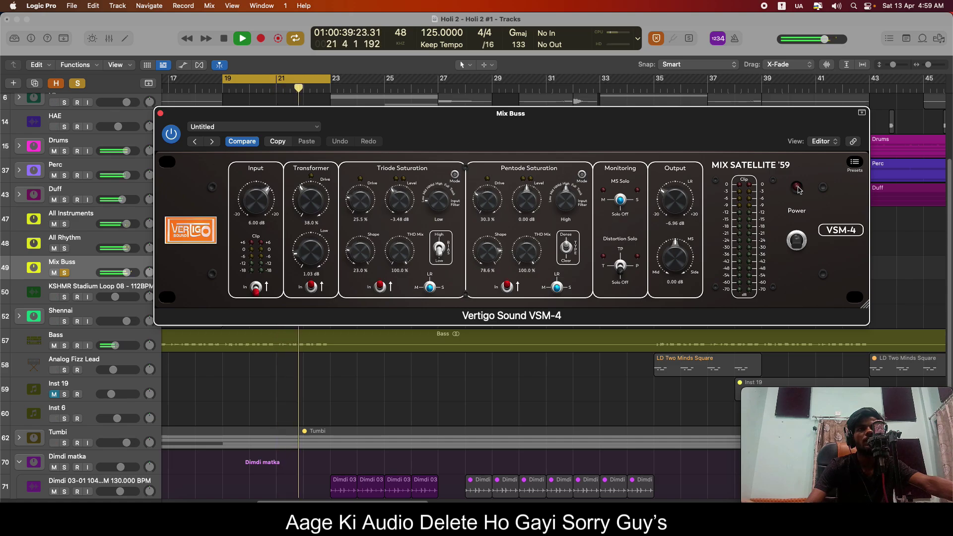
click(797, 187)
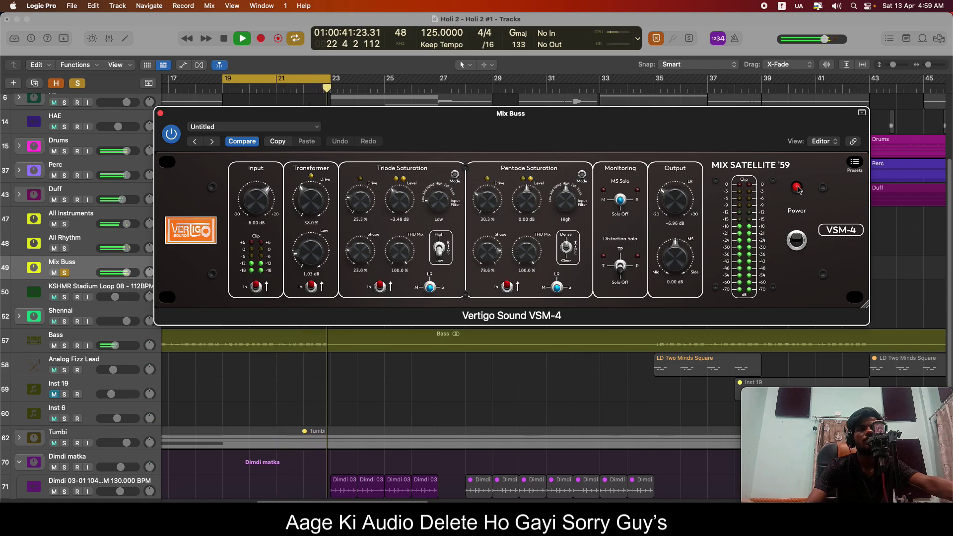
key(space)
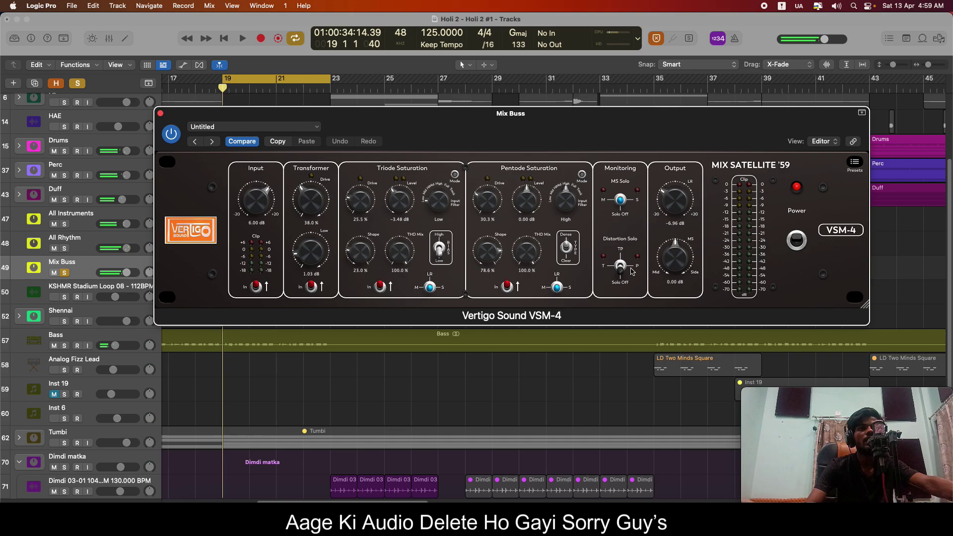
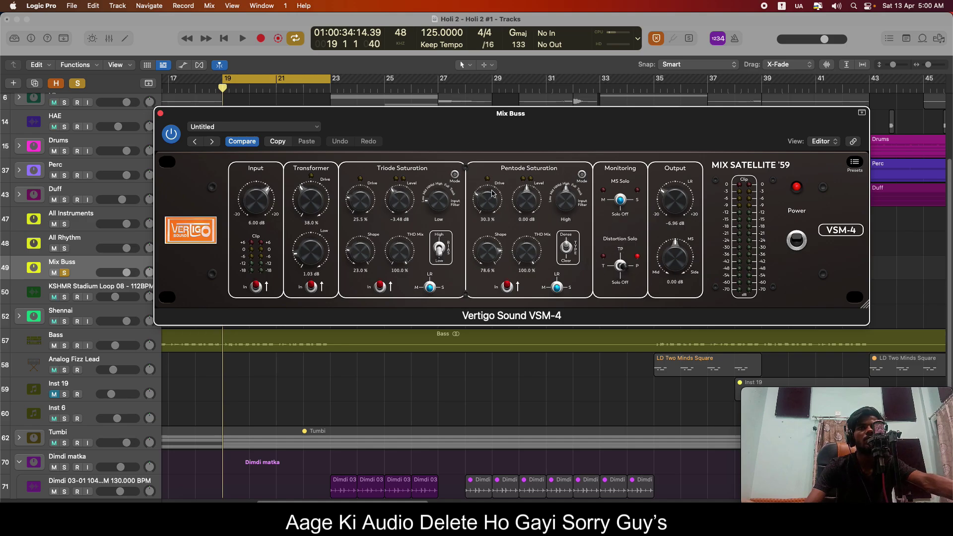
Audition the VSM-4's triode and pentode Distortion Solo, return it to Solo Off, and compare the Mix Buss with the unit off and on.
key(space)
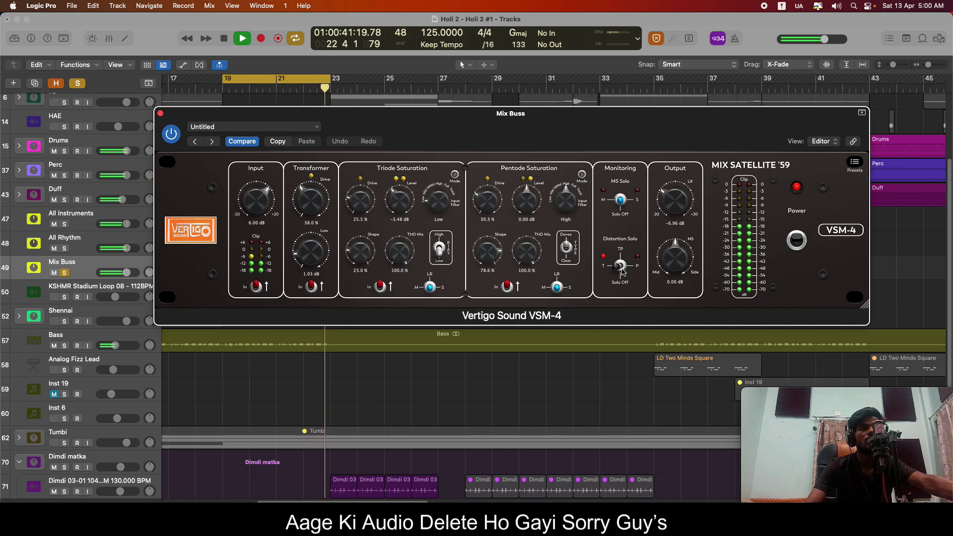
key(space)
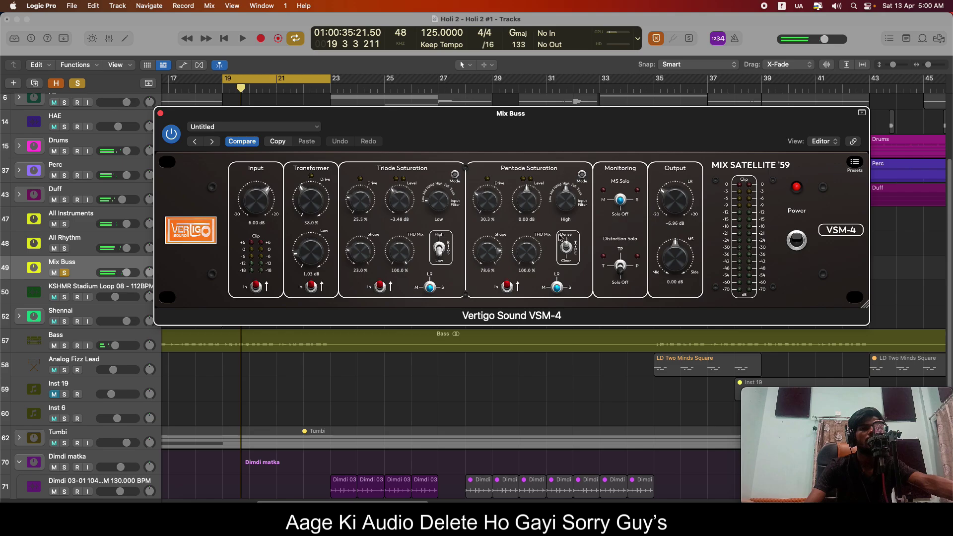
key(space)
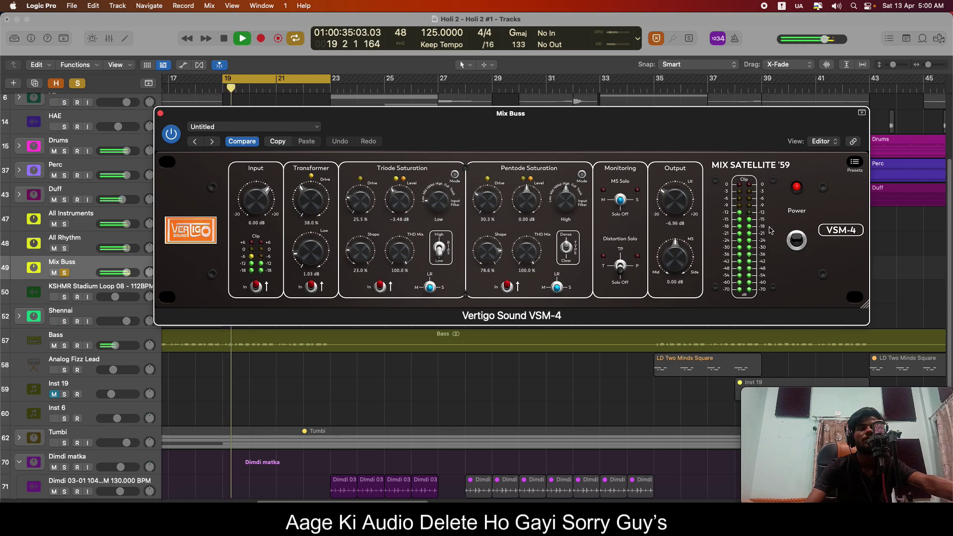
click(796, 241)
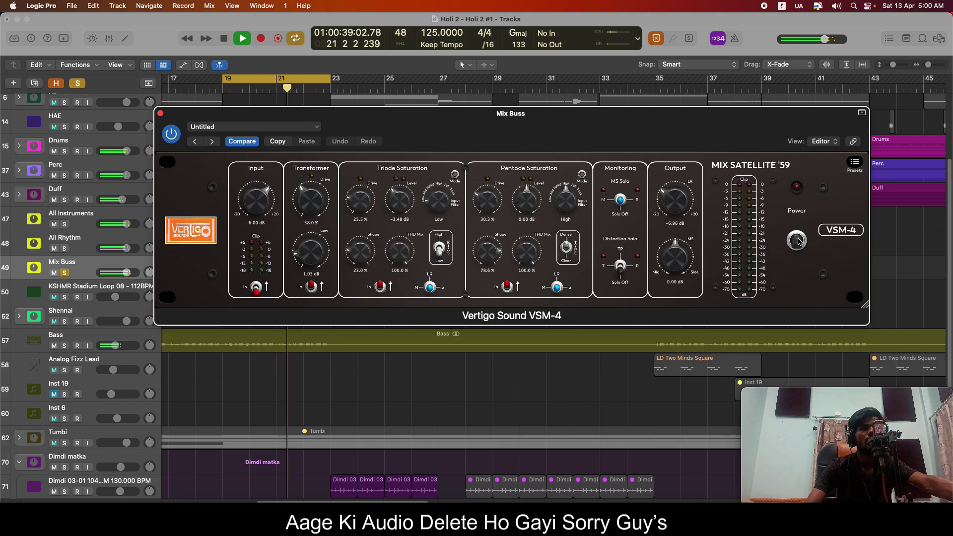
click(797, 241)
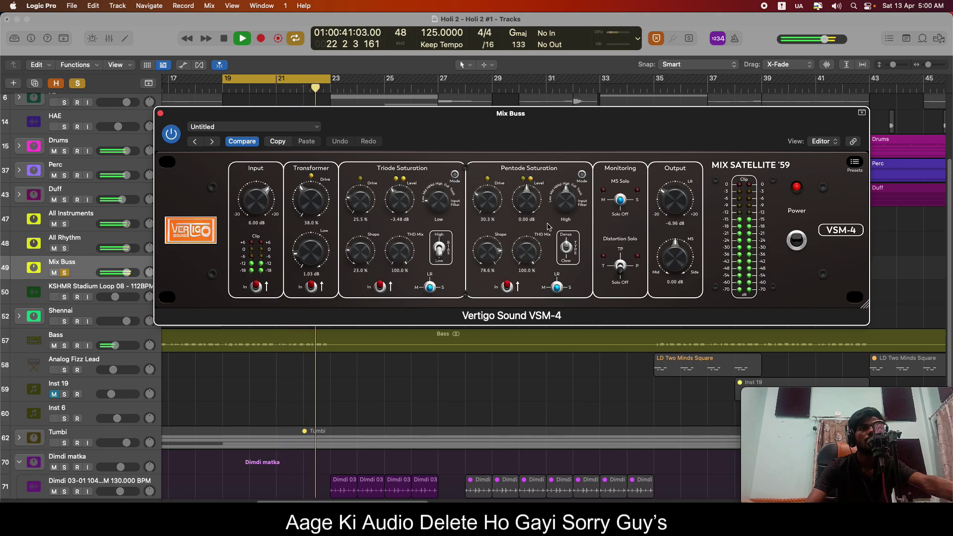
key(space)
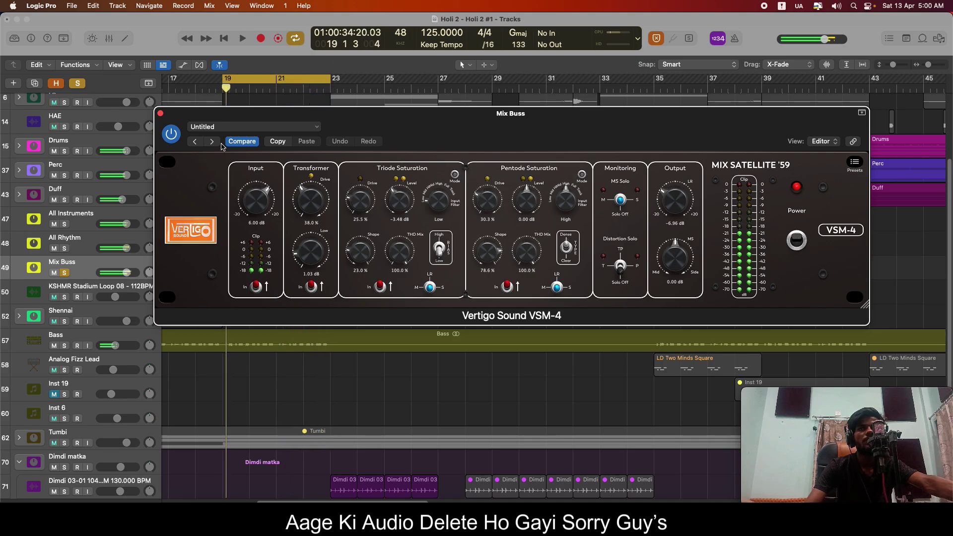
Audition the VSM-4's MS Solo during playback, return it to Solo Off, and close the plug-in.
drag(209, 113, 207, 128)
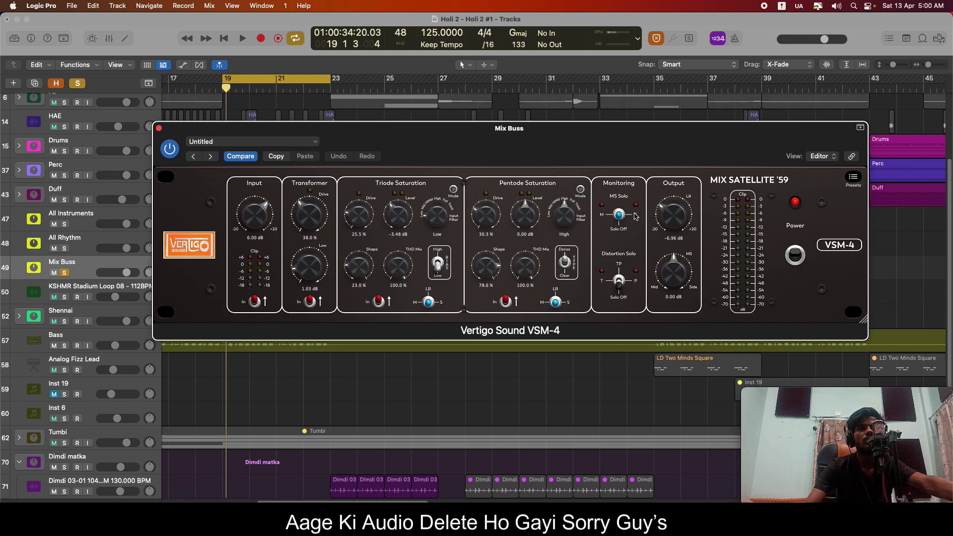
key(space)
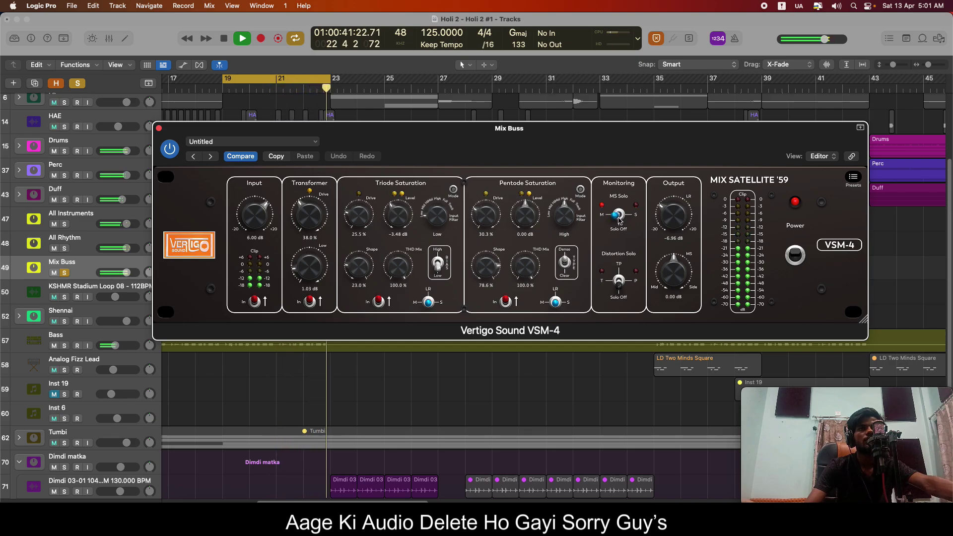
key(space)
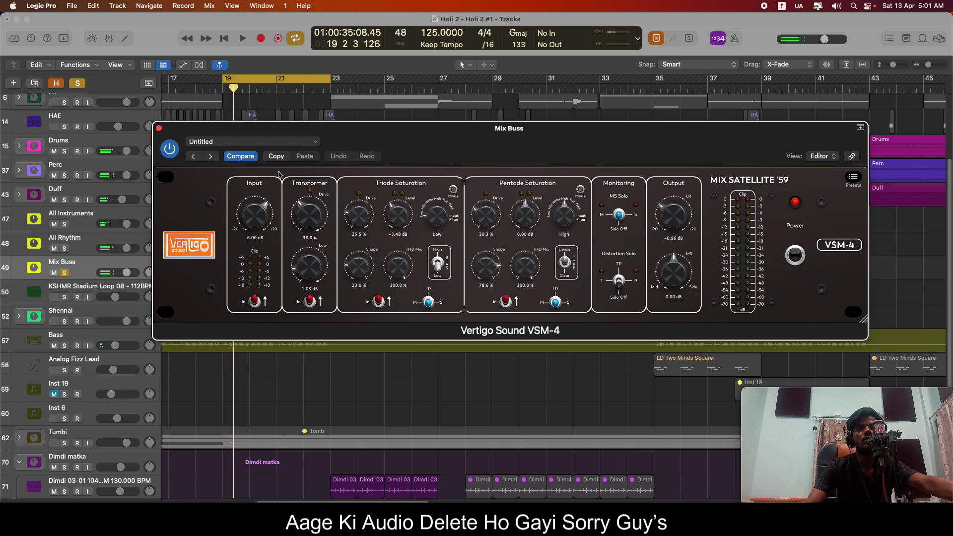
click(159, 129)
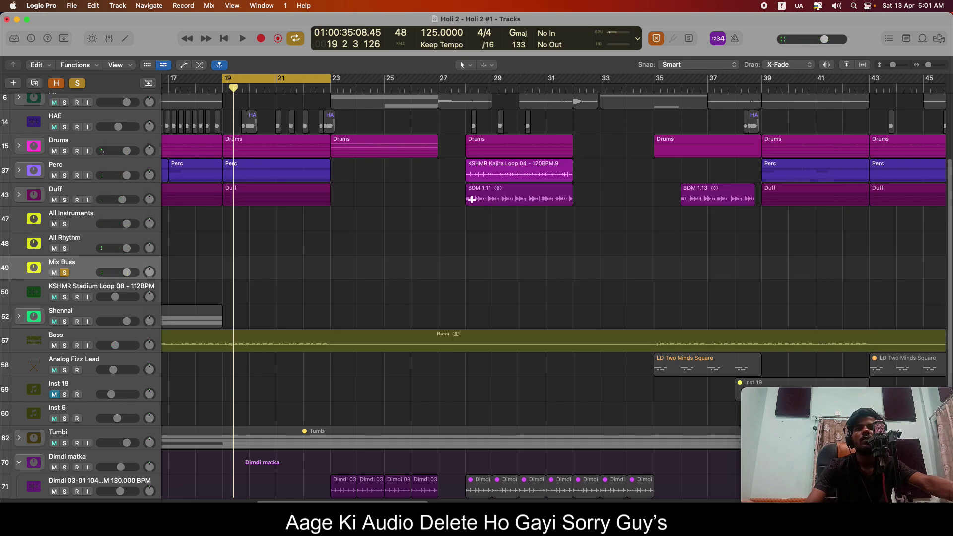
Show the inspector again, clear all track solos, and turn off Cycle mode.
click(30, 39)
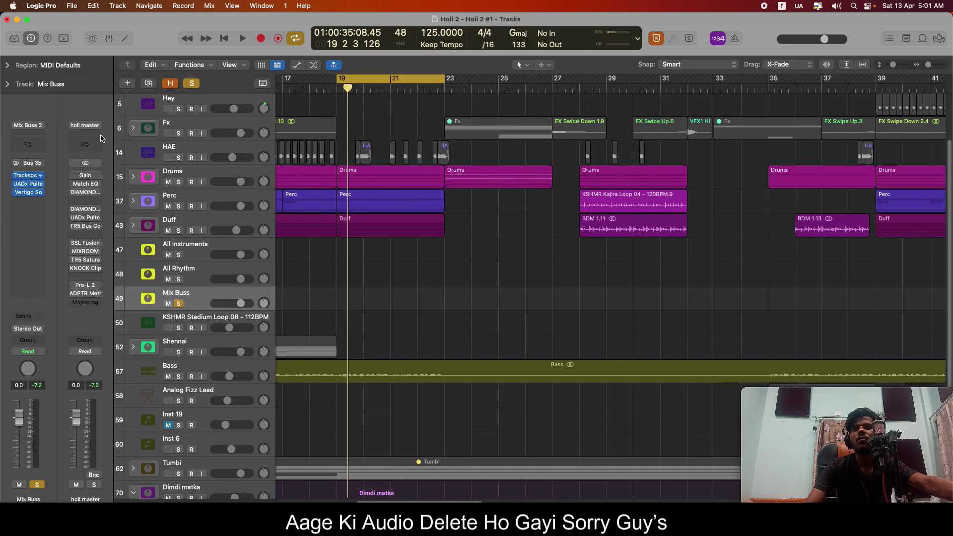
click(190, 83)
scroll(347, 292, down, 5)
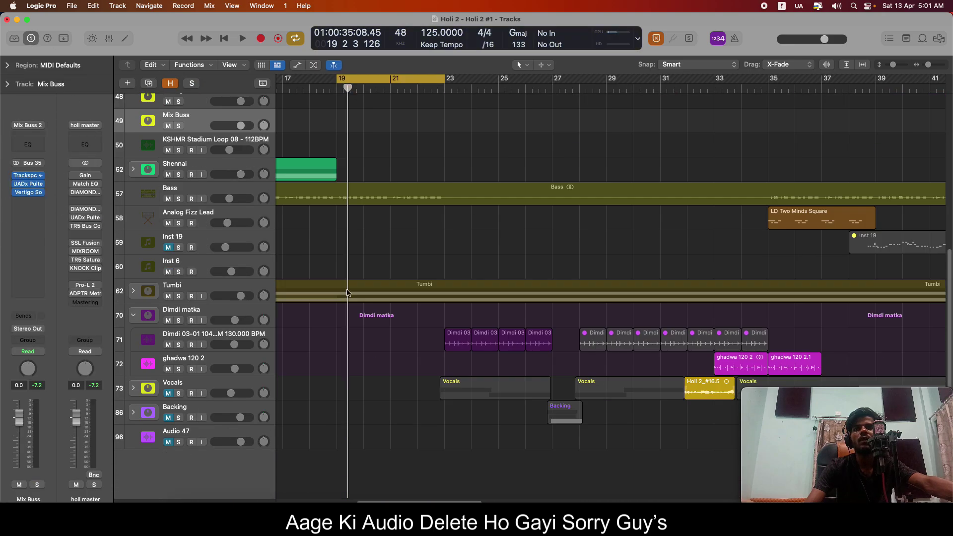
key(c)
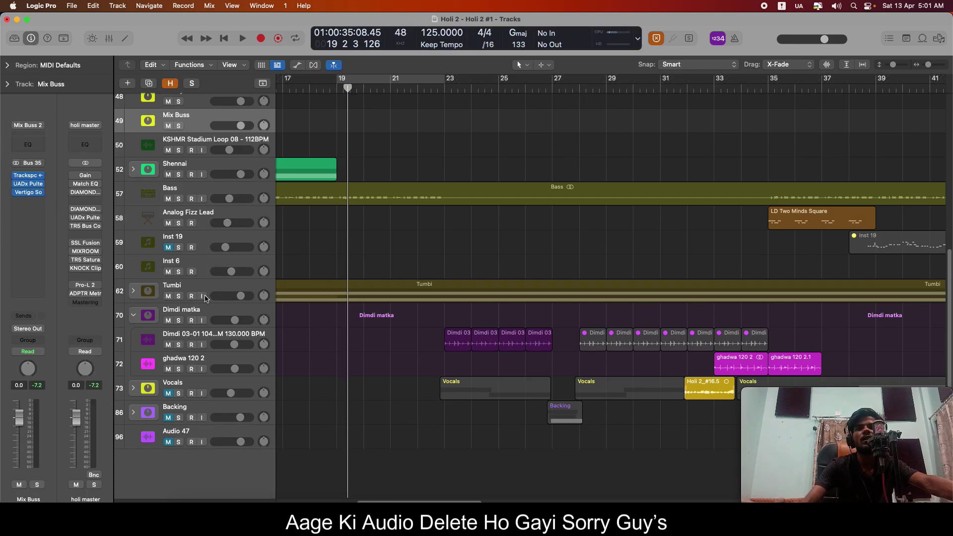
Solo the Vocals track and place the playhead at the start of its first region.
click(189, 286)
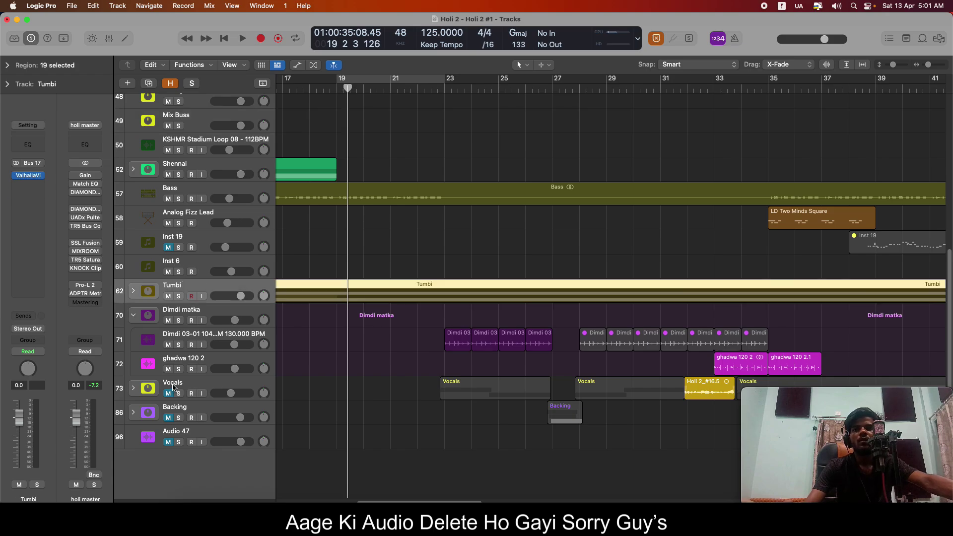
click(172, 388)
click(441, 89)
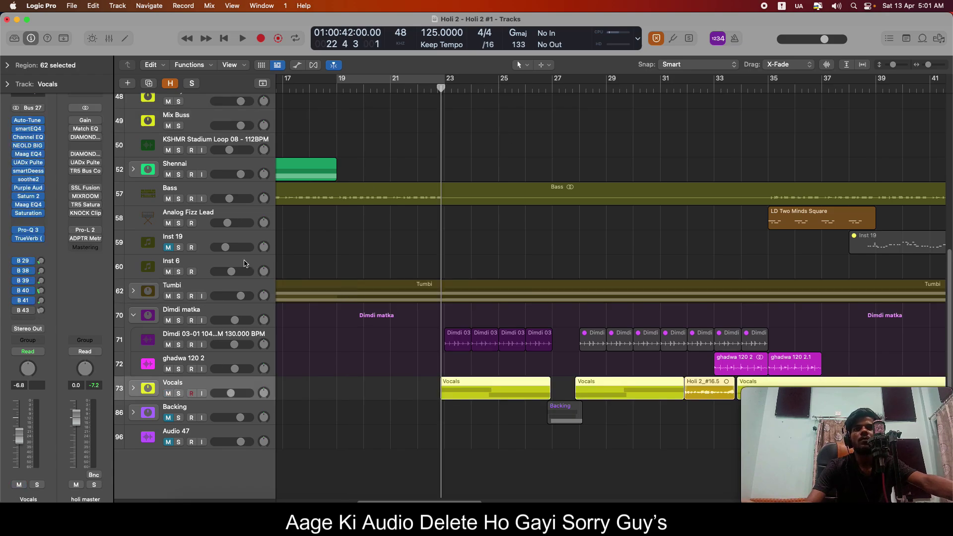
click(179, 394)
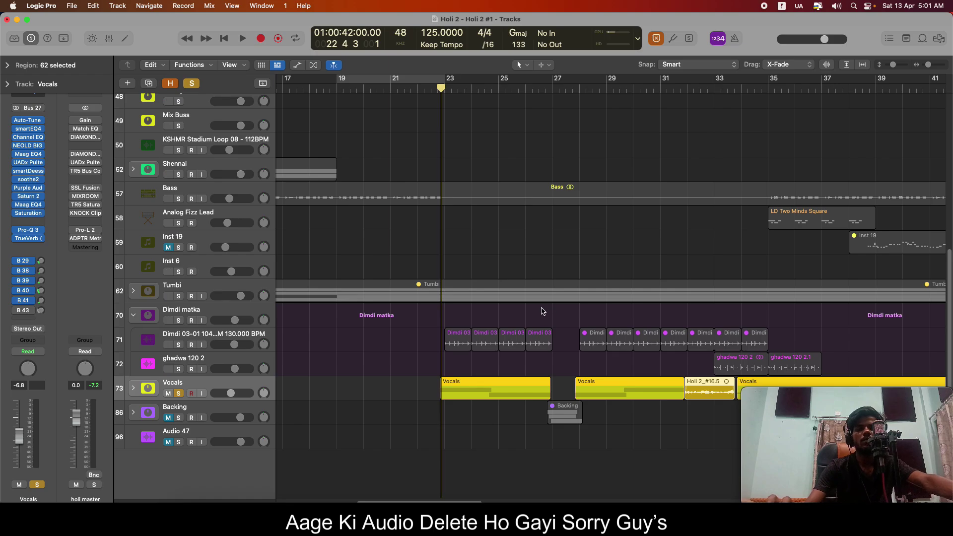
key(super+Left)
click(505, 439)
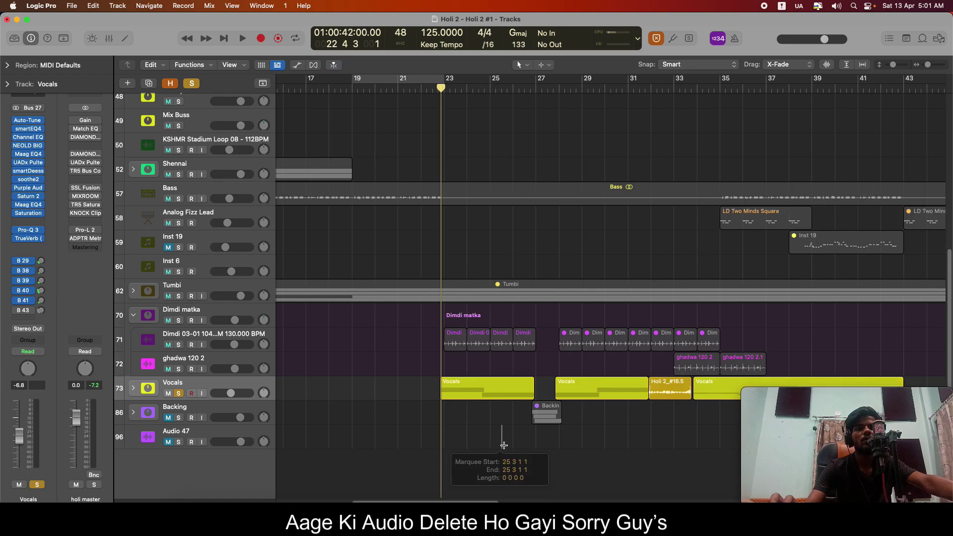
key(super+Right)
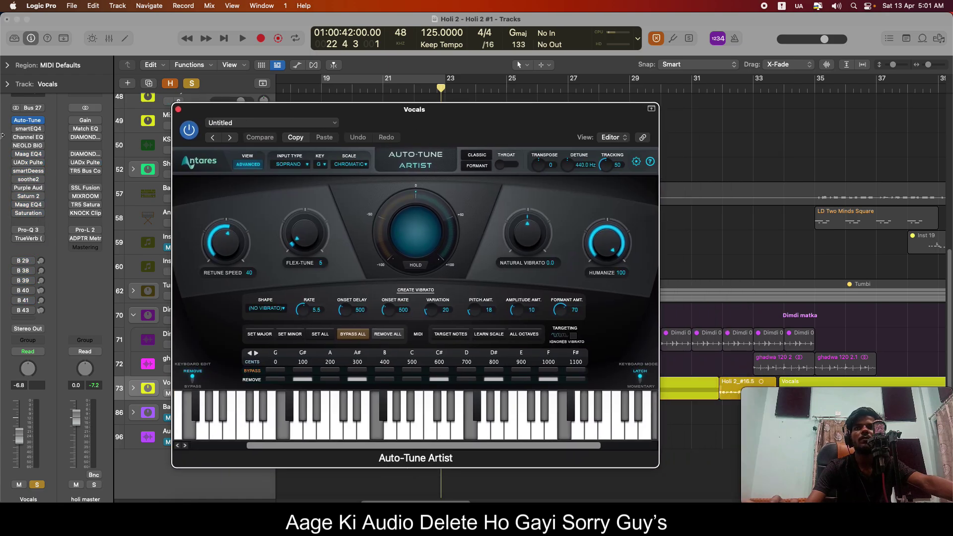
View the Auto-Tune Artist settings on the Vocals track, then close the plug-in.
click(179, 110)
click(26, 120)
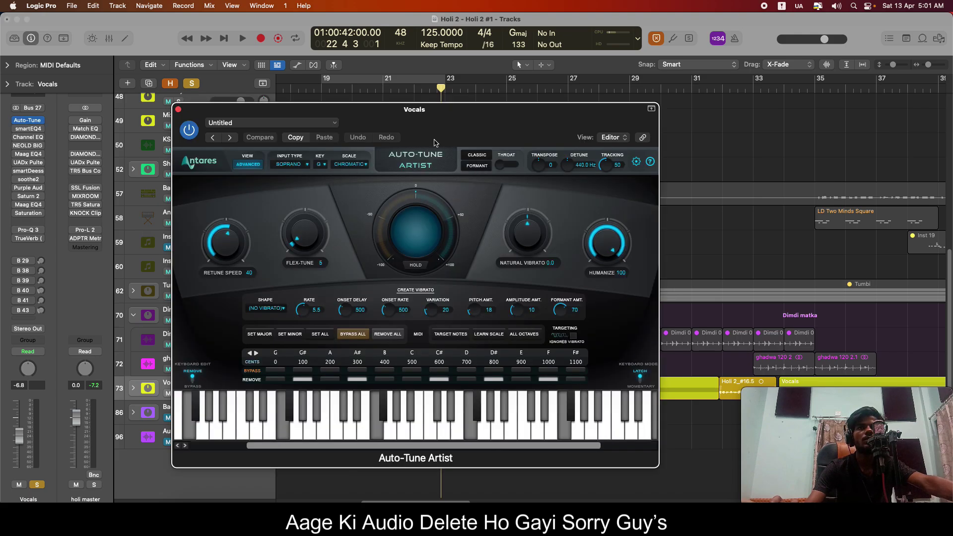
drag(434, 140, 522, 131)
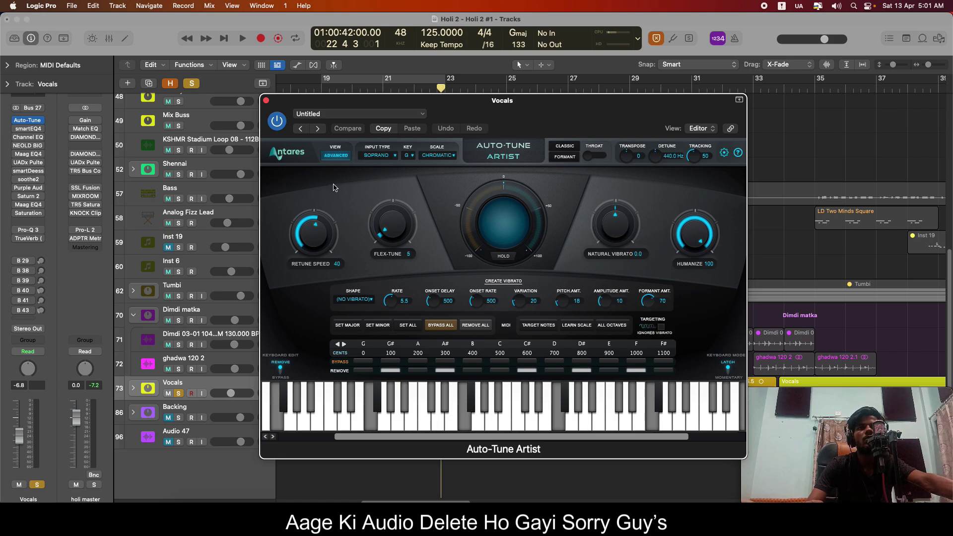
click(265, 101)
Play the soloed Vocals and compare them with Auto-Tune off and on, leaving it enabled.
key(space)
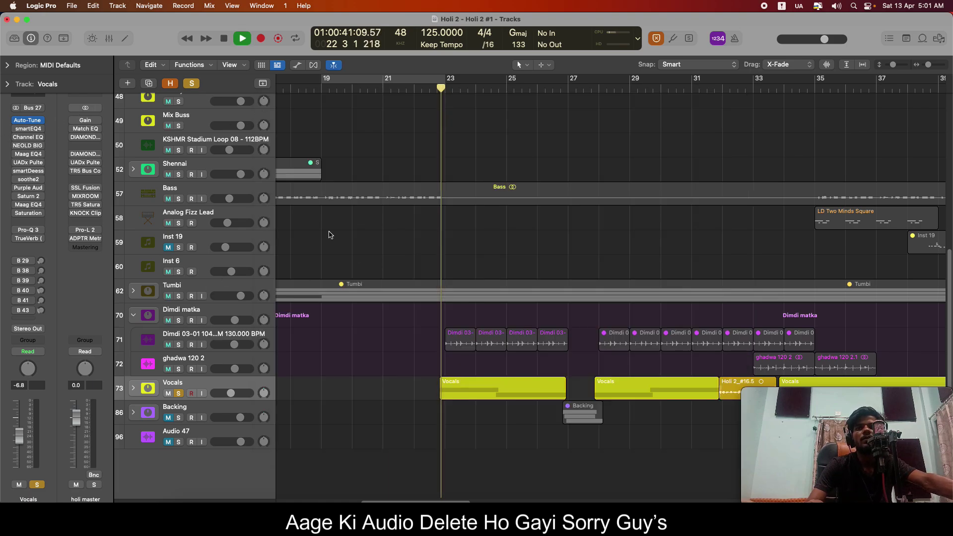
mouse_move(16, 124)
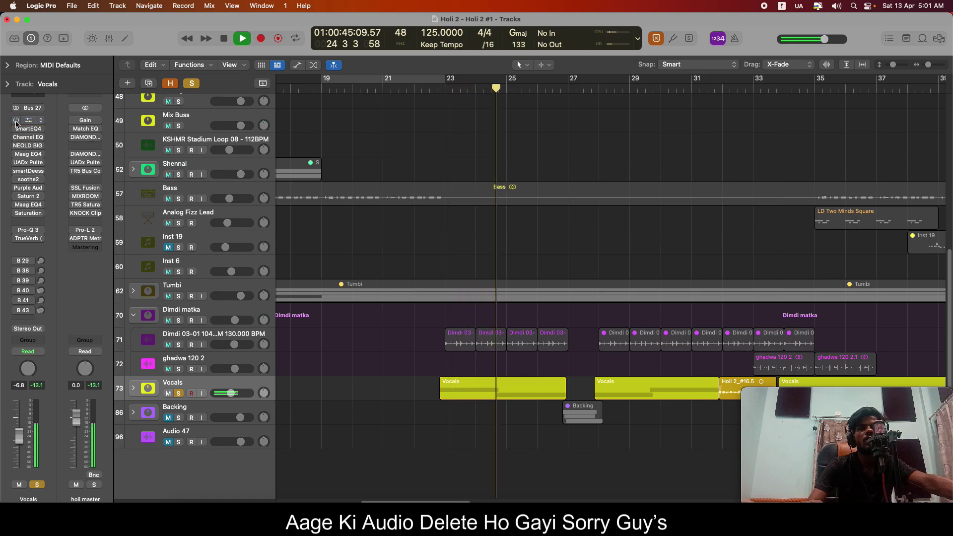
key(space)
Compare the Vocals with smartEQ4 switched off and on, leave it enabled, and close its window.
key(space)
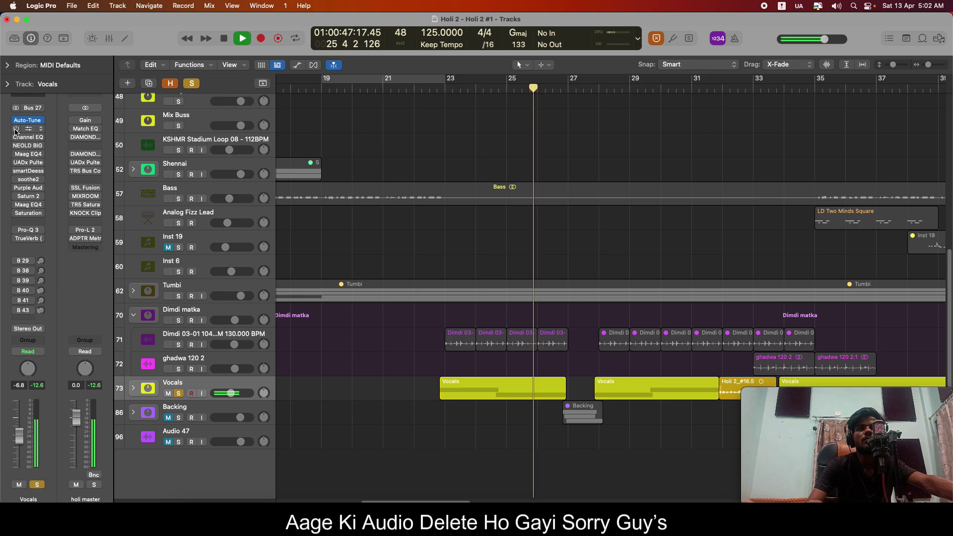
key(space)
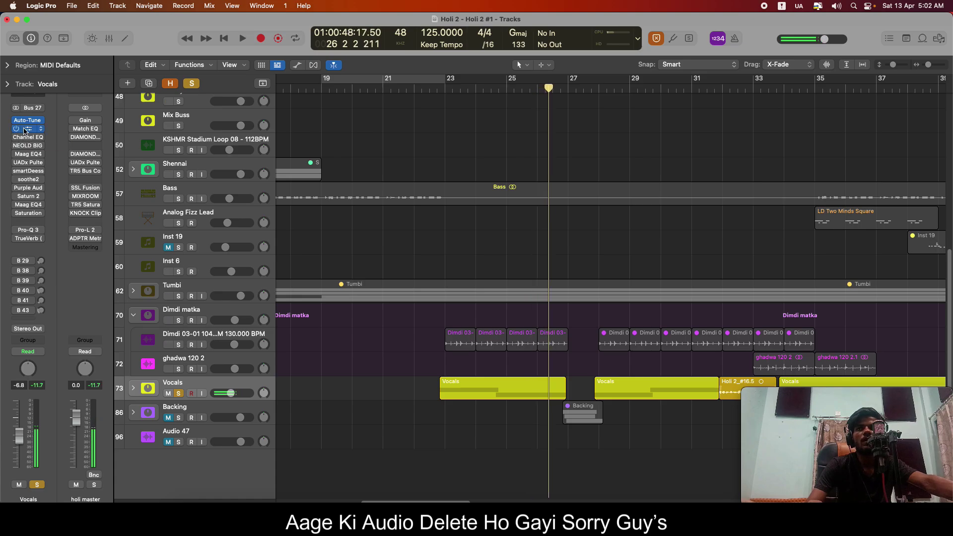
click(25, 130)
key(space)
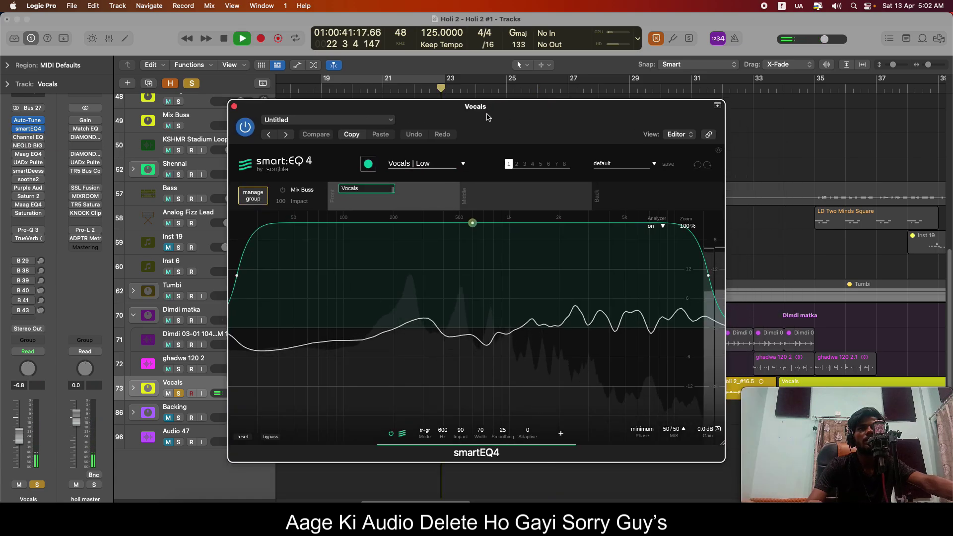
click(246, 128)
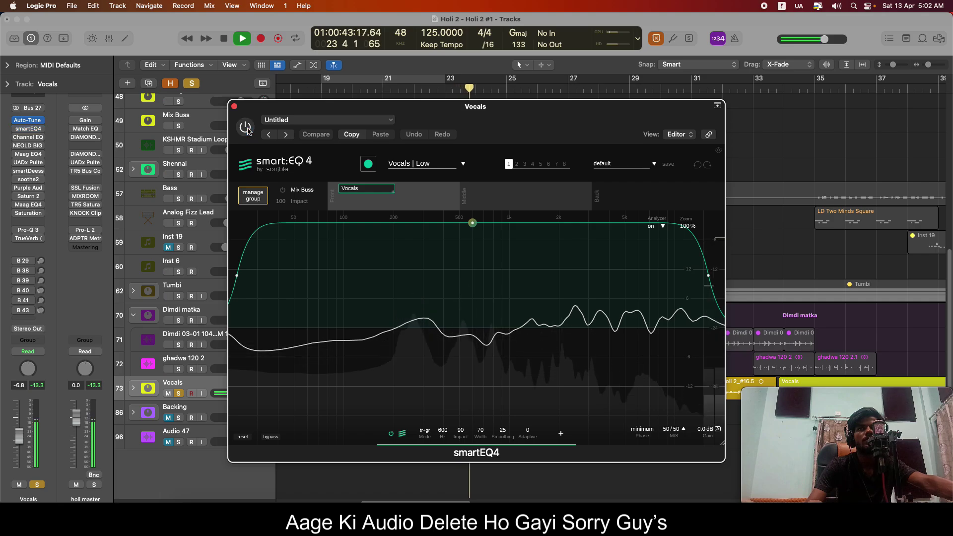
click(246, 128)
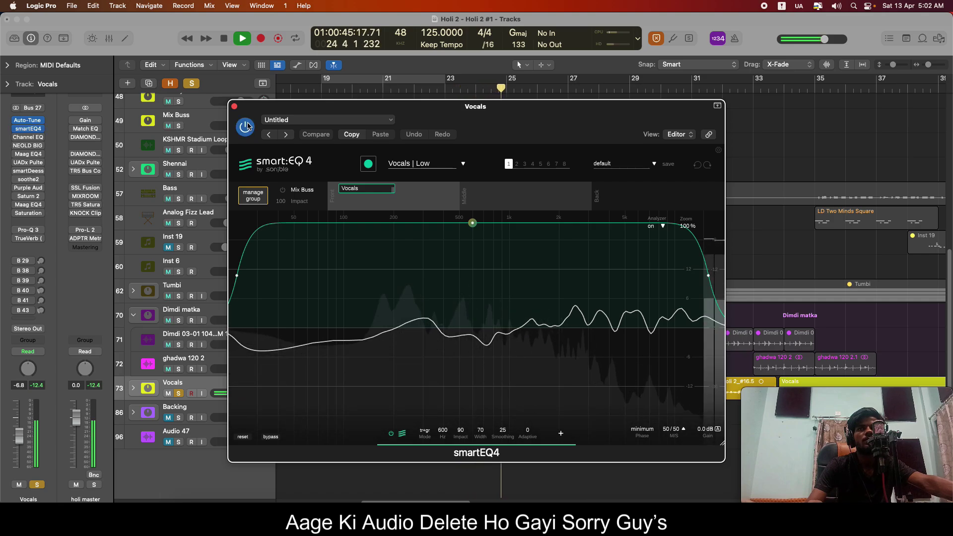
key(space)
click(235, 107)
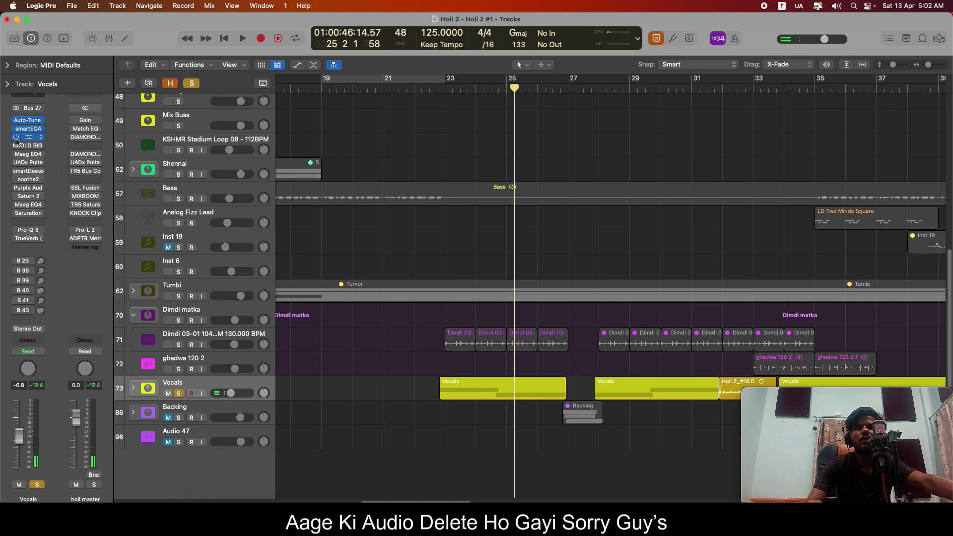
Open the Channel EQ on the Vocals track and reposition its window.
click(30, 137)
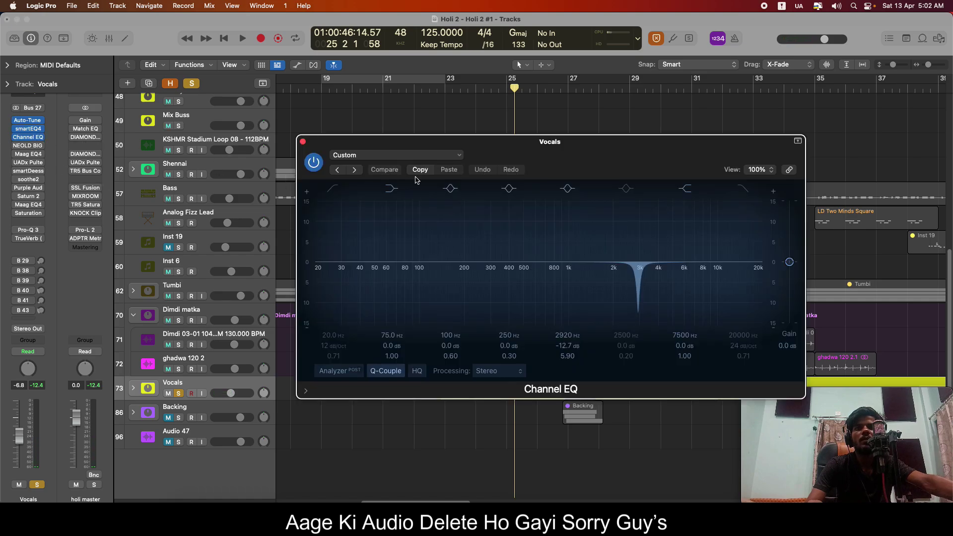
drag(526, 164, 448, 164)
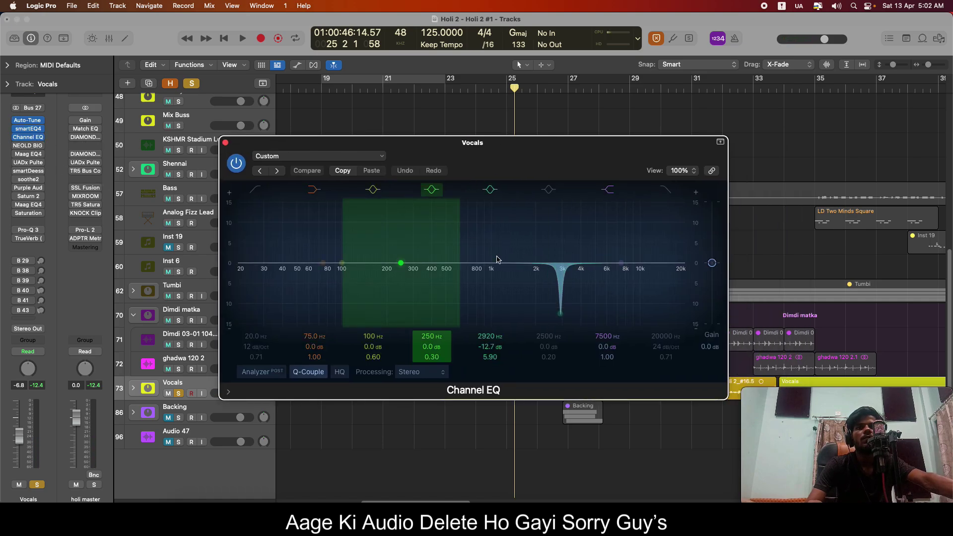
Boost the Channel EQ's 2920 Hz band to about +15.8 dB while playing the start of the Vocals.
drag(560, 313, 560, 200)
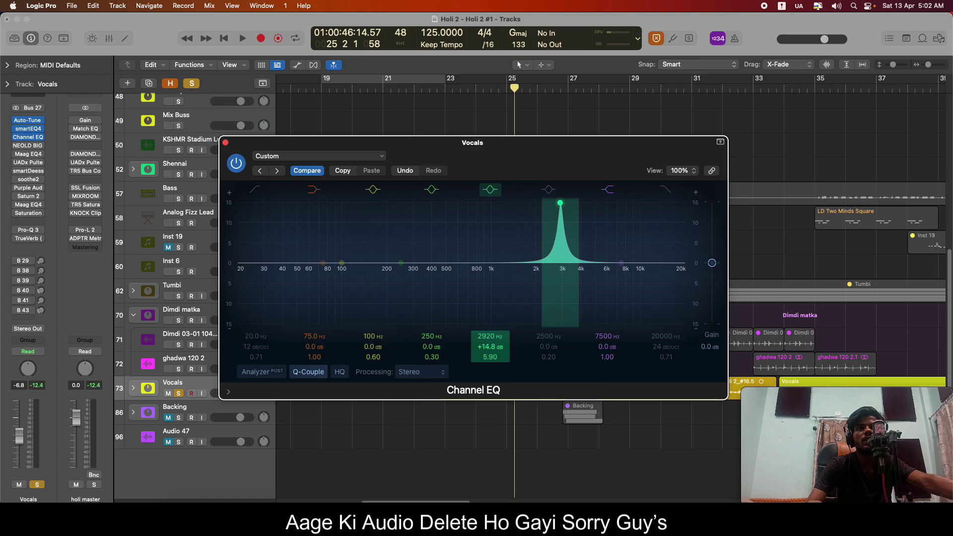
key(space)
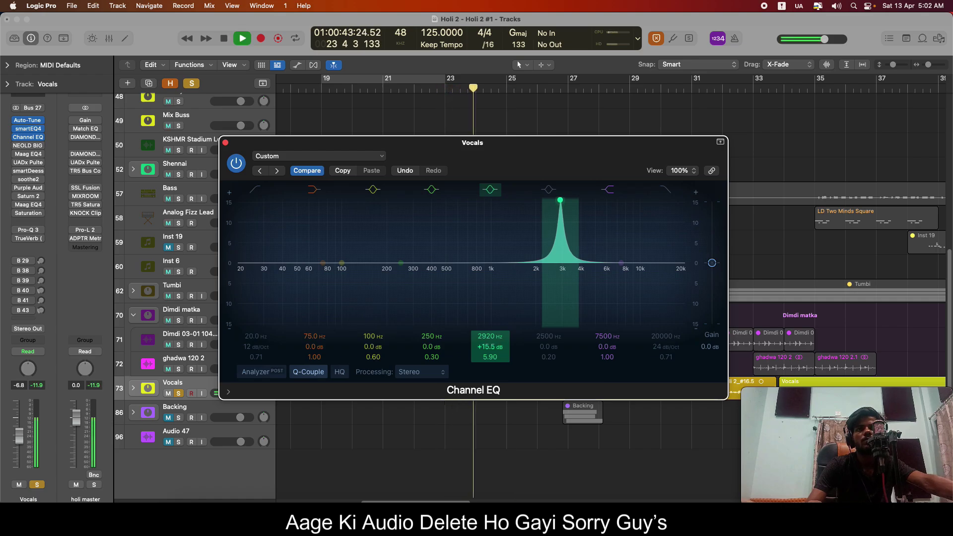
key(space)
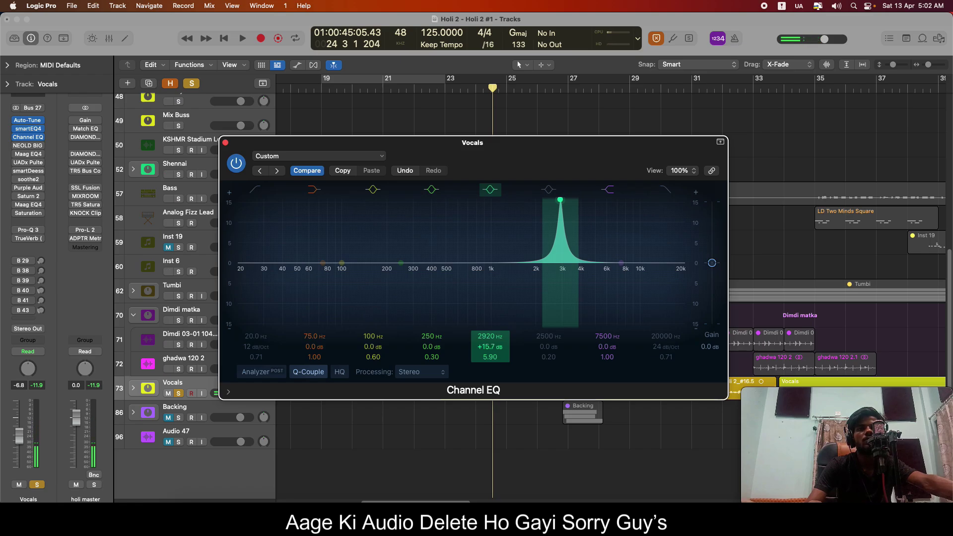
key(space)
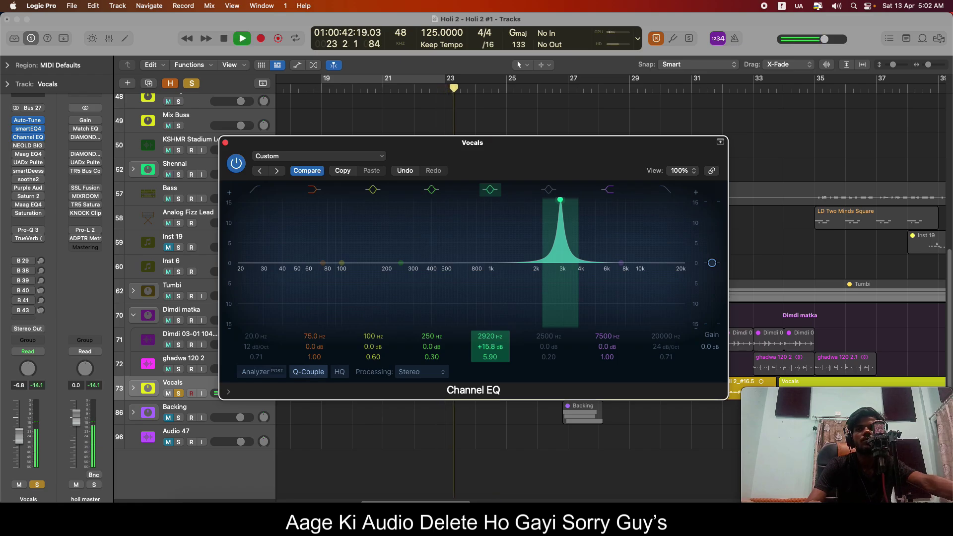
key(space)
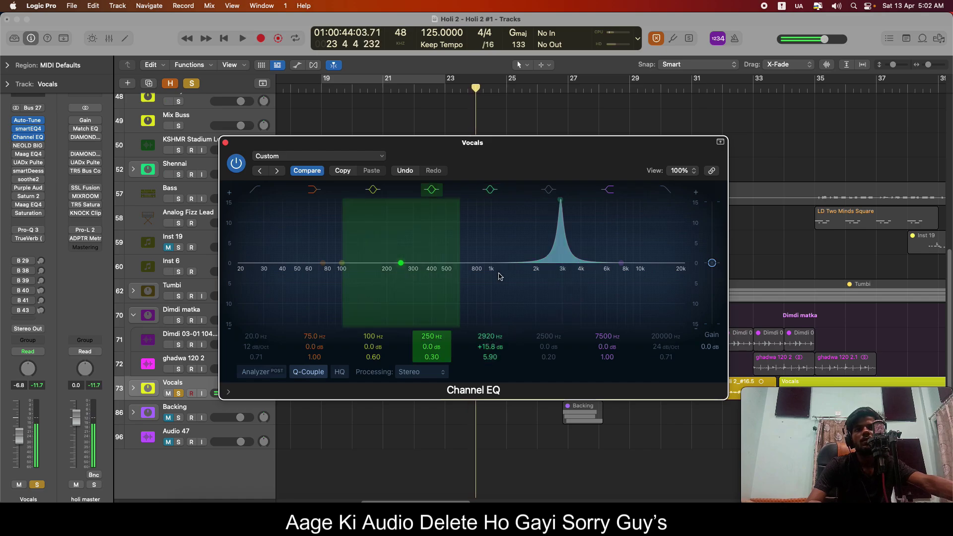
Play the Vocals with the 2920 Hz band switched off, and switch the band back on.
click(497, 194)
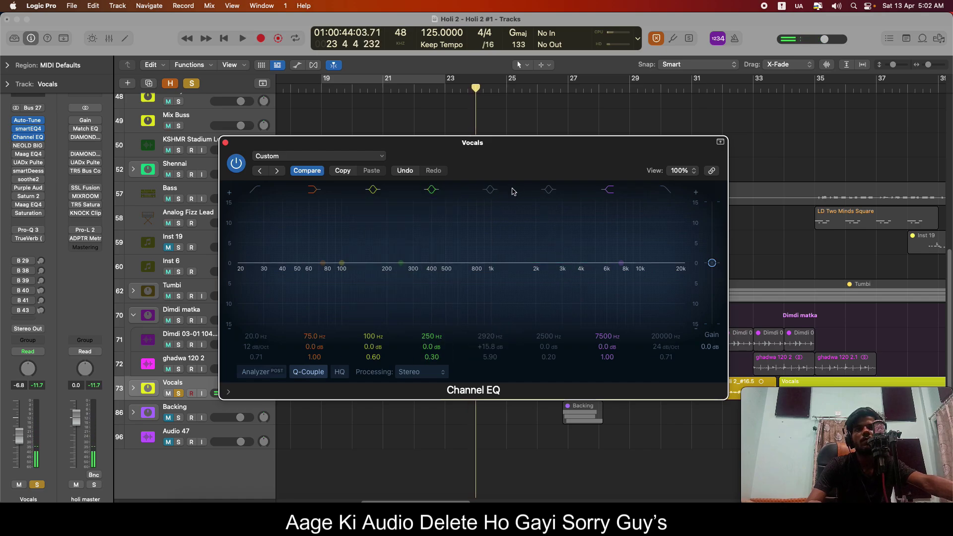
key(space)
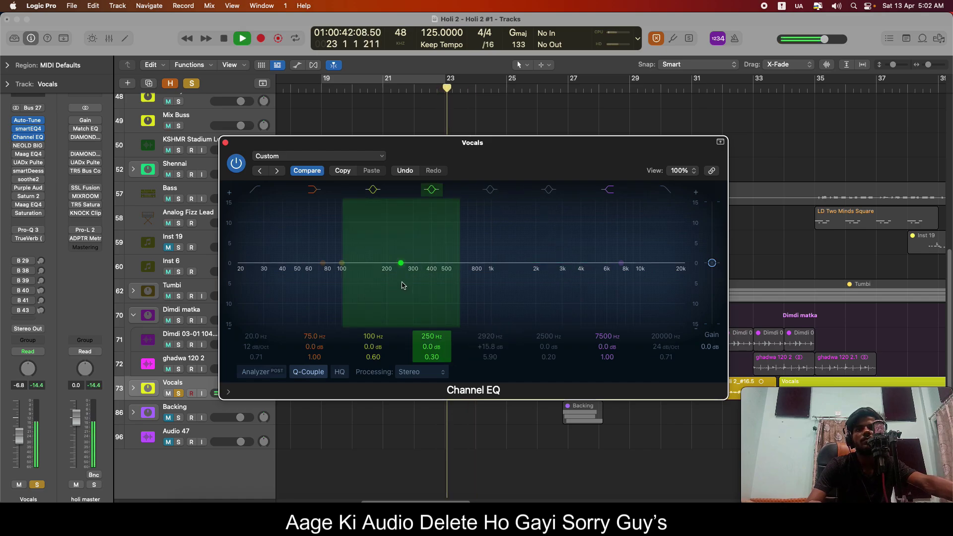
key(space)
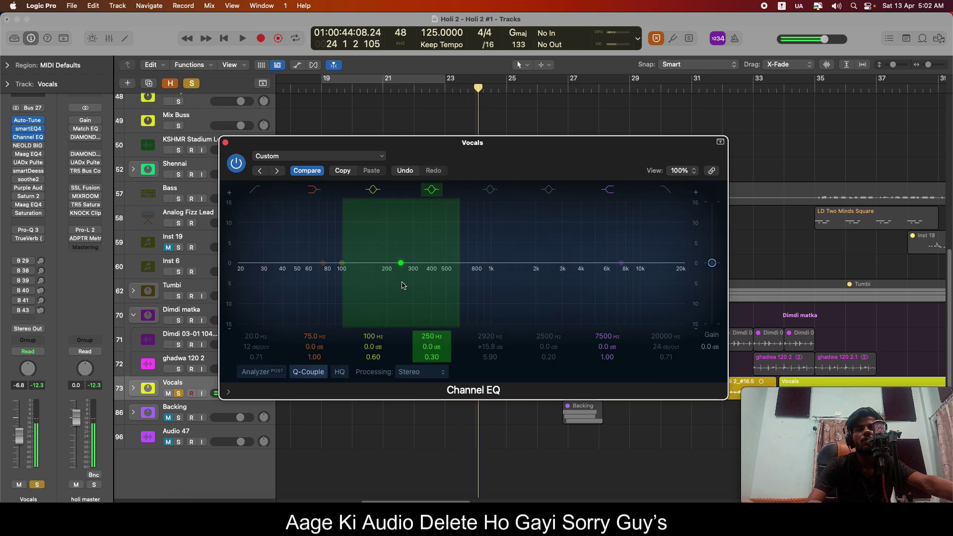
click(491, 190)
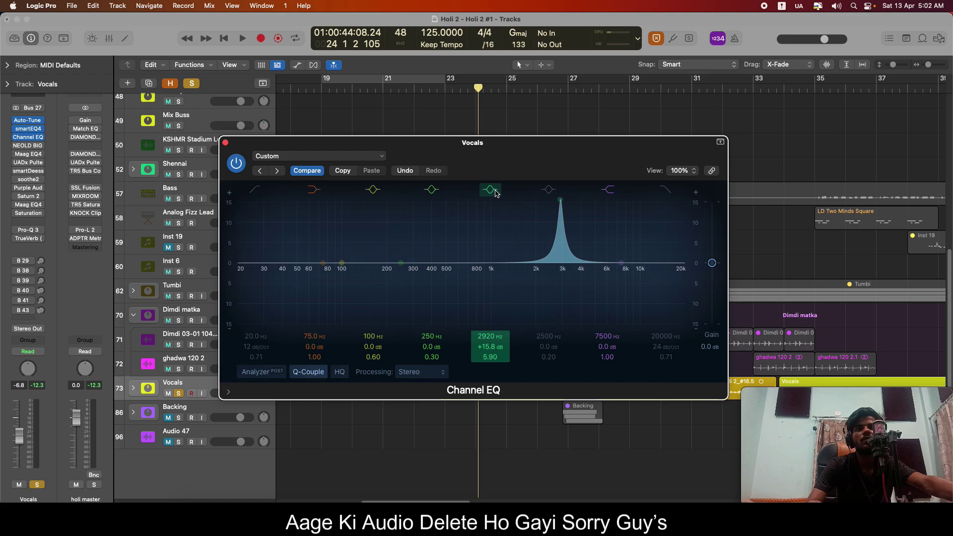
Replay the start of the Vocals several times, alternating the boosted 2920 Hz band on and off, and leave it on.
key(space)
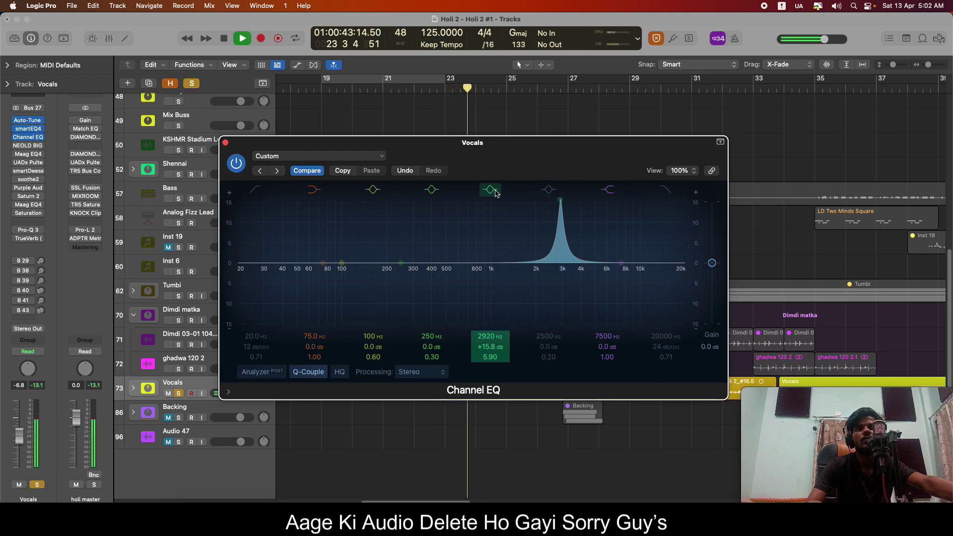
click(495, 192)
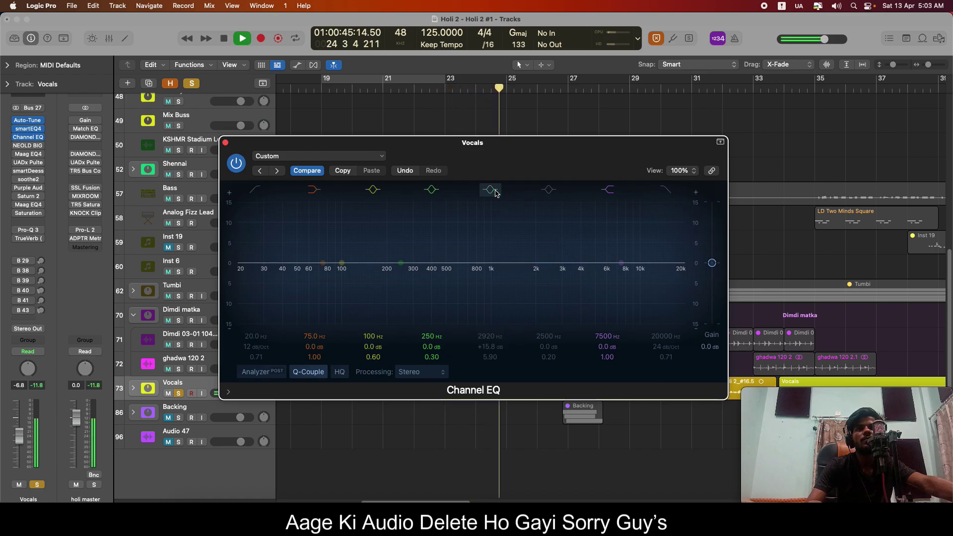
key(space)
key(space)
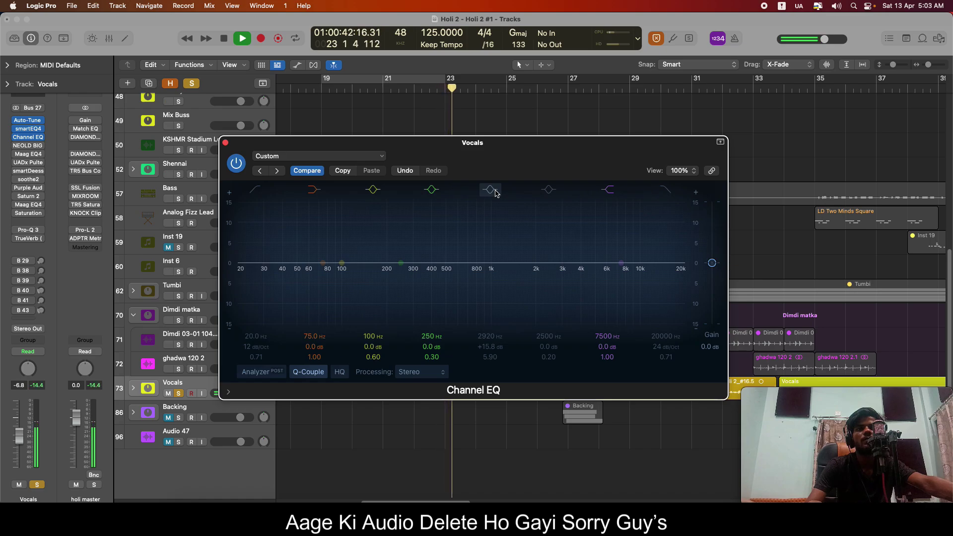
click(495, 193)
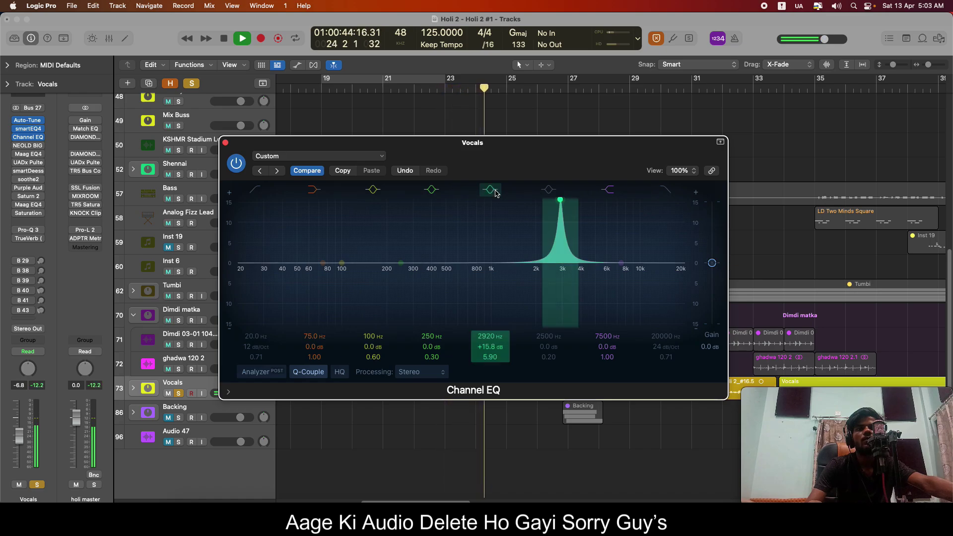
key(space)
key(space)
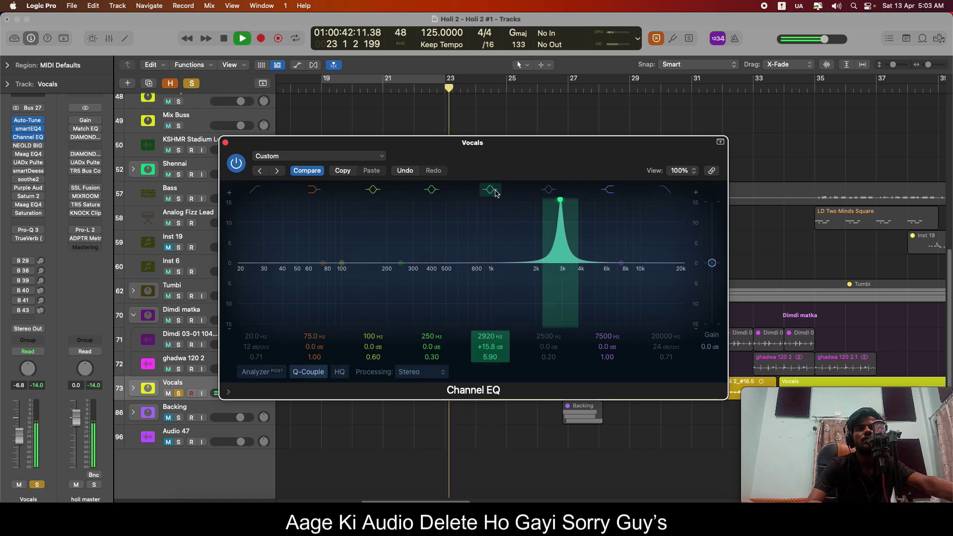
click(495, 192)
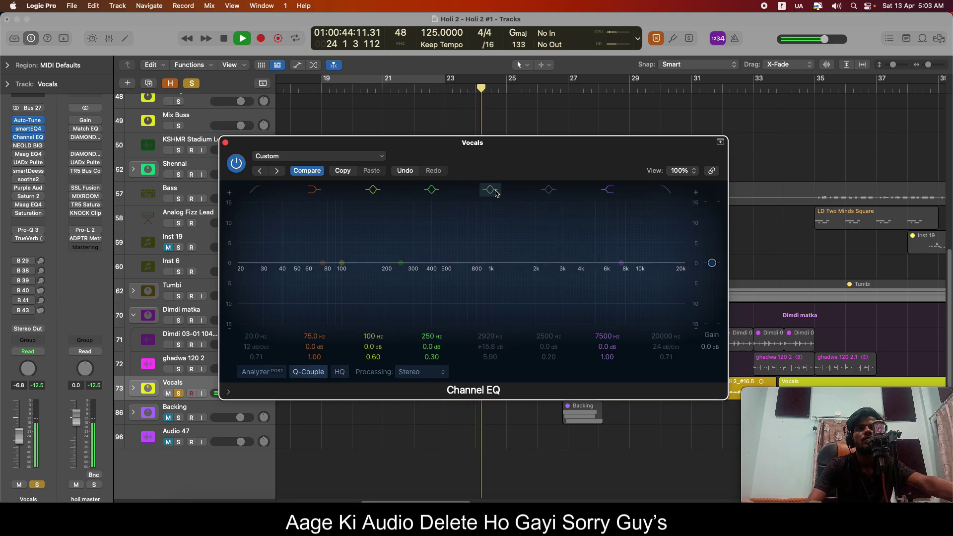
key(space)
key(space)
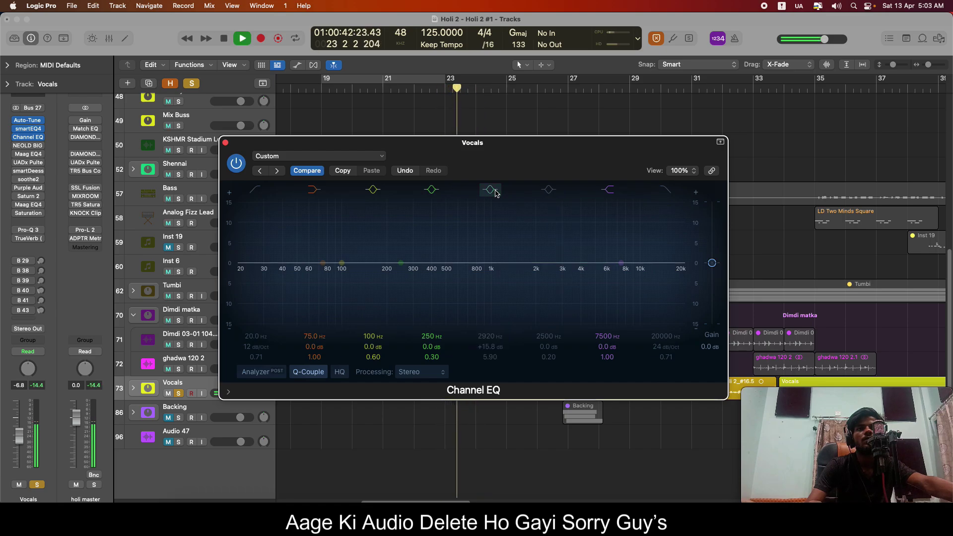
key(space)
click(495, 192)
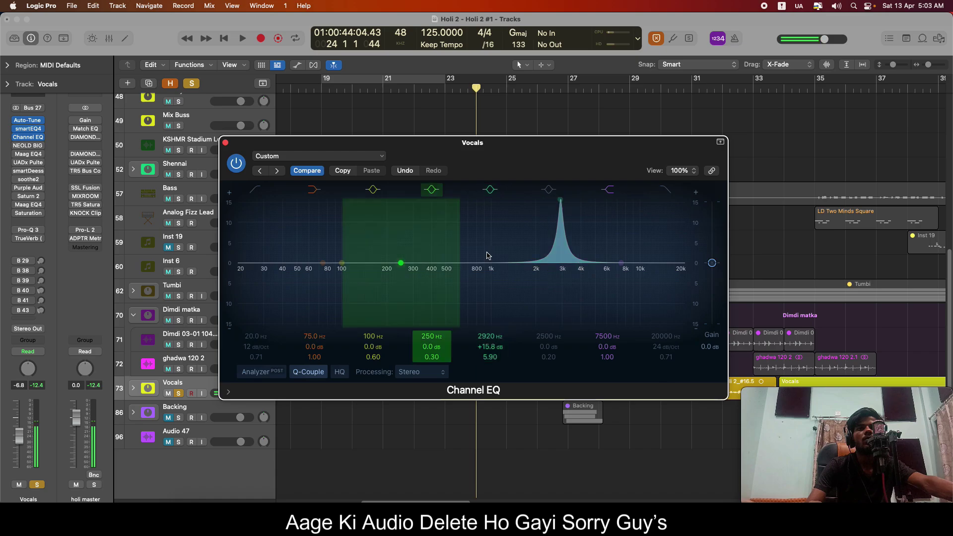
Undo all the Channel EQ changes, restoring the original cut at 2920 Hz.
click(397, 172)
click(397, 173)
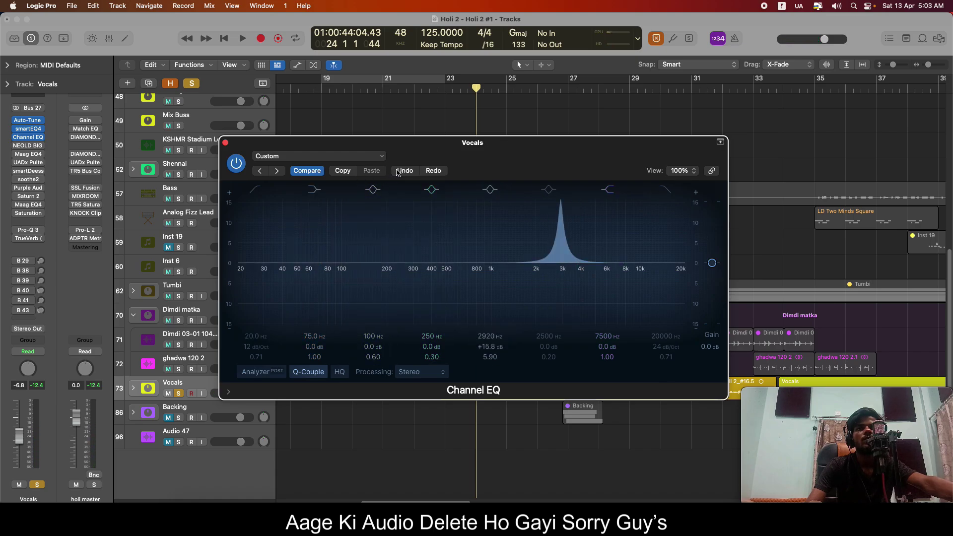
click(398, 172)
click(397, 173)
click(397, 172)
click(397, 172)
click(397, 173)
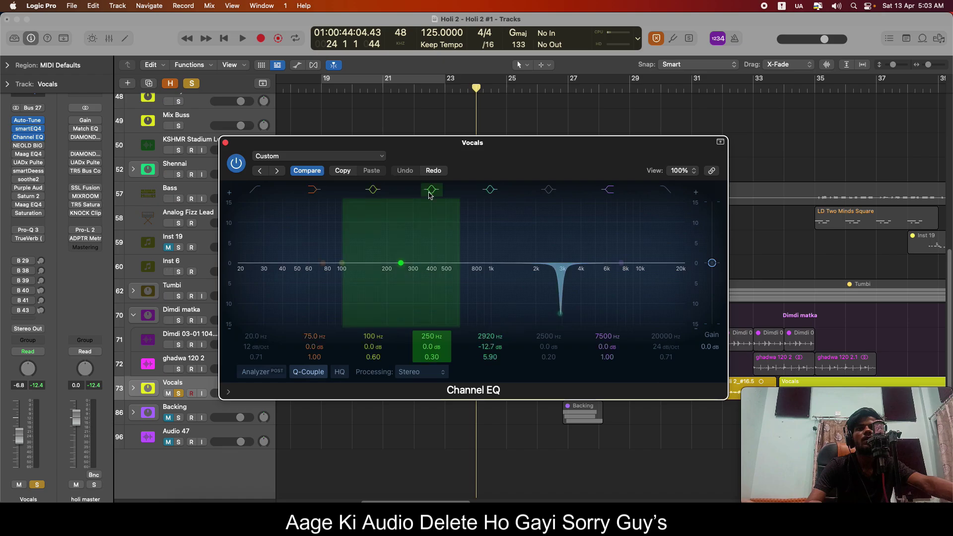
Compare the Vocals with the whole Channel EQ switched off and on, leave it enabled, and close its window.
key(space)
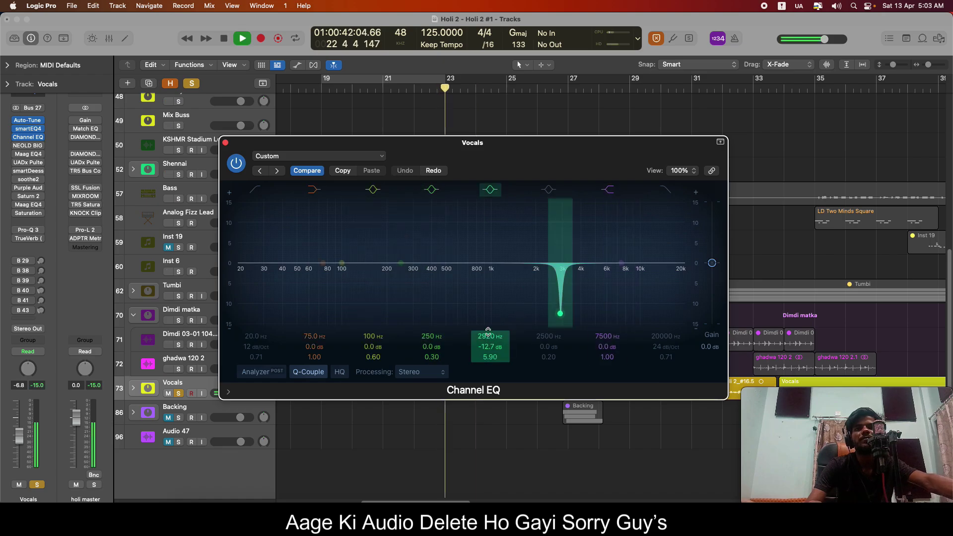
click(236, 163)
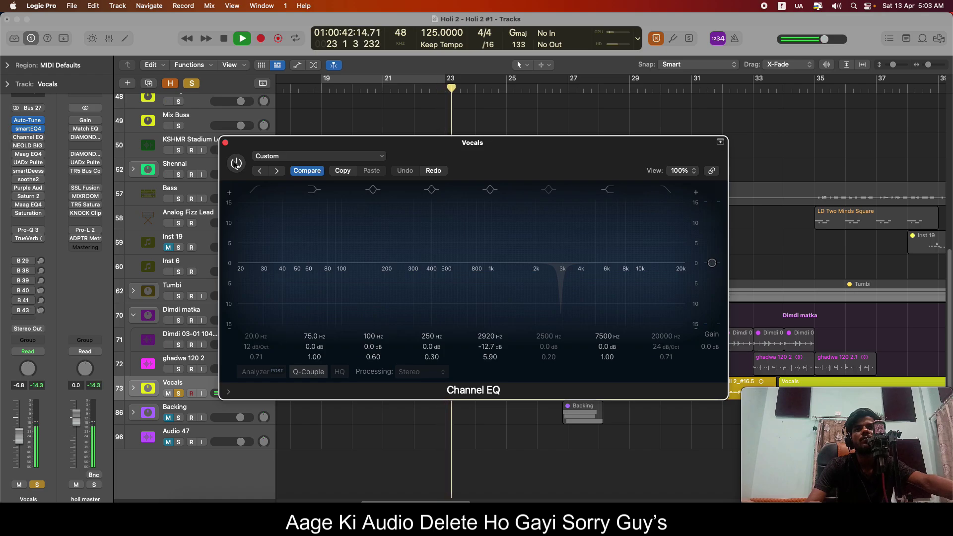
click(235, 164)
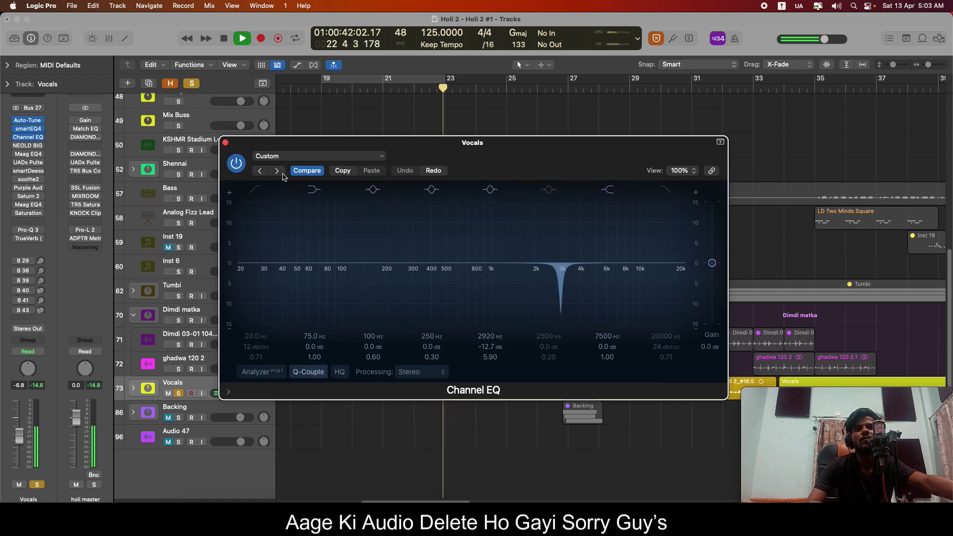
key(space)
click(225, 143)
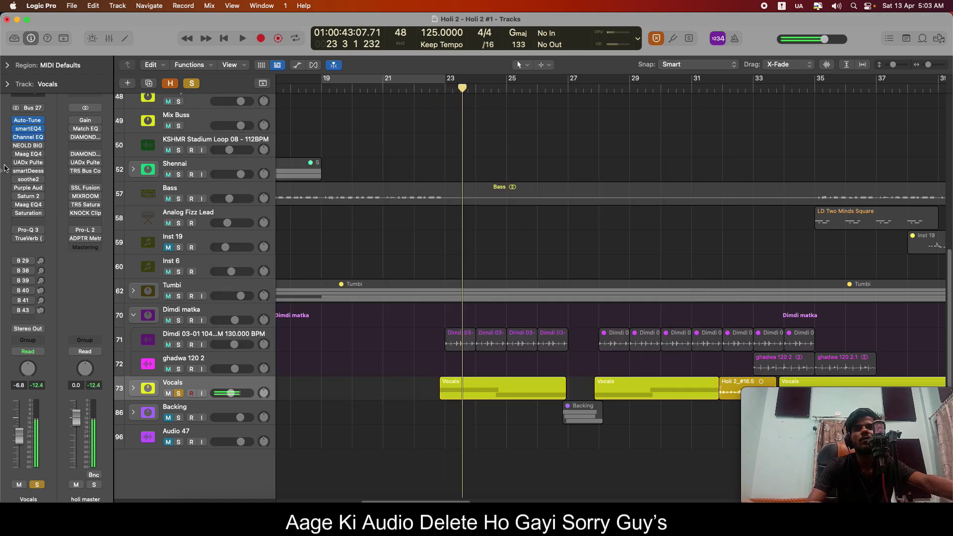
Compare the Vocals with NEOLD BIG AL bypassed and active, leave it active, review its settings once more, and close it.
click(28, 146)
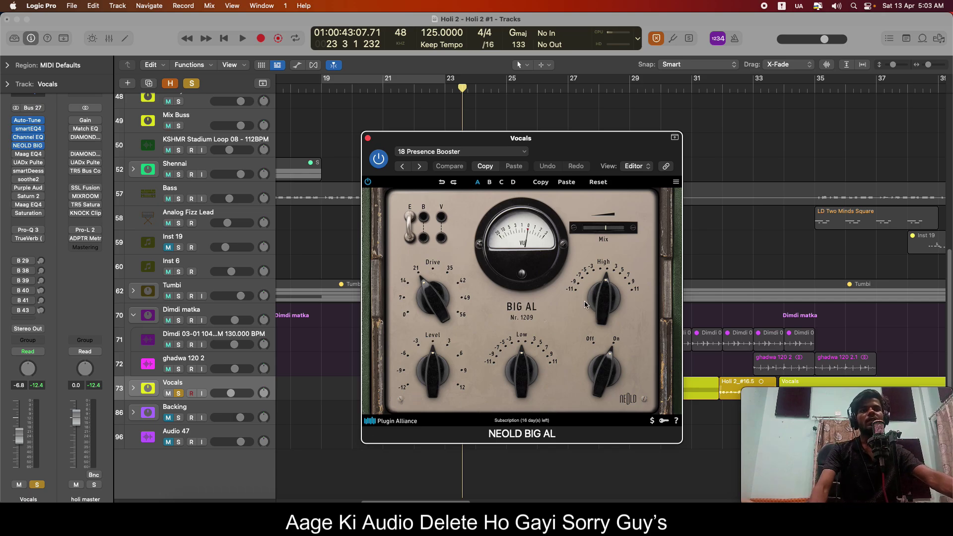
key(space)
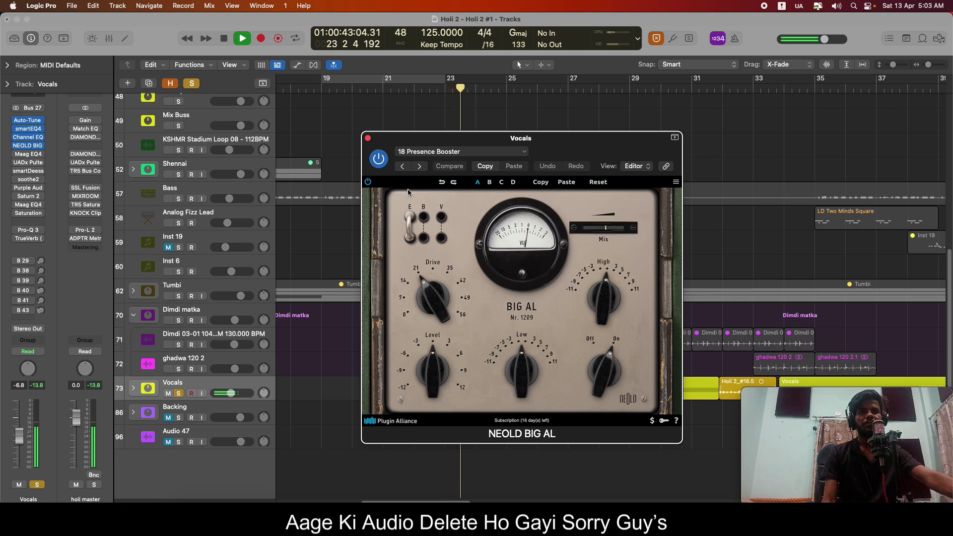
click(368, 181)
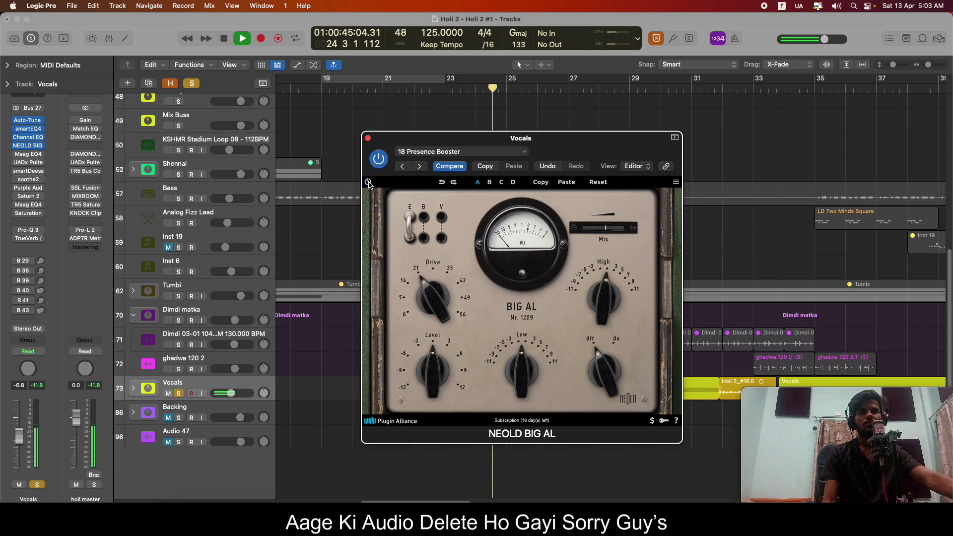
click(368, 182)
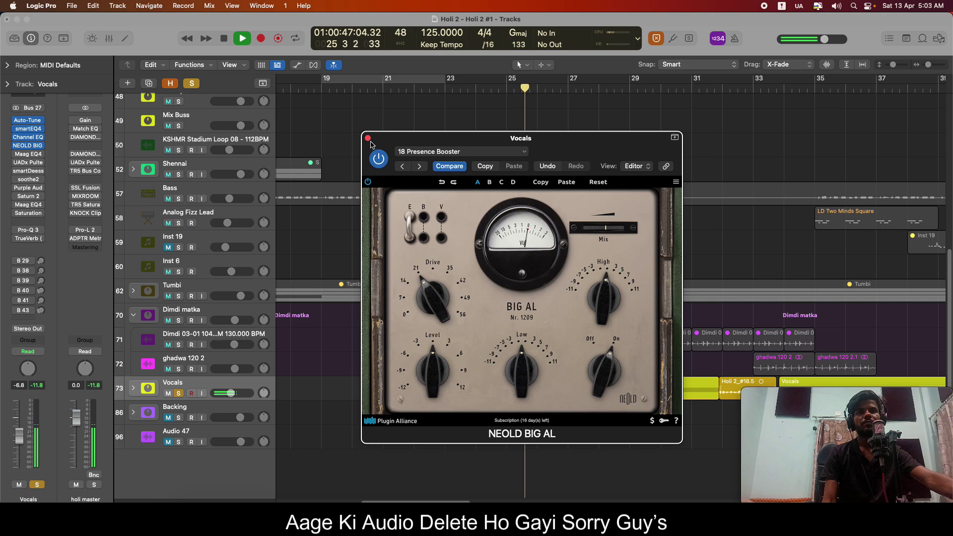
key(space)
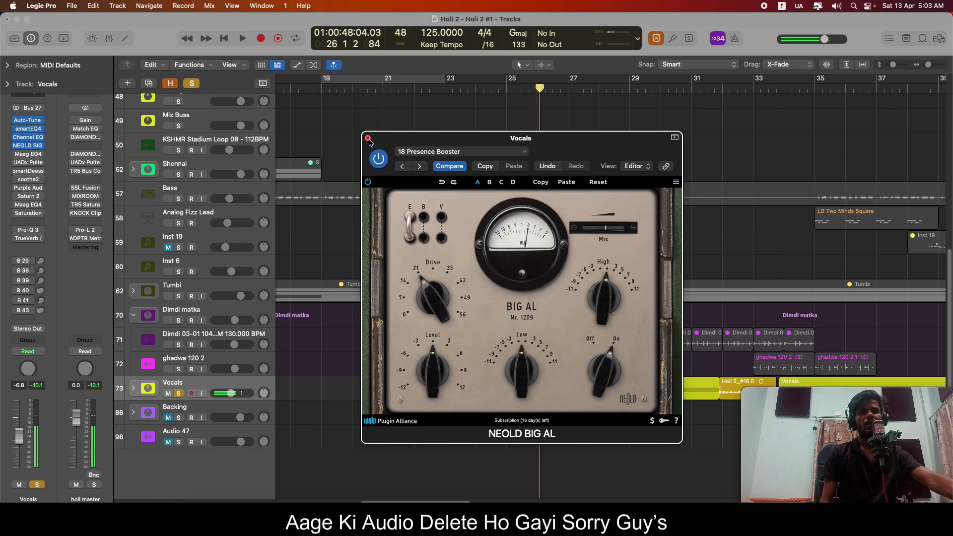
click(368, 139)
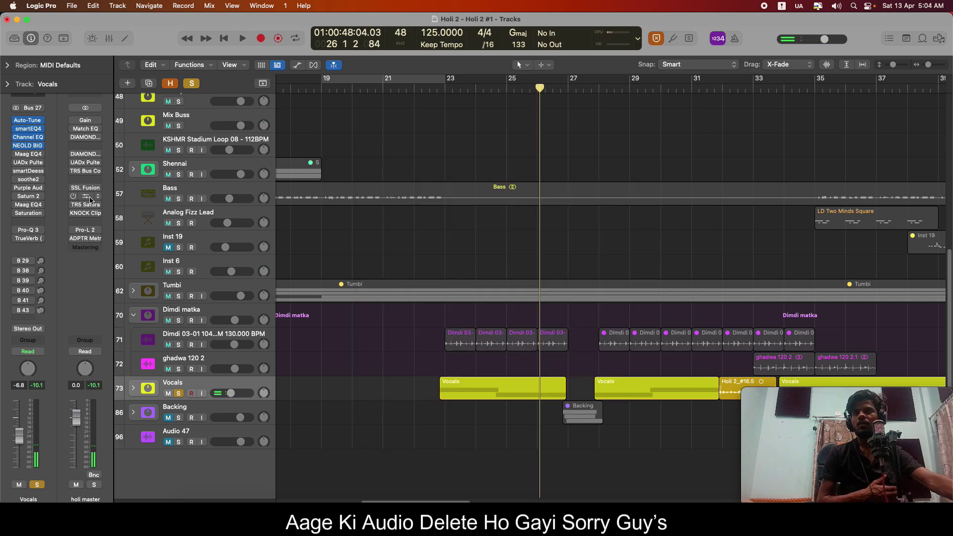
click(28, 146)
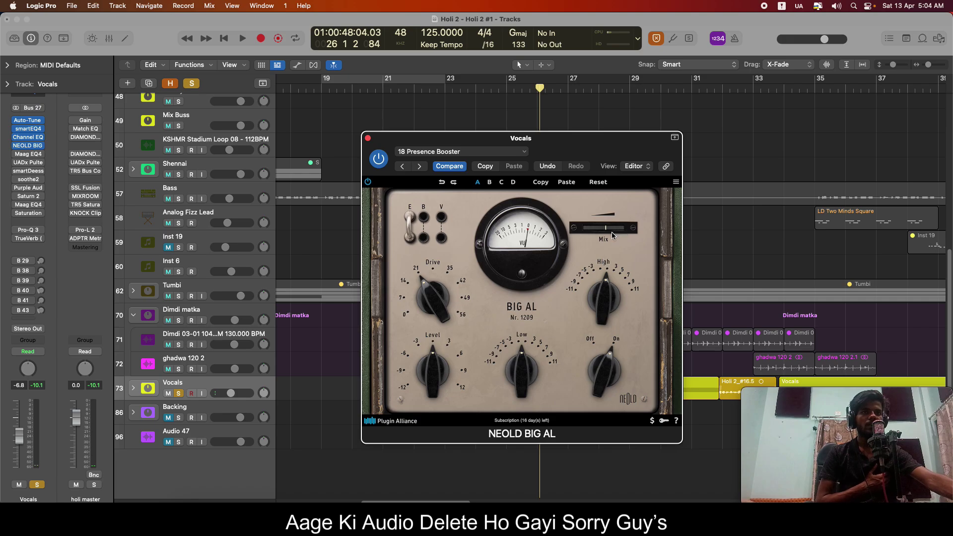
click(367, 138)
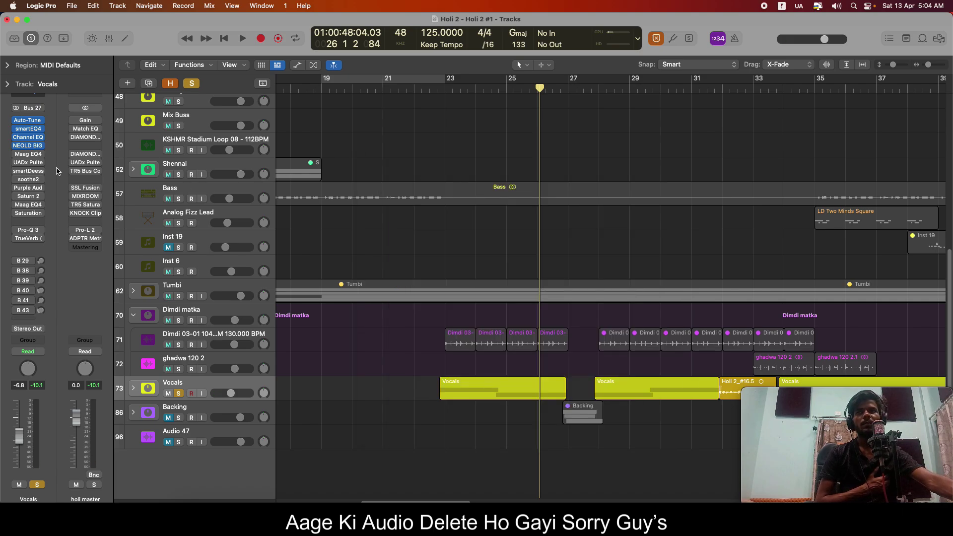
Enable Maag EQ4 on the Vocals and play the part from bar 23 with the EQ switched off and back on.
click(29, 154)
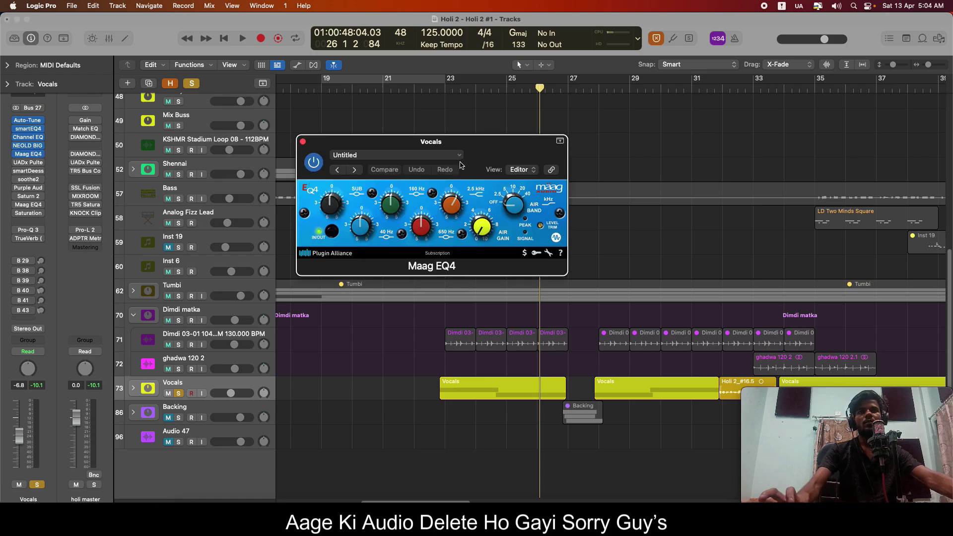
drag(461, 166, 525, 169)
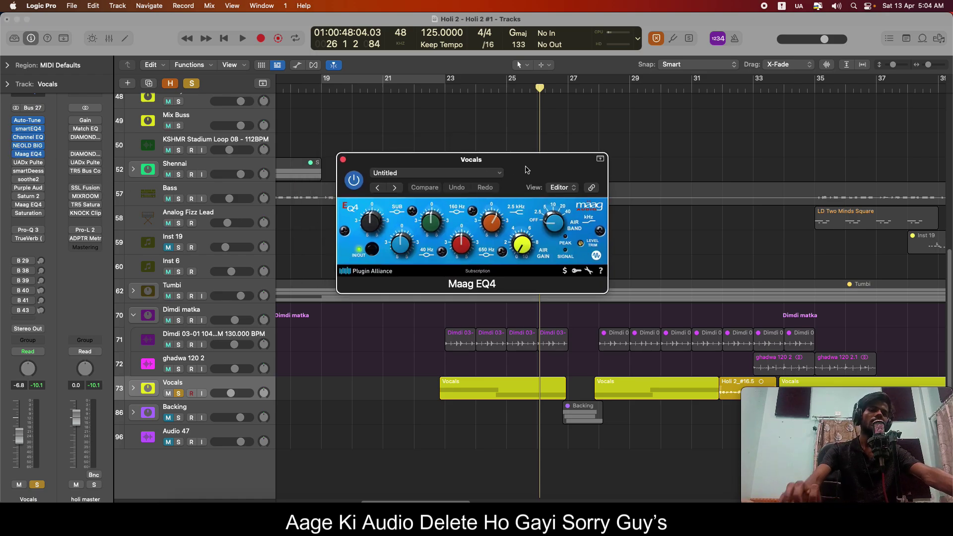
key(space)
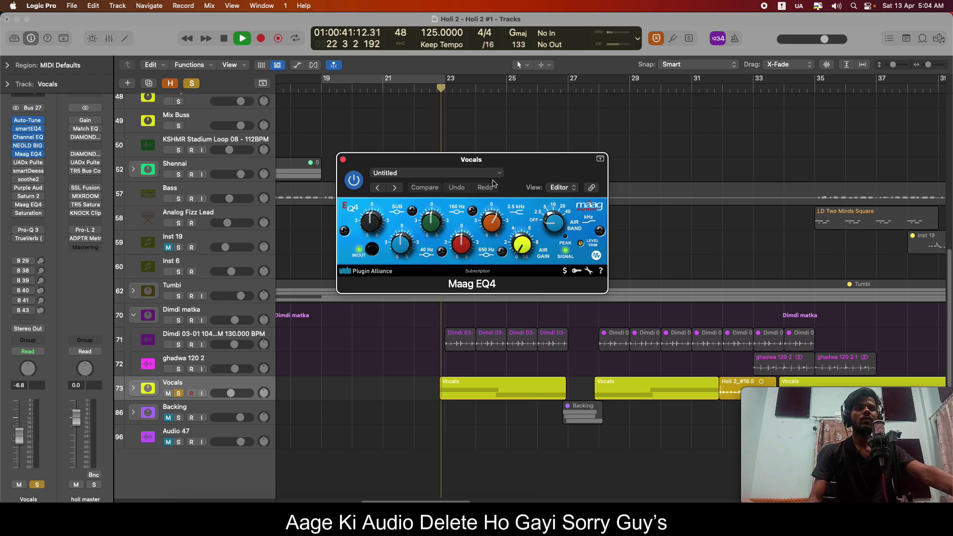
click(354, 180)
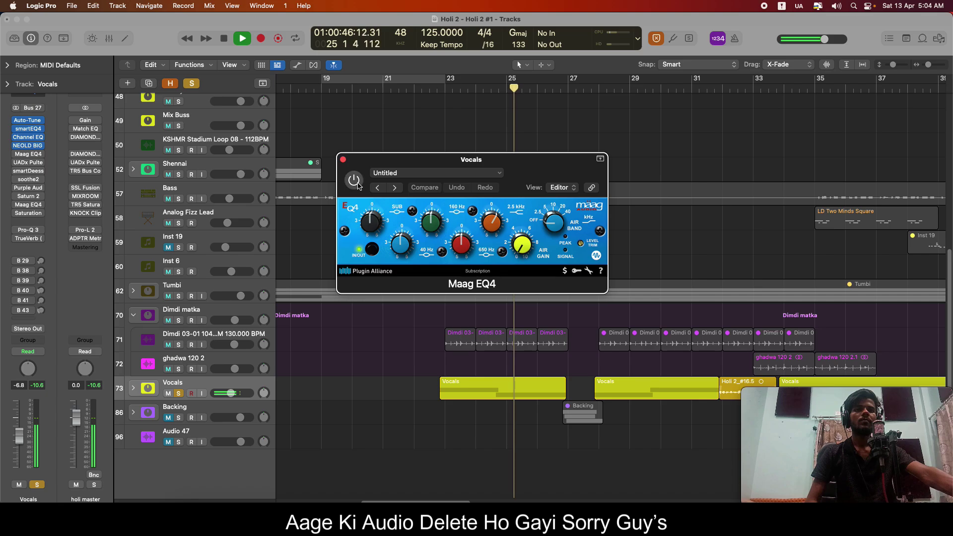
click(354, 180)
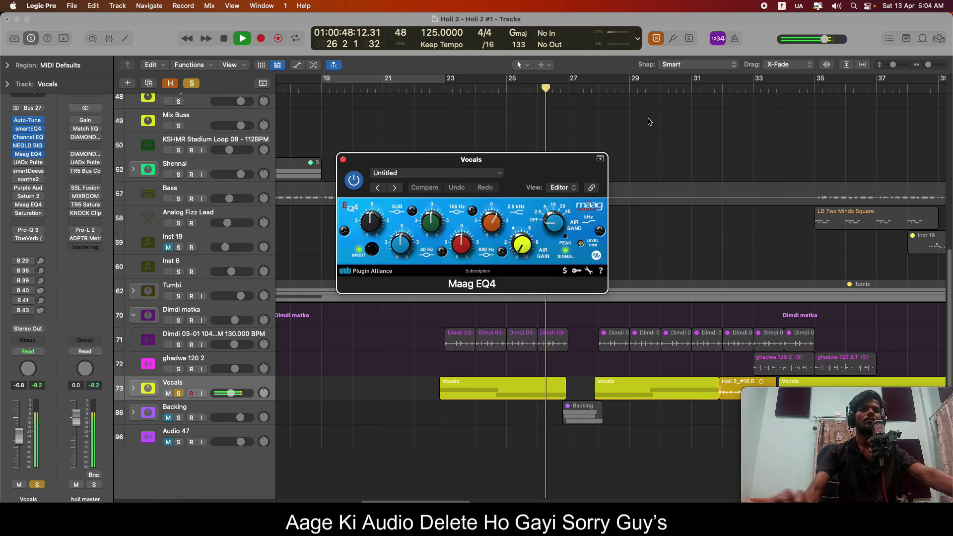
Play the Vocals around bar 11, compare Maag EQ4 off and on, leave it on, and close its window.
click(598, 90)
scroll(687, 245, down, 5)
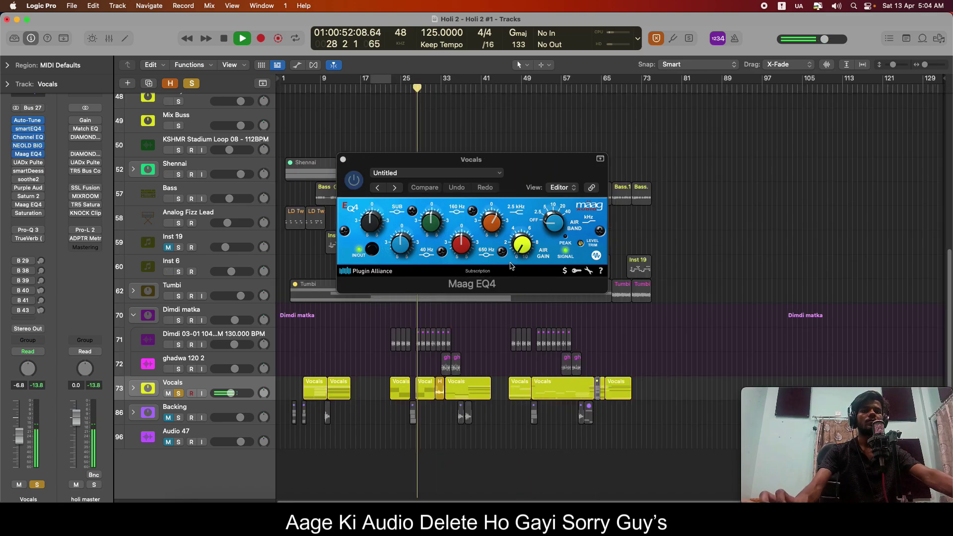
click(330, 90)
scroll(304, 247, up, 5)
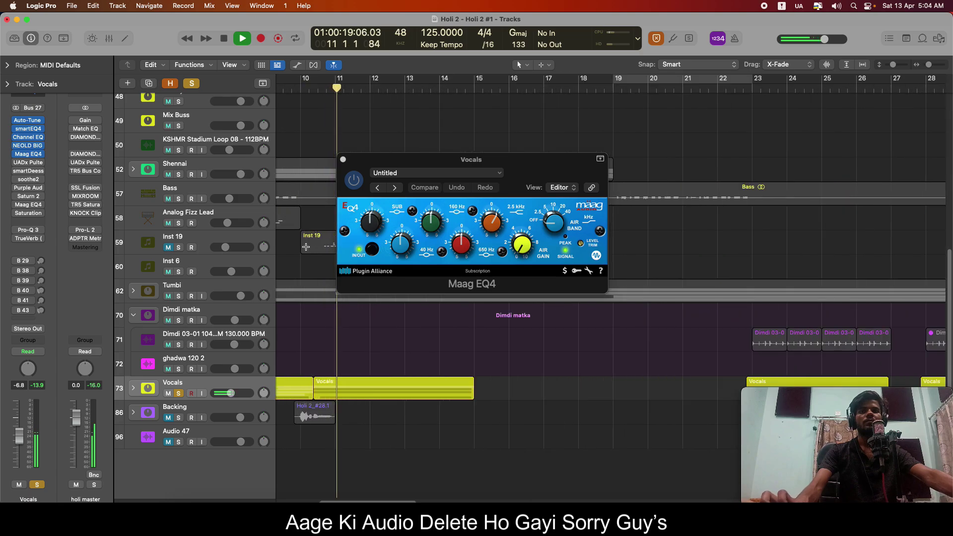
click(353, 181)
click(354, 180)
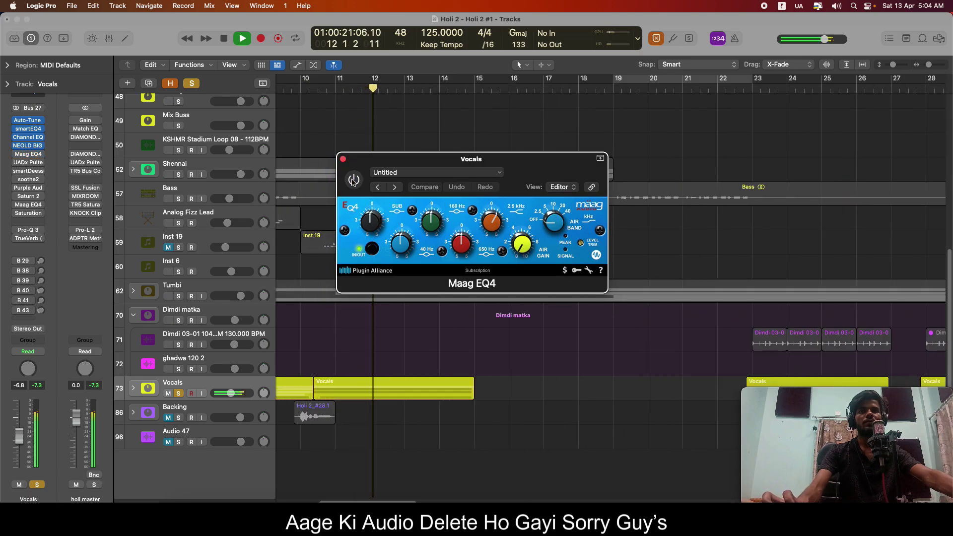
click(353, 181)
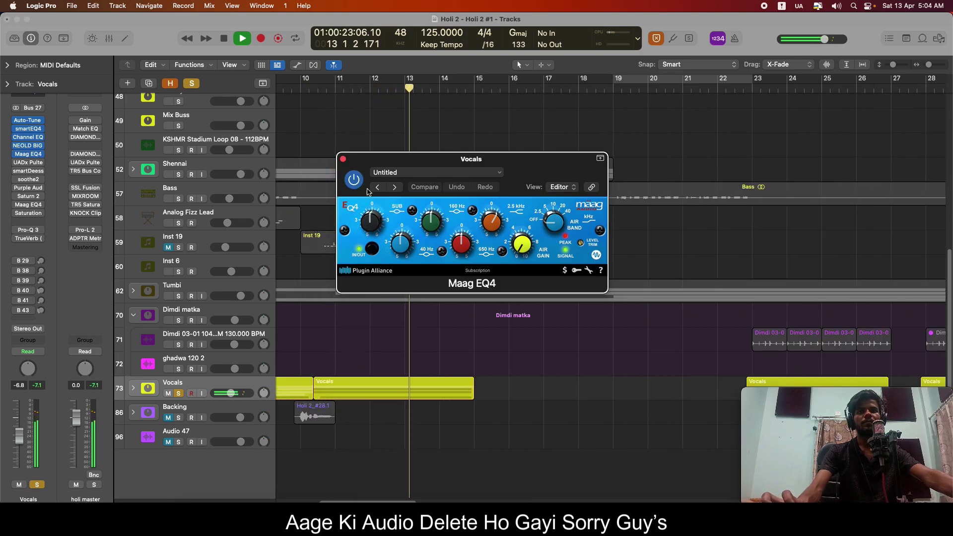
key(space)
click(343, 159)
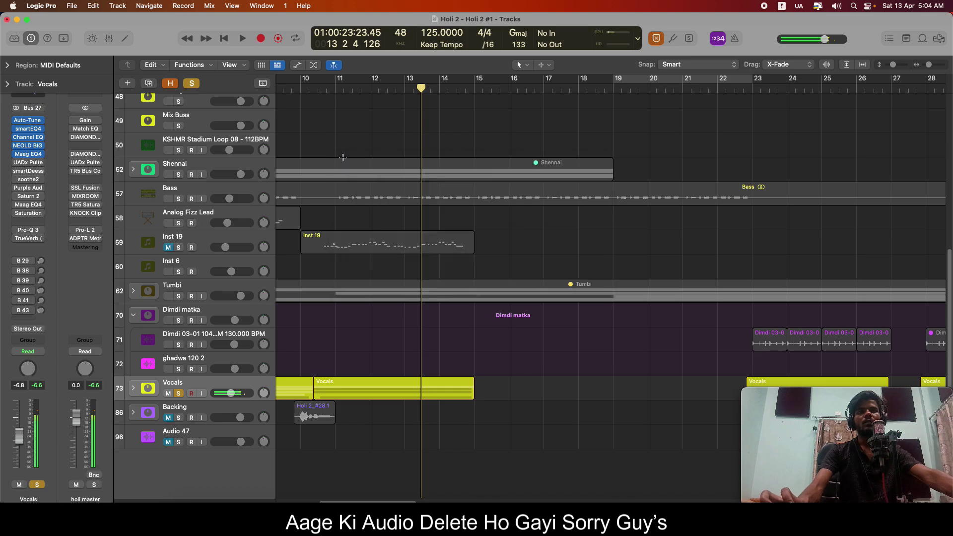
Reopen Maag EQ4 on the Vocals to check its level trim, and close it.
click(23, 155)
click(582, 243)
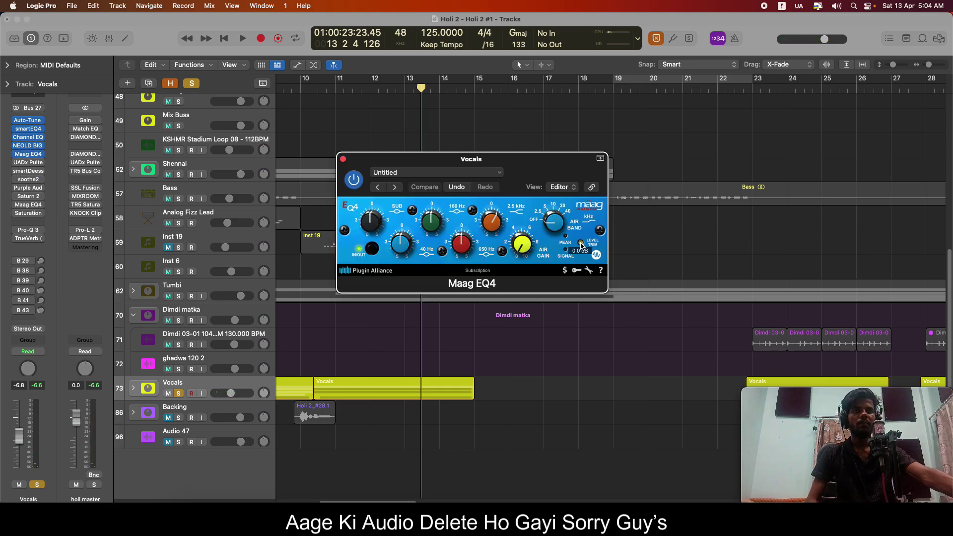
click(343, 158)
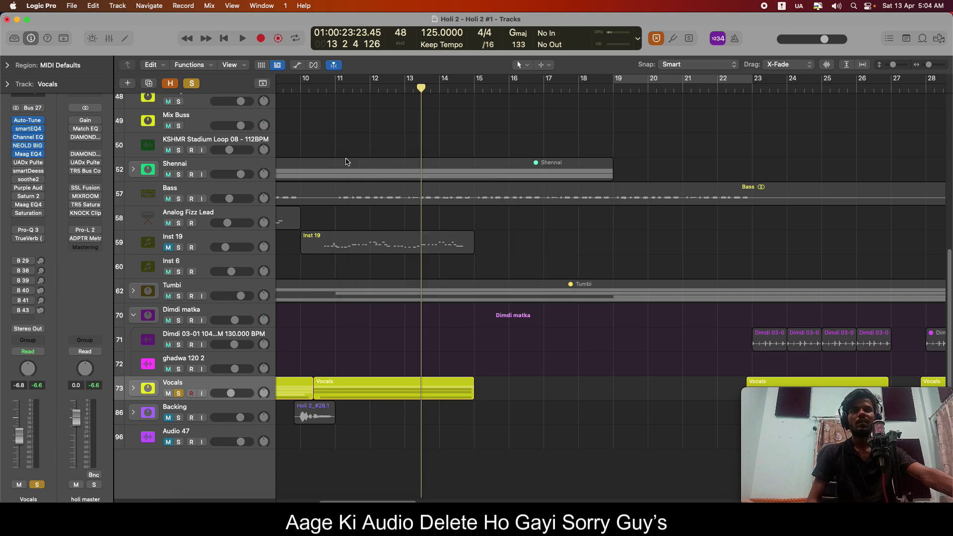
Enable UADx Pultec EQP-1A EQ on the Vocals, compare playback with its power off and on, leave it on, and close it.
click(28, 162)
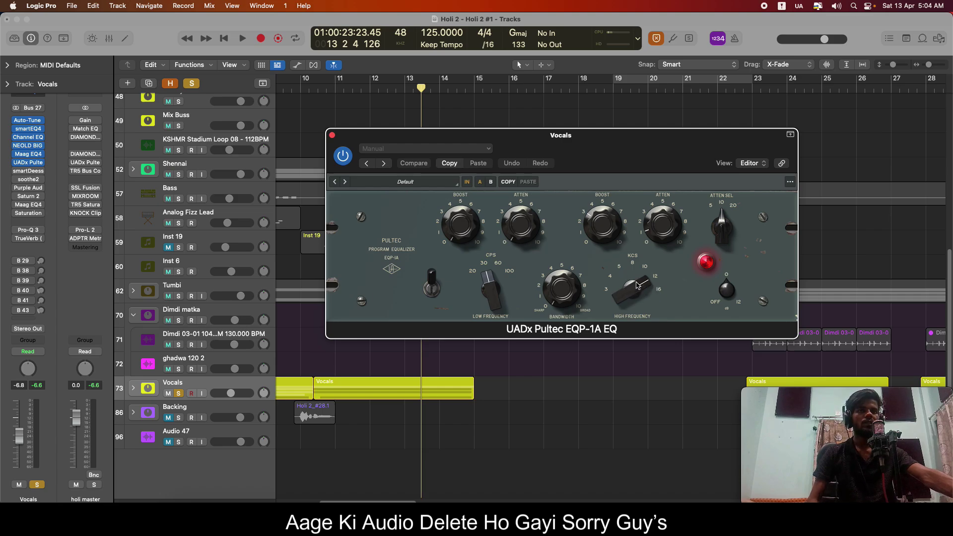
key(space)
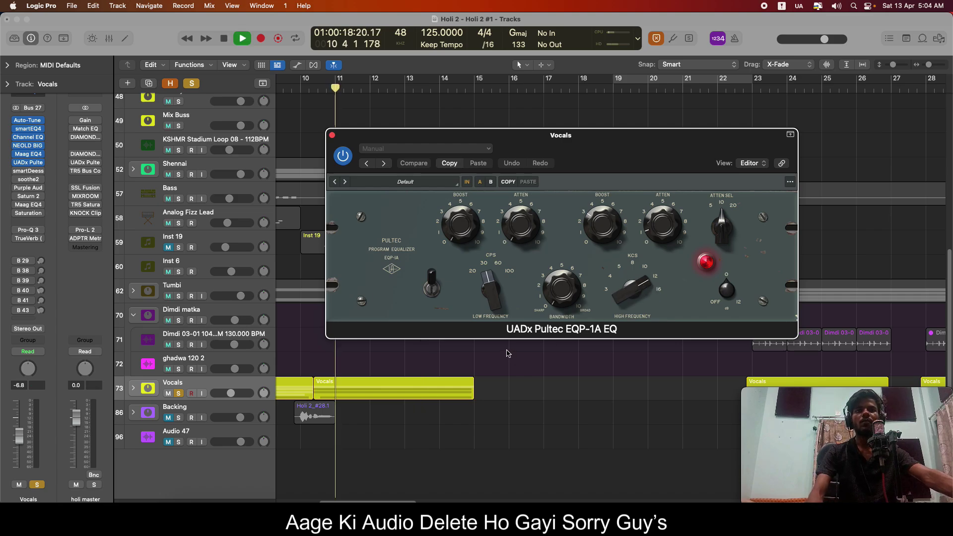
click(706, 264)
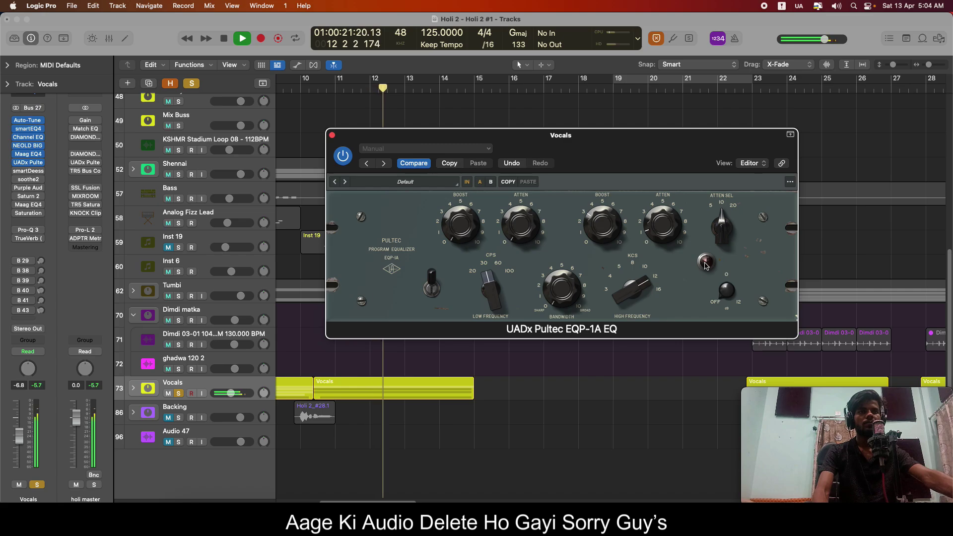
click(705, 264)
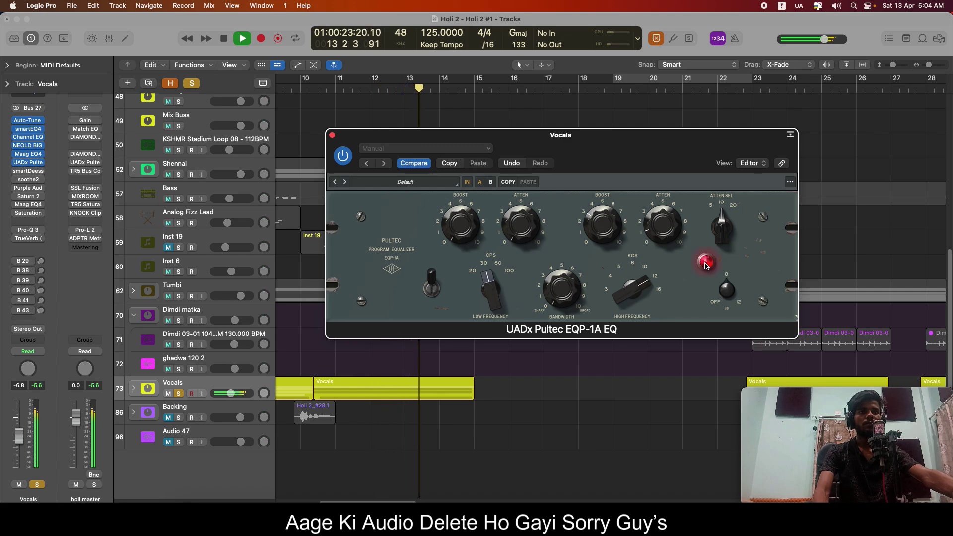
key(space)
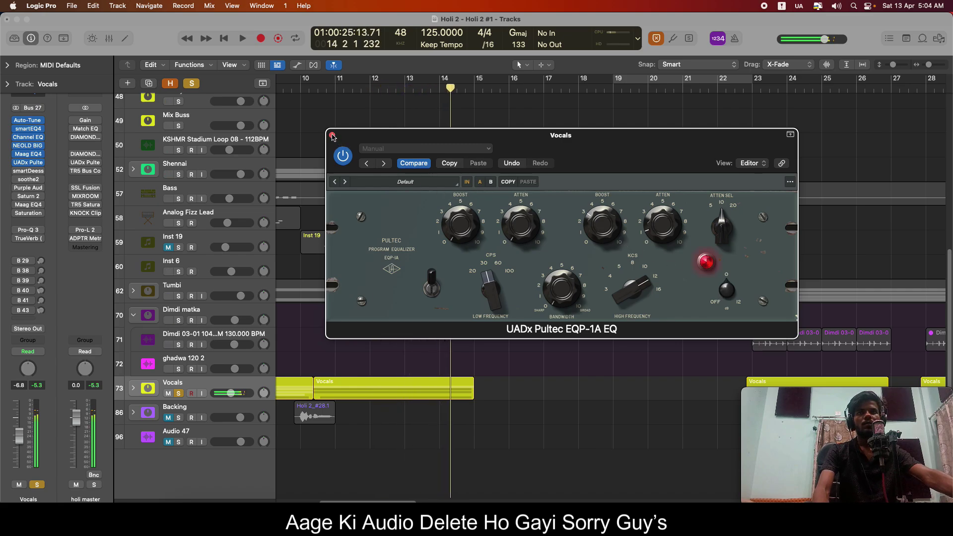
click(332, 136)
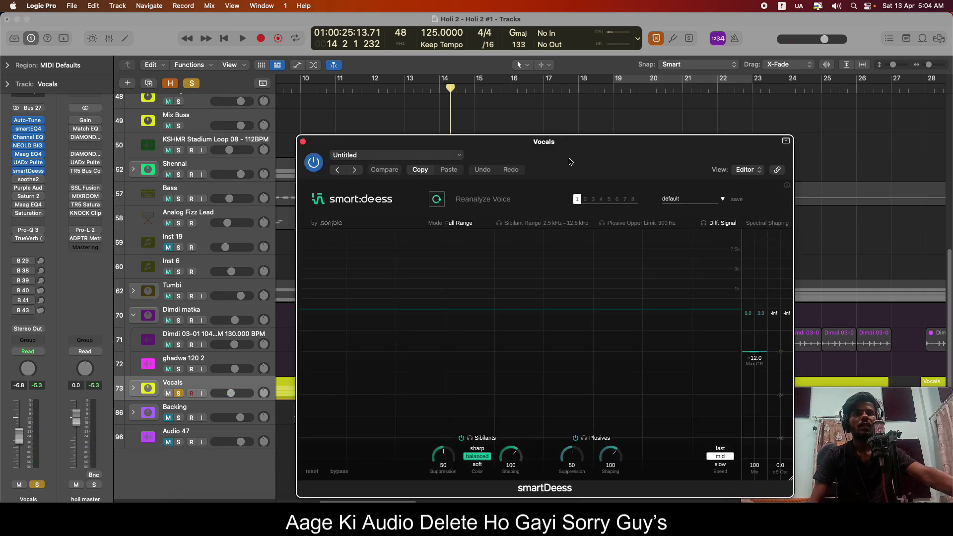
Enable smartDeess on the Vocals, play the part through it, and close its window.
drag(571, 162, 541, 122)
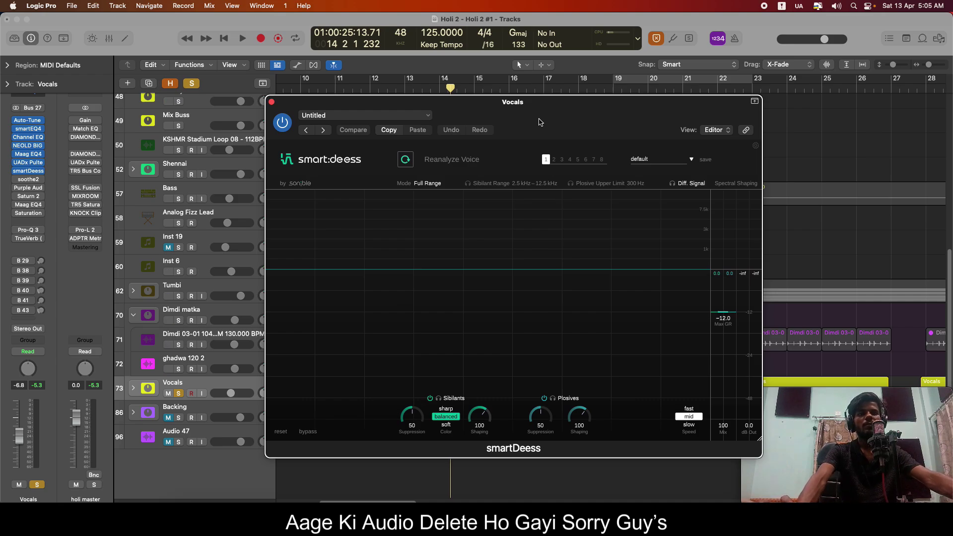
key(space)
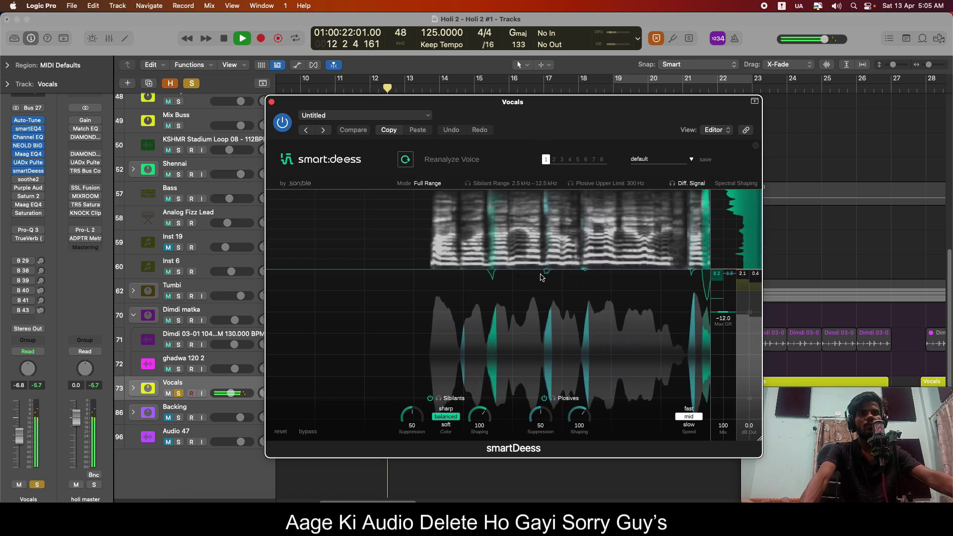
click(272, 102)
key(space)
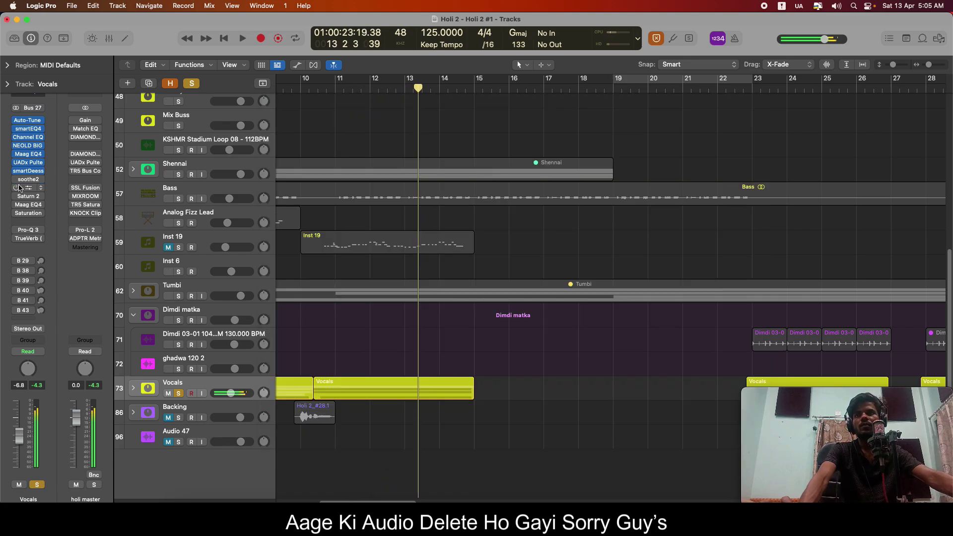
Enable soothe2 on the Vocals, play only its delta signal, and switch delta off again.
click(25, 181)
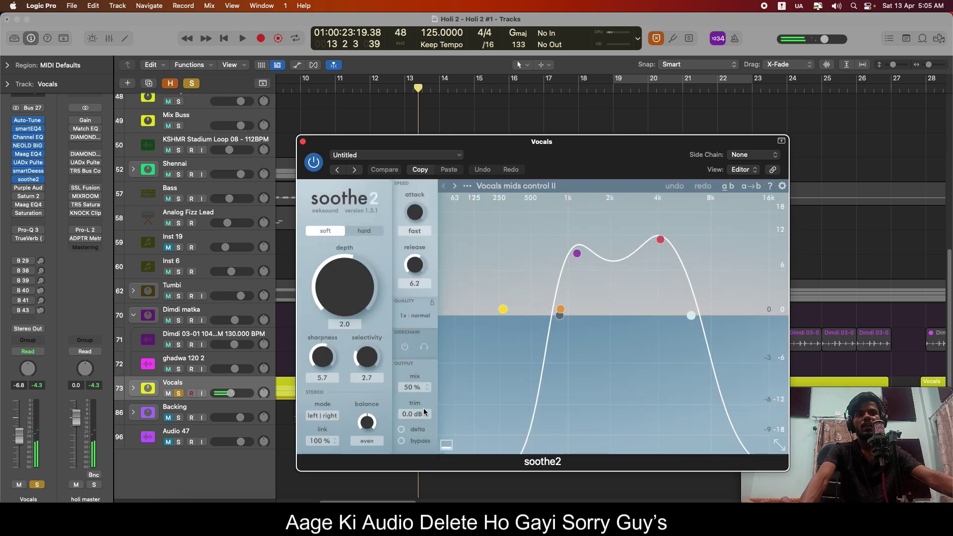
click(401, 429)
key(space)
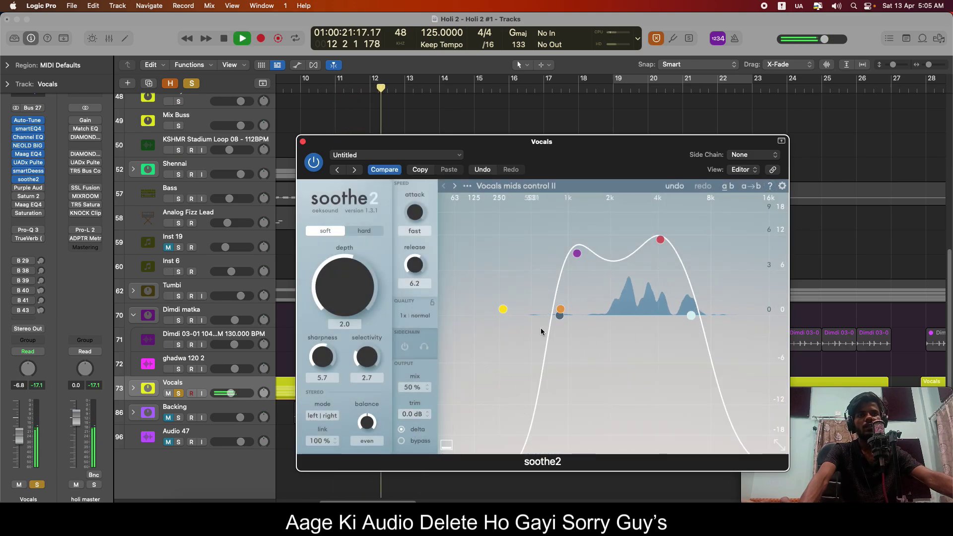
key(space)
click(402, 430)
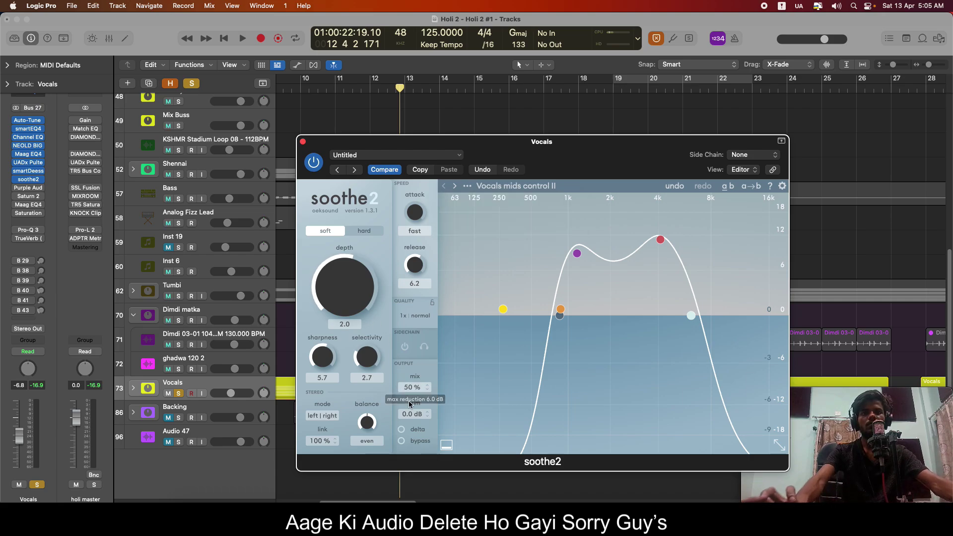
Replay the Vocals in soothe2 with delta on and off, compare bypassed and active, leave it active, and close it.
click(414, 430)
key(space)
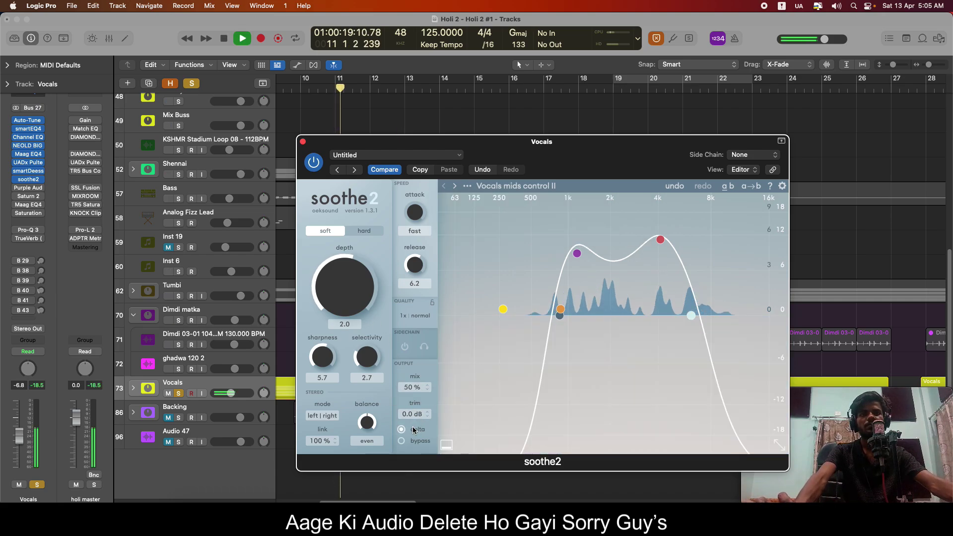
click(413, 430)
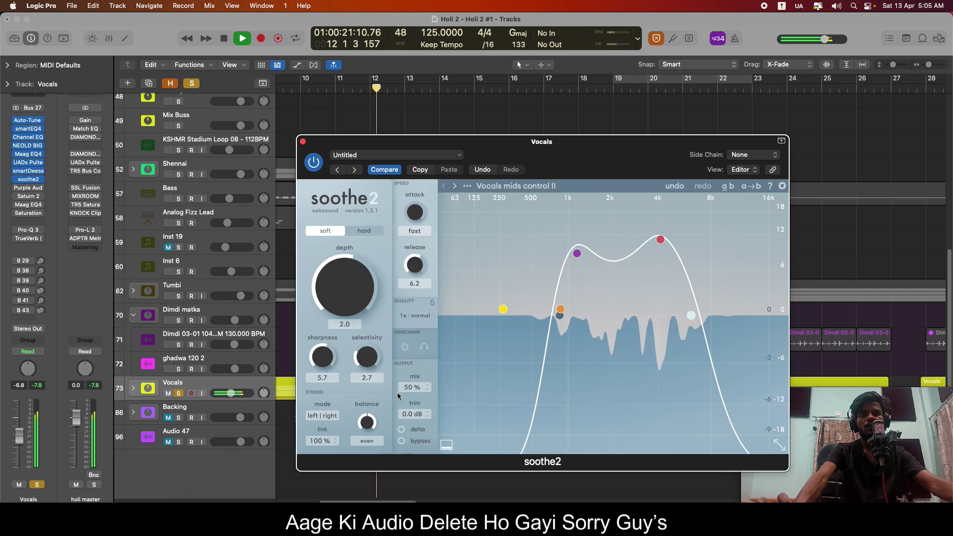
click(401, 441)
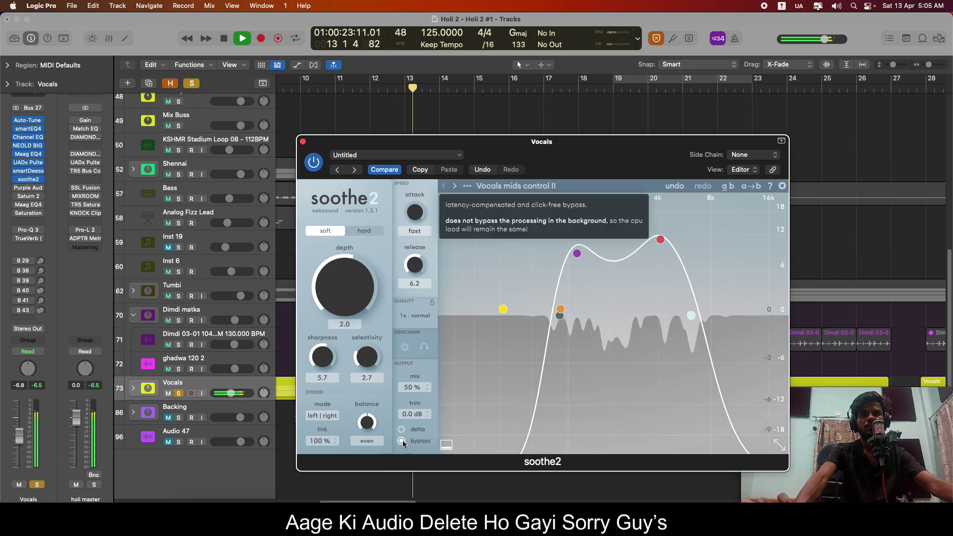
click(401, 441)
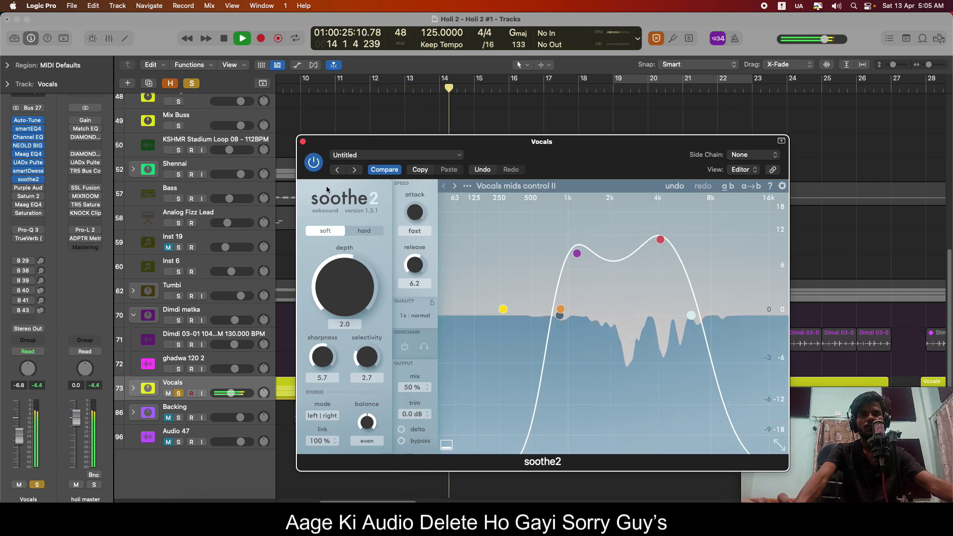
key(space)
click(26, 182)
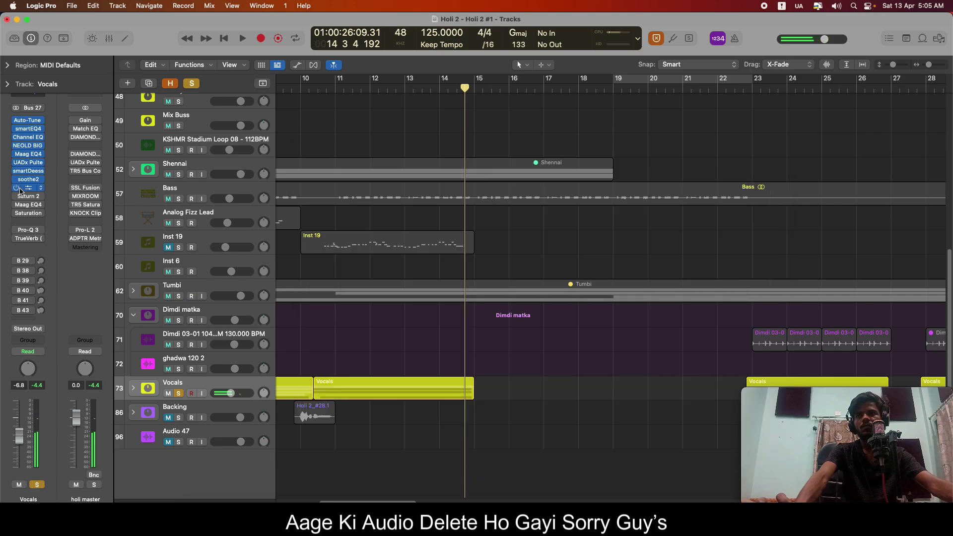
Enable Purple Audio MC 77 on the Vocals, compare playback bypassed and active twice, leave it active, and close it.
click(28, 187)
drag(586, 146, 467, 106)
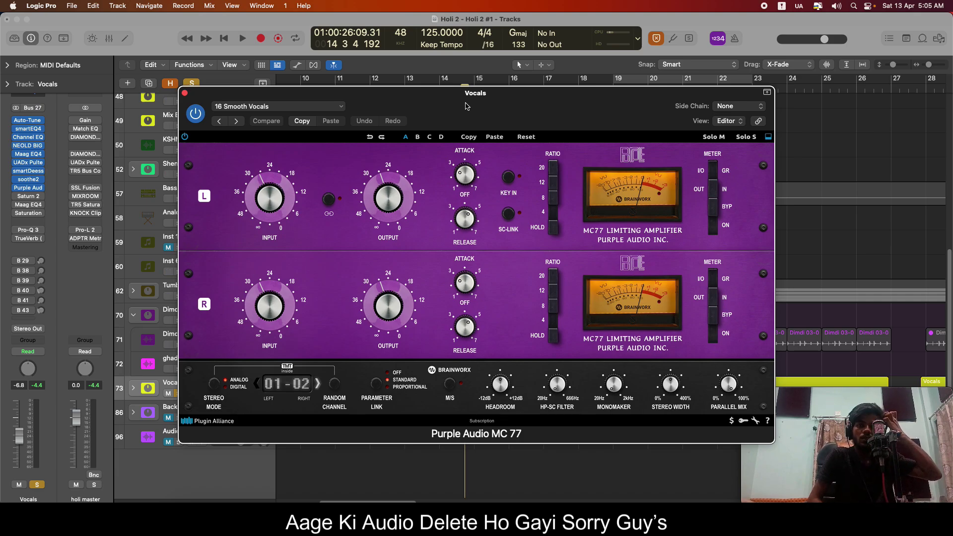
click(186, 137)
key(space)
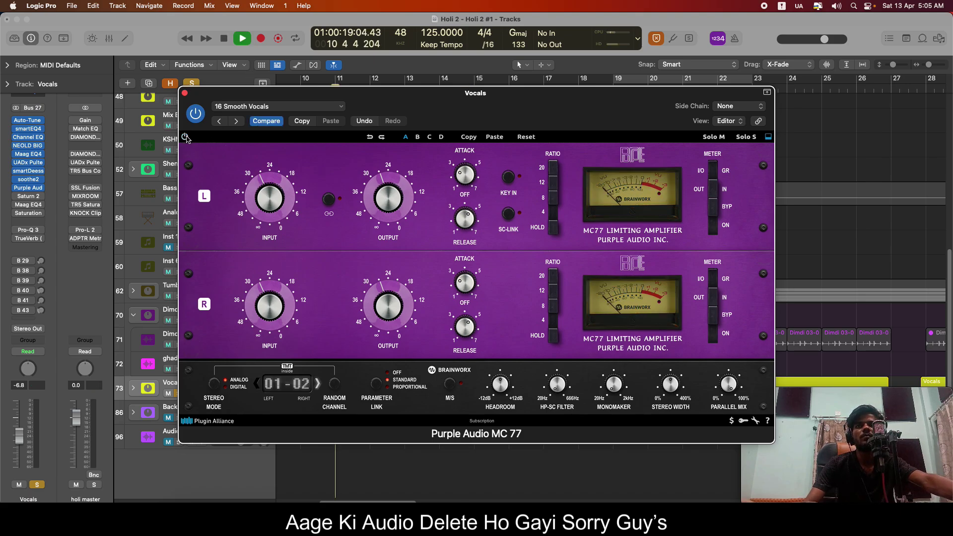
click(185, 137)
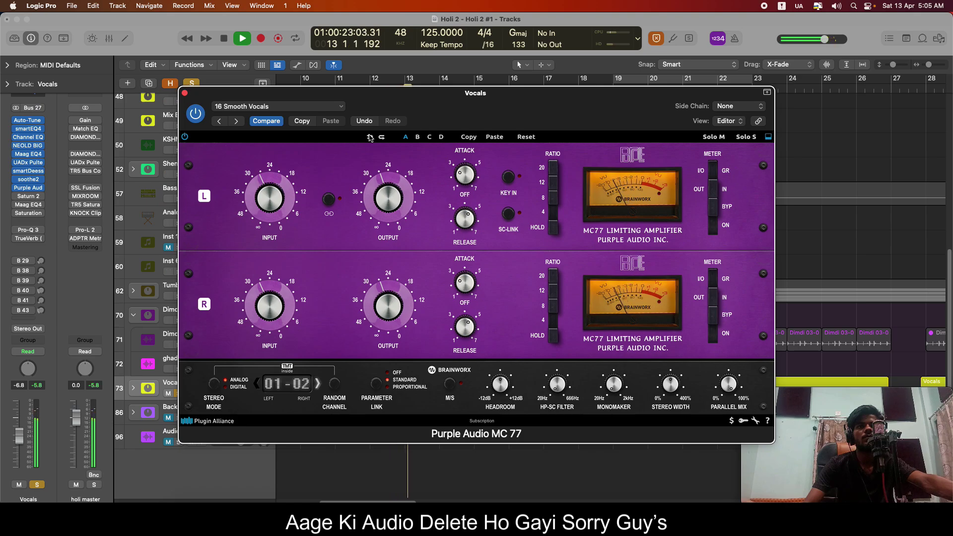
click(185, 138)
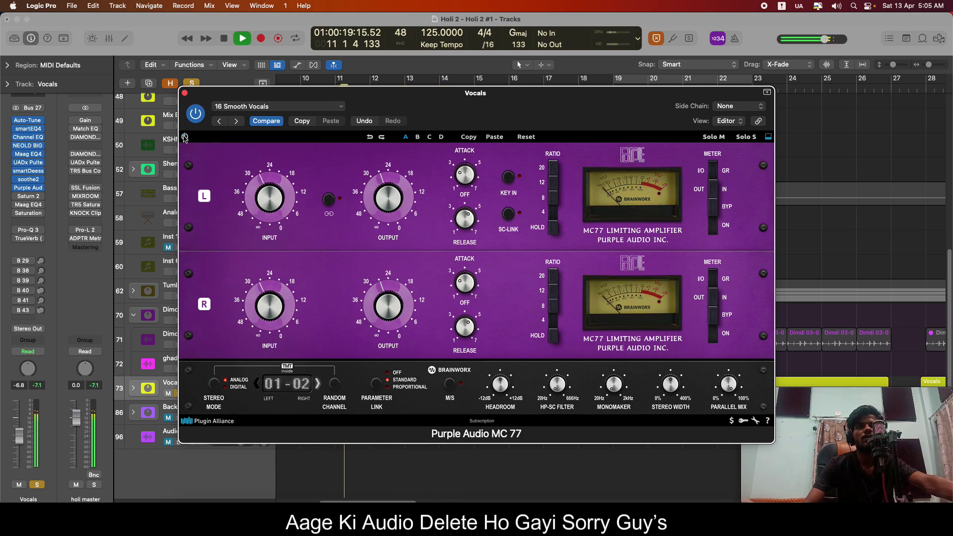
click(184, 138)
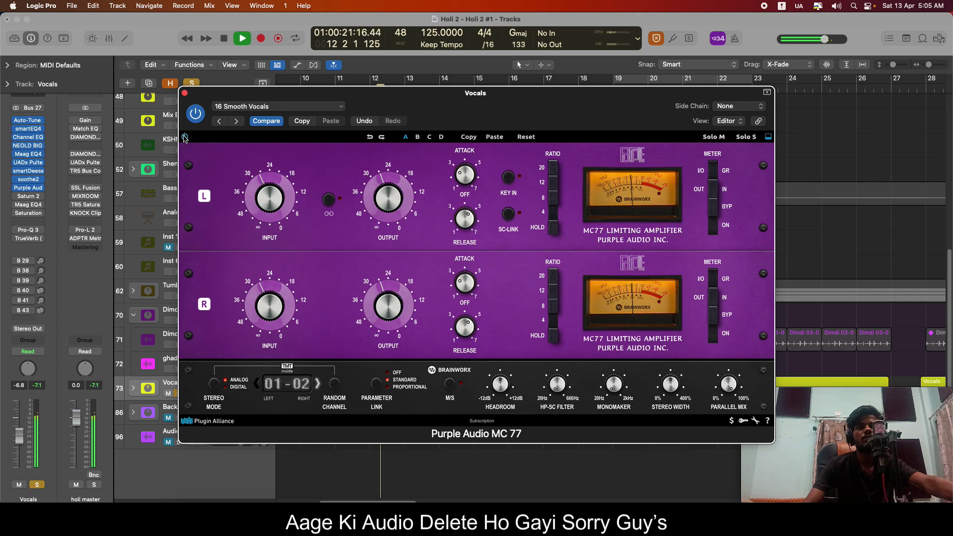
key(space)
click(184, 93)
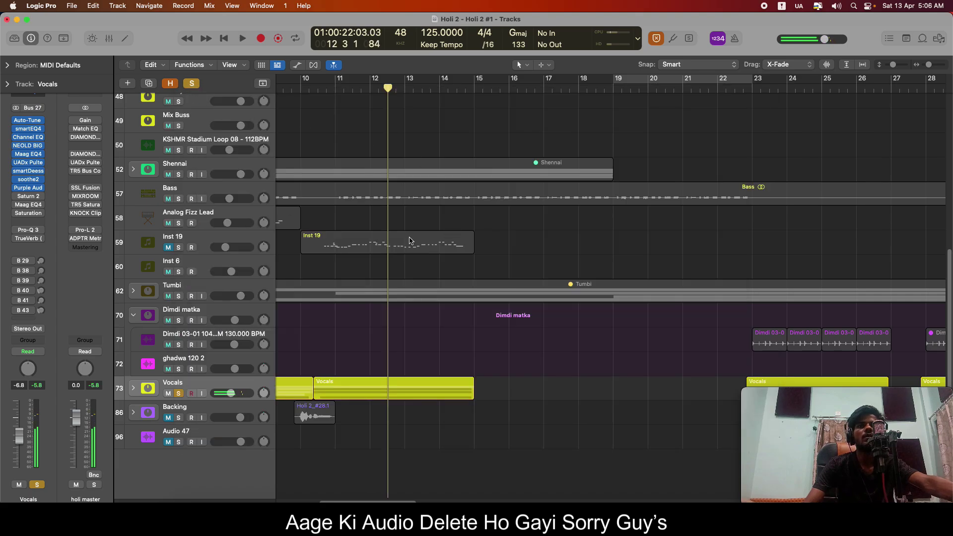
Reopen Purple Audio MC 77 on the Vocals to view its settings, and close it.
scroll(522, 273, down, 2)
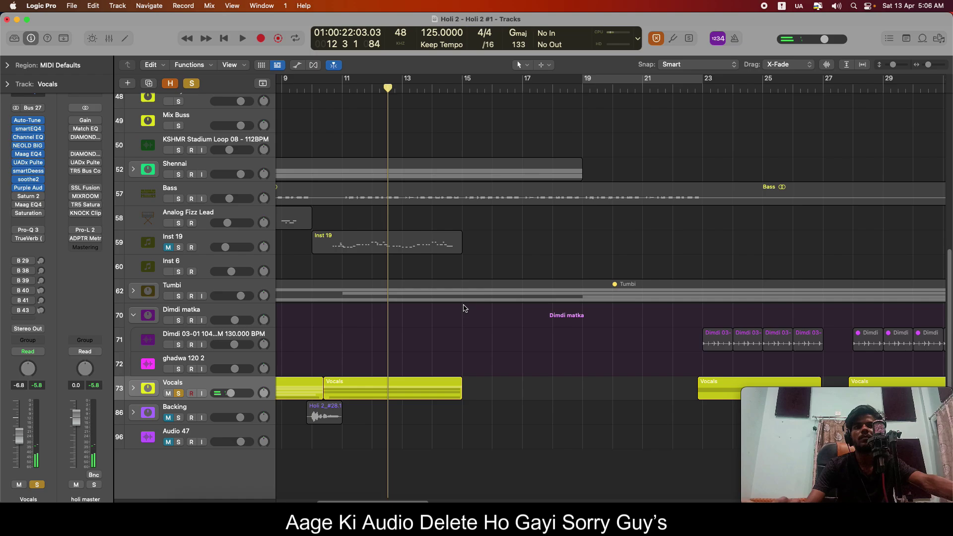
scroll(471, 300, down, 2)
click(28, 187)
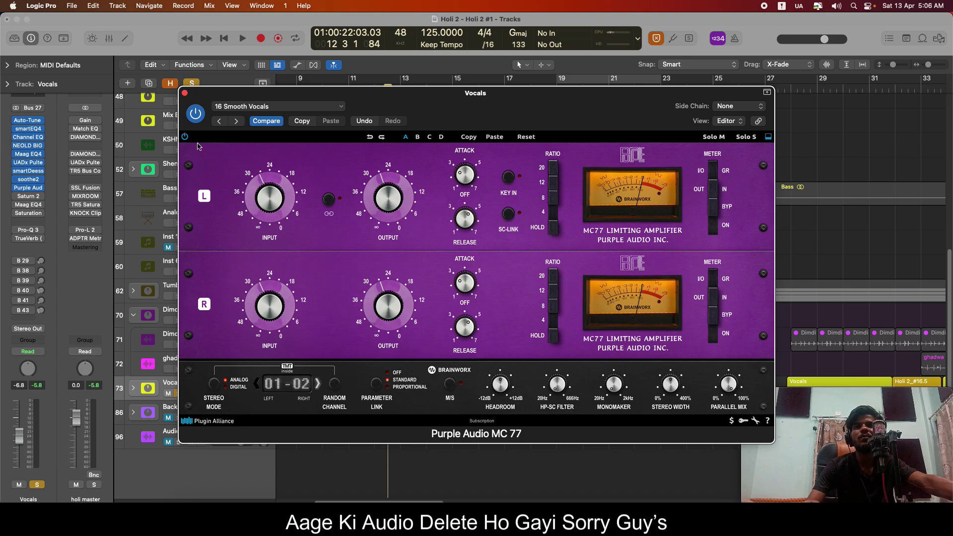
click(185, 93)
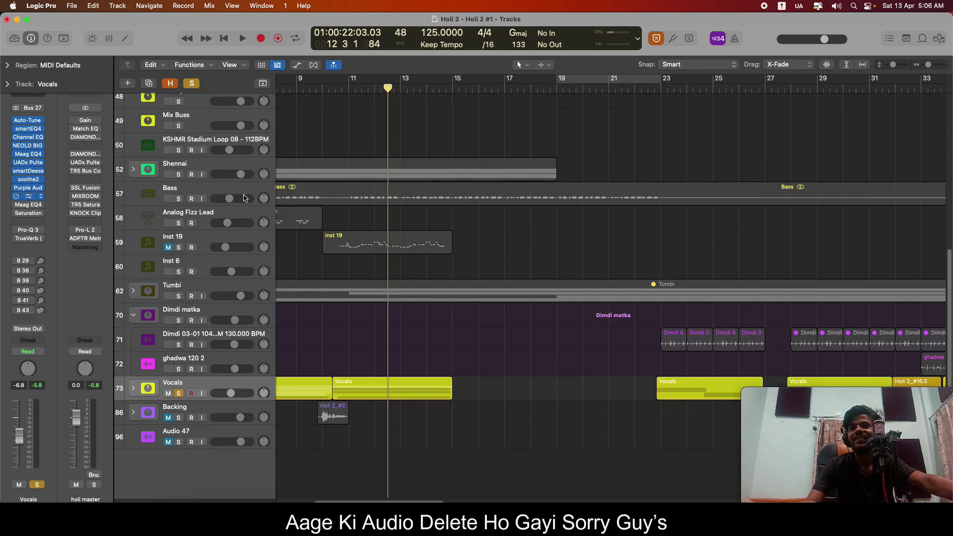
Enable Saturn 2 on the Vocals, compare playback bypassed and active, leave it active, and close it.
drag(521, 163, 554, 158)
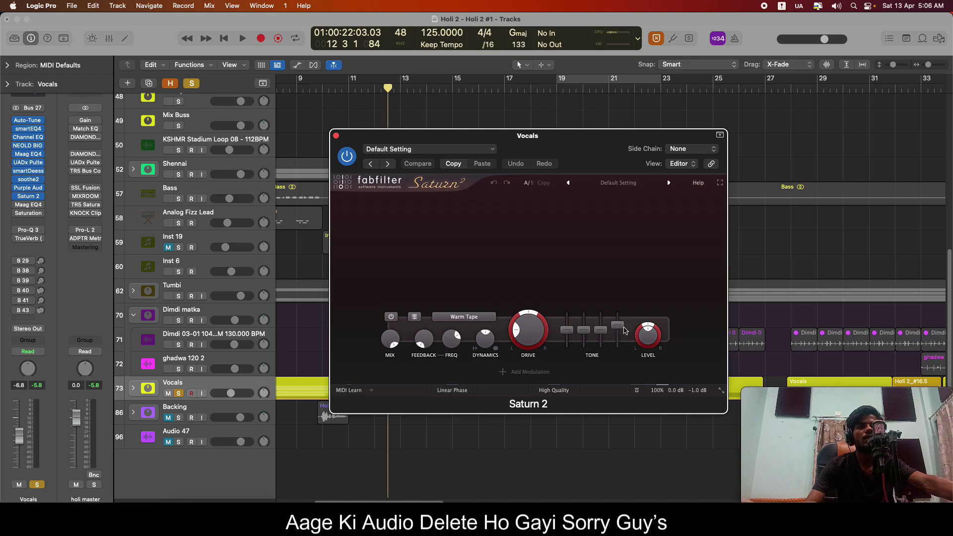
key(space)
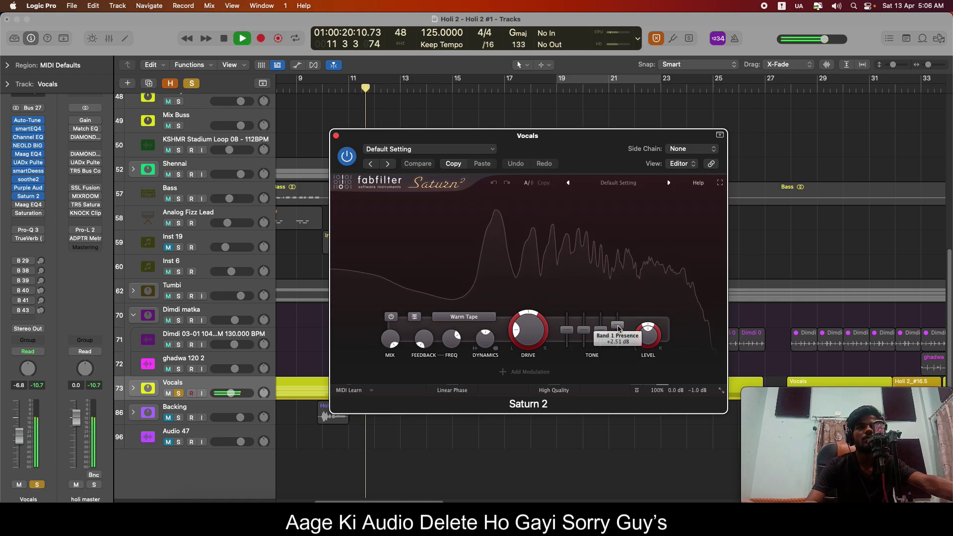
click(636, 393)
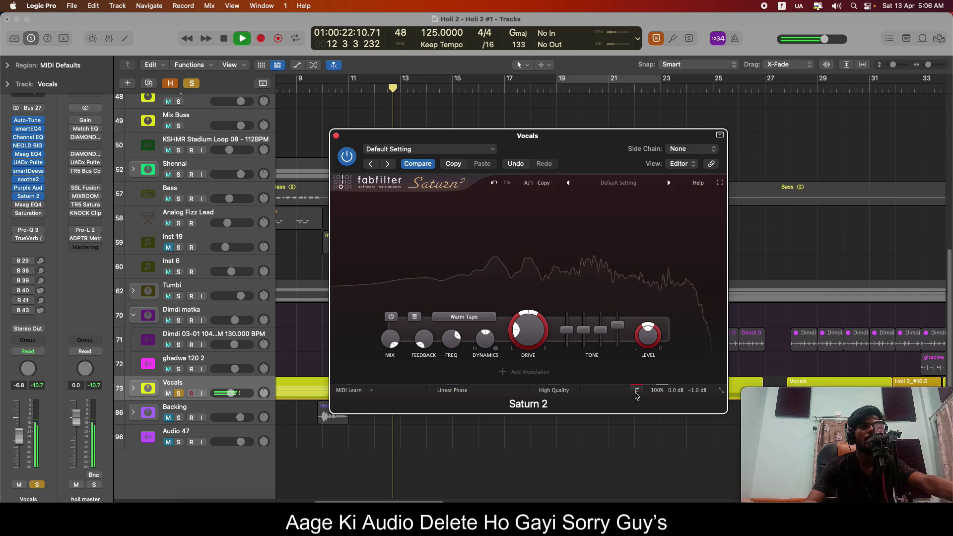
click(636, 391)
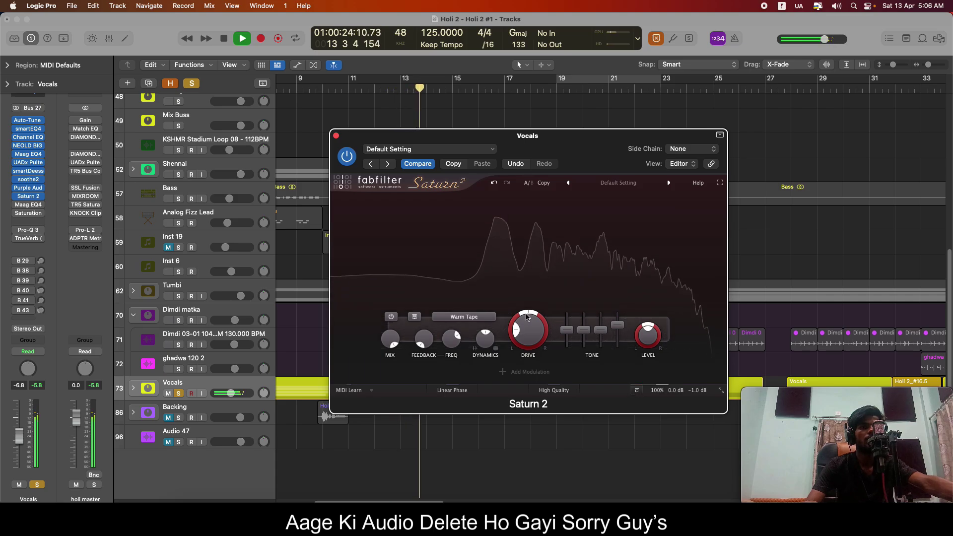
key(space)
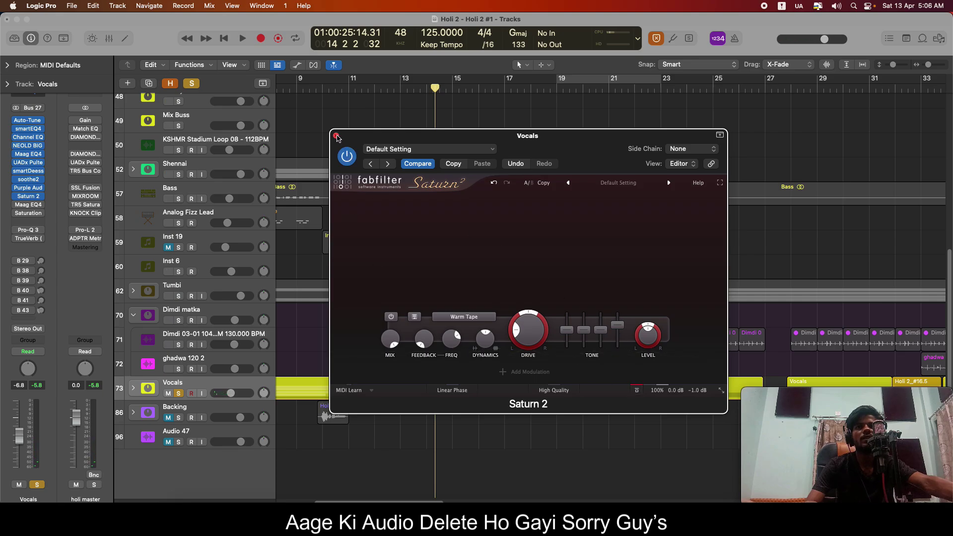
click(337, 136)
Enable the second Maag EQ4 on the Vocals, compare playback bypassed and active, leave it active, and close it.
click(25, 206)
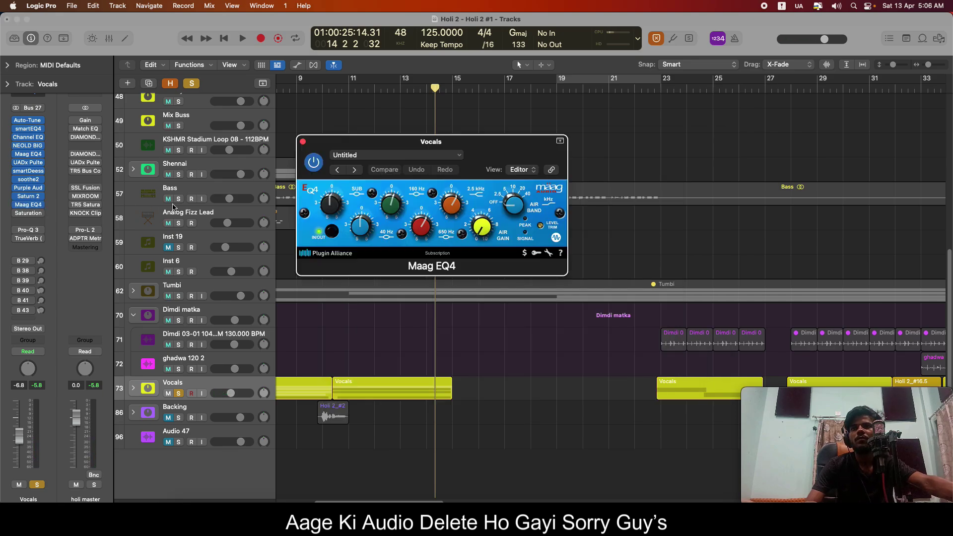
drag(438, 148, 471, 208)
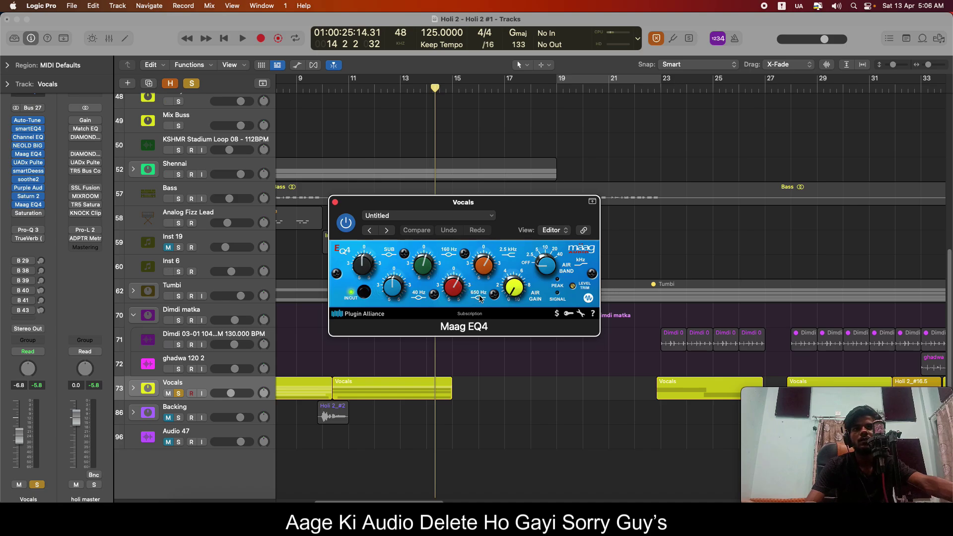
key(space)
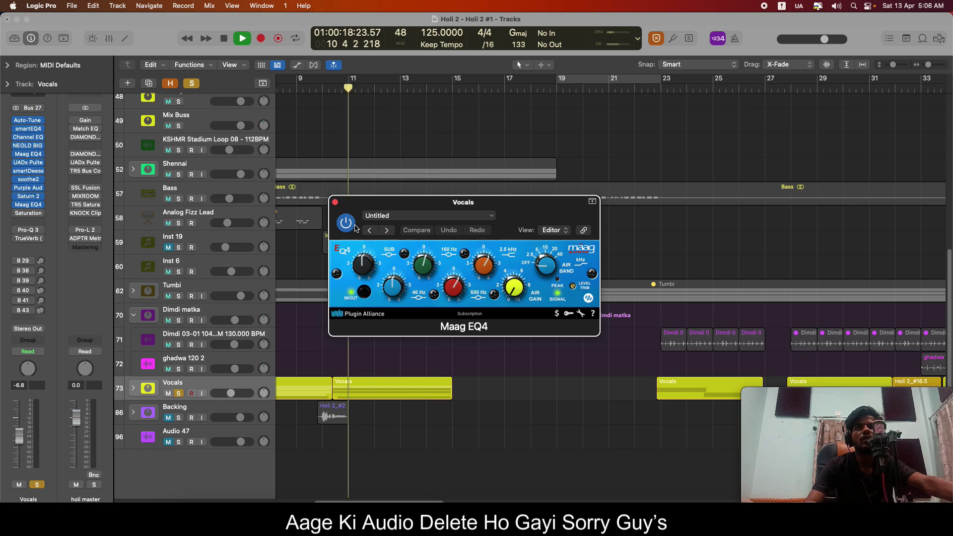
click(346, 222)
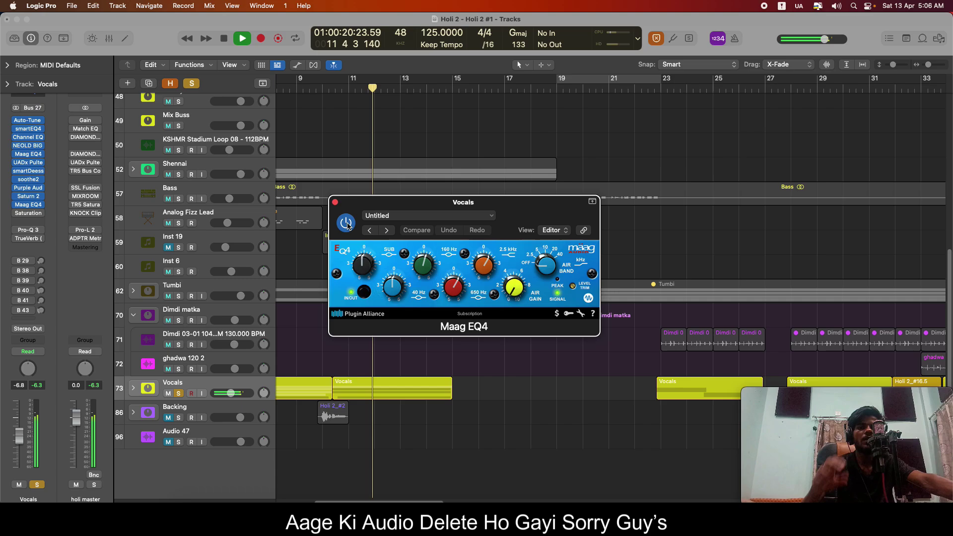
click(346, 223)
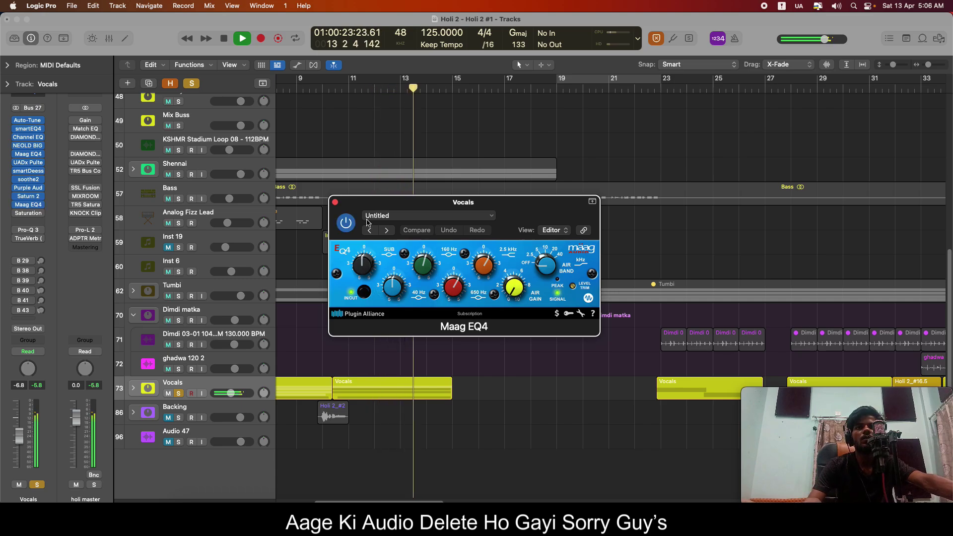
click(335, 202)
key(space)
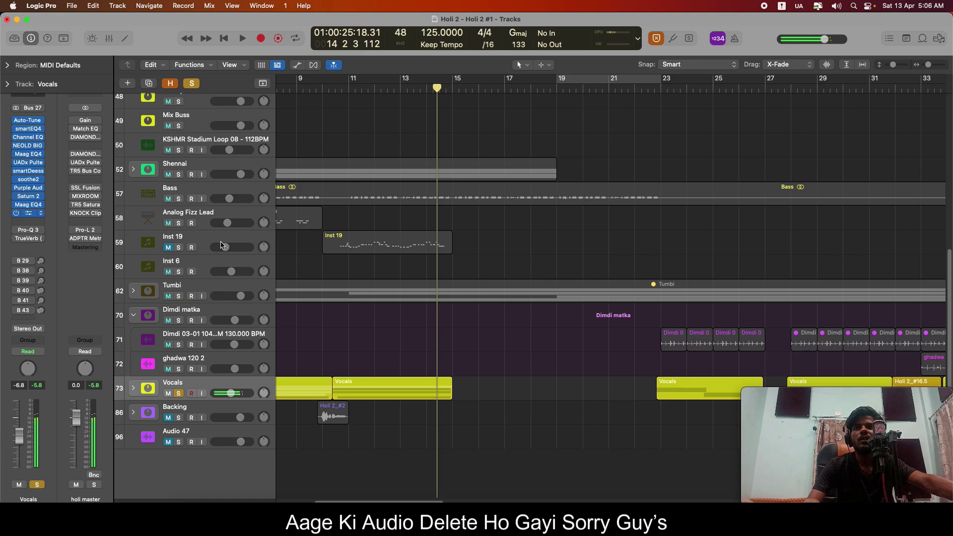
Enable Saturation Knob on the Vocals, compare playback bypassed and active, leave it active, and close it.
drag(519, 153, 543, 150)
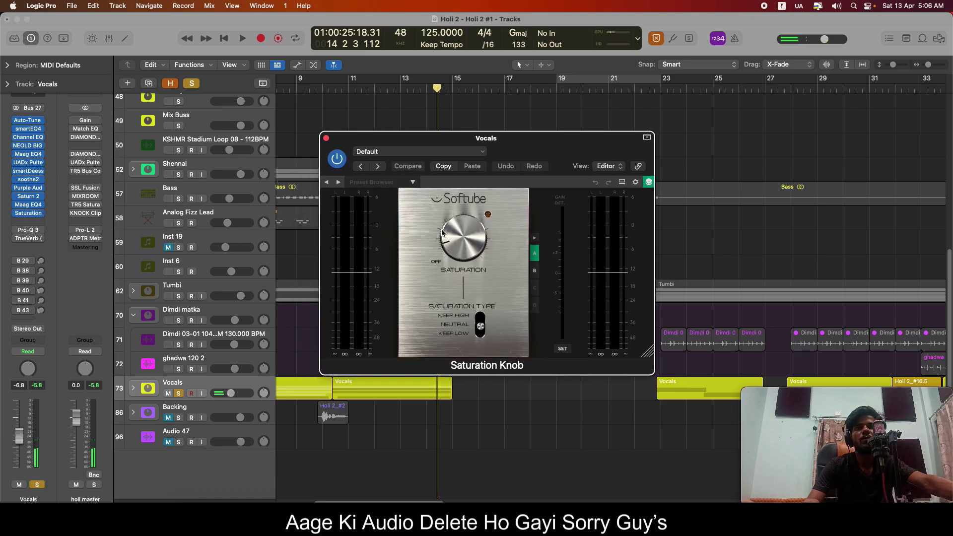
key(space)
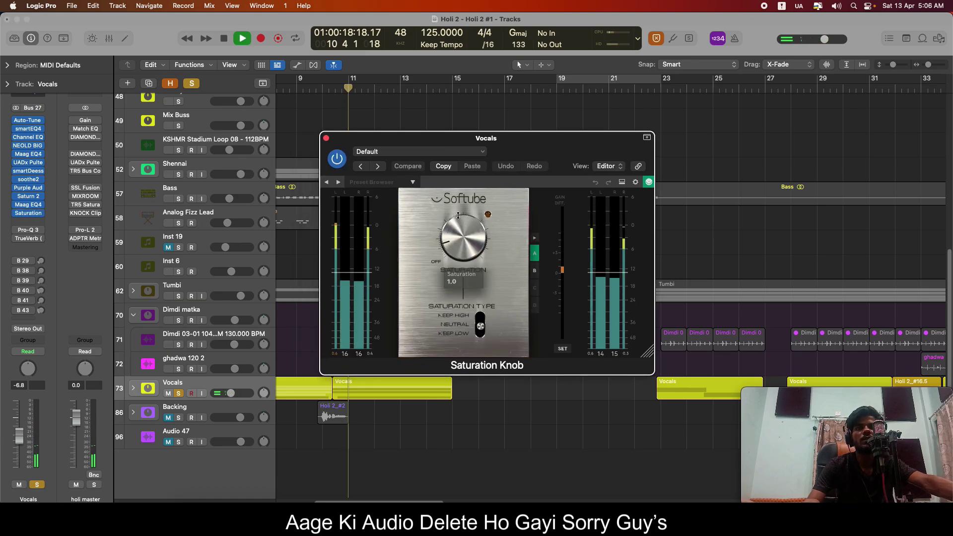
click(338, 165)
click(337, 160)
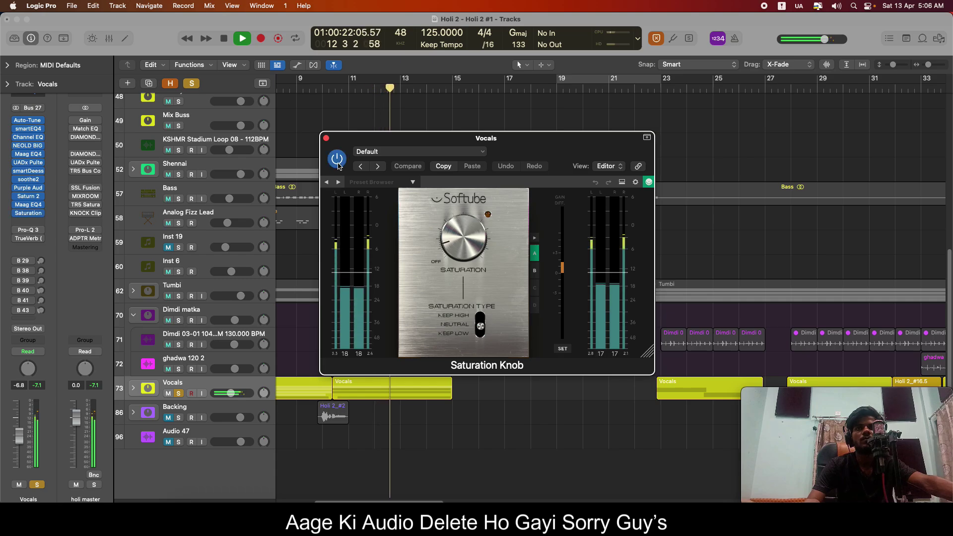
key(space)
click(326, 138)
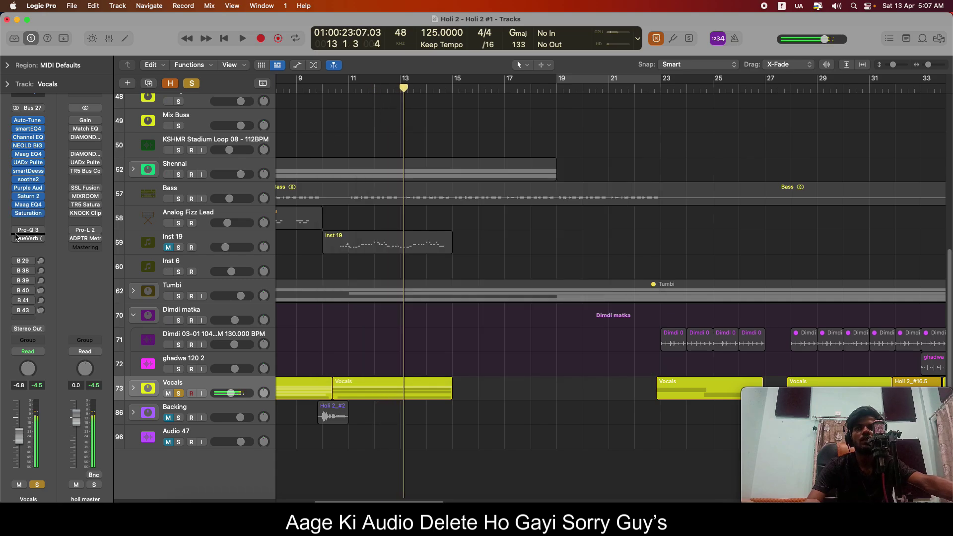
Enable Pro-Q 3 on the Vocals, compare playback with its high cut bypassed and active, leave it active, and close it.
click(25, 230)
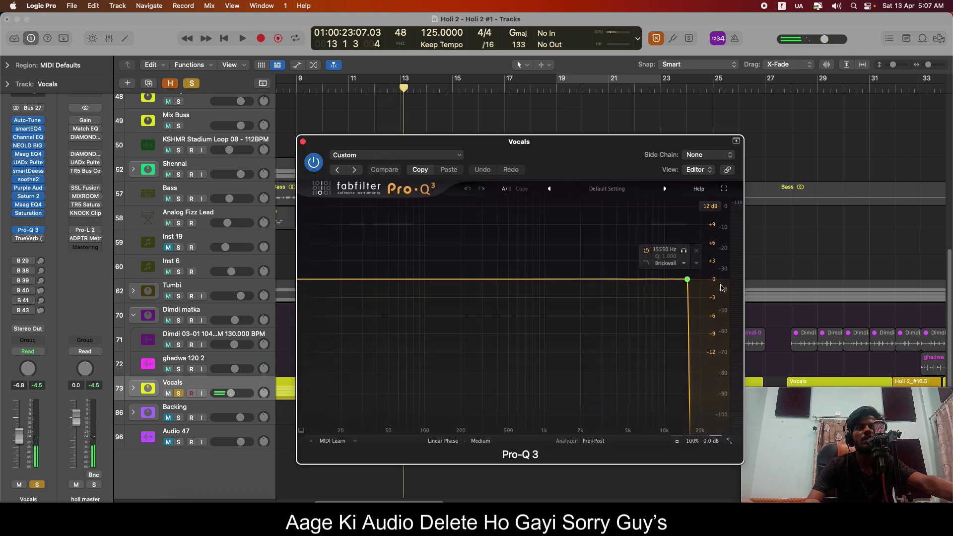
mouse_move(685, 288)
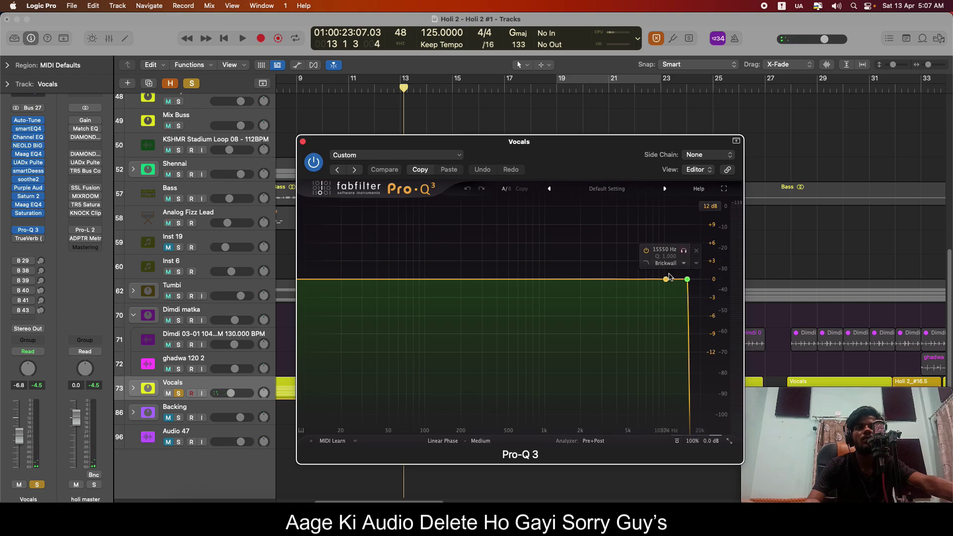
key(space)
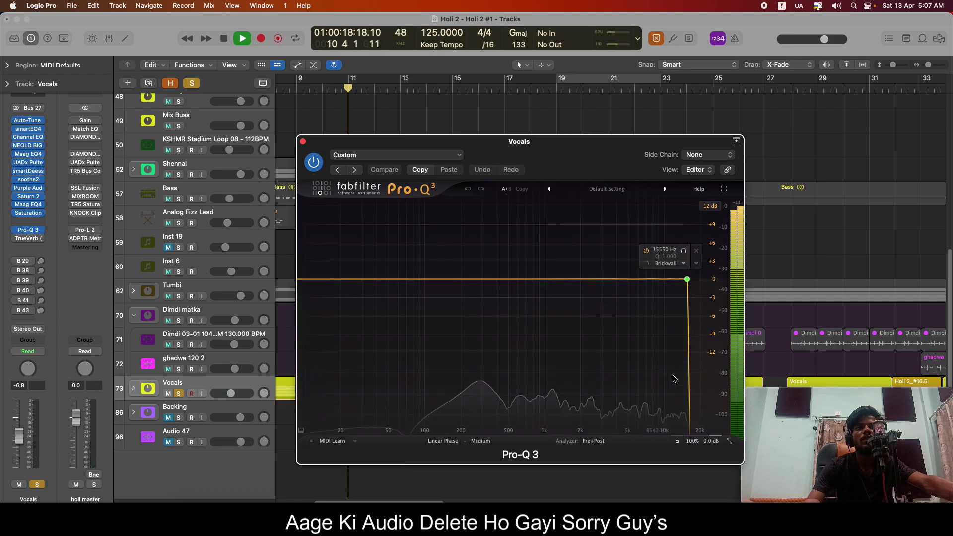
click(677, 441)
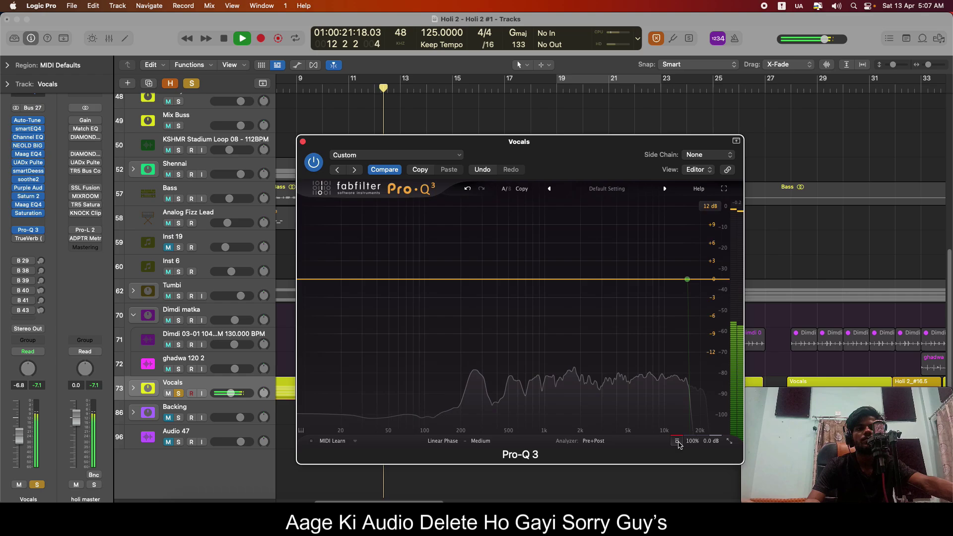
click(677, 441)
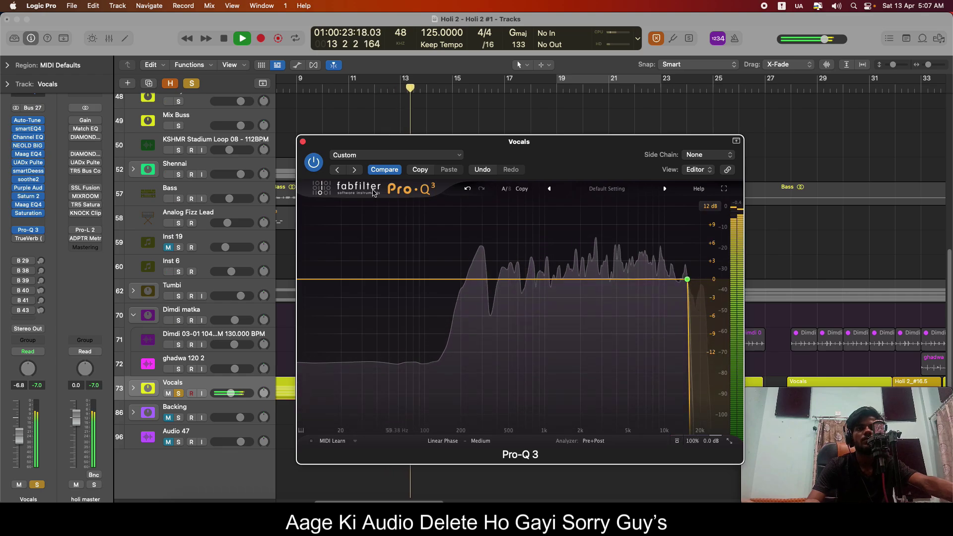
key(space)
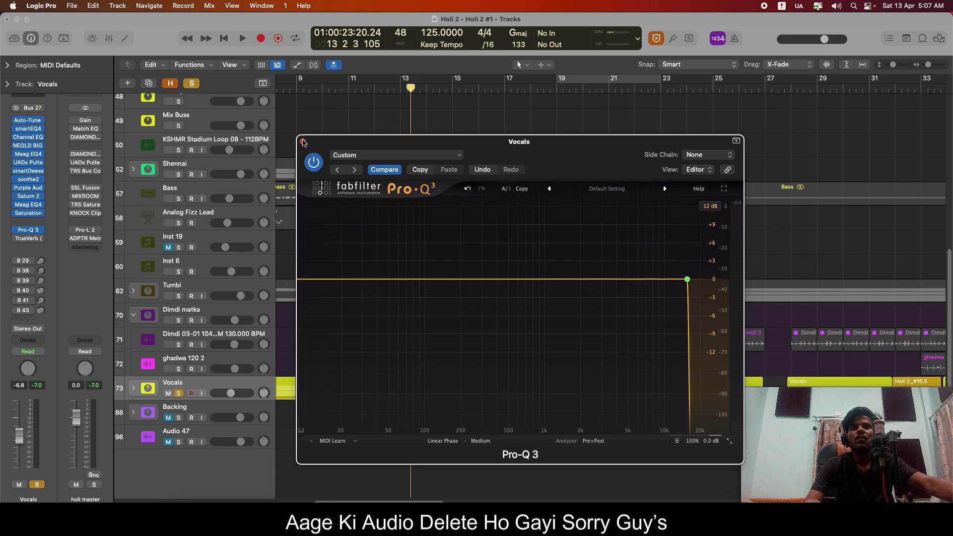
click(303, 141)
Enable TrueVerb on the Vocals, play the part through it, view its factory presets while keeping New York plate, and close it.
click(31, 240)
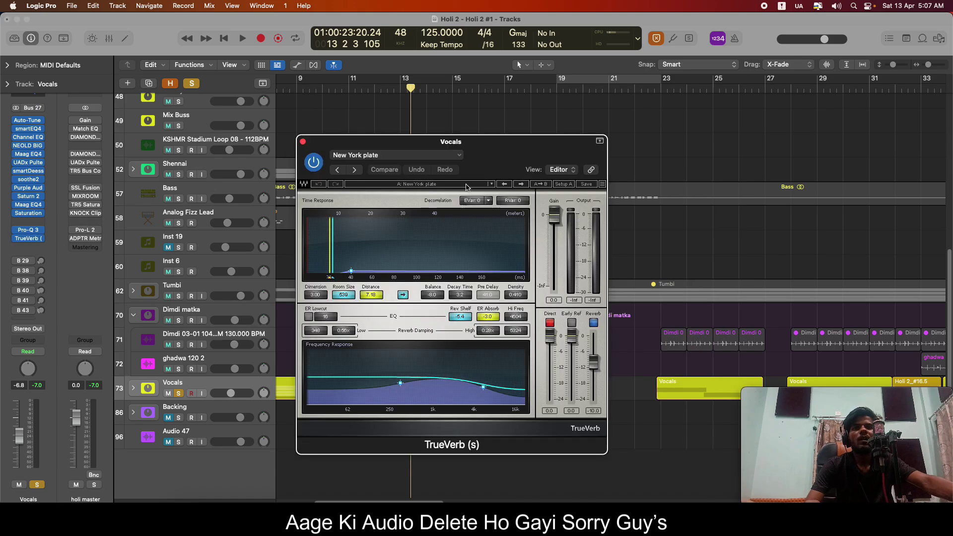
key(space)
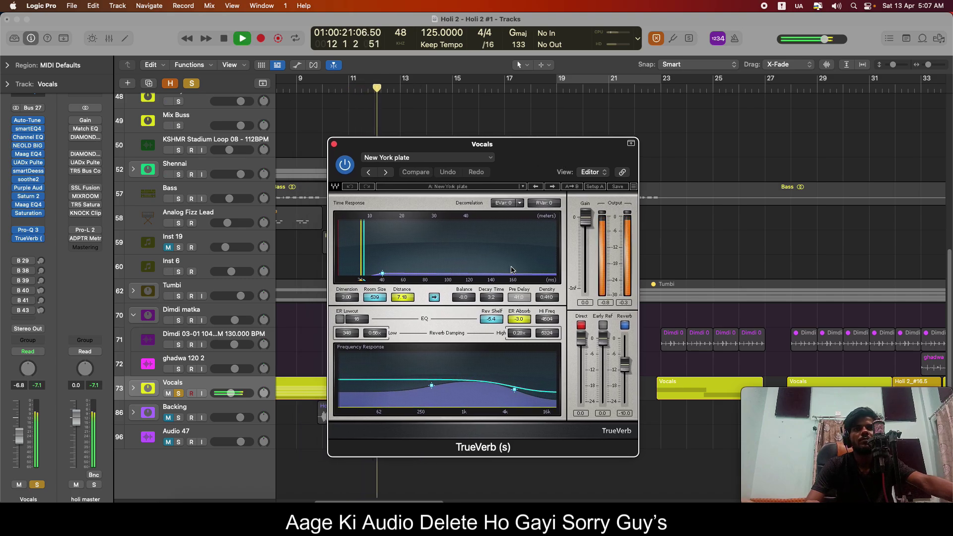
key(space)
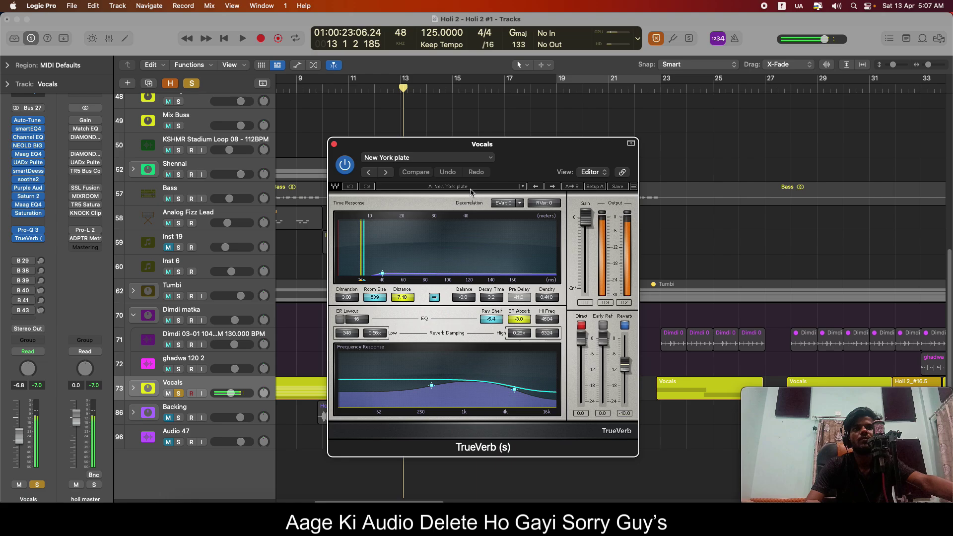
click(472, 187)
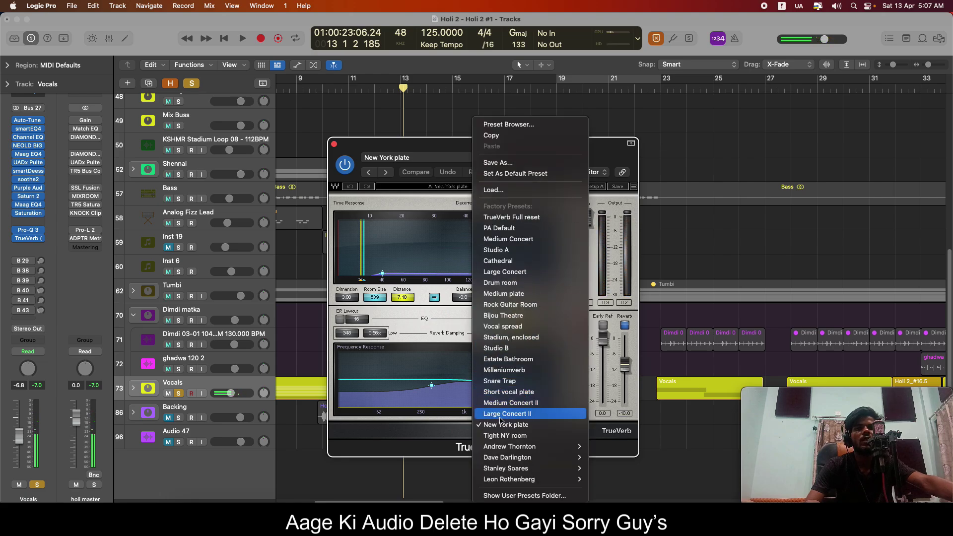
click(625, 369)
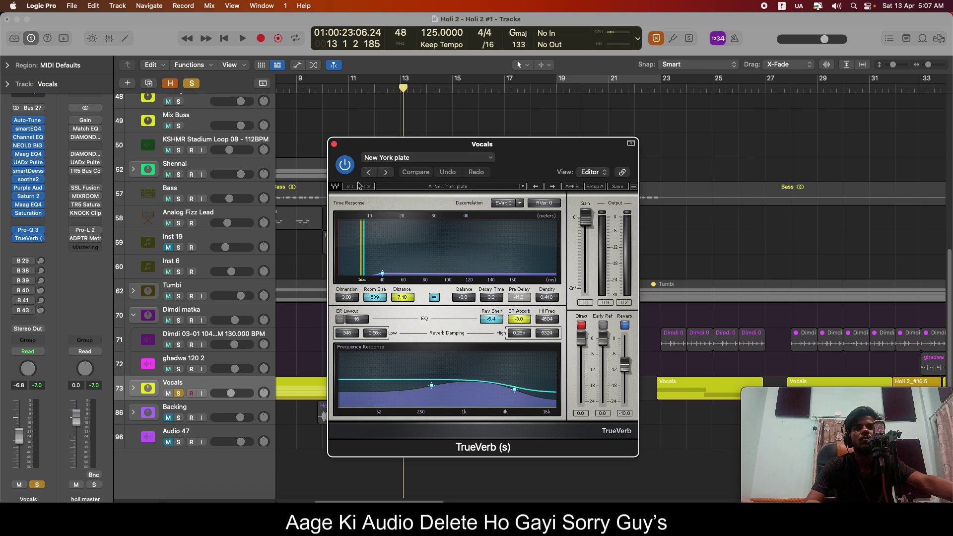
click(334, 144)
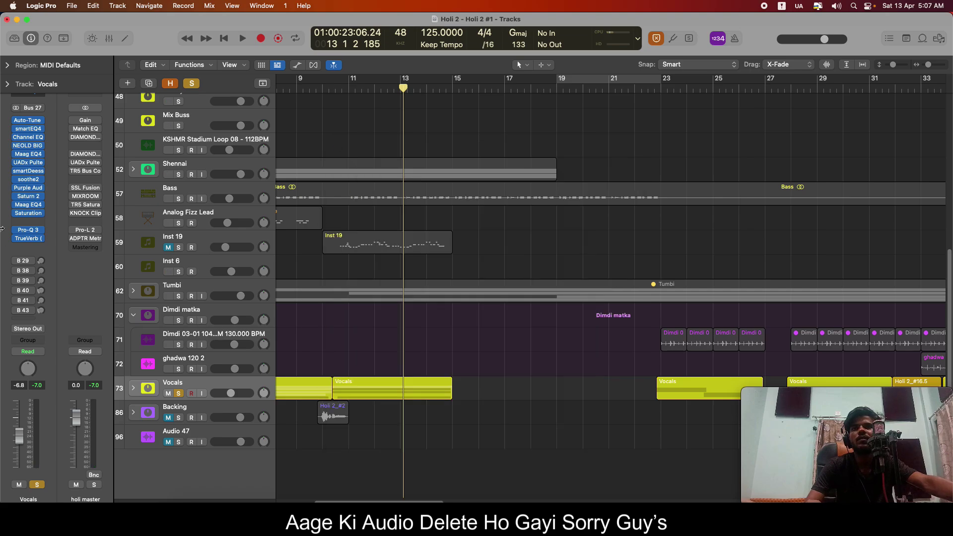
Enable the Vocals' Bus 29 send, unsolo the Vocals, and solo the Vox Large punaji bus.
click(23, 260)
click(37, 483)
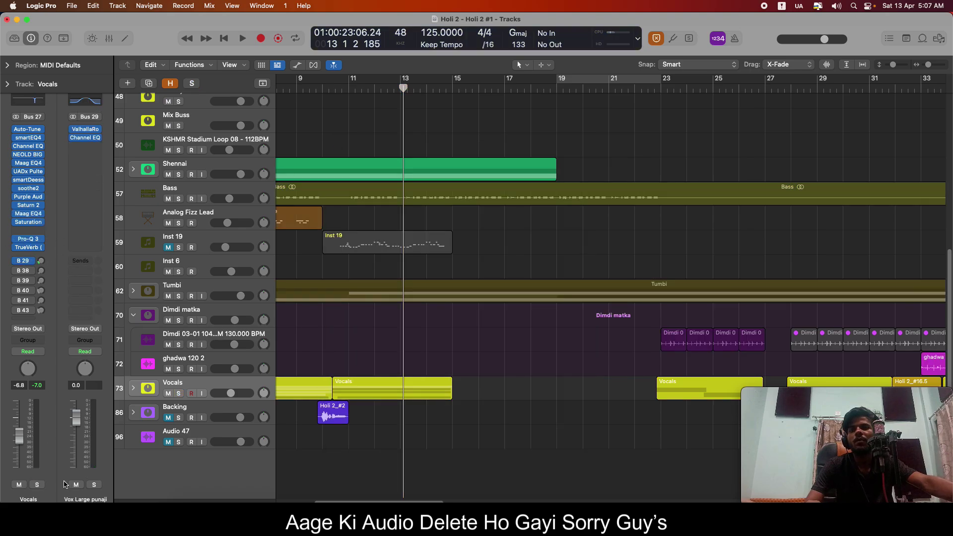
click(93, 485)
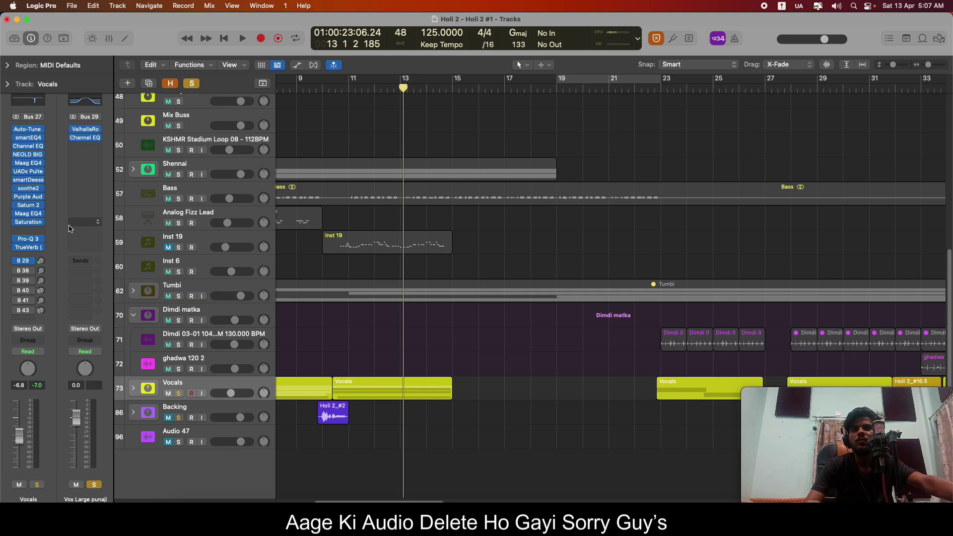
View the Channel EQ curve on Vox Large punaji, close it, and play the soloed reverb return.
click(86, 138)
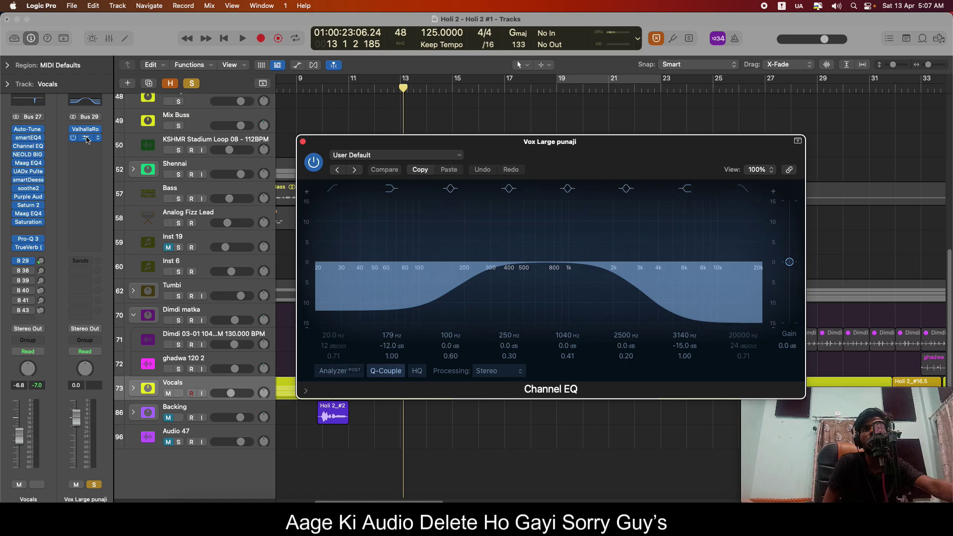
click(86, 139)
key(space)
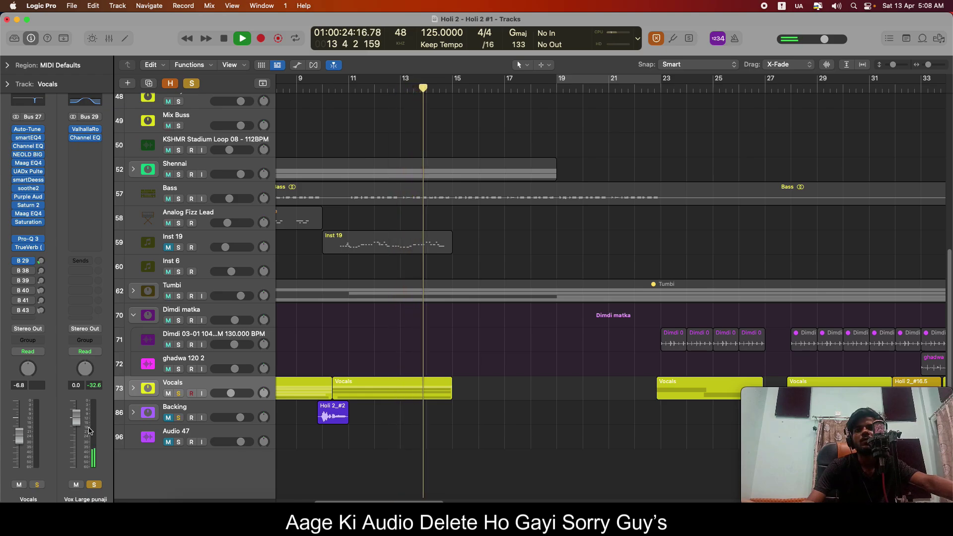
key(space)
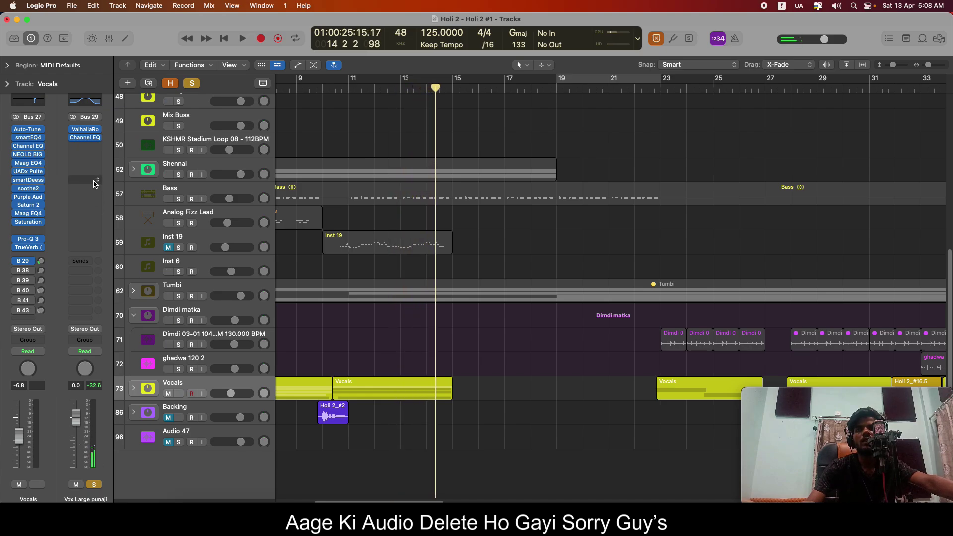
Enable the Vocals' Bus 38 send and play with the solo moved from Vox Large punaji to Vocal Plate Verb.
click(94, 484)
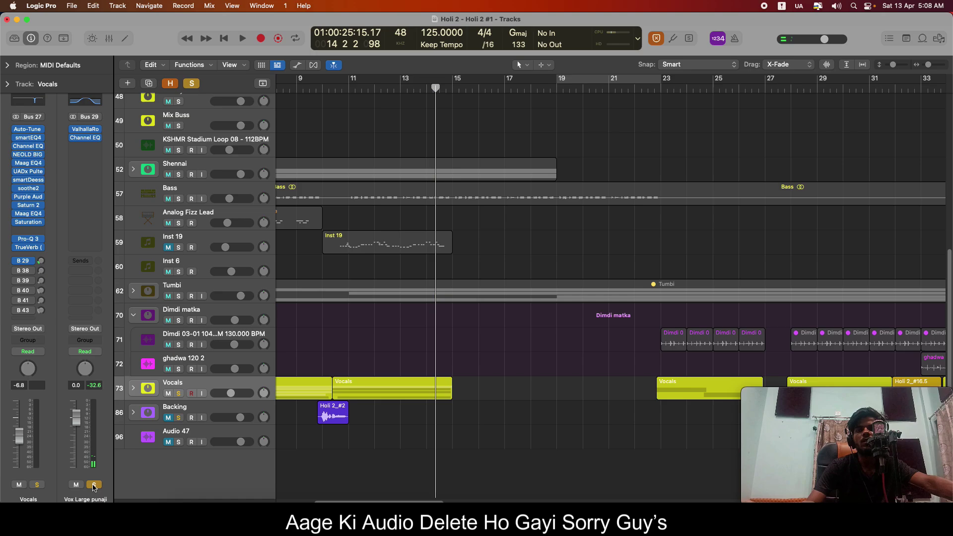
click(40, 273)
click(41, 261)
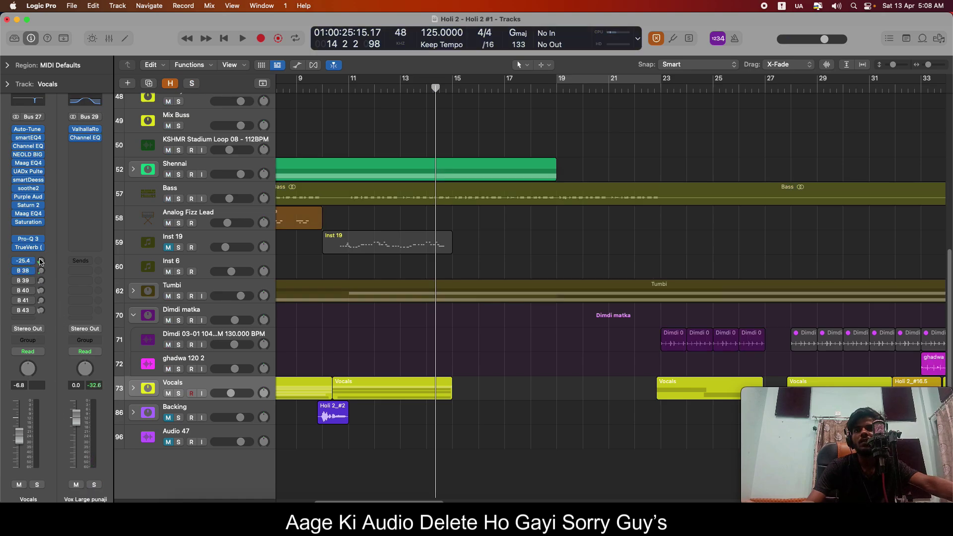
click(42, 273)
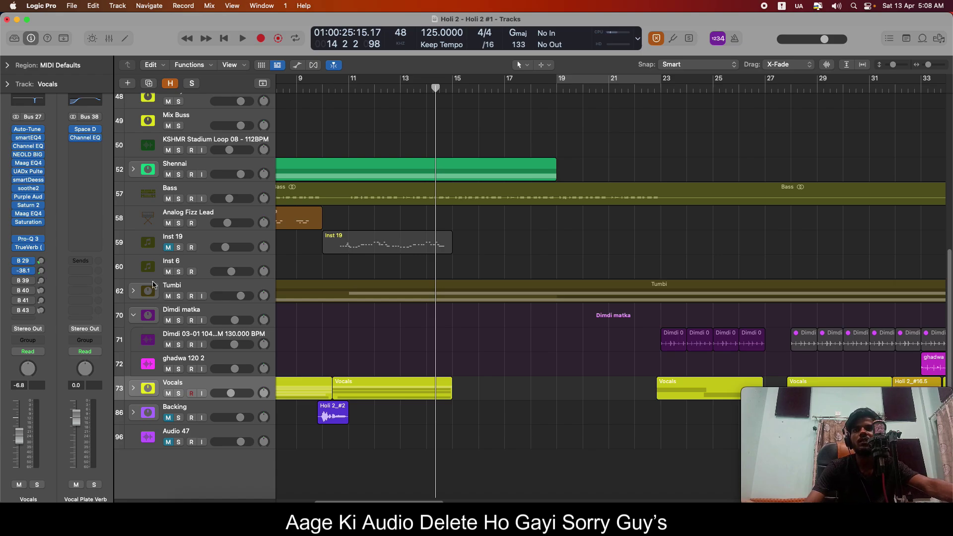
key(s)
key(space)
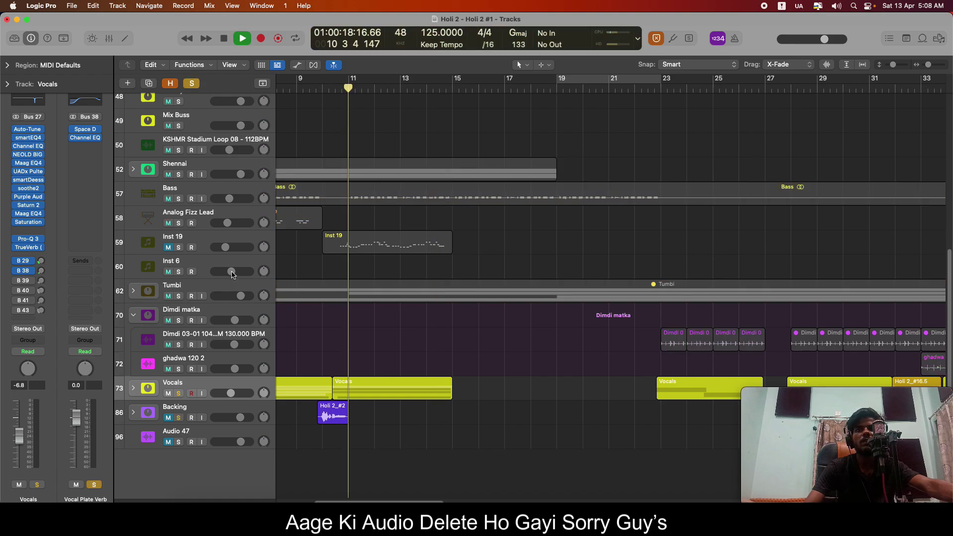
View the Channel EQ and Space Designer settings on Vocal Plate Verb, close both plug-ins, and unsolo the bus.
click(86, 138)
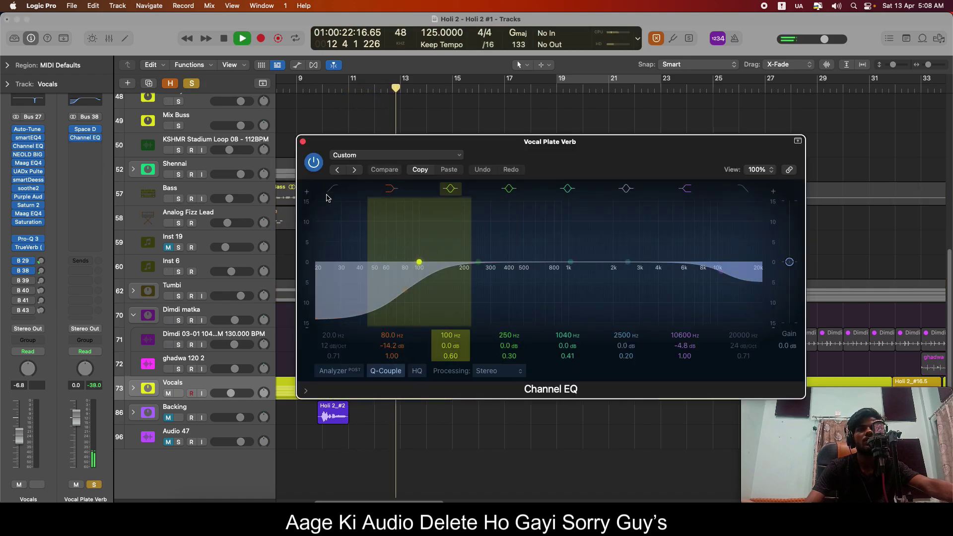
click(304, 144)
key(space)
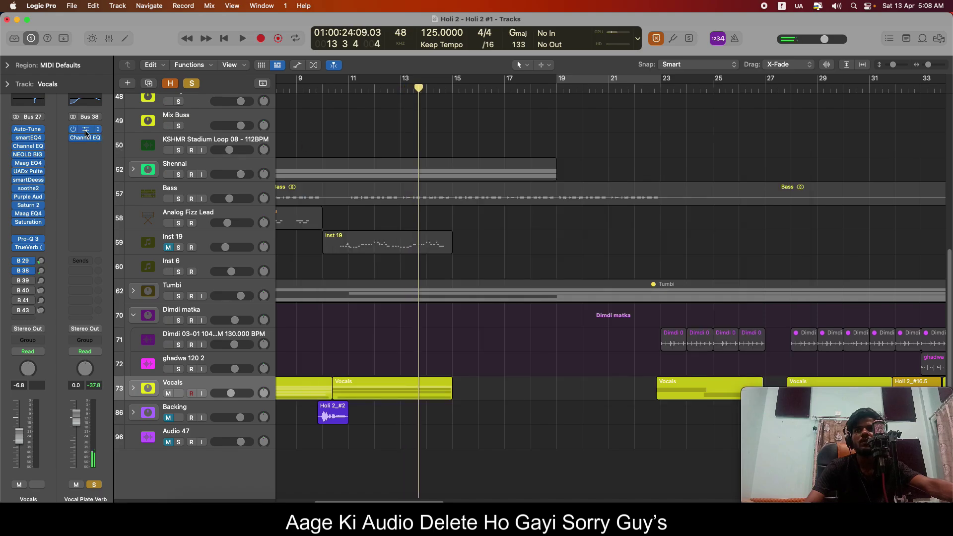
click(85, 129)
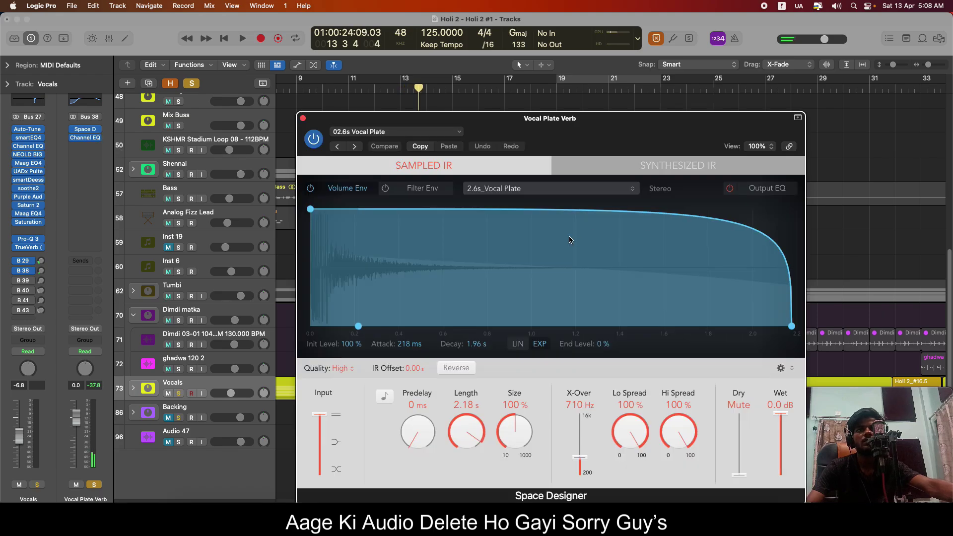
click(304, 119)
click(95, 485)
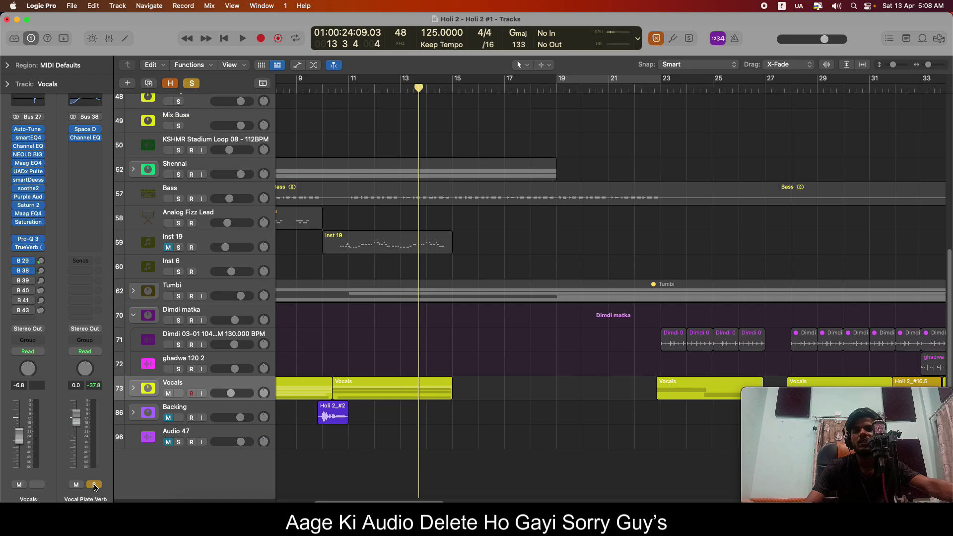
click(95, 485)
Solo Vox Large punaji again, play it while viewing its ValhallaRoom punjabi verb settings, and close the plug-in.
click(39, 261)
click(94, 484)
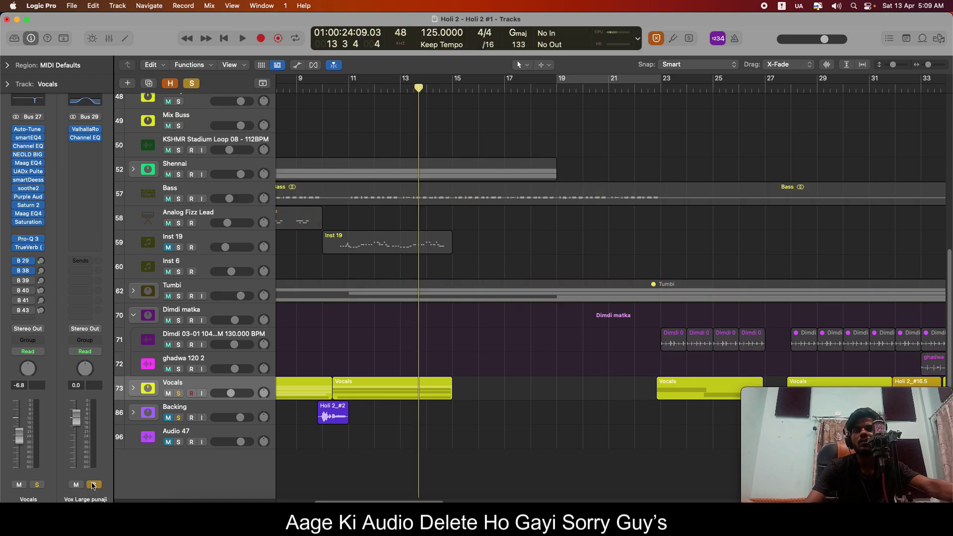
key(space)
click(86, 129)
drag(570, 155, 574, 154)
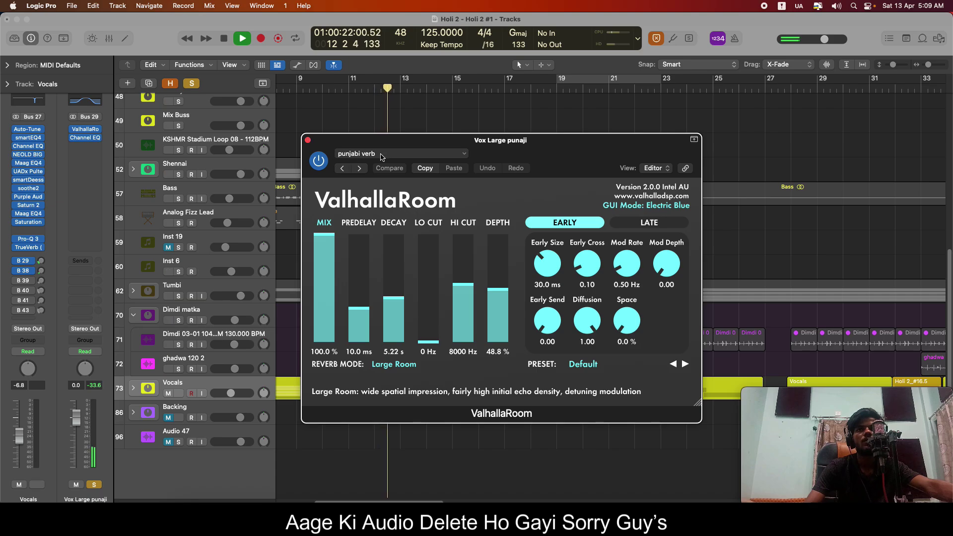
click(308, 140)
key(space)
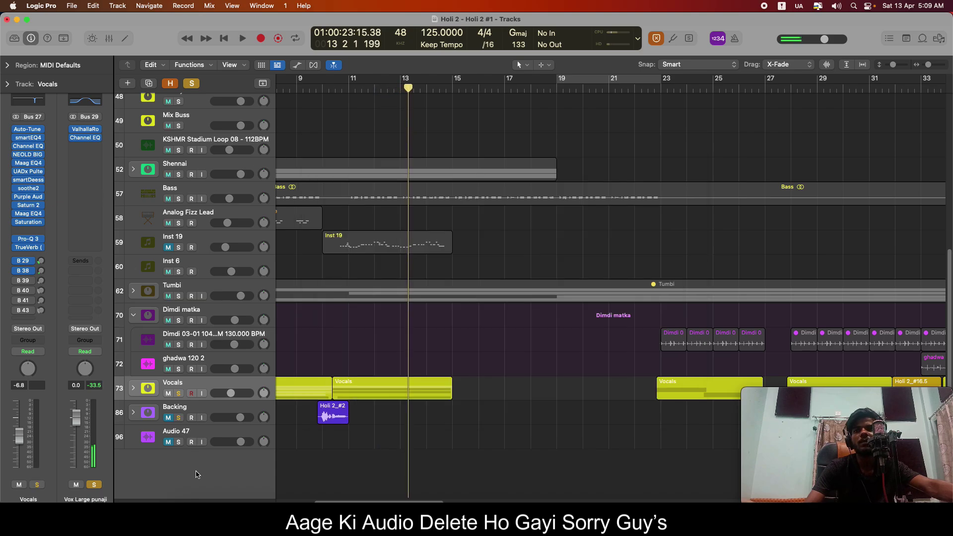
Enable the Vocals' Bus 39 send and move the solo from Vox Large punaji to Valhalla vin 2.
click(94, 485)
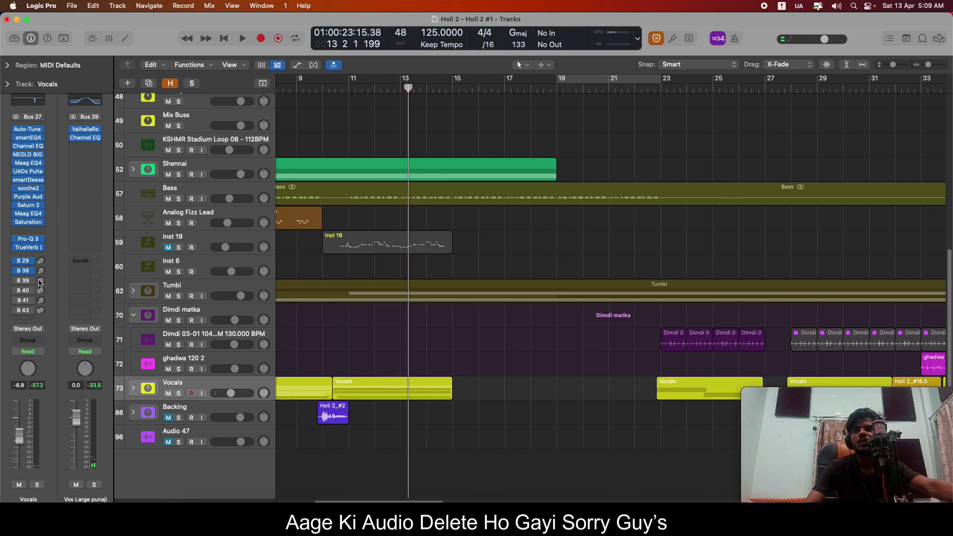
click(41, 281)
click(98, 484)
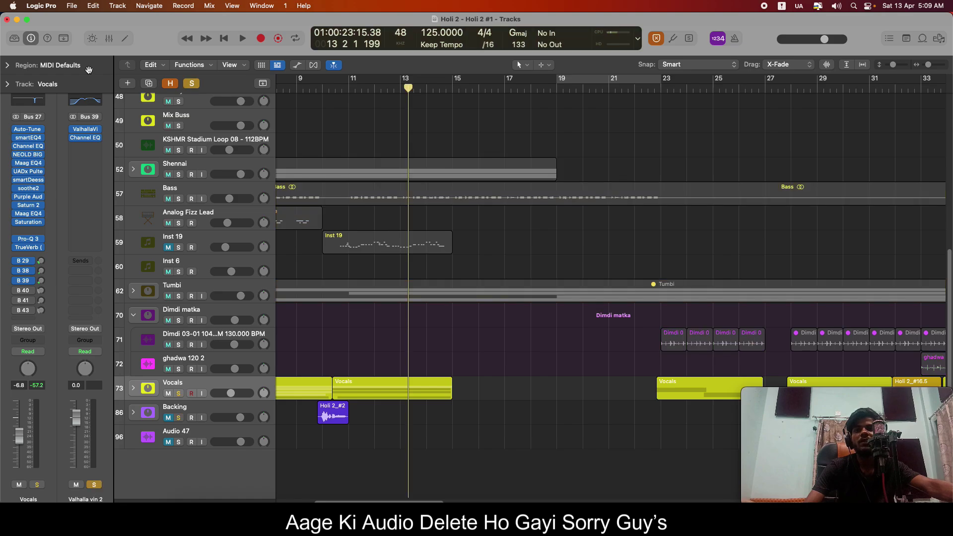
Play the soloed Valhalla vin 2 return while viewing its ValhallaVintageVerb and Channel EQ settings, and close both plug-ins.
click(85, 129)
key(space)
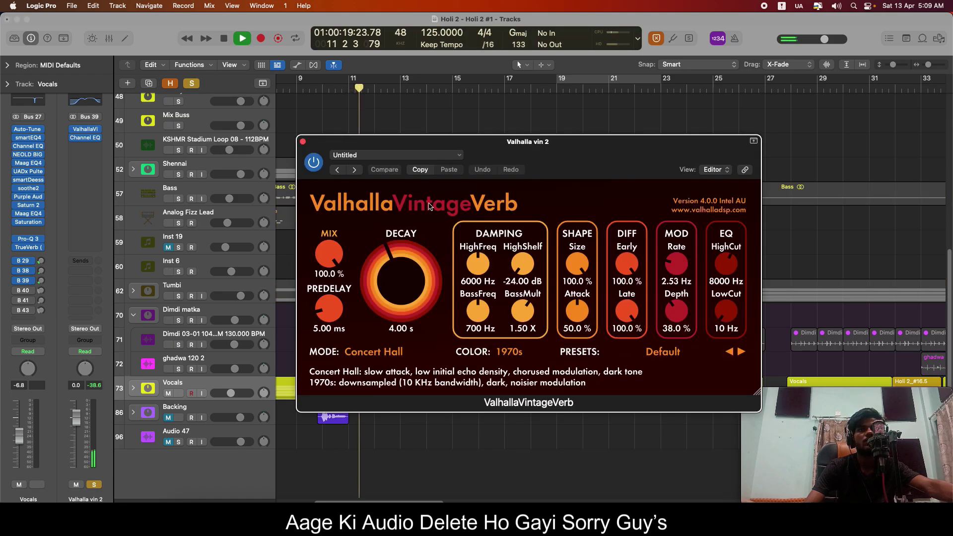
click(302, 142)
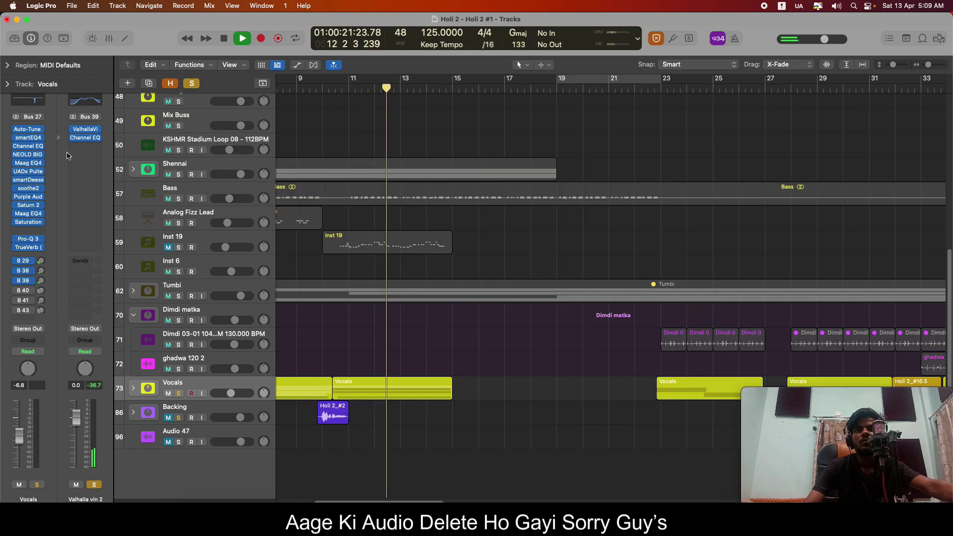
click(85, 137)
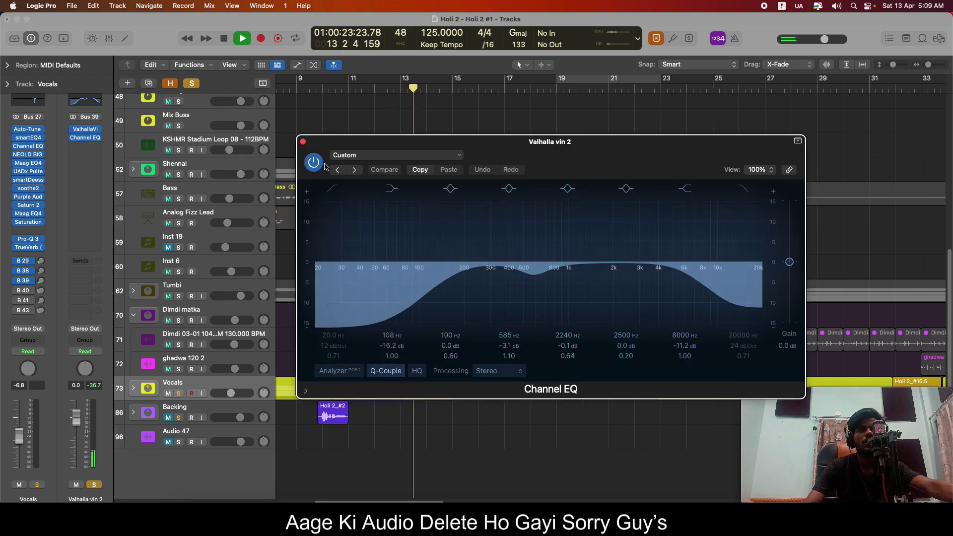
click(302, 142)
key(space)
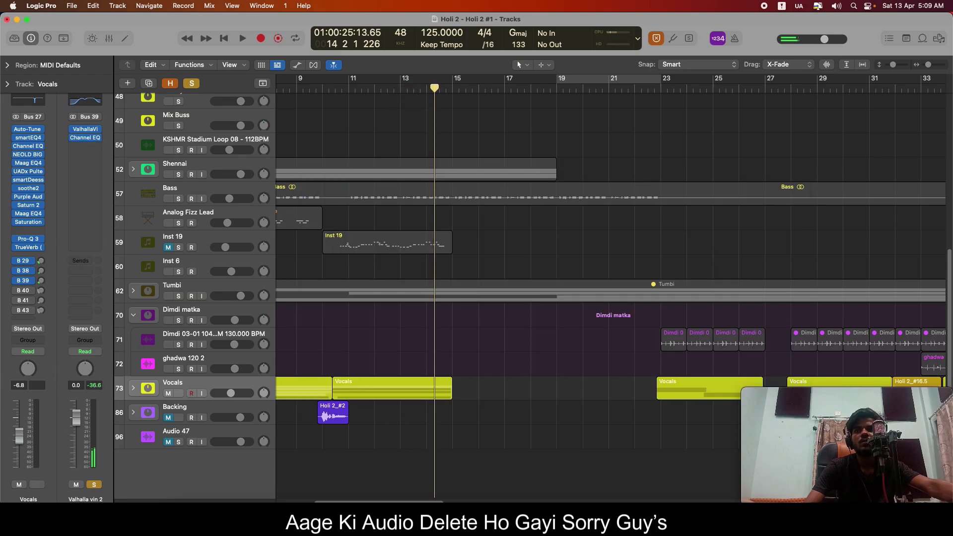
Enable the Vocals' Bus 40 send and move the solo from Valhalla vin 2 to chaotic chamber Upfront.
click(93, 484)
click(41, 291)
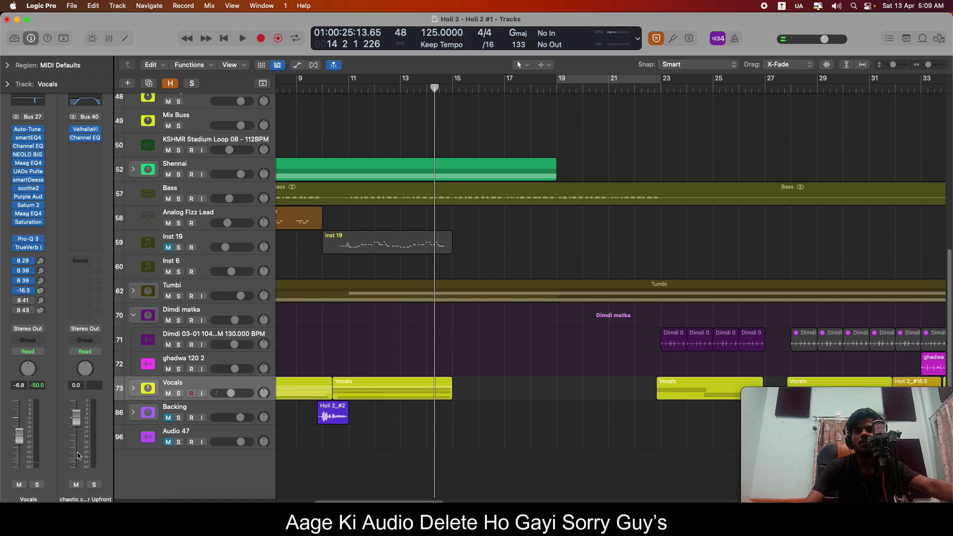
click(93, 485)
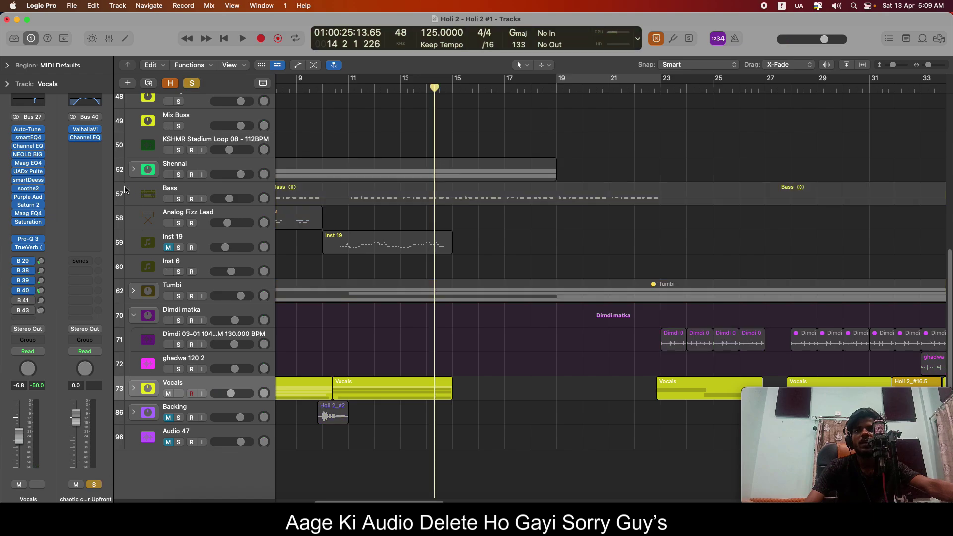
Play the soloed chaotic chamber Upfront return while viewing its ValhallaVintageVerb settings, and close the plug-in.
click(86, 130)
drag(589, 161, 575, 159)
key(space)
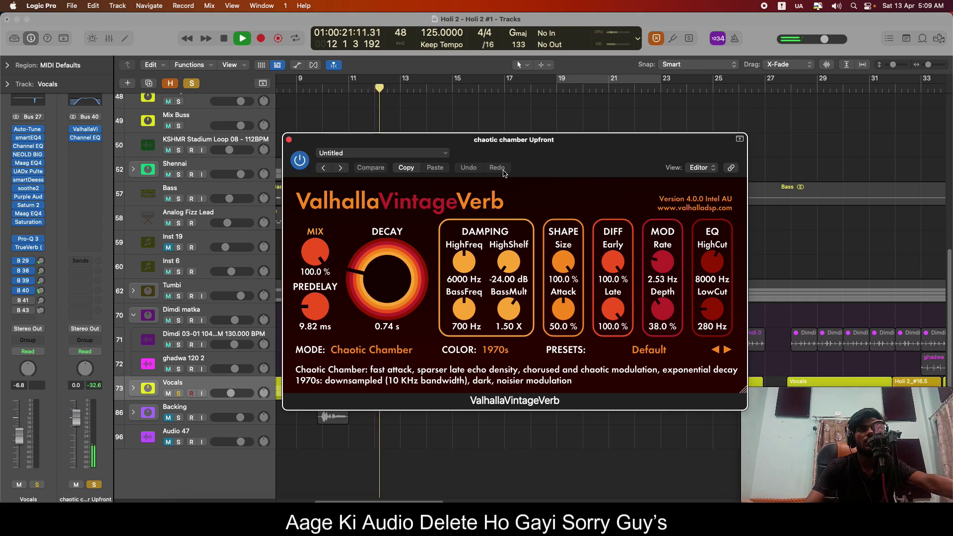
drag(532, 156, 536, 156)
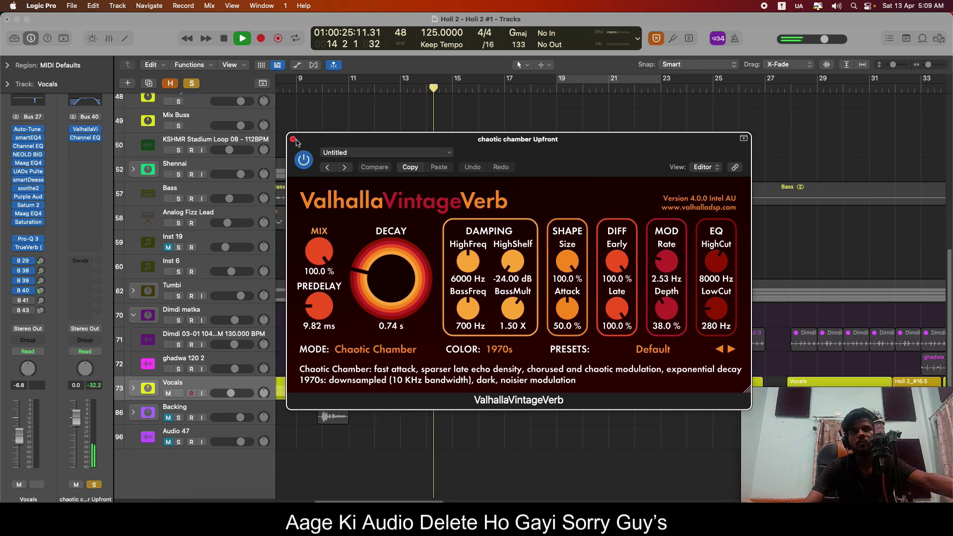
click(293, 139)
key(space)
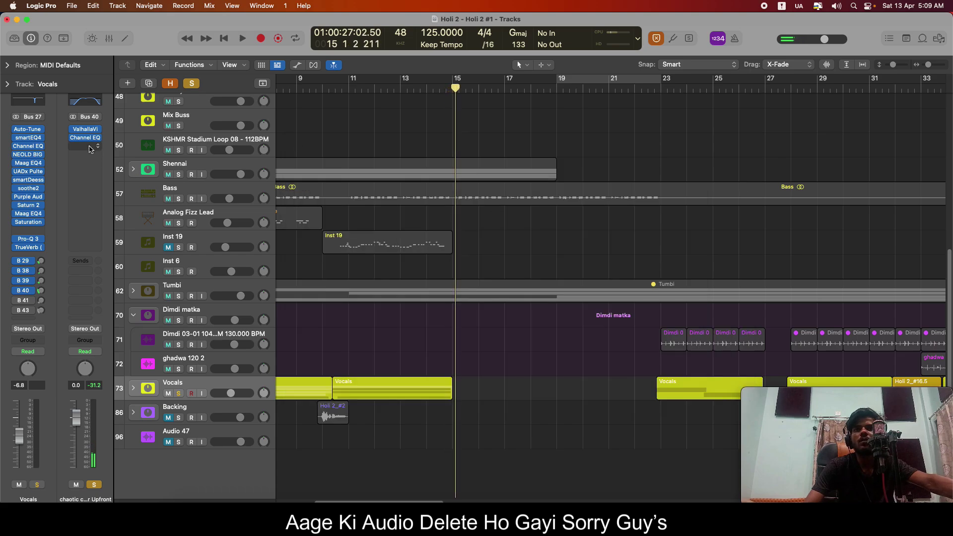
Compare chaotic chamber Upfront during playback with its Channel EQ active and bypassed, leave it active, and close it.
click(85, 138)
key(space)
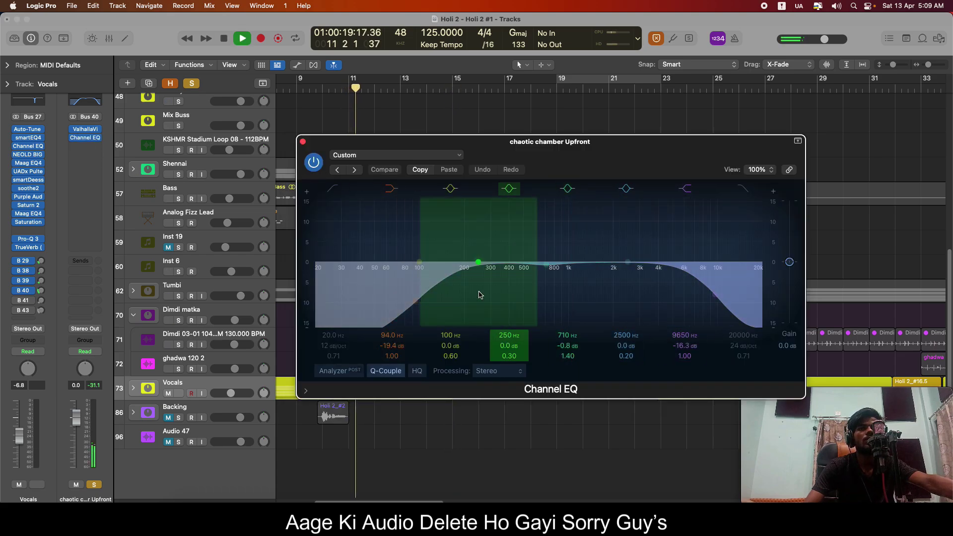
click(313, 162)
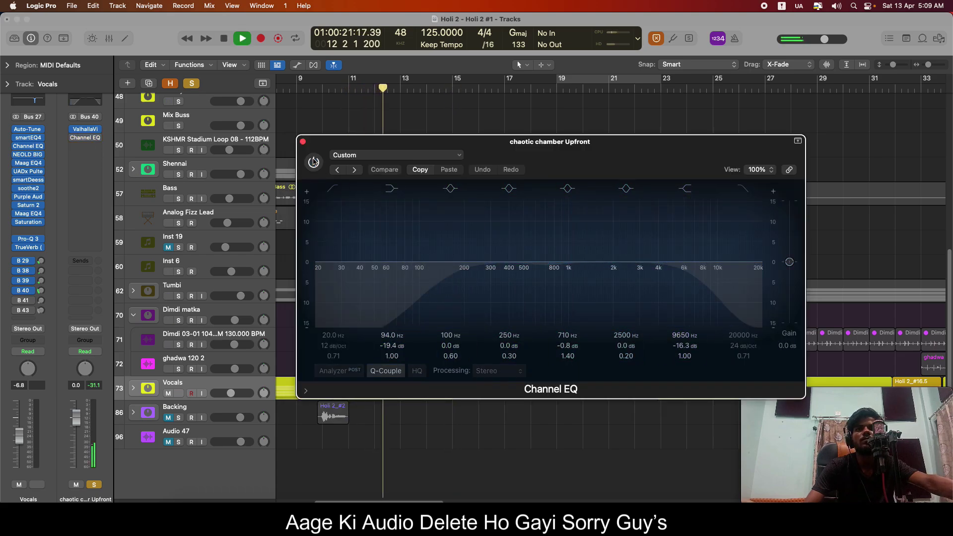
click(314, 162)
click(302, 142)
key(space)
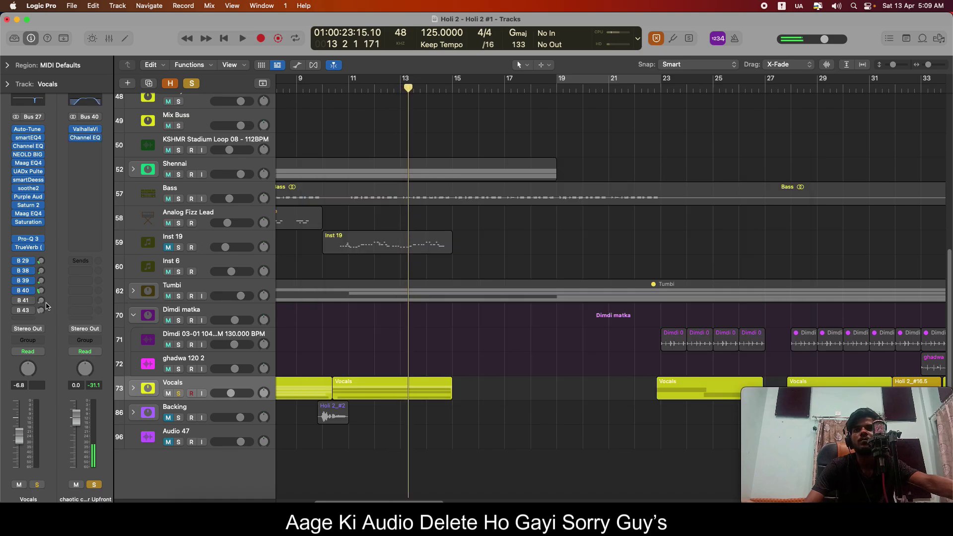
Enable the Vocals' Bus 41 send and move the solo from chaotic chamber Upfront to Aux 41.
click(94, 486)
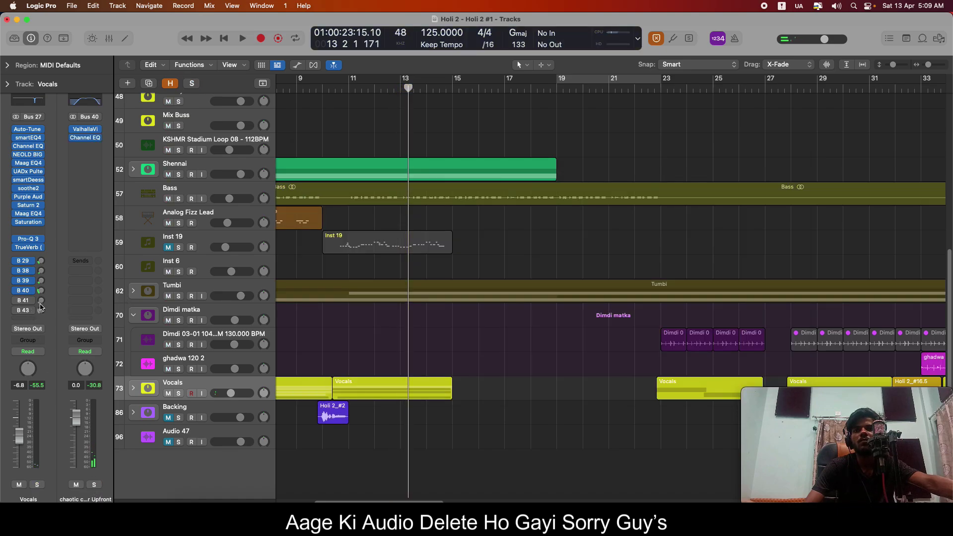
click(40, 302)
click(94, 485)
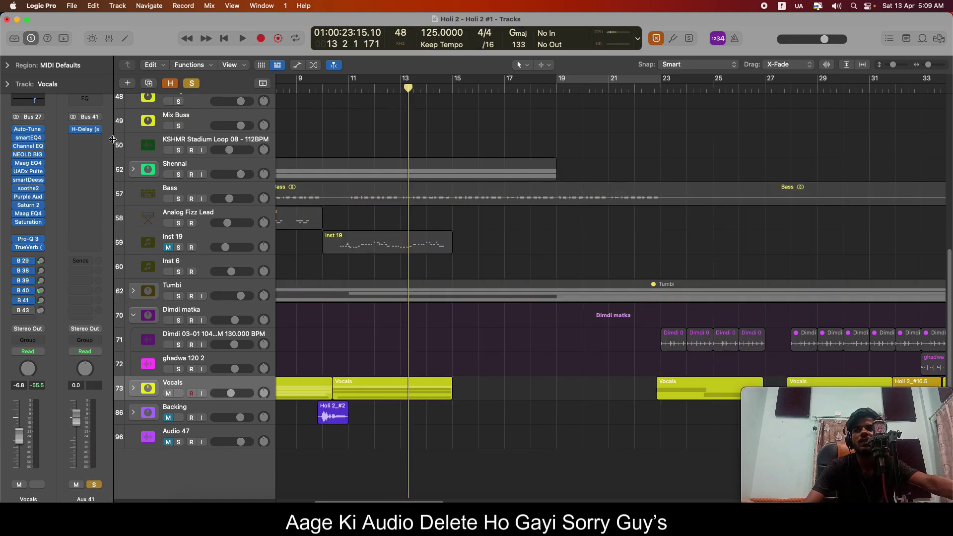
Play Aux 41 while viewing its H-Delay settings, close the plug-in, and unsolo the return.
click(85, 130)
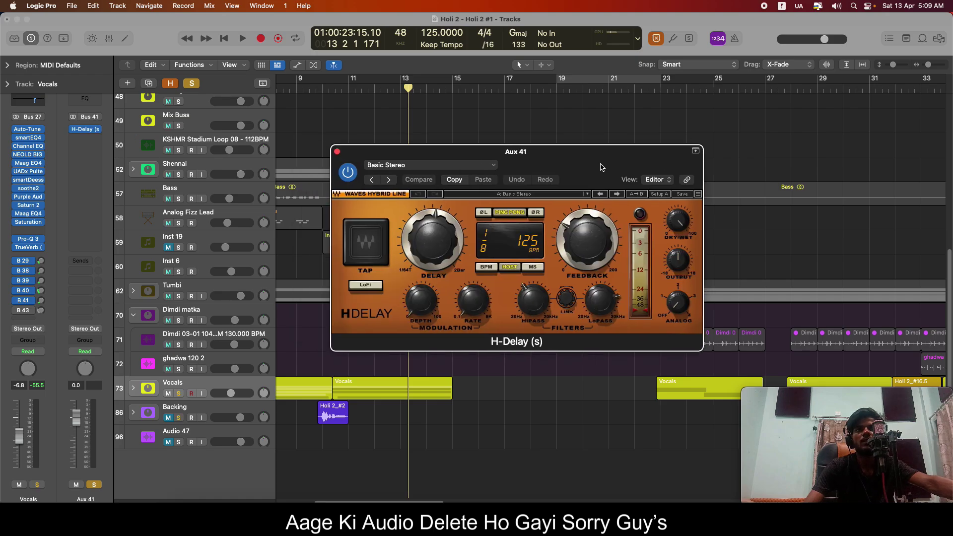
drag(327, 142, 361, 152)
key(space)
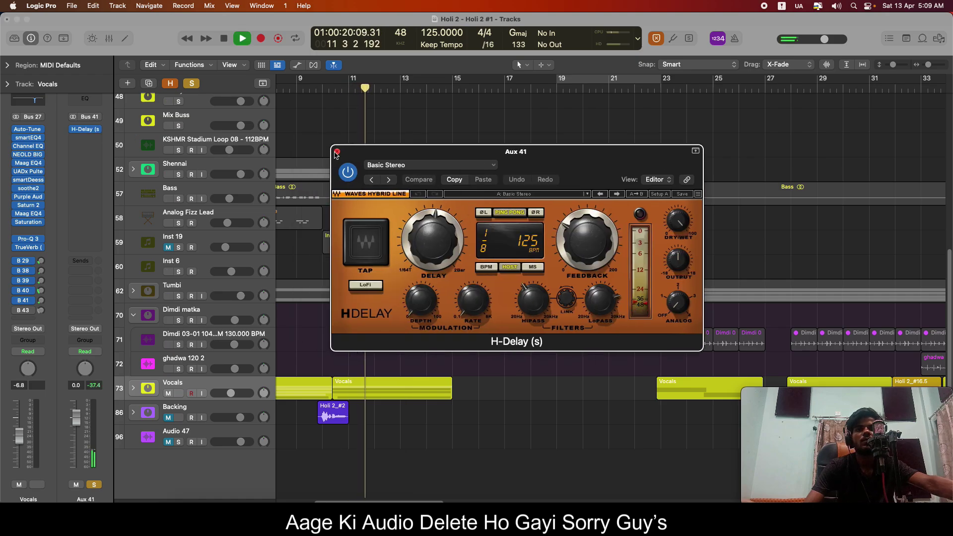
click(337, 151)
key(space)
click(94, 485)
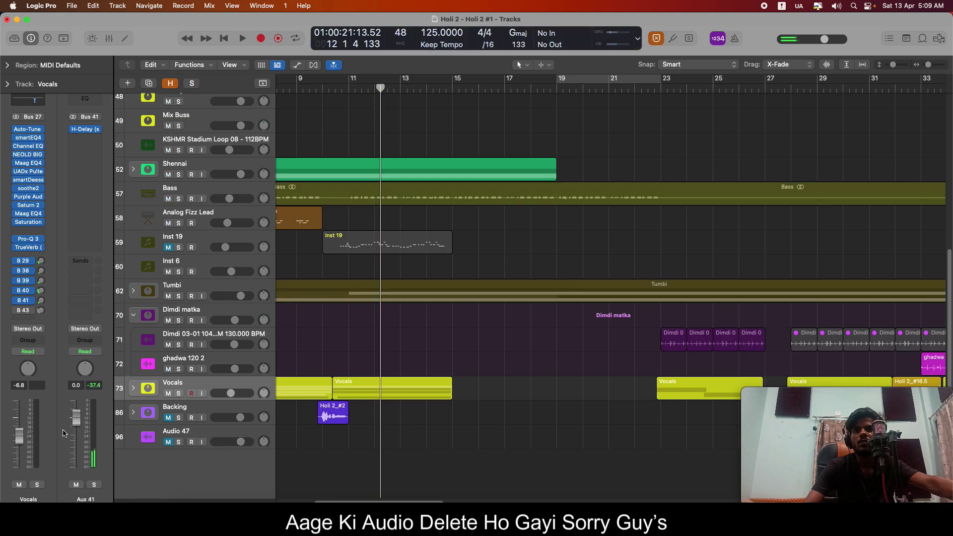
Remove the Bus 43 send from the Vocals and bypass the remaining sends.
click(28, 312)
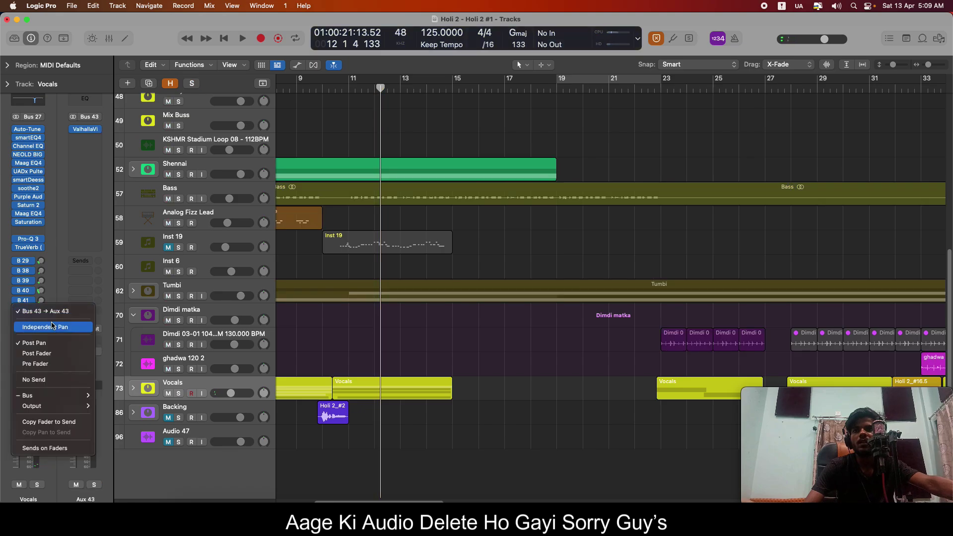
click(69, 319)
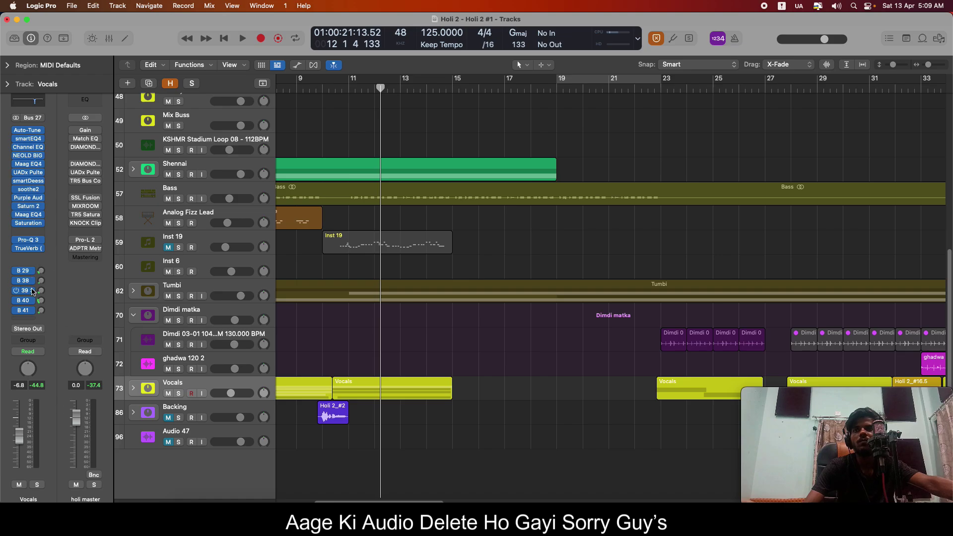
click(42, 272)
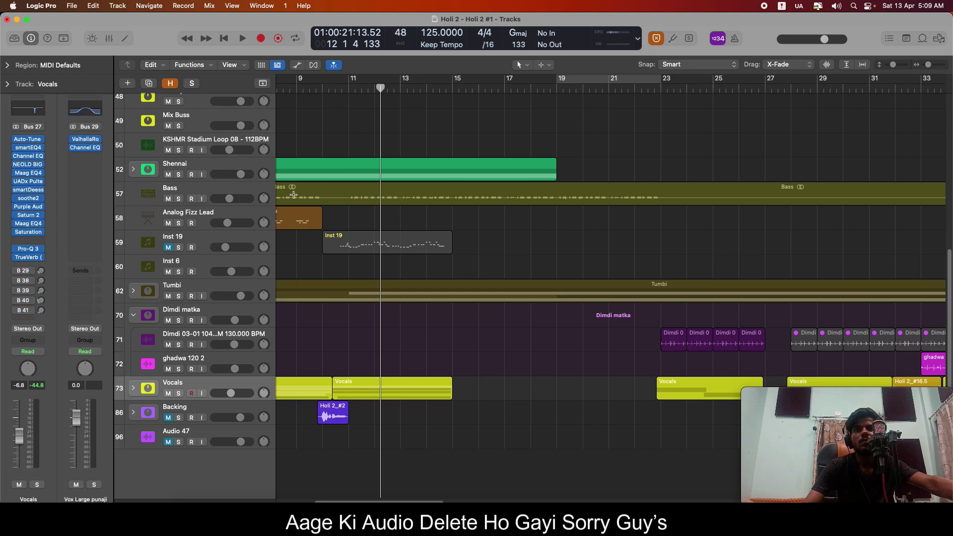
Set a cycle range from bar 11 to bar 15 and place the playhead at bar 11.
click(351, 89)
mouse_move(350, 90)
mouse_down()
mouse_move(325, 89)
mouse_move(350, 91)
mouse_move(335, 91)
mouse_up()
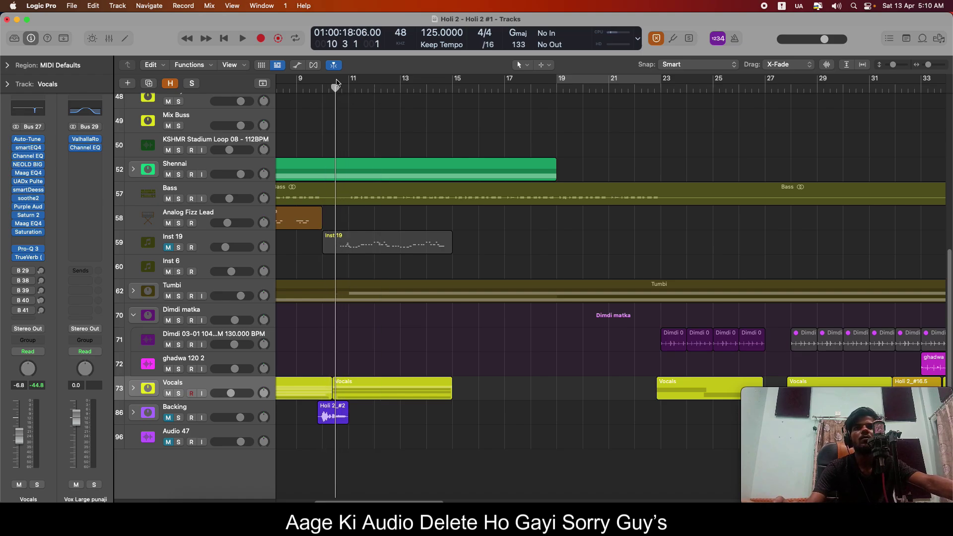
drag(336, 84, 451, 83)
click(347, 87)
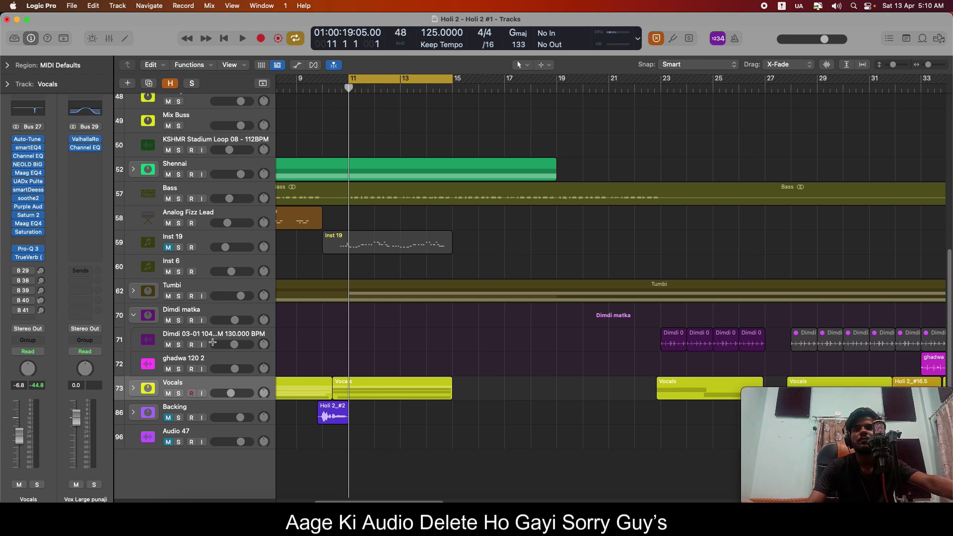
Play the full mix within the bar 11 to 15 cycle range, stop it, and turn the cycle off.
key(space)
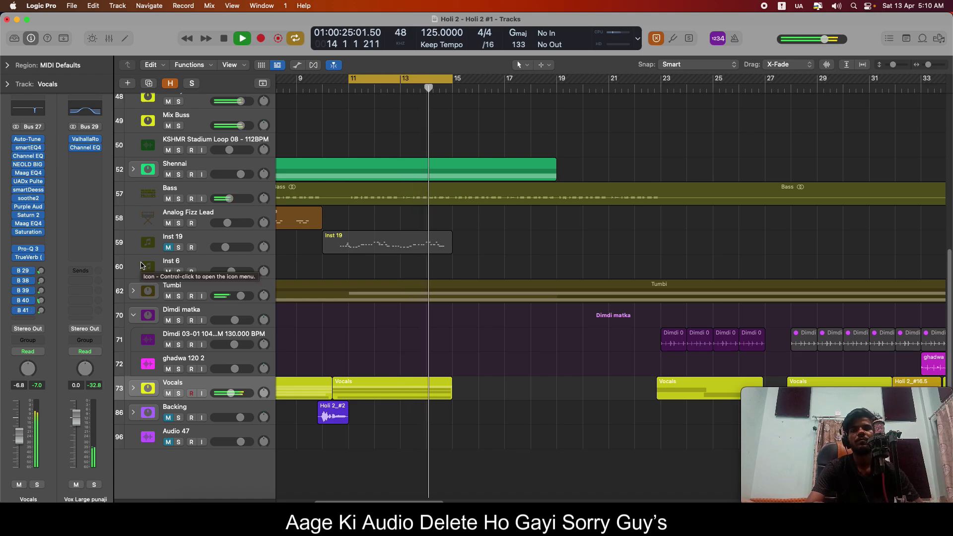
key(space)
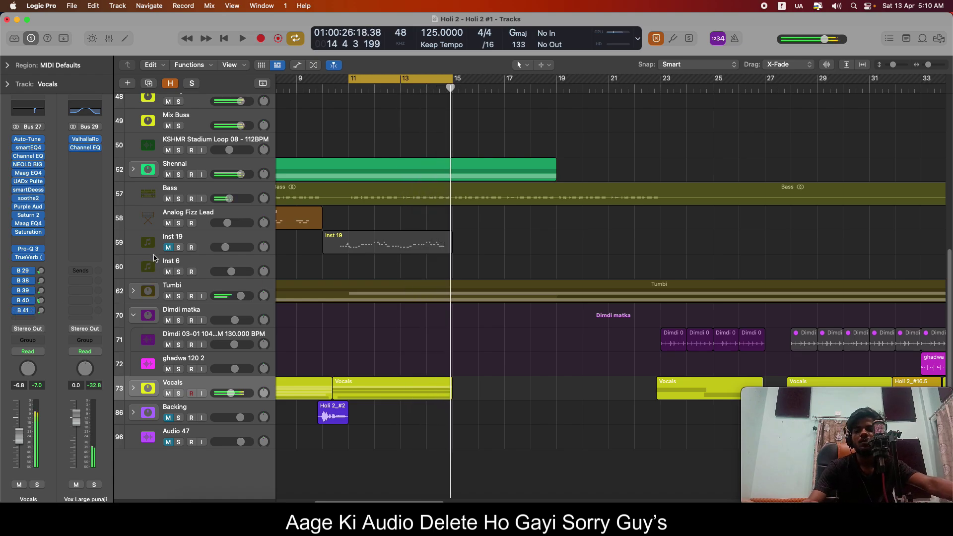
key(c)
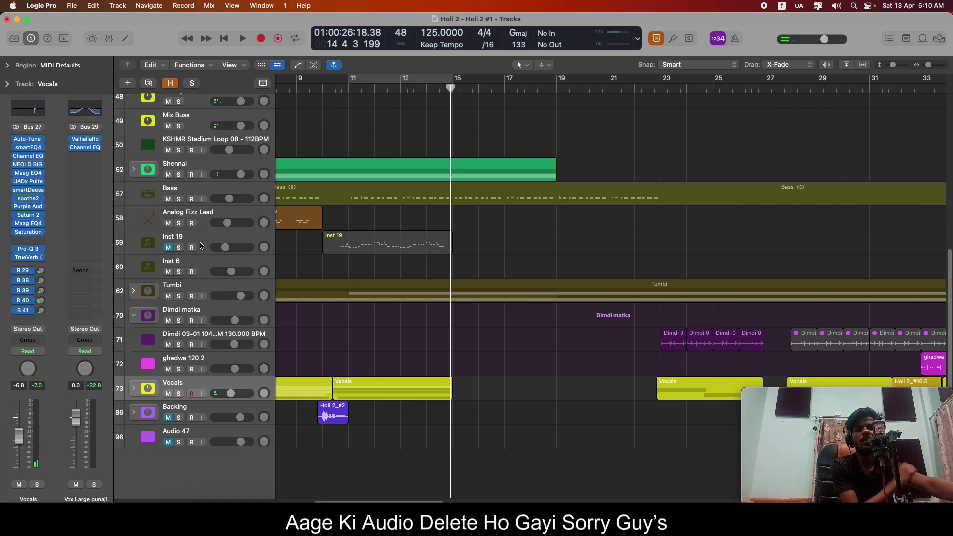
Select the Mix Buss track, turn the bar 11 to 15 cycle back on, and place the playhead at bar 11.
scroll(296, 219, up, 10)
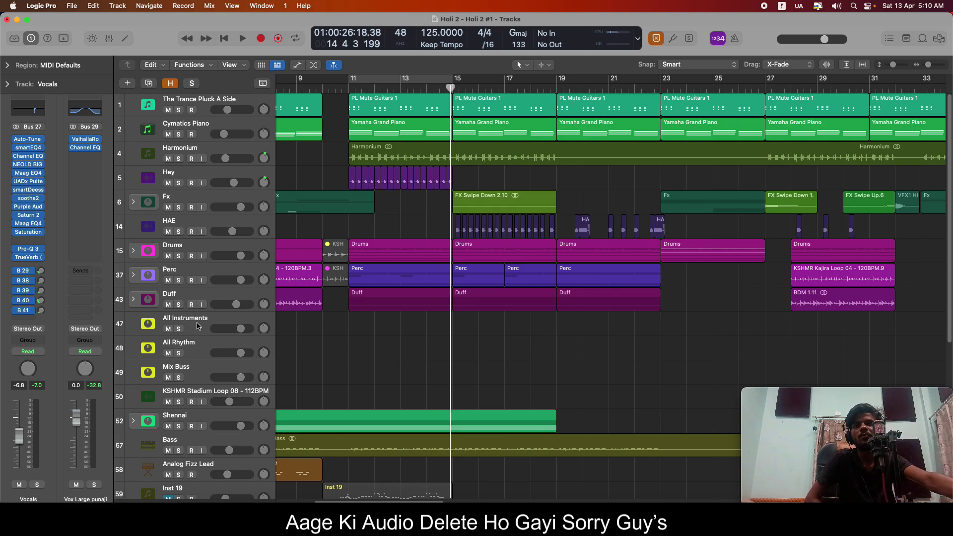
click(196, 352)
click(198, 372)
scroll(442, 243, down, 10)
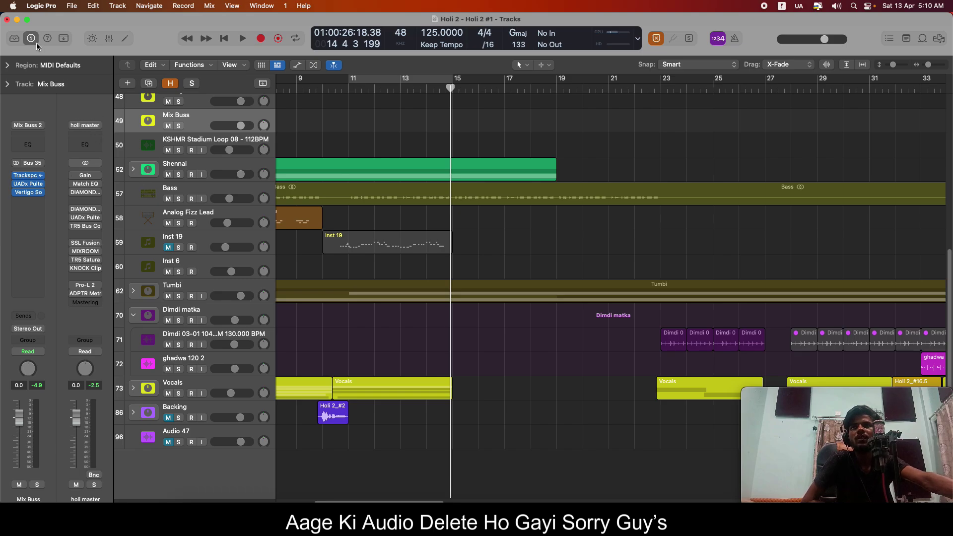
click(349, 87)
click(366, 75)
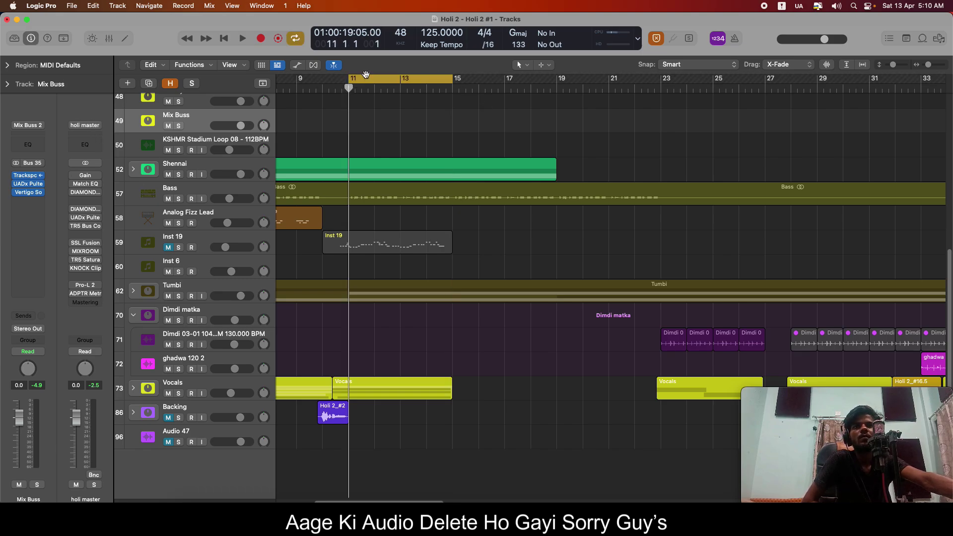
View the Gain settings on the holi master channel, close the plug-in, and play the mix with Gain and Match EQ bypassed.
click(74, 180)
click(75, 180)
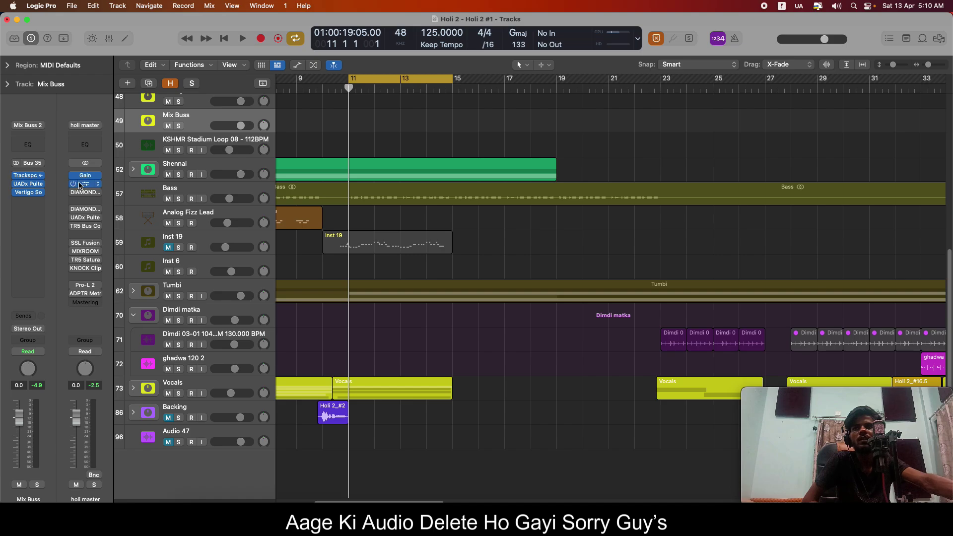
click(83, 175)
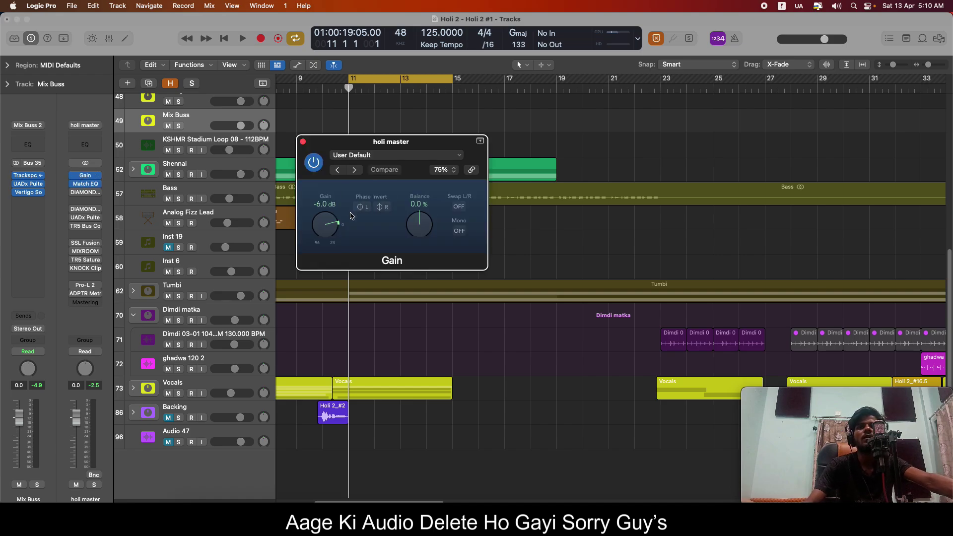
click(303, 143)
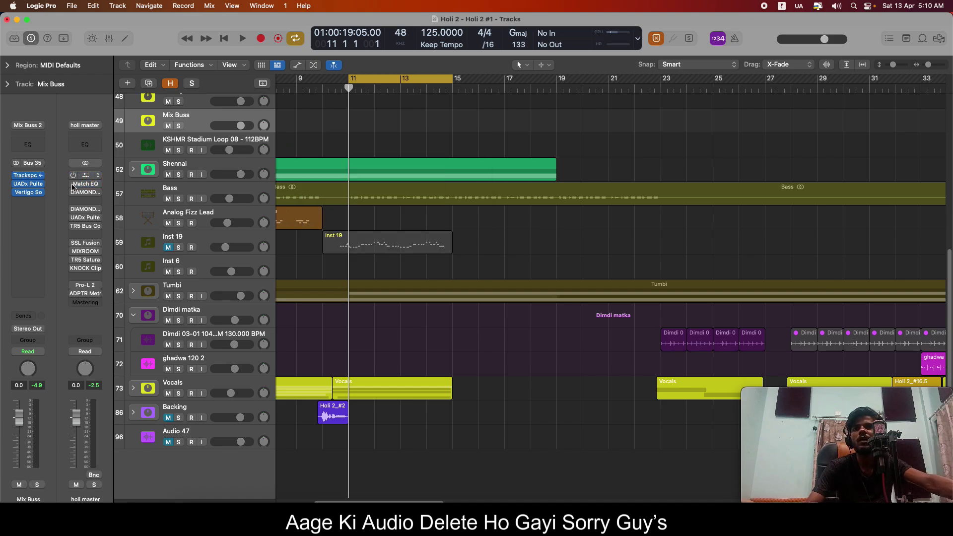
key(space)
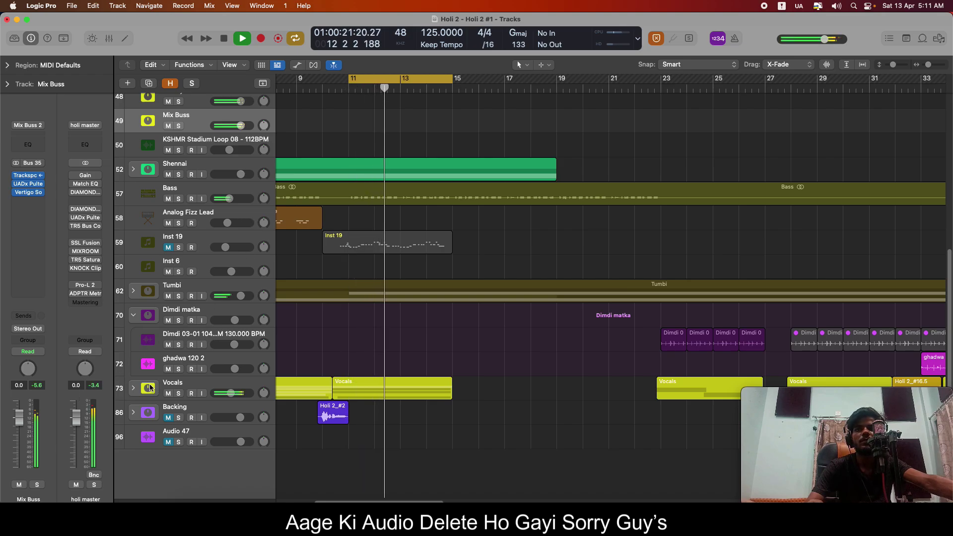
key(space)
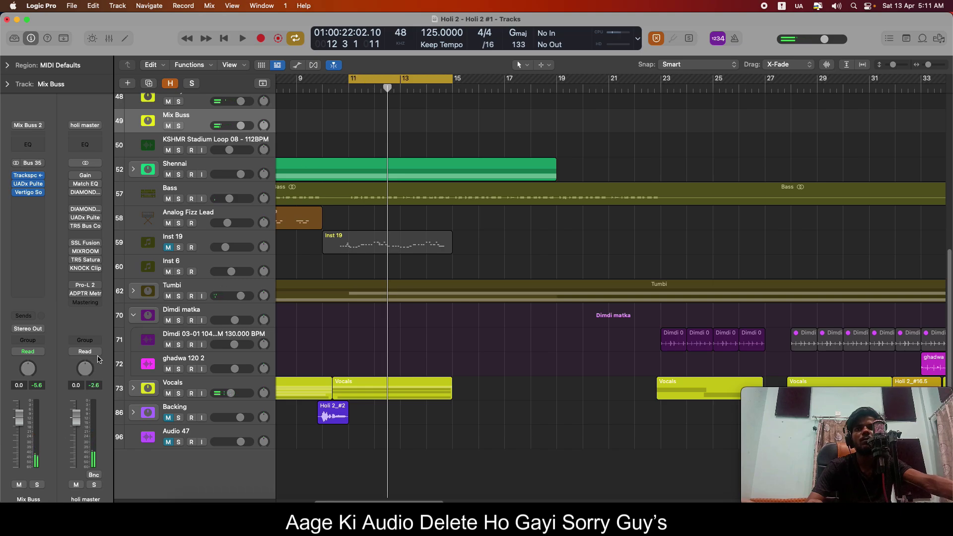
Enable Gain on the holi master, view its settings, and play the mix through it.
click(83, 178)
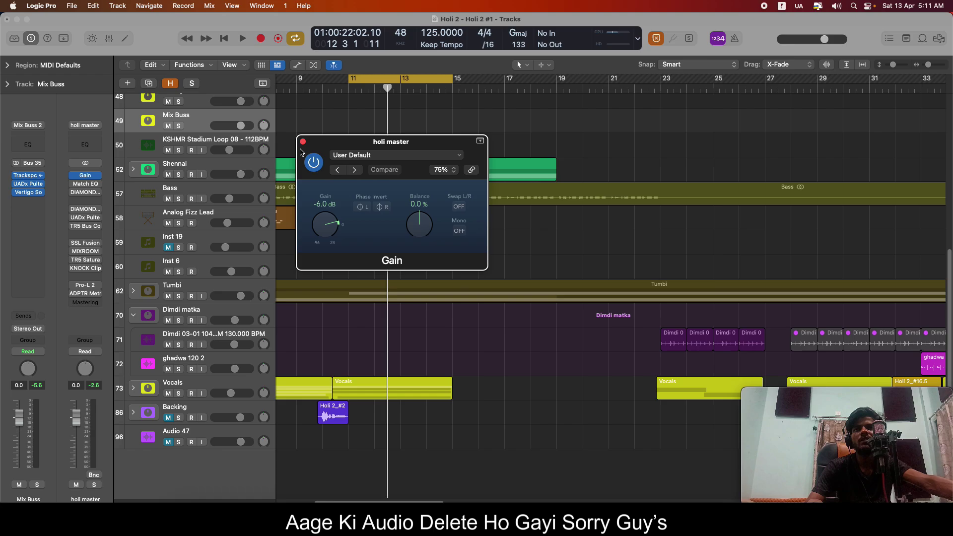
key(space)
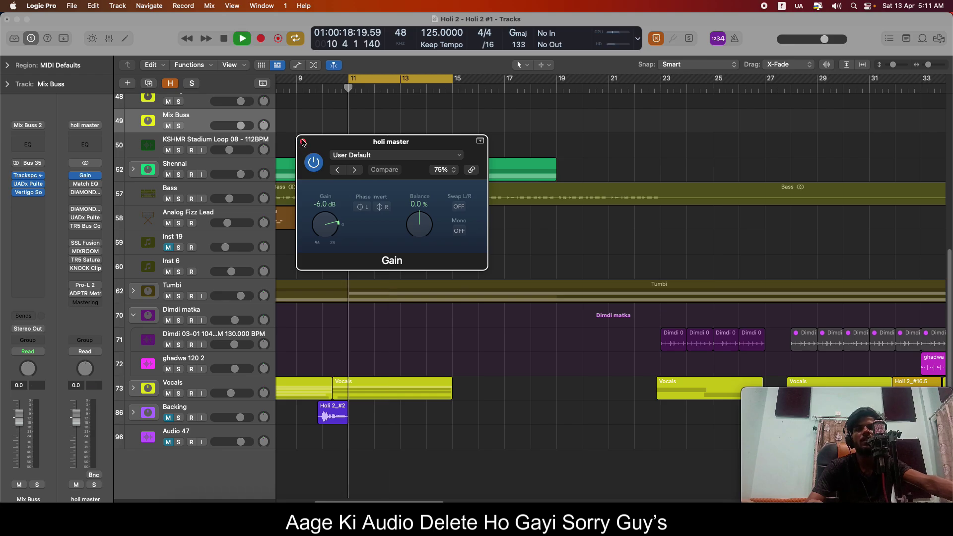
click(303, 143)
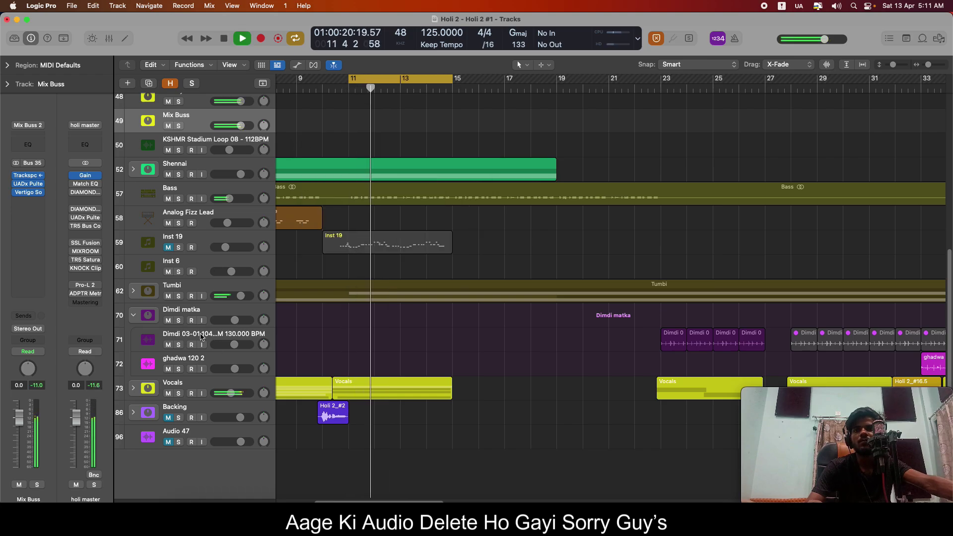
key(space)
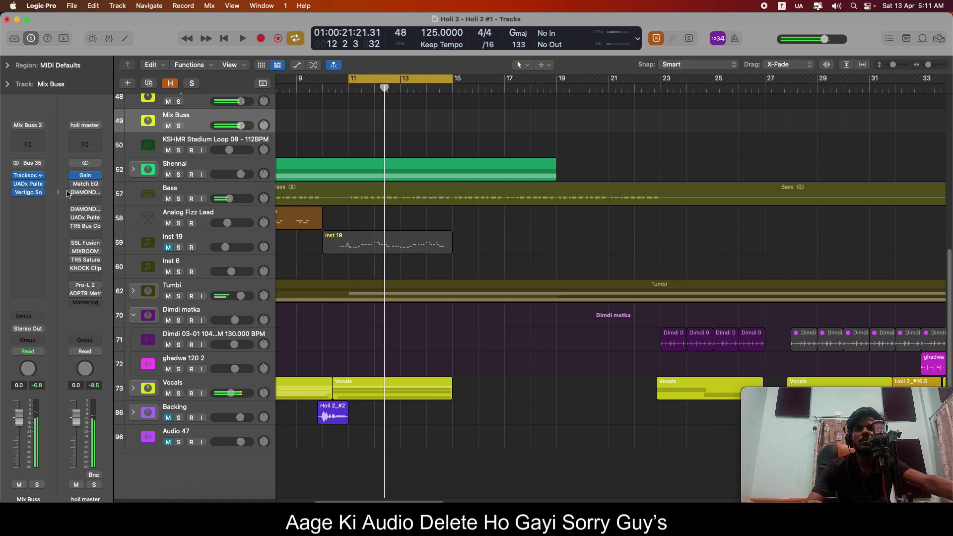
Enable Match EQ on the holi master, examine its EQ curve, close it, and play the mix.
click(77, 185)
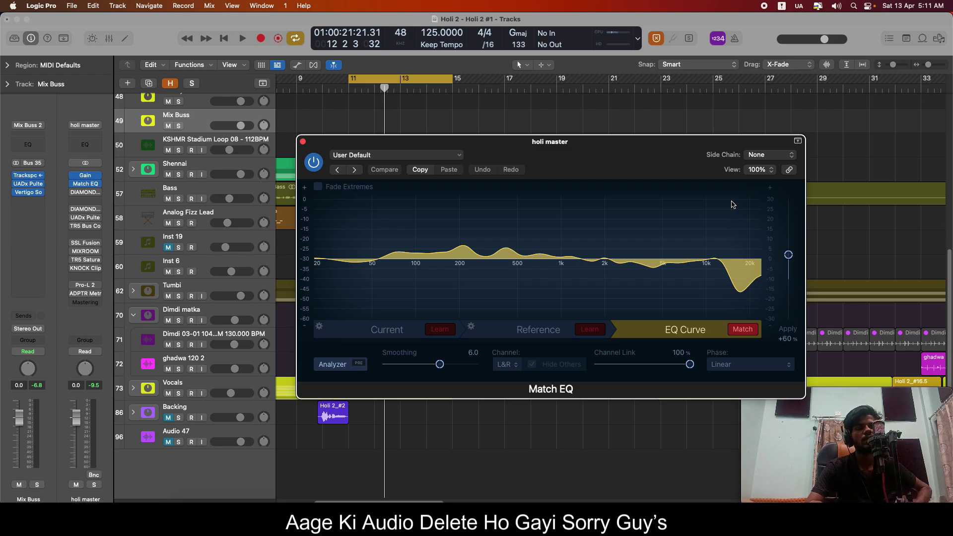
click(302, 142)
key(space)
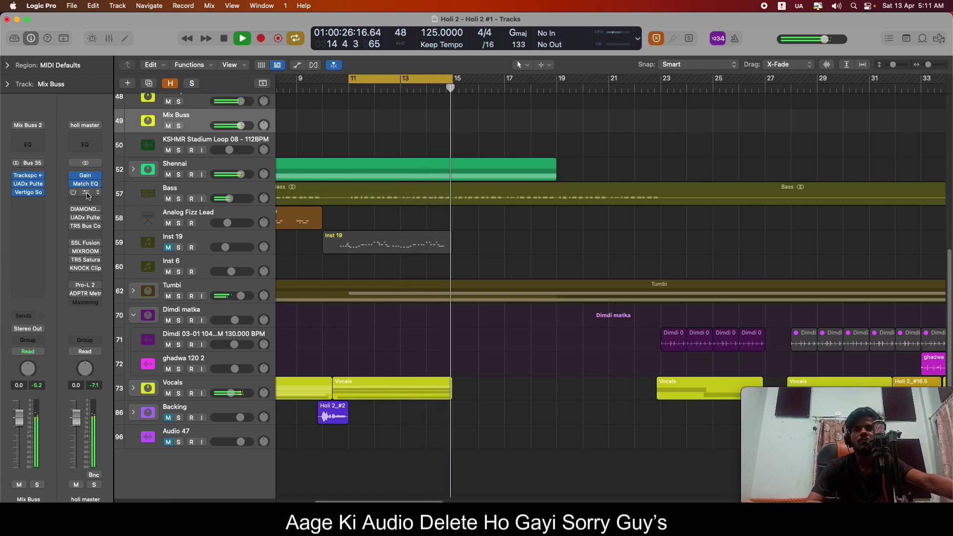
key(space)
Enable the DIAMONDMS saturator on the holi master and play only its delta signal, then return its monitoring to LR.
click(82, 192)
drag(540, 160, 439, 156)
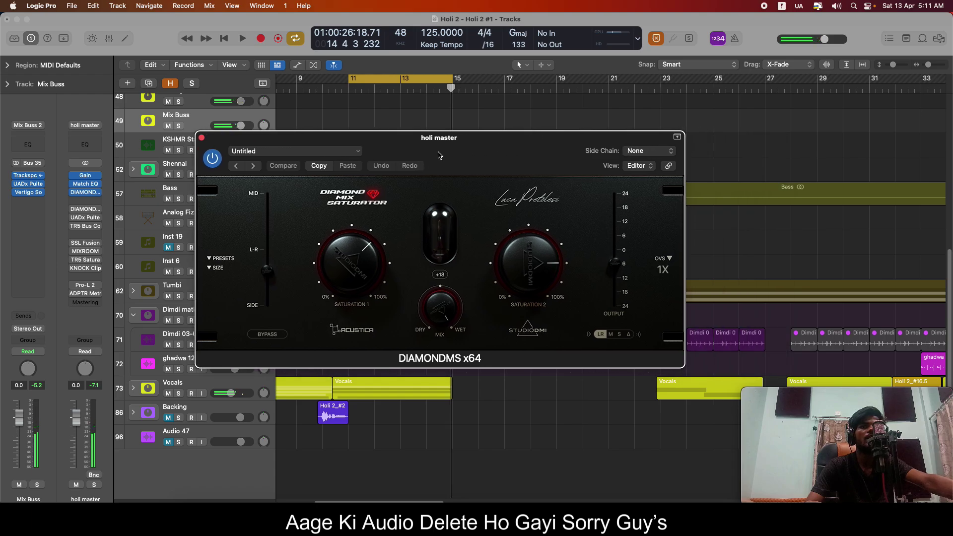
click(629, 335)
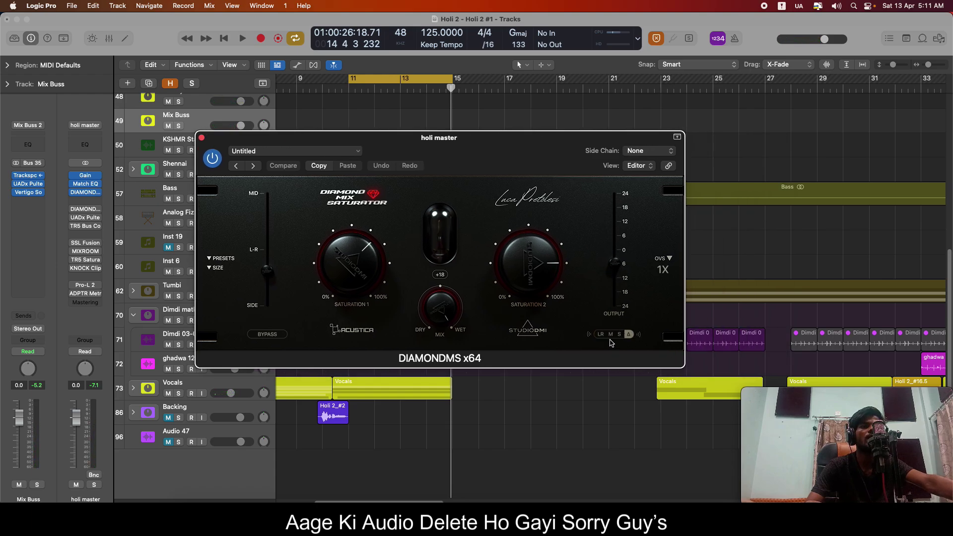
key(space)
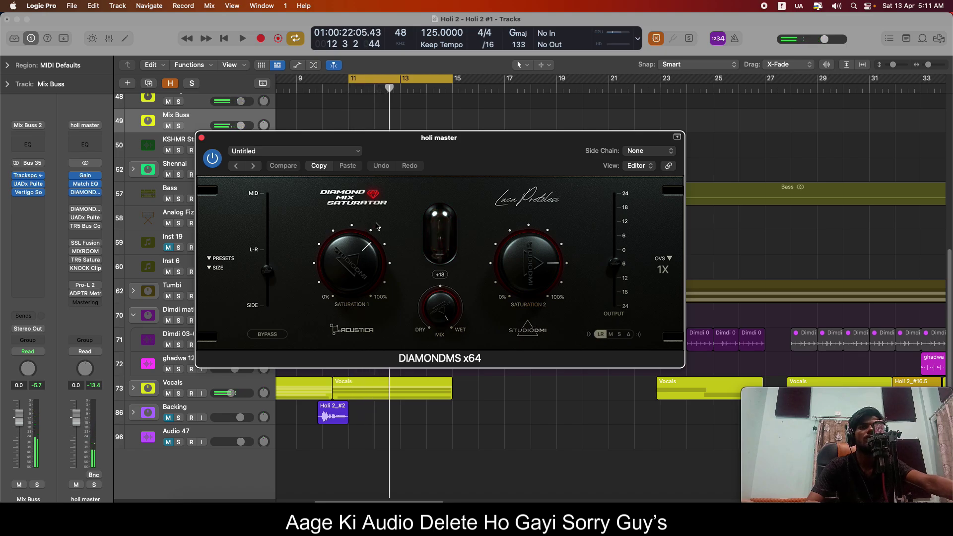
Play the mix while switching DIAMONDMS off and back on to compare, then stop and close the plug-in.
key(space)
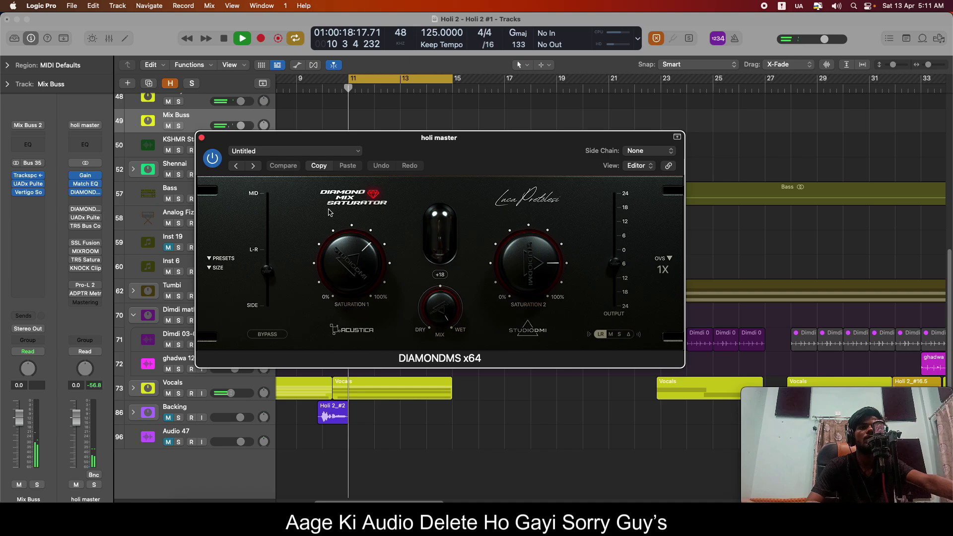
click(214, 158)
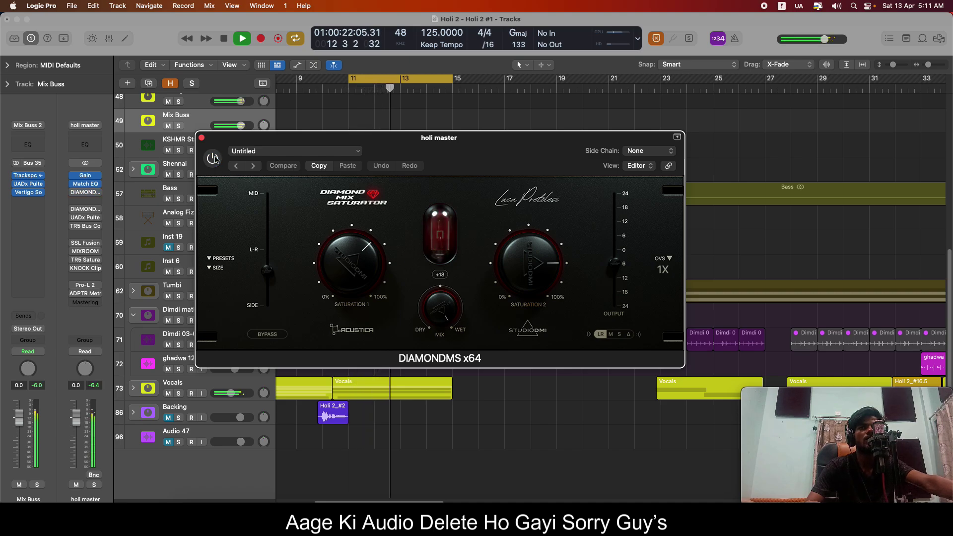
click(214, 158)
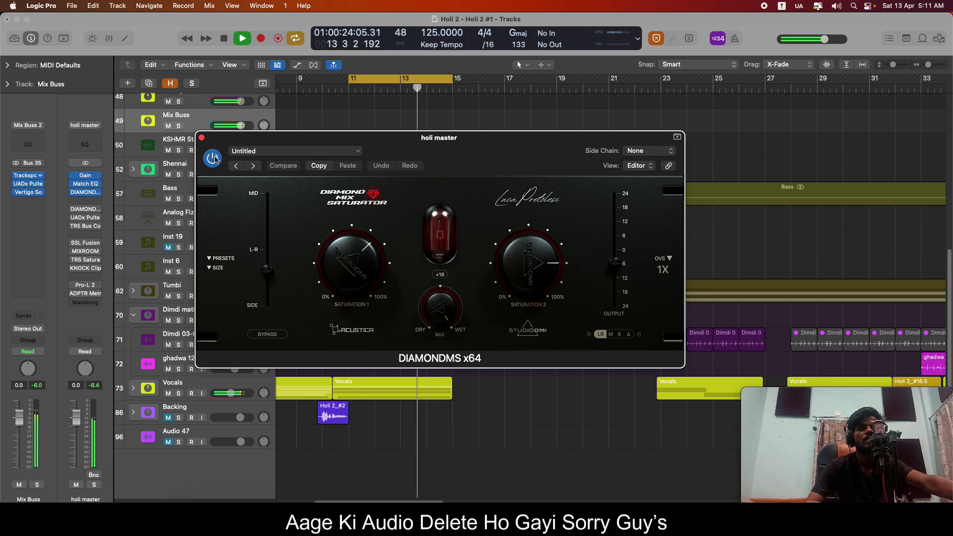
key(space)
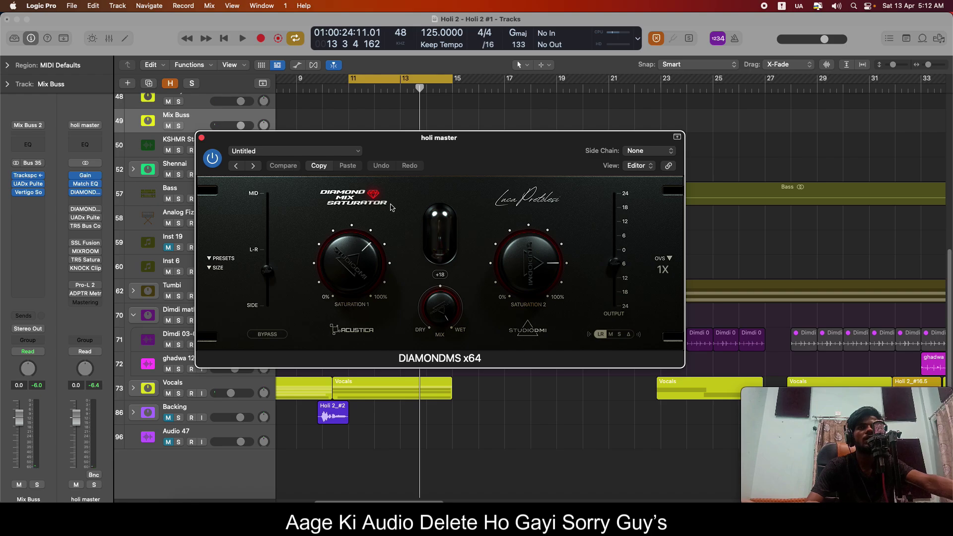
click(202, 138)
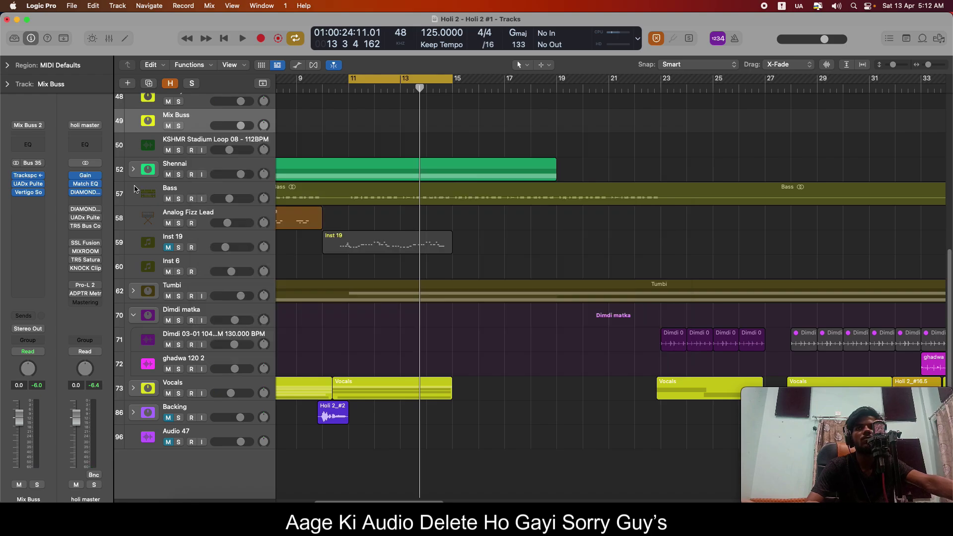
Enable the DIAMOND3 color EQ on the holi master, examine its band settings, and close its window.
click(82, 213)
drag(548, 155, 495, 173)
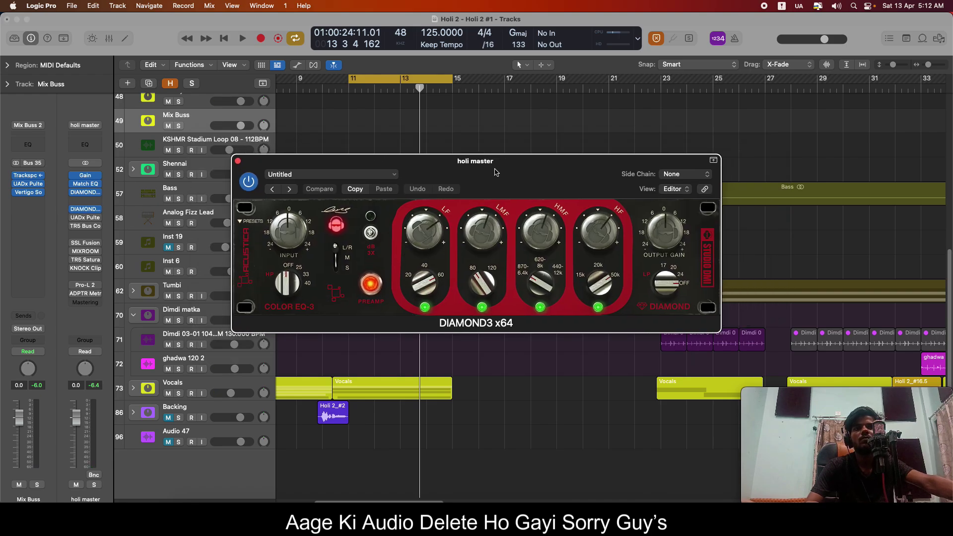
drag(573, 198, 614, 174)
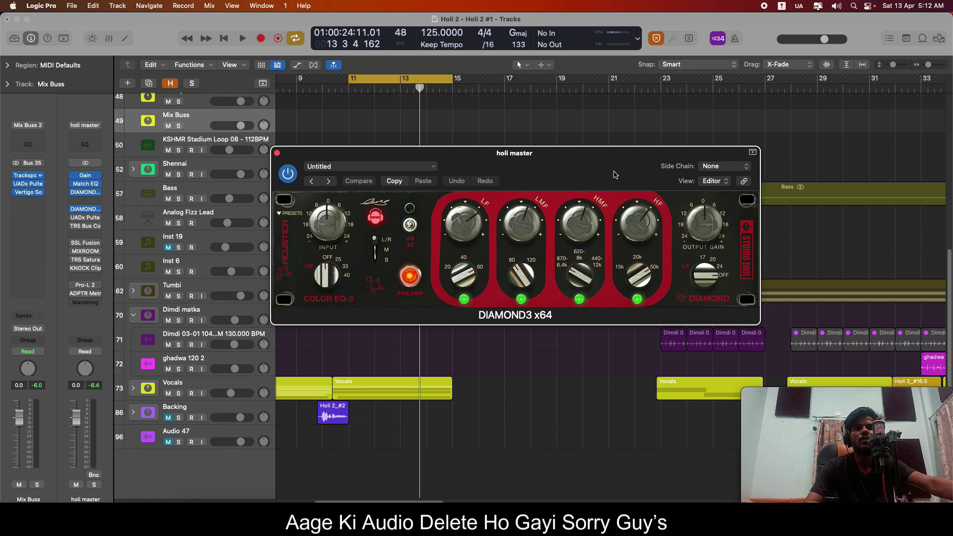
drag(602, 169, 624, 169)
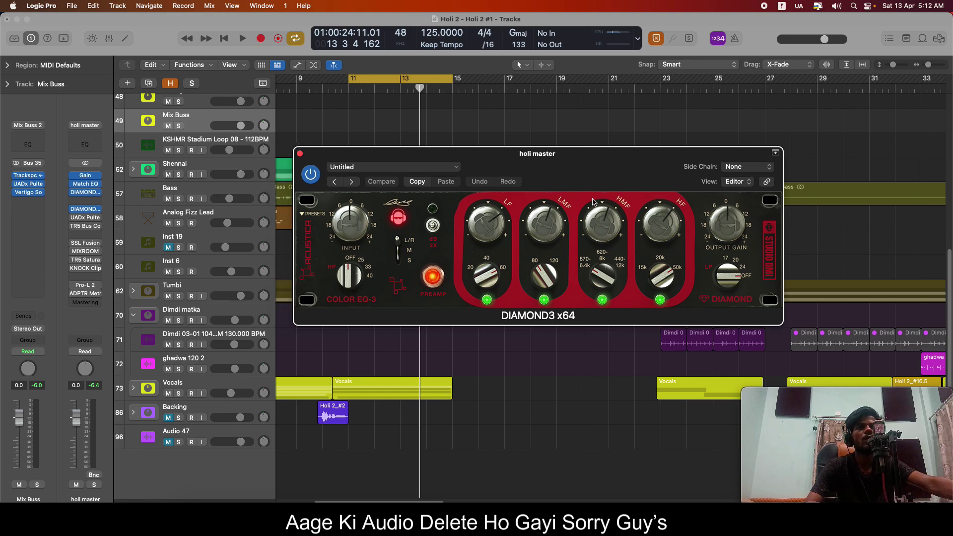
drag(534, 174, 536, 172)
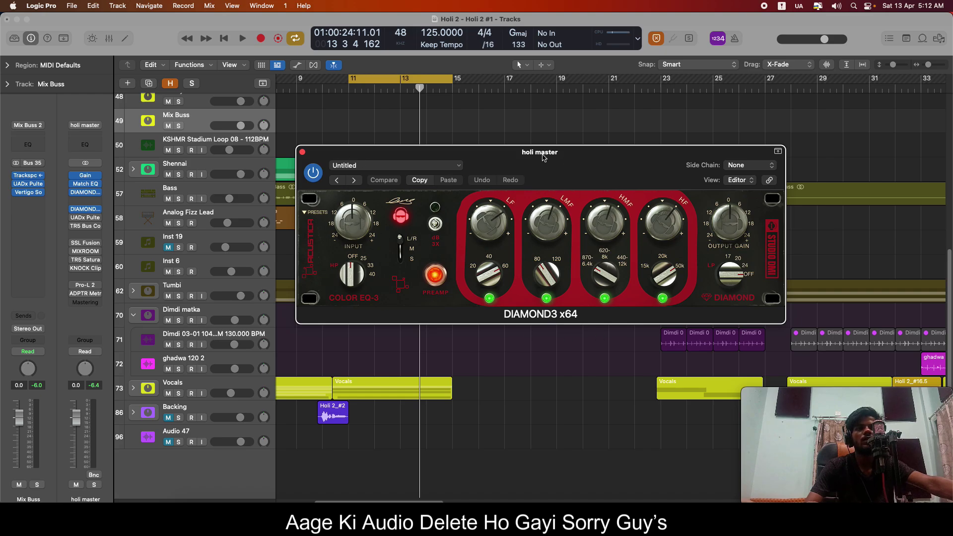
drag(545, 160, 571, 158)
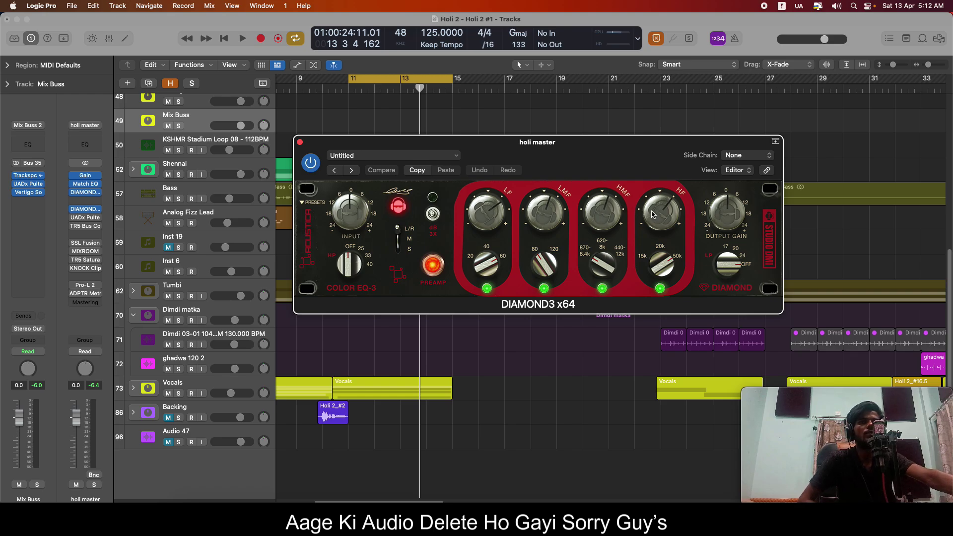
click(300, 143)
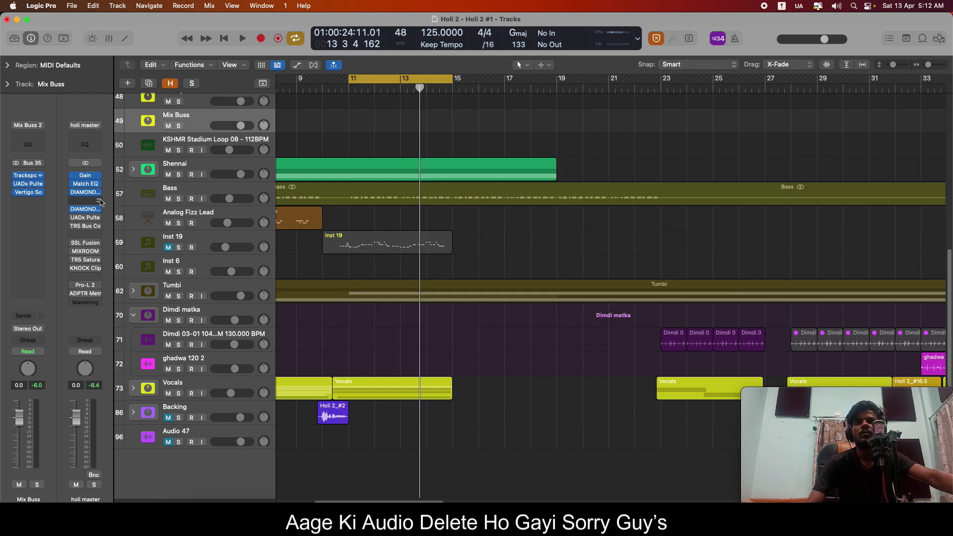
Reopen DIAMOND3 on the holi master, play the mix, switch off the EQ's internal power to compare, then close it and stop playback.
click(85, 209)
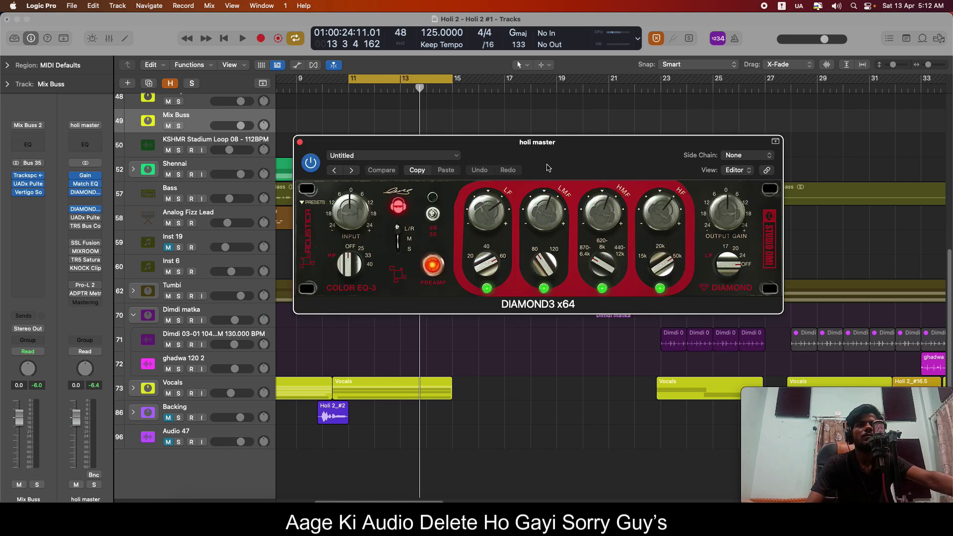
drag(609, 155, 605, 155)
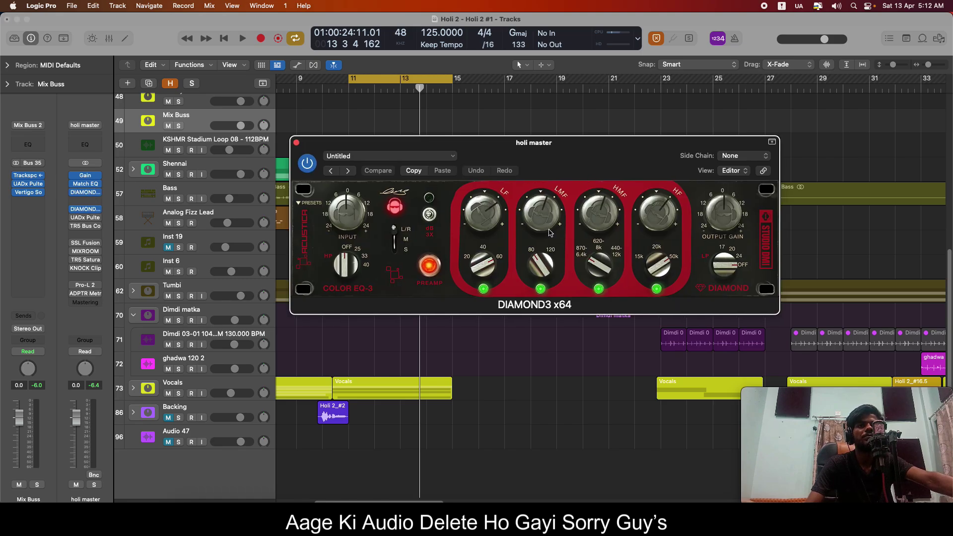
drag(523, 169, 520, 170)
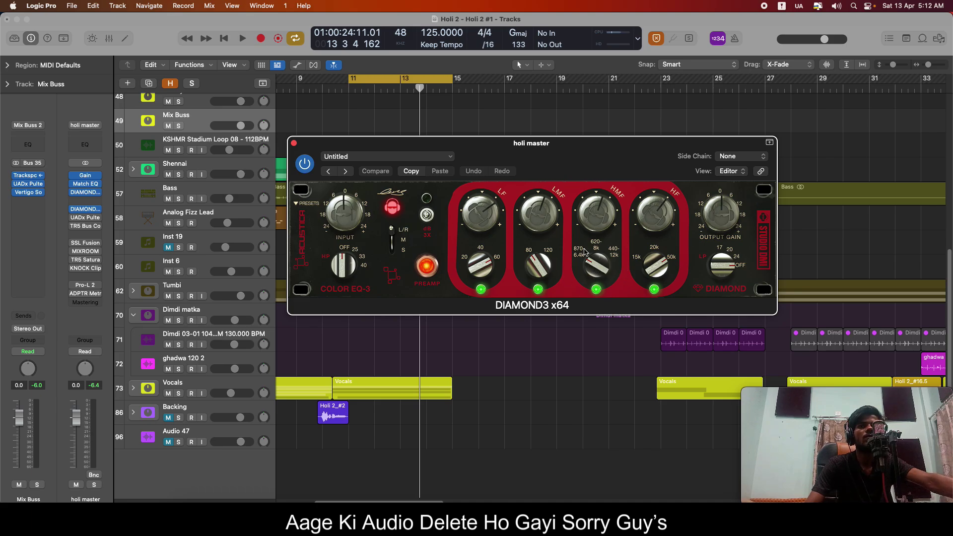
key(space)
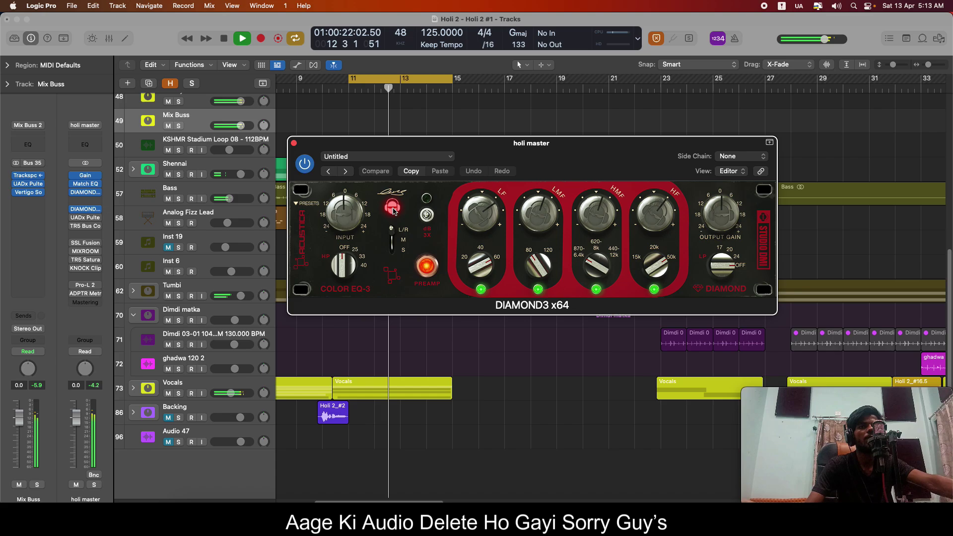
click(392, 208)
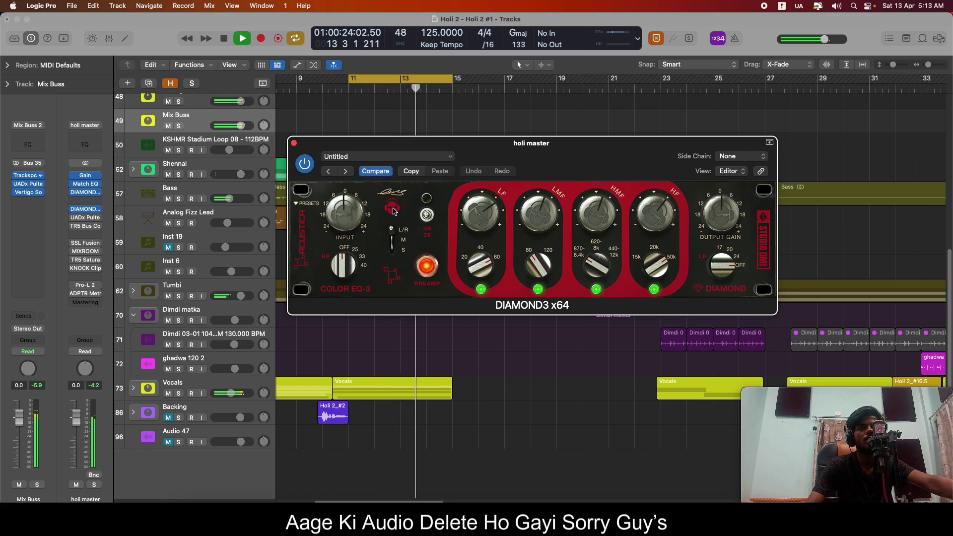
click(293, 143)
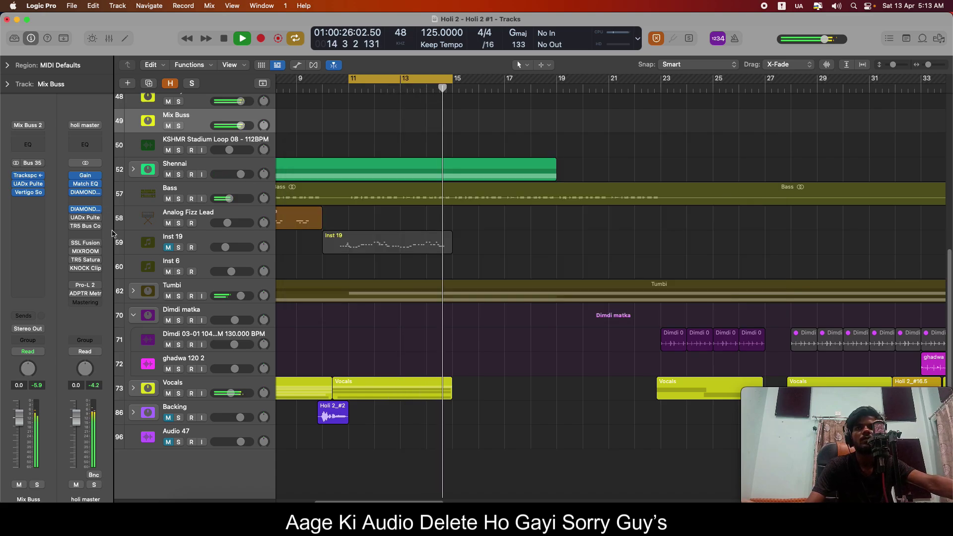
key(space)
Enable the UADx Pultec EQP-1A on the holi master, compare the playing mix with it off and on, then close it and stop.
click(84, 219)
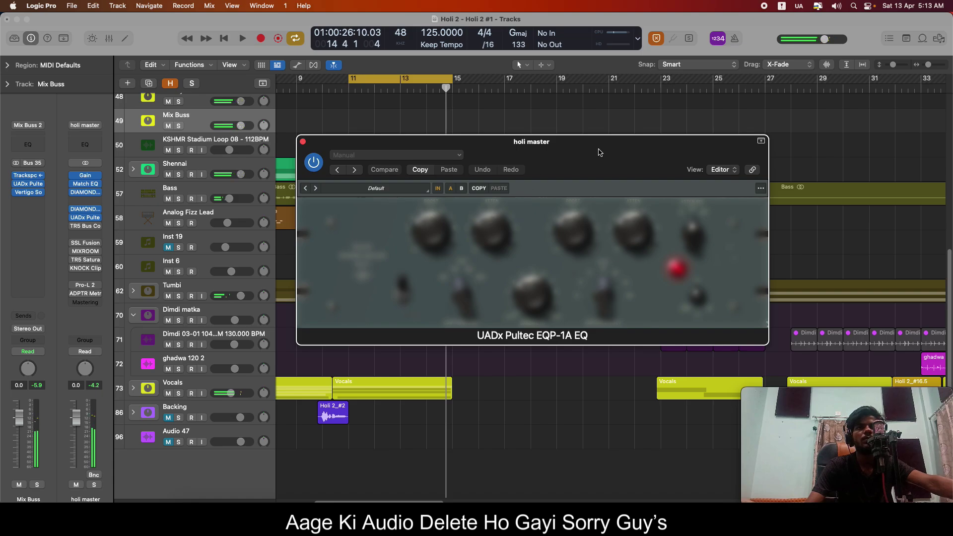
drag(599, 151, 570, 161)
key(space)
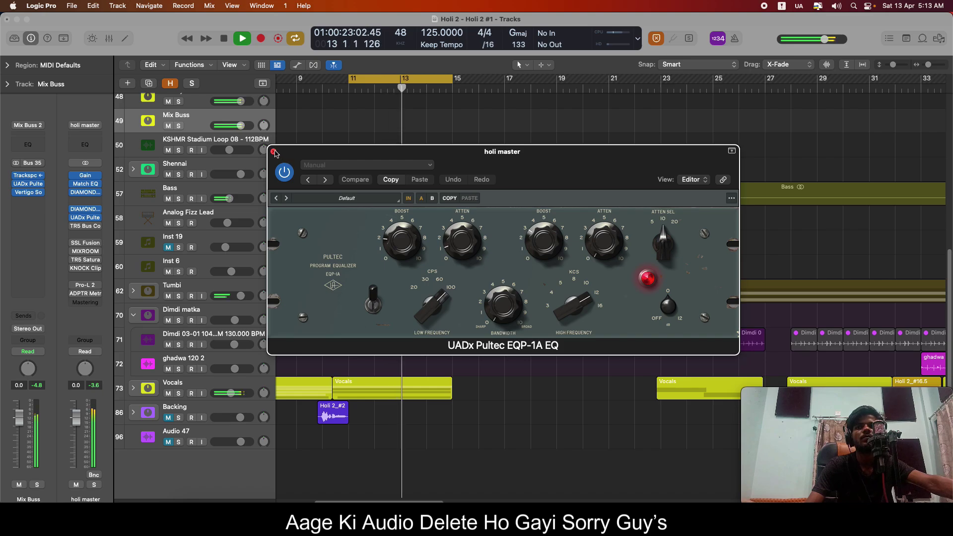
click(648, 278)
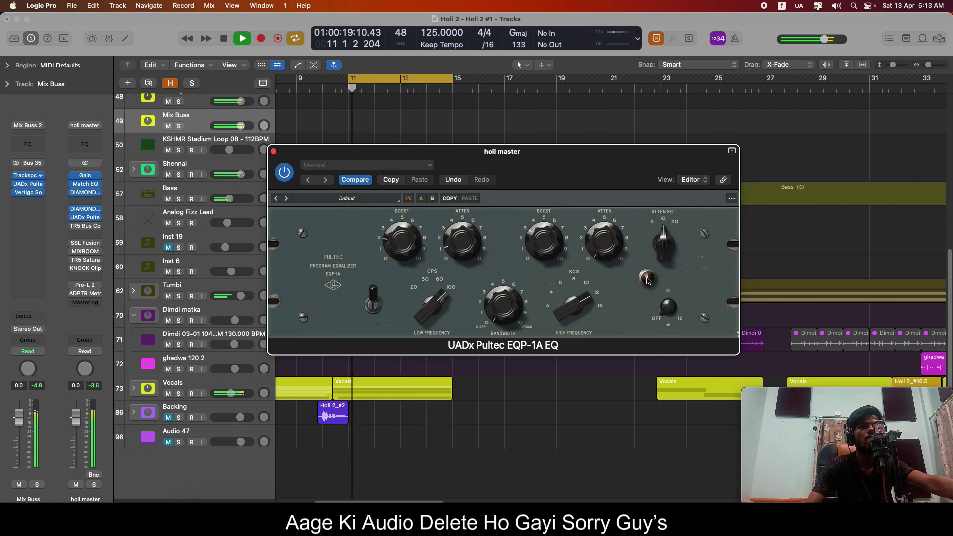
click(648, 279)
click(274, 151)
key(space)
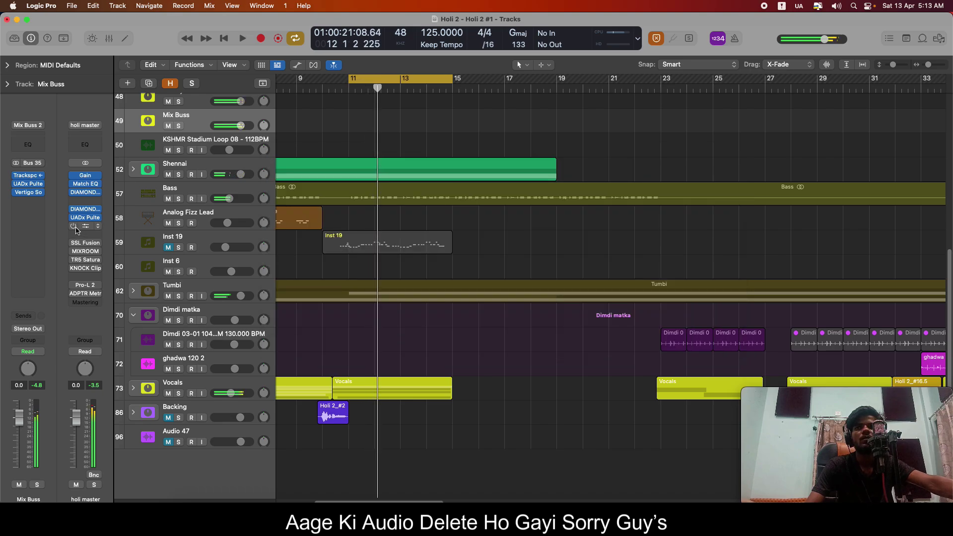
Enable the TR5 Bus Compressor on the holi master, compare the playing mix with it bypassed and active, then close it and stop.
click(83, 226)
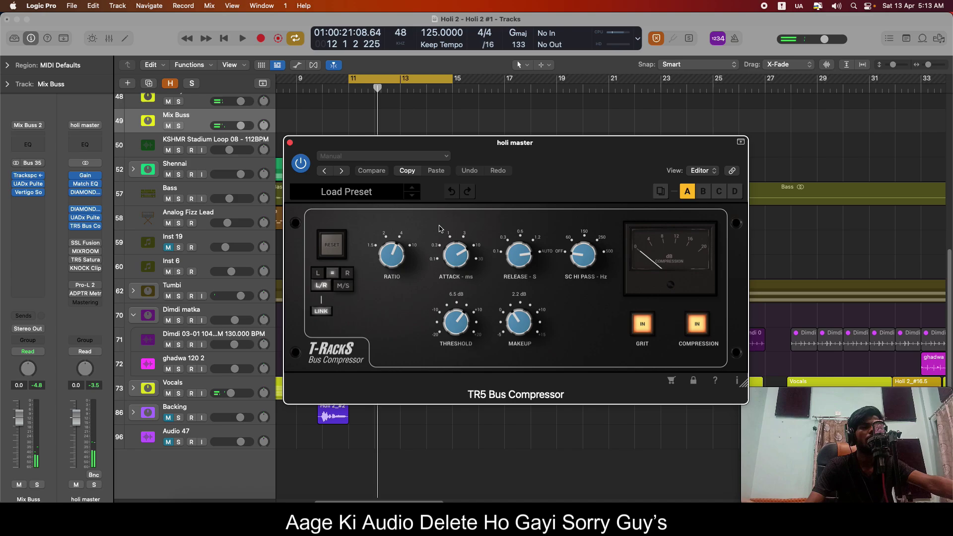
drag(538, 177, 545, 175)
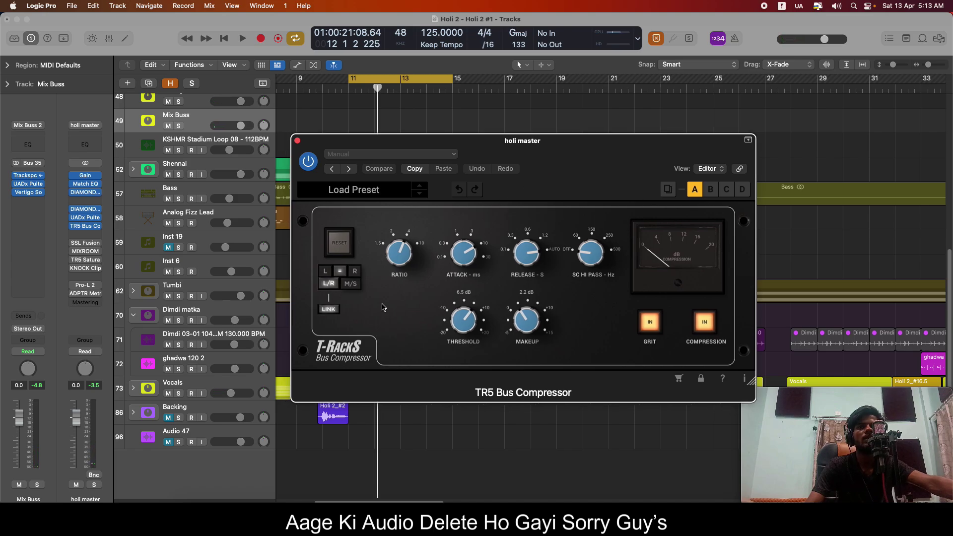
key(space)
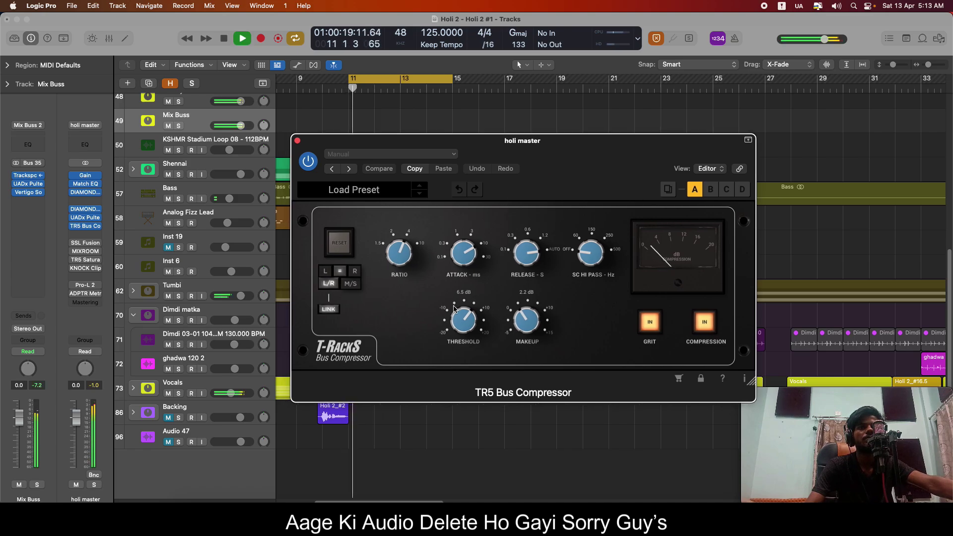
click(309, 167)
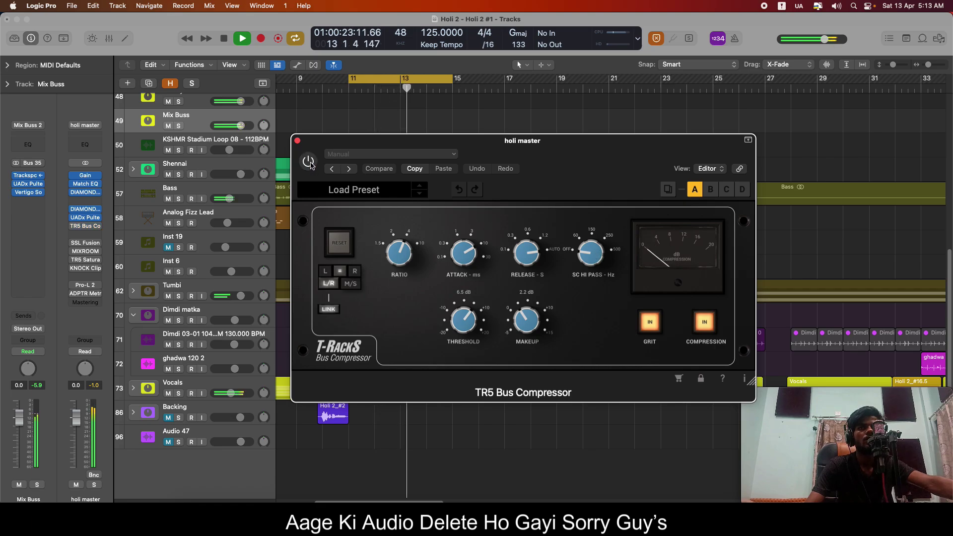
click(308, 162)
click(298, 141)
key(space)
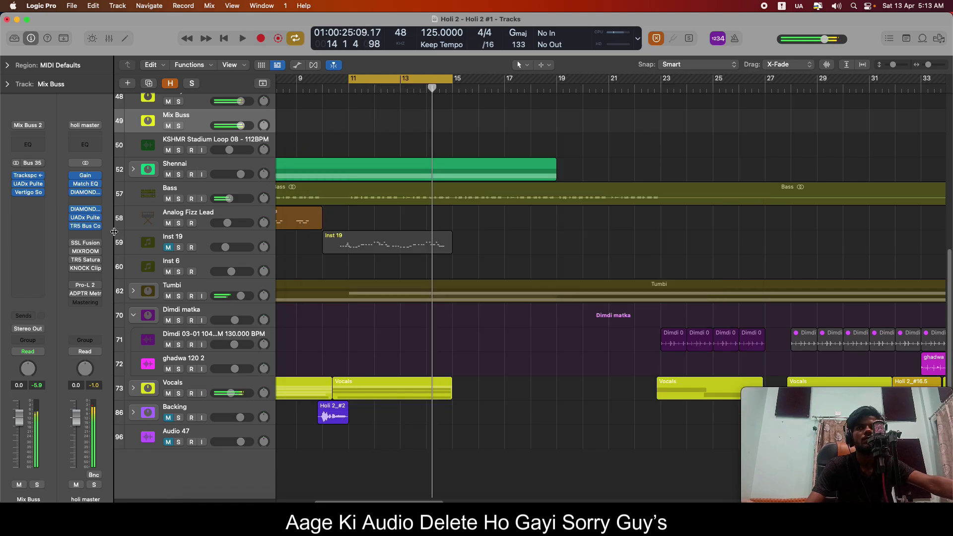
Enable SSL Fusion Stereo Image on the holi master, play the mix with its processing out and back in, then stop and close it.
click(85, 245)
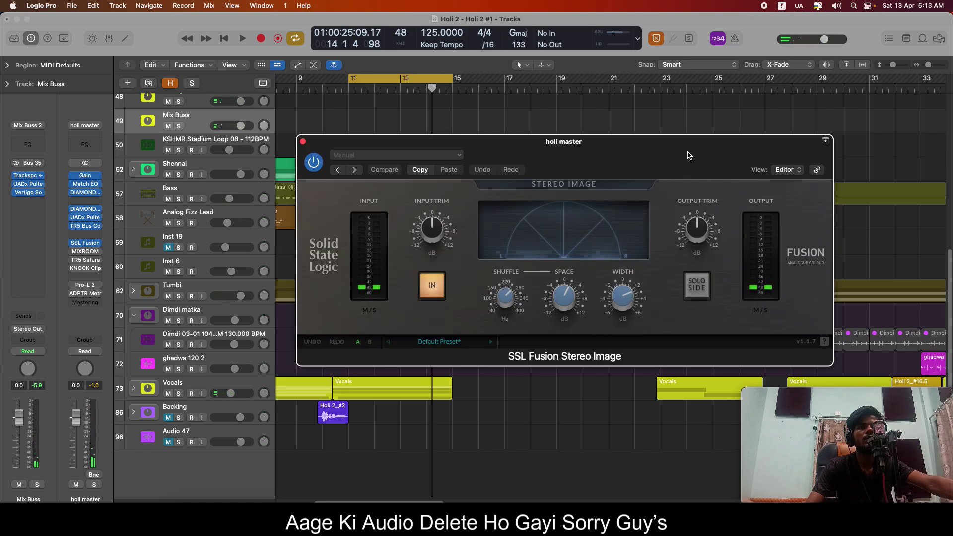
drag(688, 151, 657, 141)
key(space)
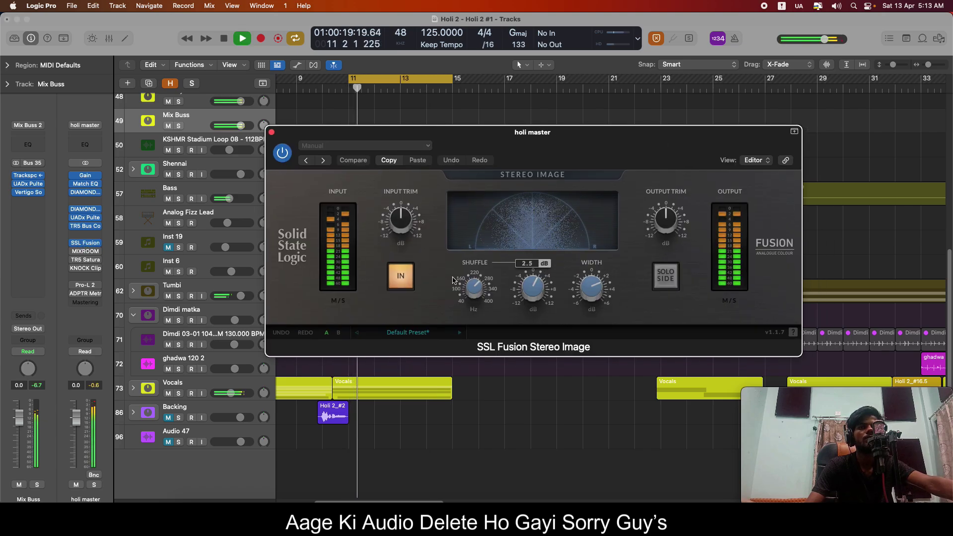
click(401, 276)
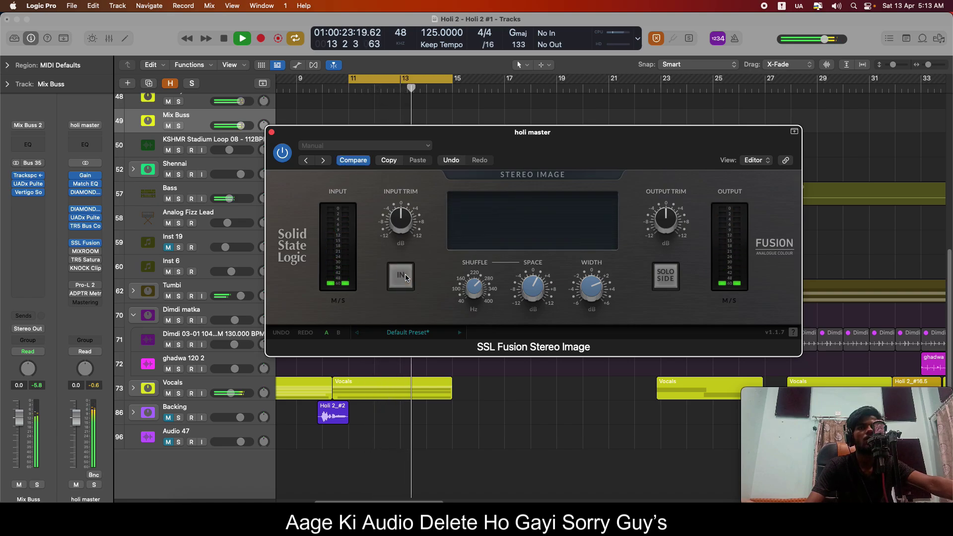
click(405, 274)
key(space)
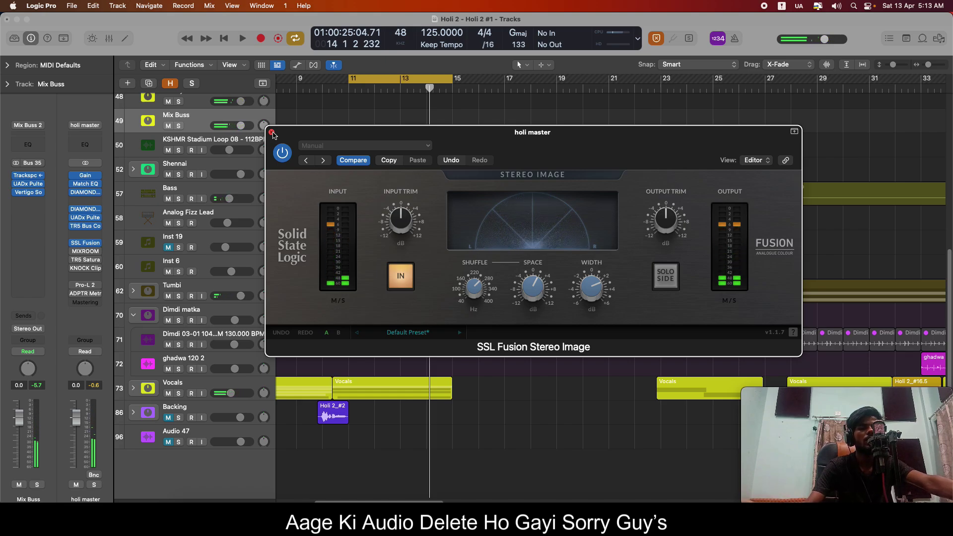
click(272, 134)
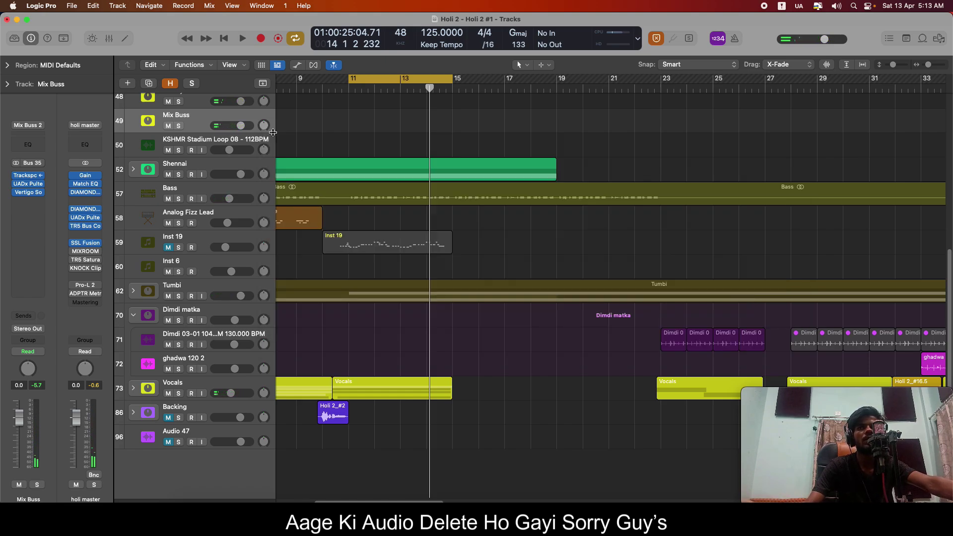
Enable MIXROOM on the holi master, play the mix through it, then close its window and stop playback.
click(85, 251)
key(space)
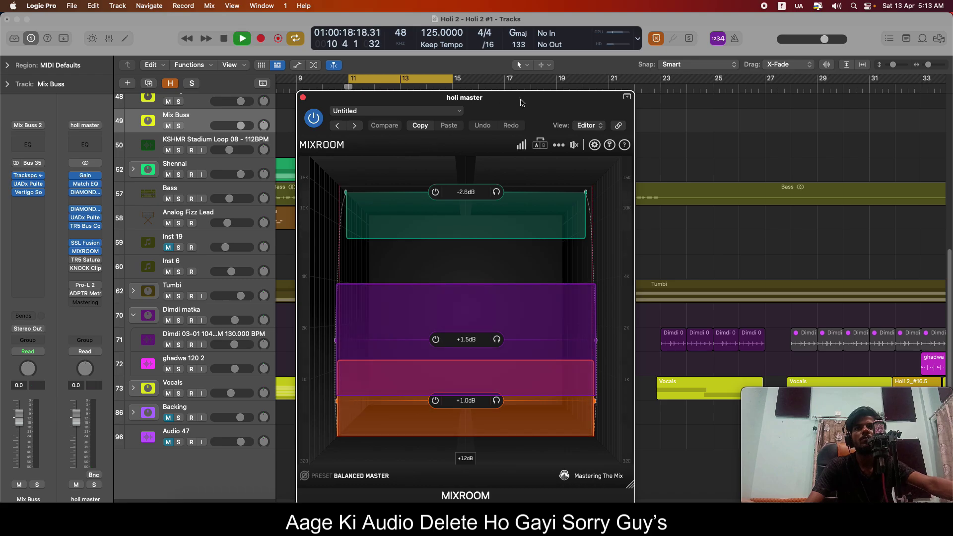
drag(520, 99, 530, 87)
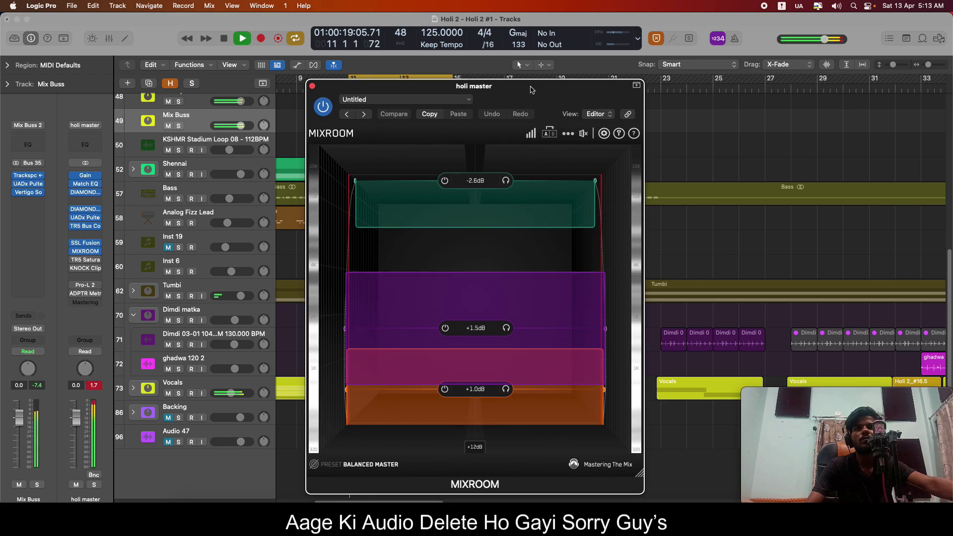
click(312, 86)
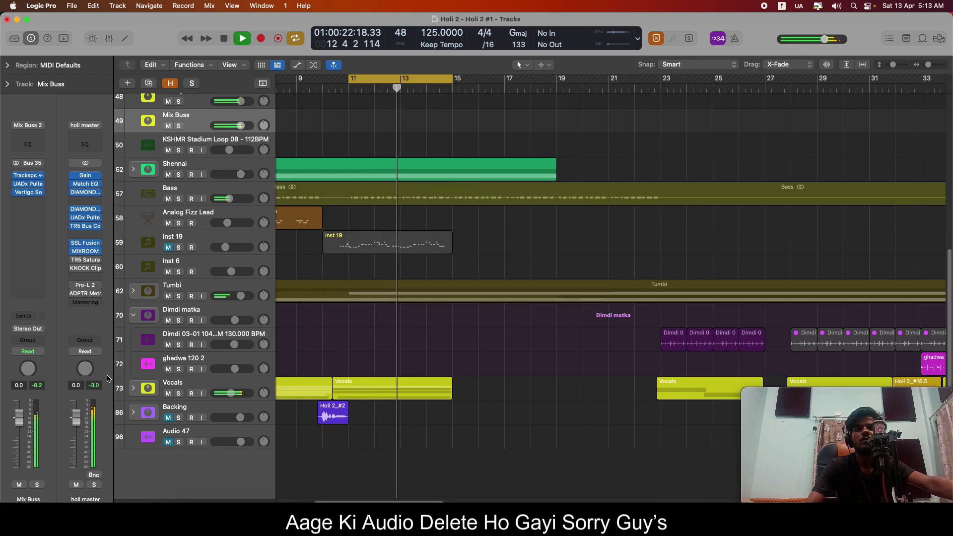
key(space)
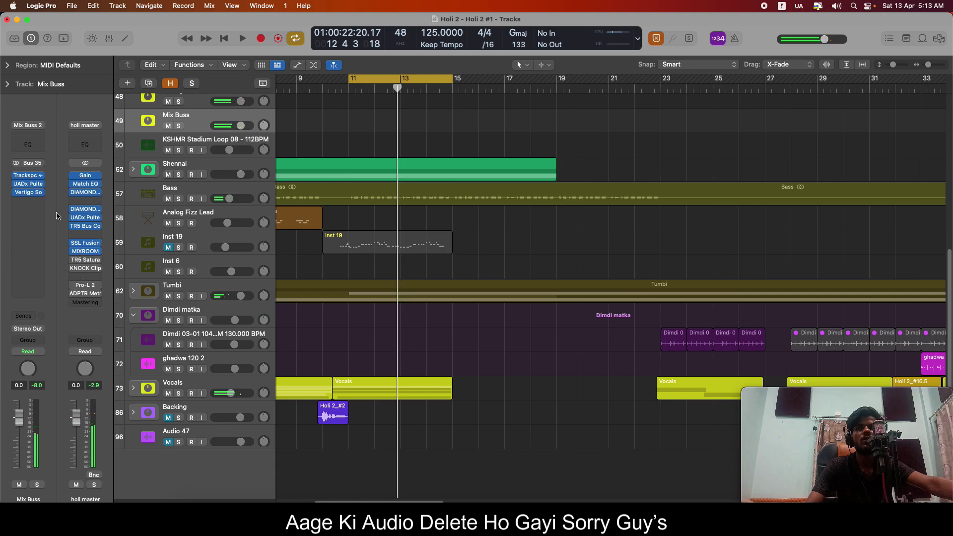
Bypass the active plug-ins on the holi master and turn off cycle playback for the full arrangement.
drag(74, 176, 68, 299)
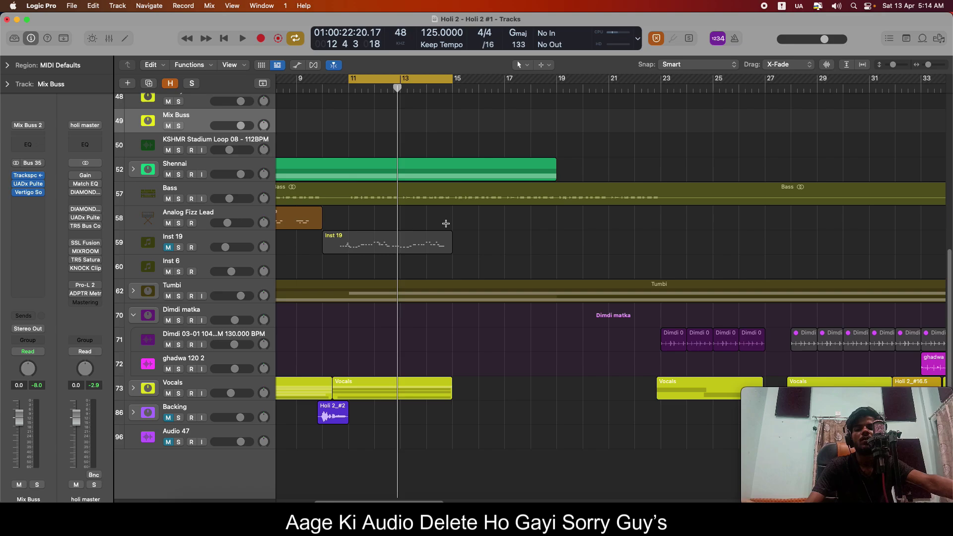
scroll(474, 222, down, 4)
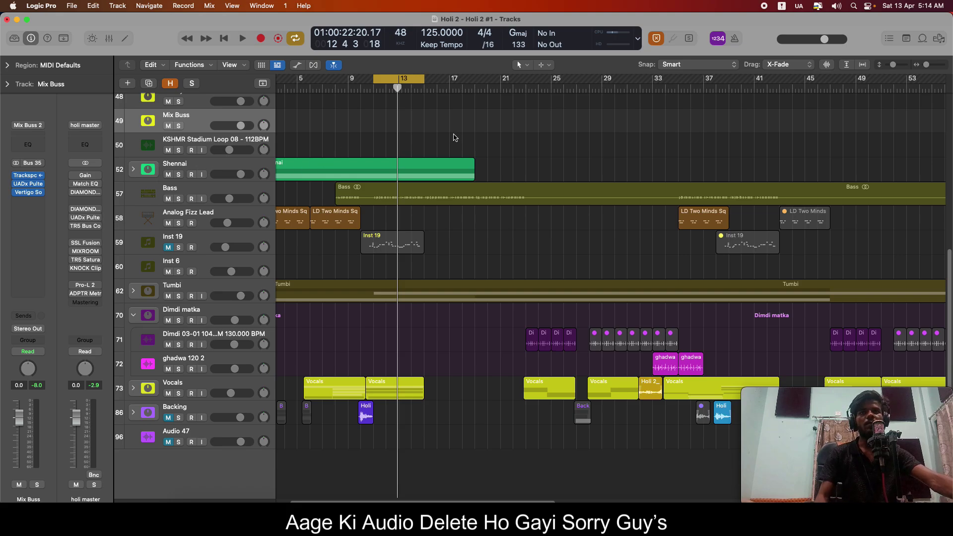
key(c)
key(super+Left)
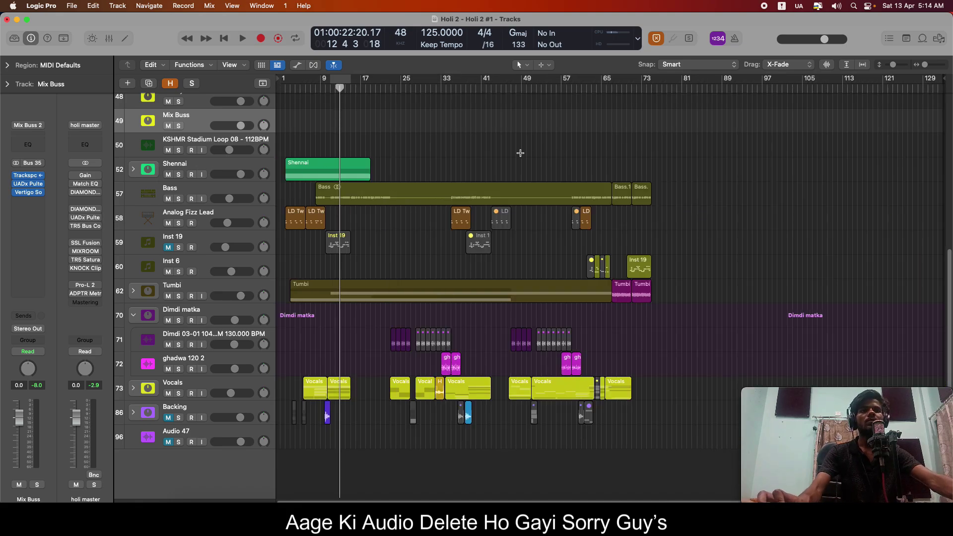
scroll(520, 153, up, 10)
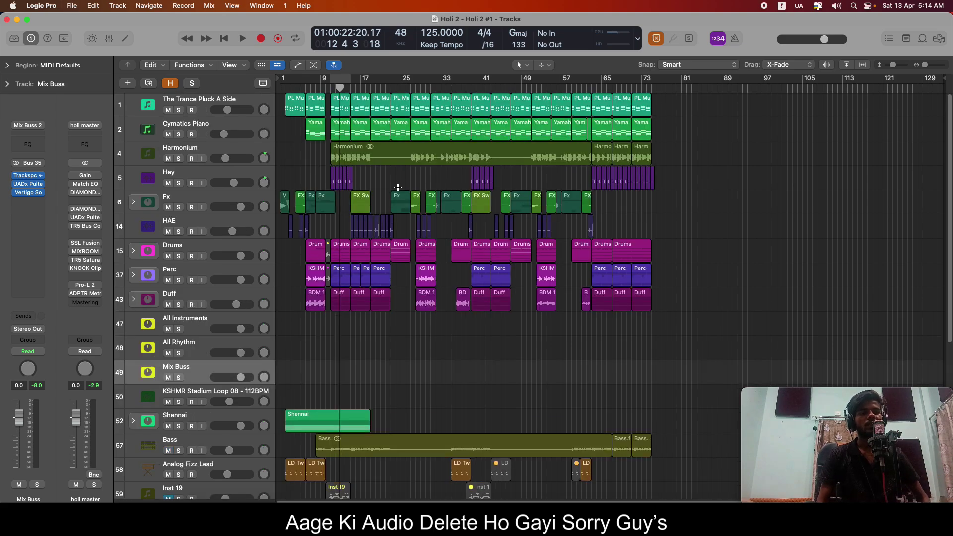